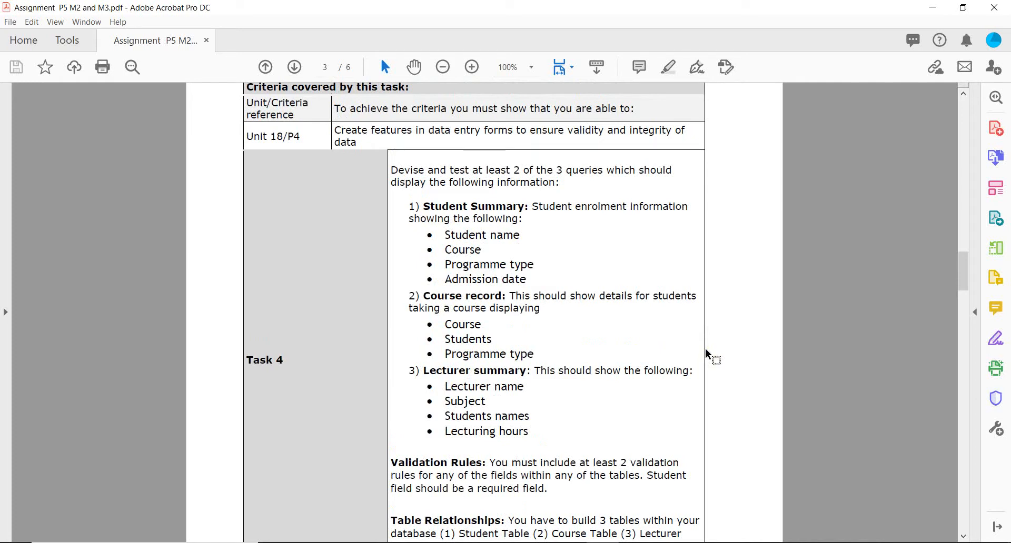
Step: Examine the Task 4 requirements for queries, validation rules and table relationships, and the Unit 18/P5 criterion in the assignment brief
scroll(705, 357, down, 1)
scroll(705, 363, down, 4)
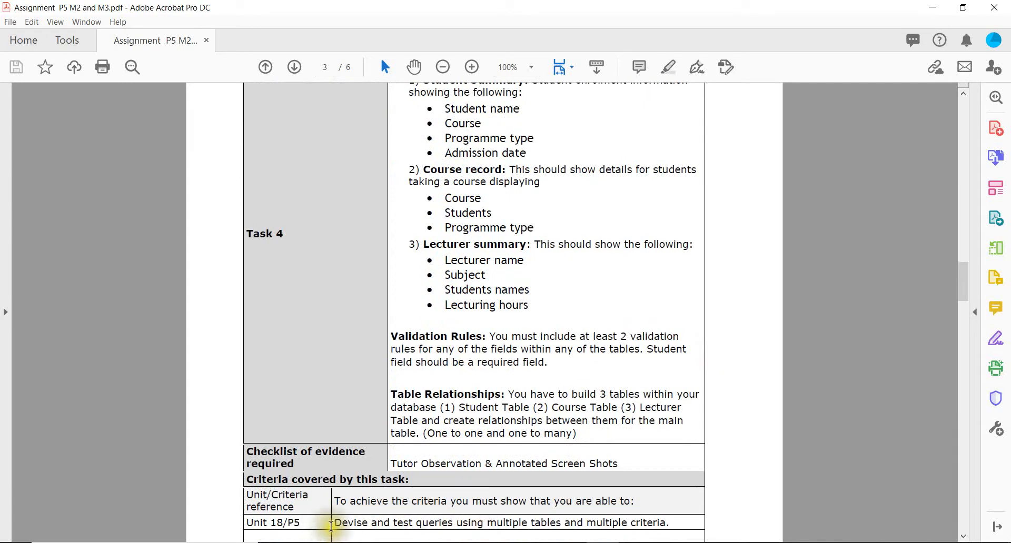
drag(335, 524, 673, 524)
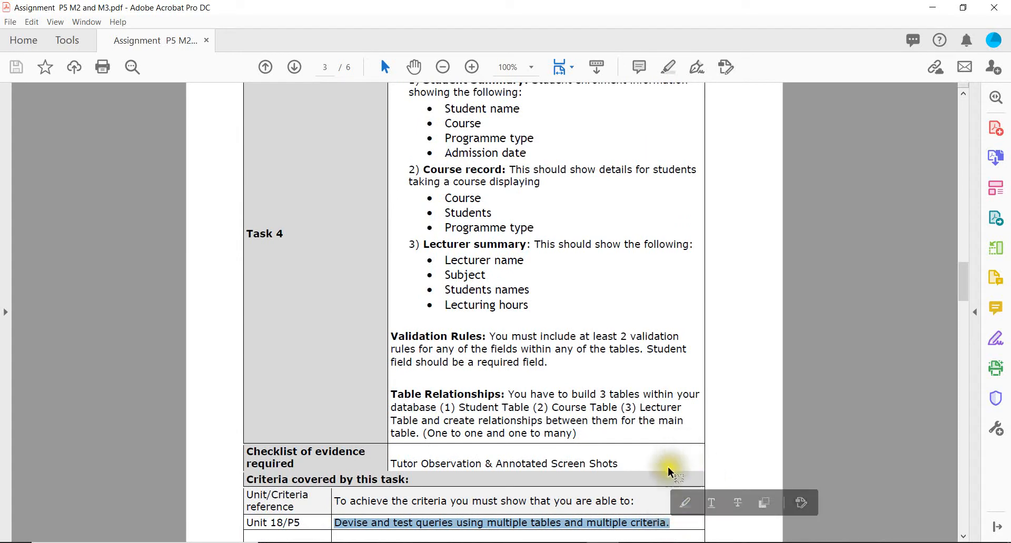
click(646, 390)
scroll(643, 392, up, 1)
scroll(645, 396, up, 2)
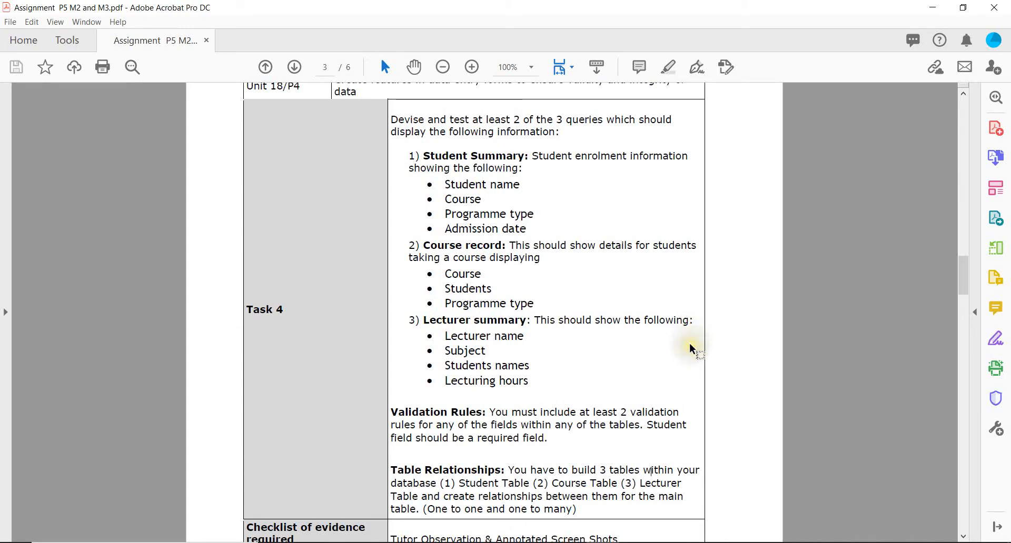
scroll(705, 342, down, 1)
scroll(705, 341, down, 4)
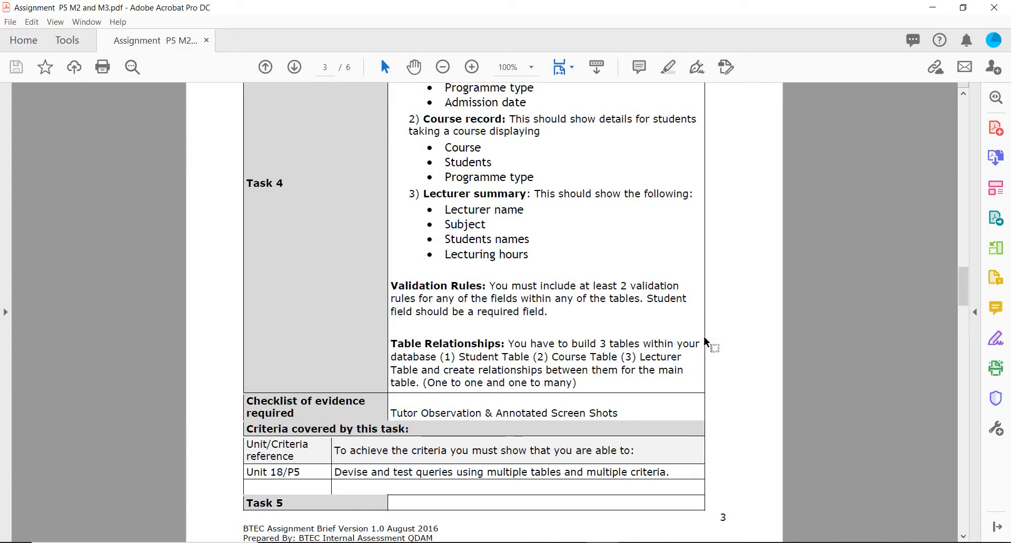
Step: Read through Tasks 5 to 7 of the brief, covering data import, export to Excel and database errors, rechecking Task 4
scroll(706, 342, down, 10)
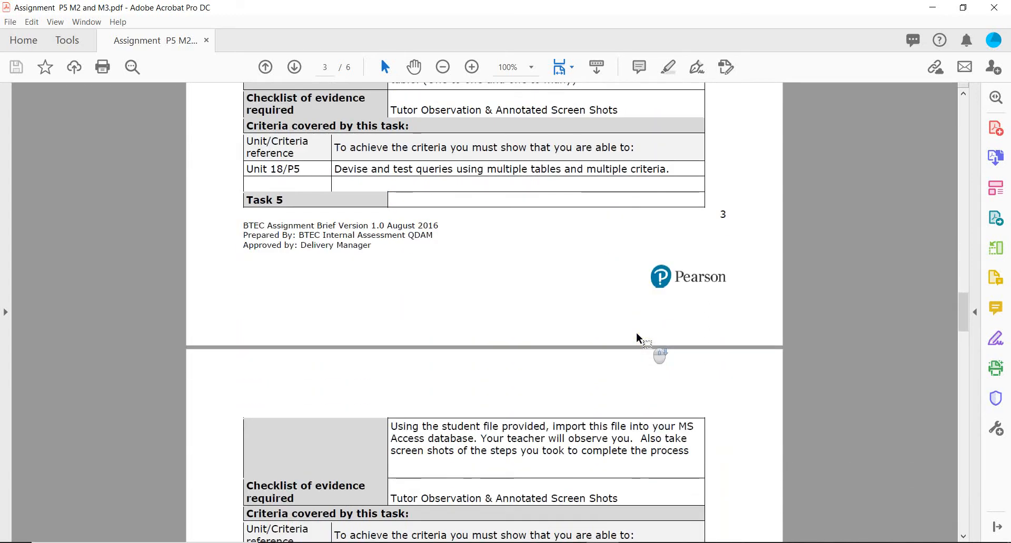
scroll(637, 339, down, 3)
scroll(637, 339, down, 4)
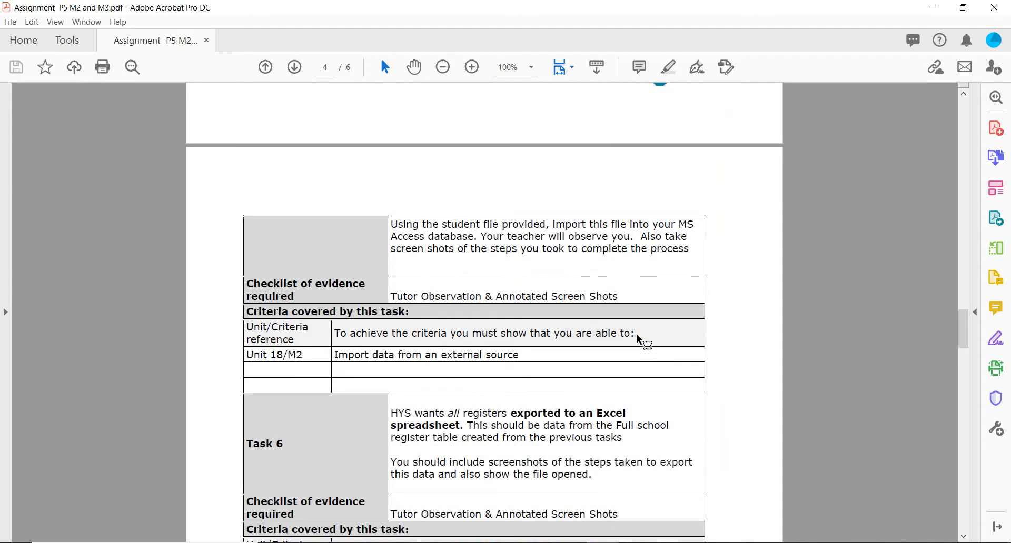
scroll(637, 339, down, 2)
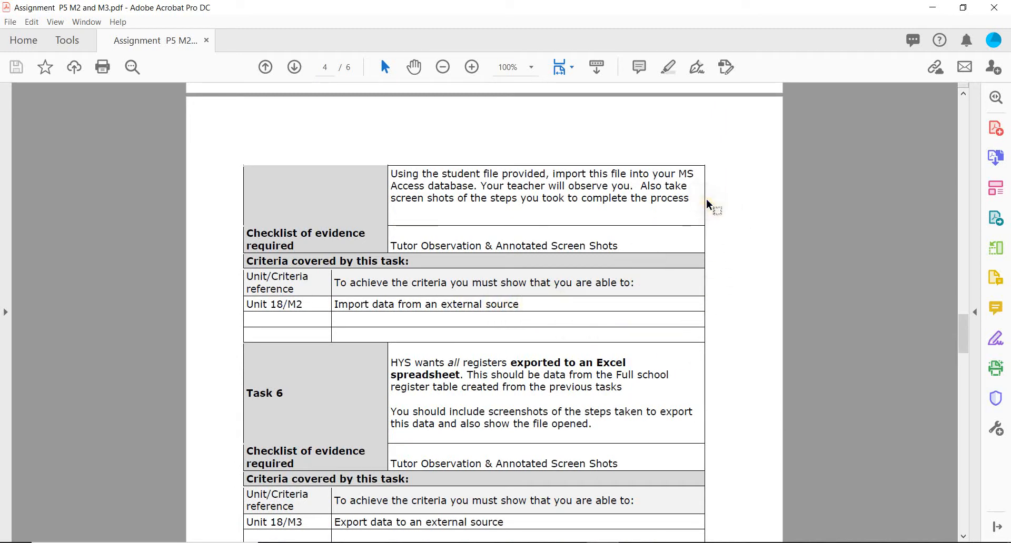
scroll(693, 232, up, 10)
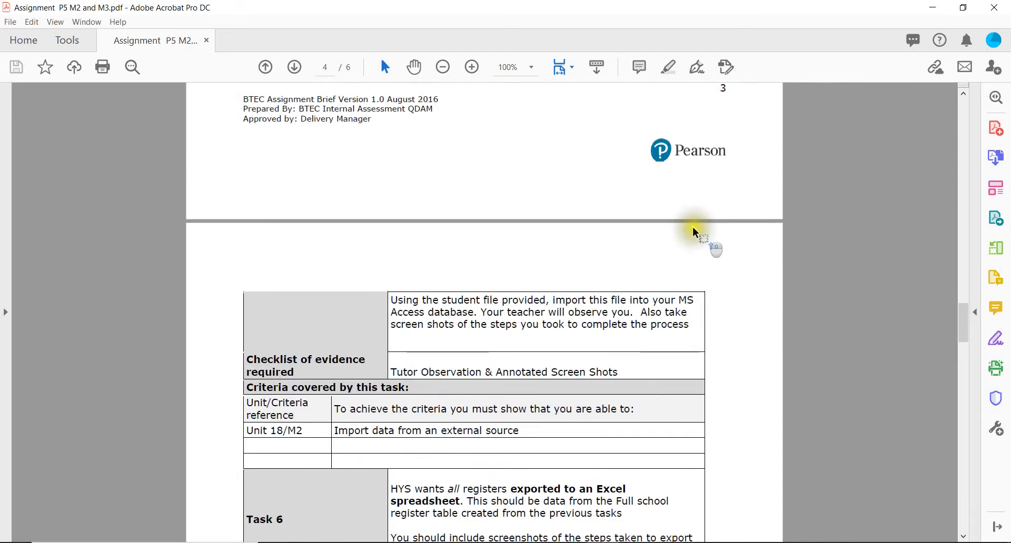
scroll(679, 295, up, 4)
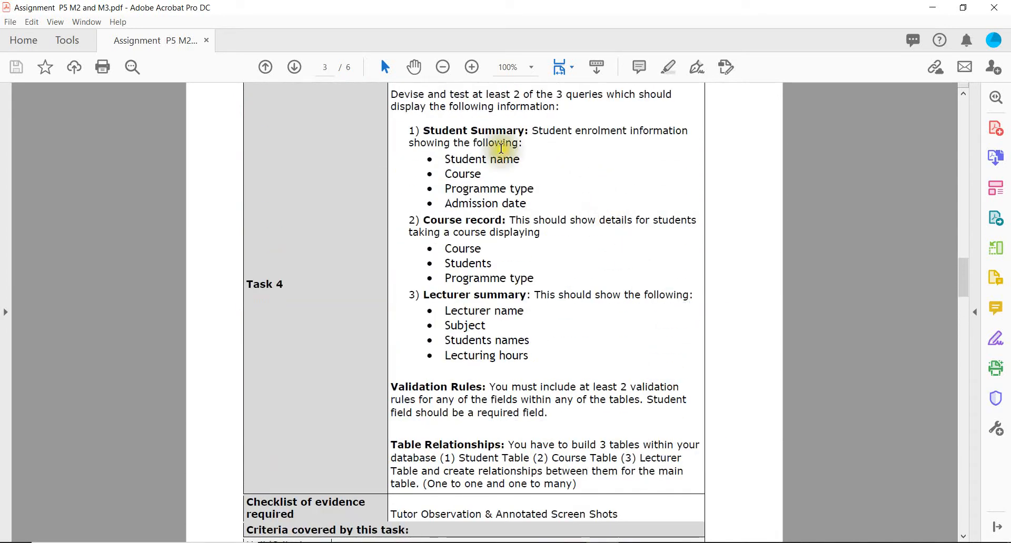
scroll(600, 313, up, 1)
scroll(611, 348, down, 7)
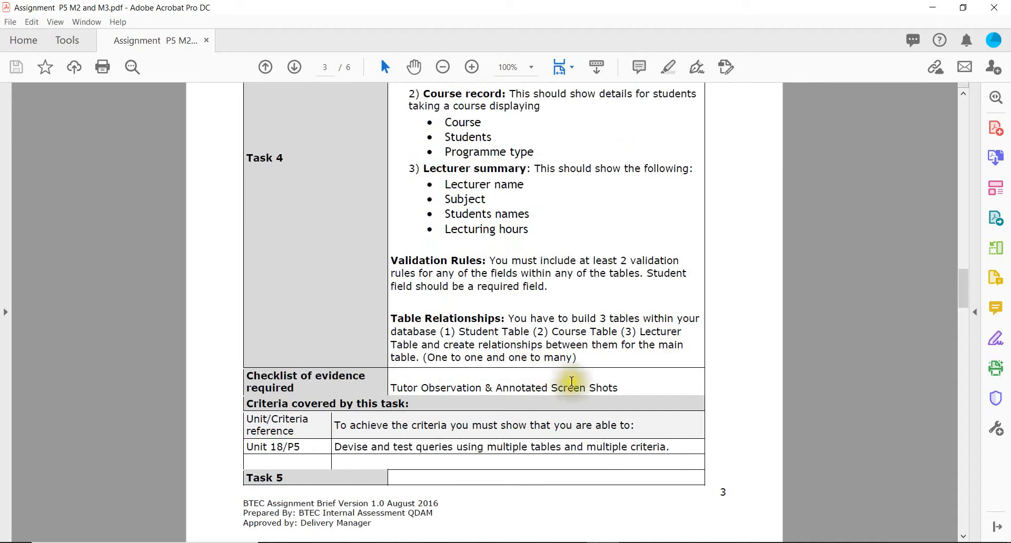
scroll(577, 384, down, 6)
scroll(575, 383, down, 14)
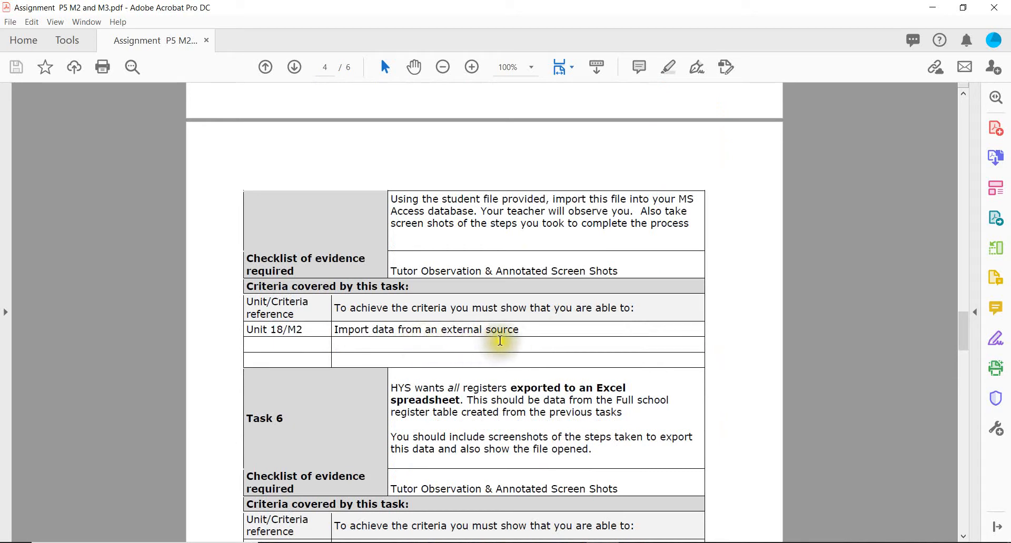
scroll(515, 342, down, 7)
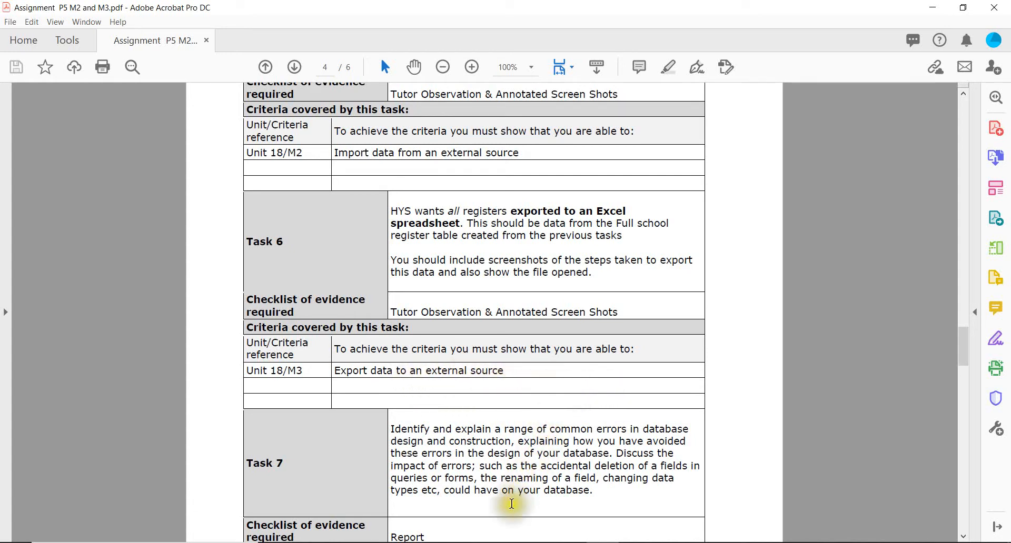
Step: Switch to the Student registration database in Access and view the Course table's records
key(alt+Tab)
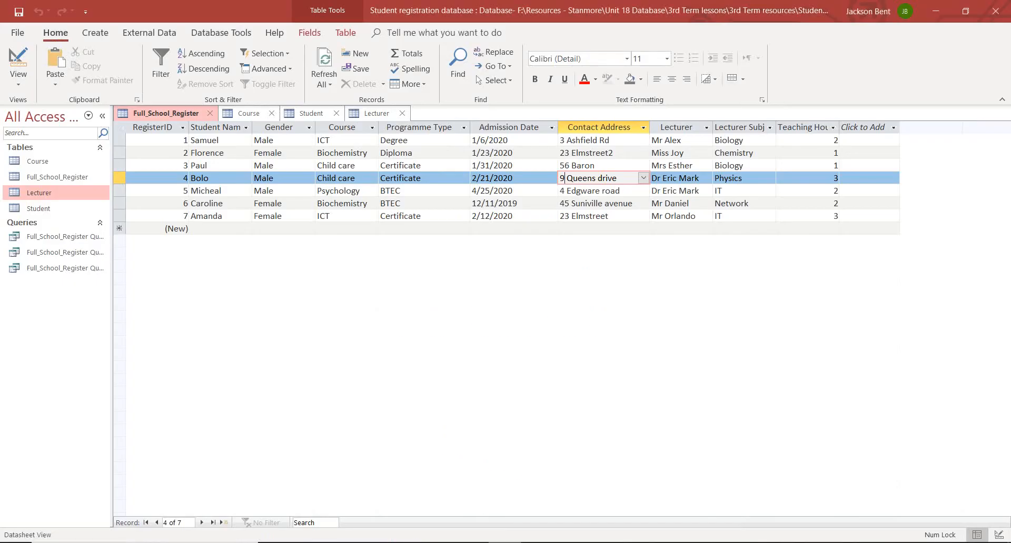
click(39, 162)
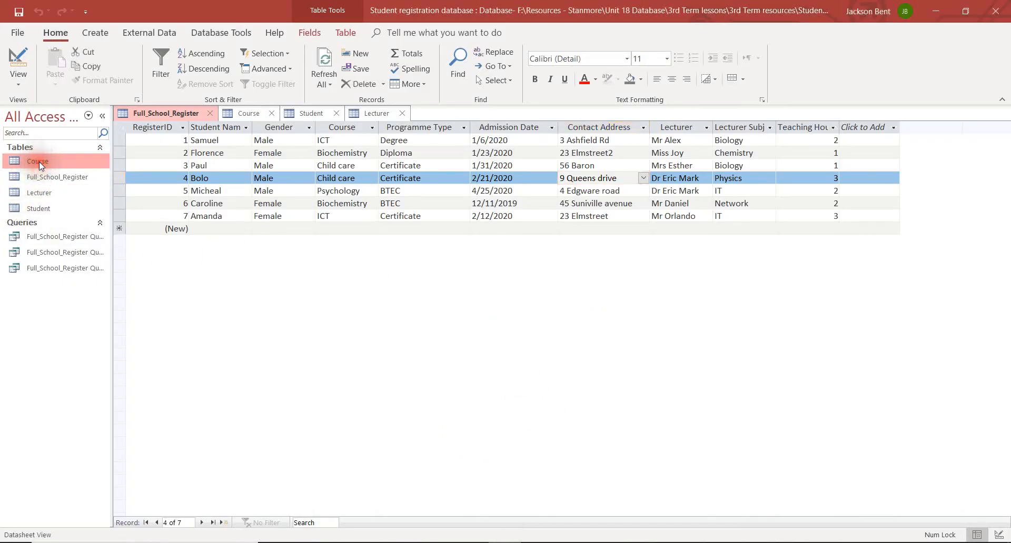
click(248, 113)
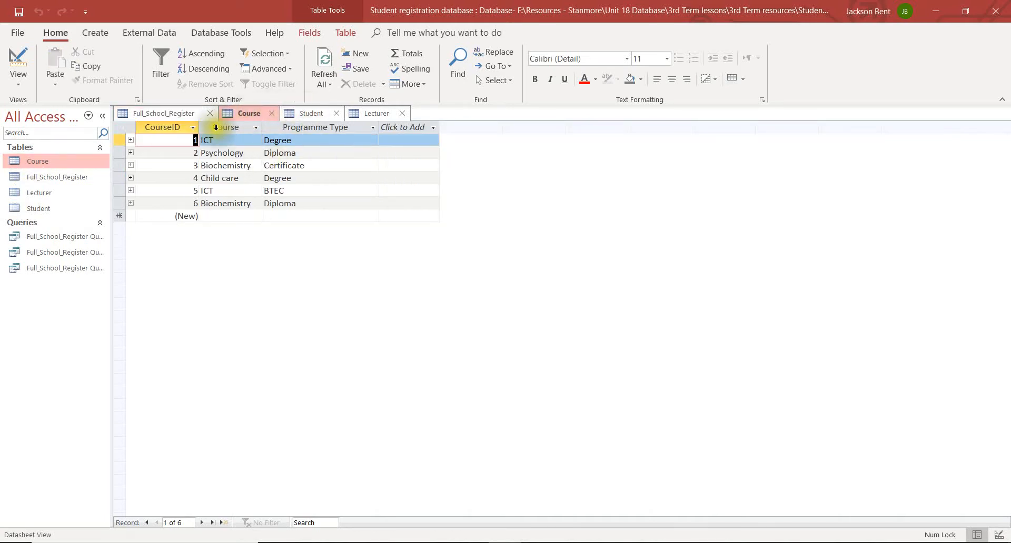
Step: Delete the Completion Date field from the Student table's design, then save the table and return it to Datasheet View
click(316, 114)
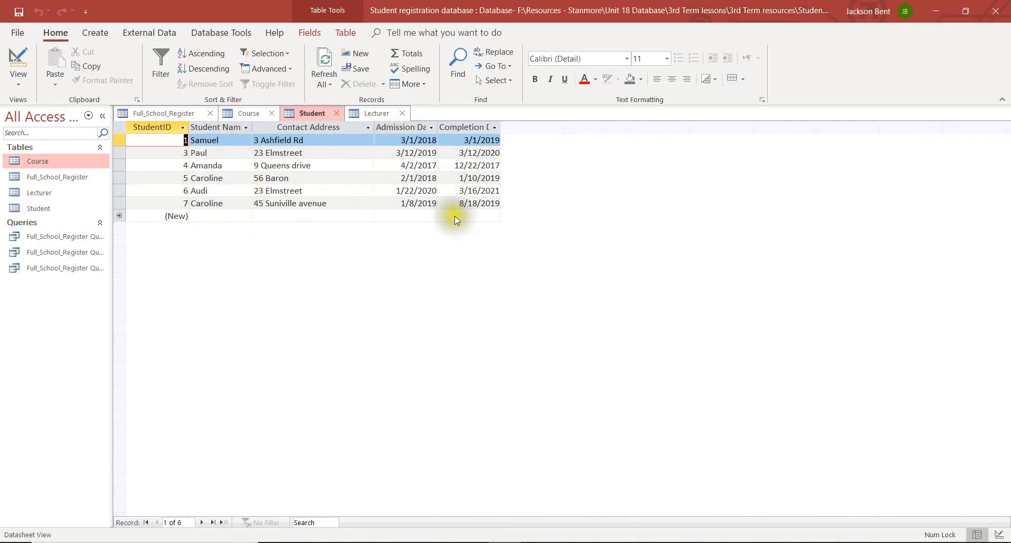
right_click(319, 113)
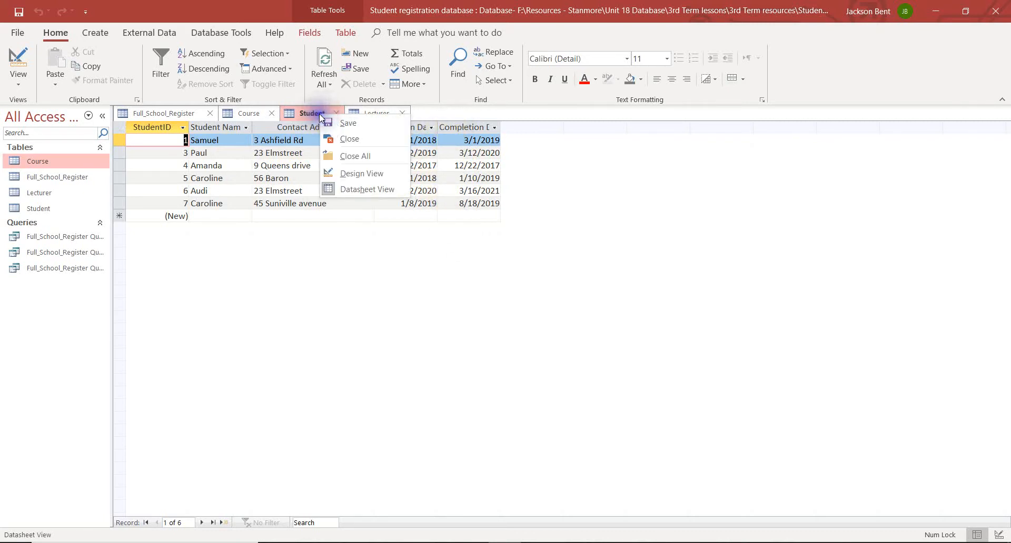
click(374, 179)
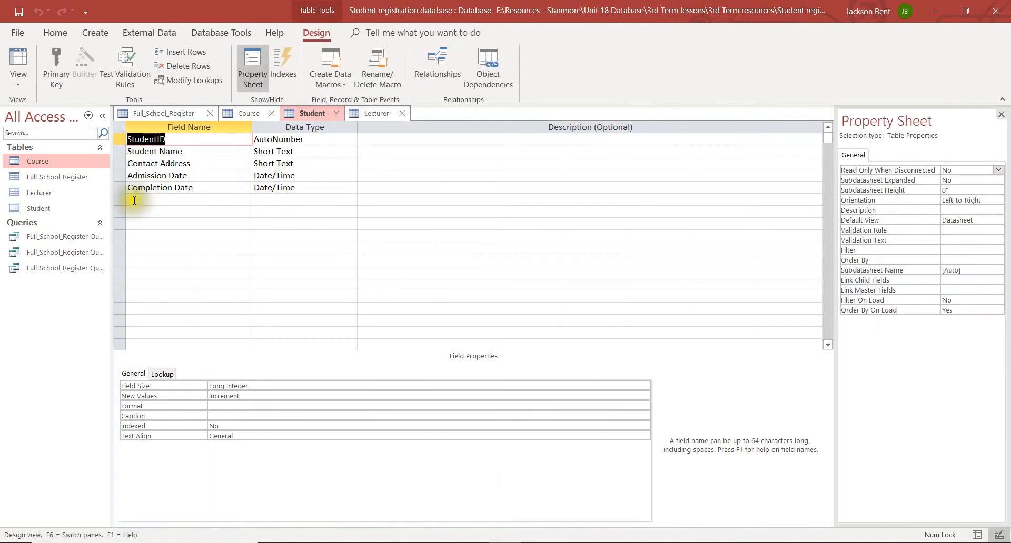
click(119, 188)
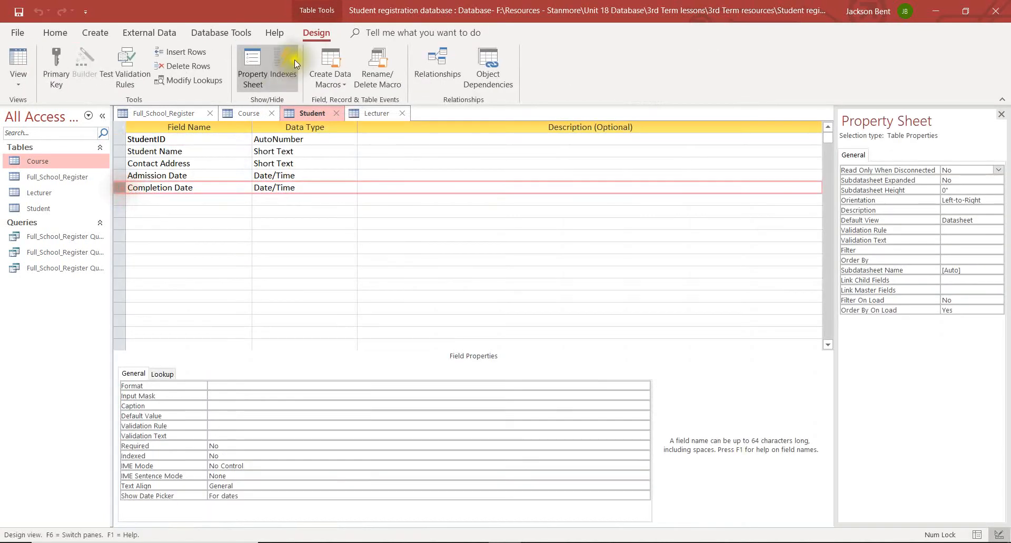
click(190, 67)
click(484, 318)
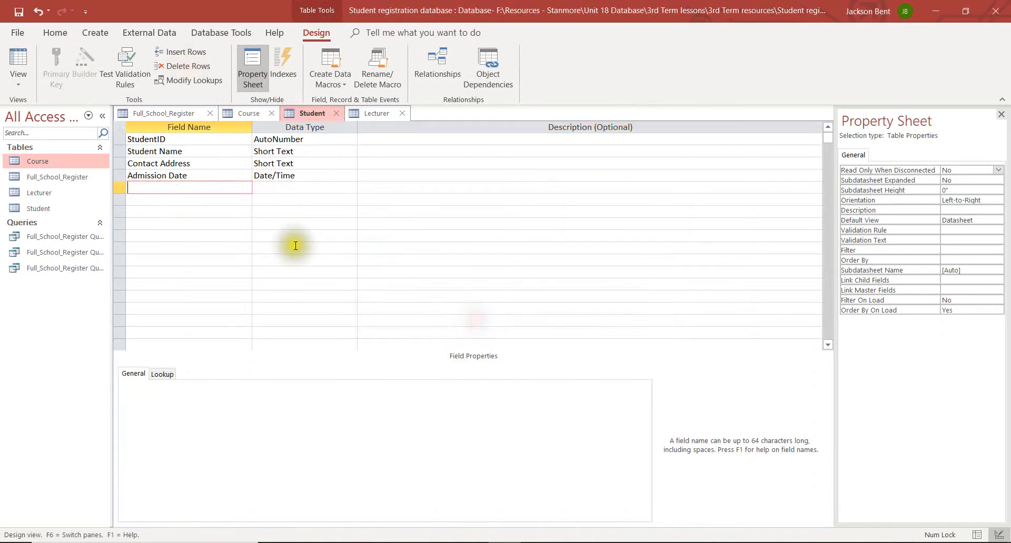
right_click(314, 113)
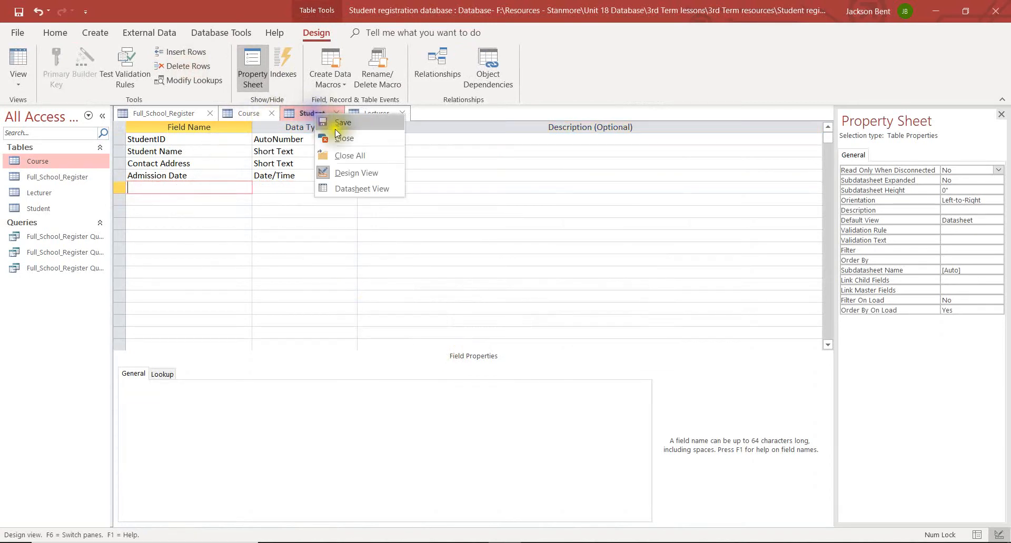
click(351, 184)
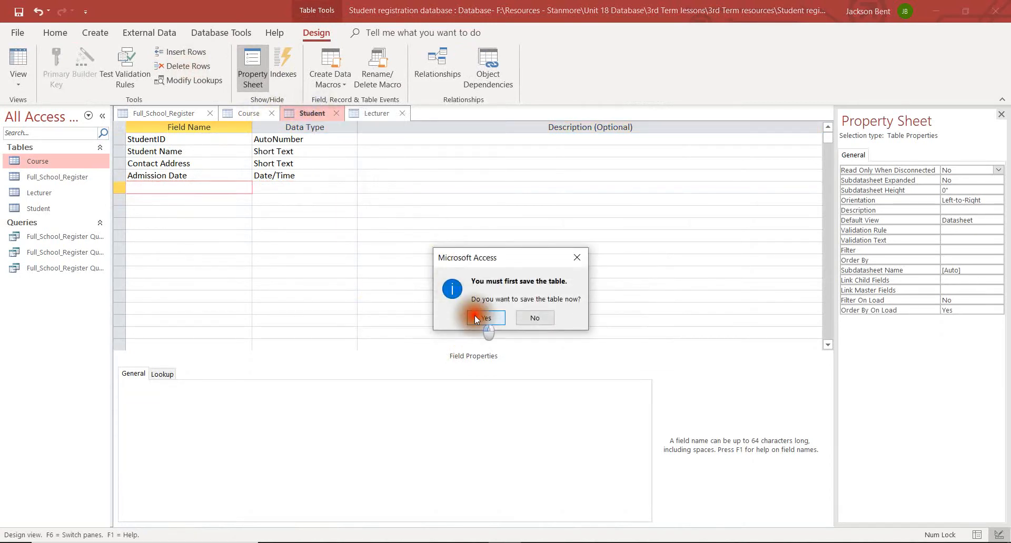
click(476, 318)
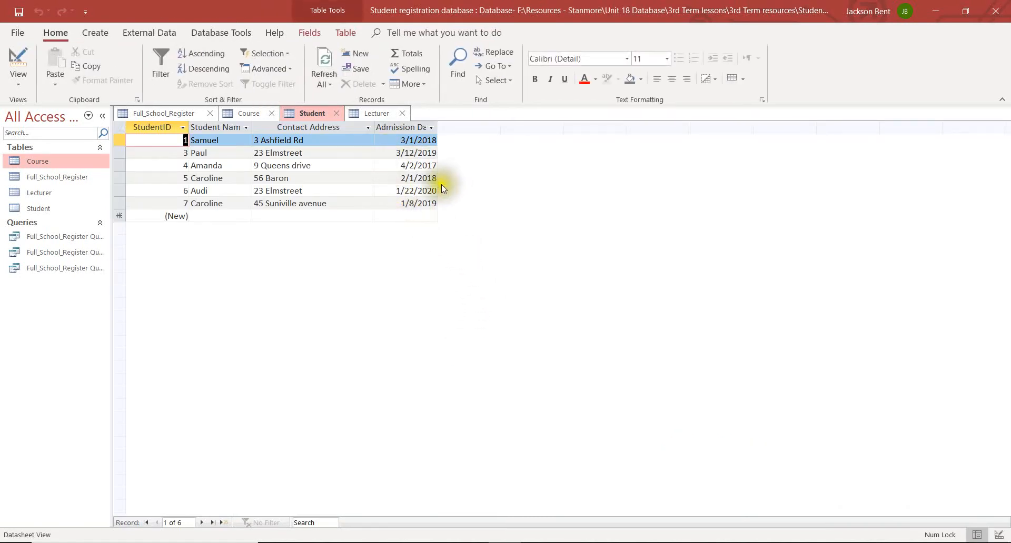
Step: Review the records of the Lecturer, Student, Course and Full_School_Register tables one after another
click(371, 115)
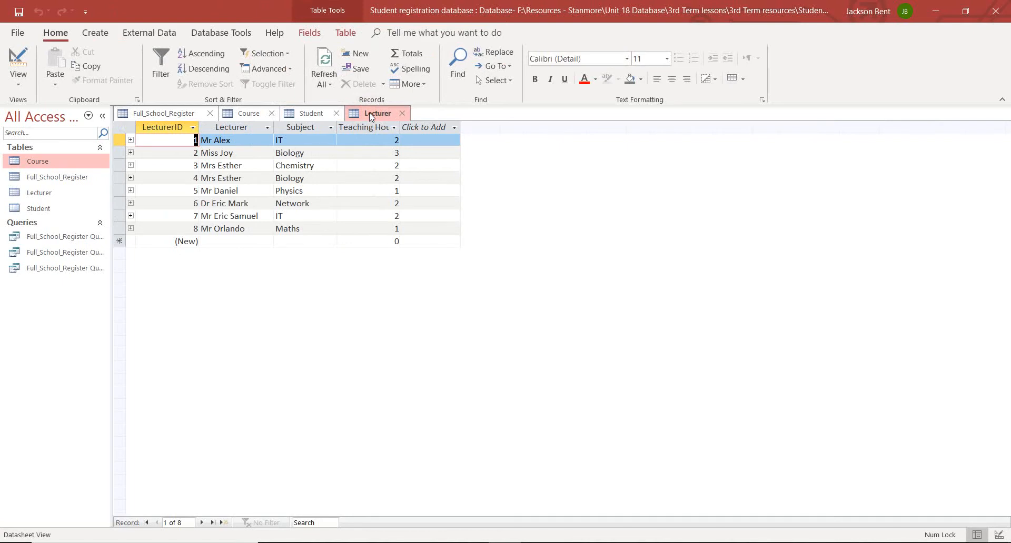
click(298, 116)
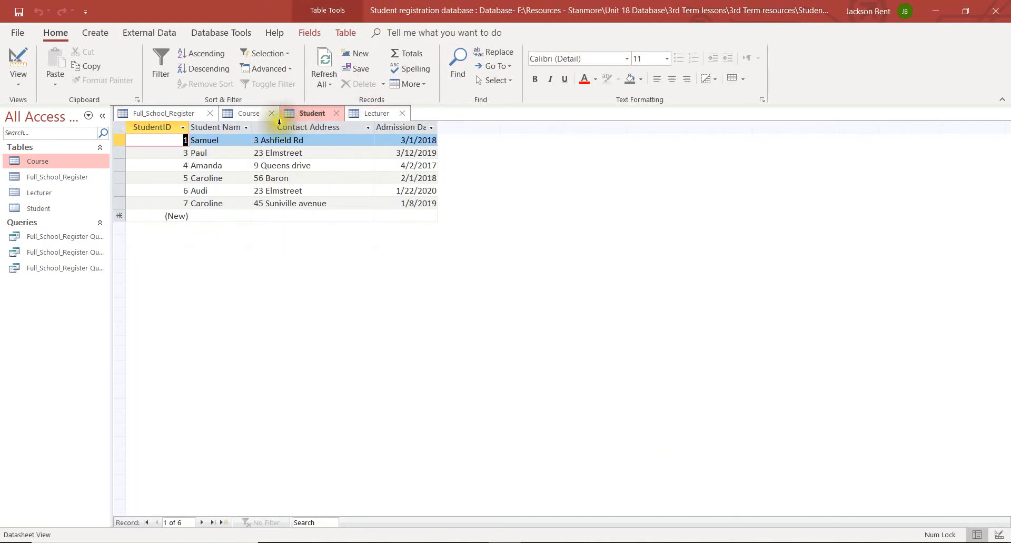
click(248, 112)
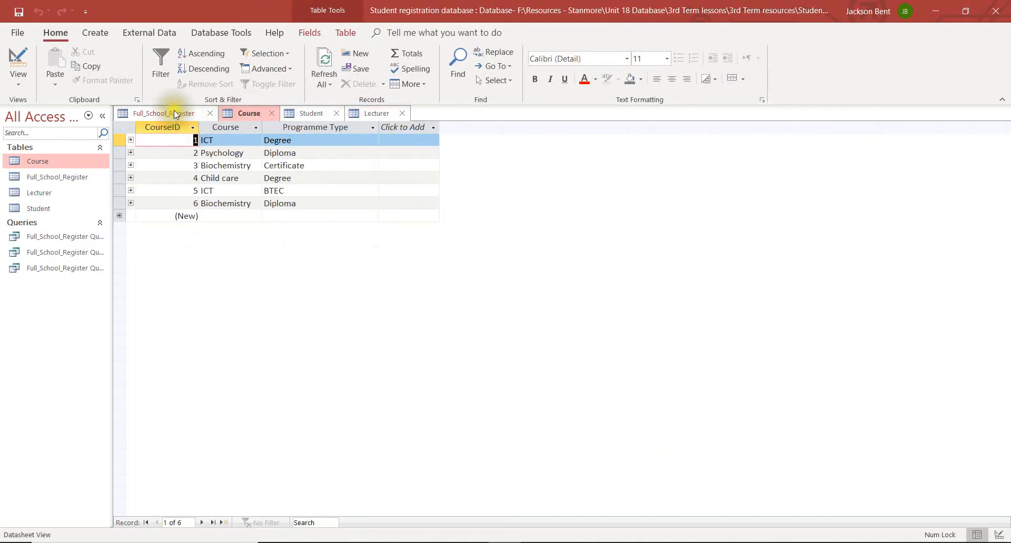
click(175, 114)
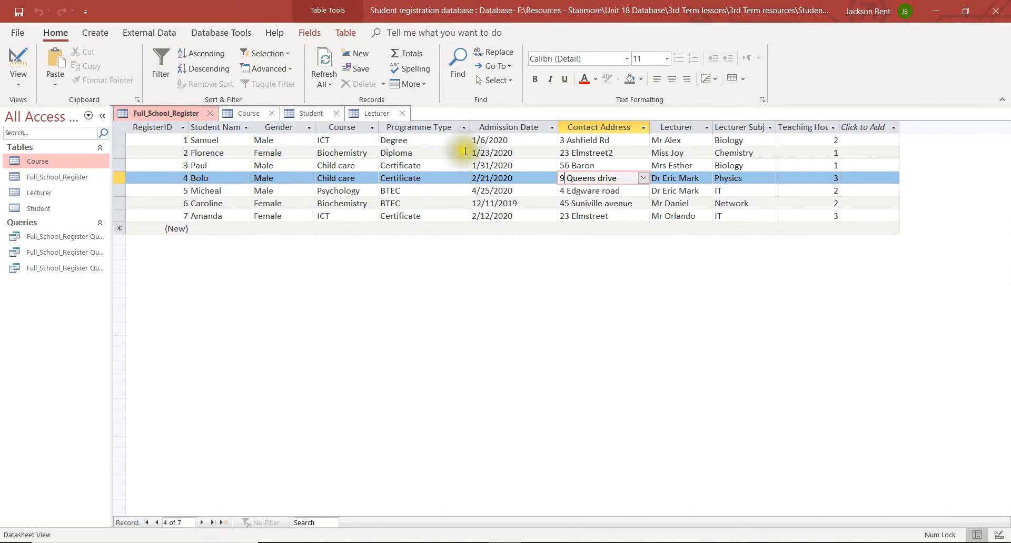
Step: Examine the Contact Address lookup choices for the second and first records of the Full_School_Register table
click(643, 153)
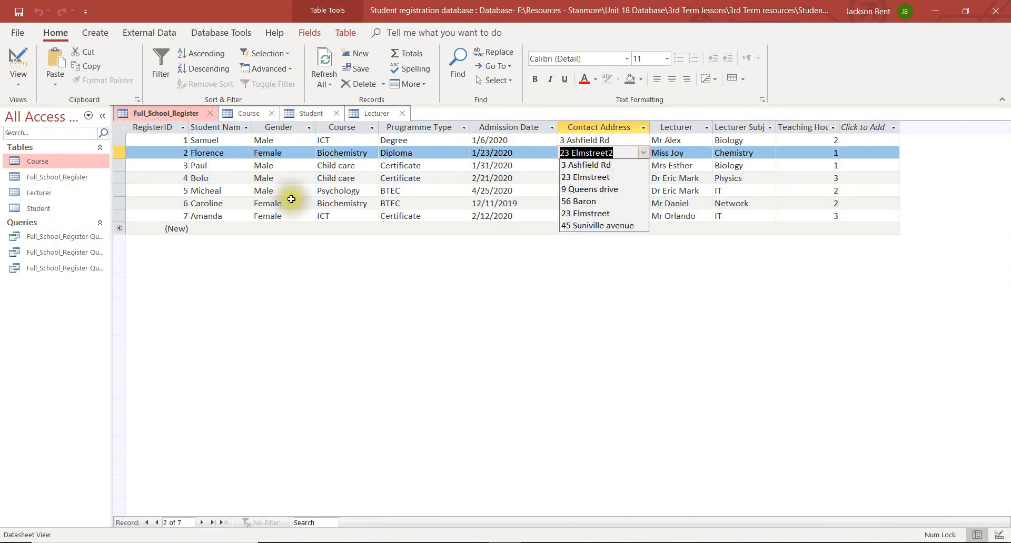
click(541, 141)
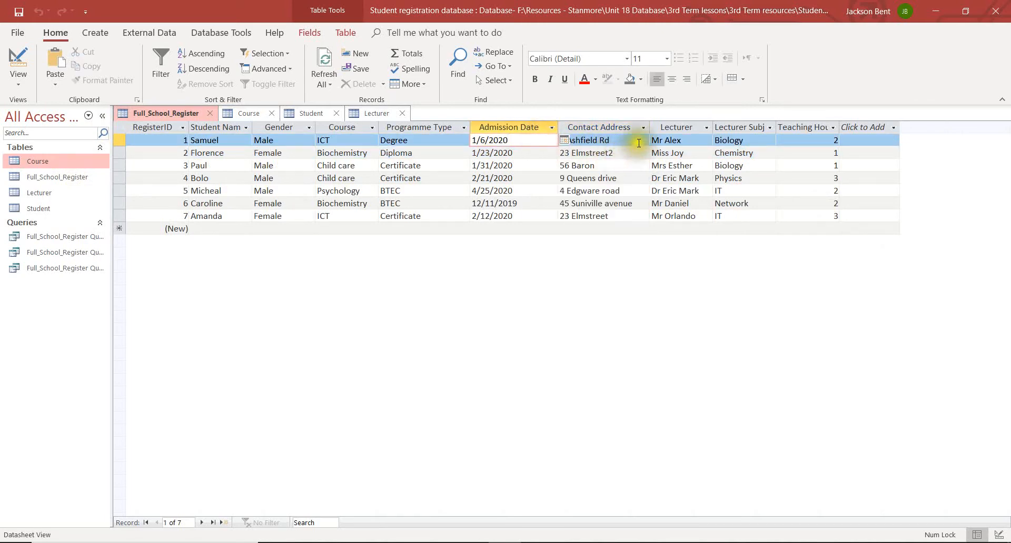
click(642, 140)
click(643, 140)
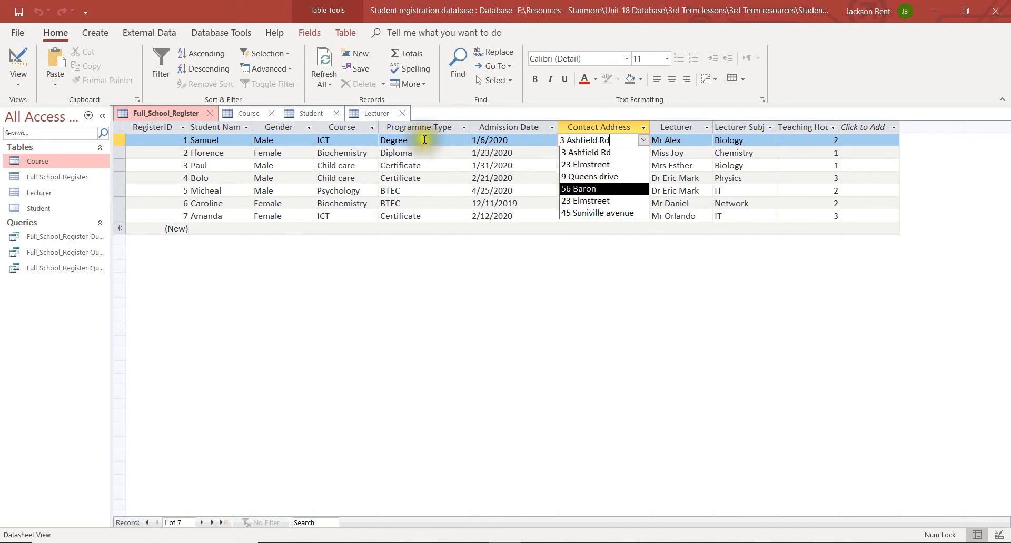
click(274, 166)
Step: Compare the Student Name lookup choices in the first Full_School_Register record with the names stored in the Student table
click(223, 141)
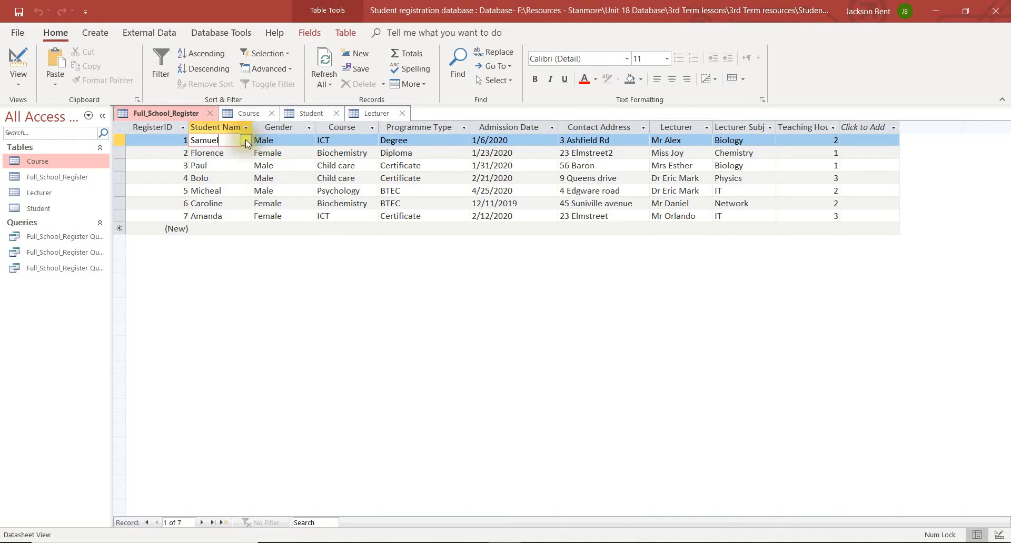
click(246, 141)
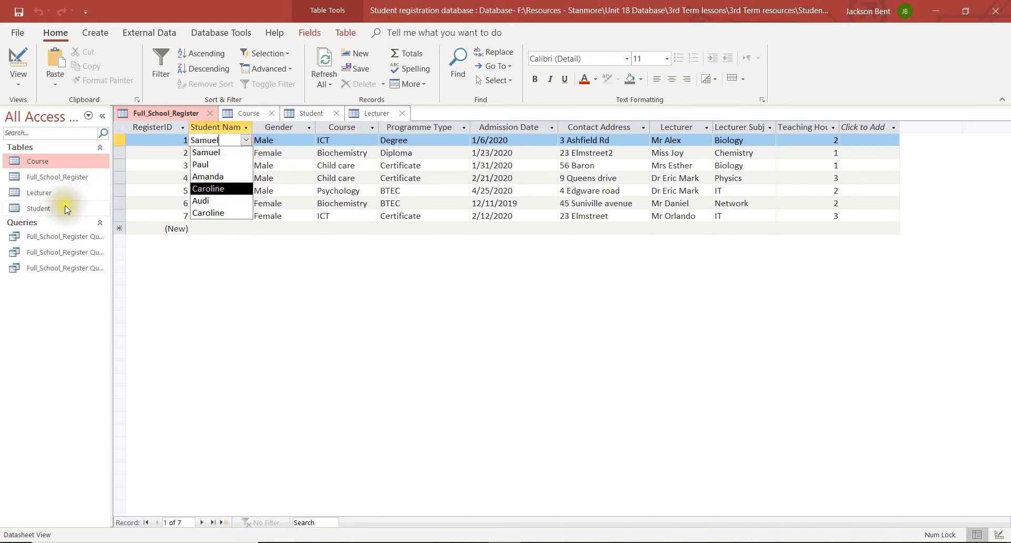
click(322, 115)
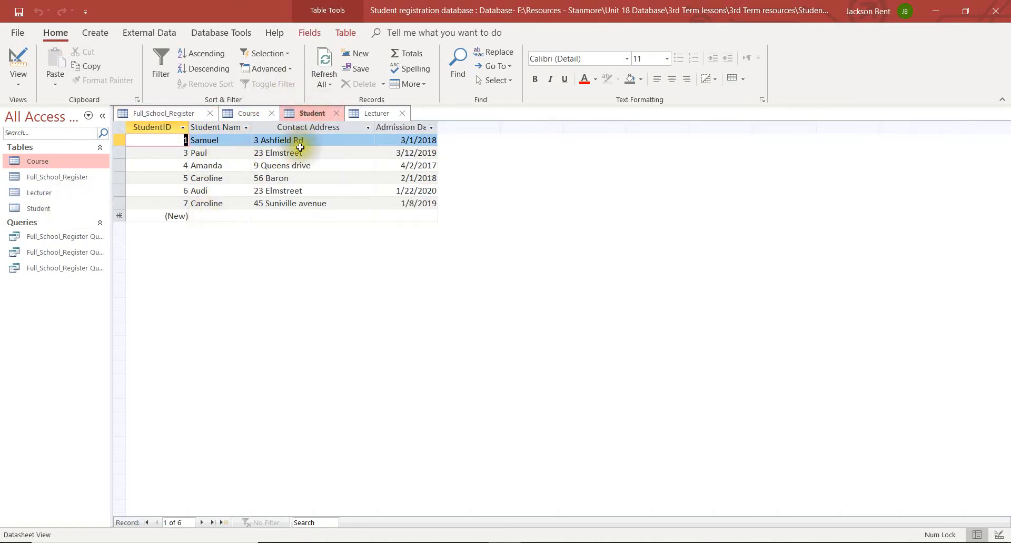
click(175, 112)
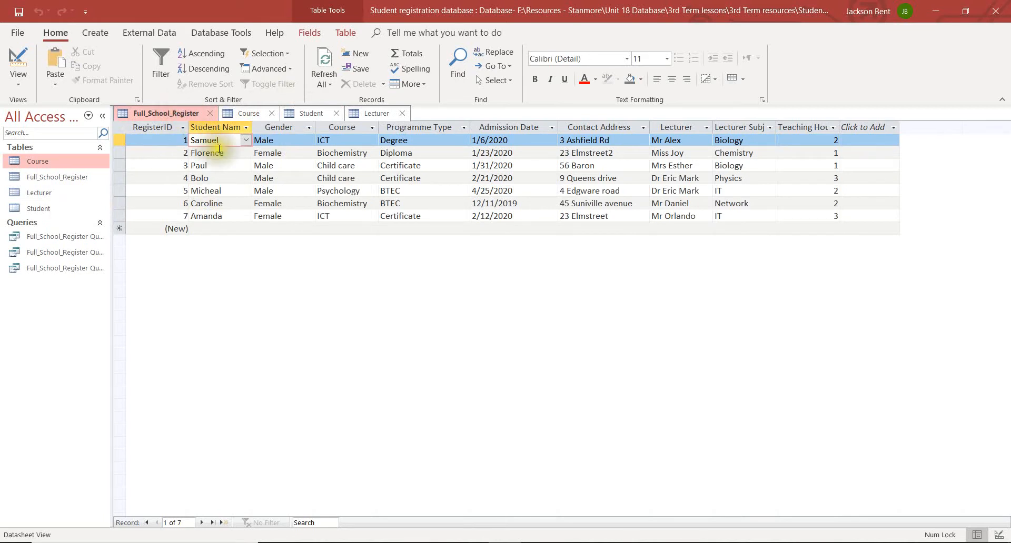
click(246, 141)
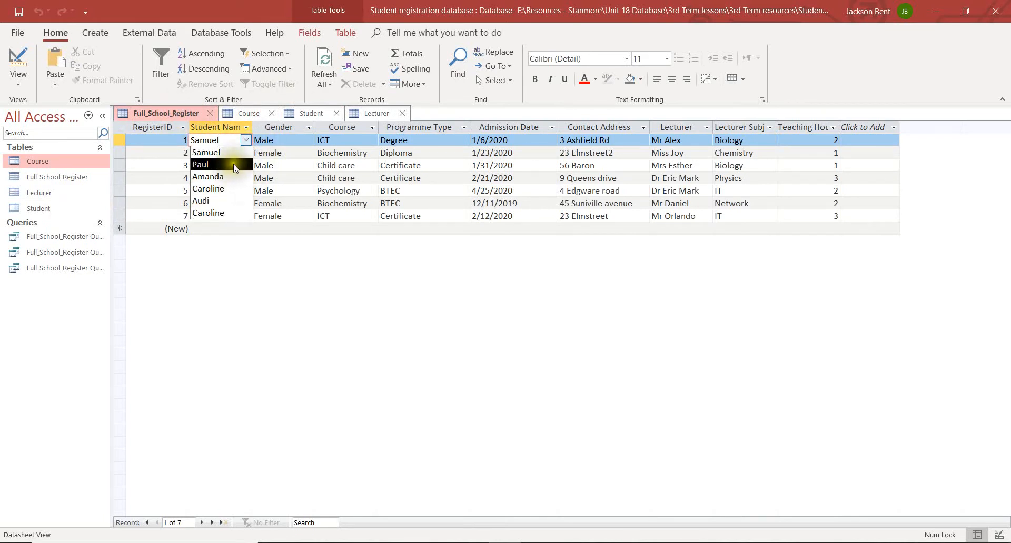
Step: Review the Gender entries of the first three records in the Full_School_Register table
click(290, 144)
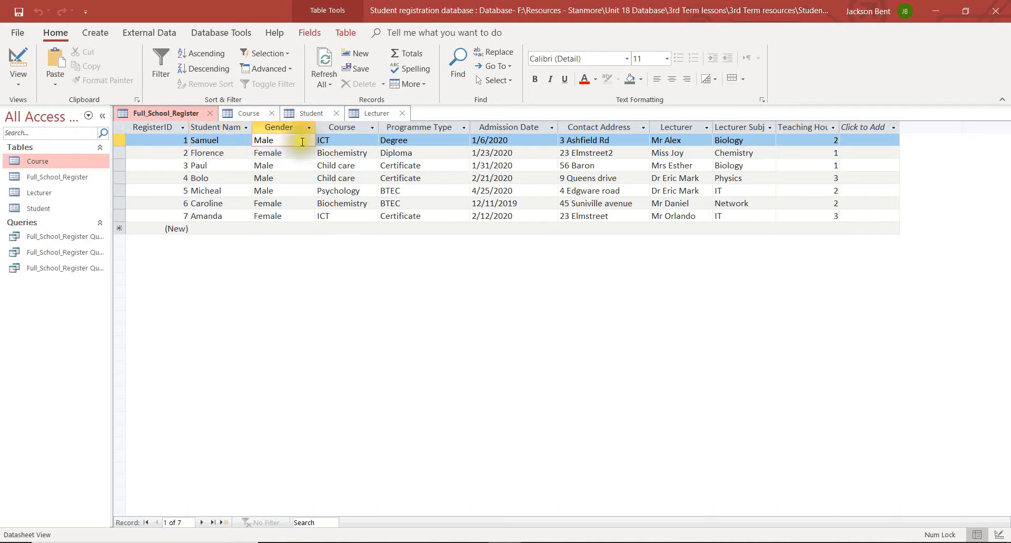
click(278, 158)
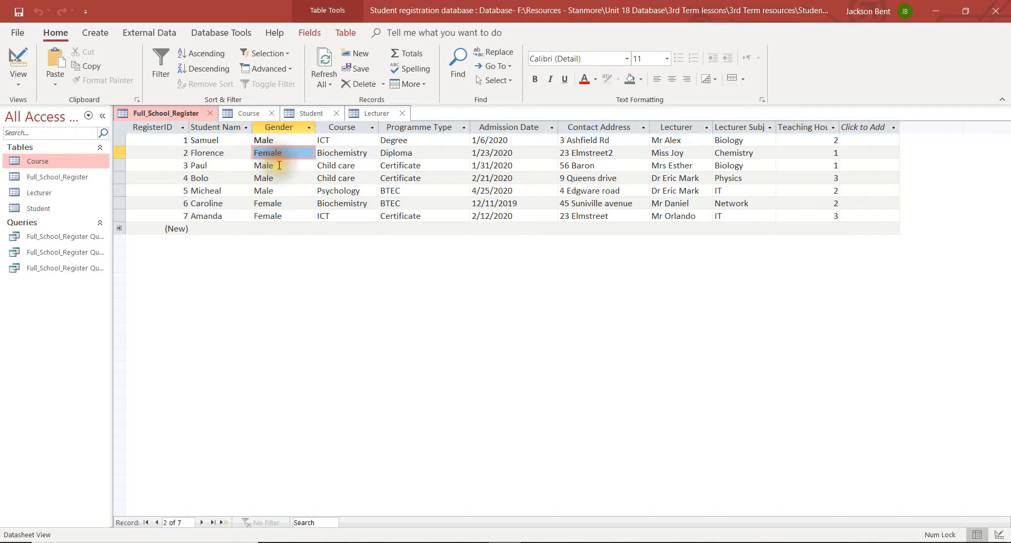
click(277, 166)
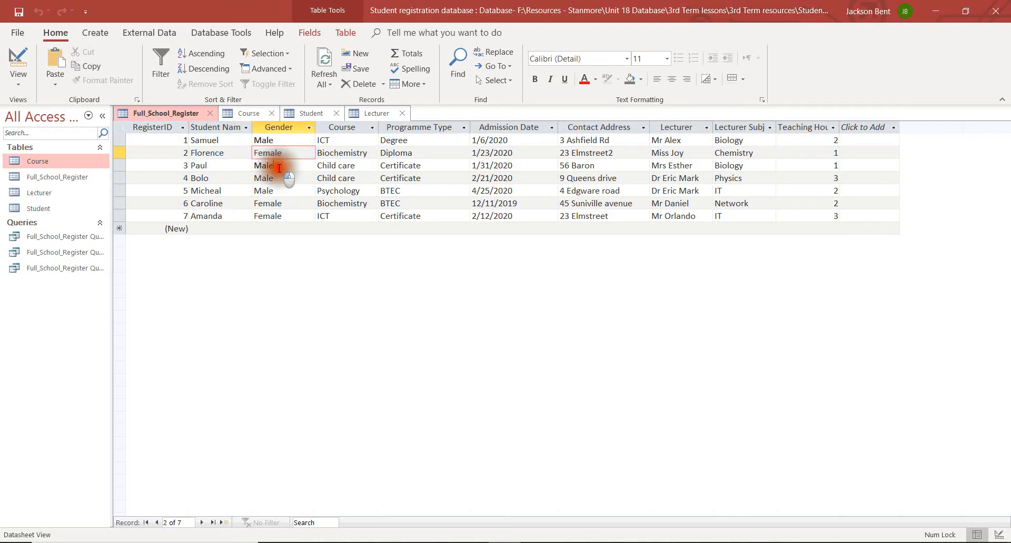
click(283, 141)
click(282, 154)
click(285, 167)
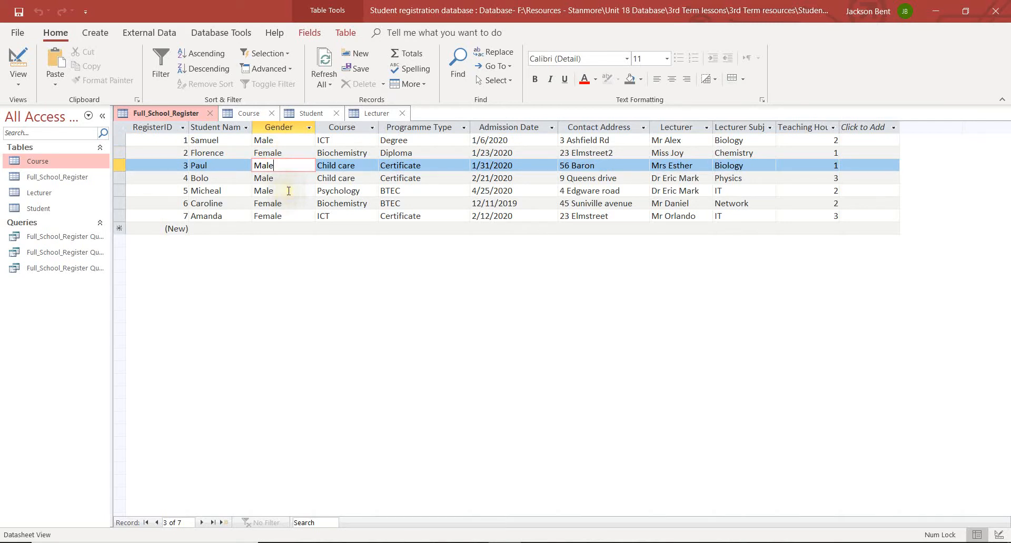
Step: Examine the Course and Programme Type lookup choices for the third Full_School_Register record, and check the Admission Date field
click(357, 166)
click(290, 167)
click(371, 164)
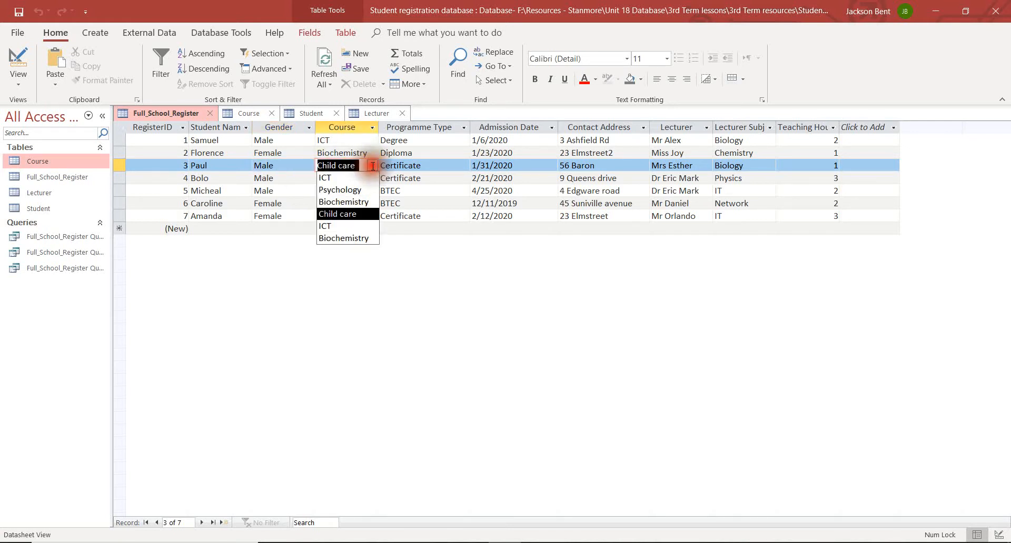
click(399, 166)
click(465, 166)
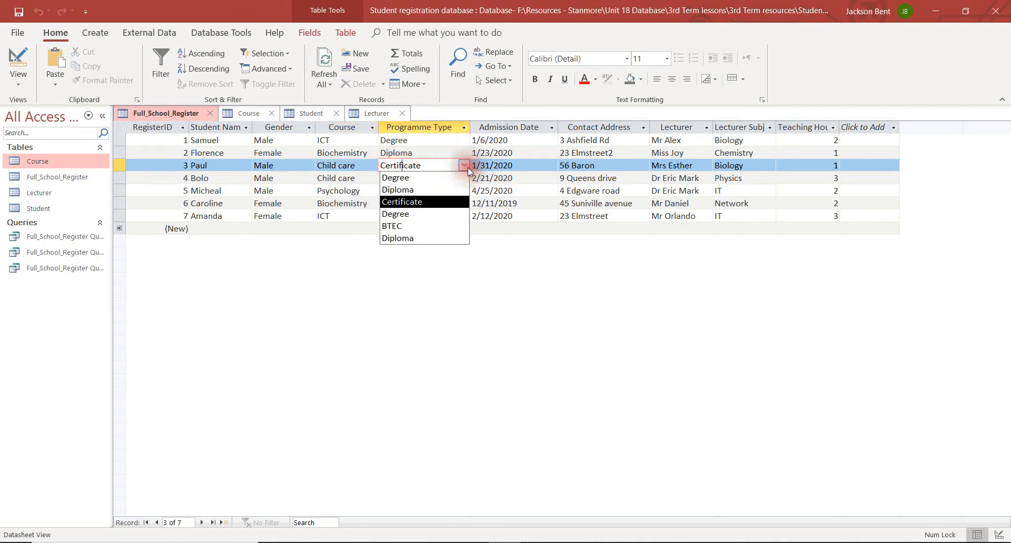
click(508, 152)
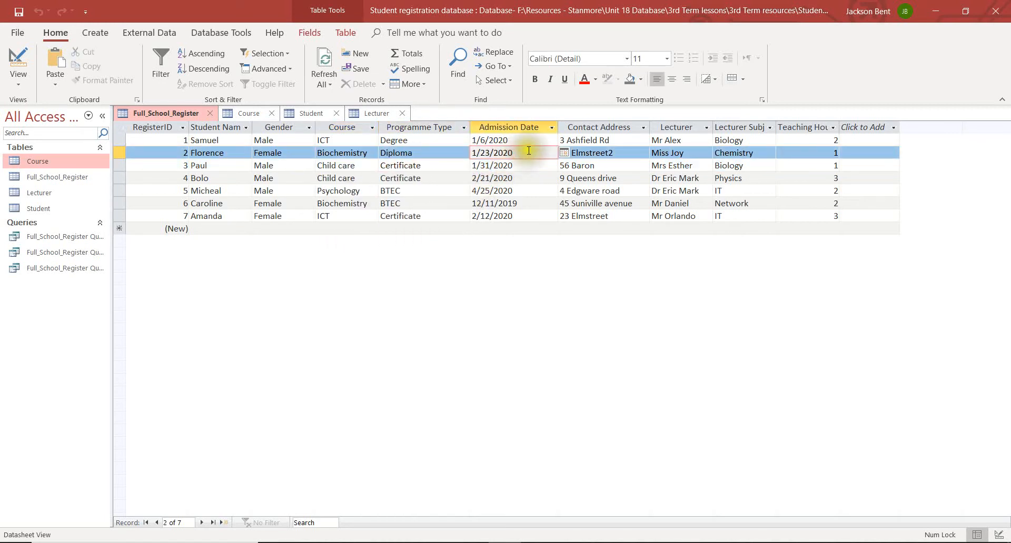
click(417, 167)
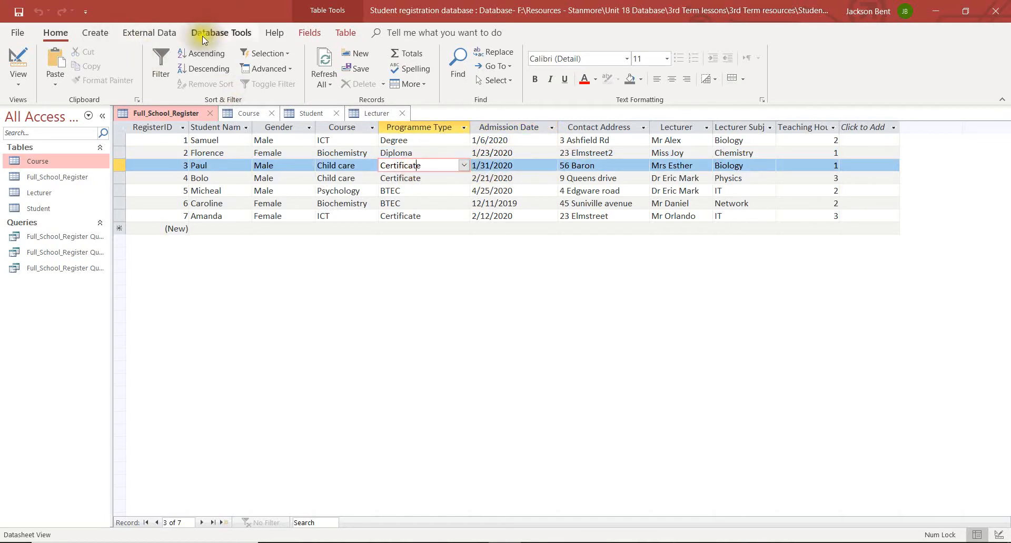
Step: Open the database's relationships, move the Full_School_Register table slightly lower in the diagram, then close it and save the layout
click(226, 34)
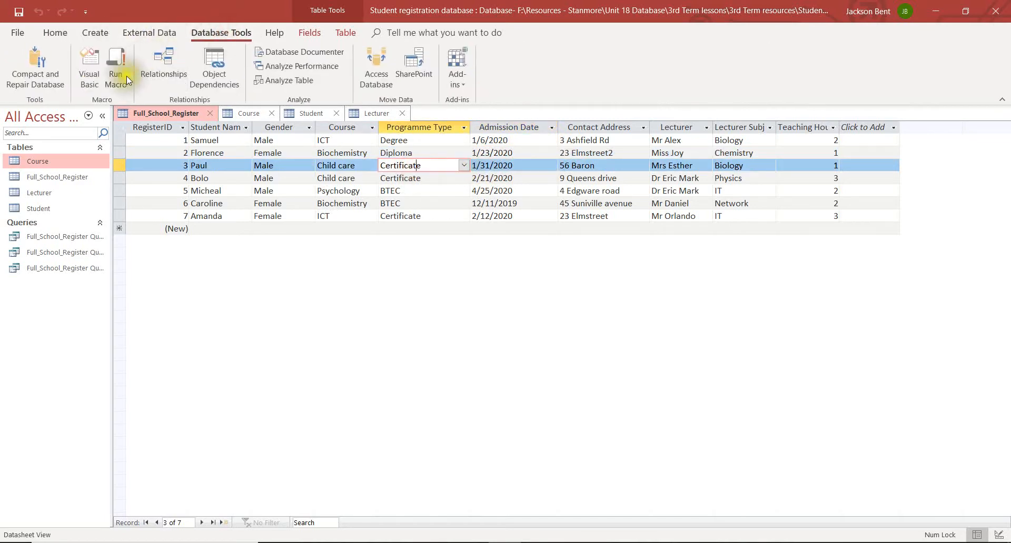
click(163, 66)
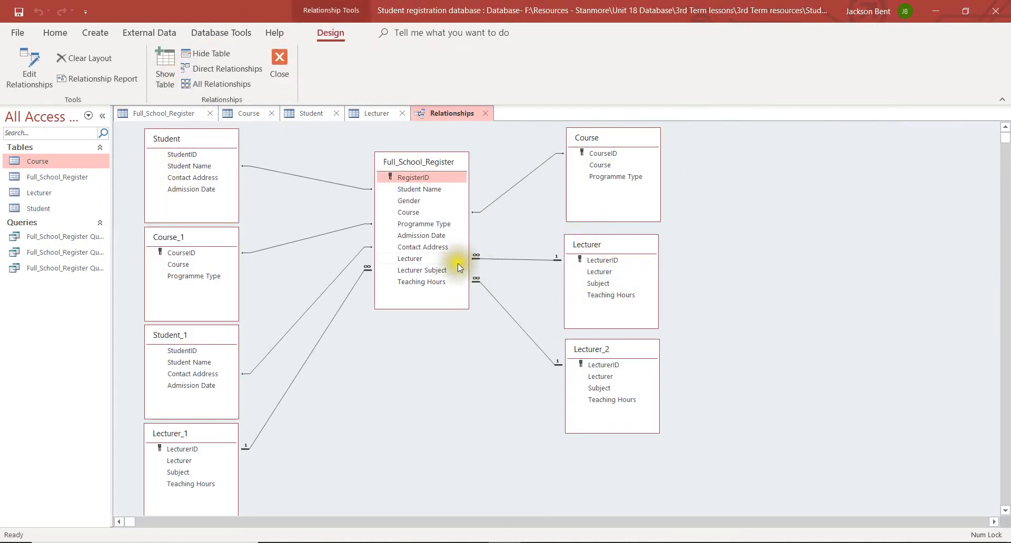
drag(431, 162, 427, 207)
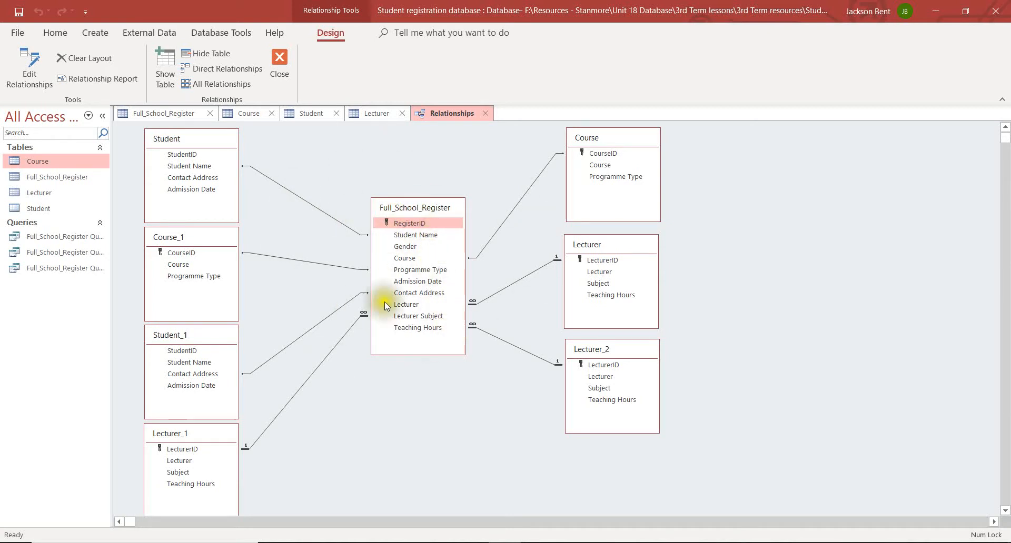
click(283, 63)
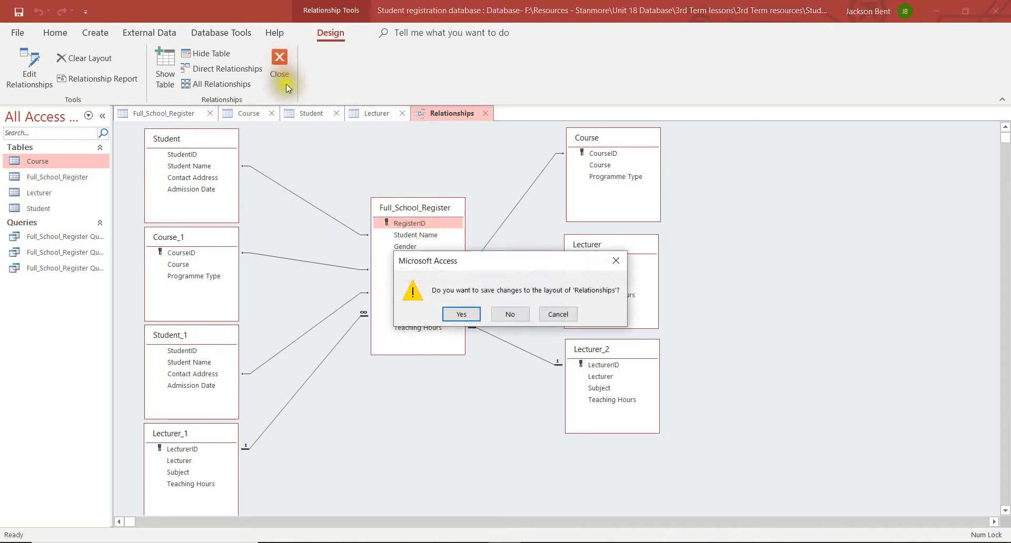
click(455, 317)
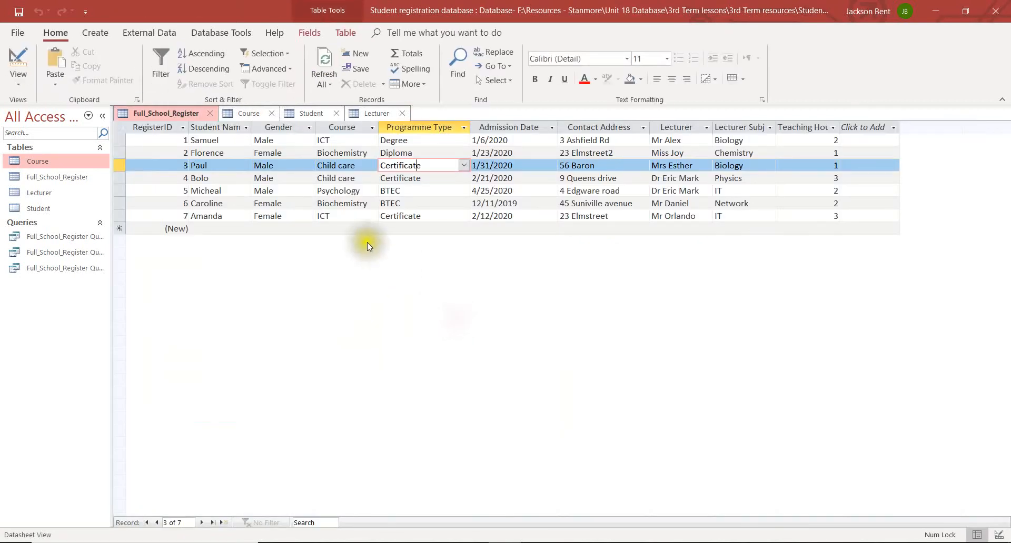
Step: Create a new blank database named Student-Reg
click(18, 33)
click(39, 83)
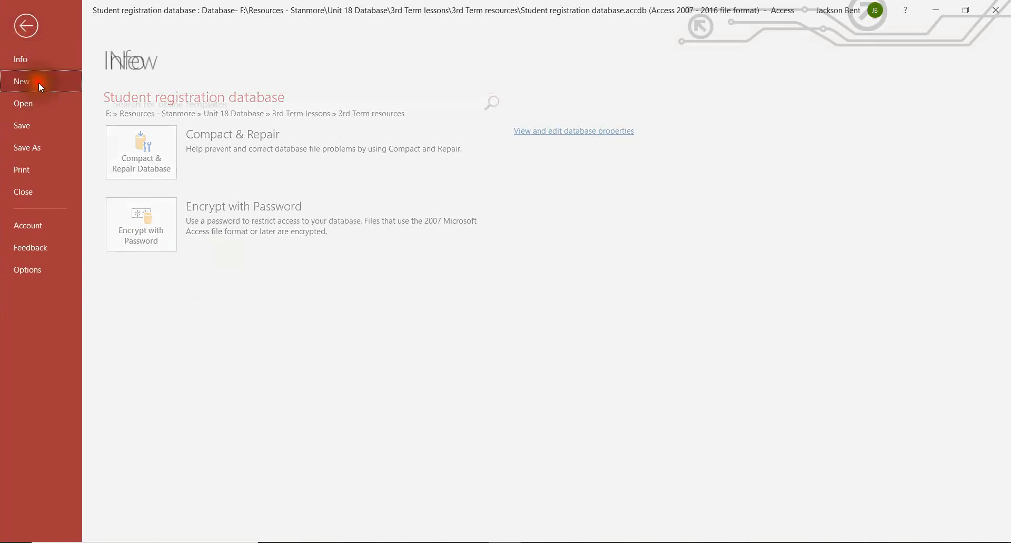
click(206, 208)
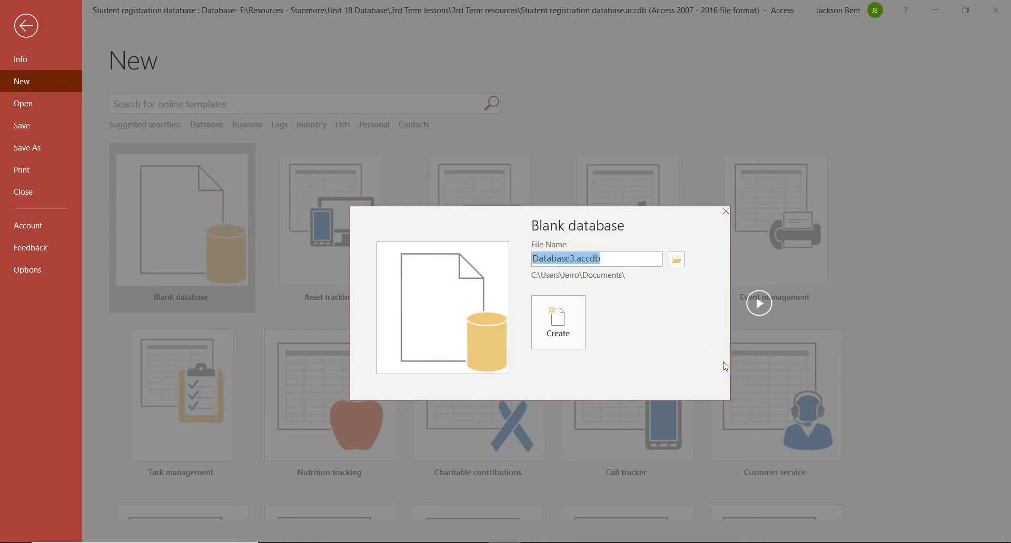
text(Stud)
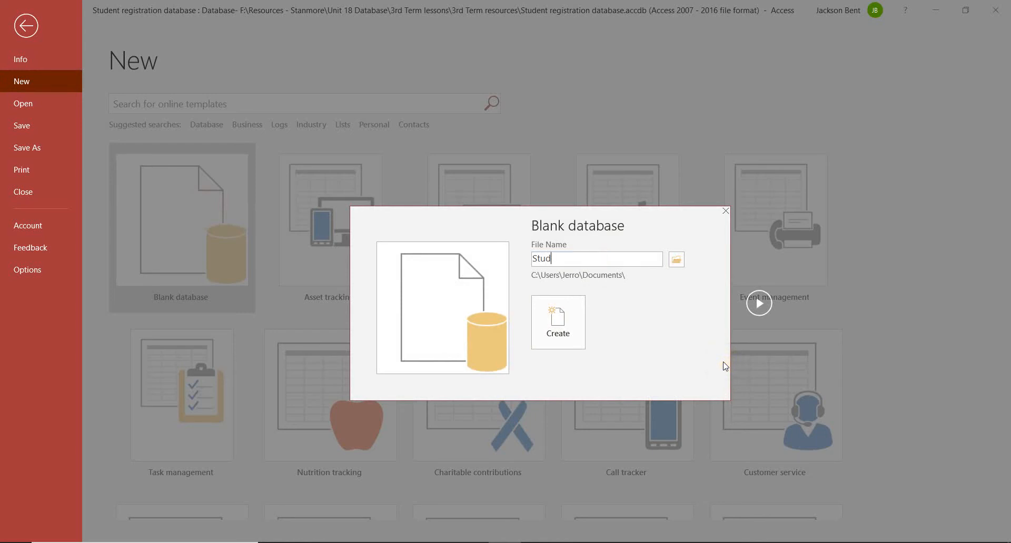
text(ent-Reg)
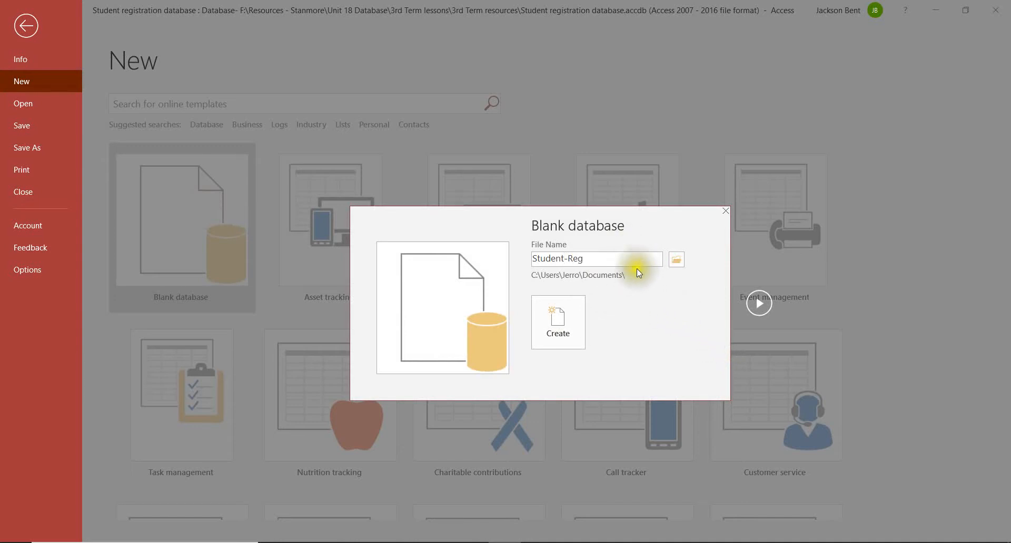
click(576, 334)
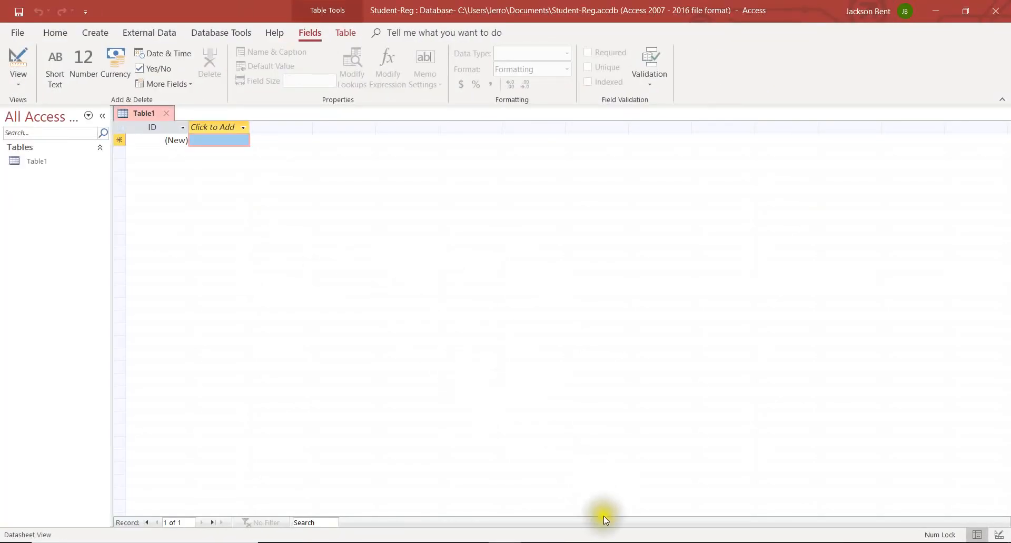
Step: Save the new database's initial table as Student
key(alt+Tab)
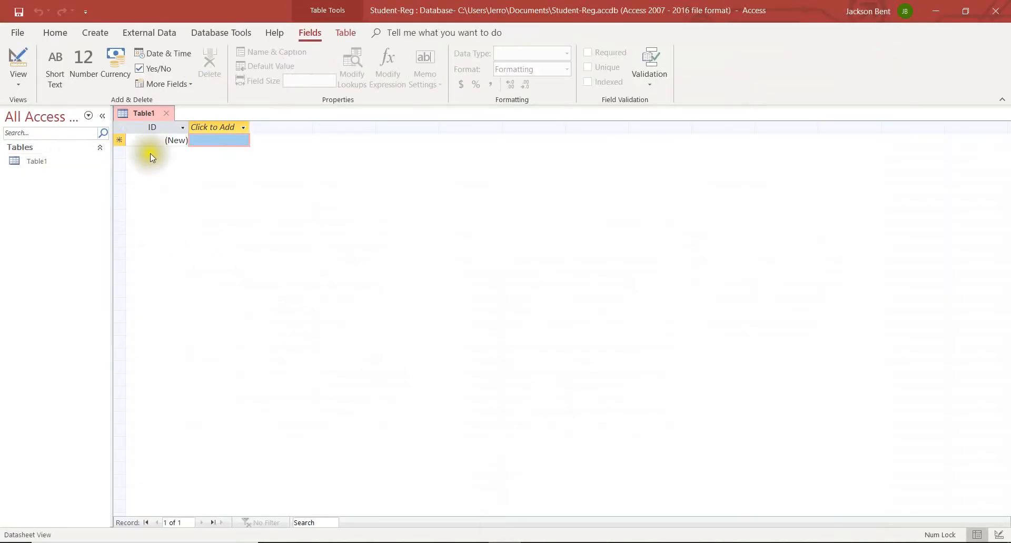
right_click(146, 114)
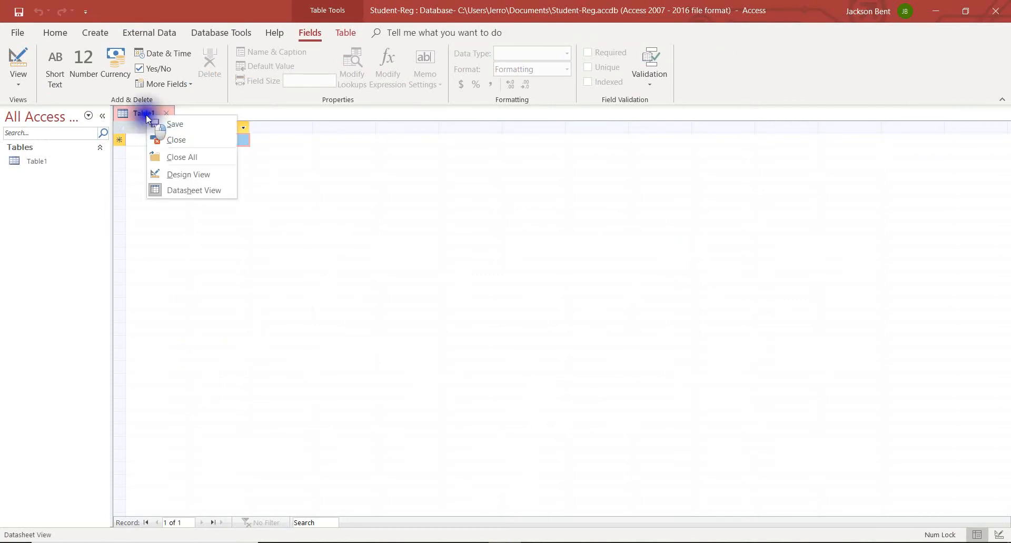
click(184, 127)
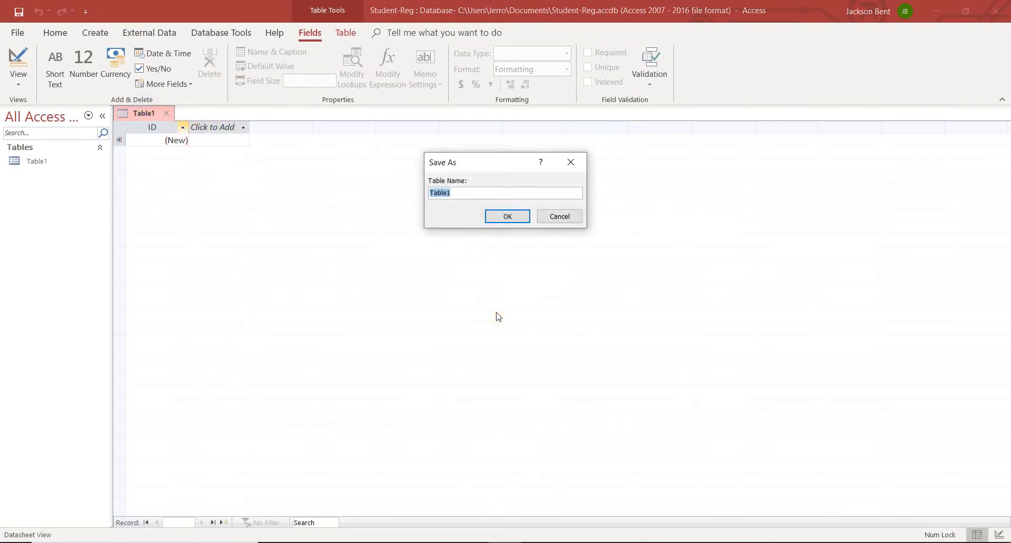
text(ttudent)
click(501, 216)
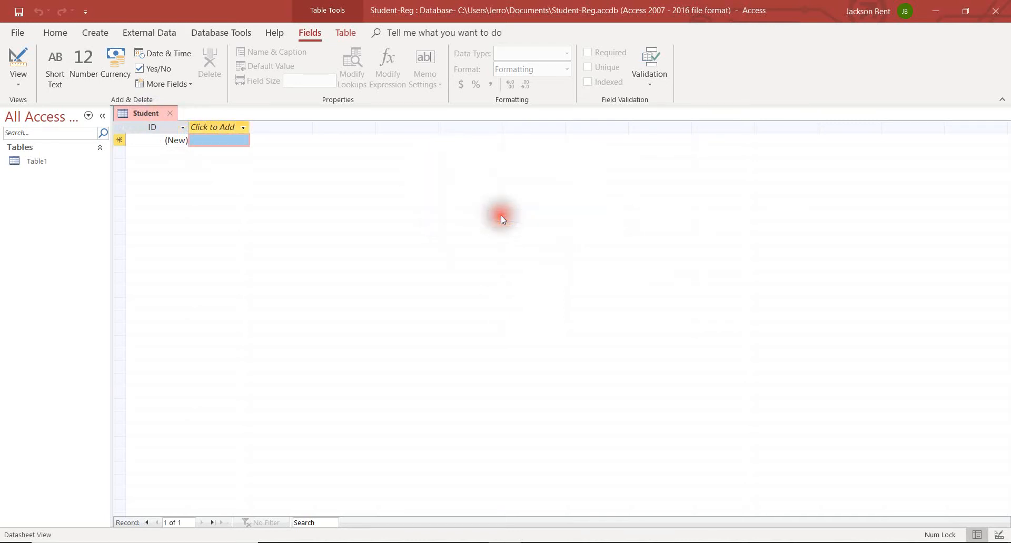
Step: Create a second table and save it as Lecturer
click(95, 32)
click(71, 75)
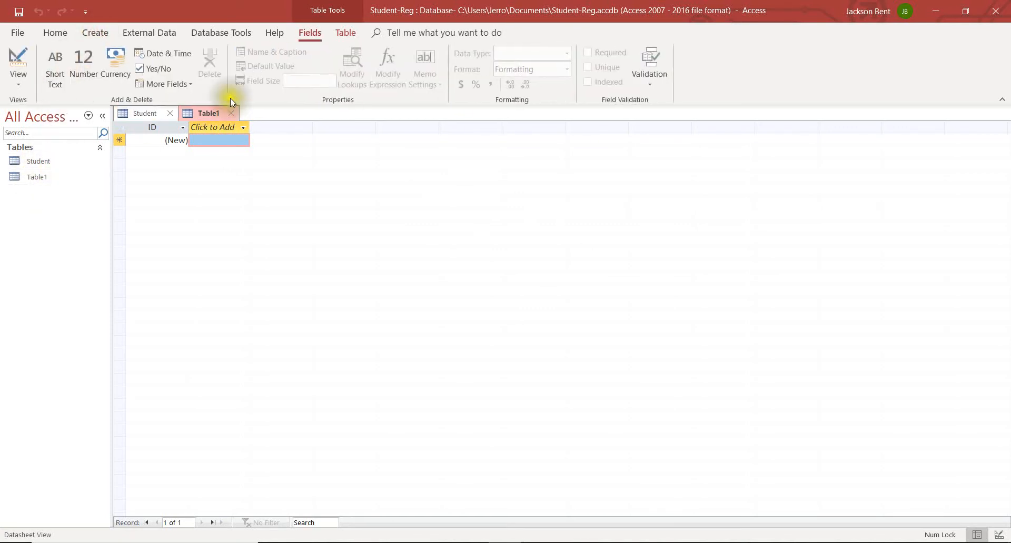
right_click(201, 113)
click(213, 120)
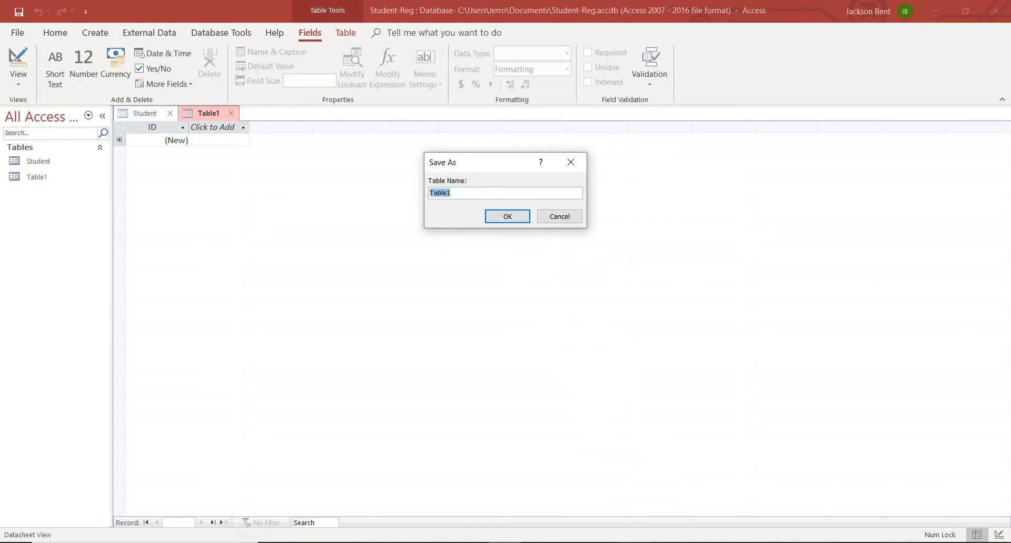
click(635, 542)
click(635, 542)
text(Lecturer)
click(507, 215)
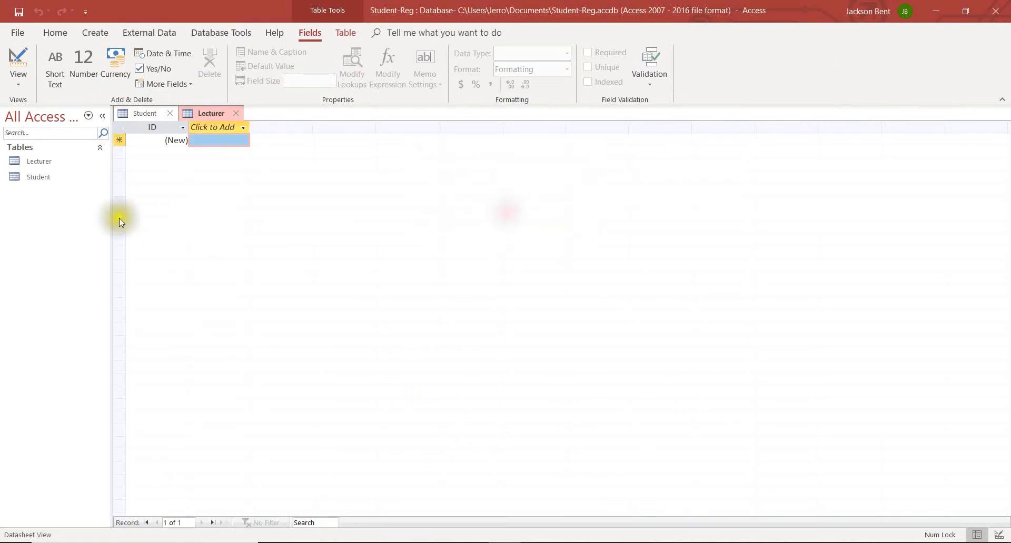
click(90, 34)
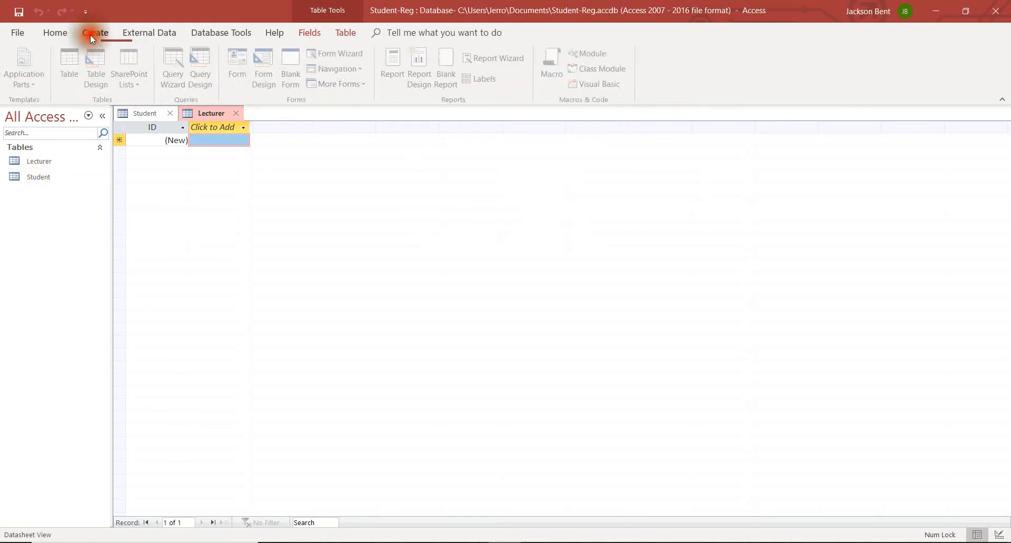
click(73, 62)
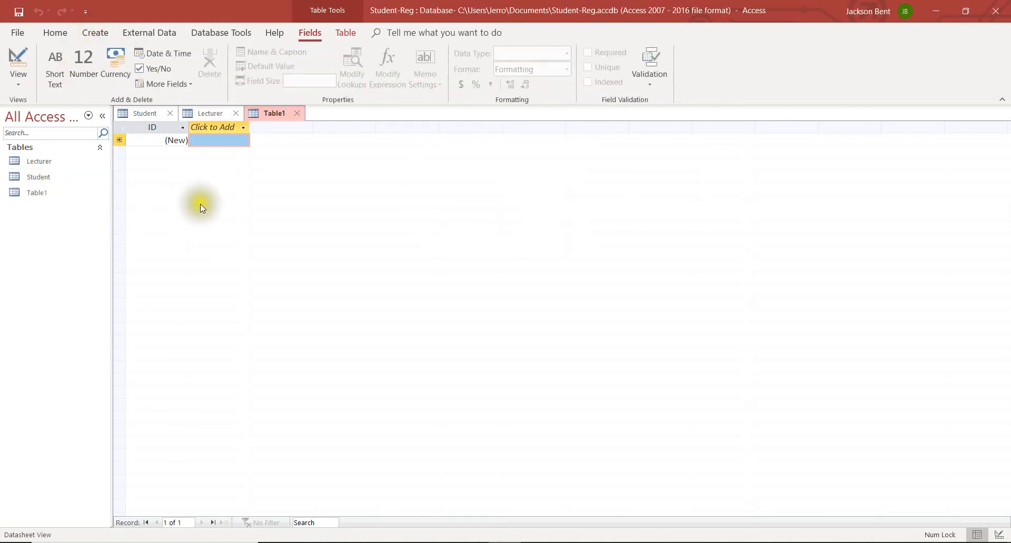
right_click(32, 193)
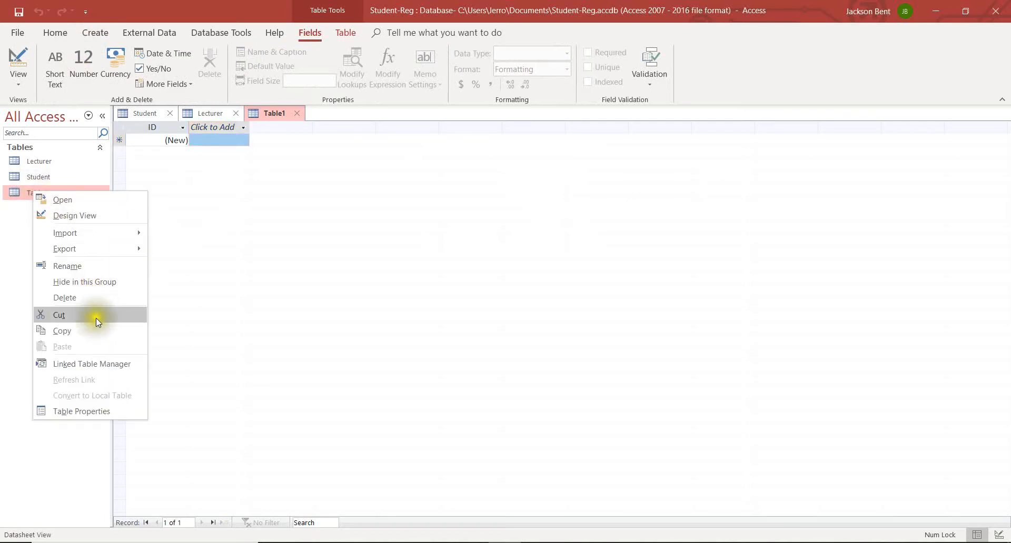
click(62, 266)
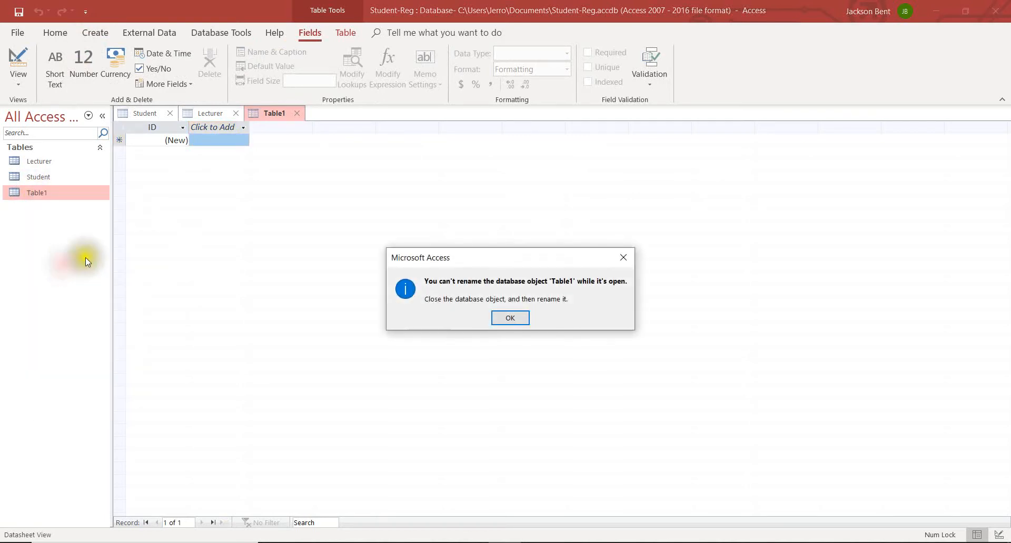
click(520, 318)
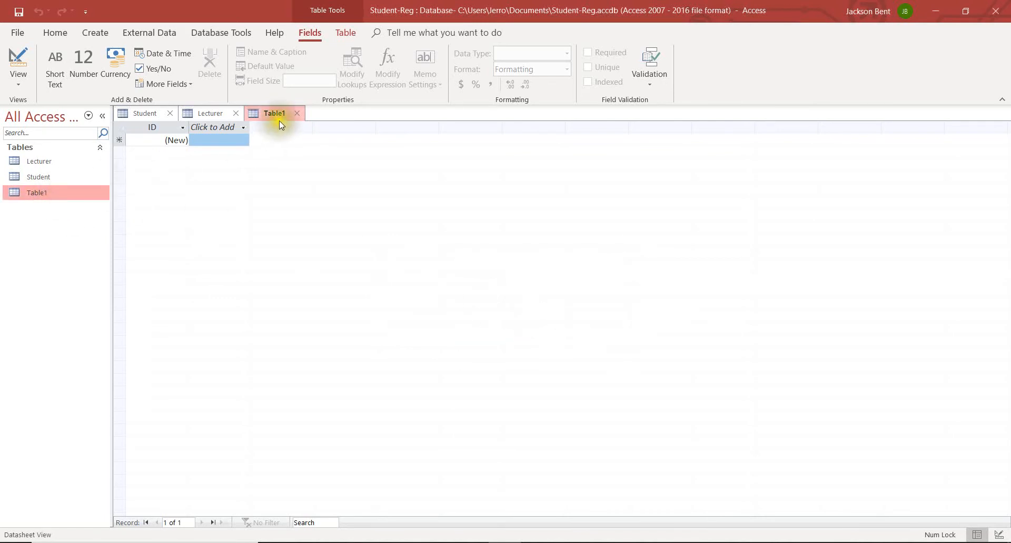
click(300, 113)
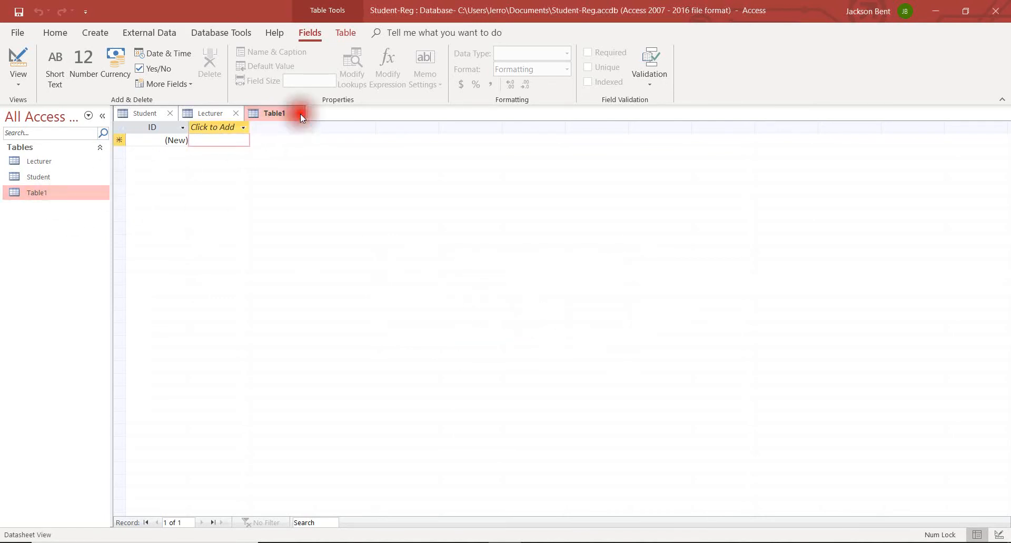
right_click(60, 205)
click(34, 220)
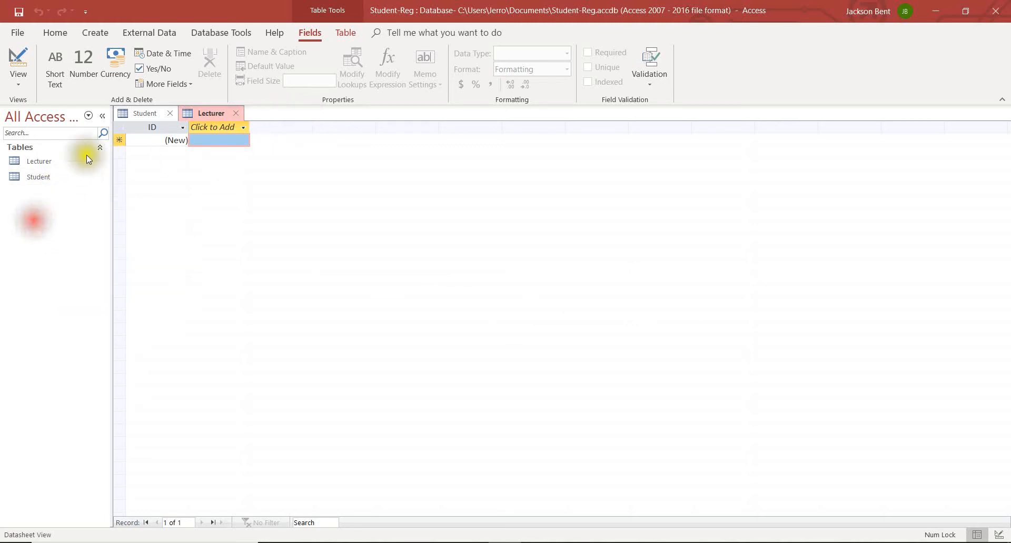
Step: Create a third table and save it as Course
click(91, 34)
click(68, 80)
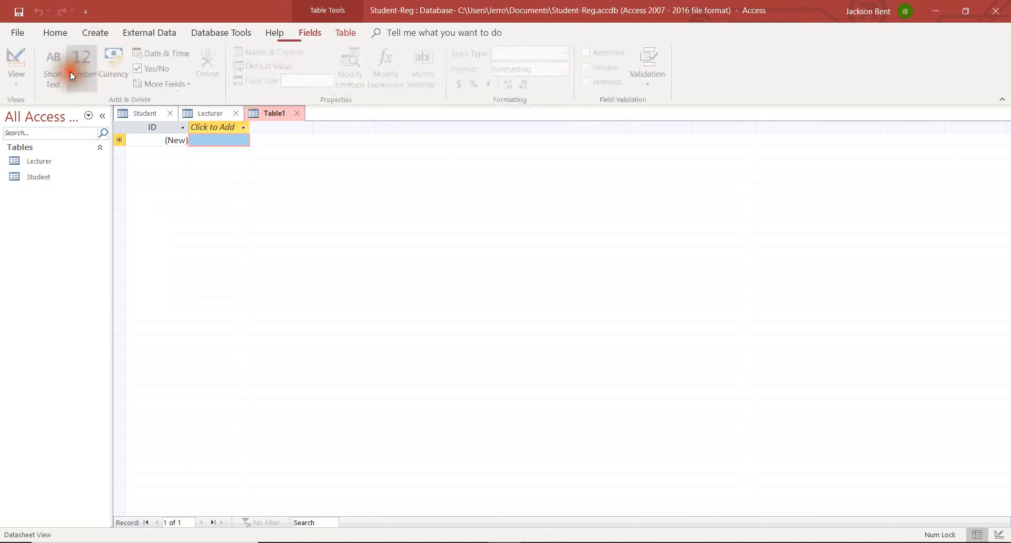
right_click(274, 109)
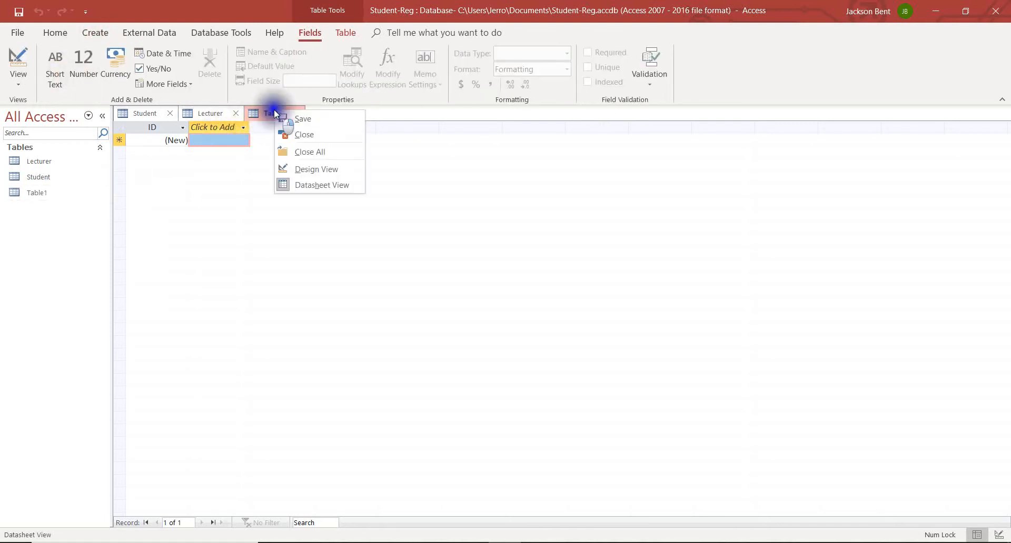
click(305, 121)
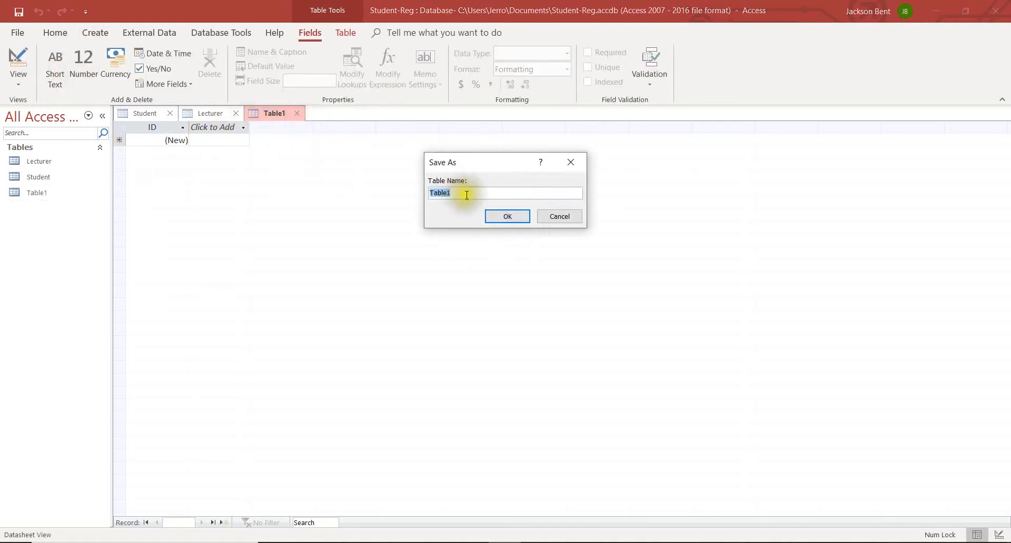
text(Course)
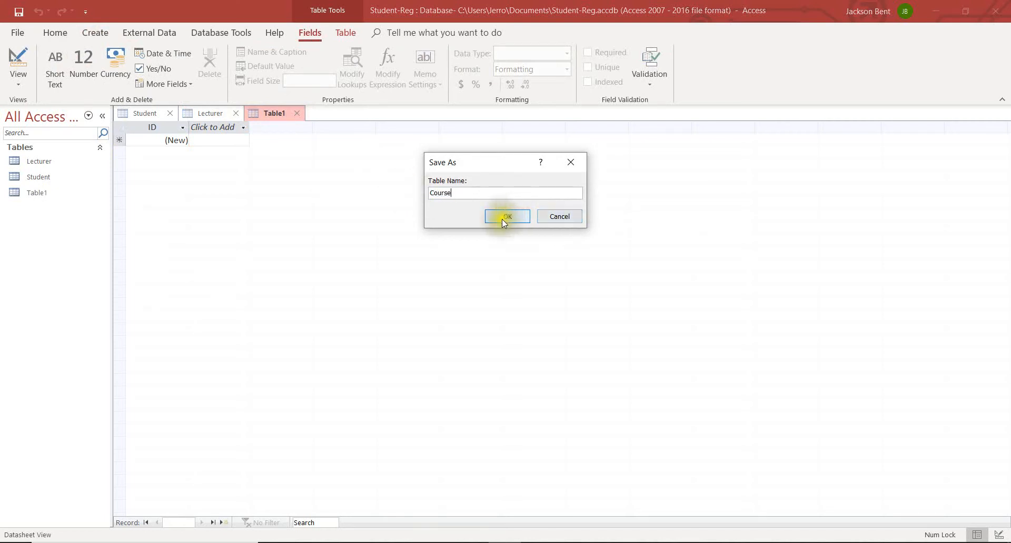
click(501, 219)
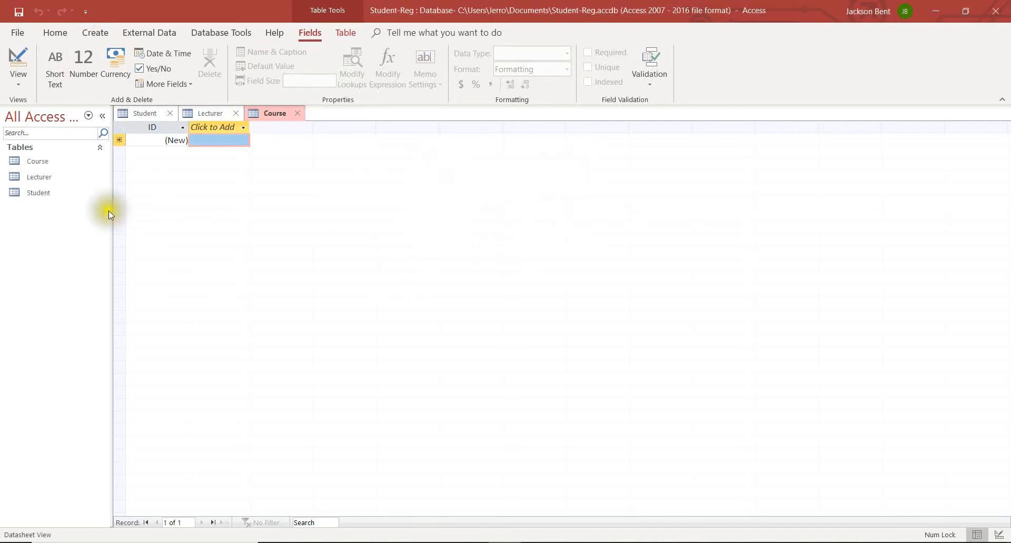
Step: Open the Student table in Design View and go to the start of its ID field name
click(39, 163)
click(39, 178)
click(39, 194)
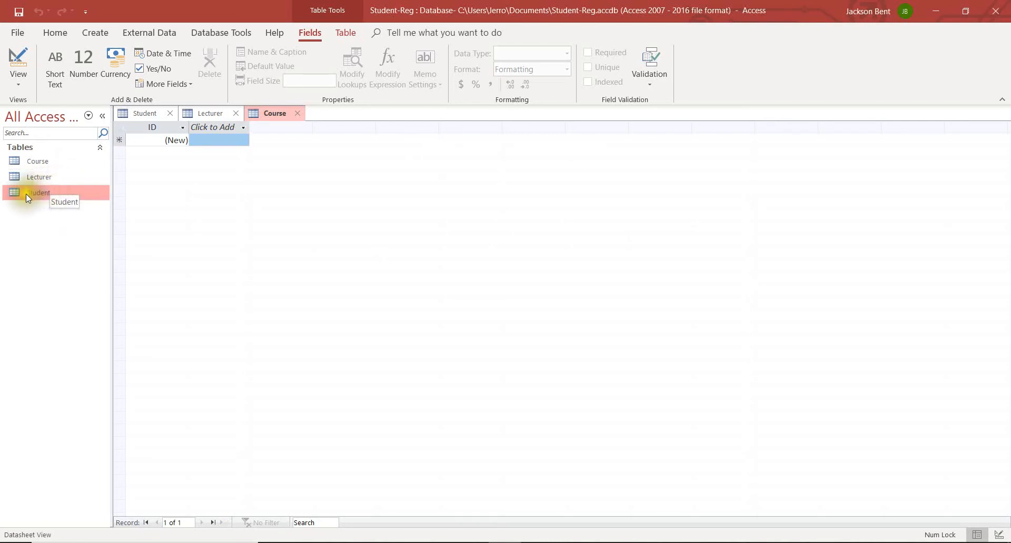
click(154, 115)
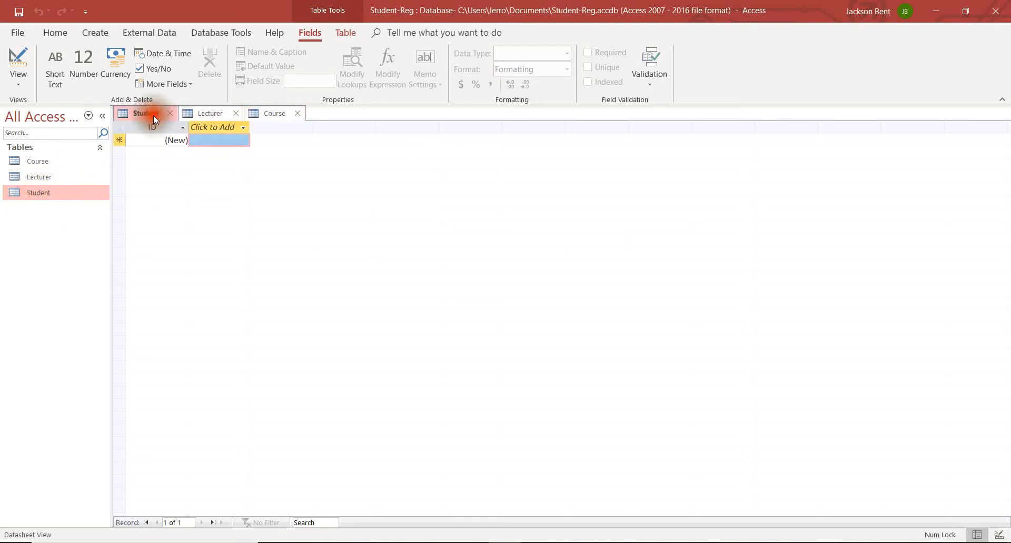
right_click(154, 114)
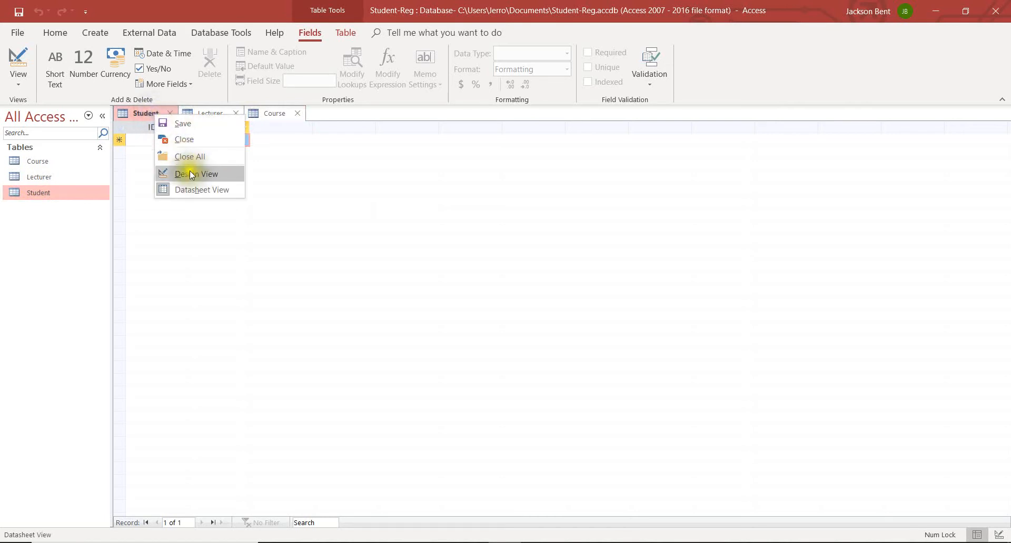
click(189, 171)
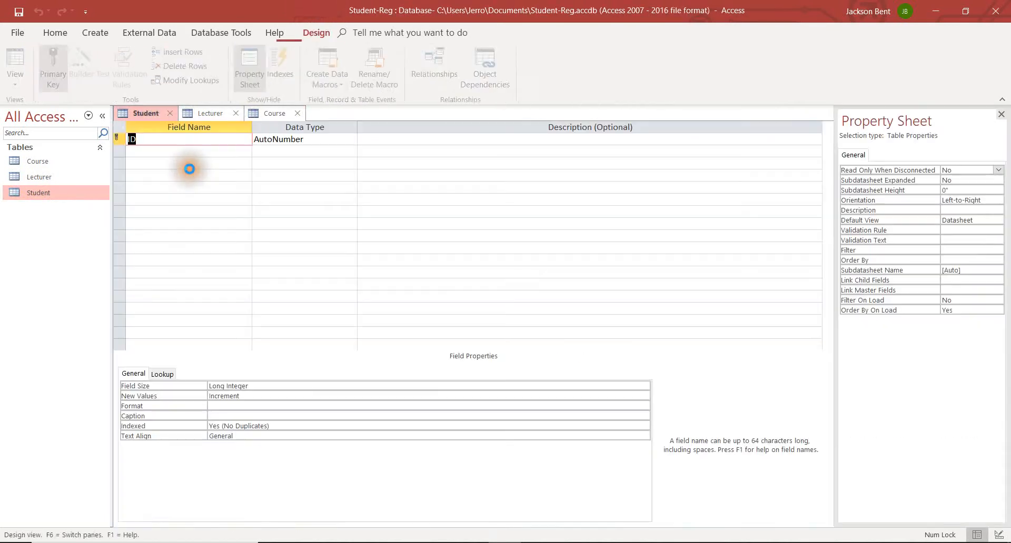
click(127, 141)
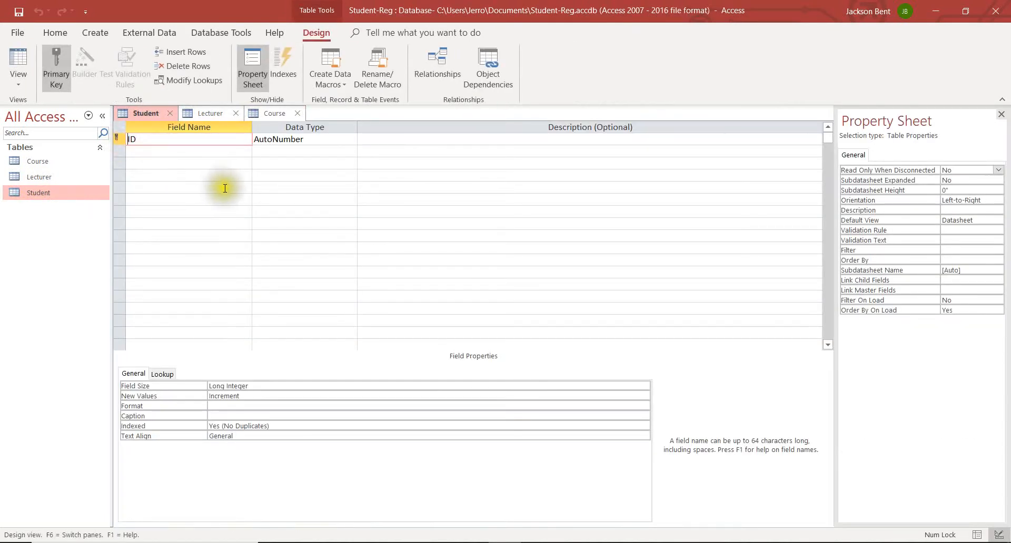
Step: Switch to the Word document with the student tables and examine the student registration table's columns and records
click(667, 542)
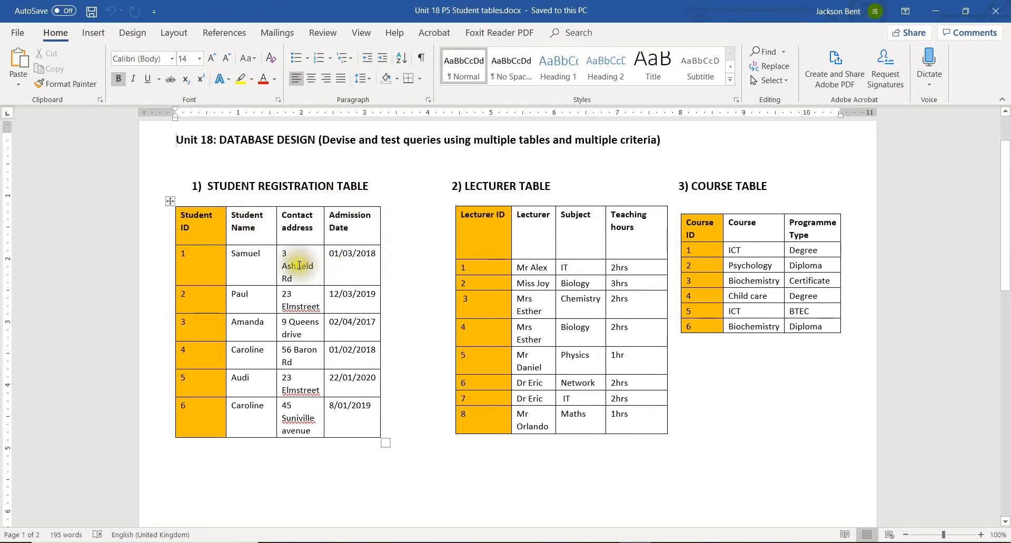
drag(255, 260, 244, 416)
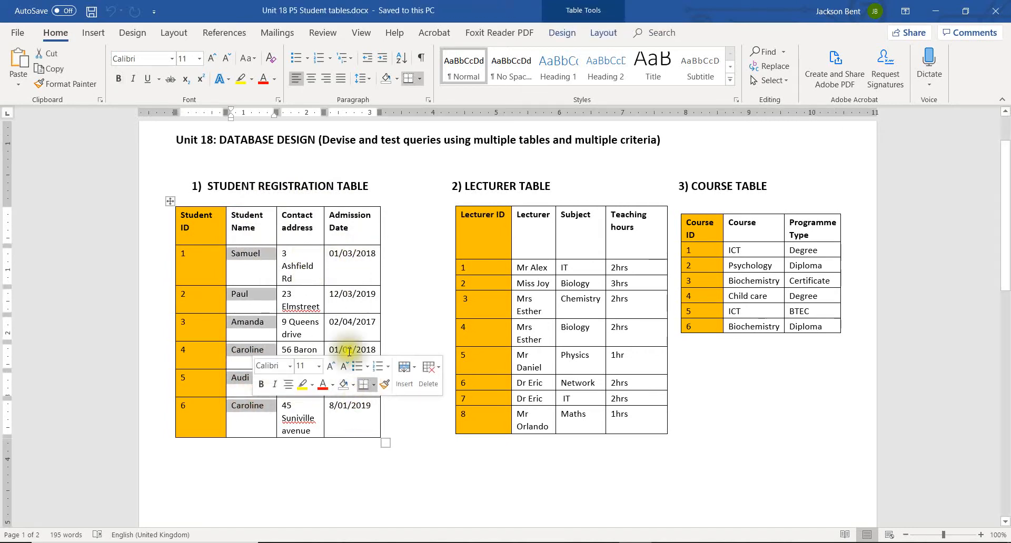
drag(228, 256, 347, 420)
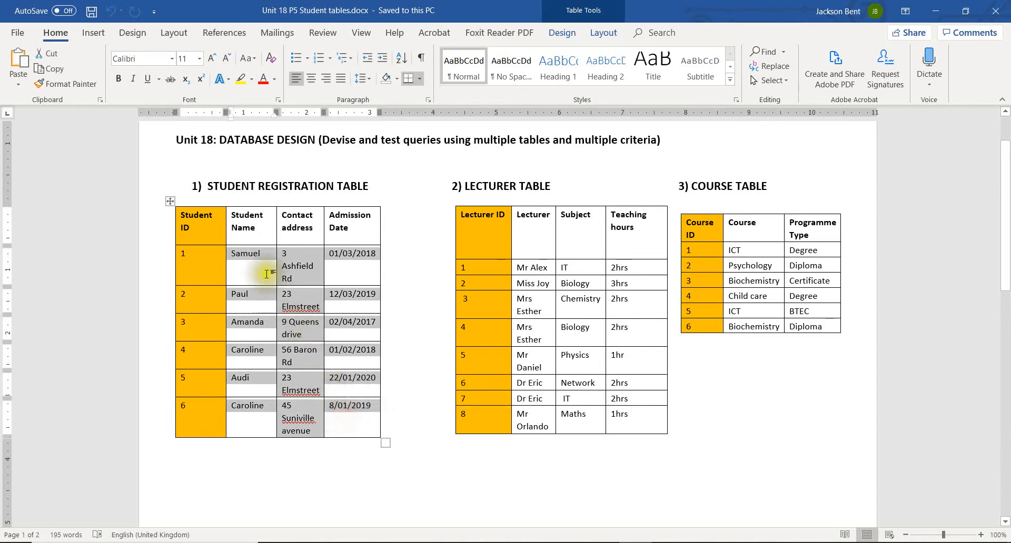
click(264, 253)
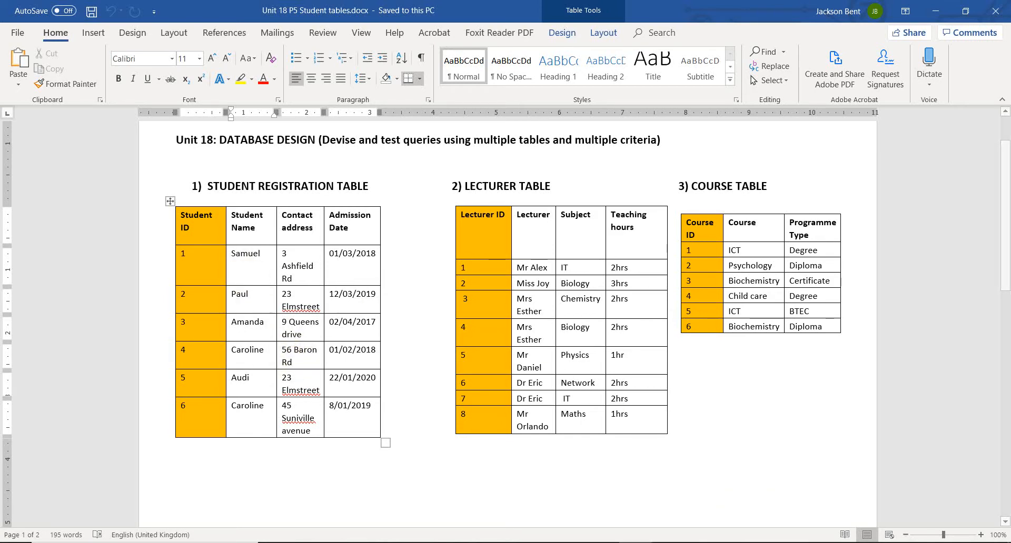
Step: Return to Access, rename the Student table's ID field StudentID, and add Student Name and Contact Address as Short Text fields
click(568, 542)
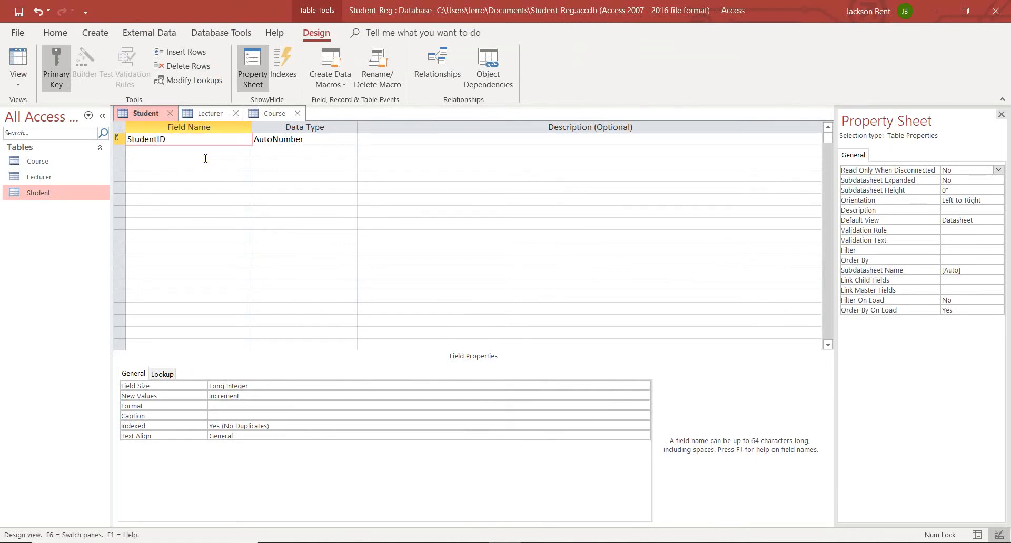
click(214, 152)
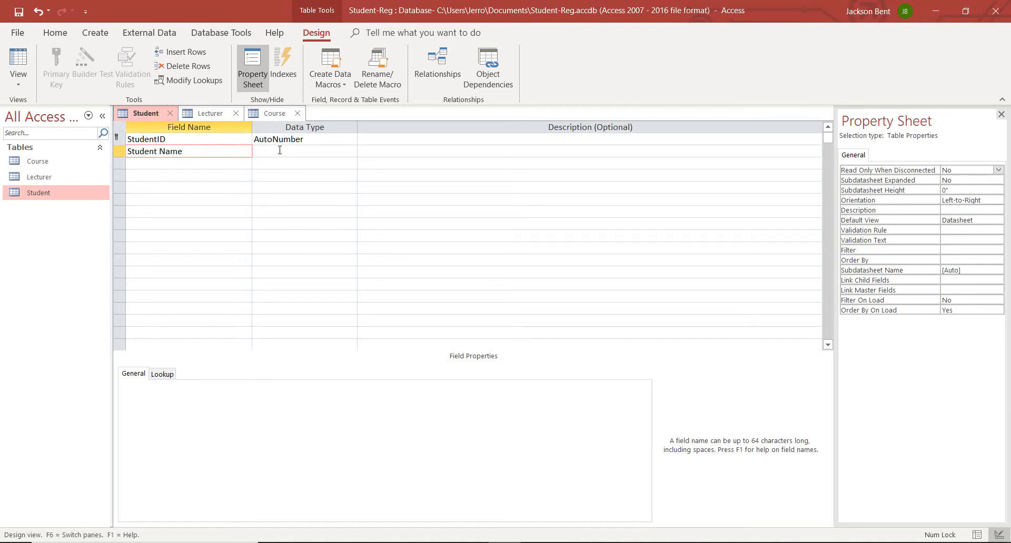
click(211, 163)
text(Contact A)
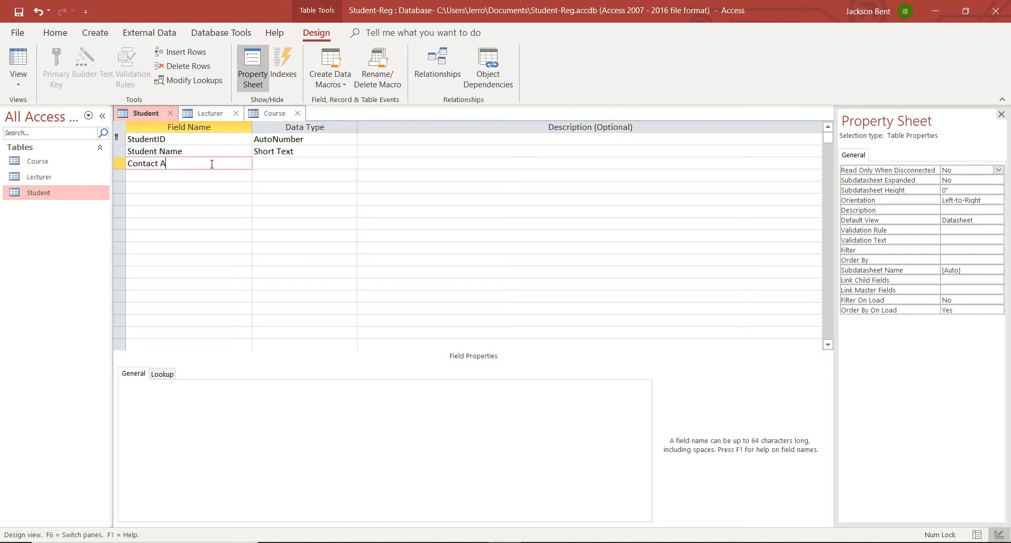
text(ddress)
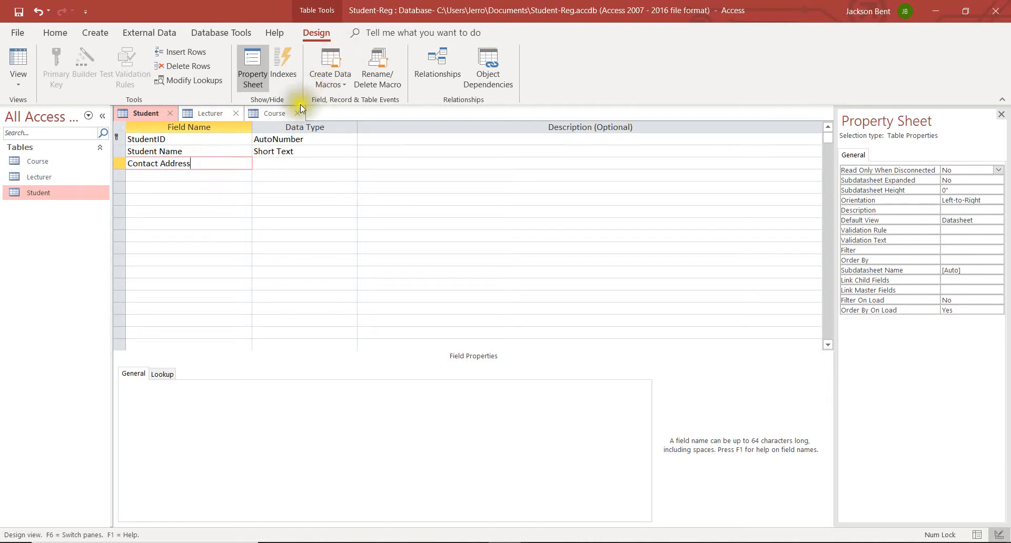
click(272, 164)
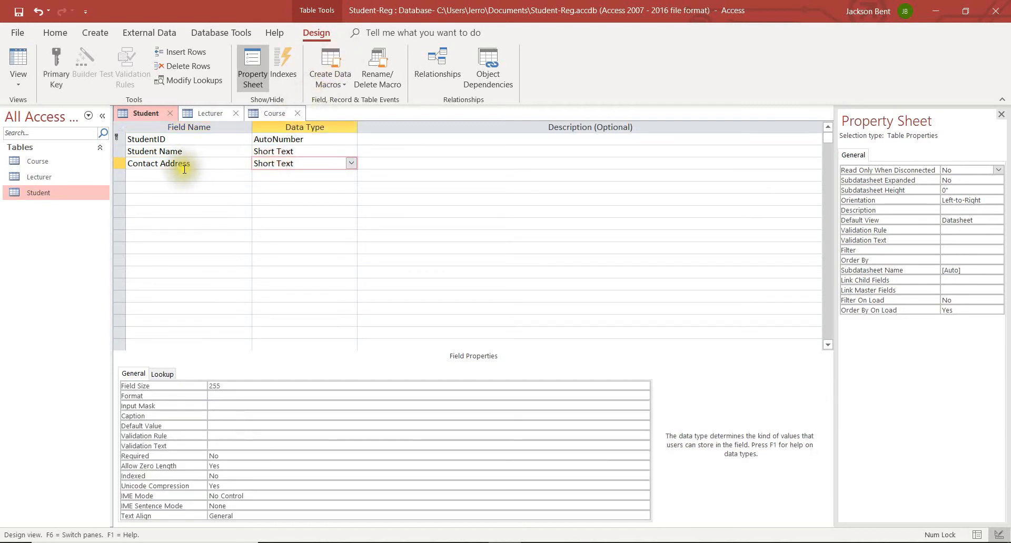
Step: Add an Admission Date field to the Student table with the Date/Time data type
click(228, 163)
click(228, 176)
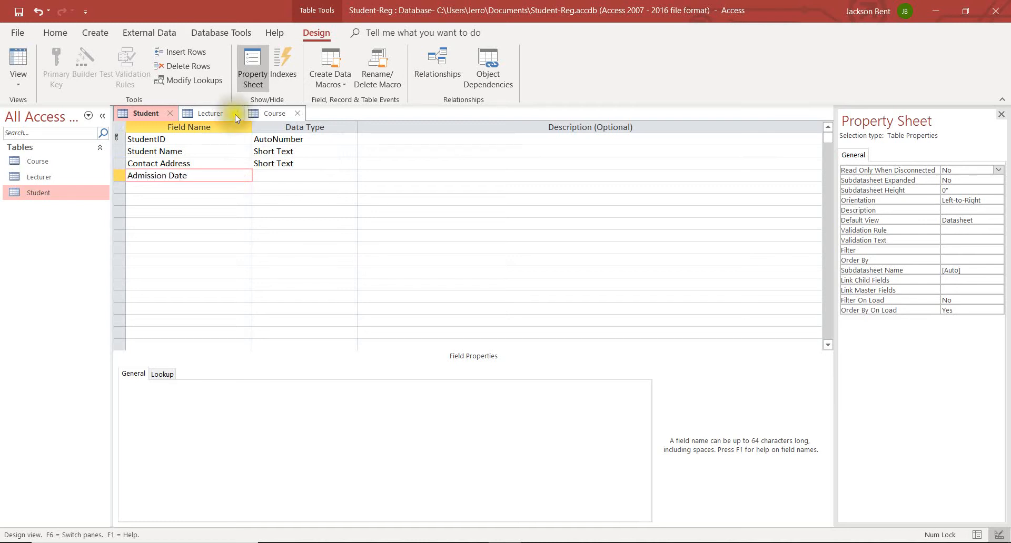
click(285, 175)
click(353, 174)
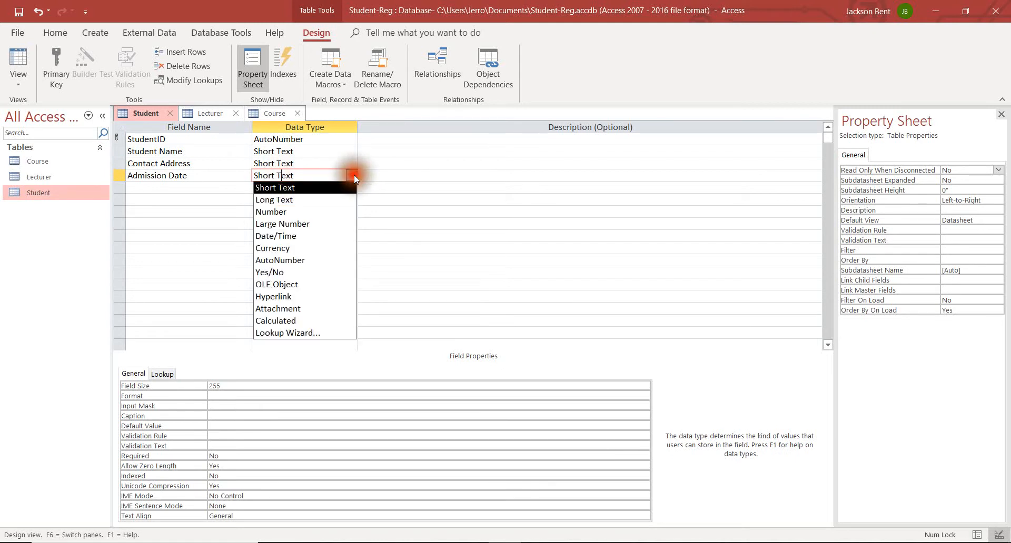
click(310, 232)
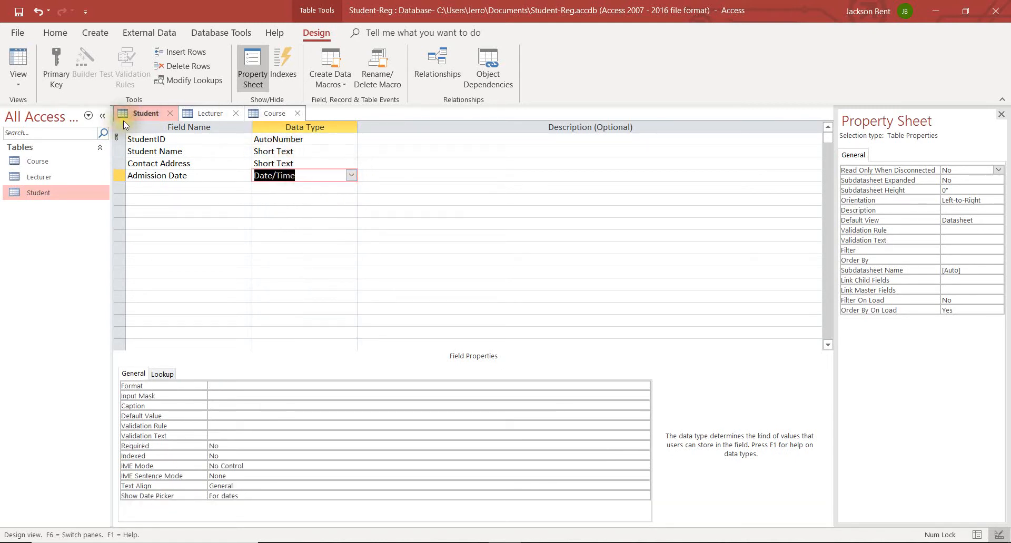
Step: Save the Student table's design and switch it to Datasheet View
right_click(136, 114)
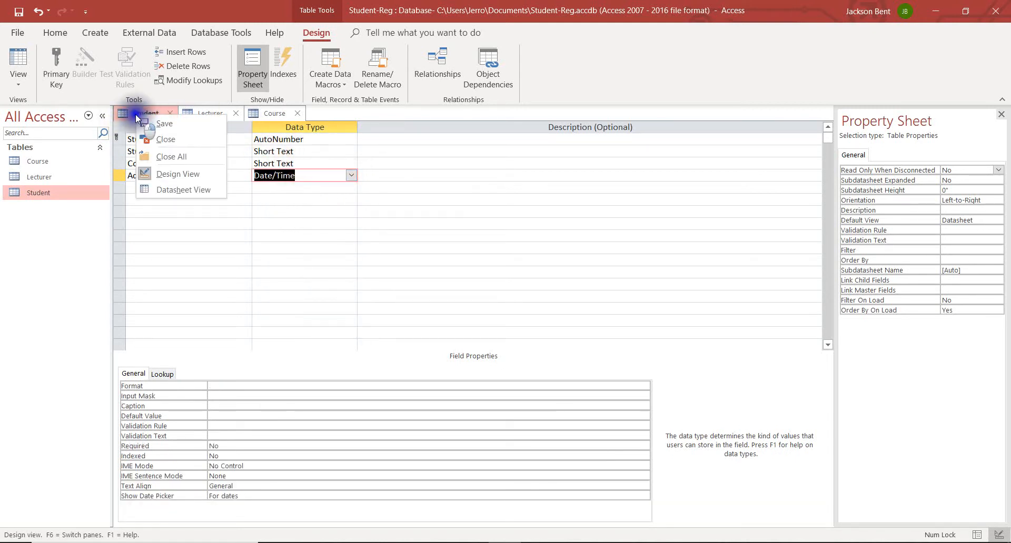
click(194, 187)
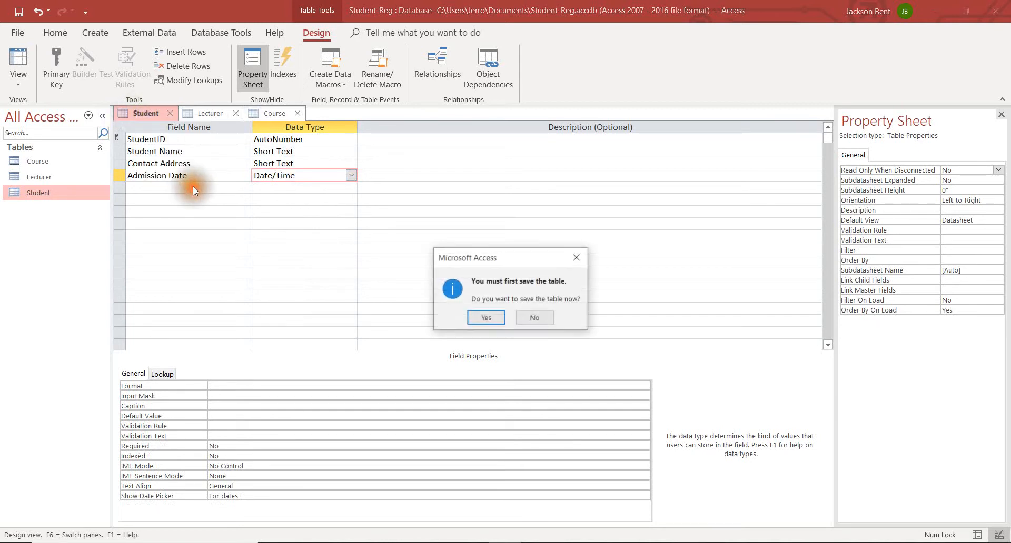
click(485, 318)
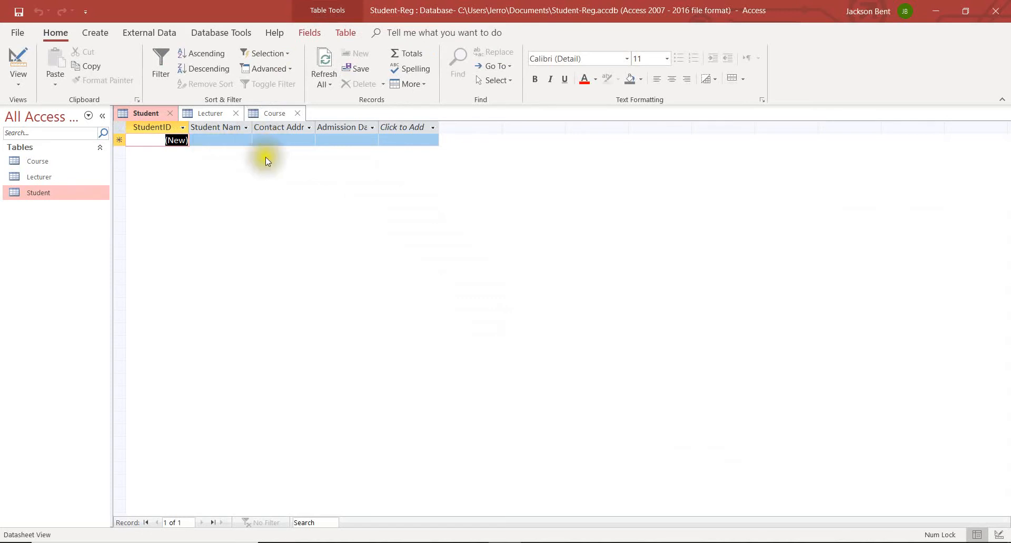
Step: Consult the student registration records in the Word document and return to the Access database
key(alt+Tab)
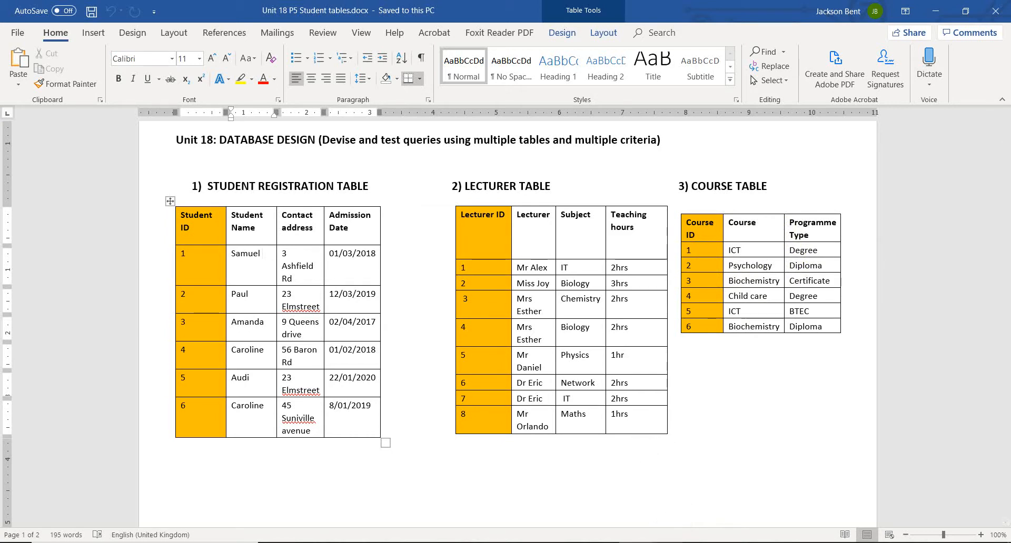
mouse_move(668, 542)
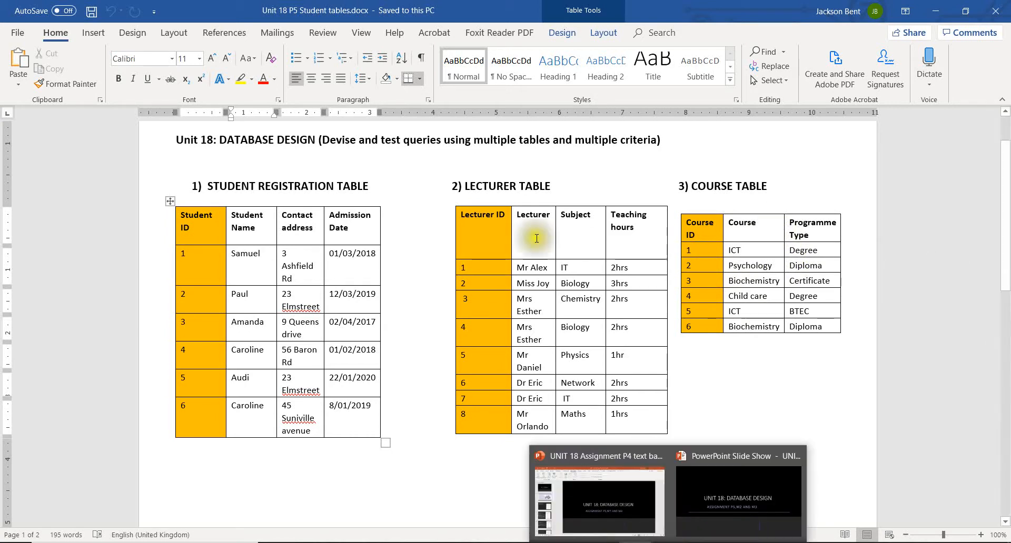
click(509, 542)
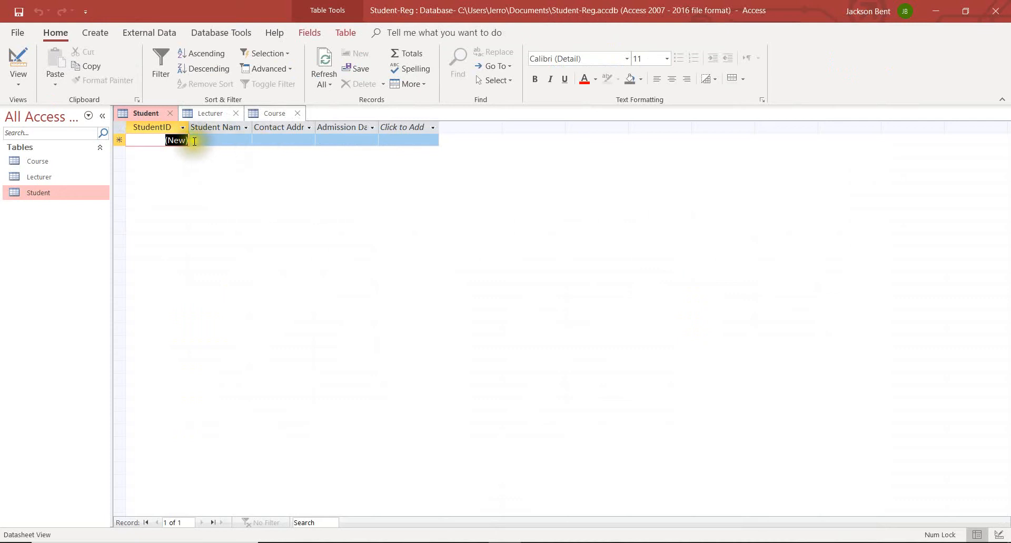
Step: Enter the first three students' names in the Student Name column of the Student table, one per record
click(211, 140)
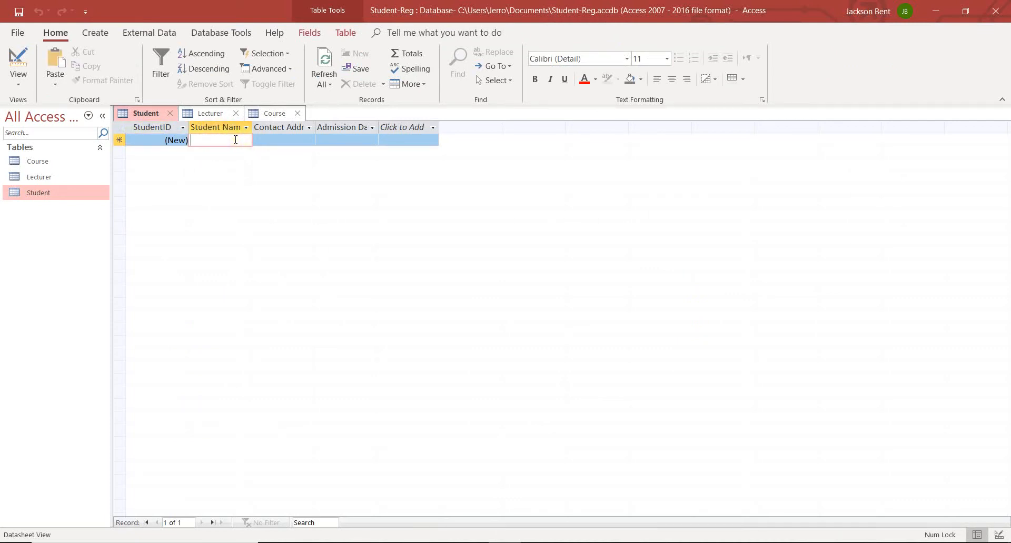
text(Samuel)
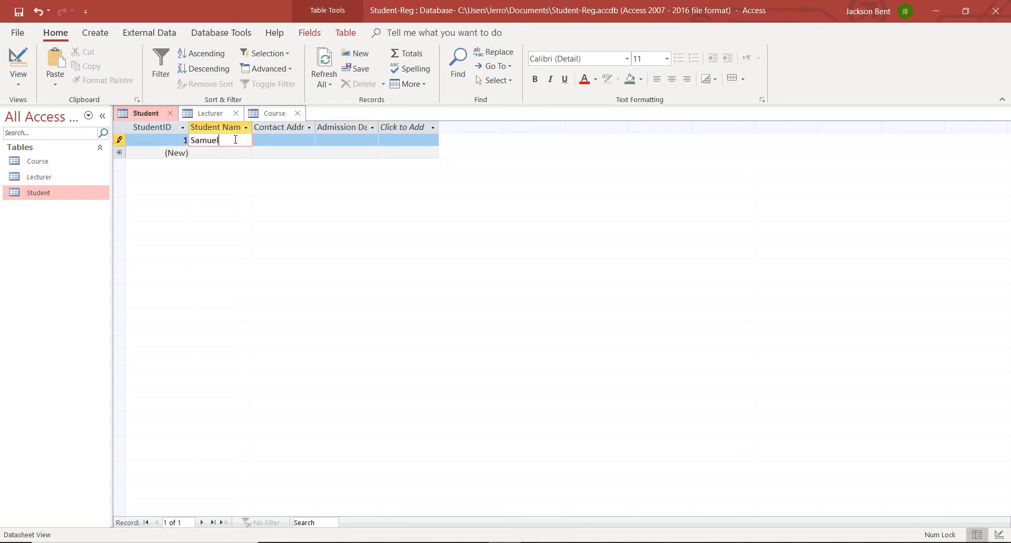
click(220, 153)
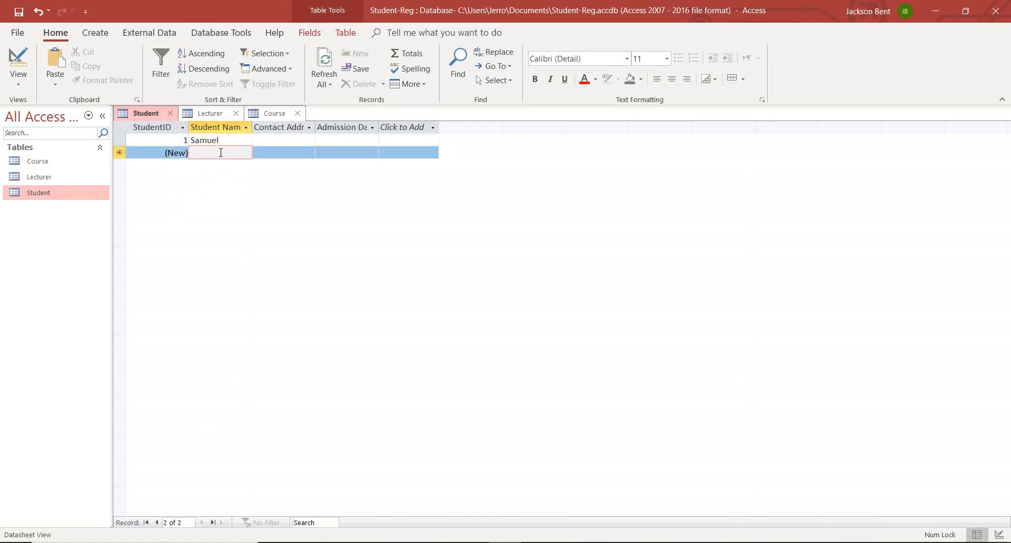
text(Paul)
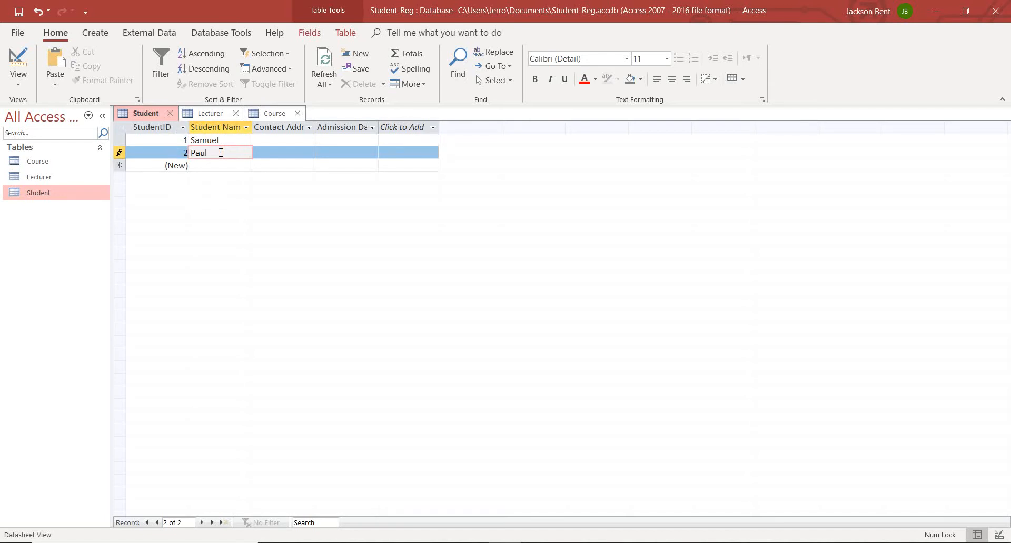
key(Down)
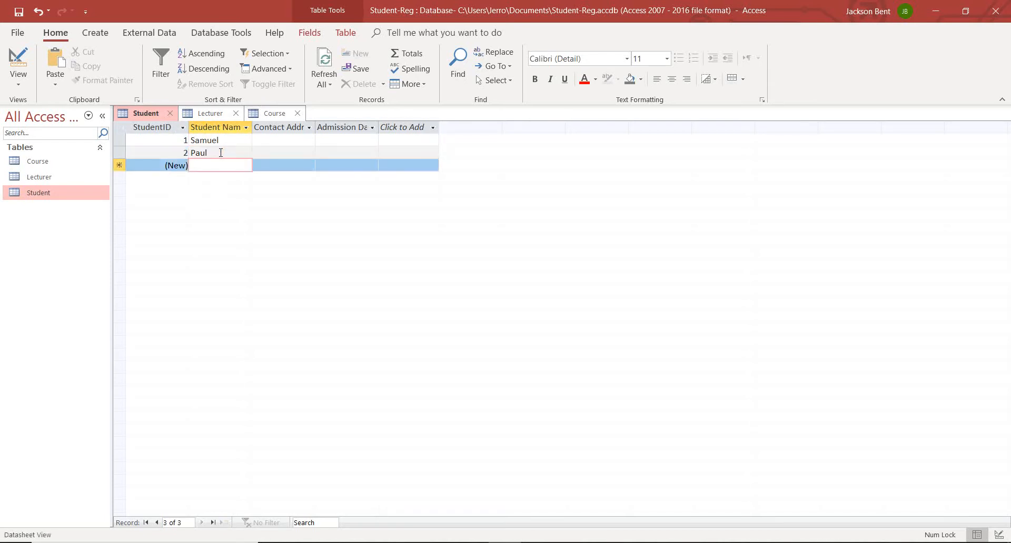
text(Amanda)
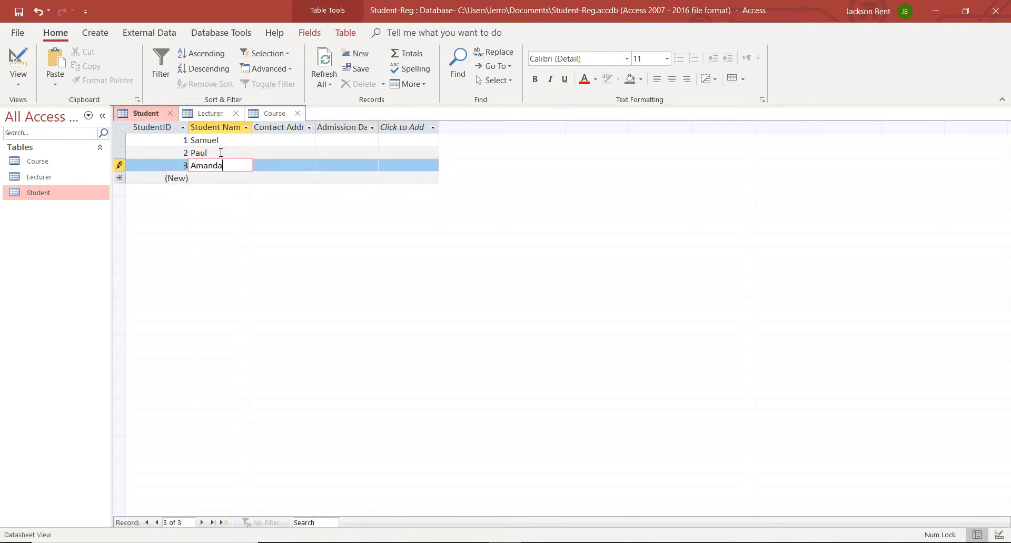
Step: Enter the names of the fourth, fifth and sixth students in the Student Name column
key(Down)
text(C)
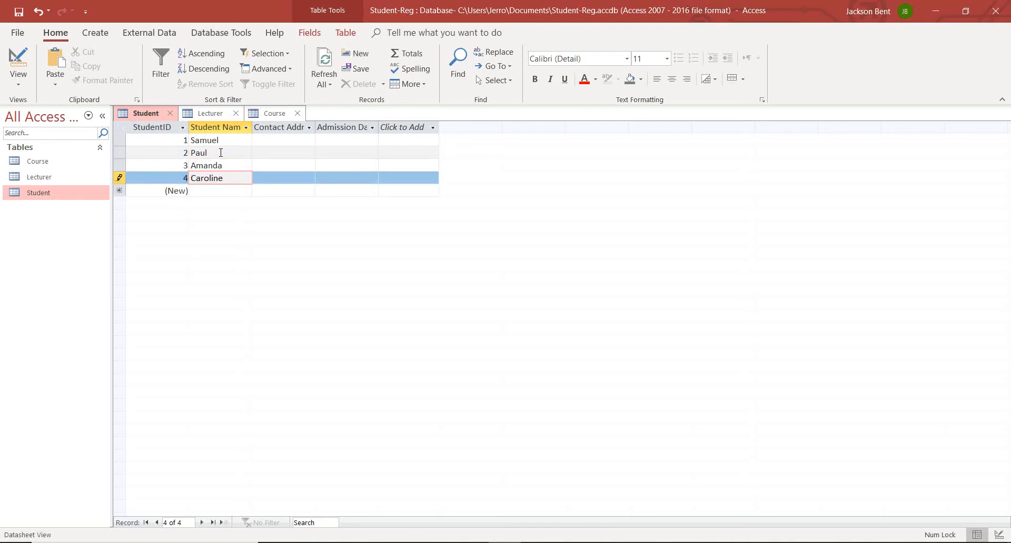
key(Down)
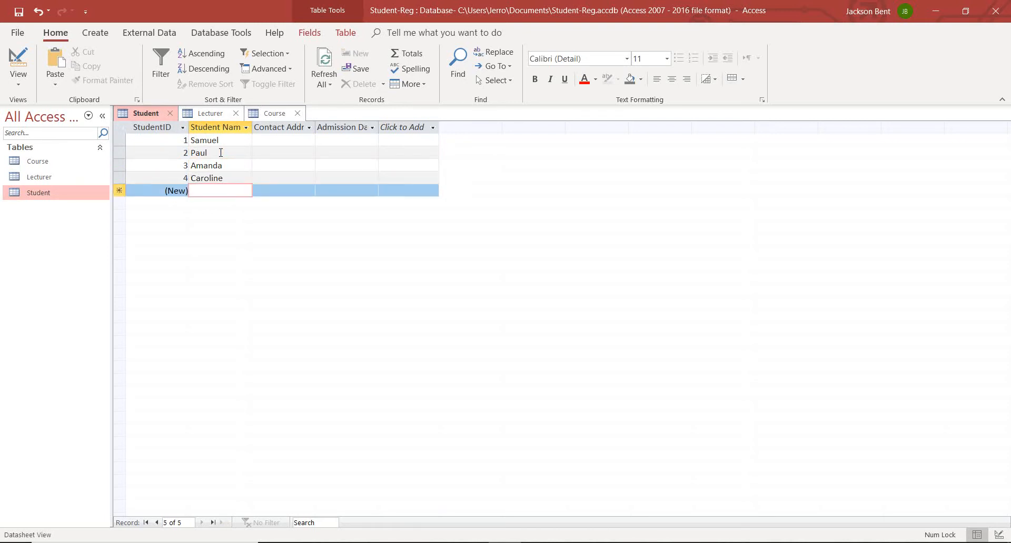
text(Audi)
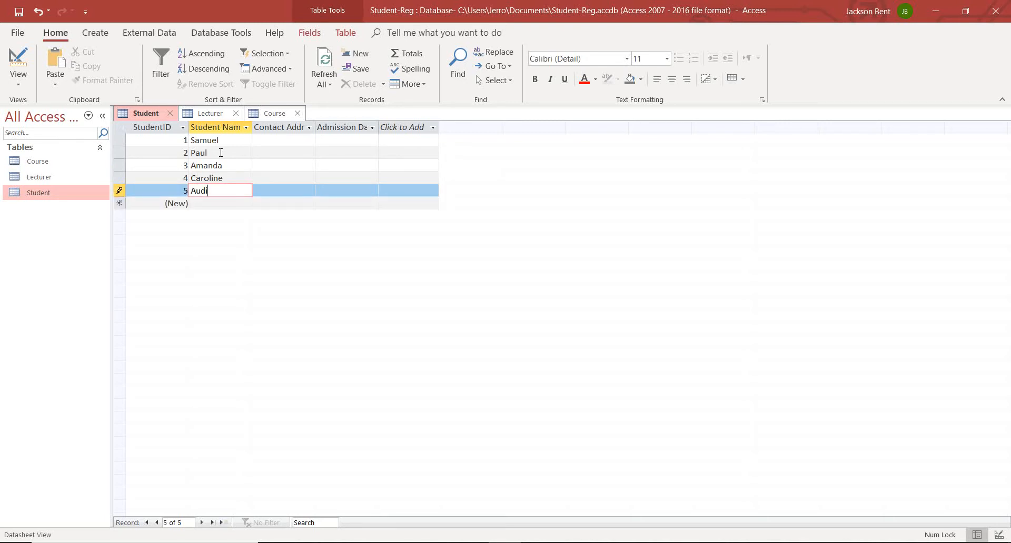
key(Down)
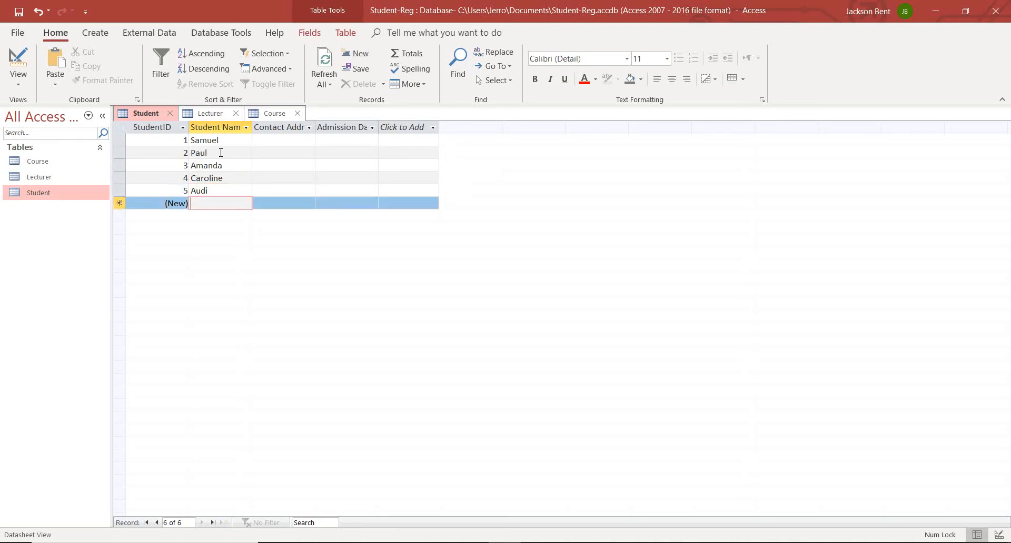
text(Caroli)
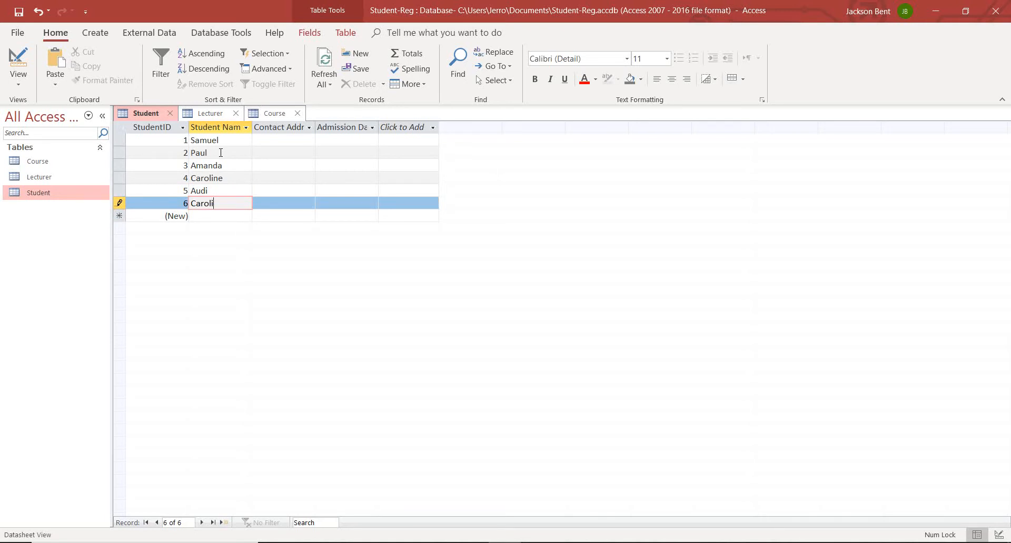
text(ne)
Step: Fill in the Contact Address of the first three student records with each student's street address
click(295, 140)
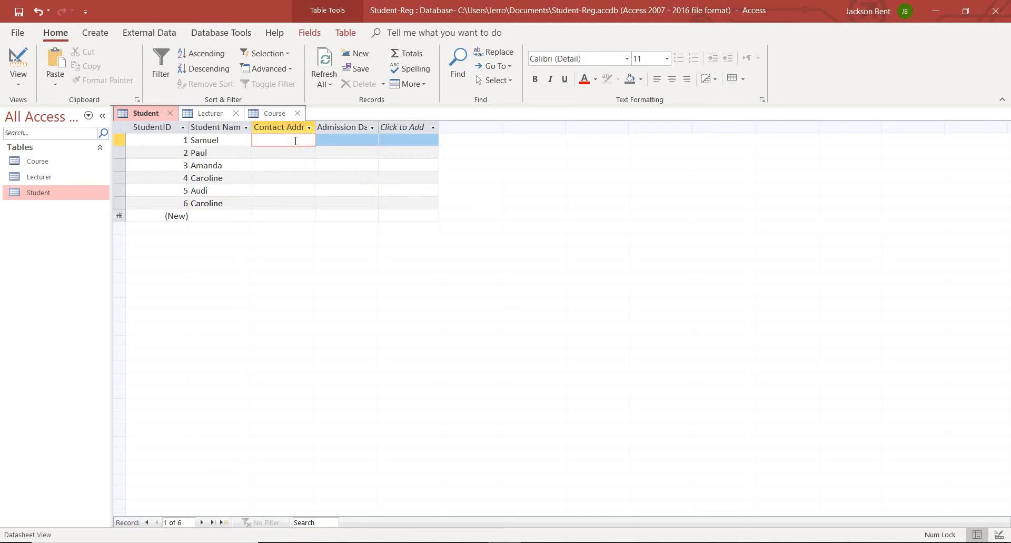
text(3 Ashfield)
click(290, 153)
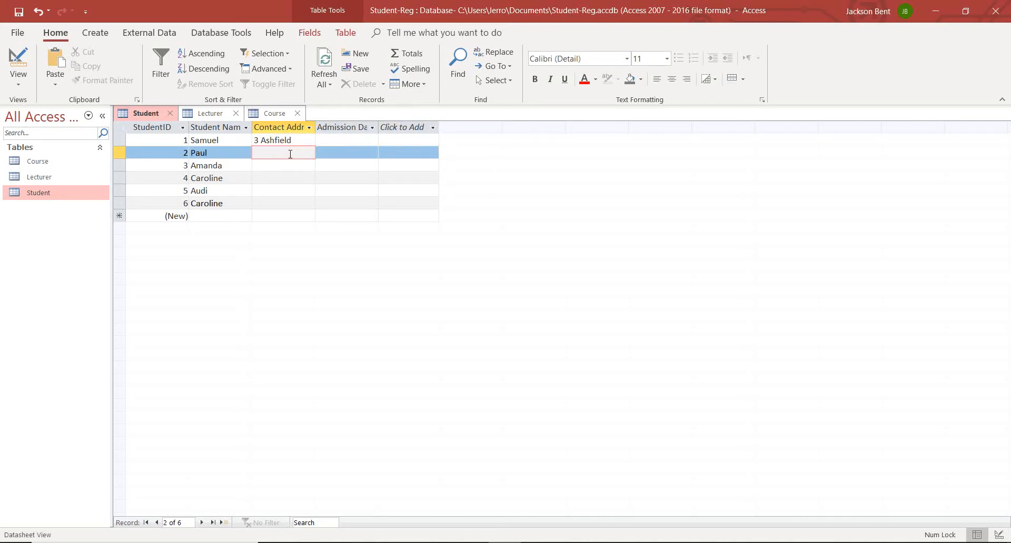
text(23 Elmstree)
text(et)
click(286, 166)
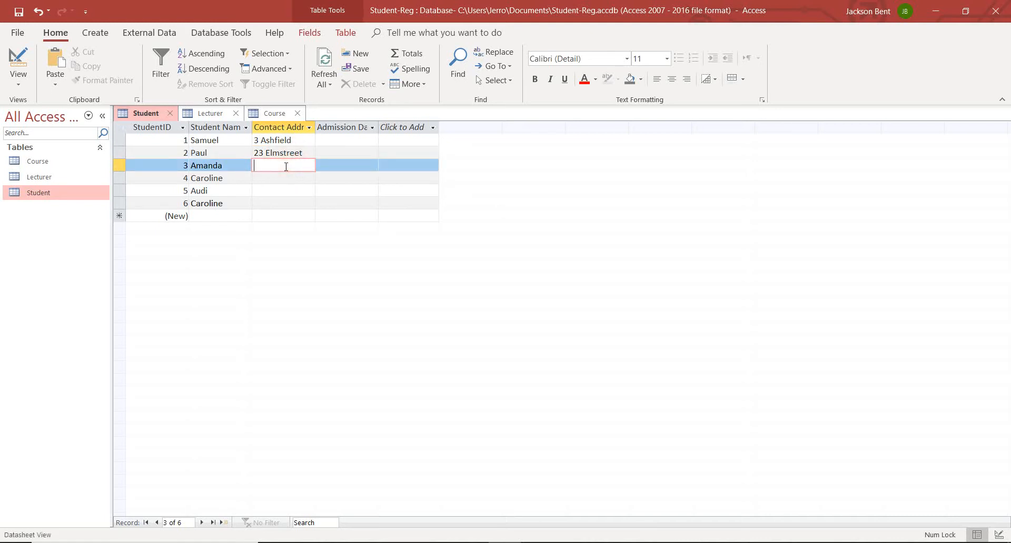
text(9 Queens Drive)
Step: Fill in the Contact Address of student records 4, 5 and 6 with each student's street address
key(Down)
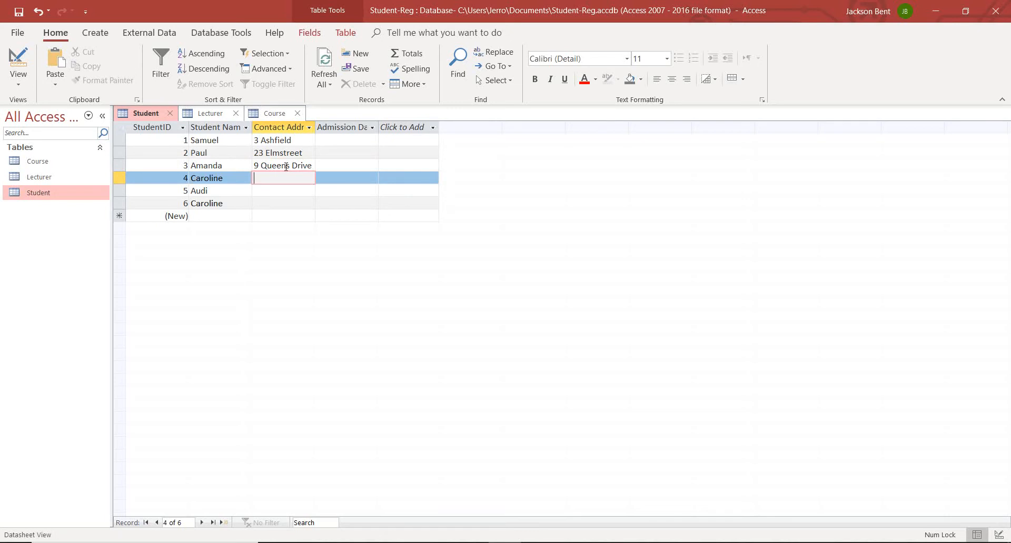
text(56 Baron Road)
key(Down)
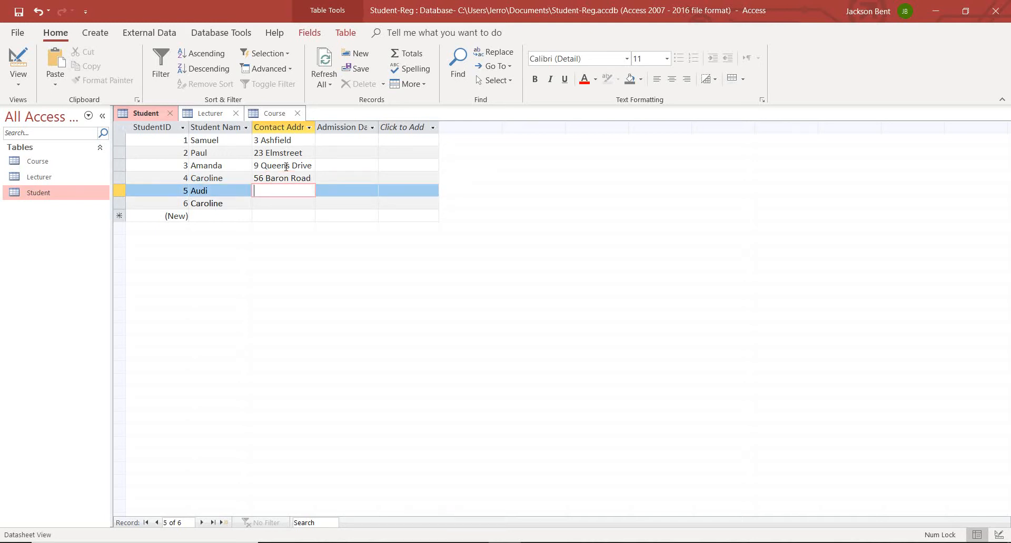
text(23 Elmstreet)
key(Down)
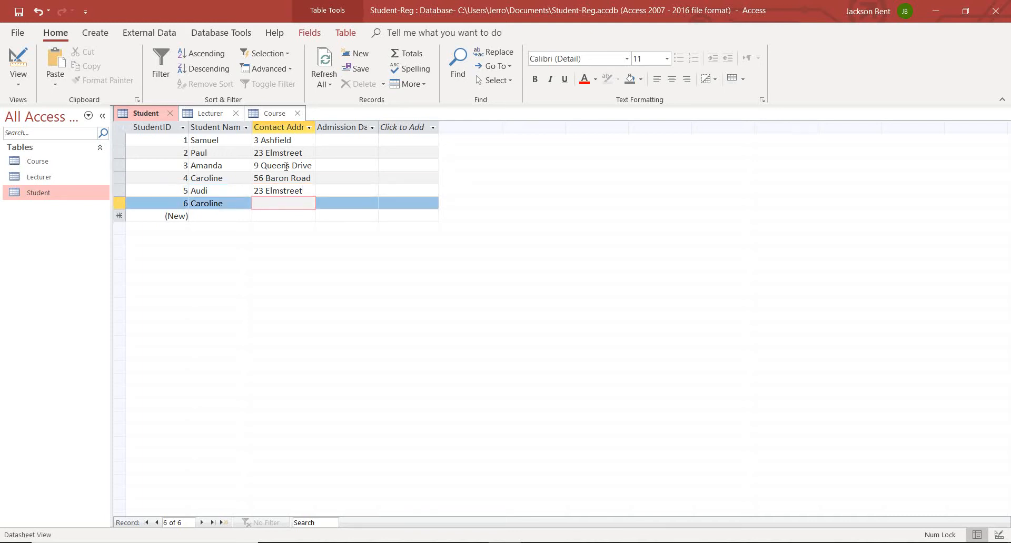
text(45)
text( Suniv)
text(ille)
text( Avenue)
Step: Widen the Admission Date column of the Student table so that its full heading fits
click(340, 139)
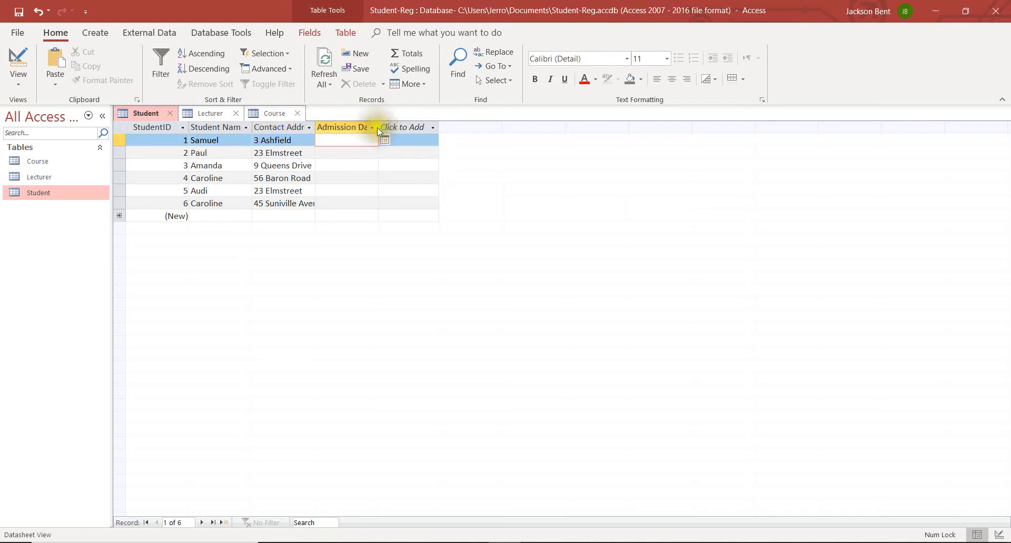
drag(377, 128, 405, 127)
click(437, 127)
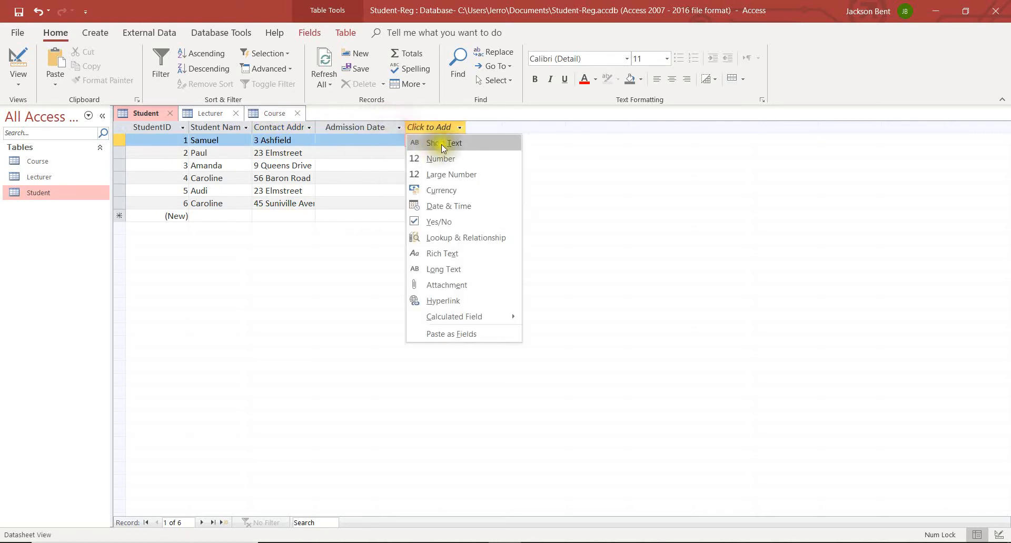
click(376, 139)
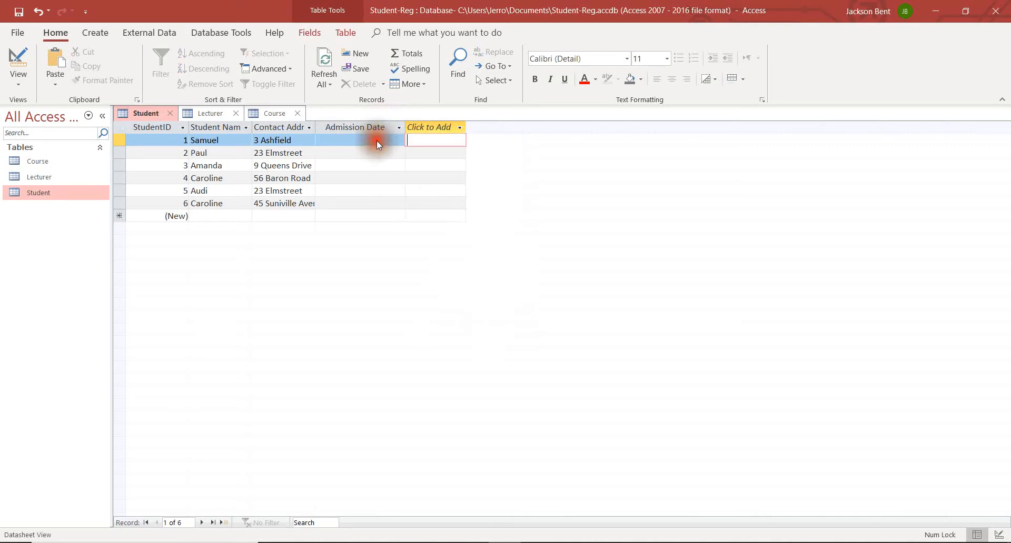
Step: Set the Admission Date of the record with StudentID 1 to 12/2/2019 using the date picker
click(411, 140)
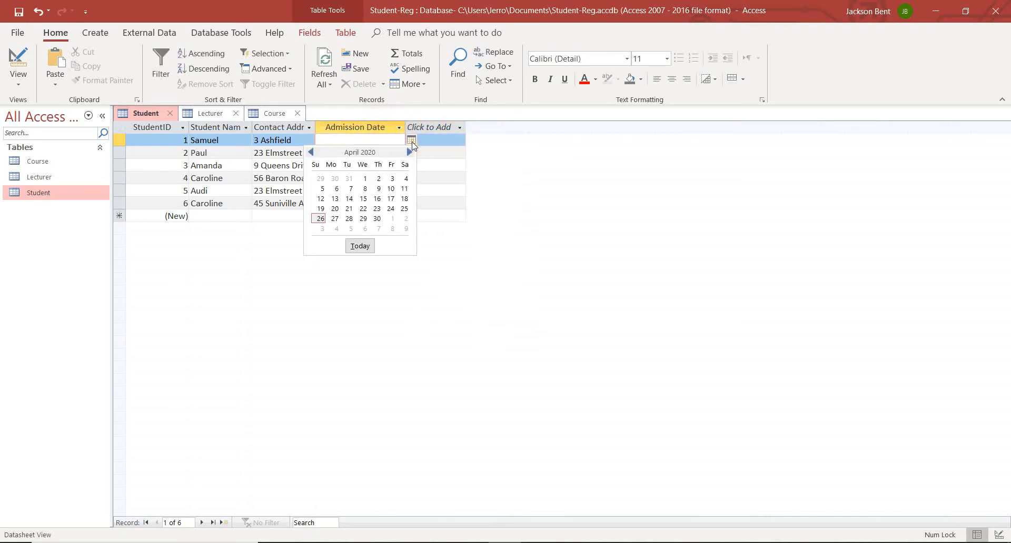
click(310, 152)
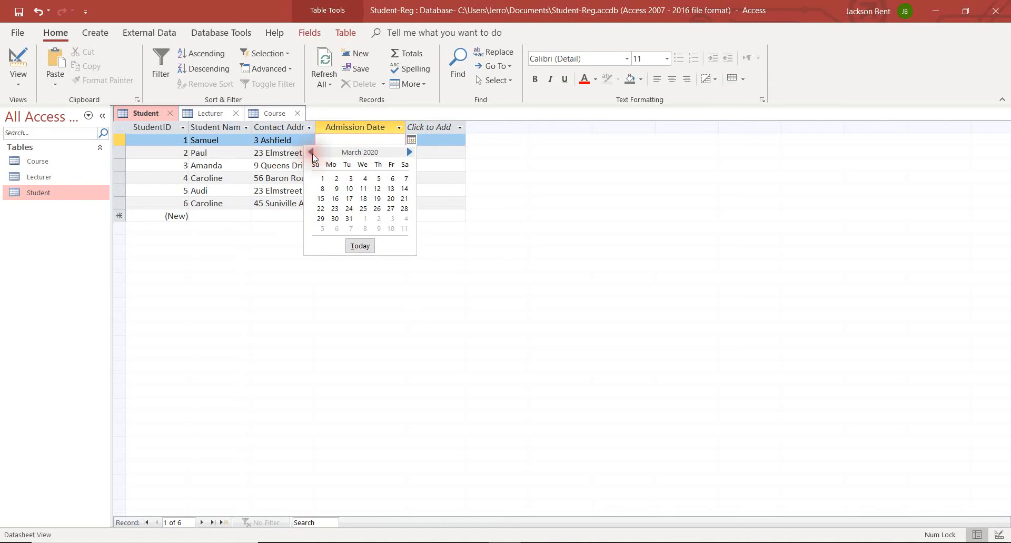
click(311, 152)
click(311, 152)
click(311, 153)
click(335, 178)
Step: Set the Admission Date of the record with StudentID 2 to 9/30/2019 using the date picker
click(350, 155)
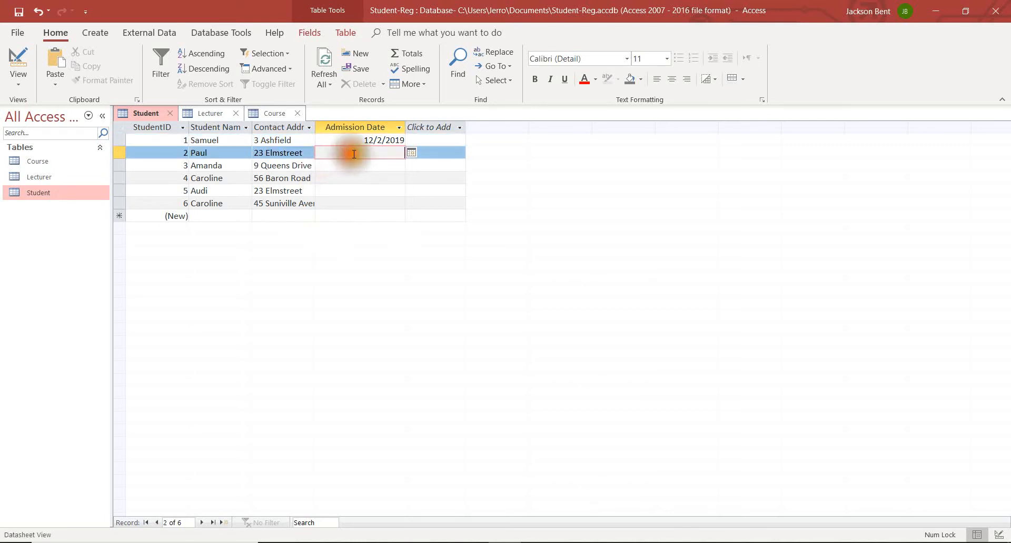
click(411, 152)
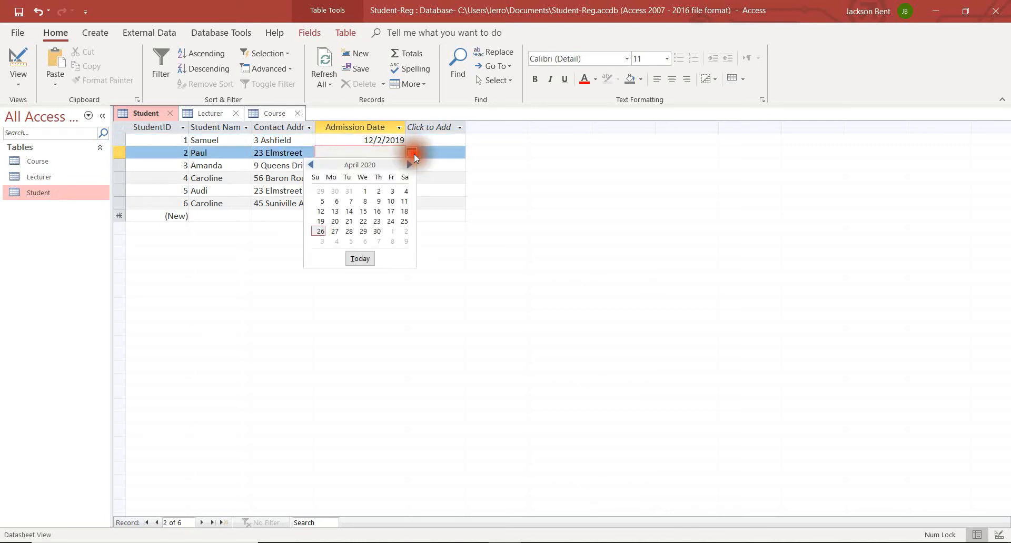
click(311, 164)
click(312, 165)
click(312, 164)
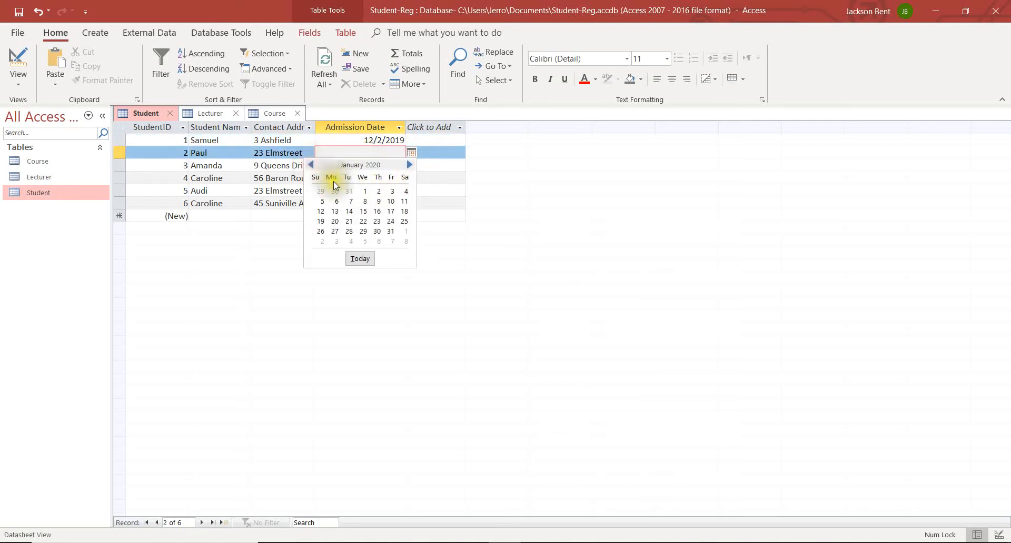
click(312, 165)
click(312, 165)
click(312, 166)
click(334, 191)
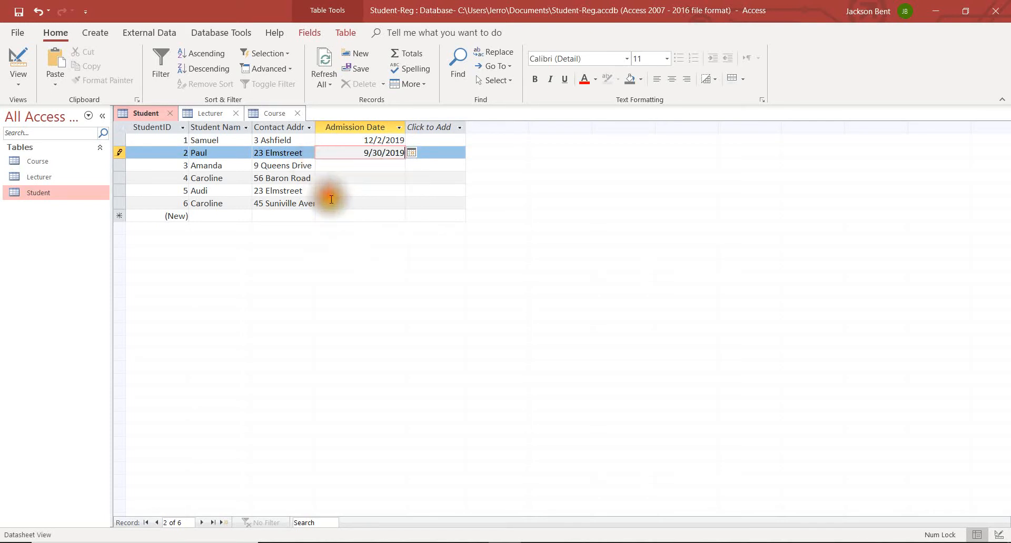
Step: Set the Admission Date of the record with StudentID 3 to 2/12/2020 using the date picker
click(377, 165)
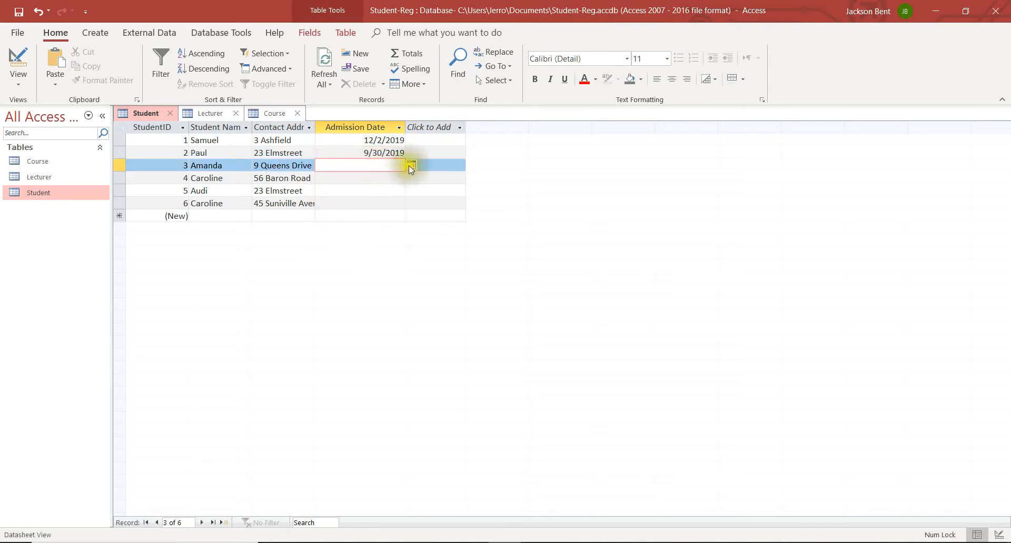
click(411, 165)
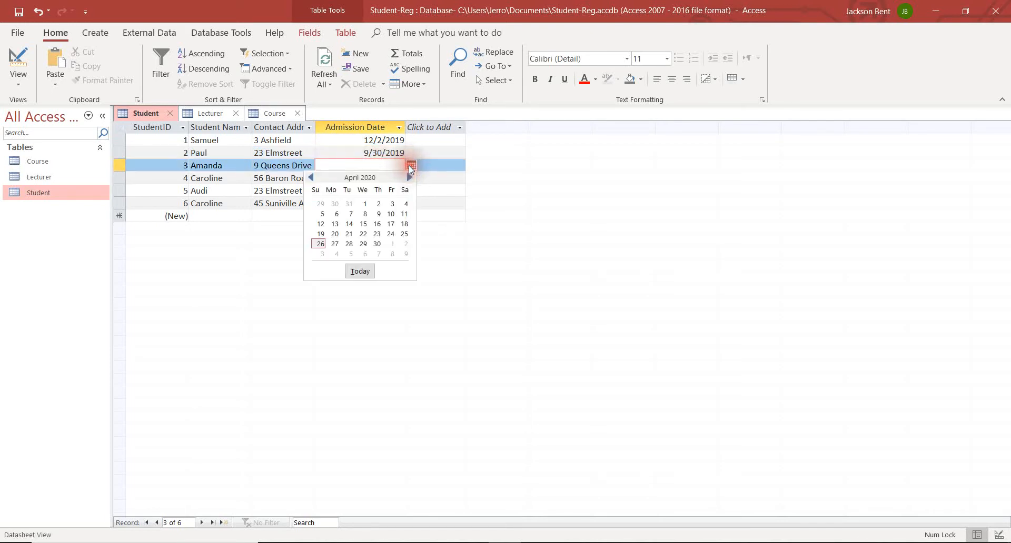
click(311, 177)
click(312, 177)
click(363, 223)
Step: Set the Admission Date of the record with StudentID 4 to 2/16/2020 using the date picker
click(369, 178)
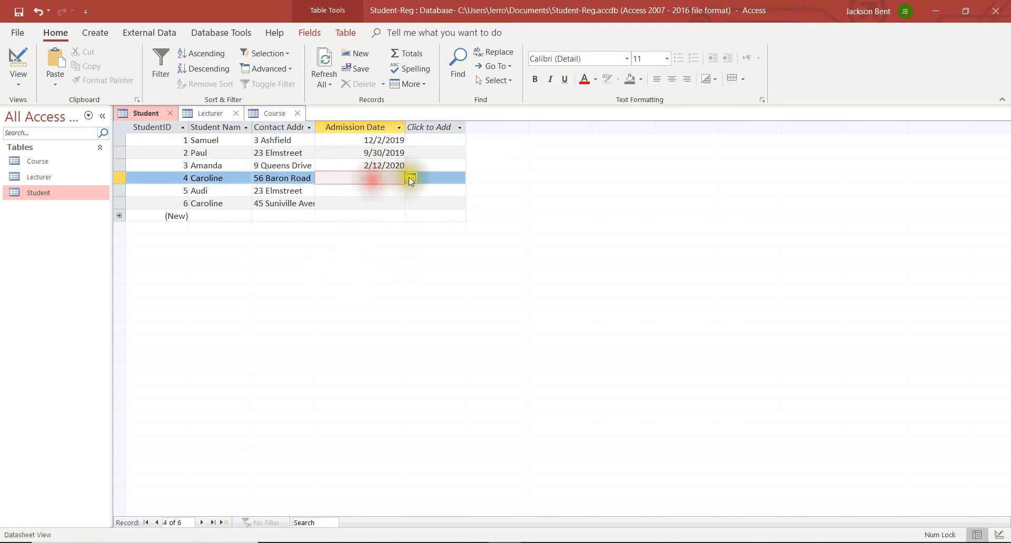
click(411, 178)
click(311, 190)
click(311, 190)
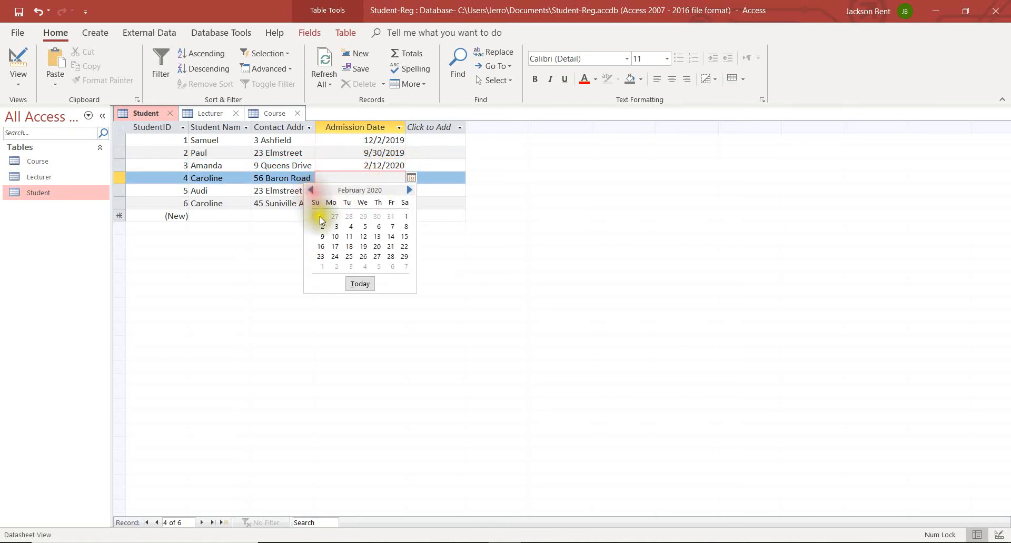
click(321, 247)
Step: Set the Admission Date of the record with StudentID 5 to 10/21/2019 using the date picker
click(369, 192)
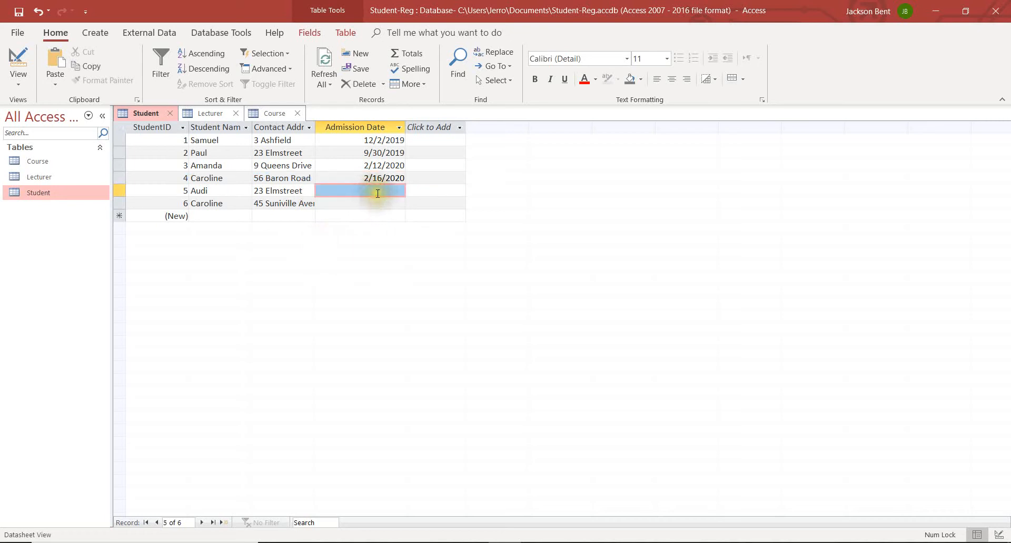
click(410, 192)
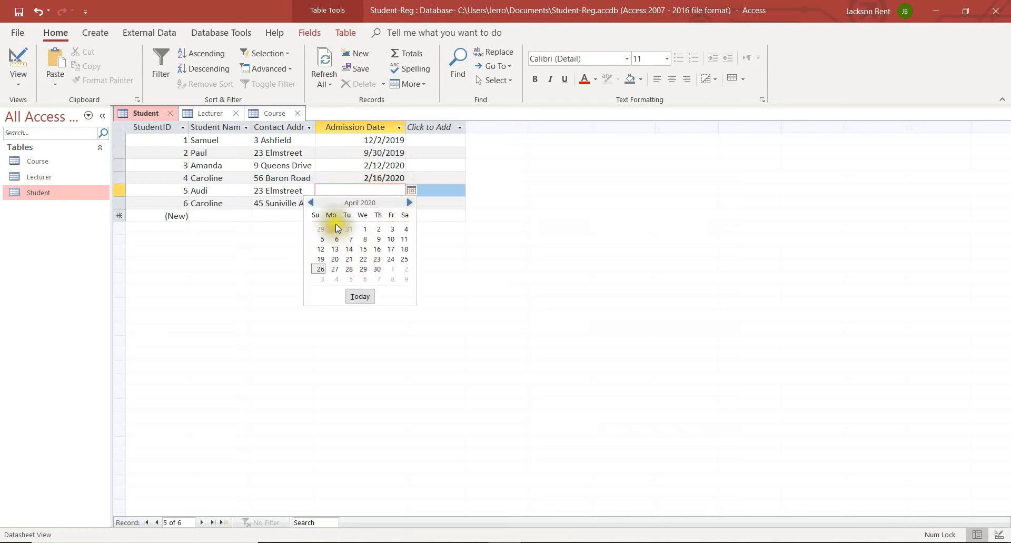
click(311, 204)
click(312, 203)
click(311, 203)
click(312, 204)
click(311, 203)
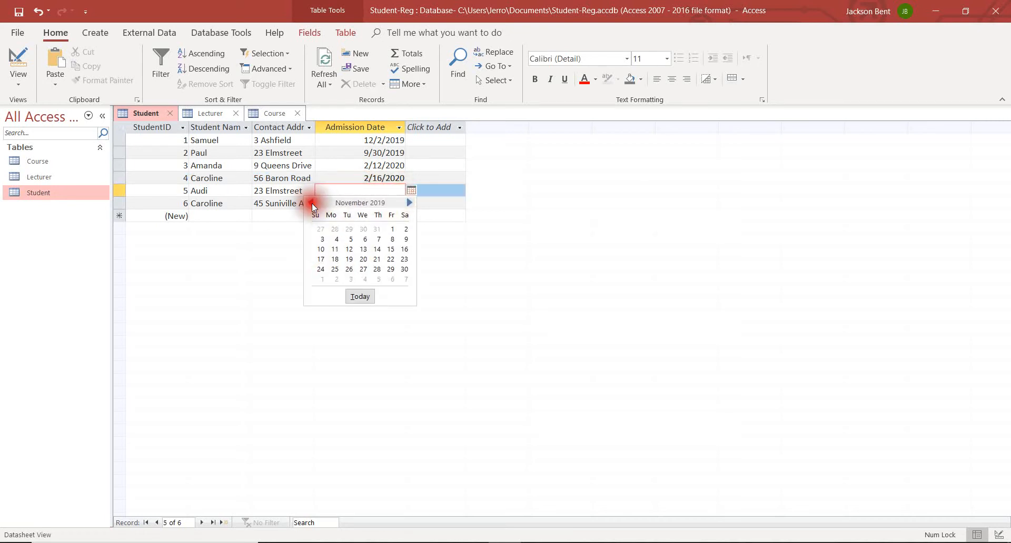
click(312, 203)
click(335, 258)
Step: Set the Admission Date of the record with StudentID 6 to 4/23/2020 using the date picker
click(388, 203)
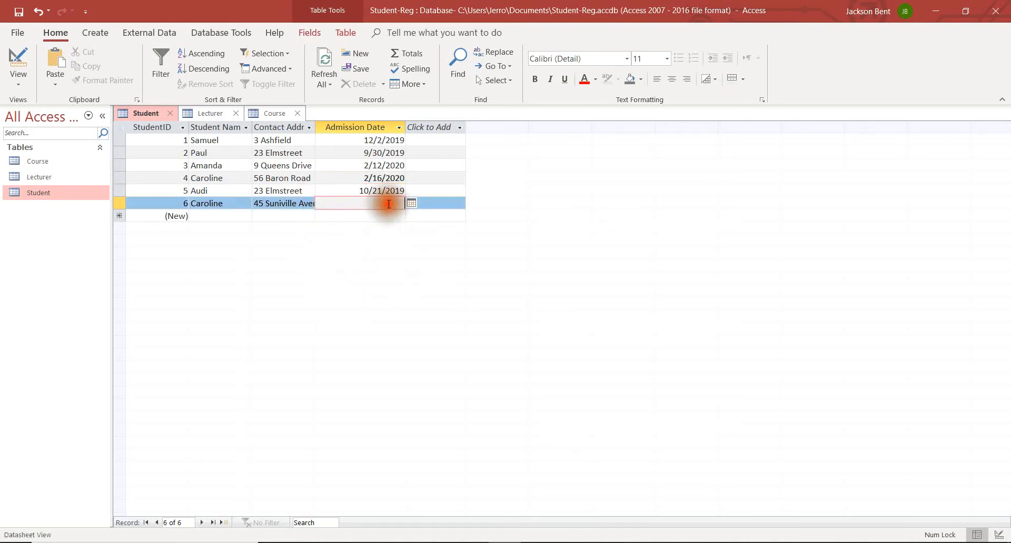
click(411, 204)
click(377, 272)
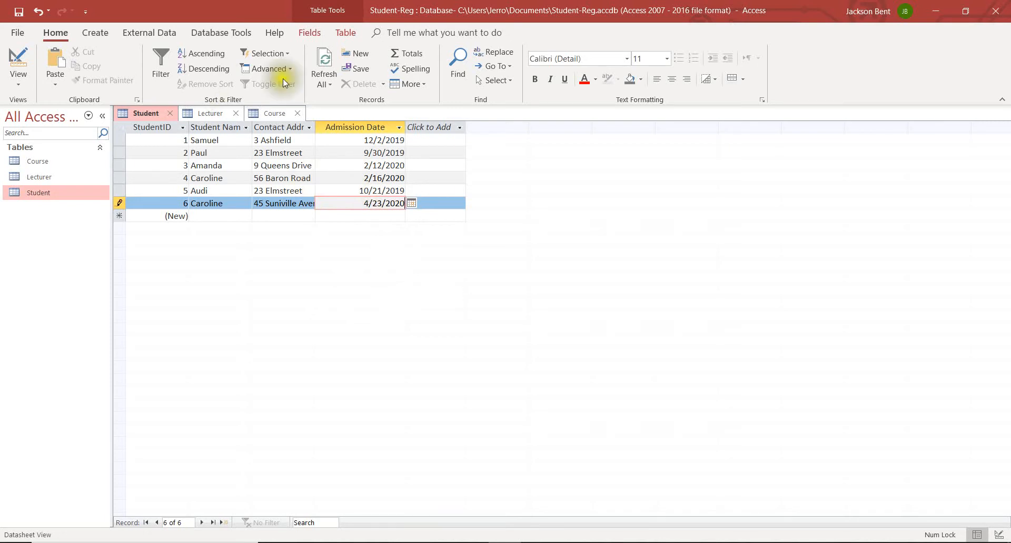
Step: Save the Student table and switch it to Design View
click(381, 140)
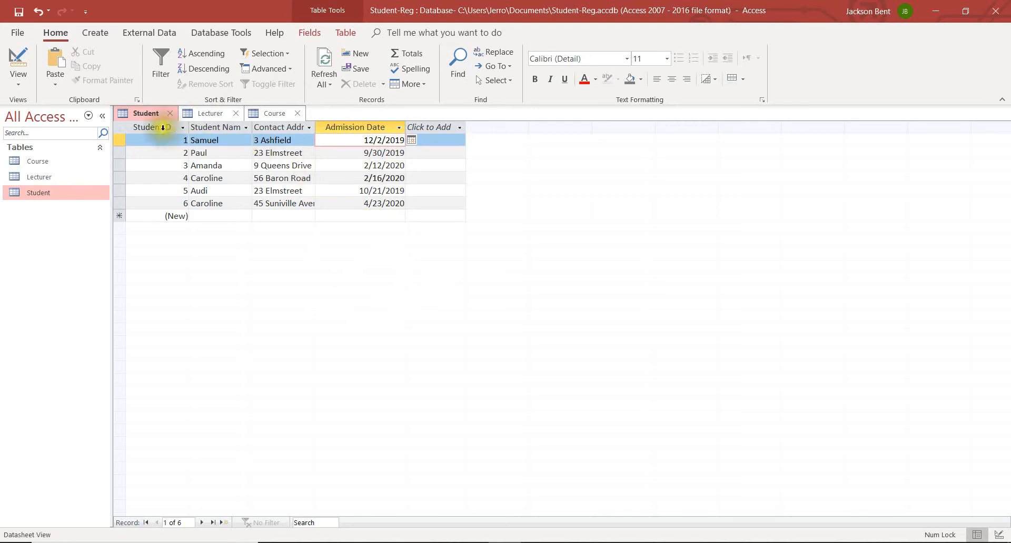
right_click(149, 111)
click(172, 121)
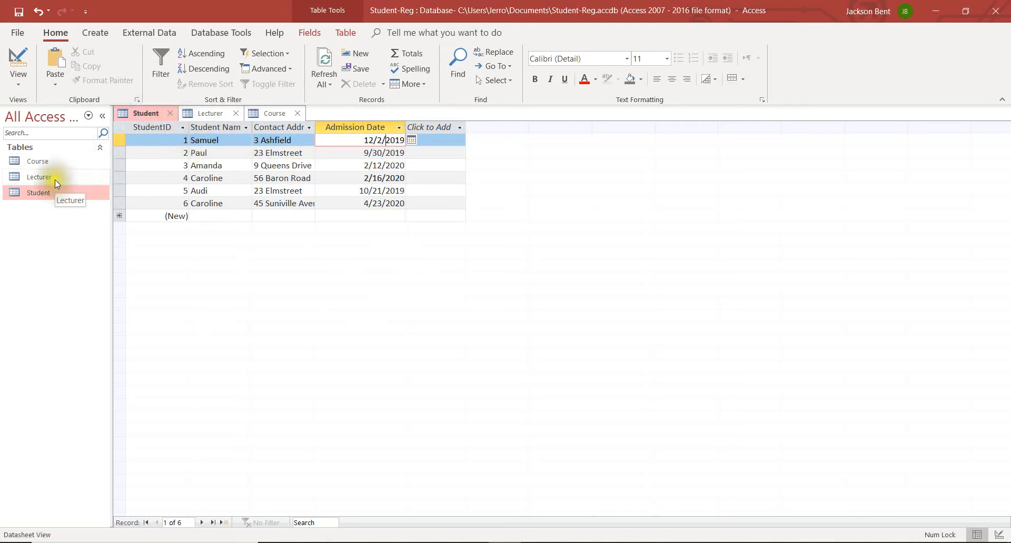
right_click(157, 113)
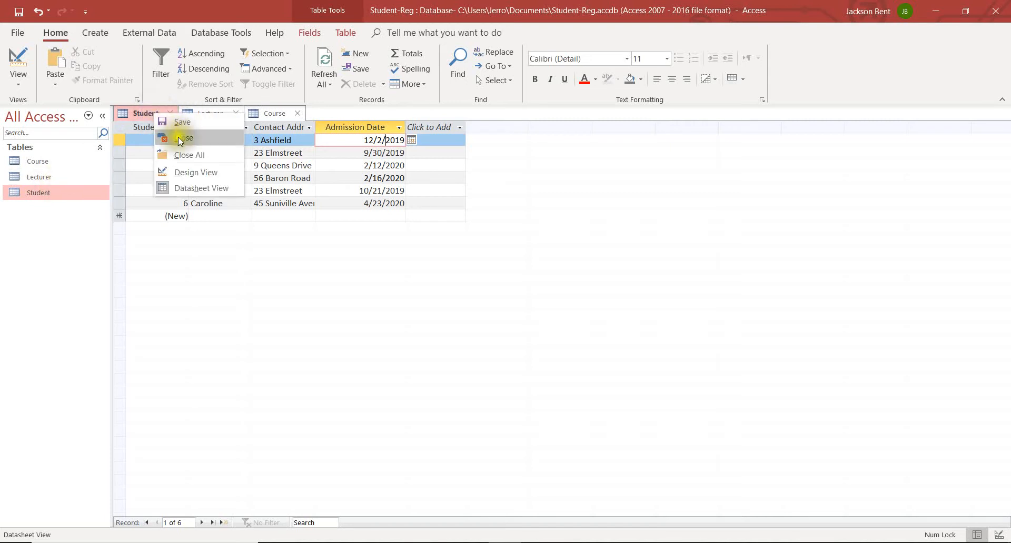
click(198, 170)
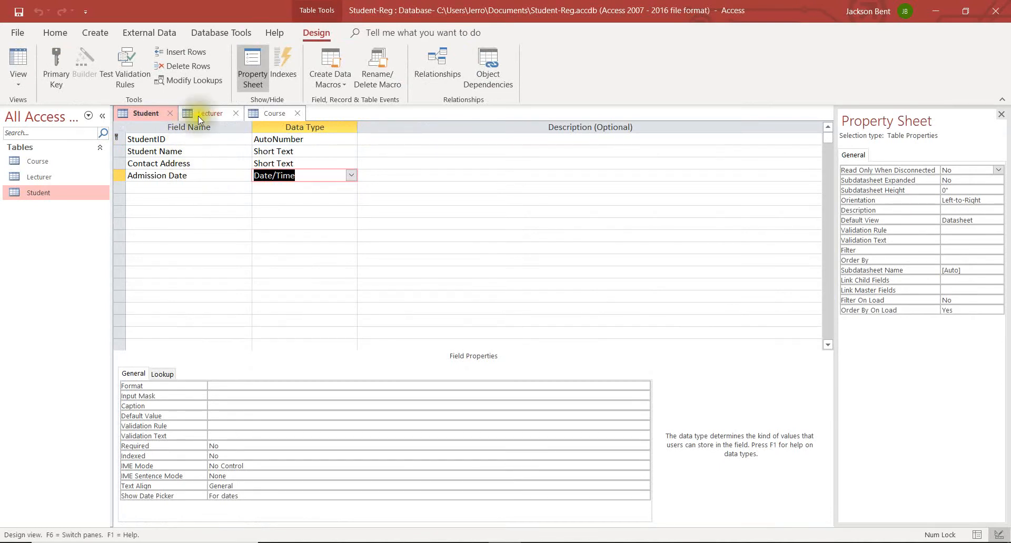
Step: Bring up the Lecturer table and switch it to Design View
click(223, 113)
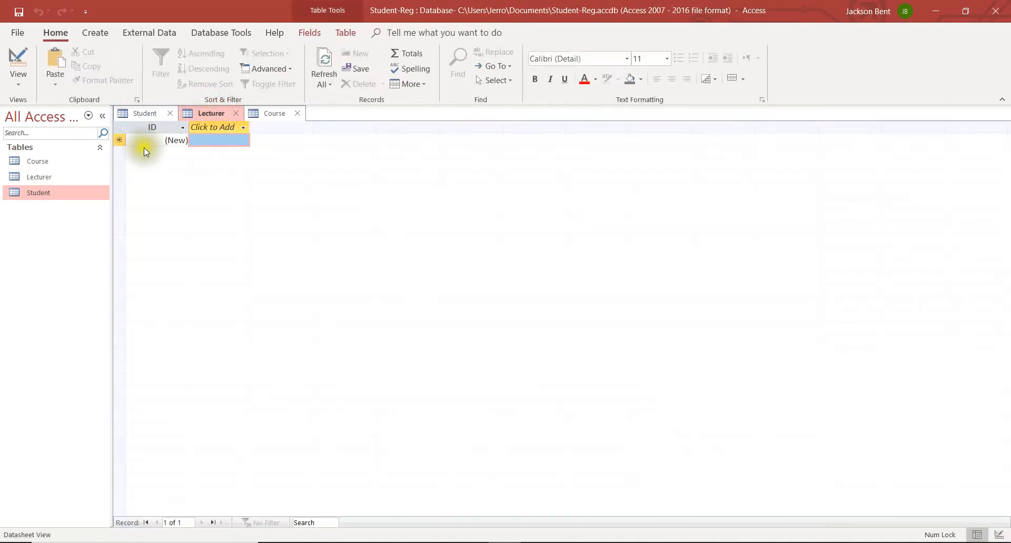
click(59, 178)
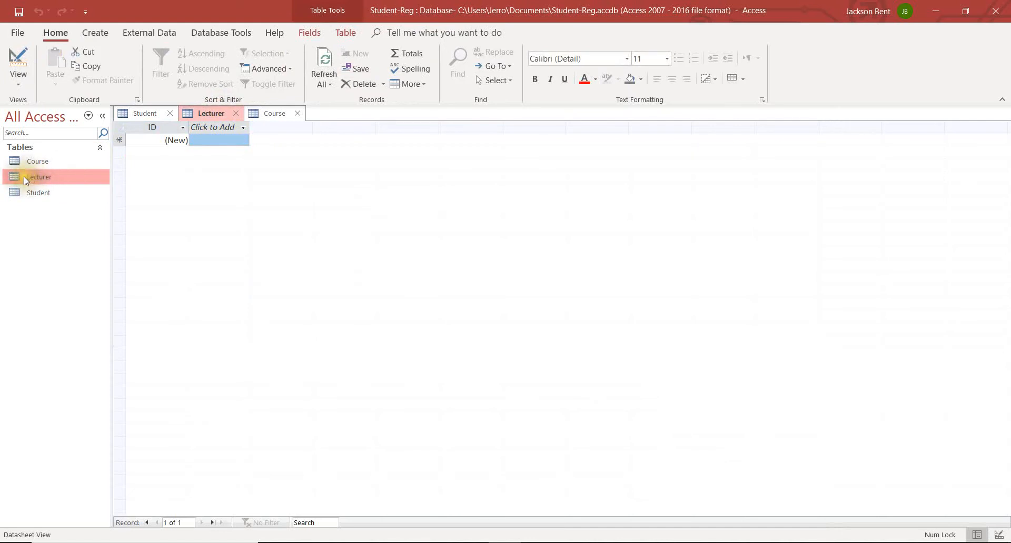
click(174, 137)
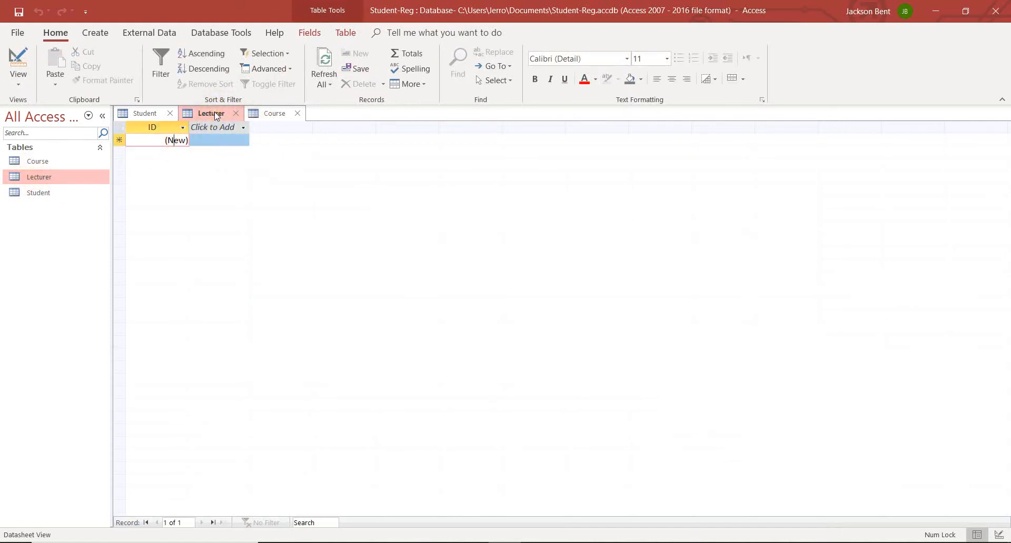
right_click(214, 112)
click(254, 172)
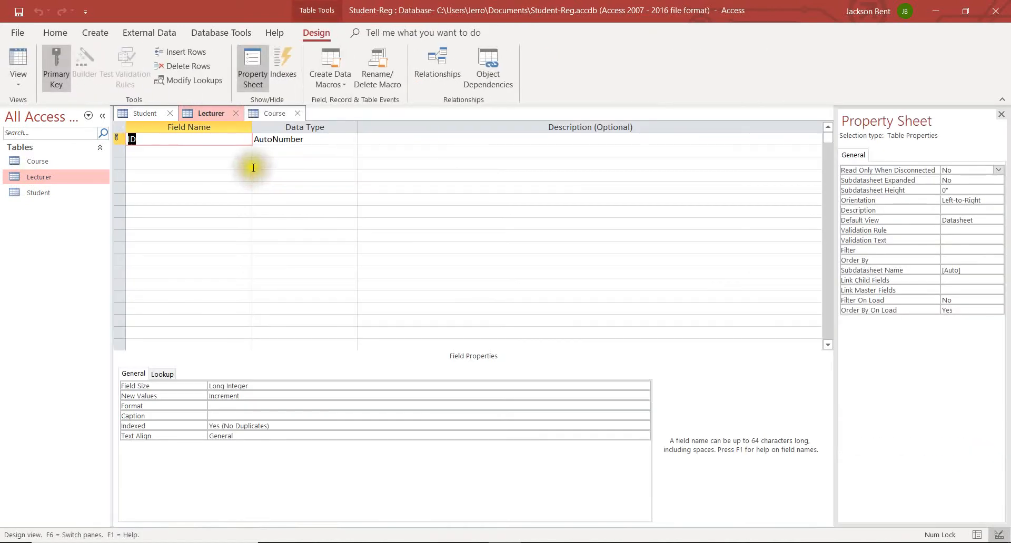
Step: Check the Lecturer table's columns in the Word document, and rename the ID field in Access as LecturerID
right_click(207, 112)
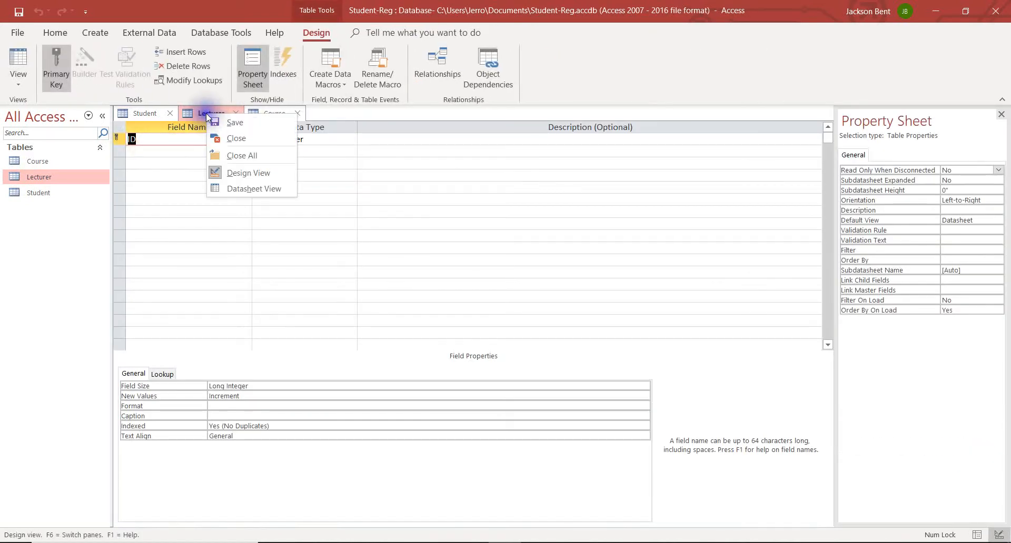
click(137, 141)
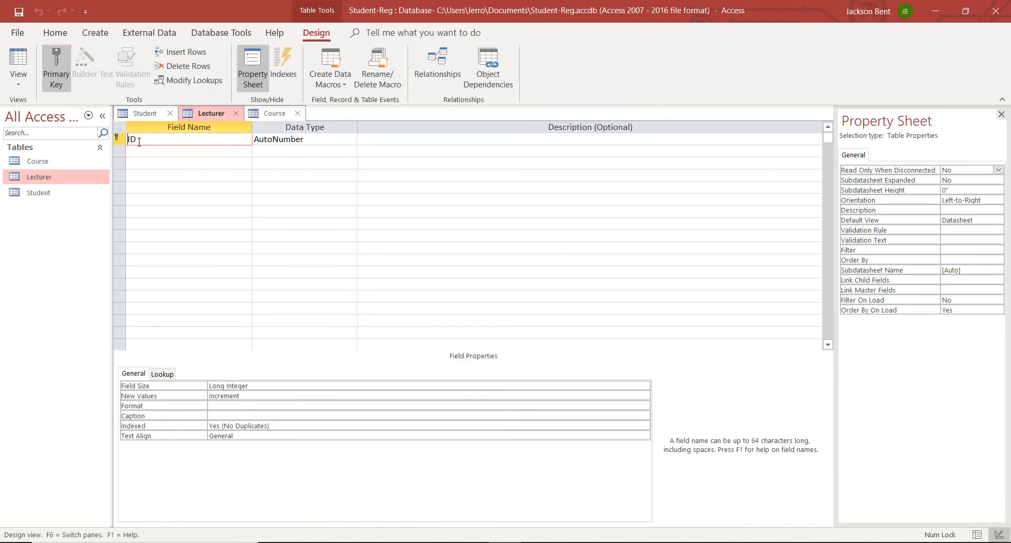
click(635, 542)
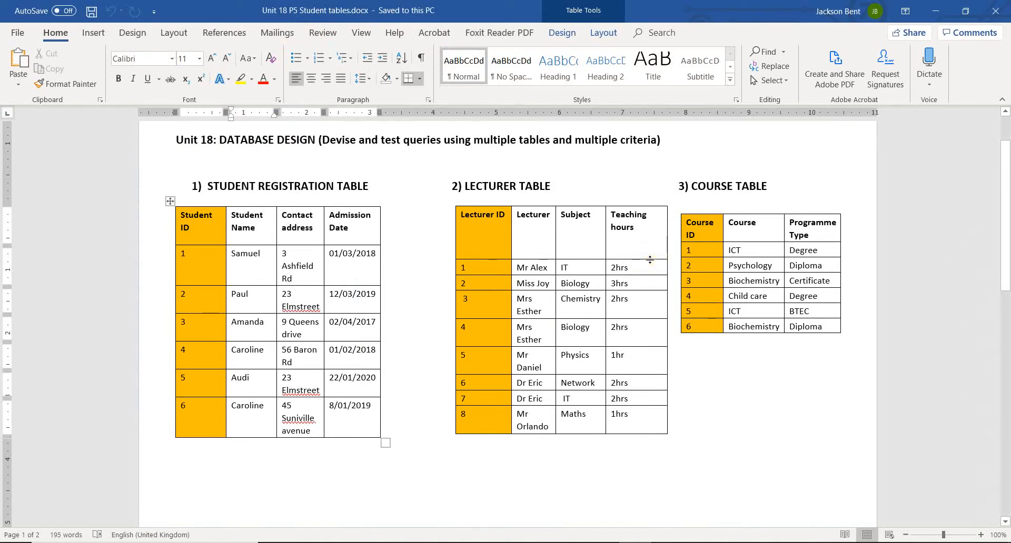
click(673, 542)
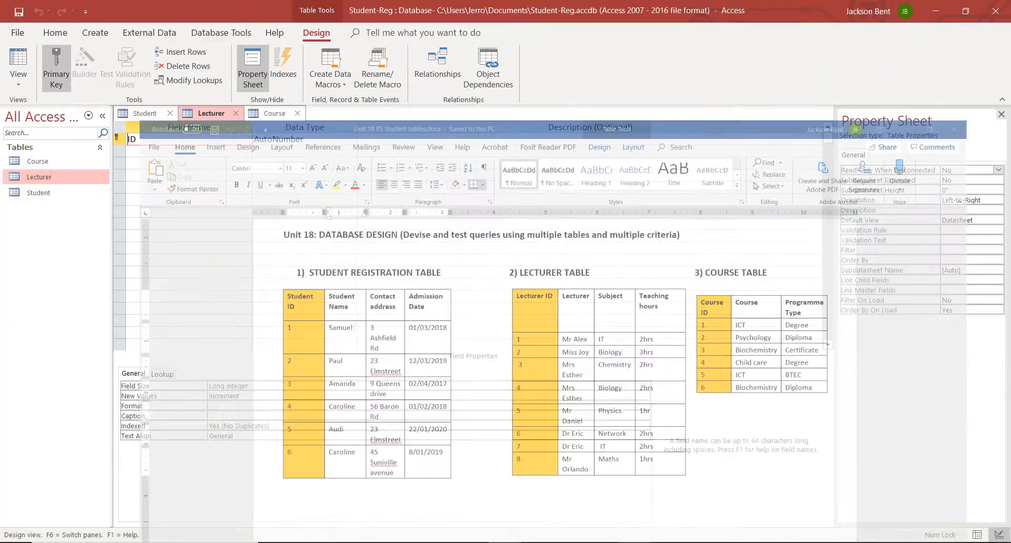
text(Lec)
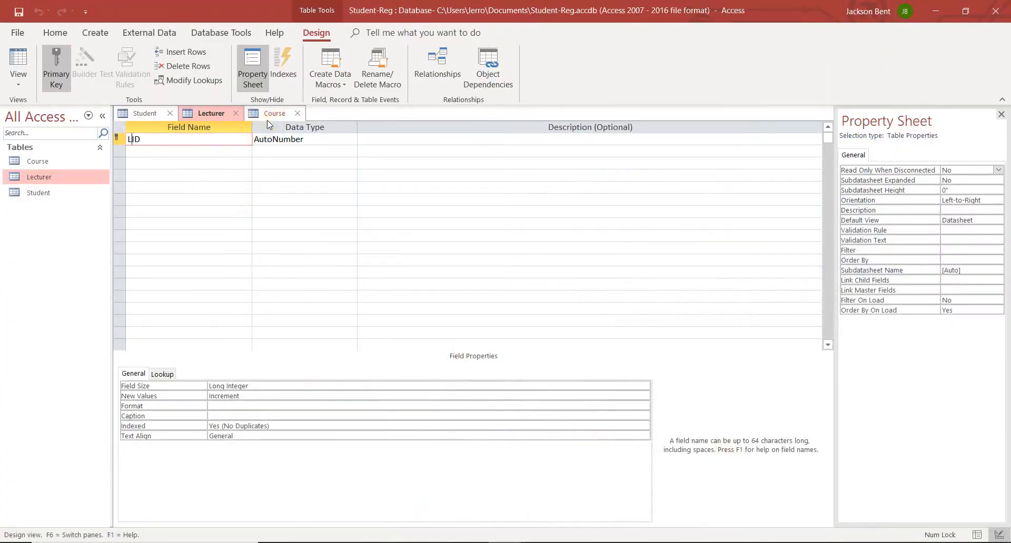
text(turer)
Step: Add the fields Lecturer and Subject to the Lecturer table, both with the Short Text data type
click(167, 150)
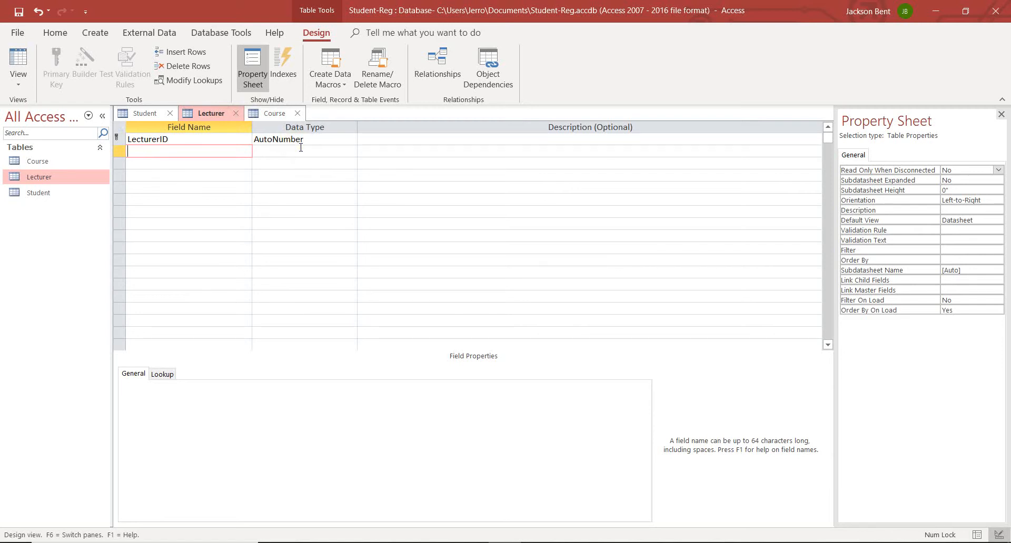
text(Lecturere)
key(BackSpace)
click(214, 163)
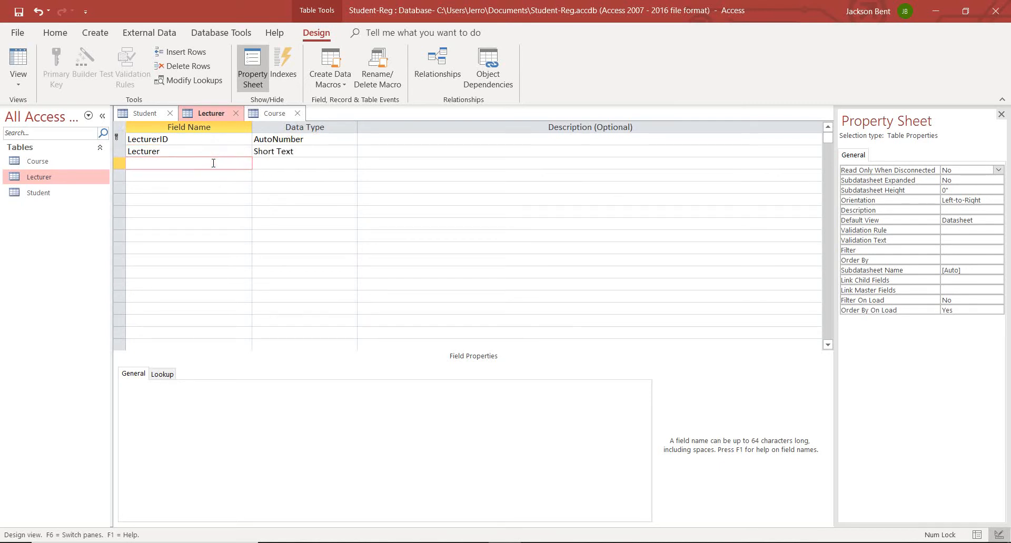
text(Subject)
key(Return)
key(Return)
Step: Add a Teaching Hours field to the Lecturer table and set its data type to Number
text(T)
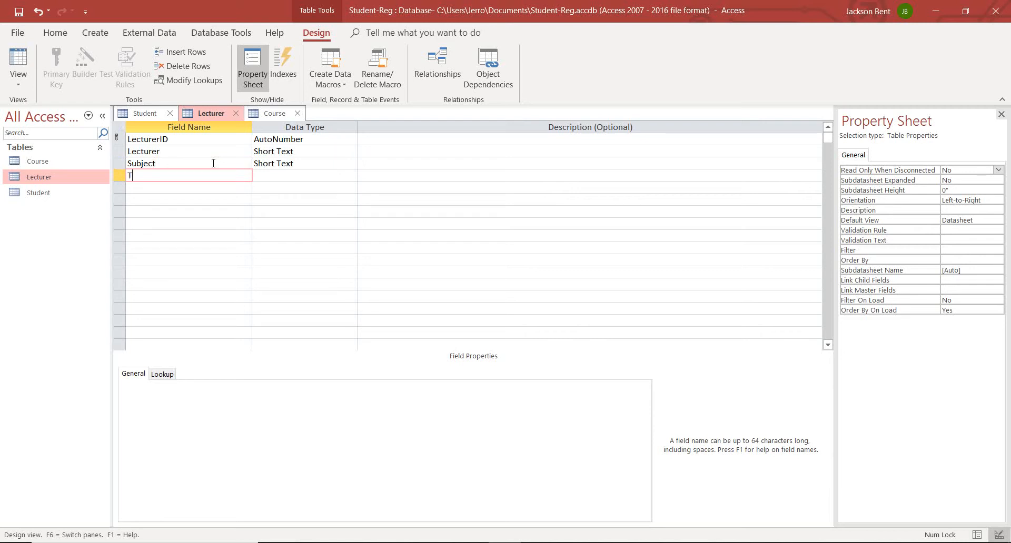
text(eachningHours)
click(157, 178)
key(BackSpace)
click(282, 176)
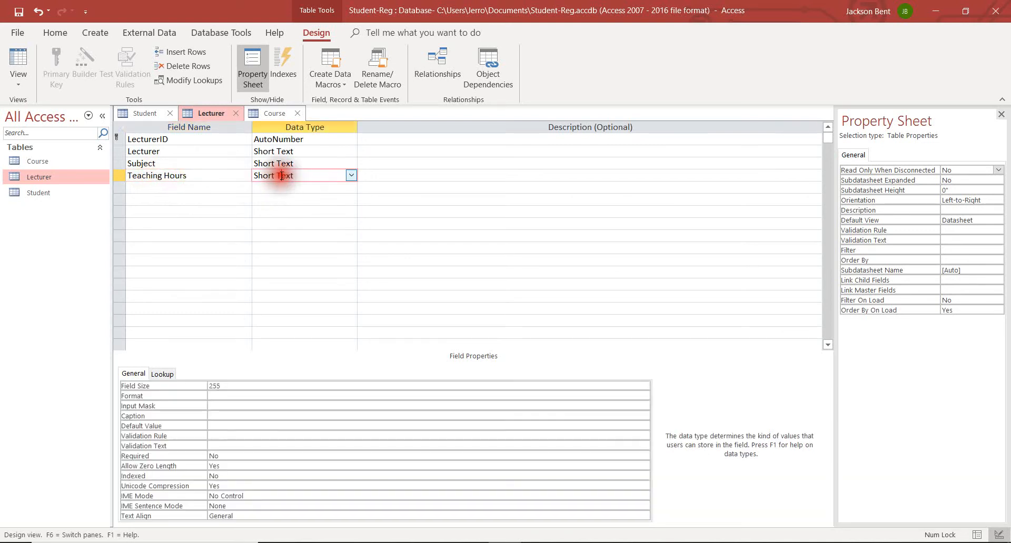
click(350, 176)
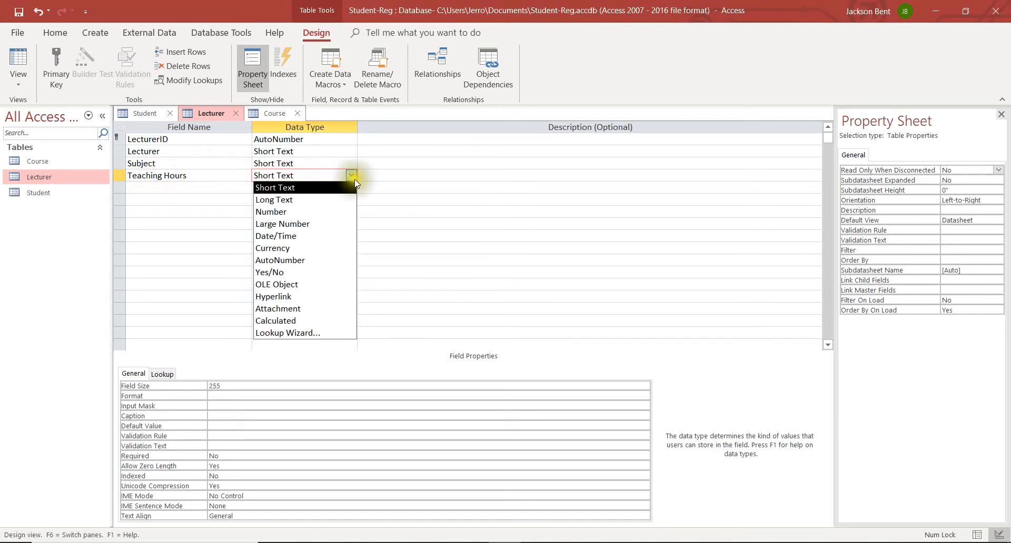
click(345, 211)
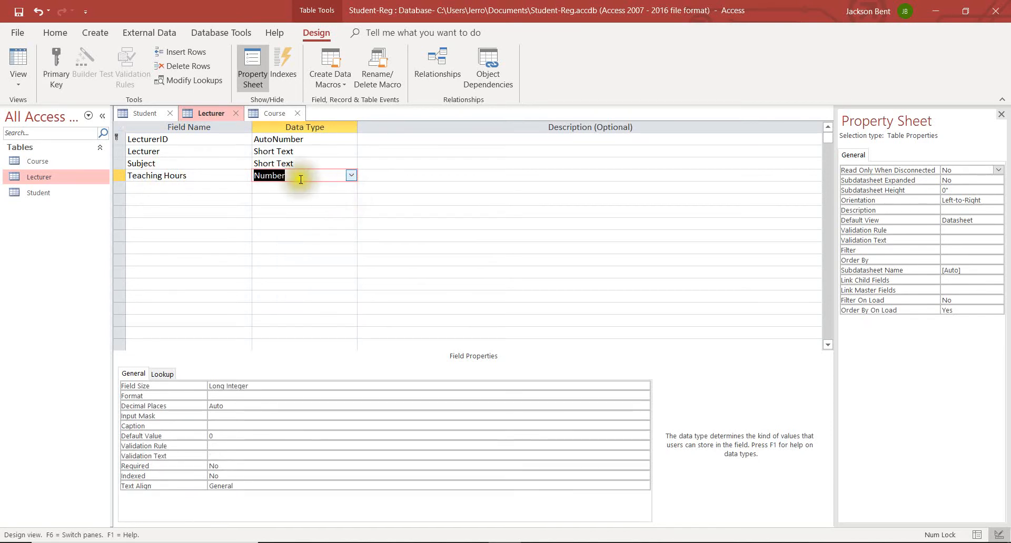
Step: Save the Lecturer table's design and switch the table to Datasheet View
click(305, 163)
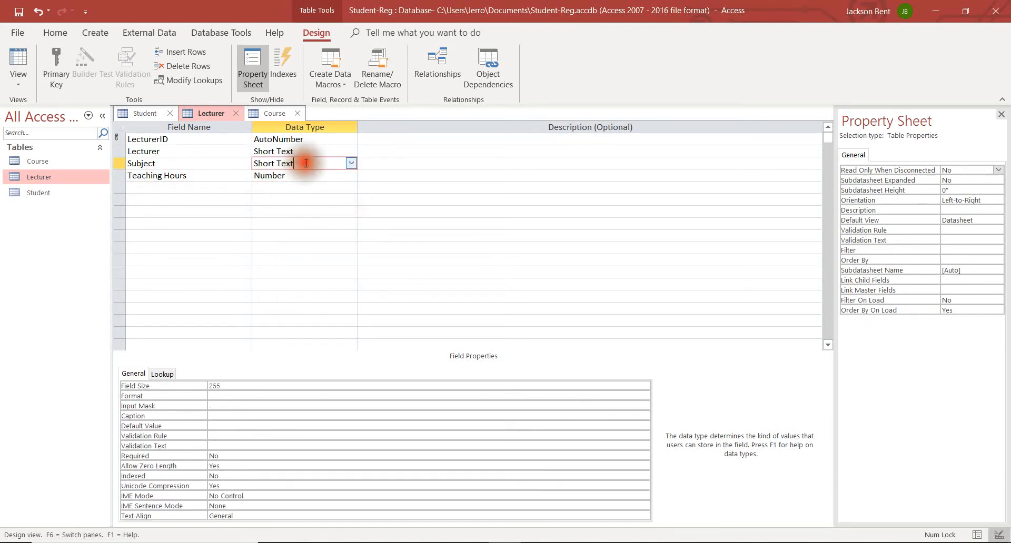
right_click(214, 113)
click(226, 124)
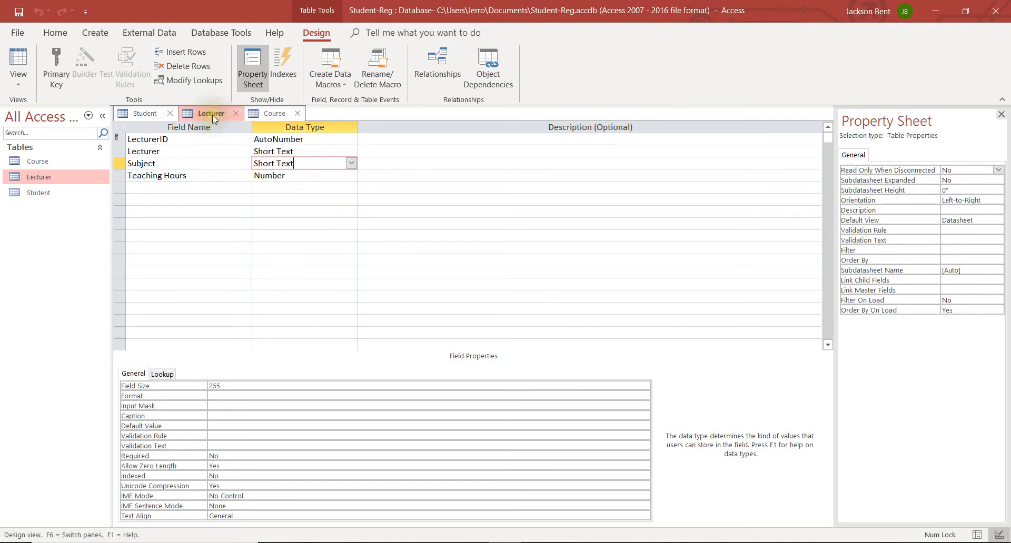
right_click(213, 114)
click(268, 189)
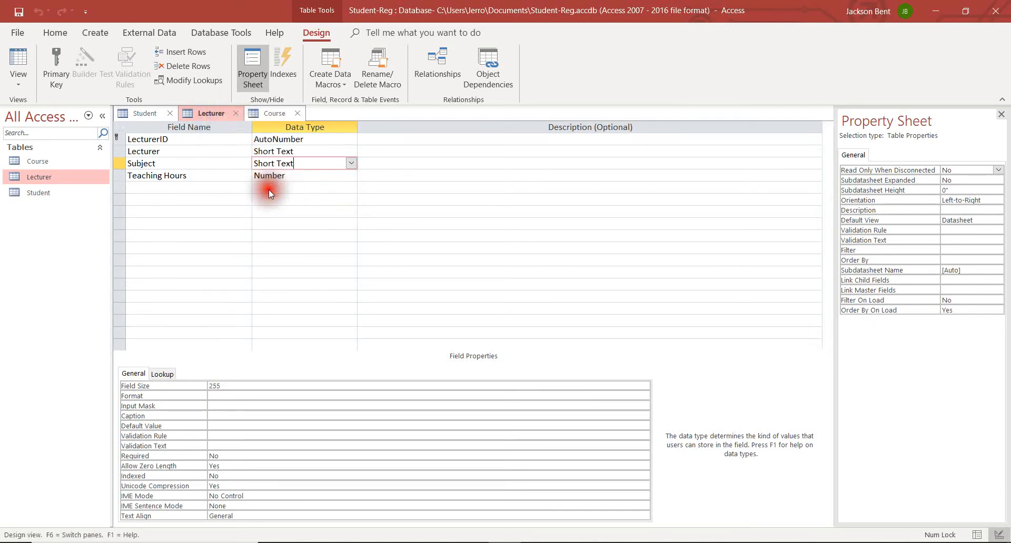
Step: Enter the first three lecturers' titles and names from the Word list in the Lecturer field of records 1 to 3
click(218, 139)
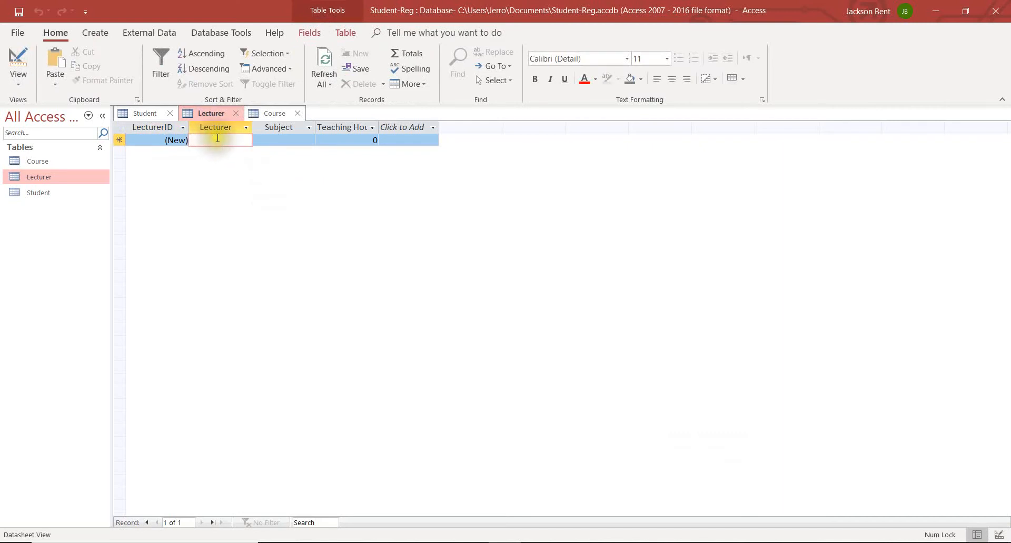
text(M)
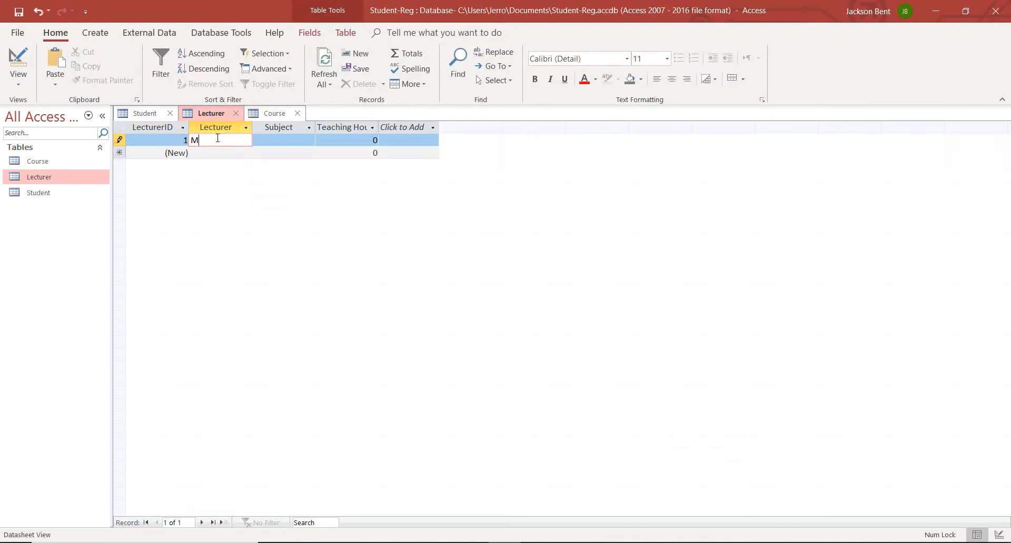
text(rAlex)
key(Down)
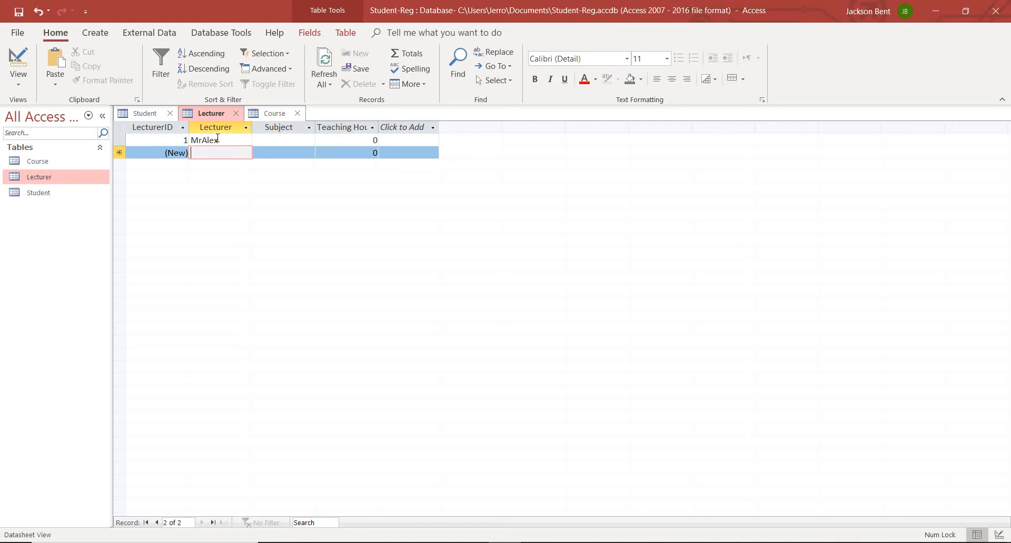
text(Miss J)
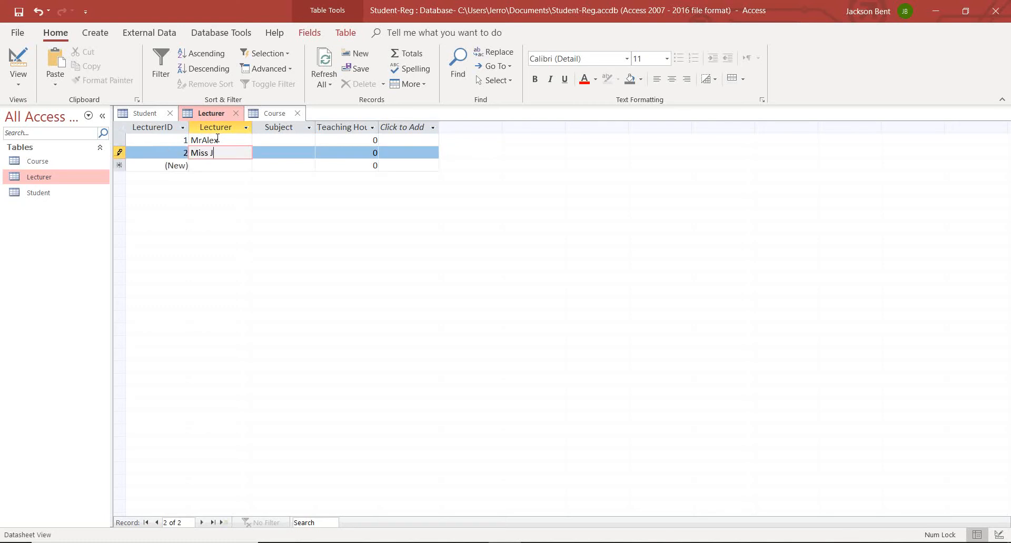
text(oy)
key(Down)
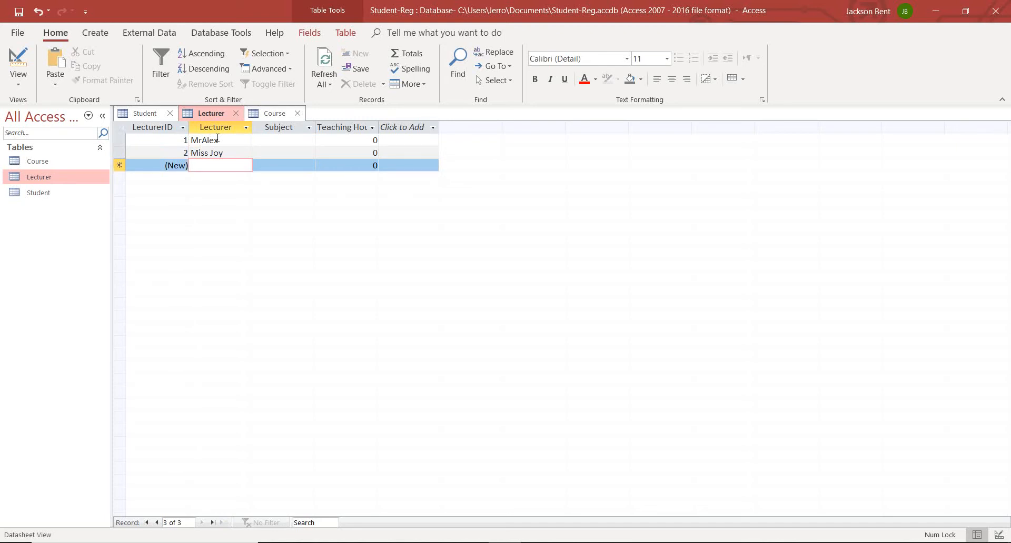
text(Mrs)
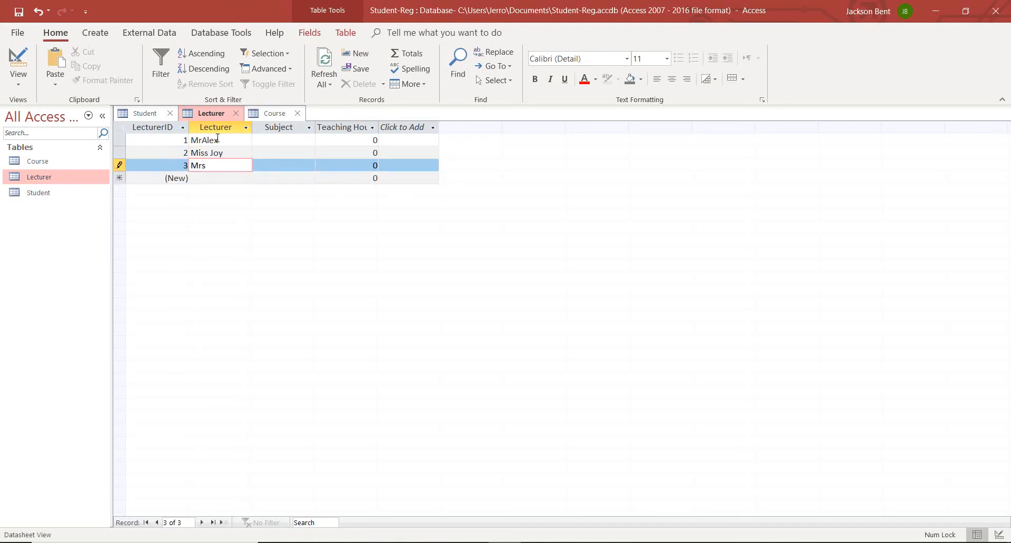
text( Esther)
key(Down)
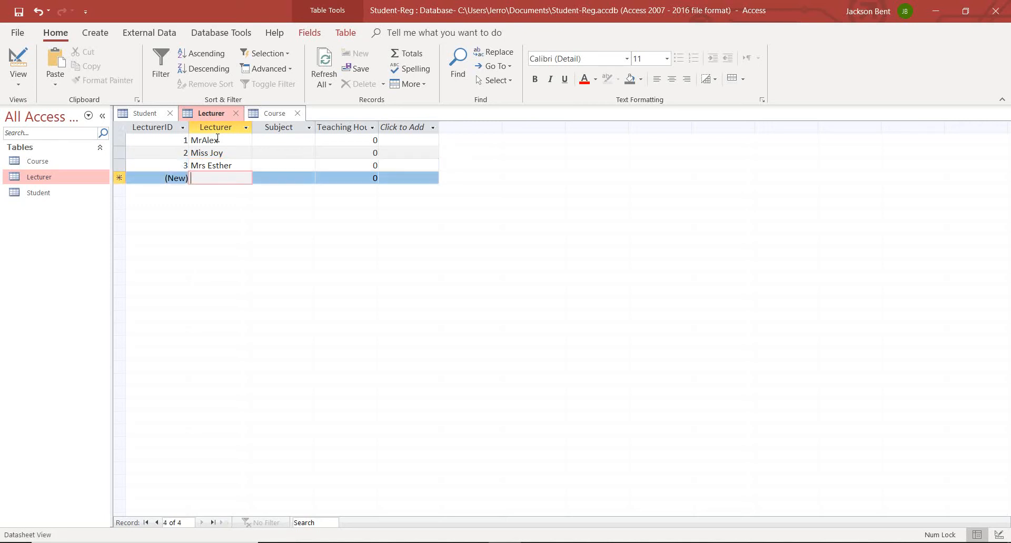
Step: Enter the remaining three distinct lecturers' titles and names in the Lecturer field of records 4 to 6, skipping repeated names
text(MrDa)
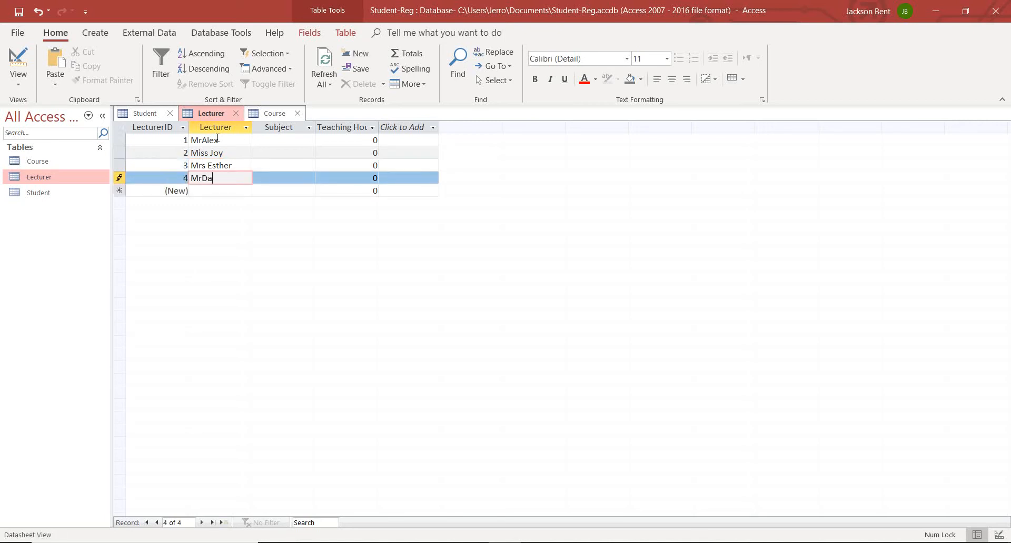
text(niel)
key(Down)
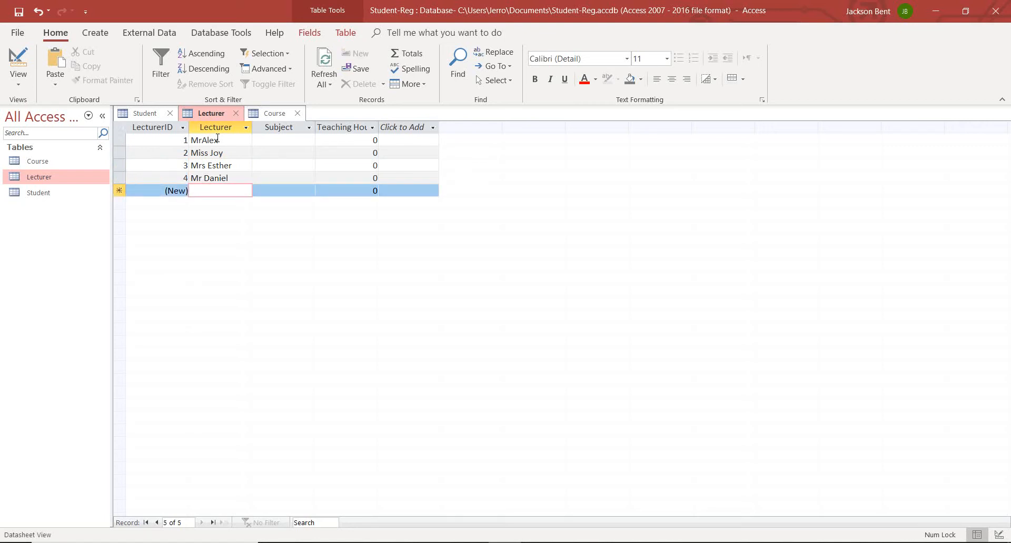
text(D)
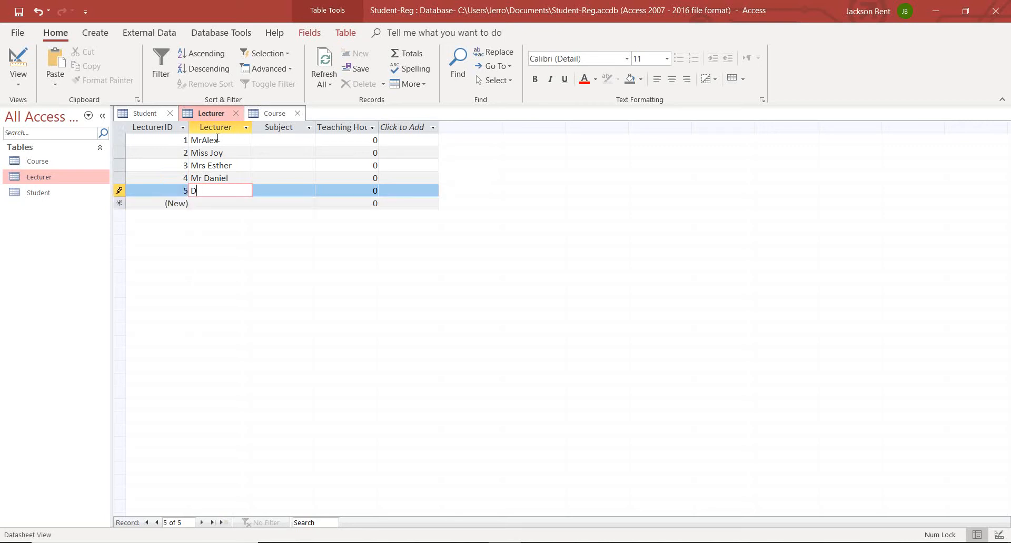
text(r Eric)
key(Down)
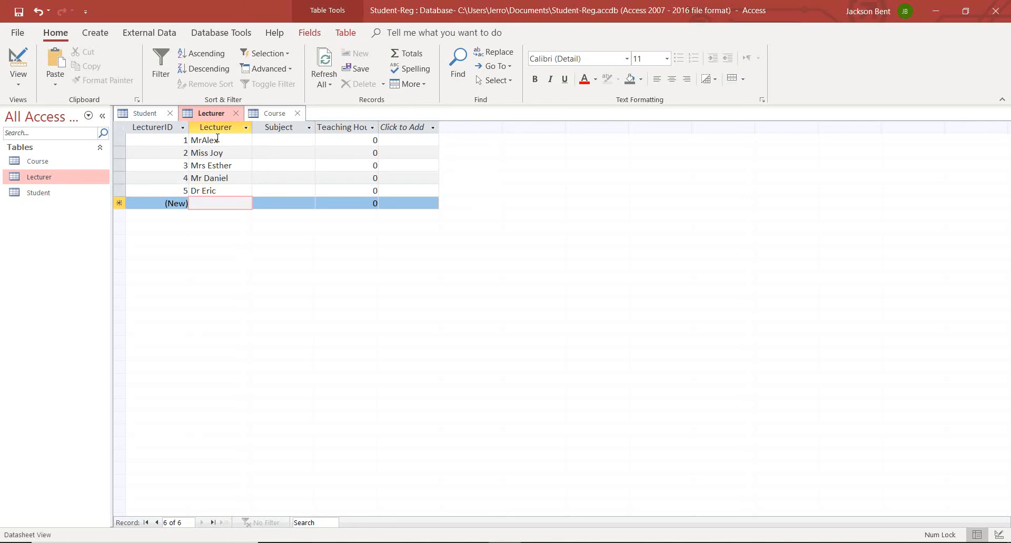
text(Mr)
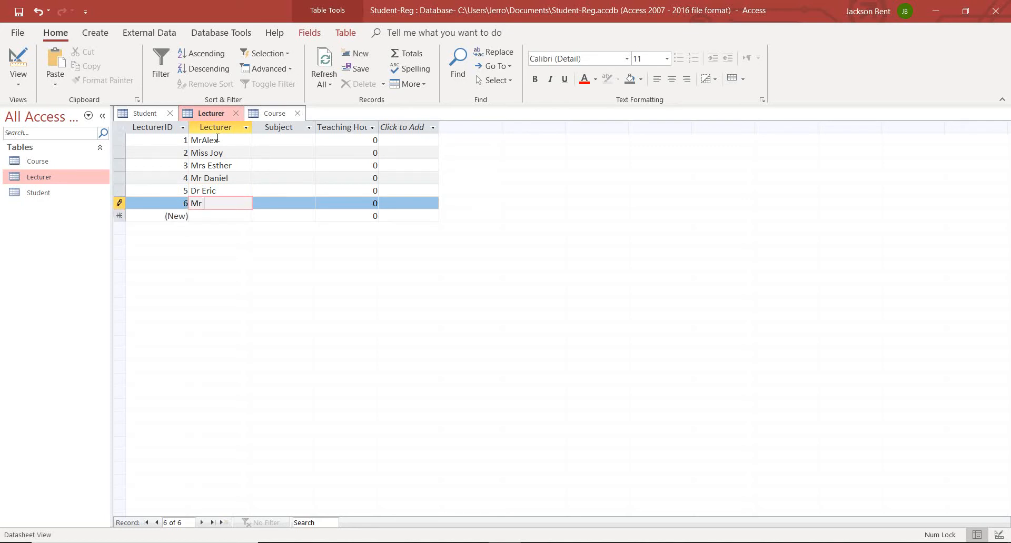
text( Orlando)
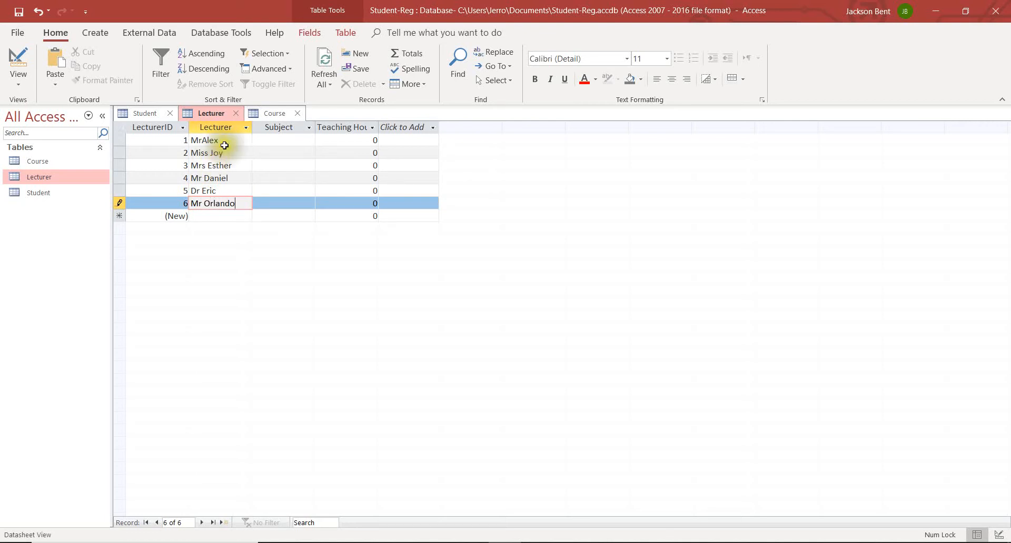
Step: Add the missing space after the title in record 1's Lecturer field and check the lecturer table in the Word document
click(203, 140)
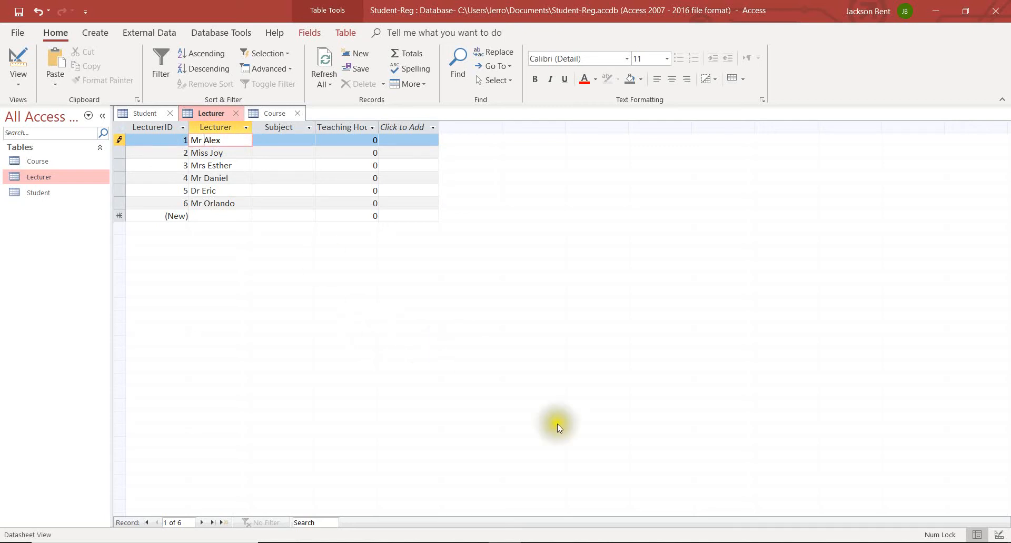
click(635, 542)
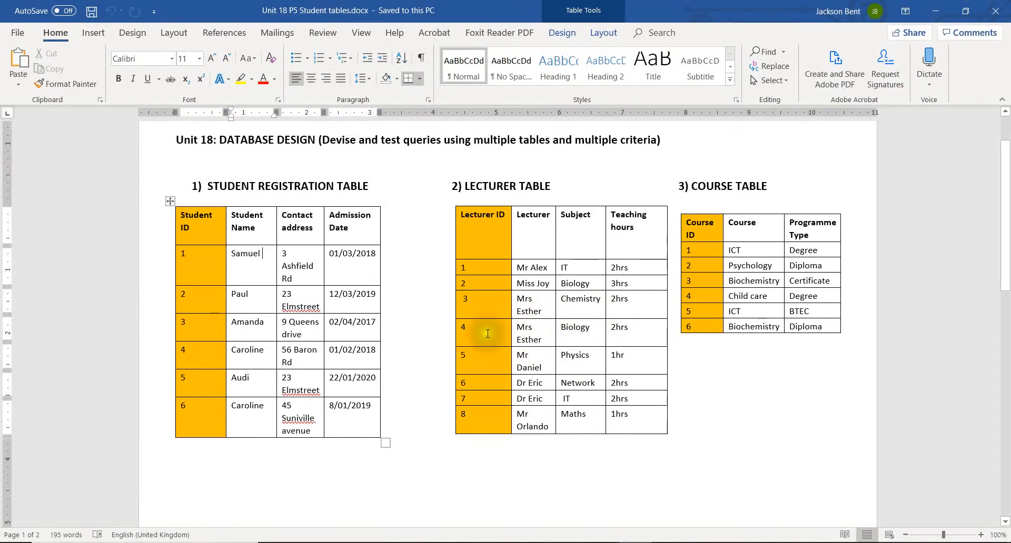
drag(488, 333, 621, 337)
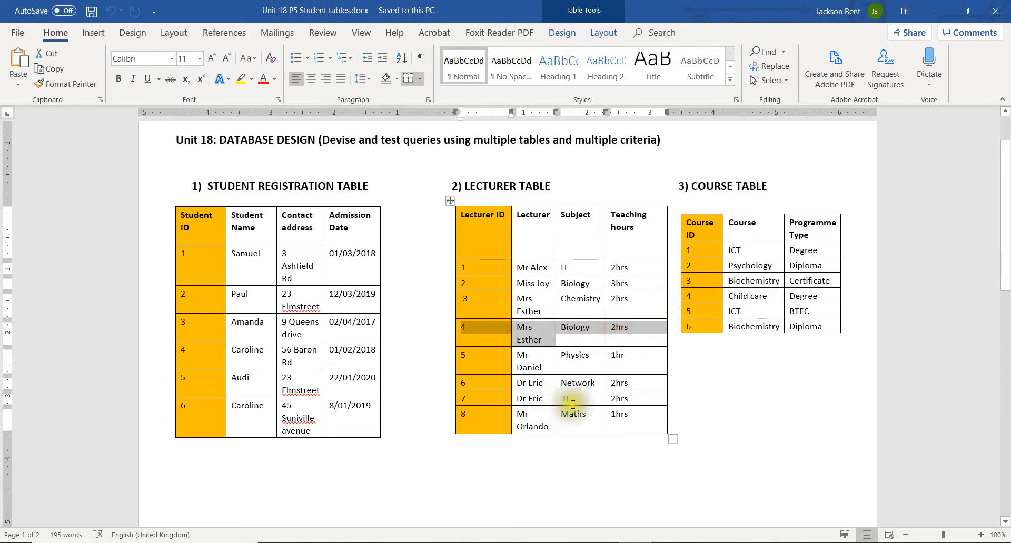
click(653, 383)
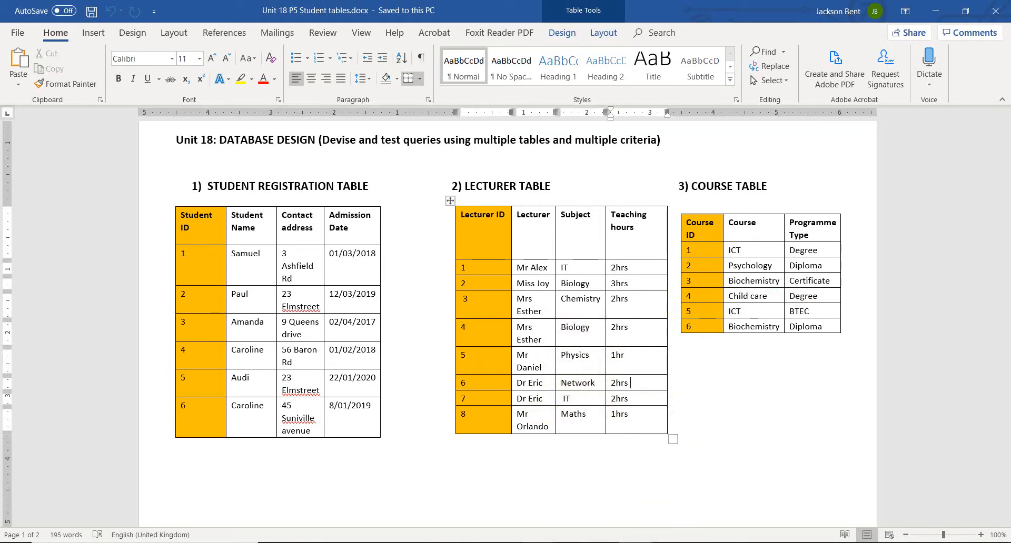
click(503, 542)
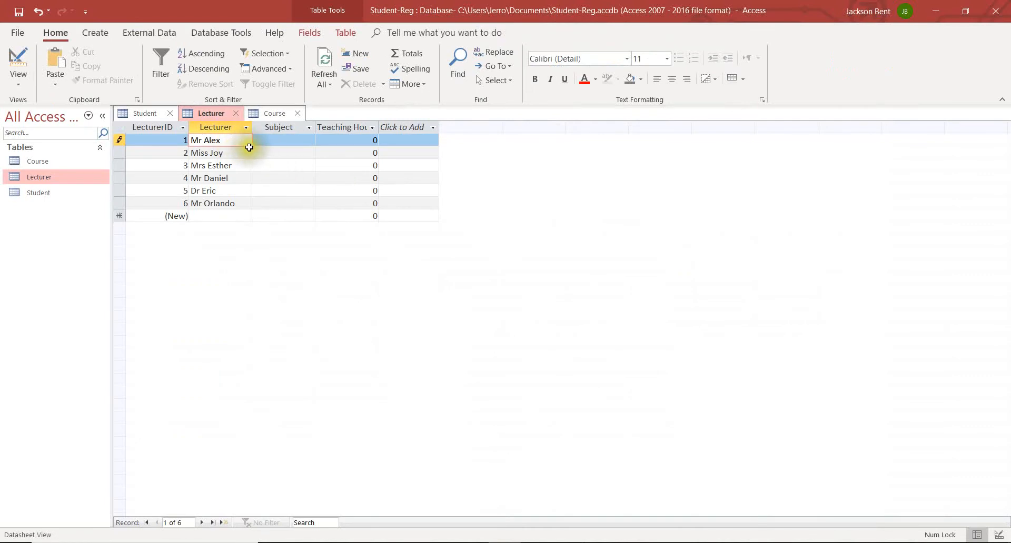
Step: Enter the subjects IT, Biology and Chemistry for lecturer records 1 to 3
click(257, 140)
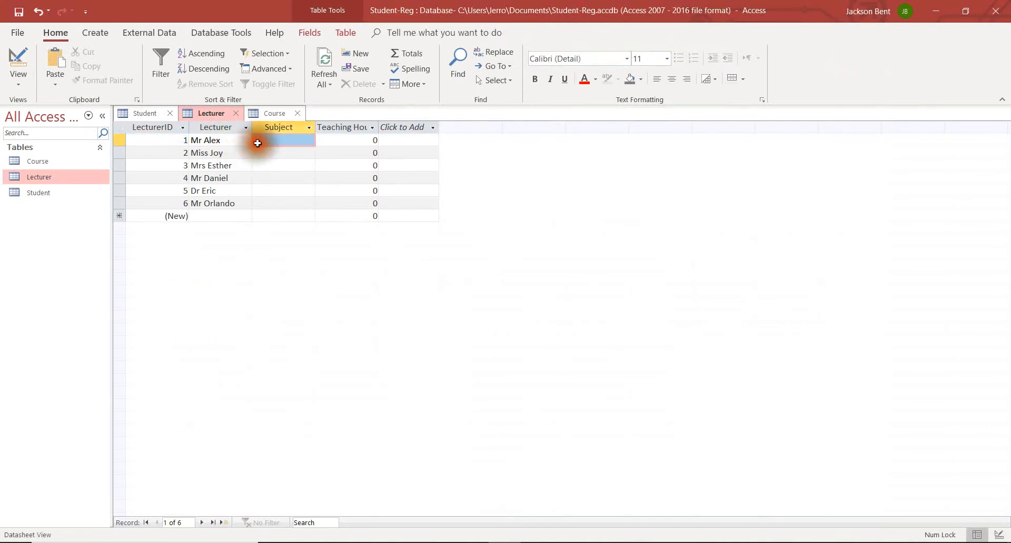
click(285, 142)
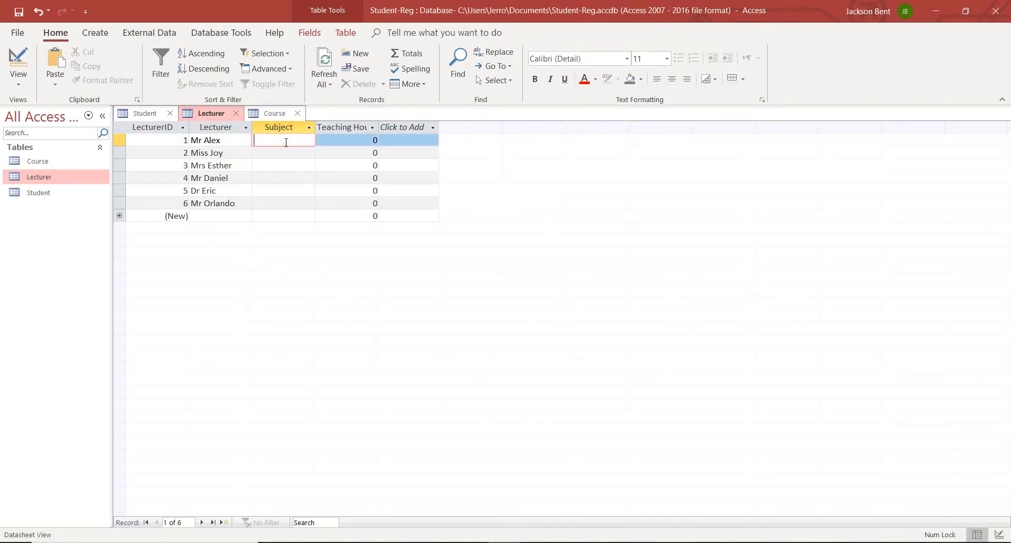
text(IT)
key(Down)
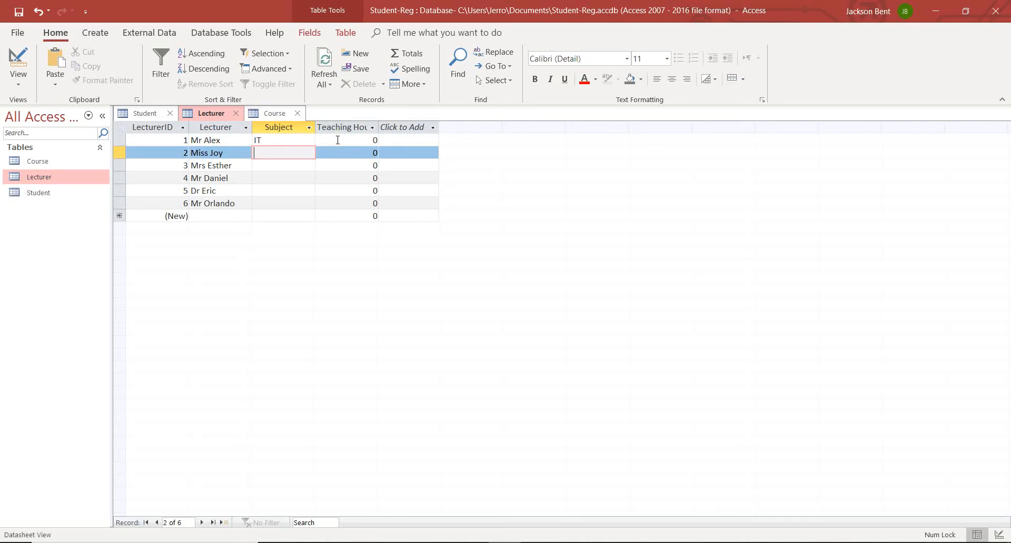
text(Biology)
key(Down)
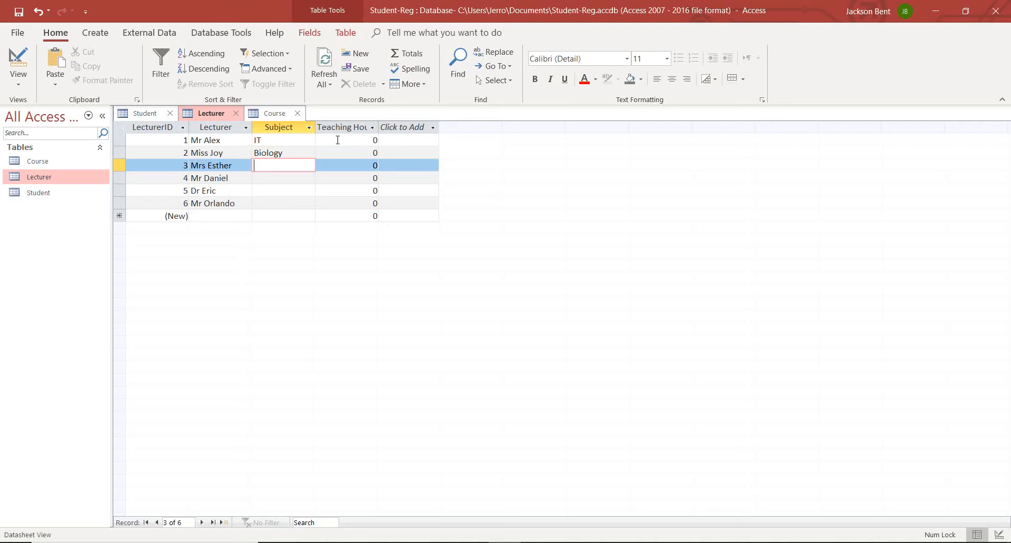
text(Chemistry)
key(Down)
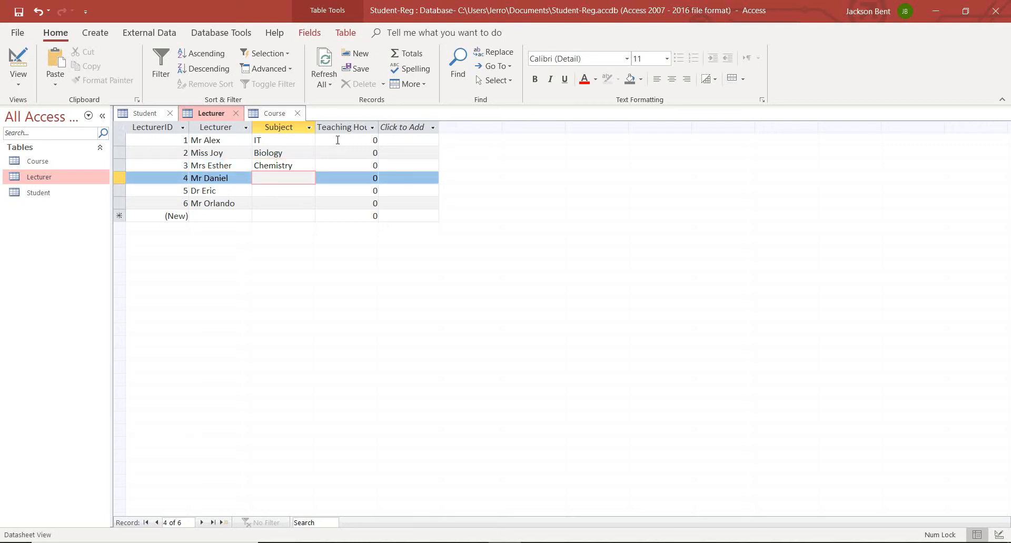
Step: Enter the subjects Physics, Network and Maths for lecturer records 4 to 6
text(Physics)
key(Down)
text(N)
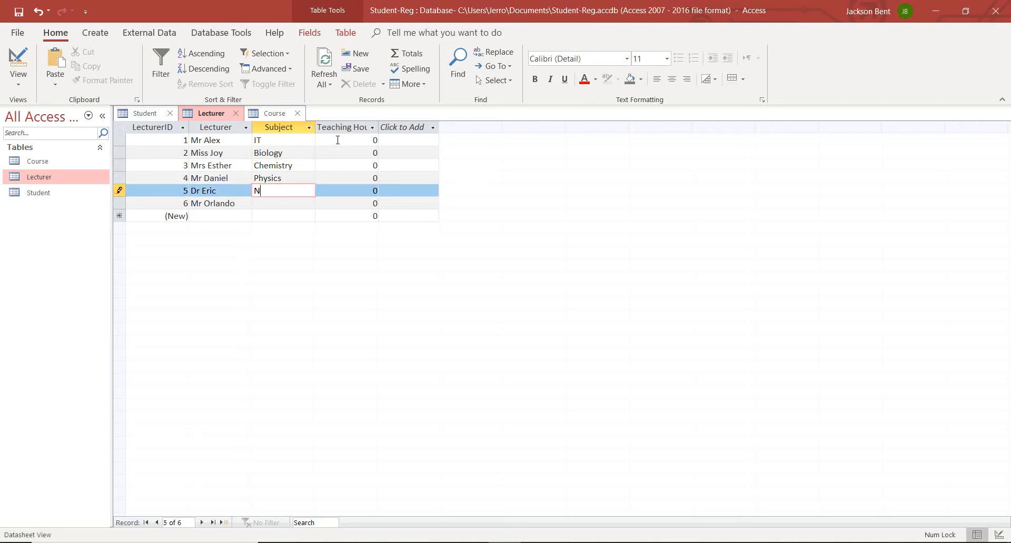
text(etwork)
key(Down)
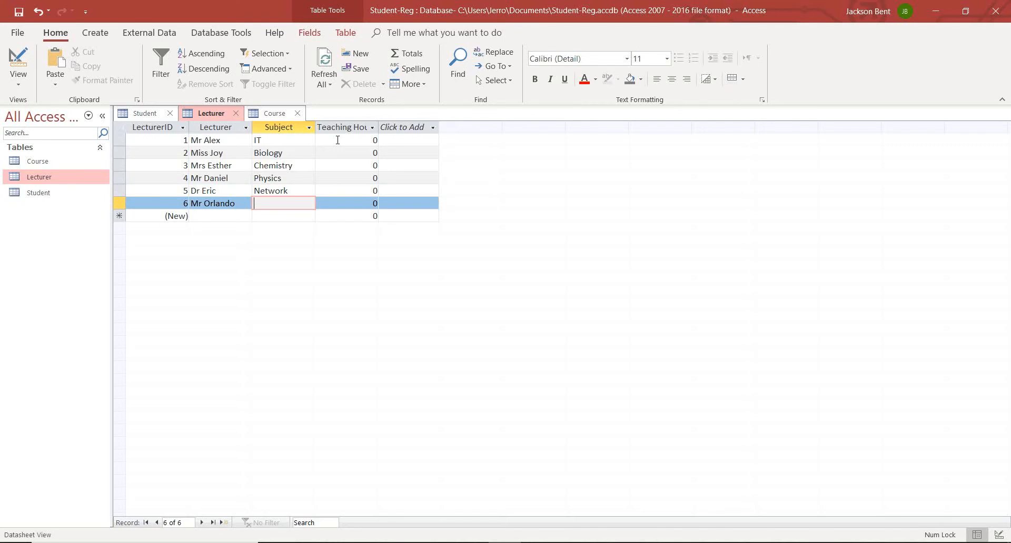
text(Mathe)
key(BackSpace)
text(s)
Step: Set the Teaching Hours of lecturer records 1 to 3 to 2, 2 and 1
click(340, 140)
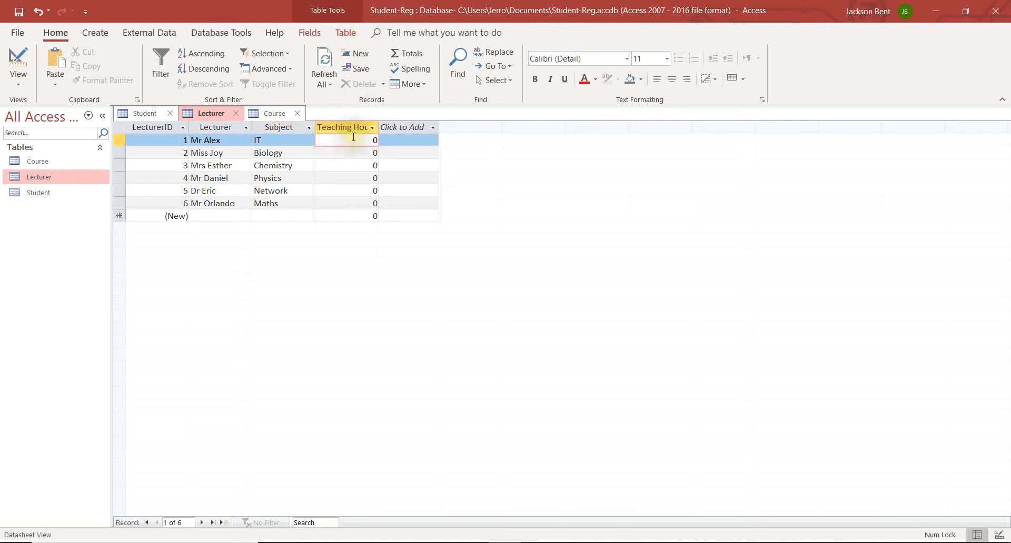
drag(361, 141, 398, 144)
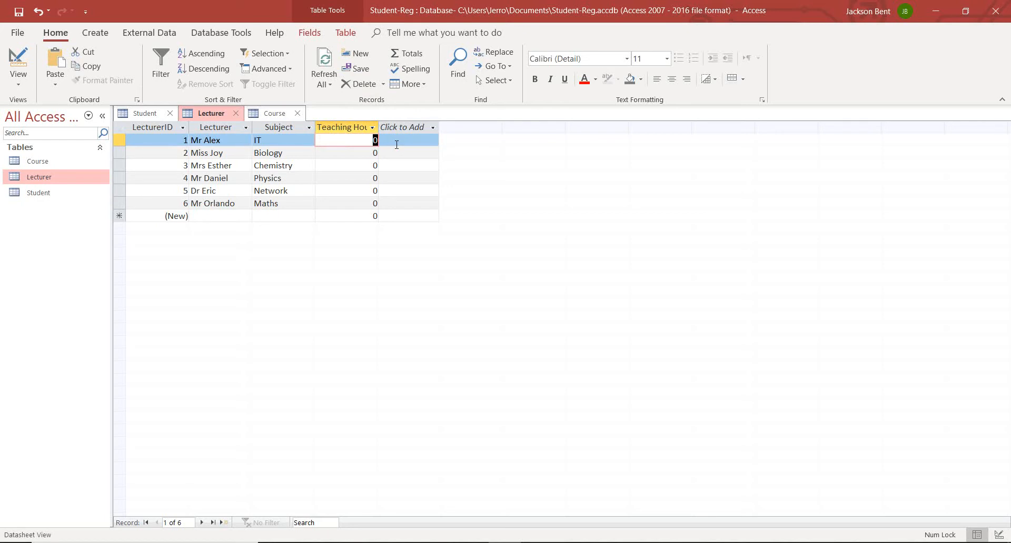
text(2)
key(Down)
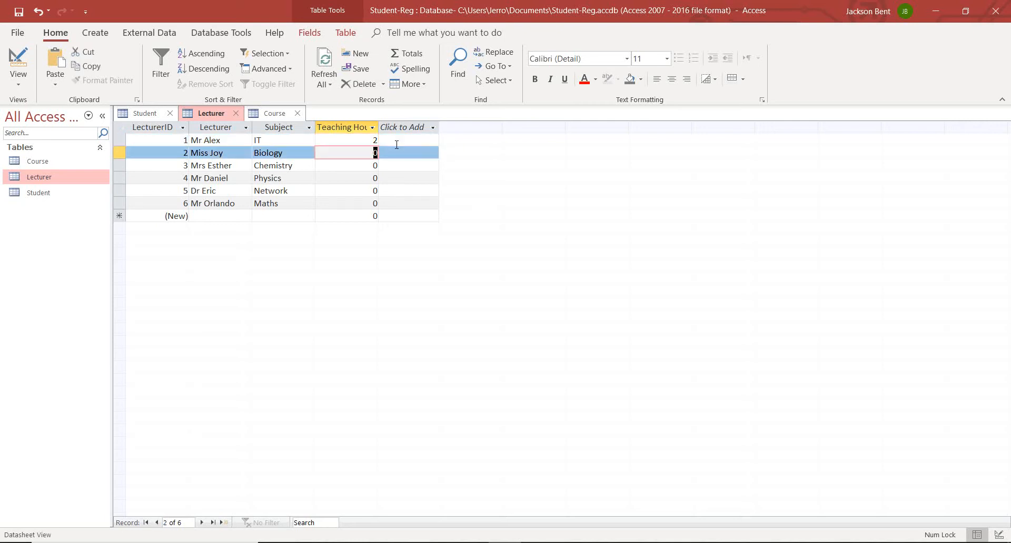
text(2)
key(Down)
text(1)
key(Down)
Step: Set the Teaching Hours of lecturer records 4 to 6 to 3, 1 and 2, and save the Lecturer table
text(3)
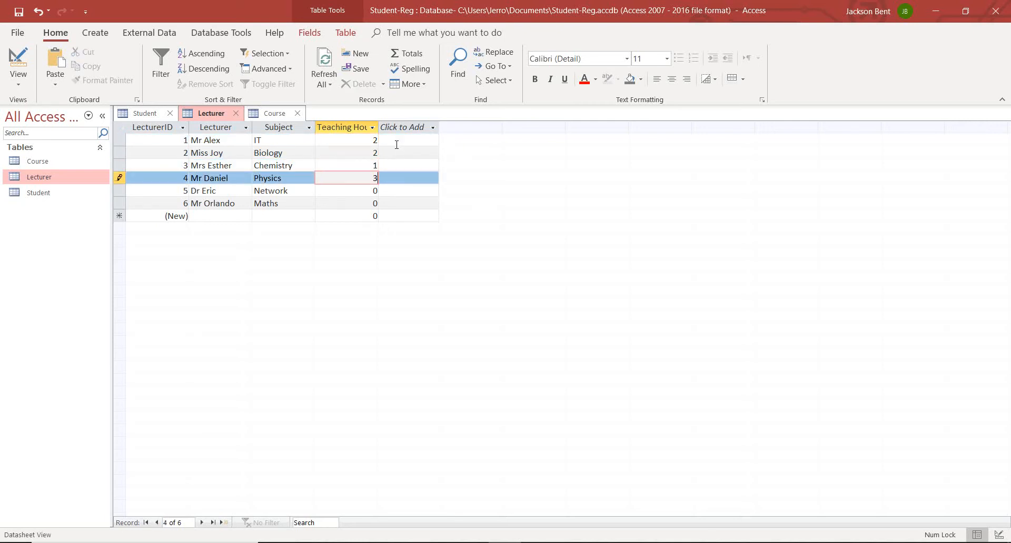
key(Down)
text(1)
key(Down)
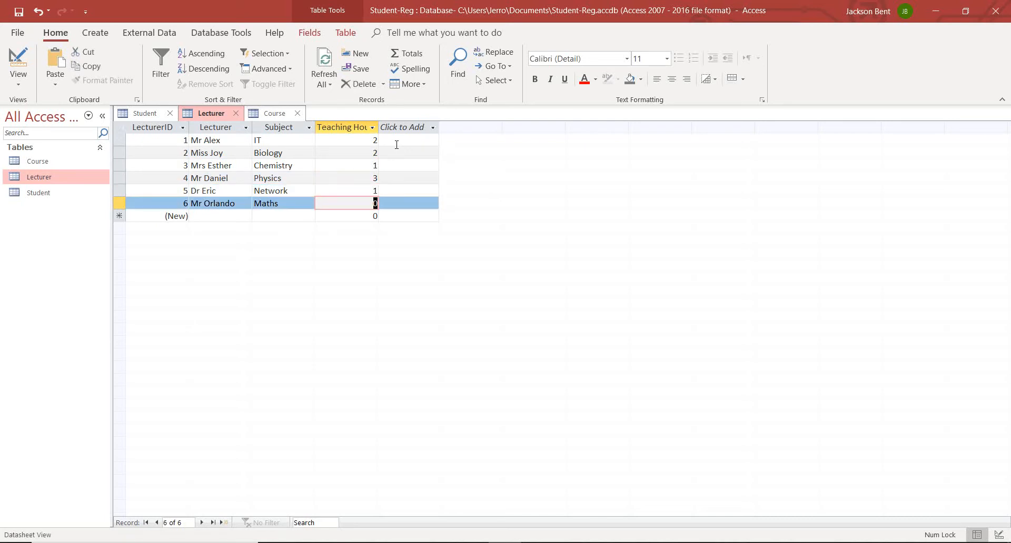
text(2)
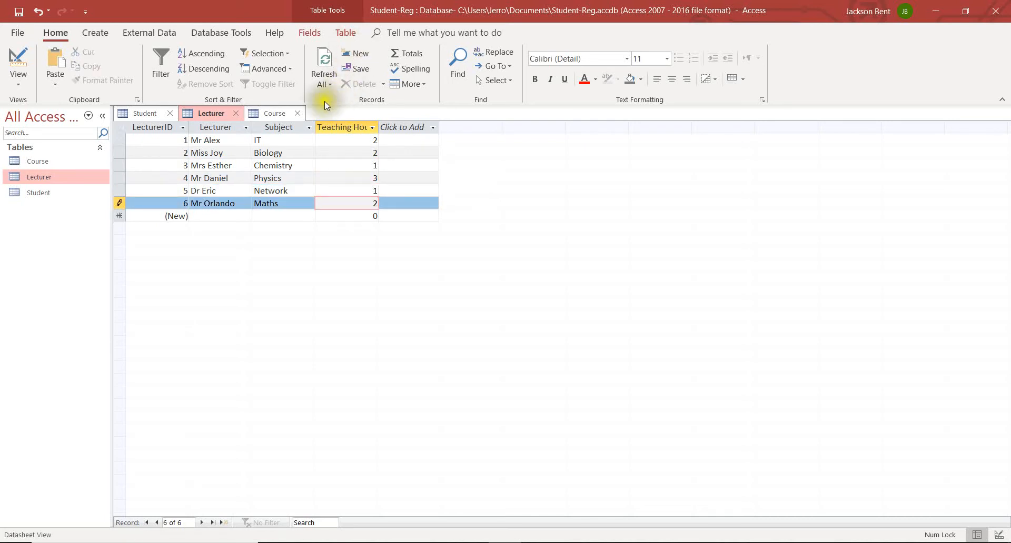
right_click(207, 116)
click(228, 122)
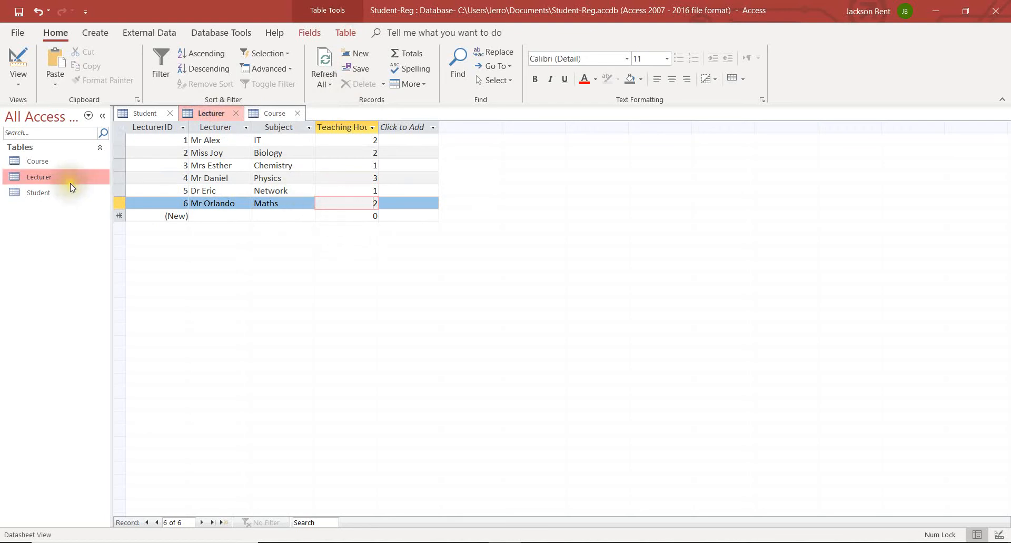
Step: Review the Lecturer table's fields and data types in Design View and return to Datasheet View
right_click(203, 111)
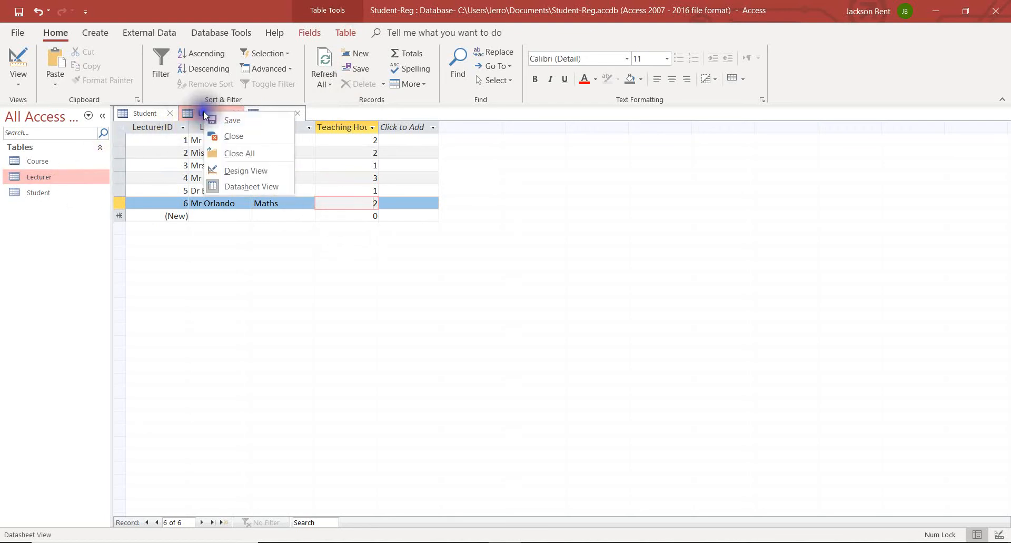
click(268, 169)
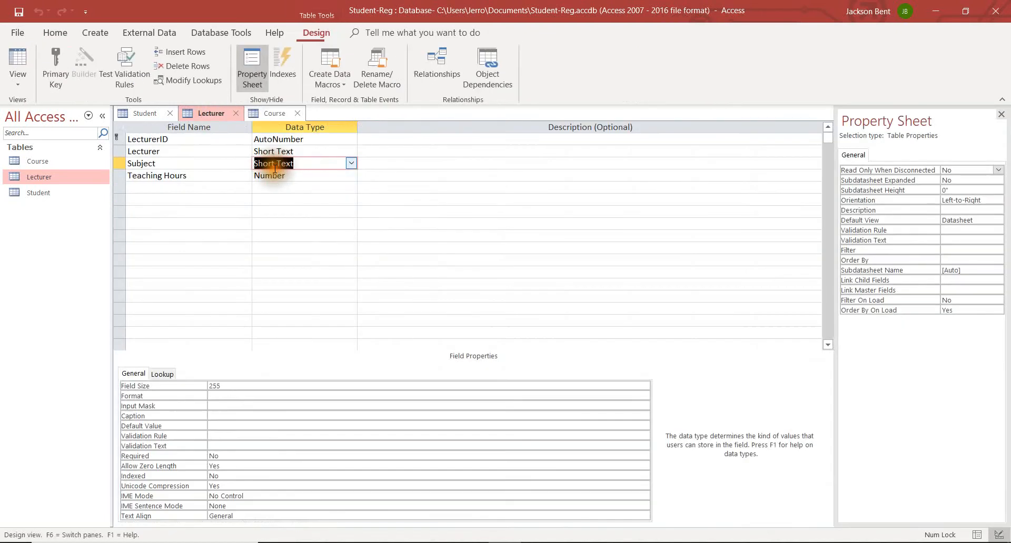
click(212, 165)
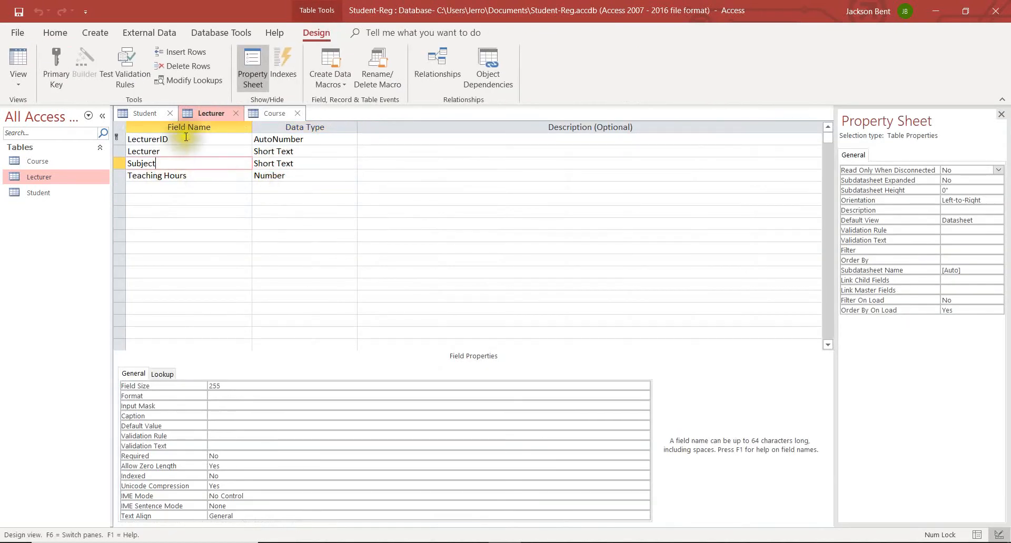
right_click(207, 115)
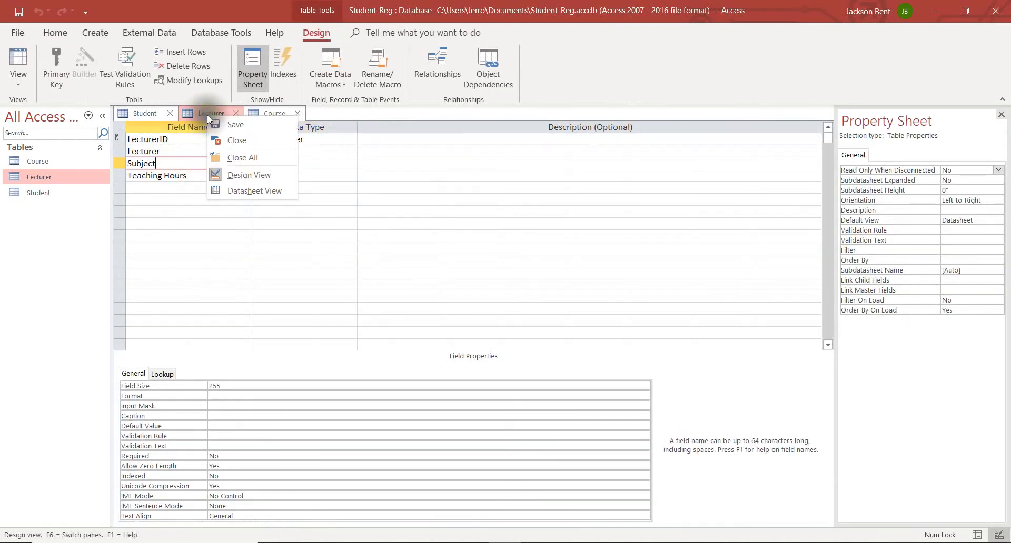
click(251, 190)
Step: Examine the empty Course table, the course list in Word, and the column headings in the Course table.xlsx workbook
double_click(44, 195)
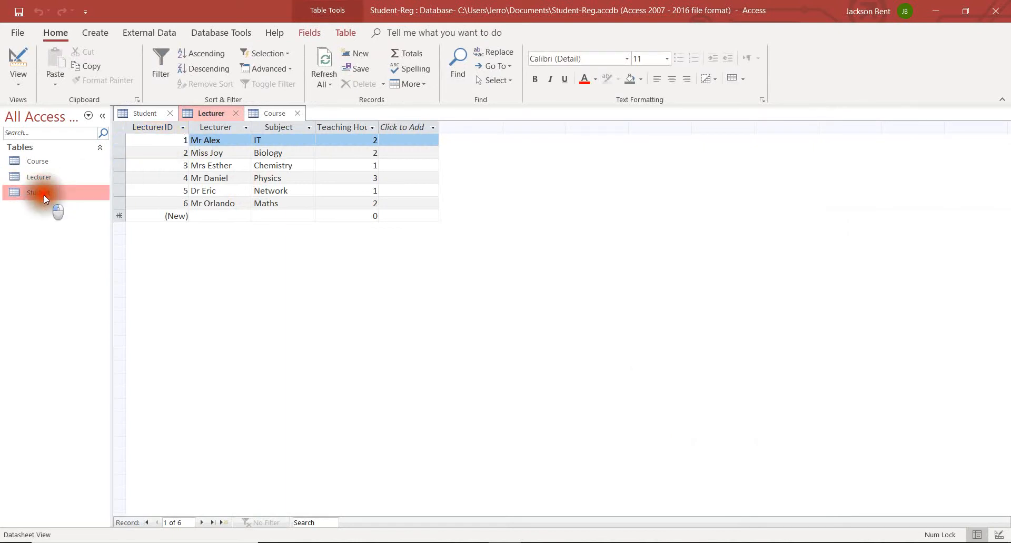
click(204, 115)
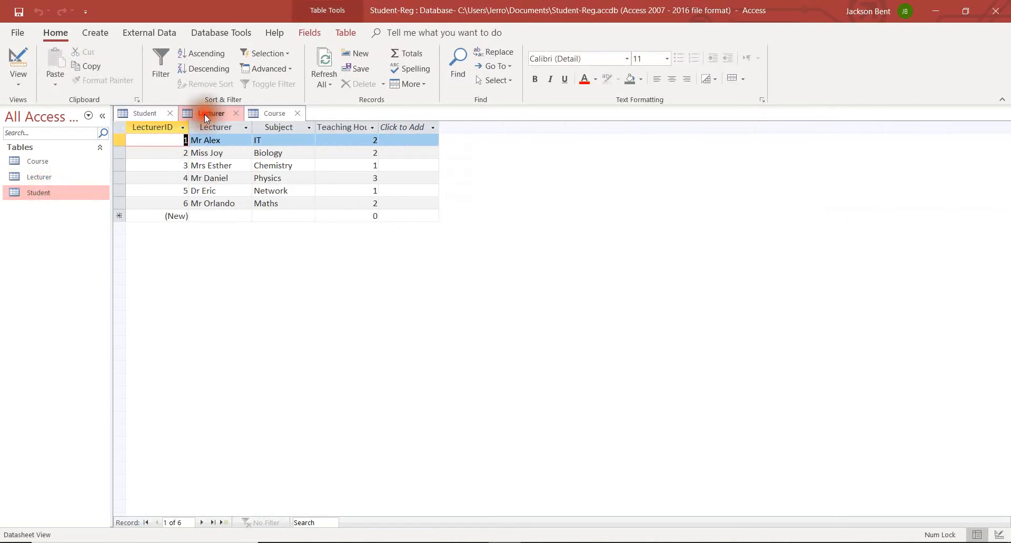
click(273, 114)
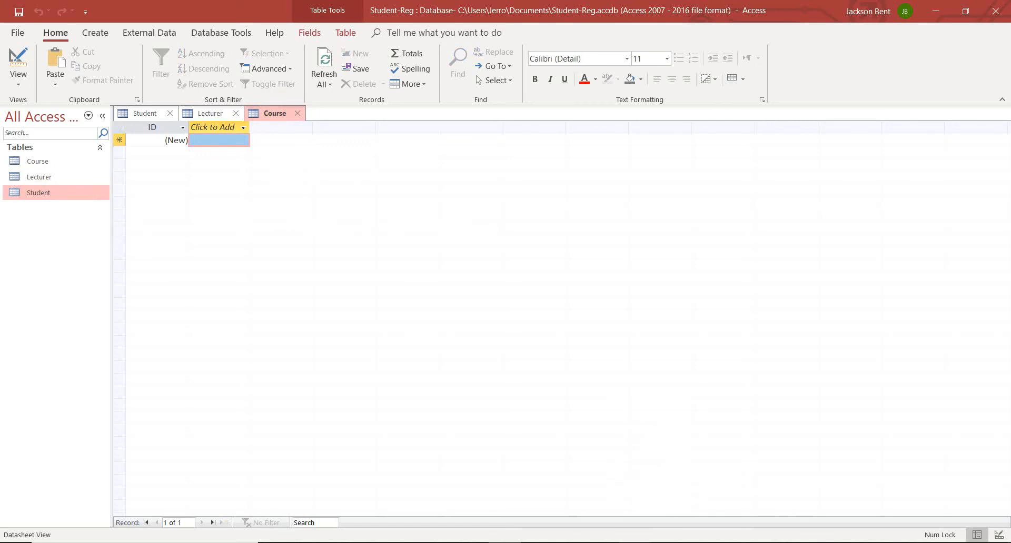
click(634, 542)
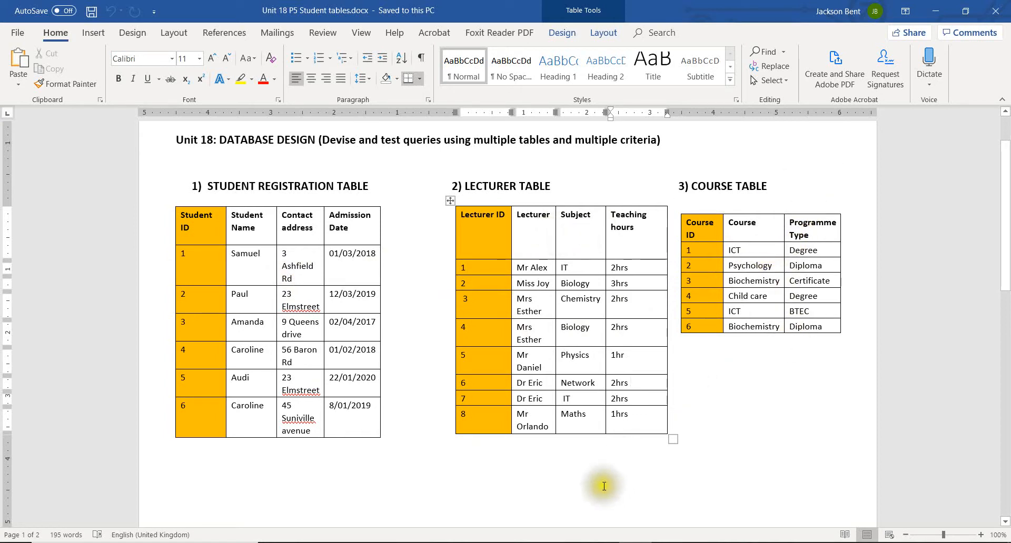
click(540, 521)
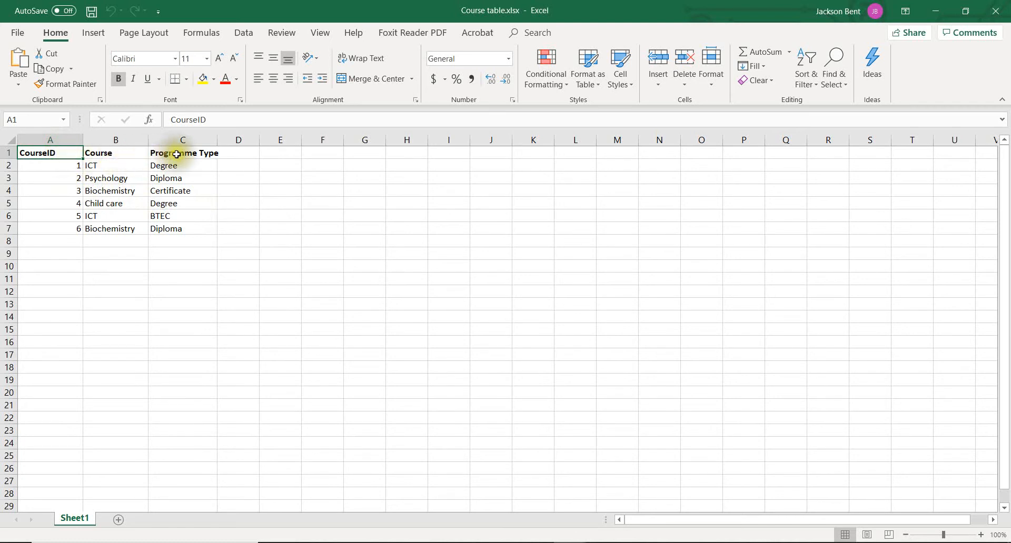
click(138, 156)
click(184, 156)
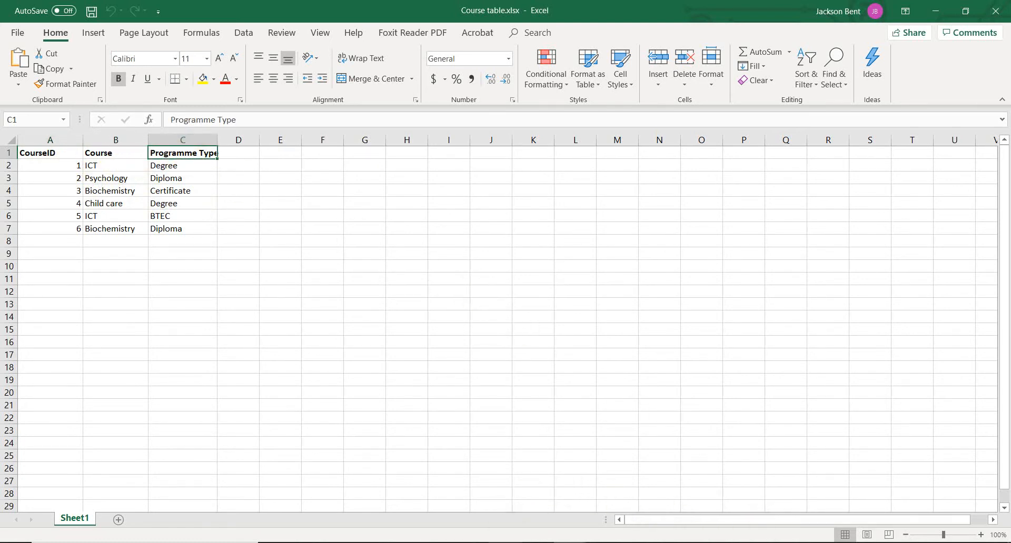
Step: Switch back to Access and close the empty Course table
click(509, 542)
click(42, 167)
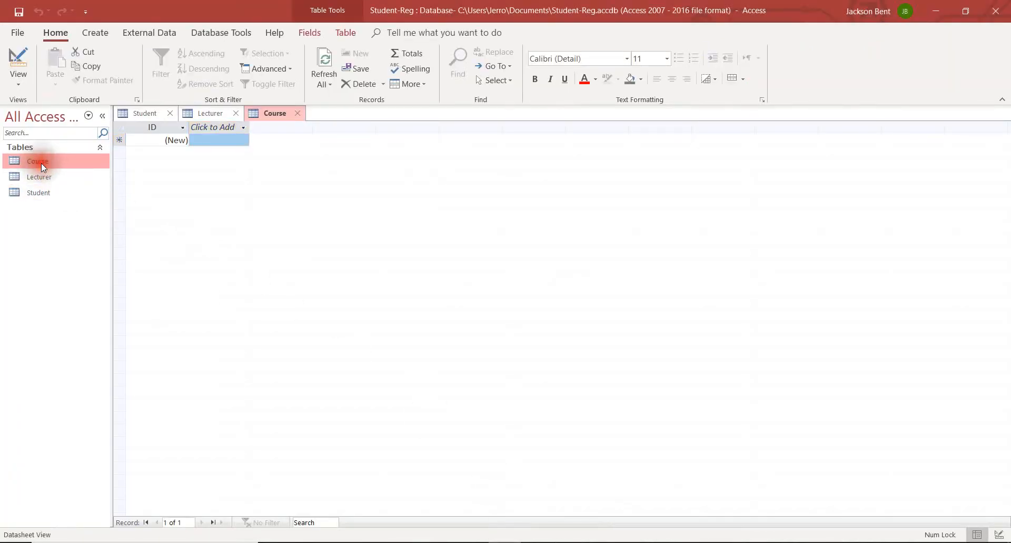
click(206, 115)
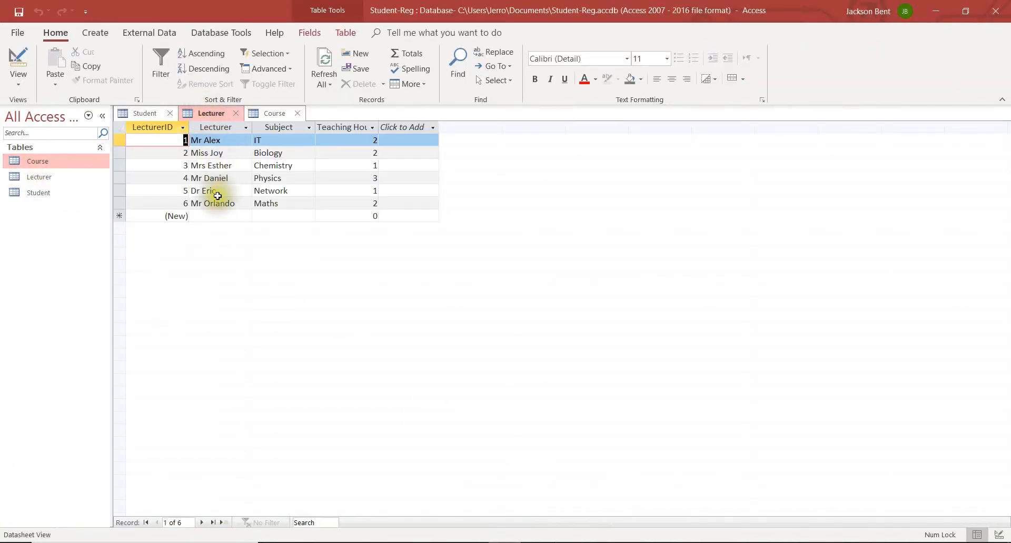
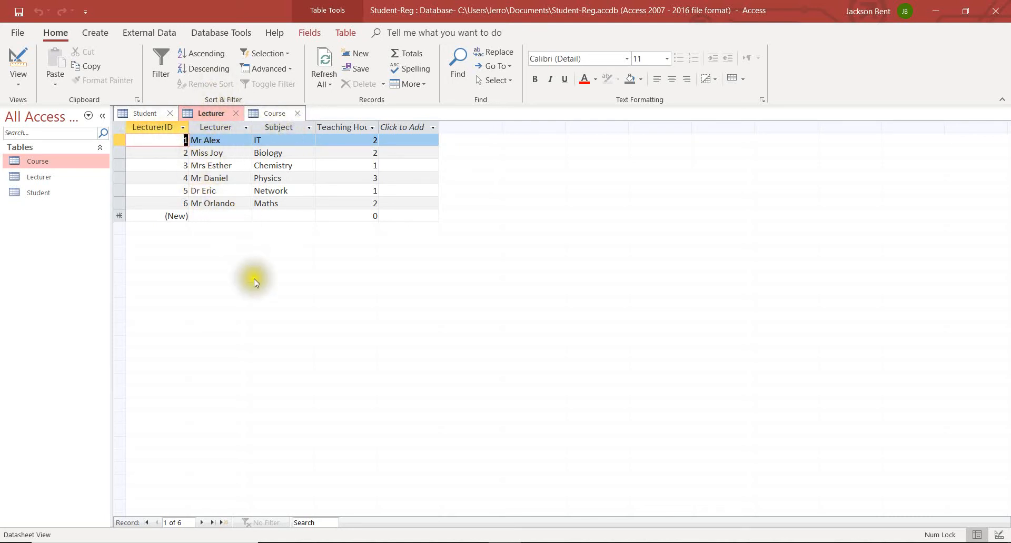
click(266, 118)
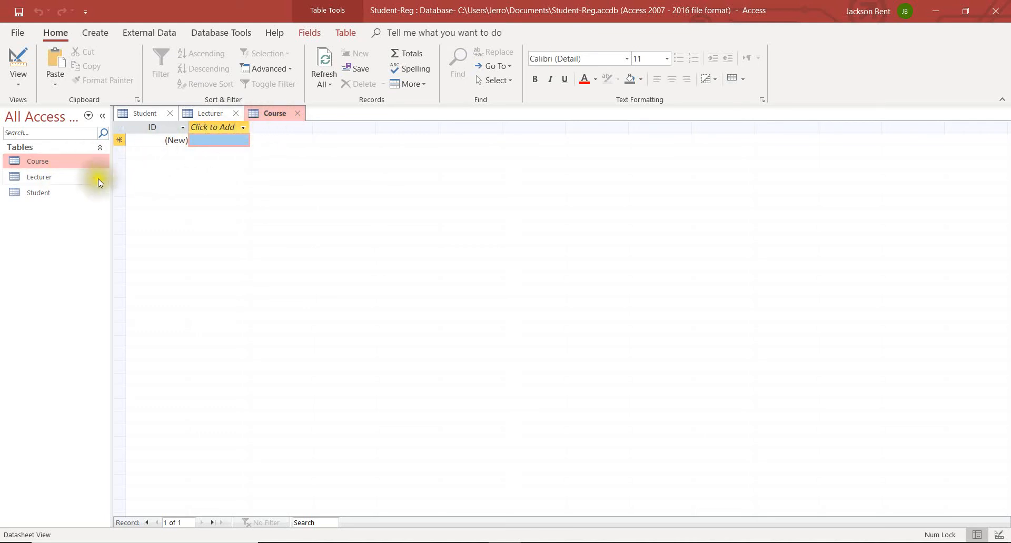
click(60, 162)
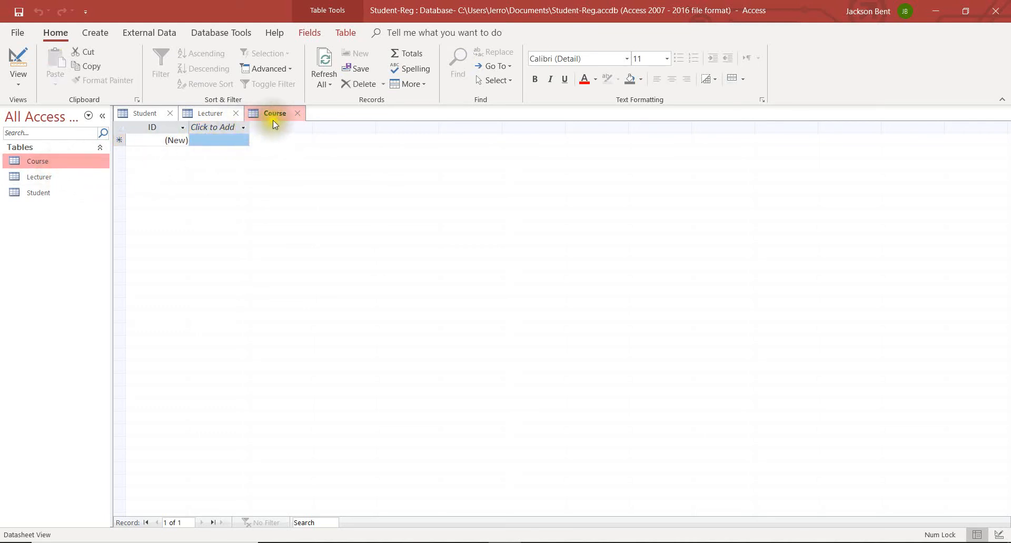
click(298, 115)
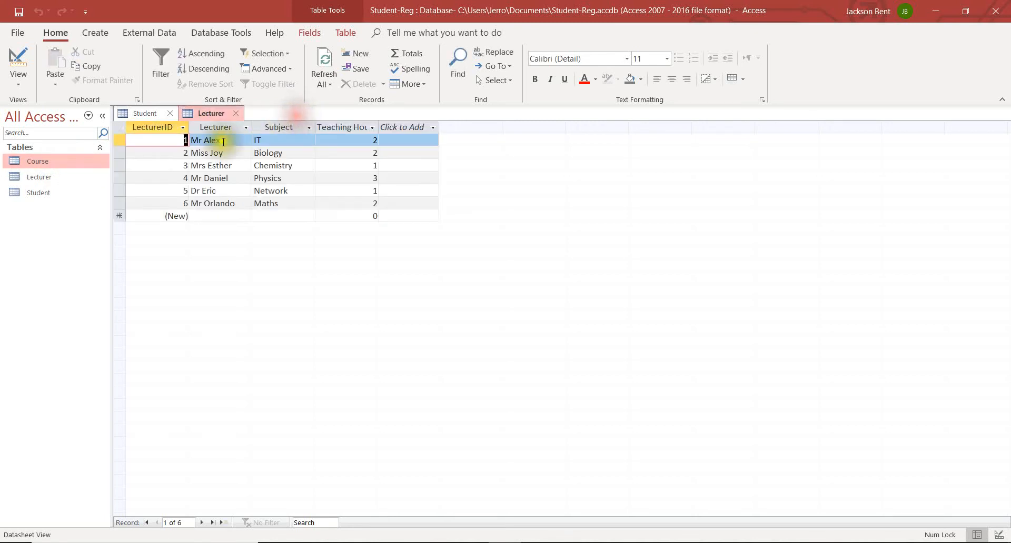
Step: Delete the empty Course table from the database
right_click(58, 162)
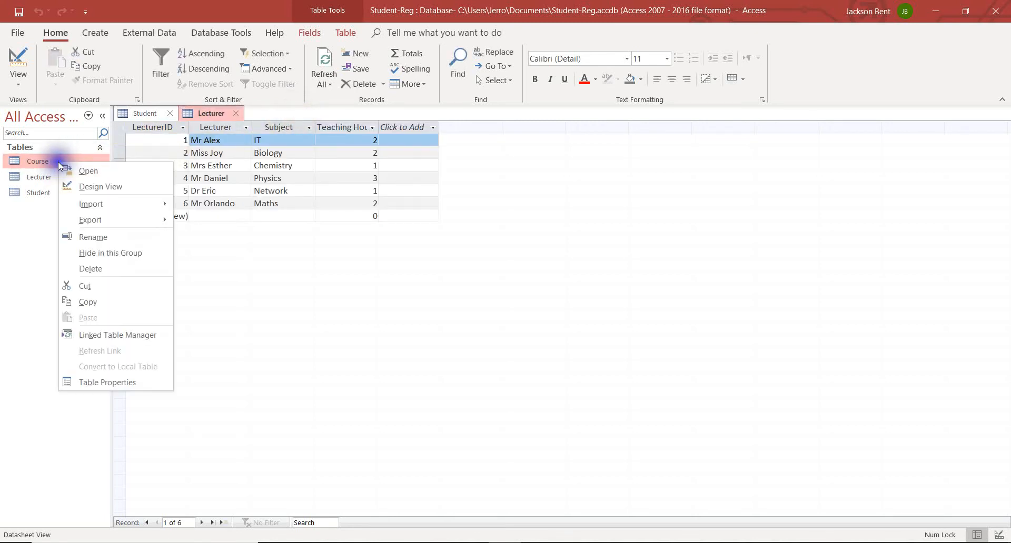
click(126, 271)
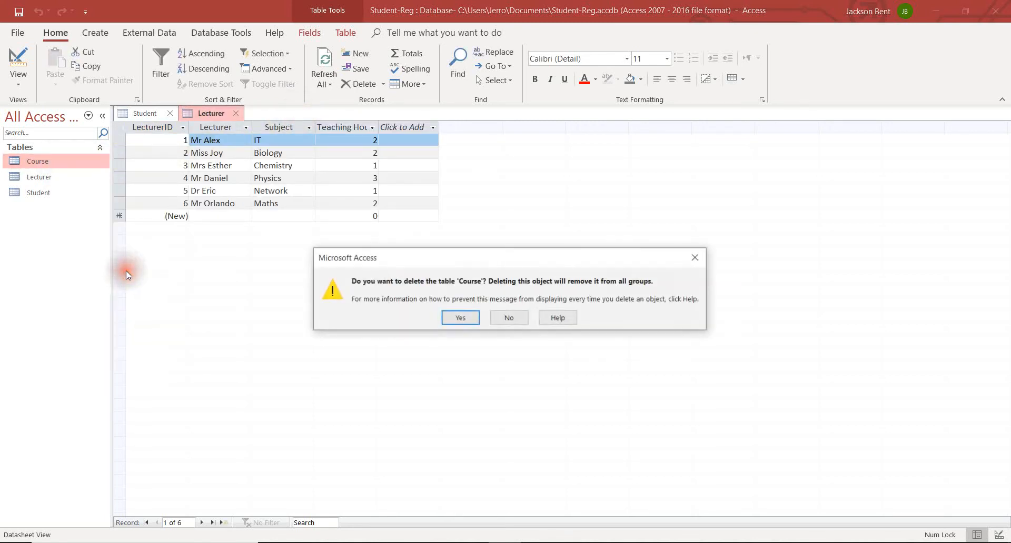
click(472, 319)
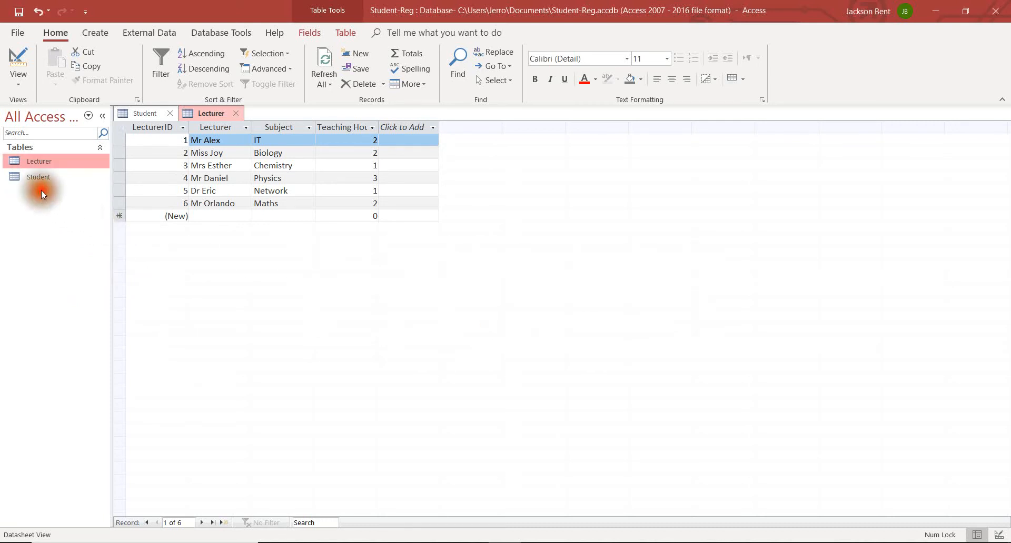
click(42, 178)
click(49, 162)
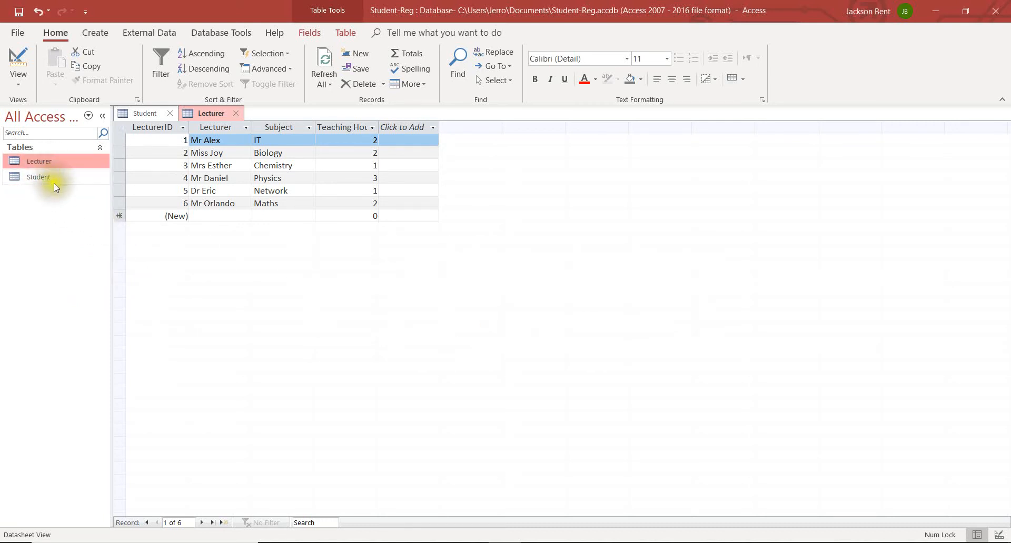
click(54, 181)
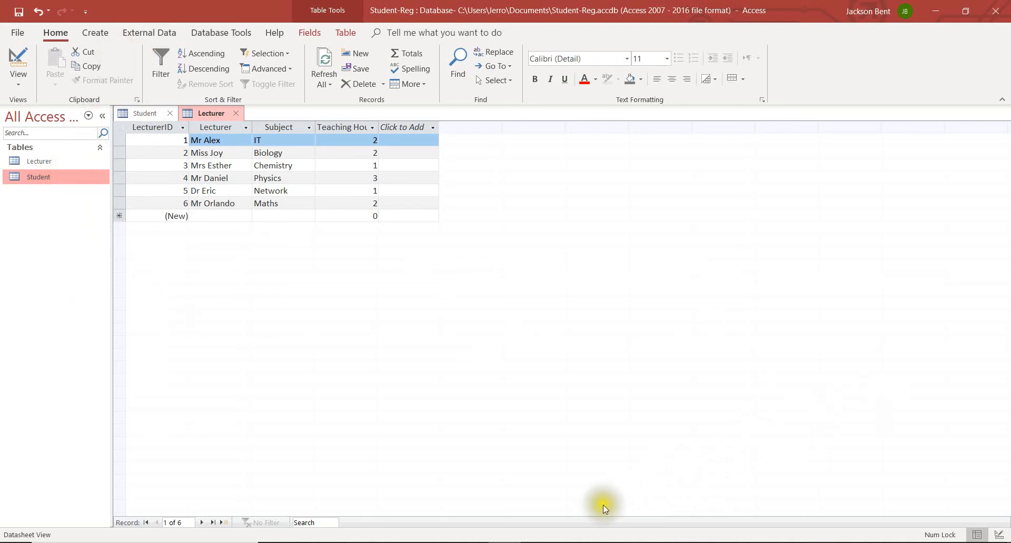
Step: Compare the column headings in the Course table.xlsx workbook with those of the course table in the Word document
click(519, 507)
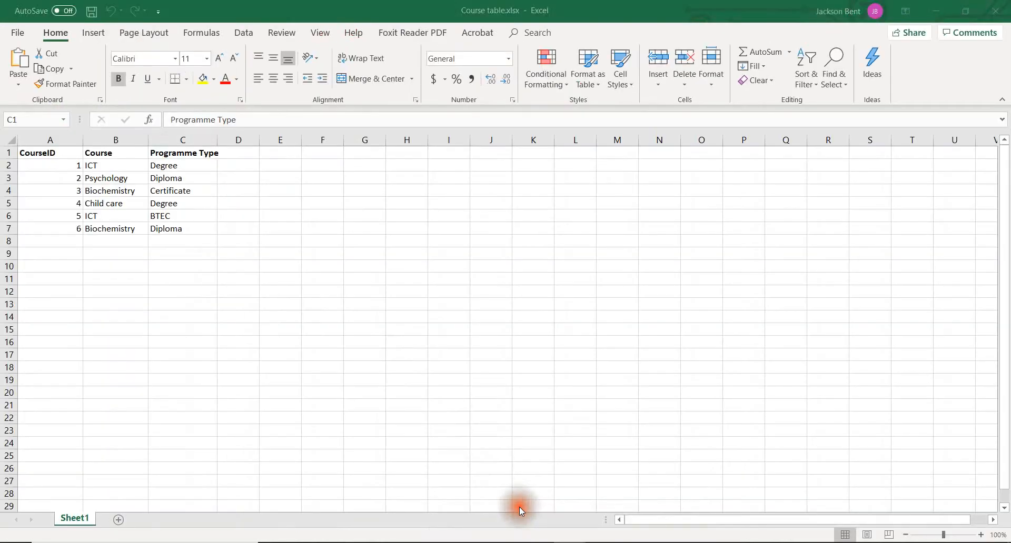
click(70, 152)
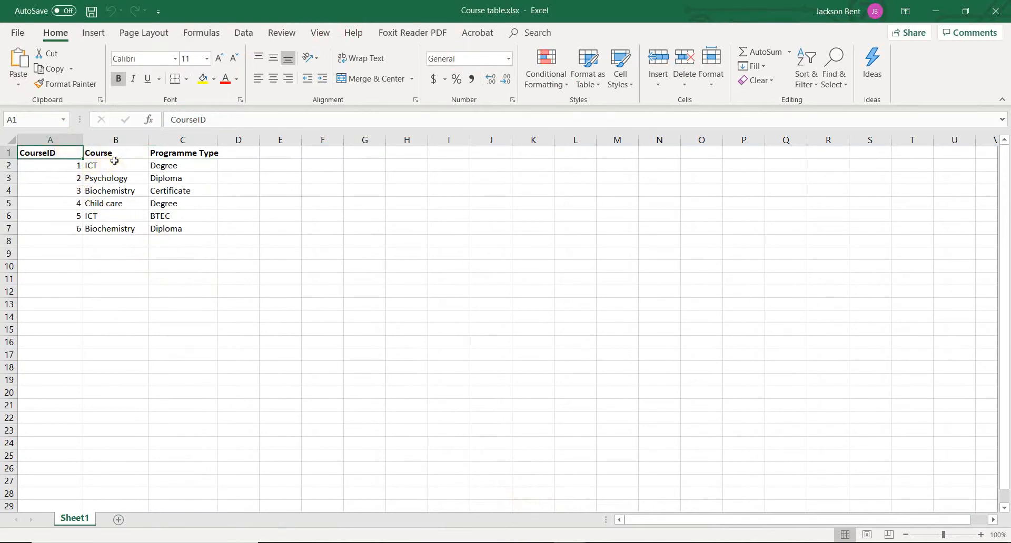
click(634, 542)
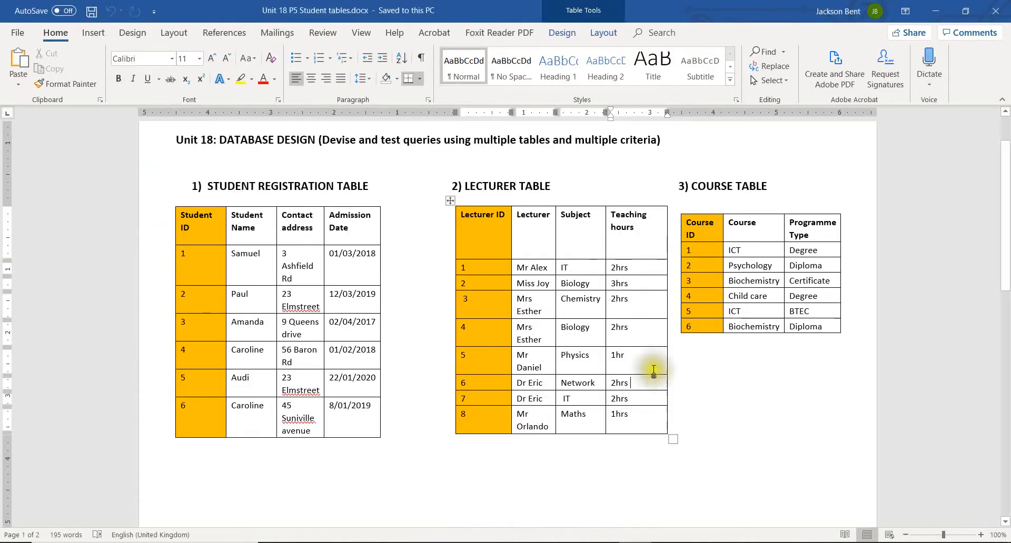
click(769, 226)
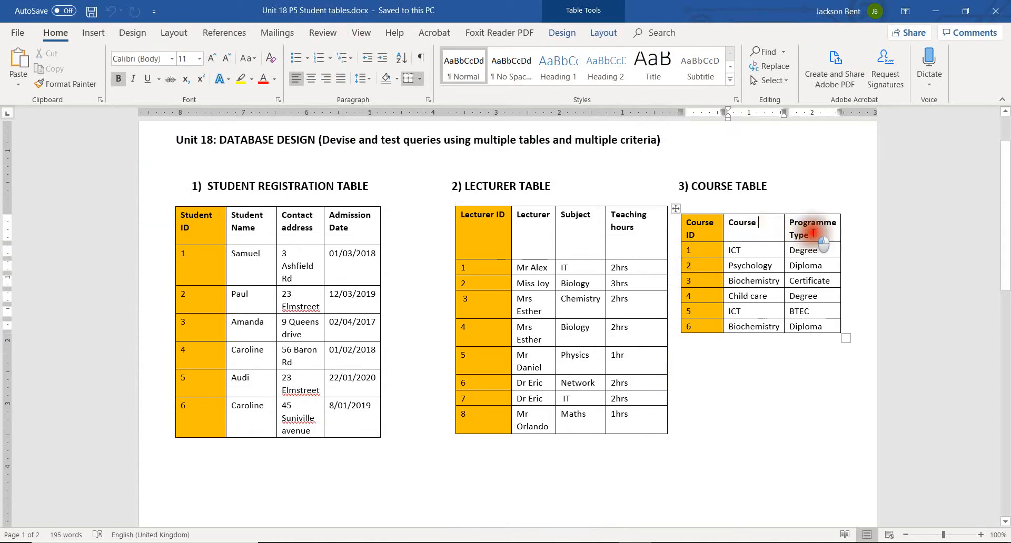
click(813, 233)
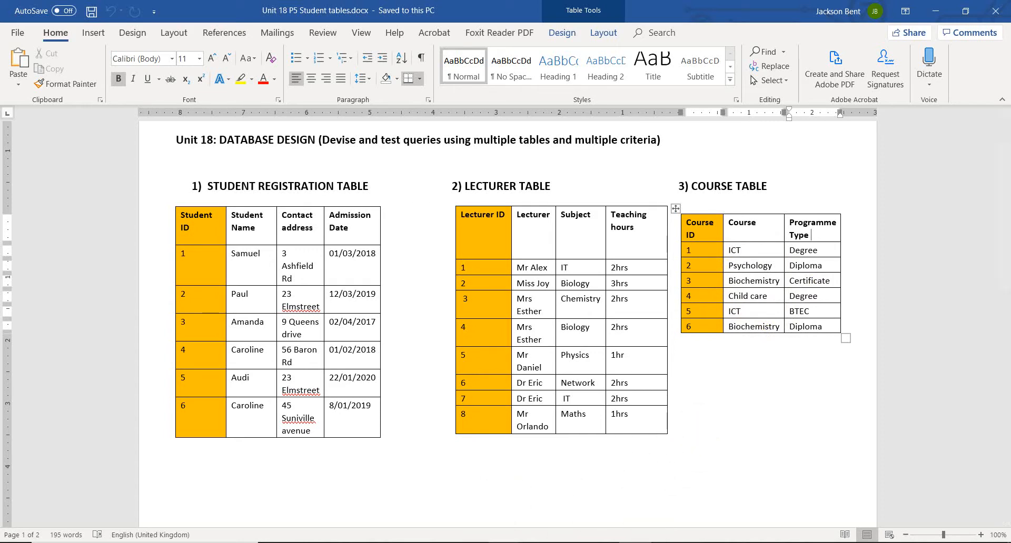
Step: Switch back to Access and start importing external data from an Excel file
click(499, 542)
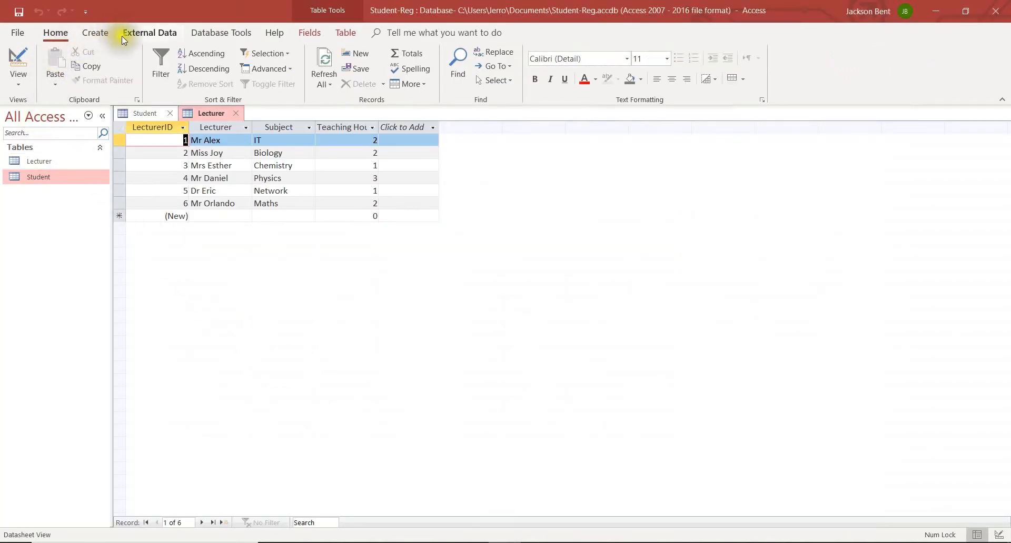
click(137, 32)
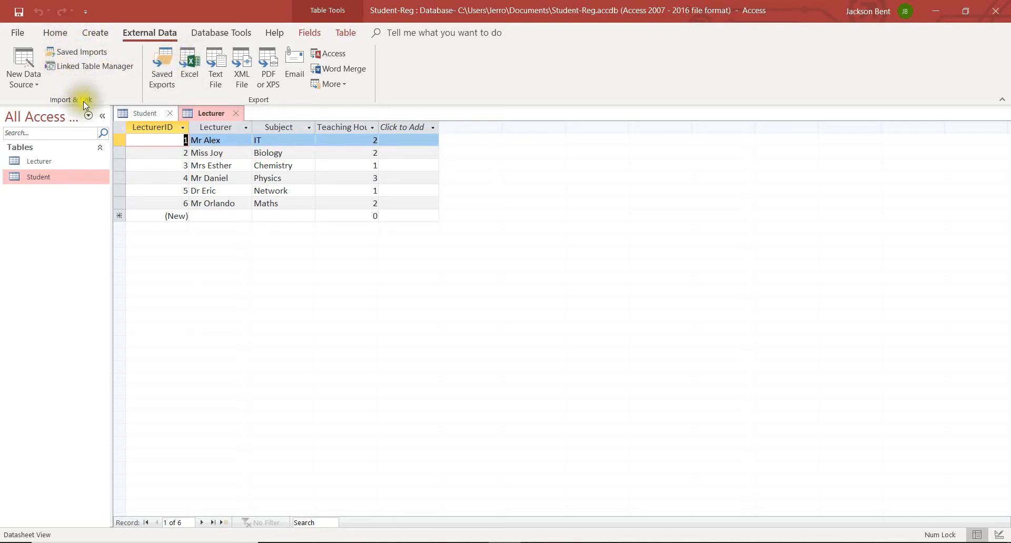
click(20, 68)
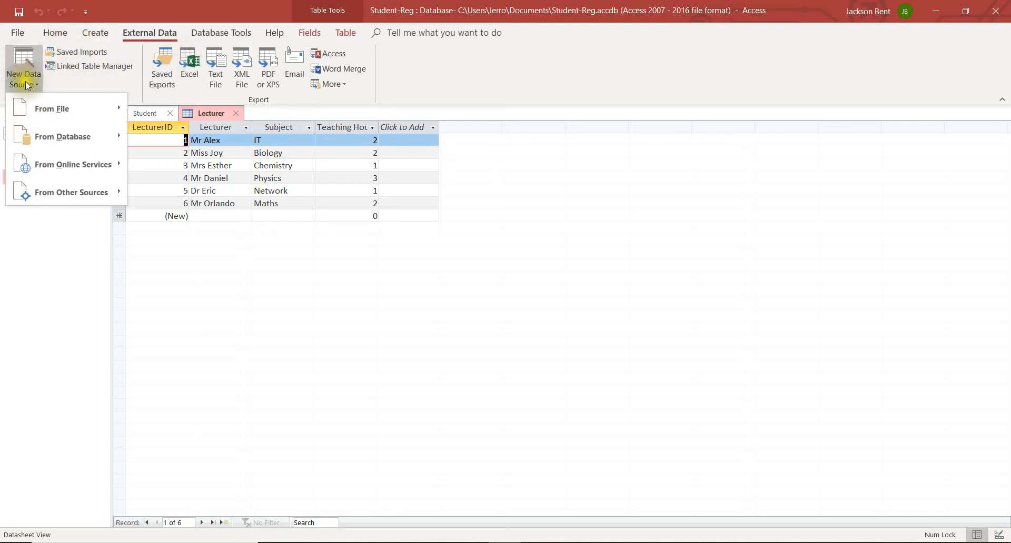
mouse_move(36, 108)
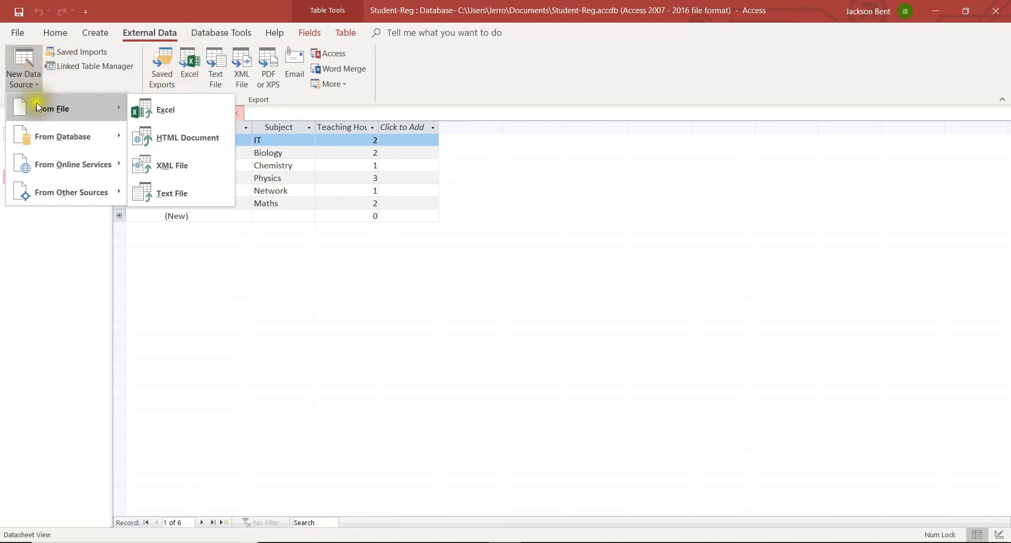
click(153, 112)
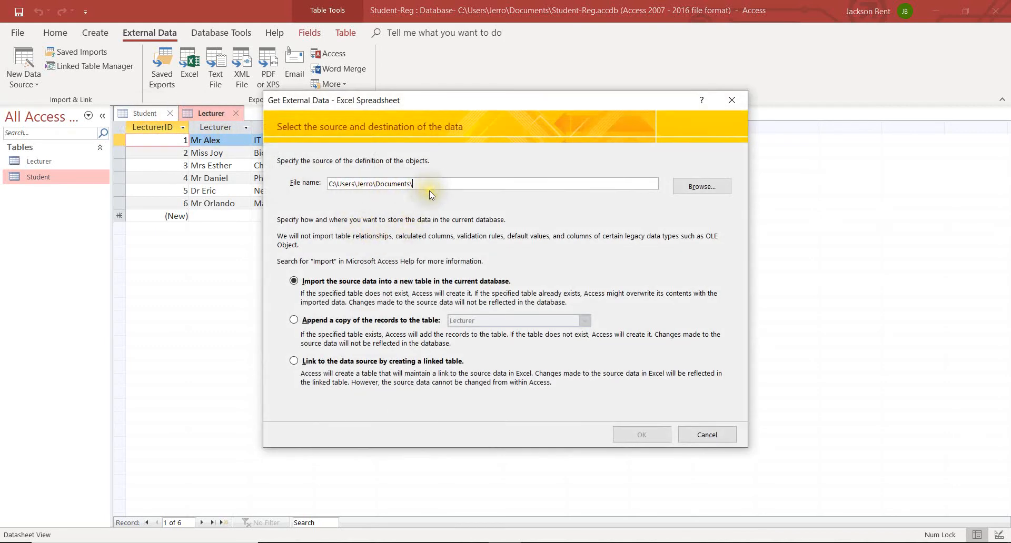
Step: Choose Course table.xlsx as the import source from Resources - Stanmore > Unit 18 Database > 3rd Term lessons > 3rd Term resources on the USB drive
click(706, 188)
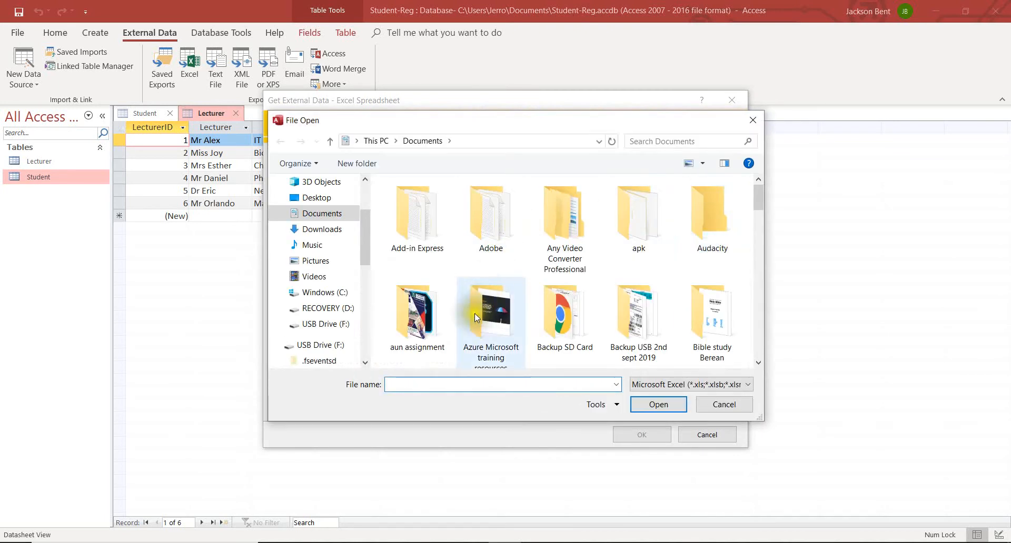
drag(364, 254, 367, 327)
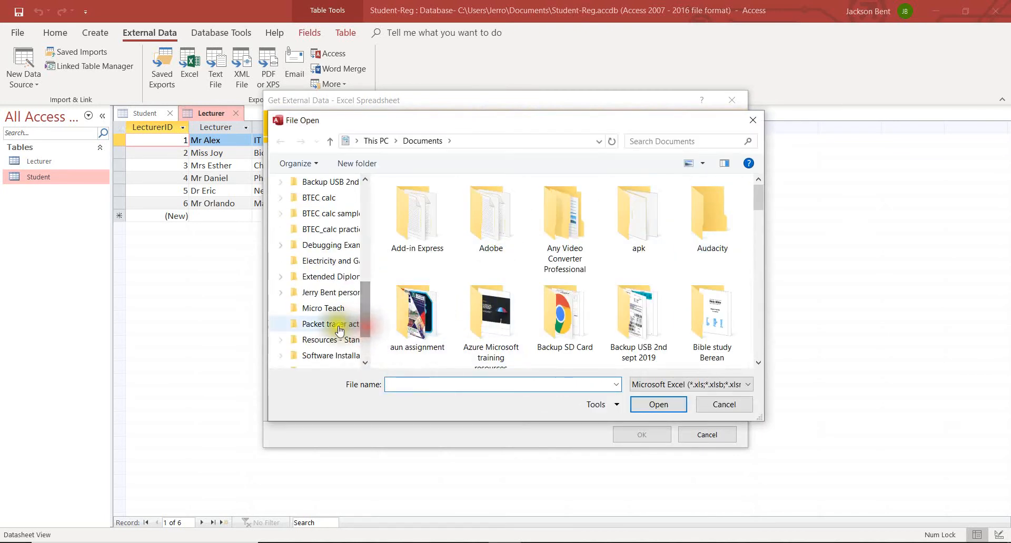
click(337, 342)
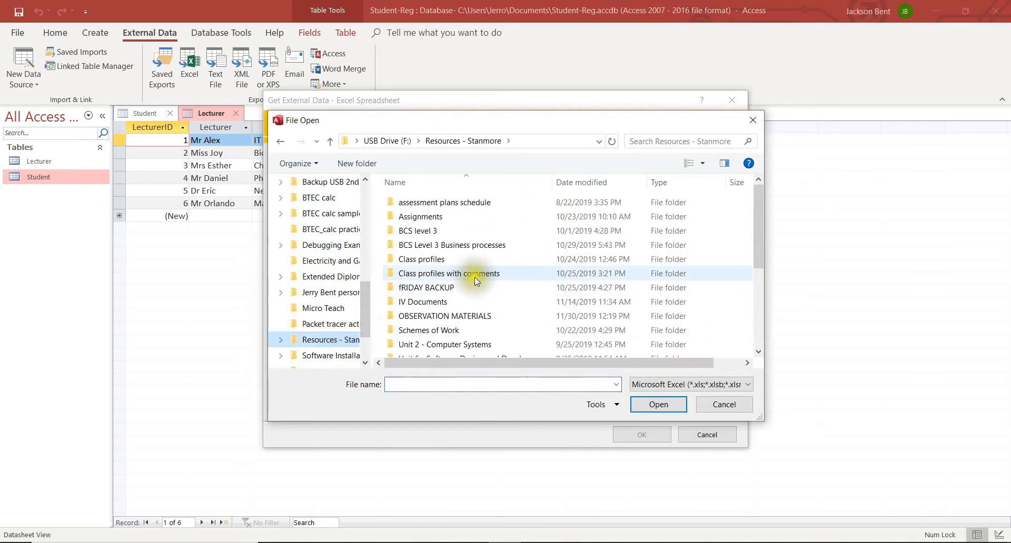
scroll(468, 286, down, 4)
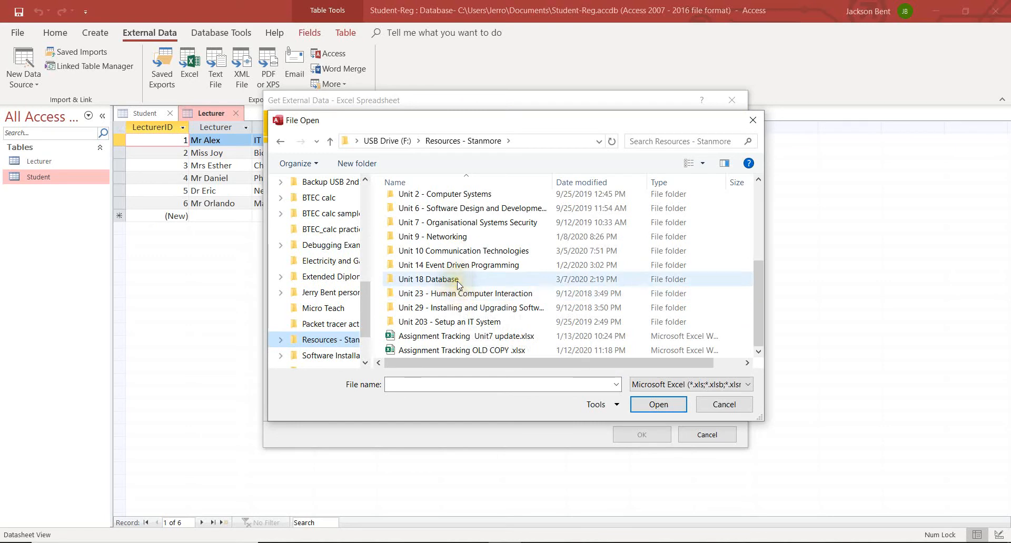
double_click(457, 280)
double_click(442, 203)
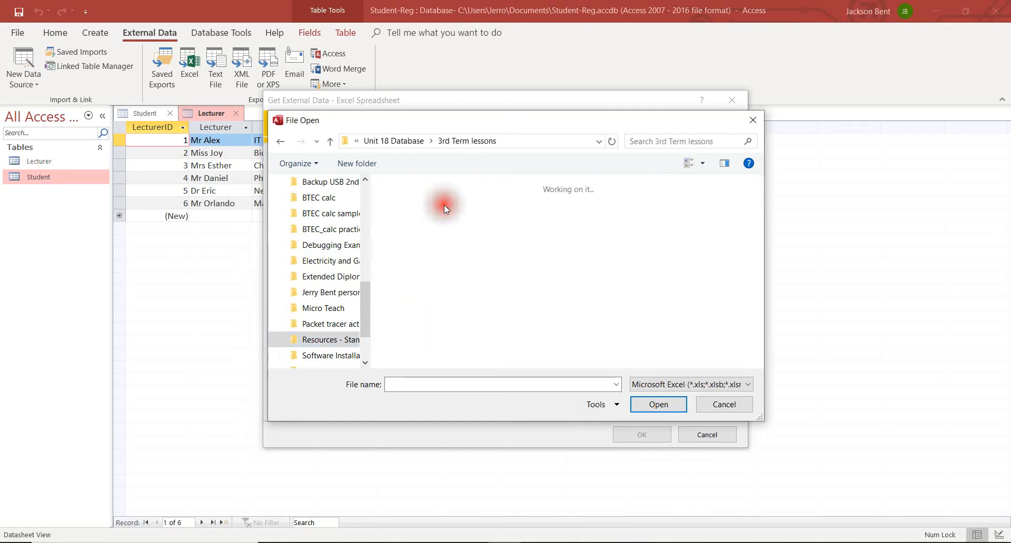
click(445, 208)
double_click(445, 208)
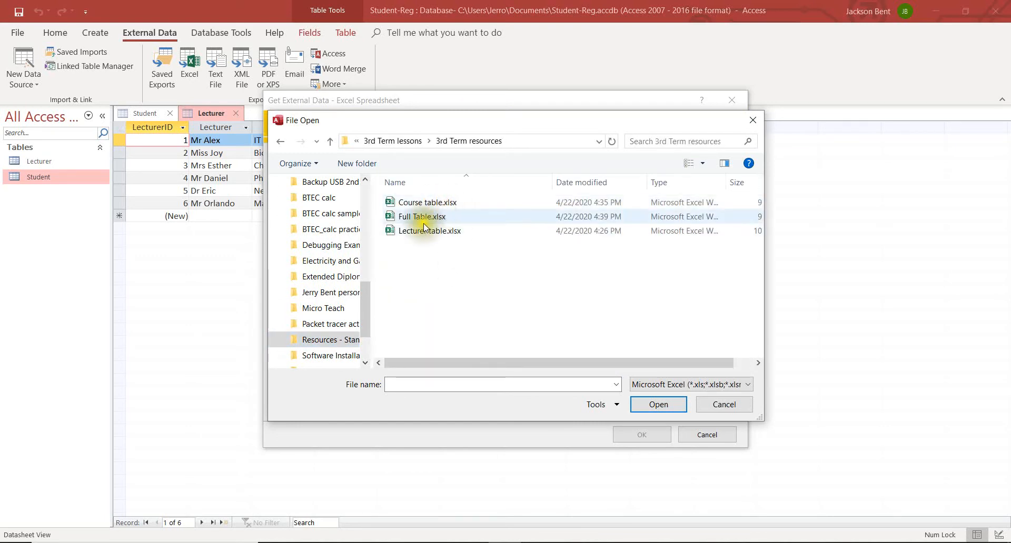
click(451, 205)
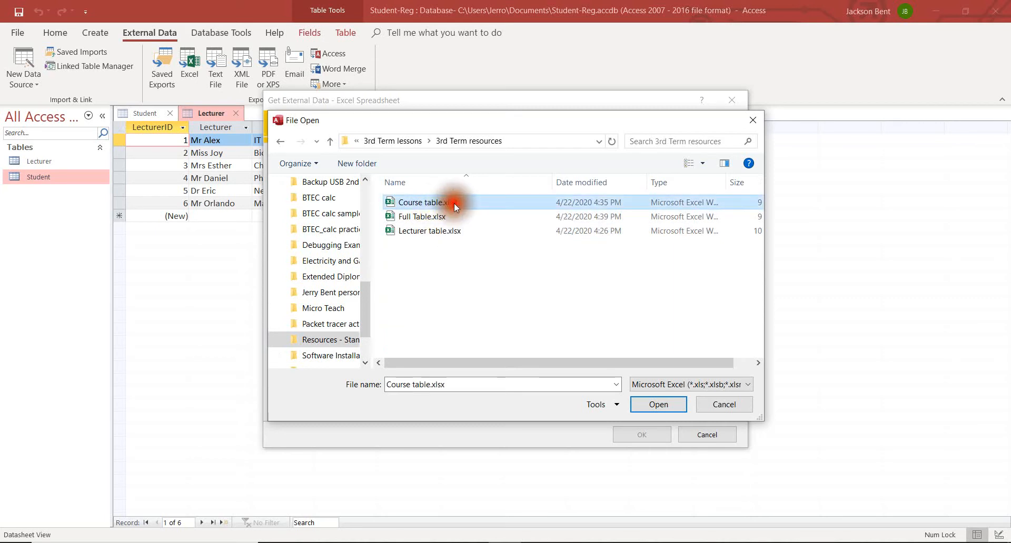
click(655, 401)
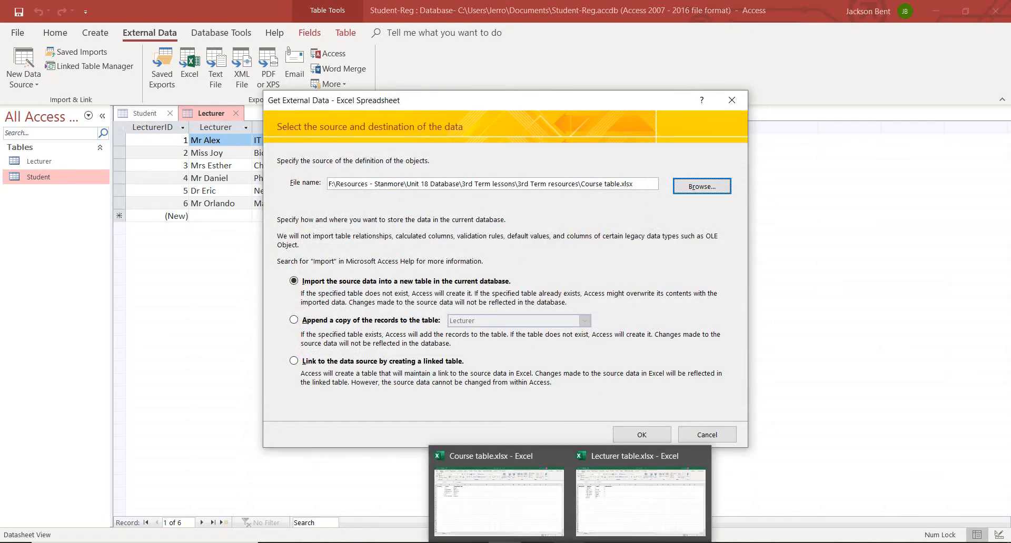
Step: Browse for the import source again and reselect Course table.xlsx in the 3rd Term resources folder
mouse_move(634, 542)
mouse_move(660, 528)
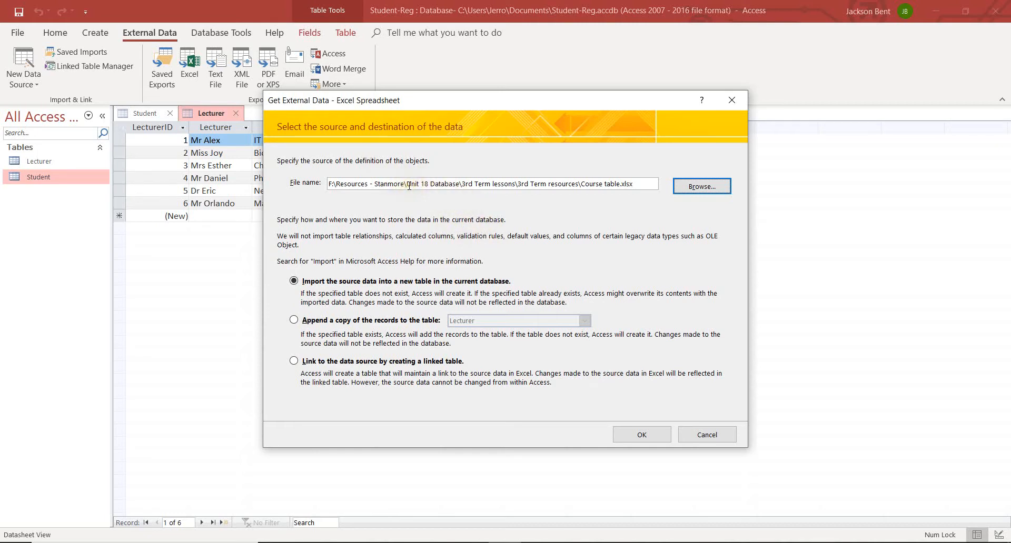
click(690, 188)
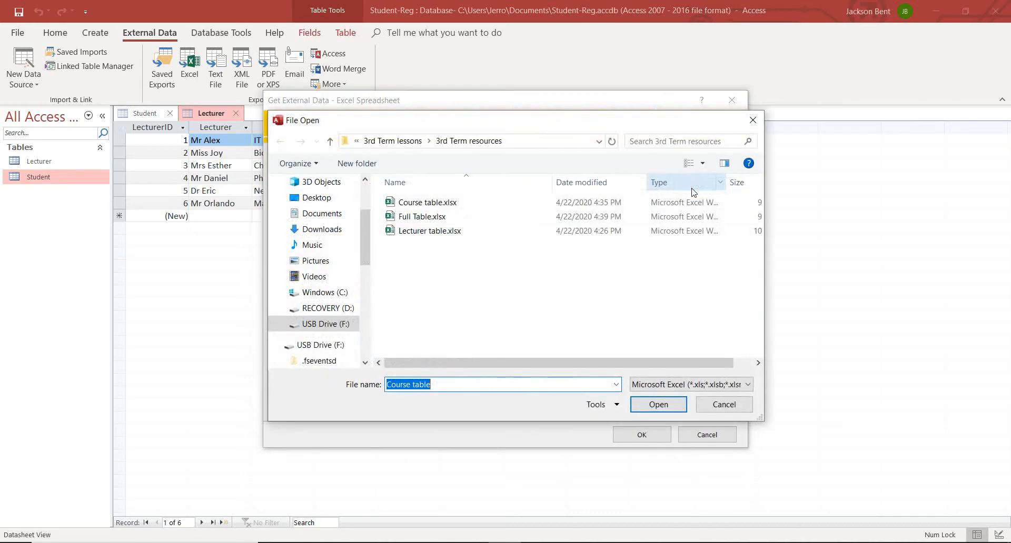
click(402, 202)
click(640, 409)
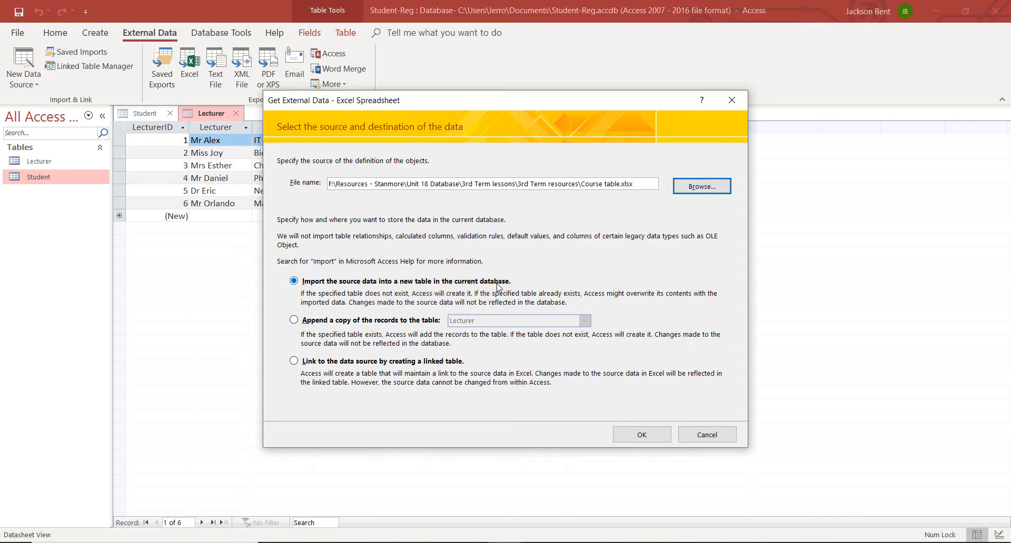
click(322, 322)
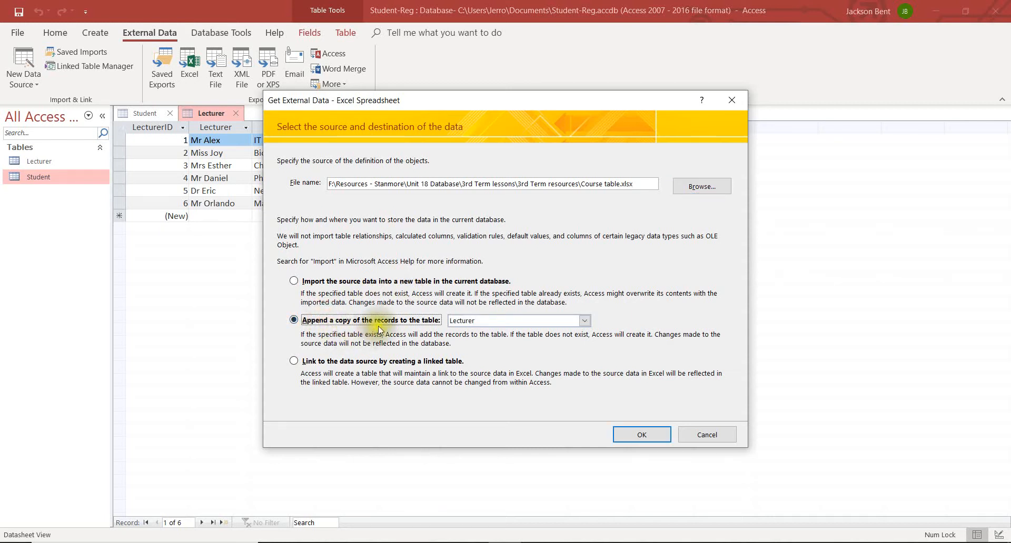
click(584, 321)
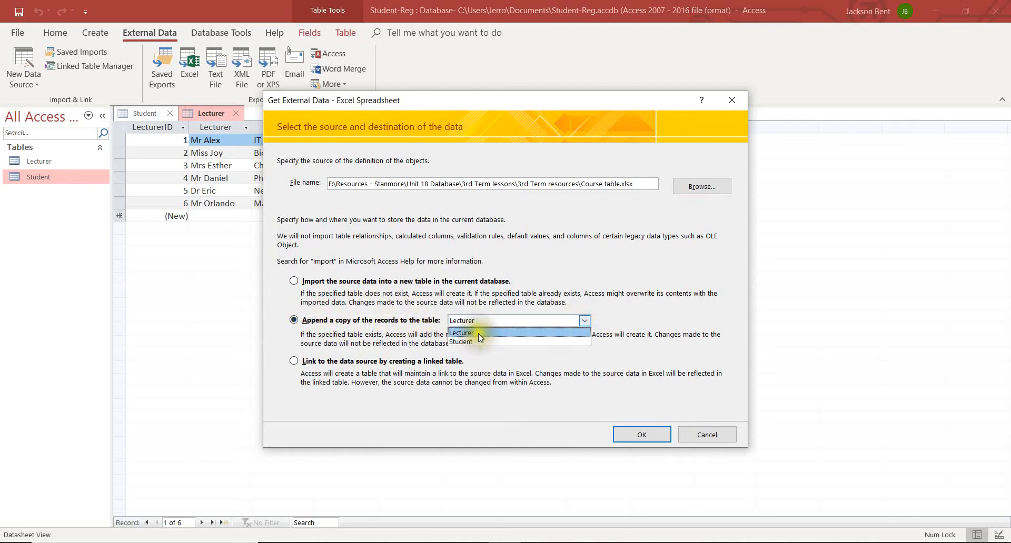
click(513, 304)
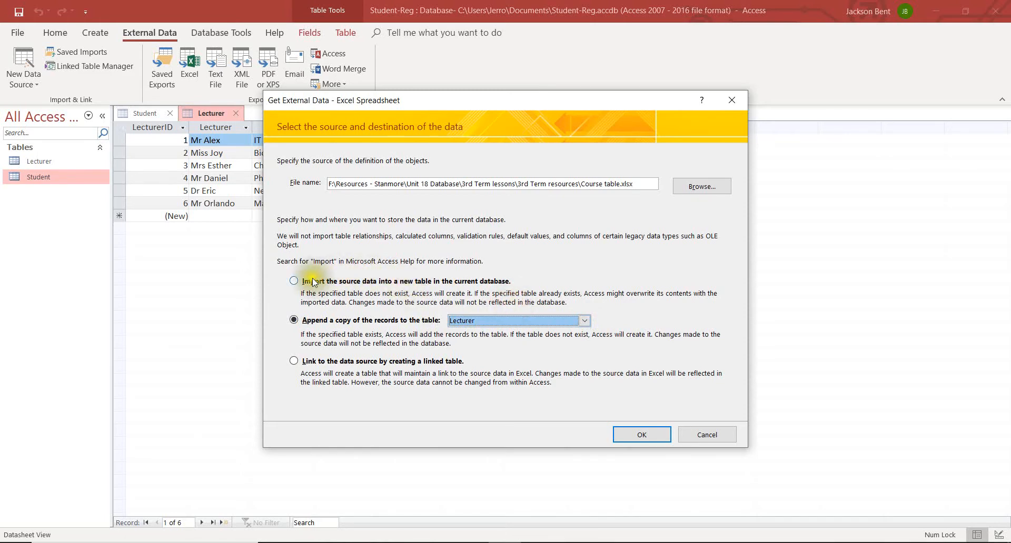
Step: Set the import to store the source data in a new table in the current database and open the Import Spreadsheet Wizard
click(296, 282)
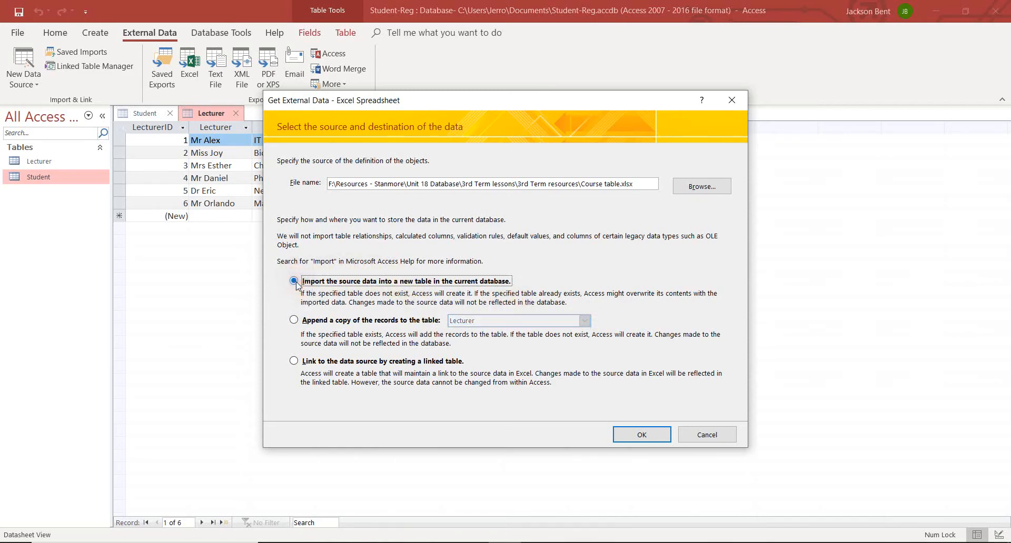
click(653, 433)
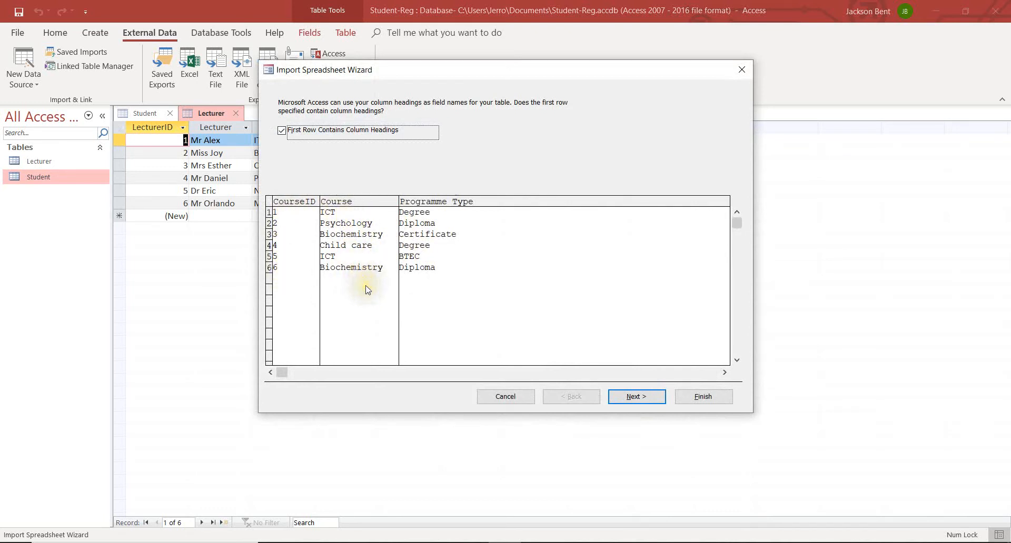
Step: Switch to the Course table.xlsx workbook in Excel to check its heading row against the wizard's column headings
mouse_move(635, 541)
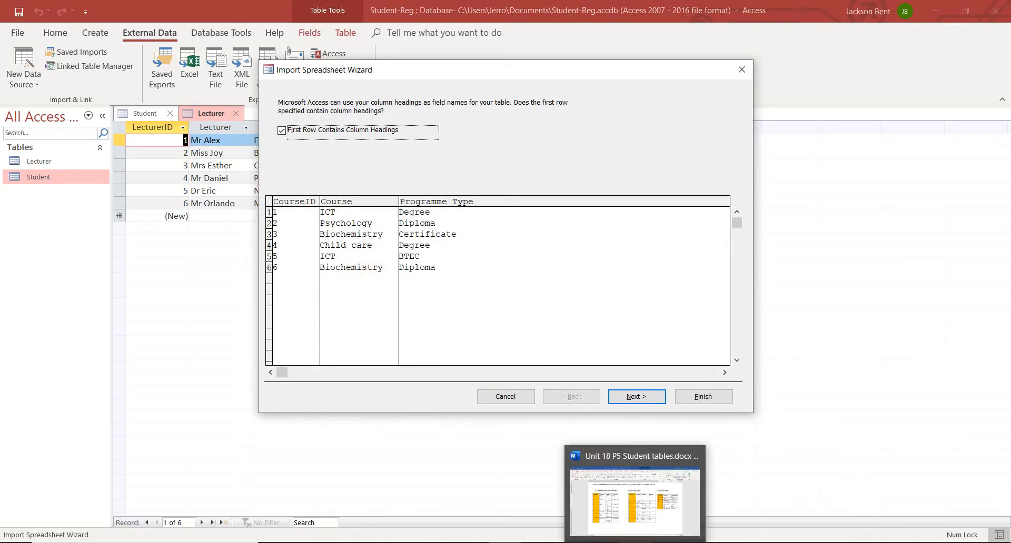
mouse_move(678, 511)
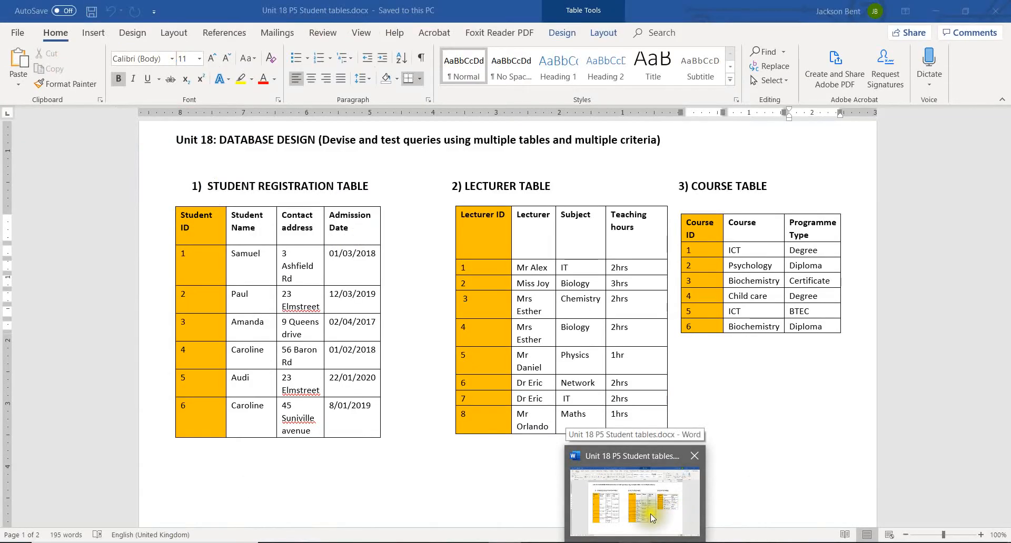
mouse_move(569, 541)
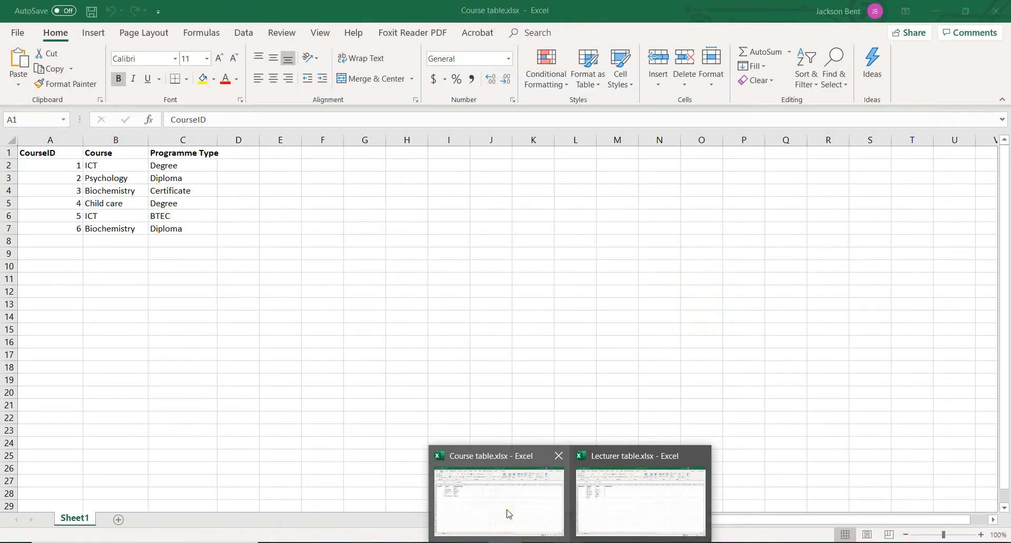
click(509, 514)
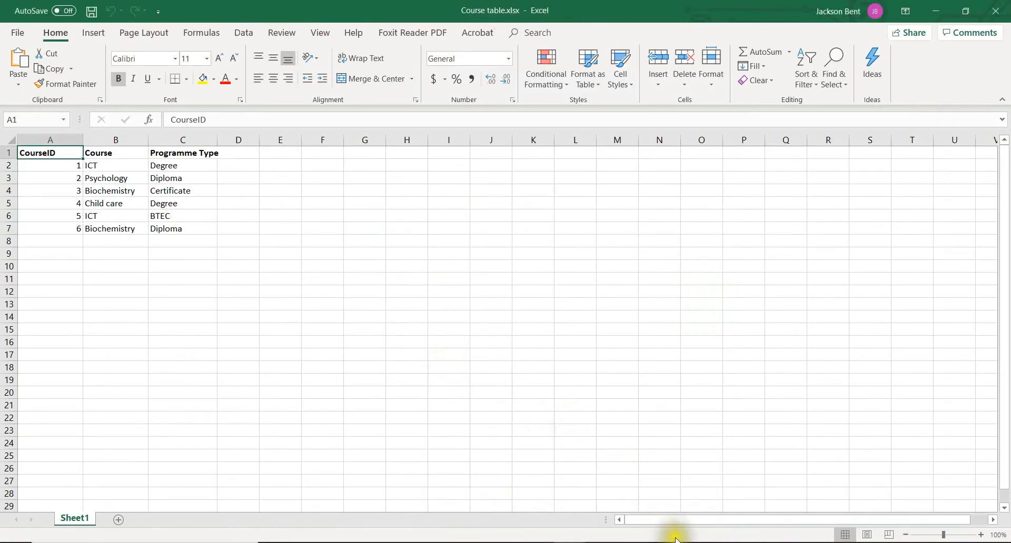
Step: Return to the import wizard in Access, keep the first row as column headings, and set the CourseID field's data type to Integer
click(505, 541)
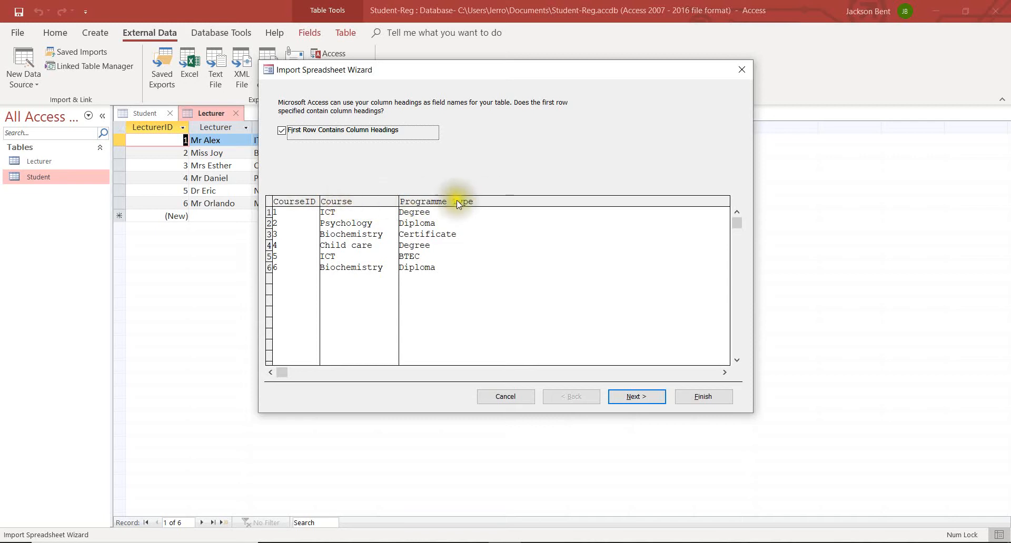
click(627, 399)
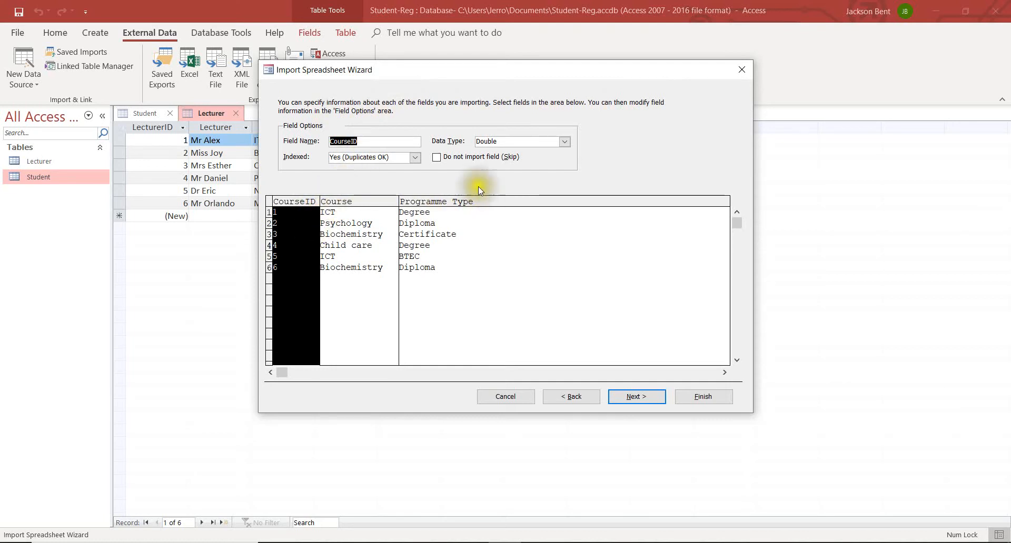
click(565, 142)
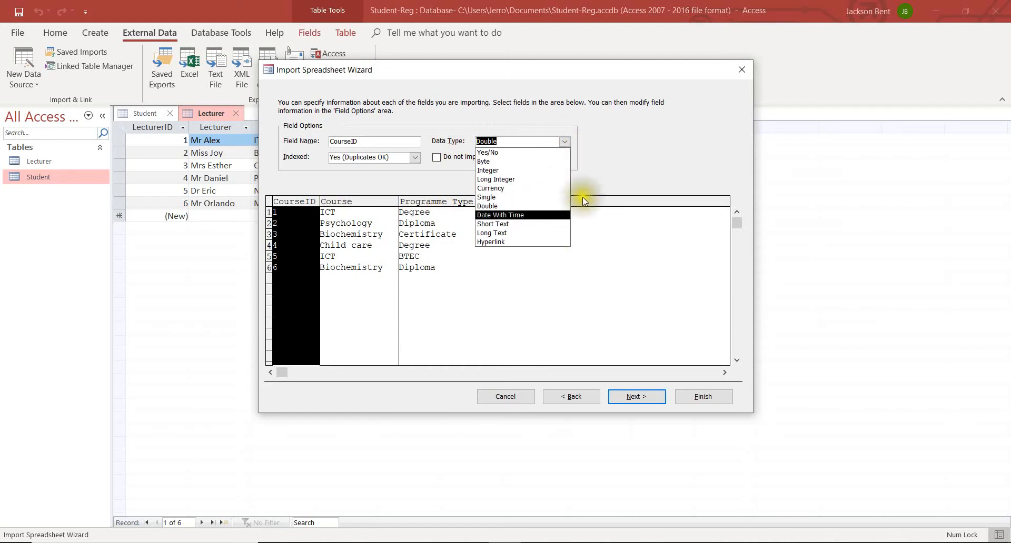
click(610, 142)
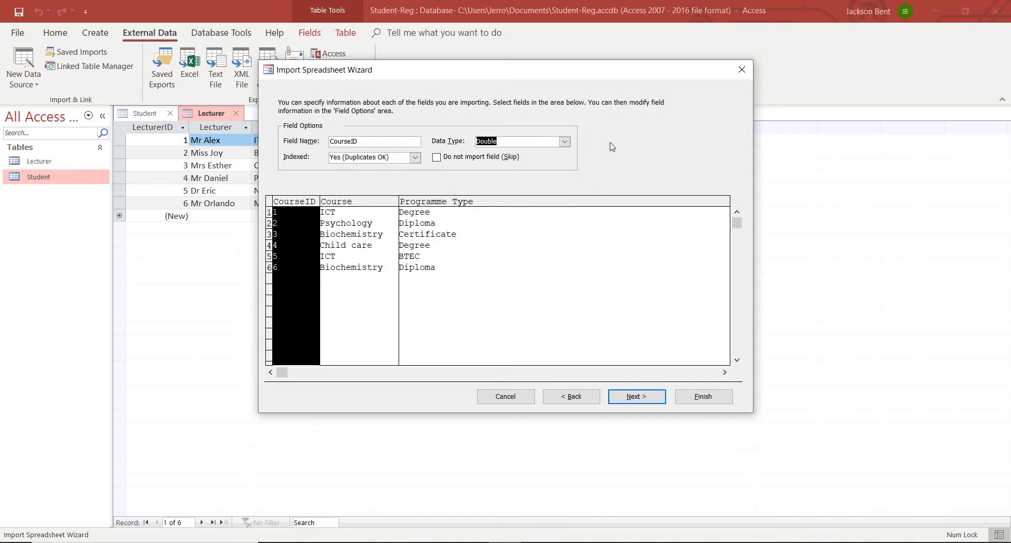
click(567, 144)
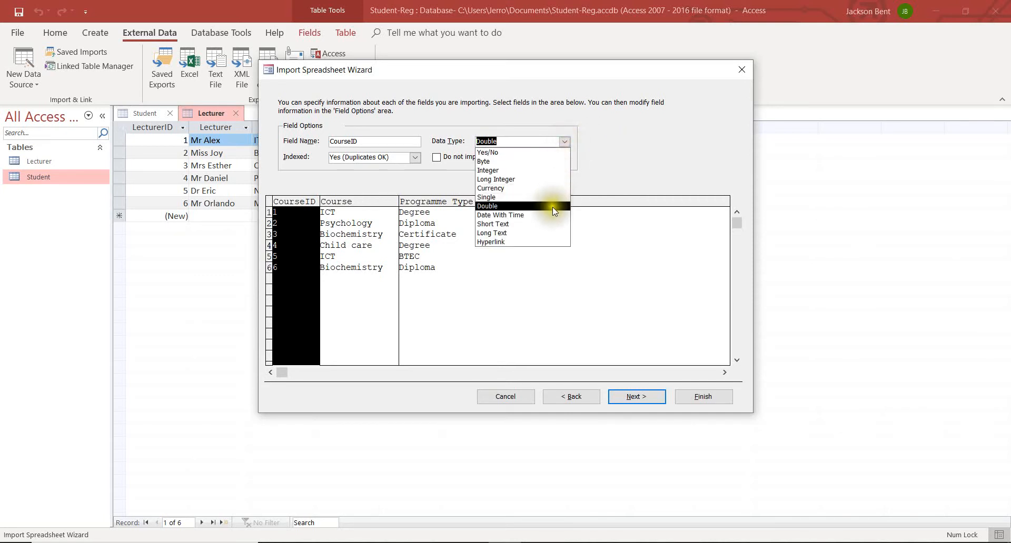
click(552, 171)
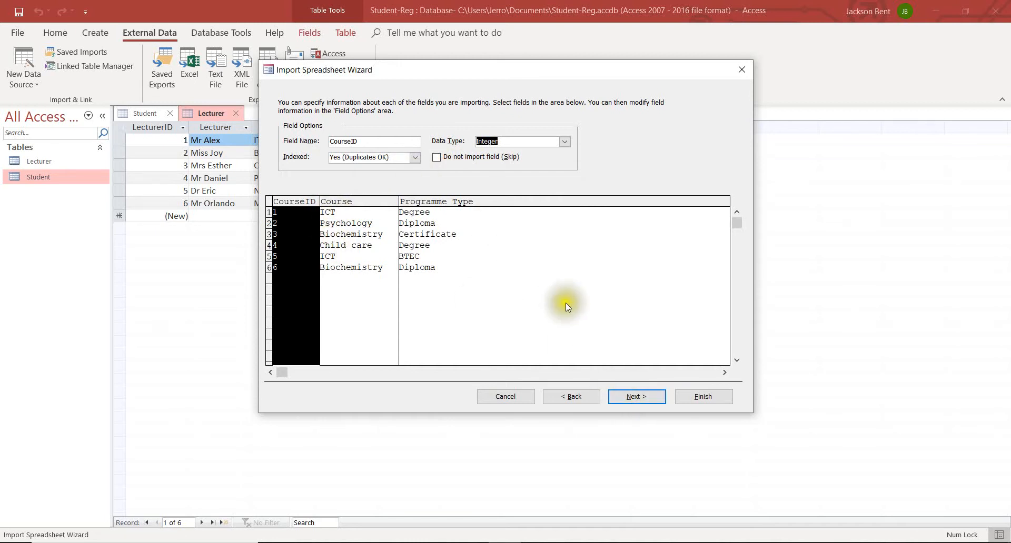
click(626, 399)
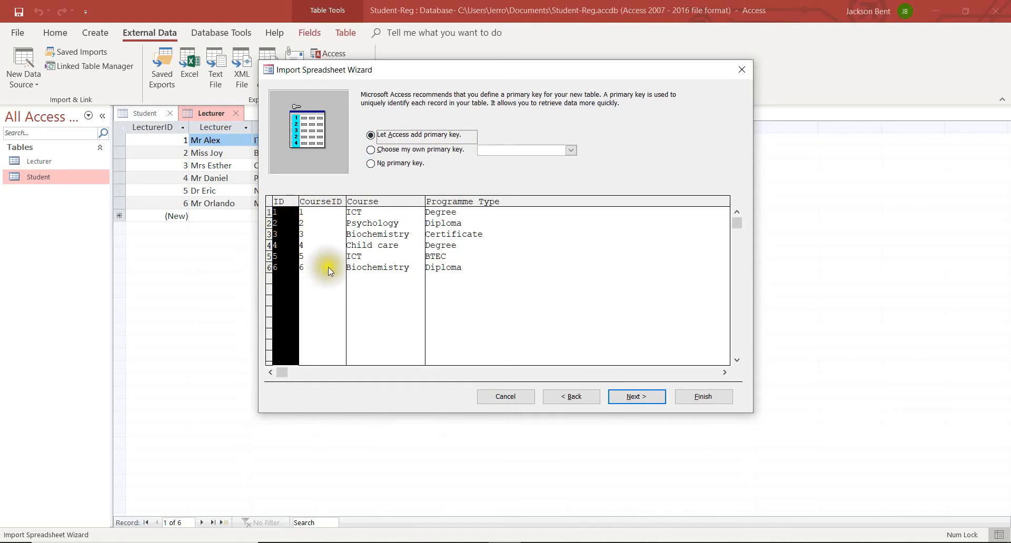
Step: Choose CourseID as the imported table's own primary key, checking it against the course table in the Word document
click(399, 151)
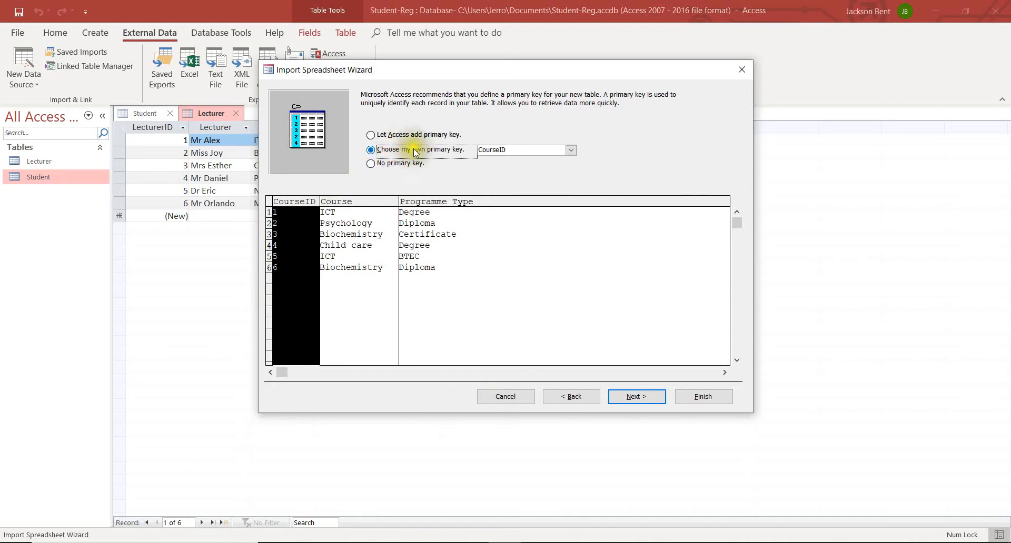
click(570, 150)
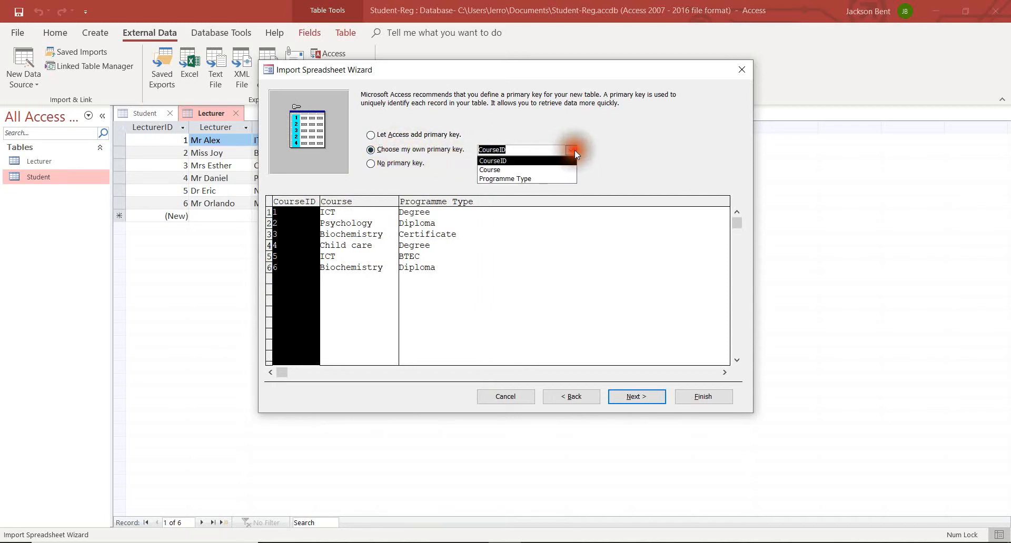
click(546, 162)
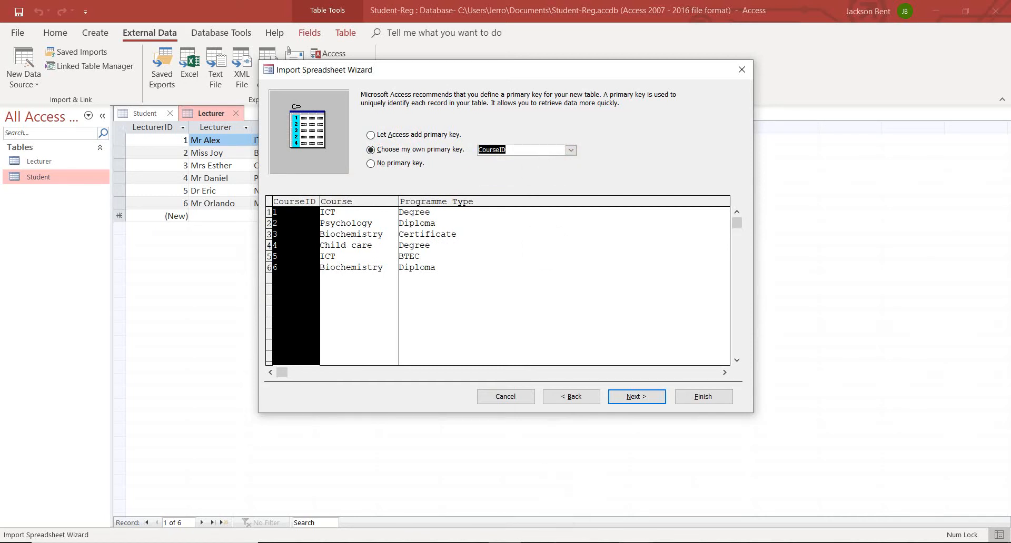
click(636, 542)
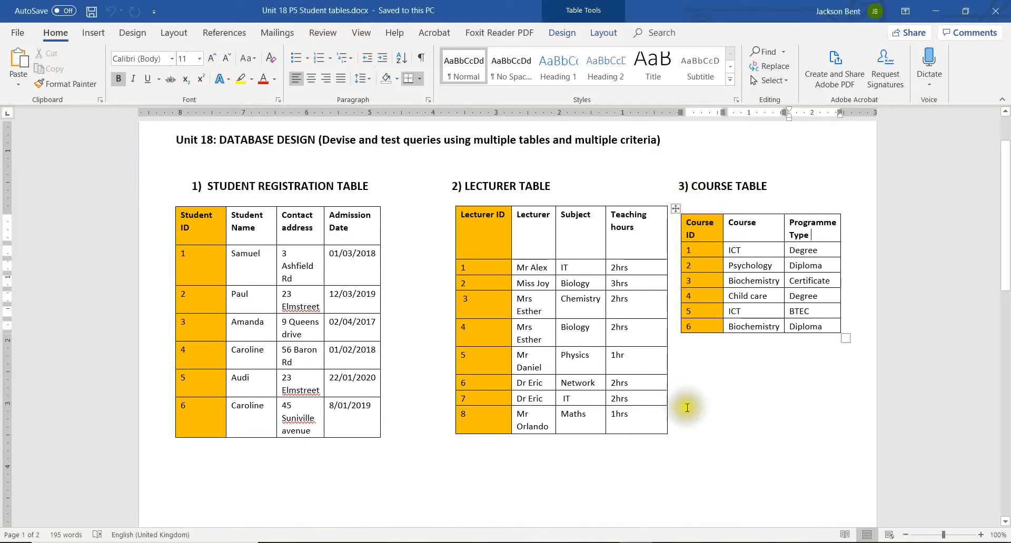
click(549, 542)
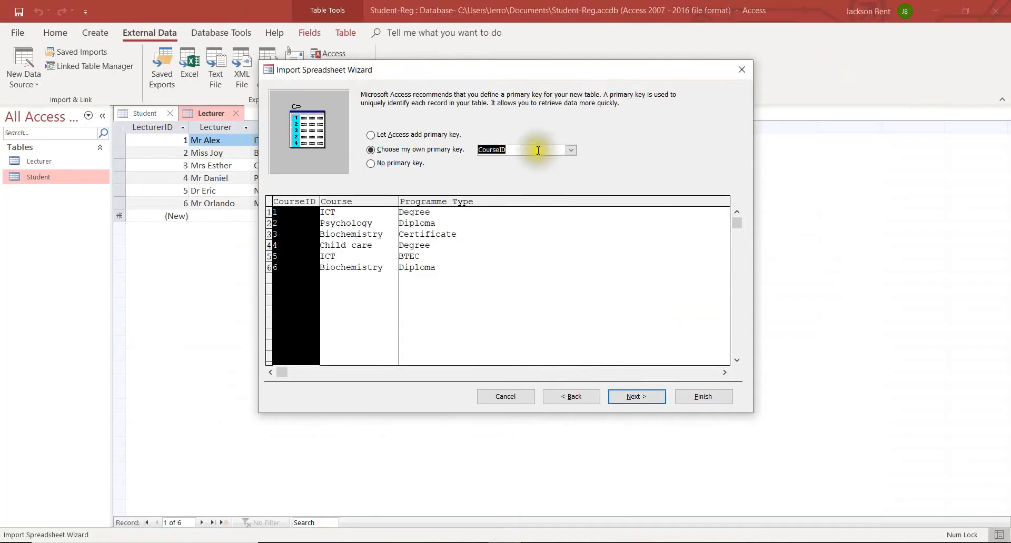
click(637, 396)
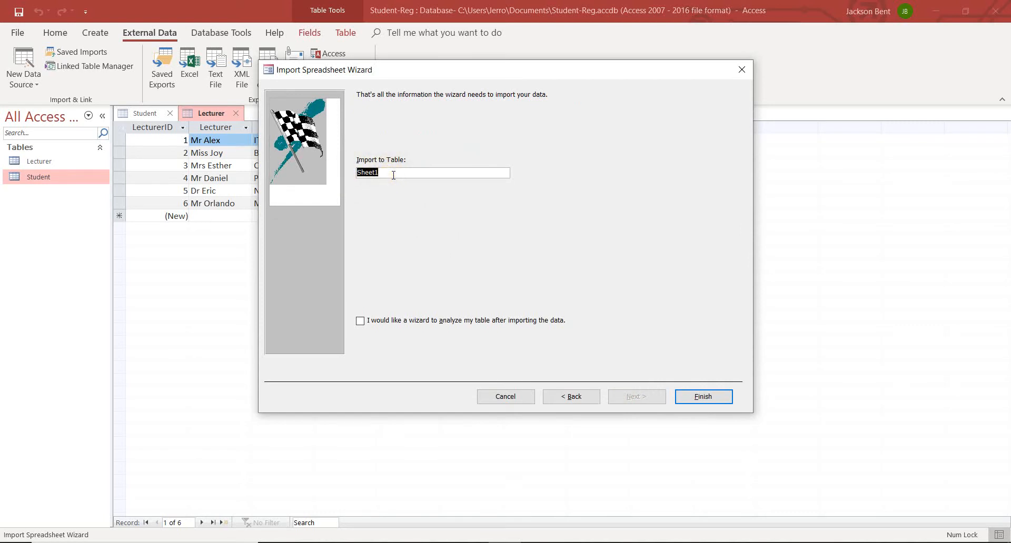
Step: Import the spreadsheet data into a table named Course without saving the import steps
text(Course)
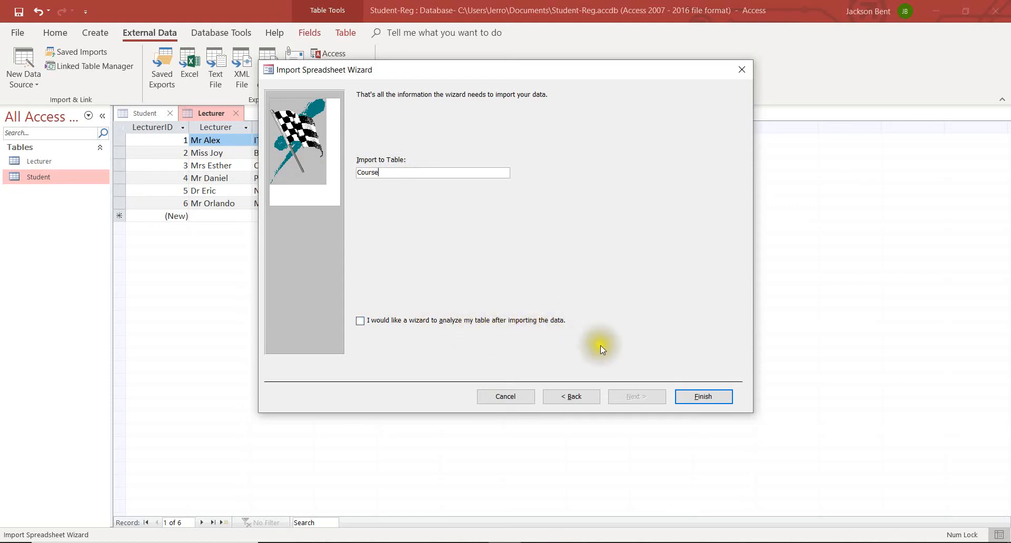
click(702, 398)
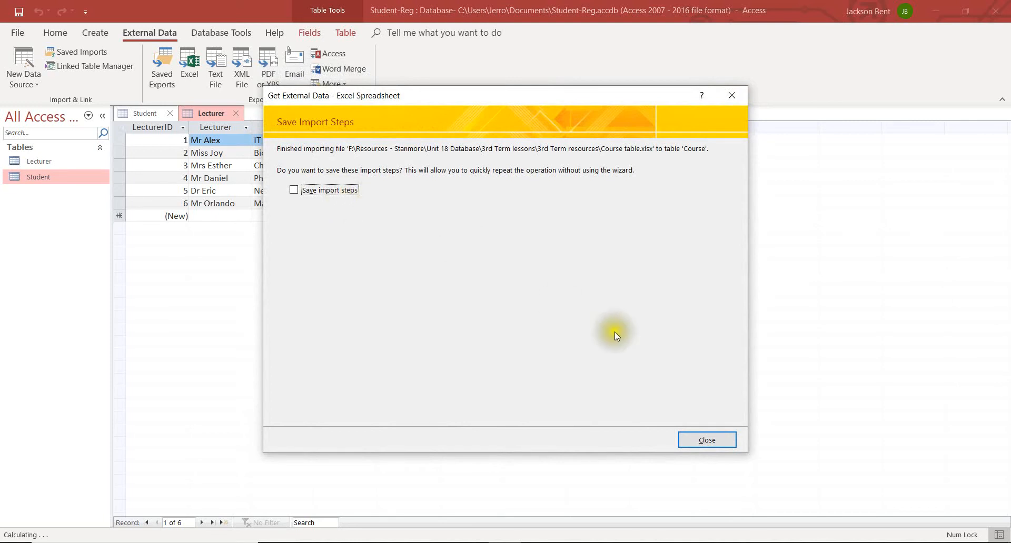
click(703, 427)
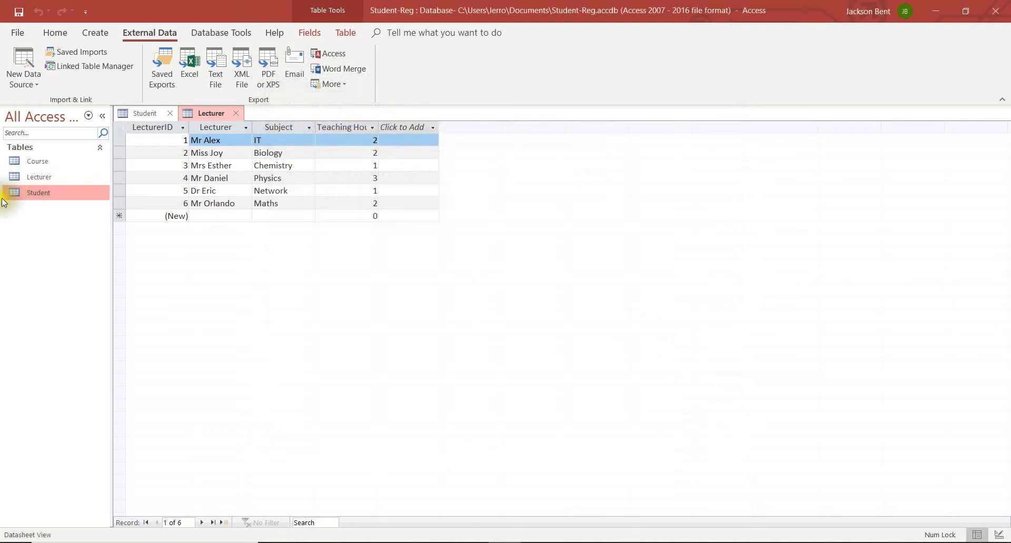
Step: Open the imported Course table and review it alongside the Student and Lecturer tables
double_click(45, 163)
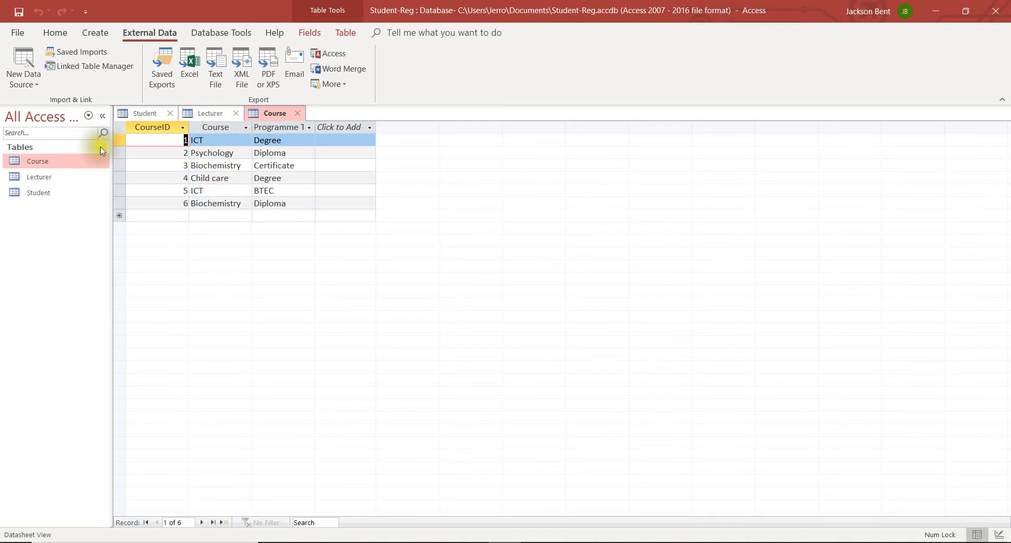
click(136, 115)
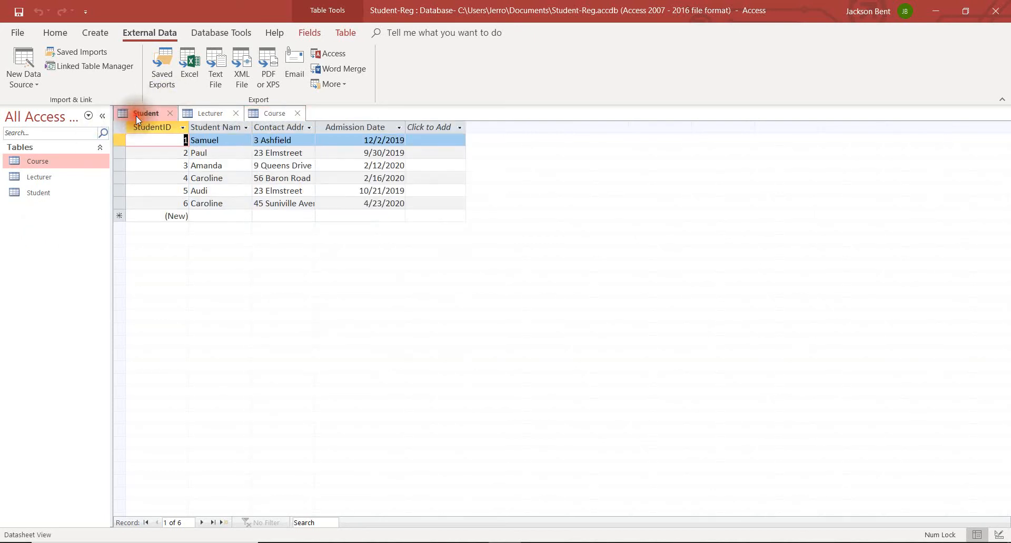
click(206, 114)
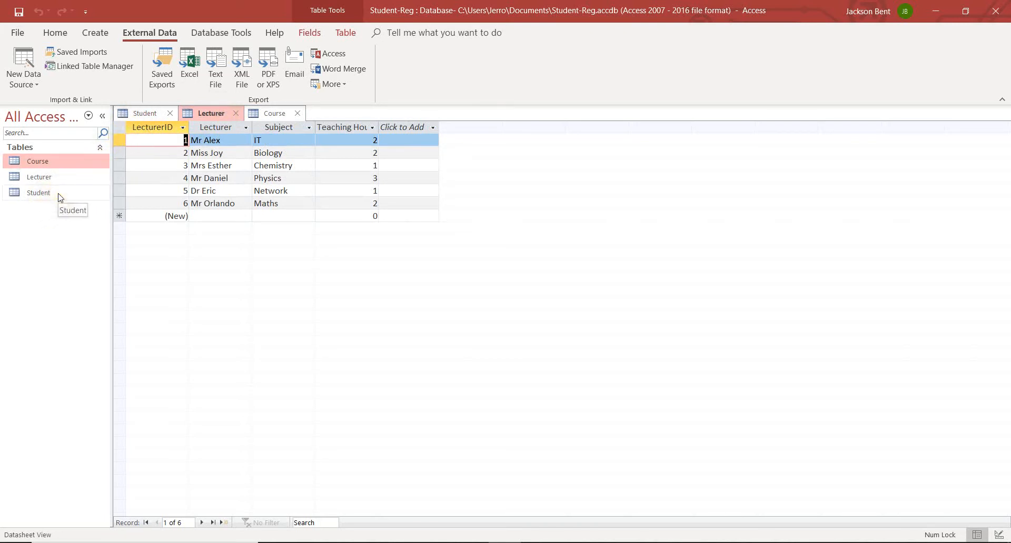
click(271, 117)
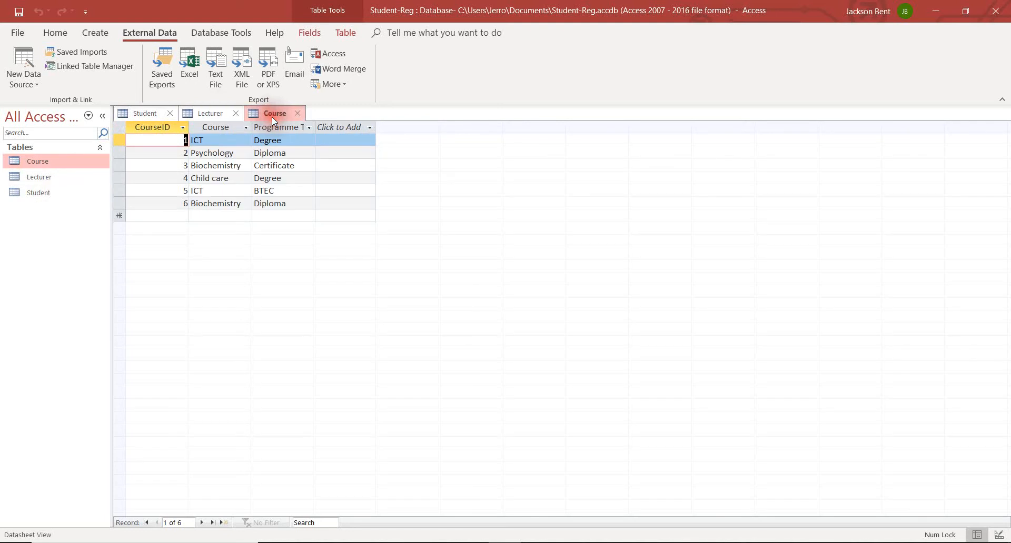
click(24, 65)
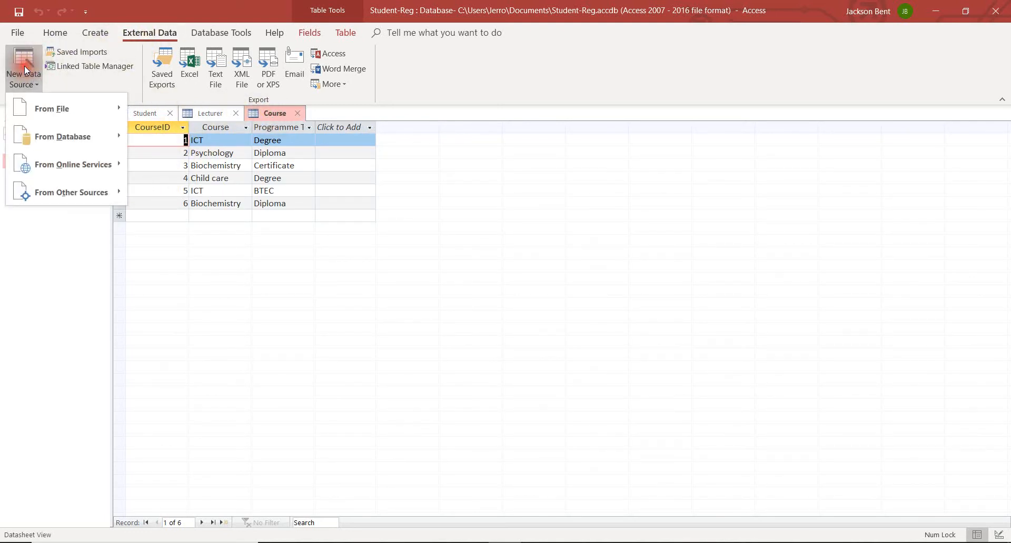
mouse_move(55, 111)
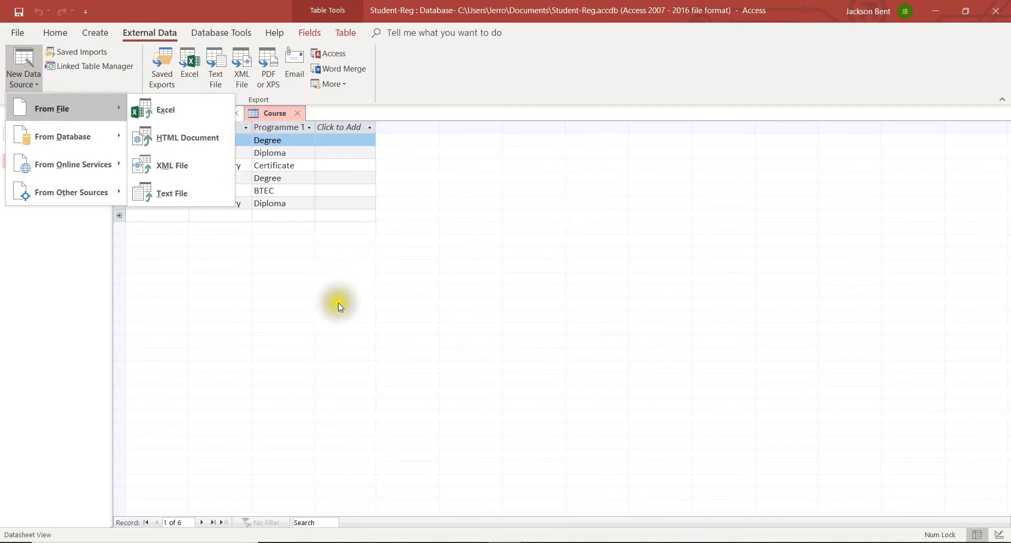
click(295, 305)
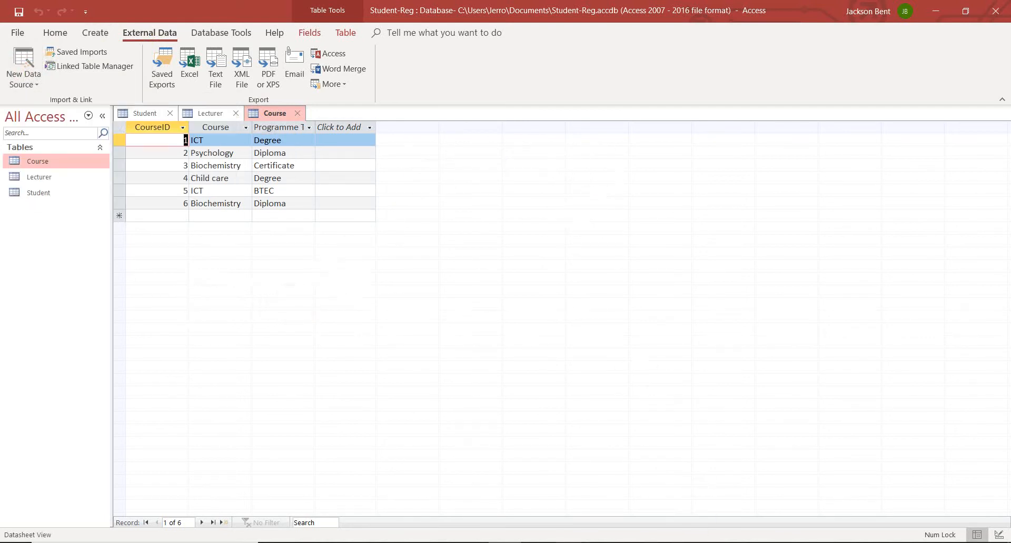
Step: Check the Course table.xlsx workbook in Excel, and return to Access to review the Lecturer and Student tables
mouse_move(569, 542)
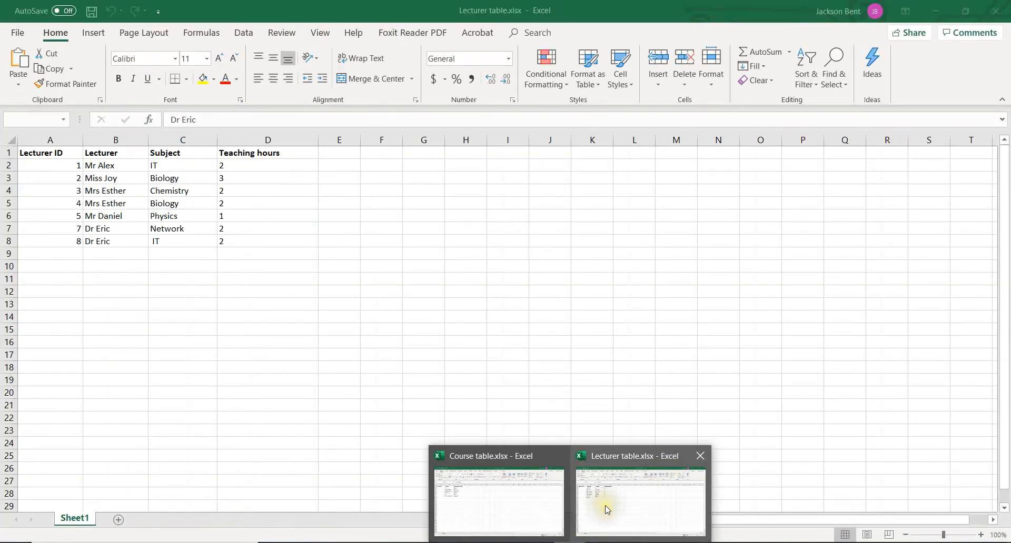
click(509, 500)
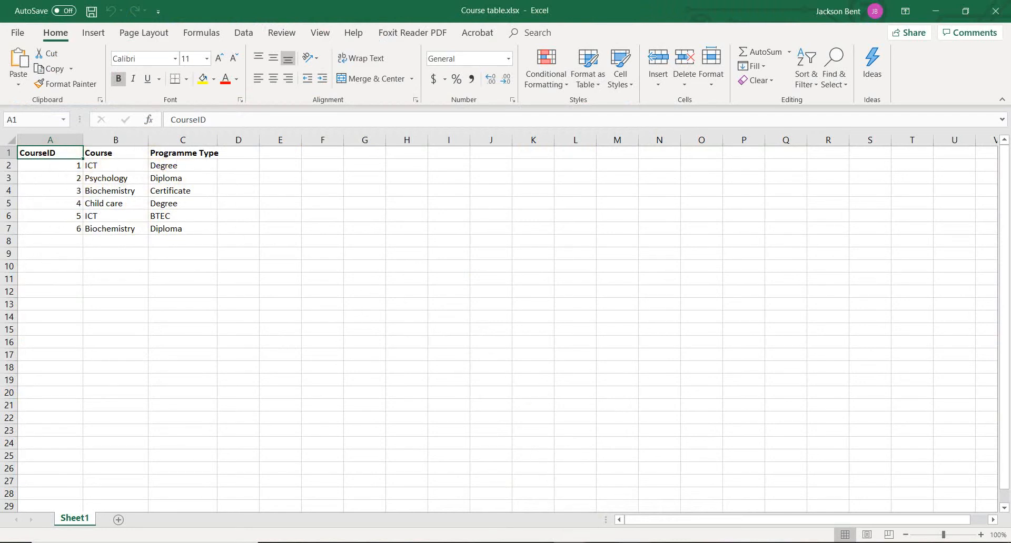
click(502, 542)
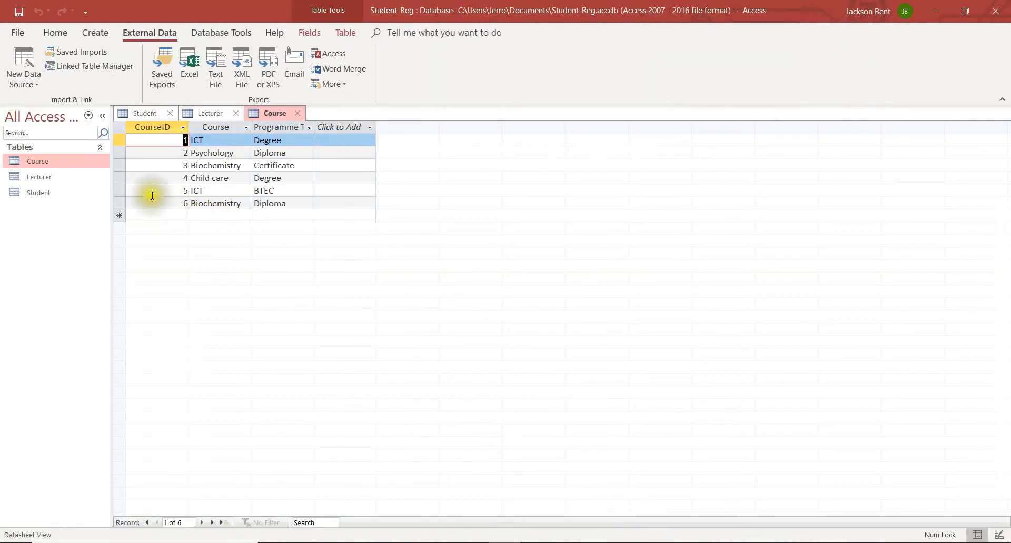
click(147, 114)
click(197, 111)
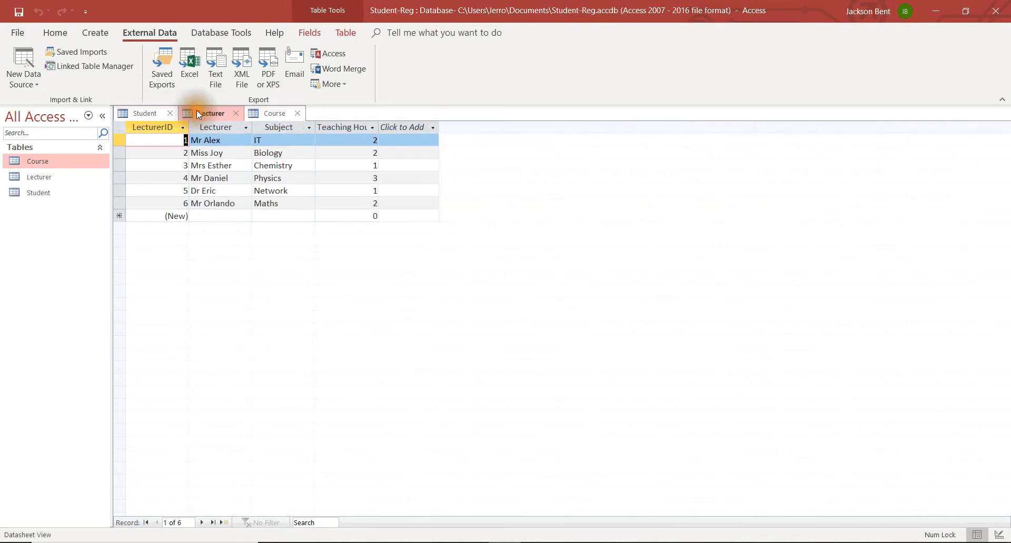
click(146, 115)
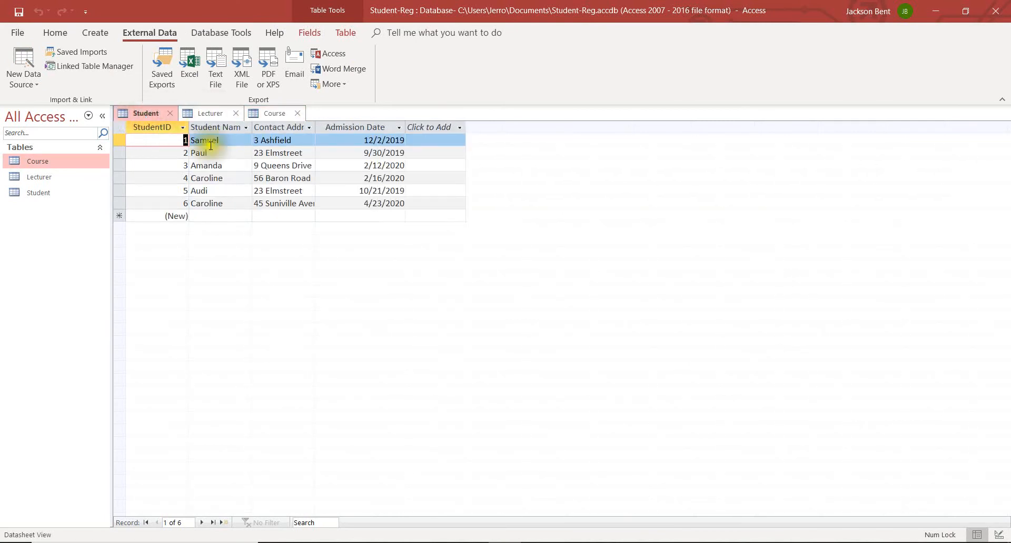
Step: Switch to Unit 18 P5 Student tables.docx in Word and examine the fields and records of the Full Registration Table
click(633, 542)
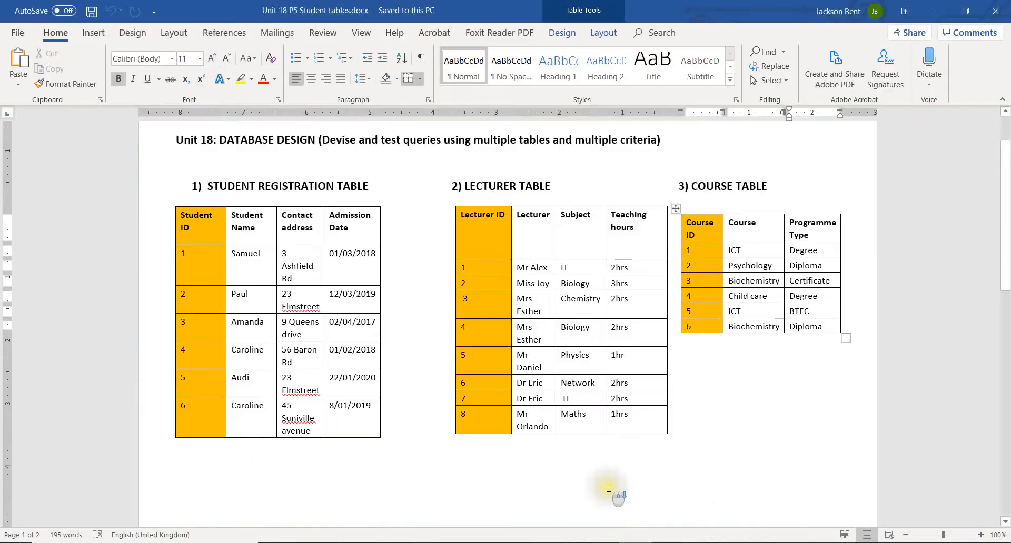
scroll(636, 454, down, 9)
scroll(616, 463, down, 3)
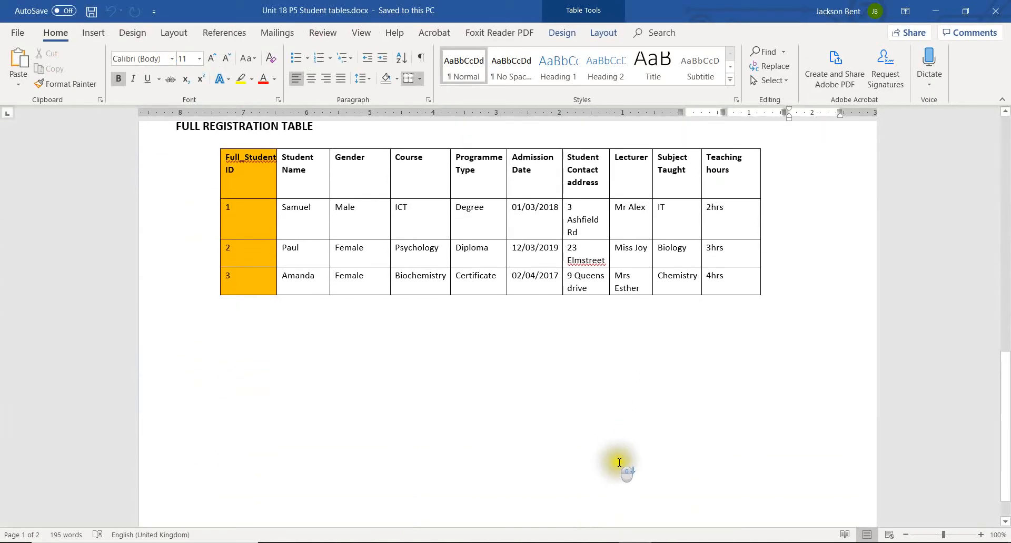
scroll(617, 463, up, 3)
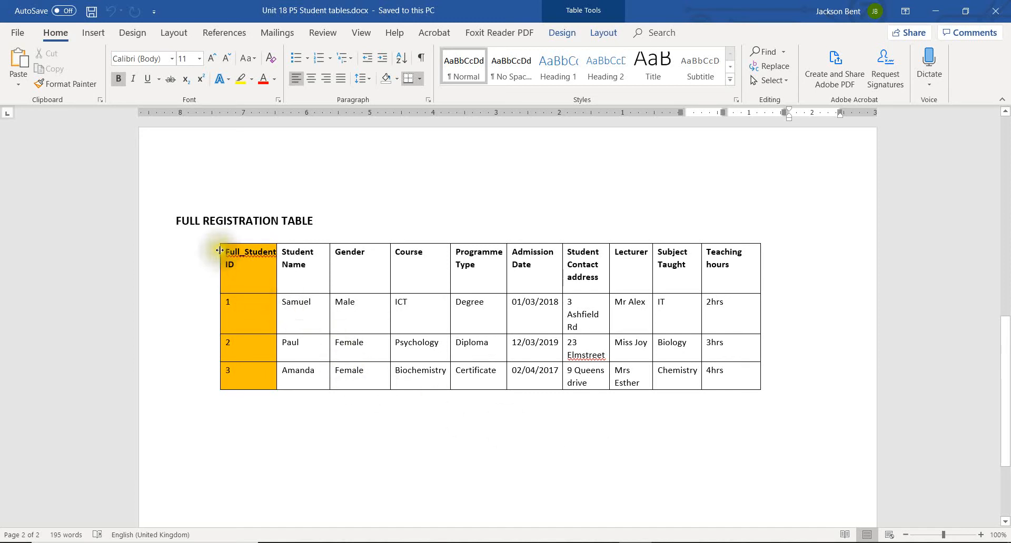
drag(221, 252, 736, 371)
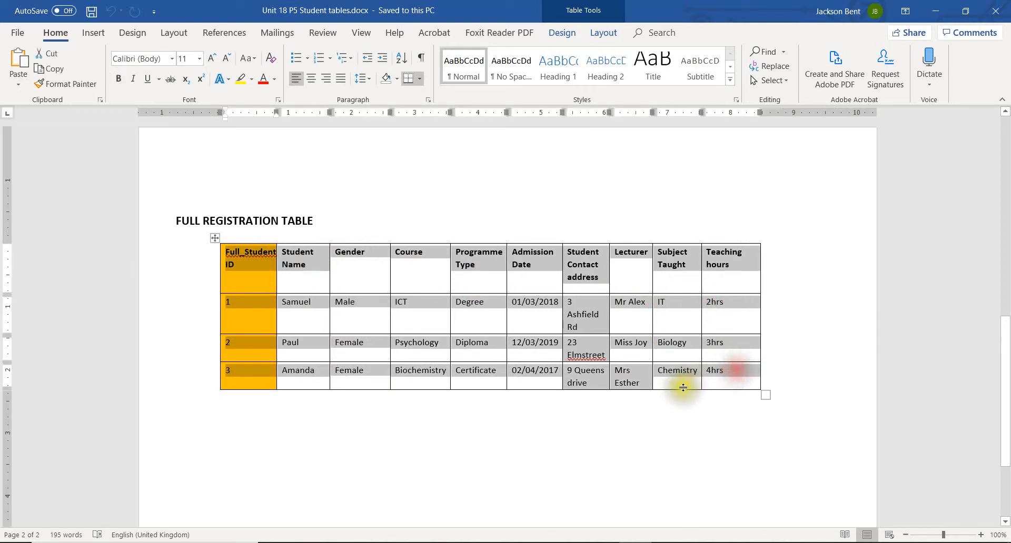
click(675, 405)
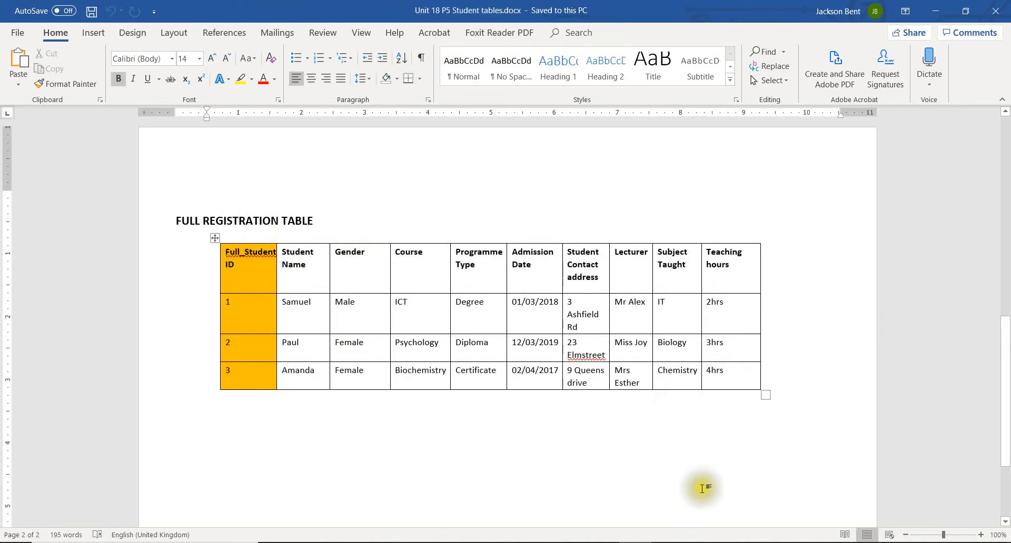
Step: Switch to the Student-Reg database in Access and create a new blank table
click(508, 542)
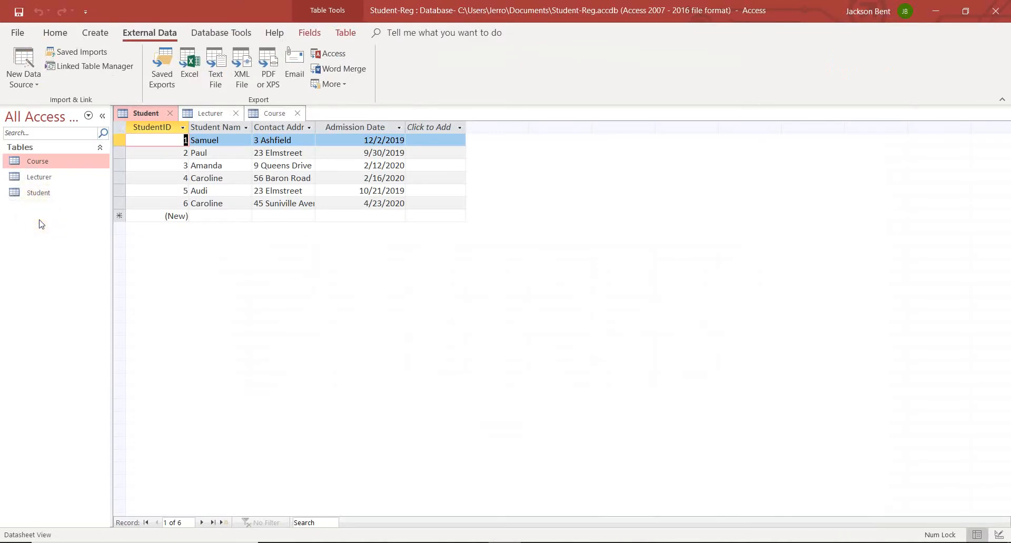
click(20, 36)
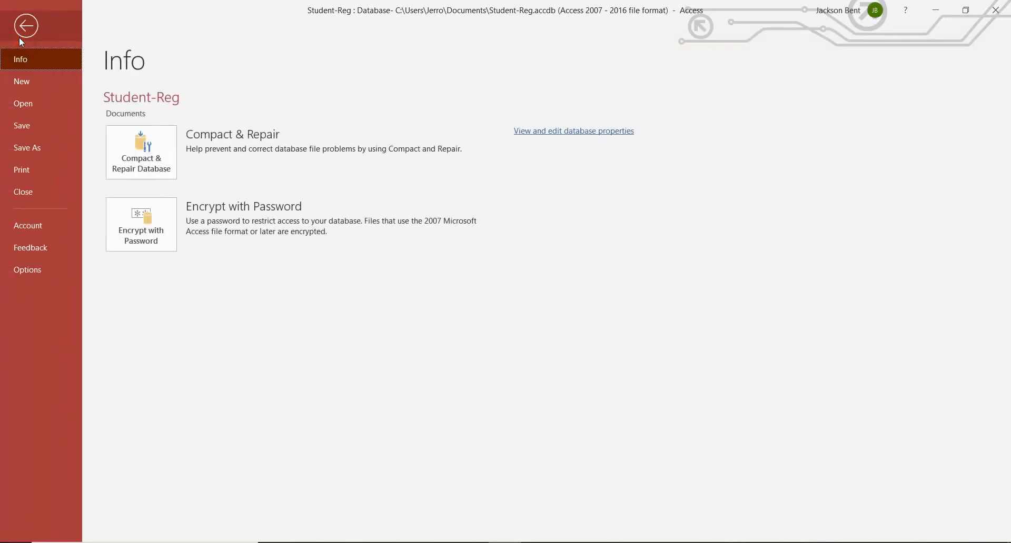
key(Escape)
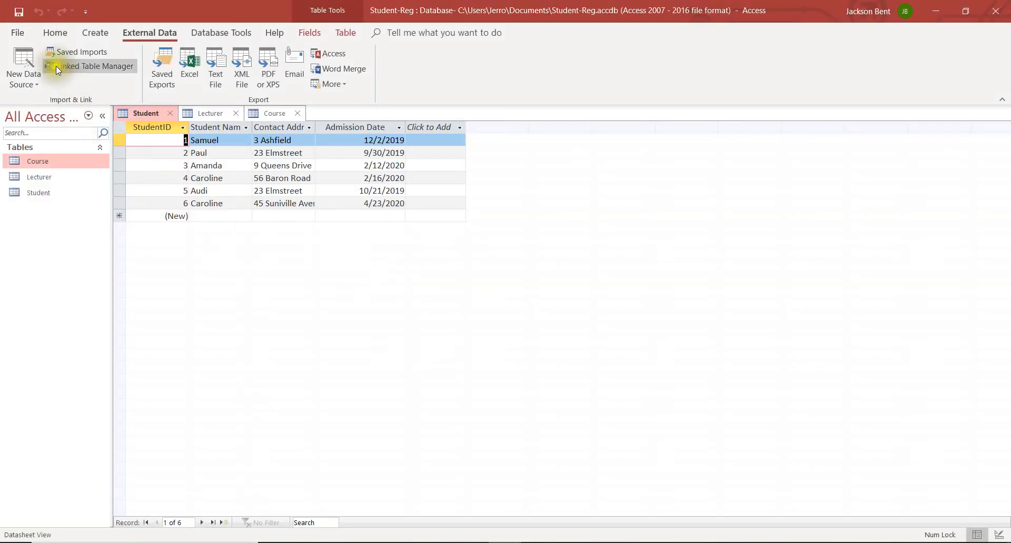
click(56, 32)
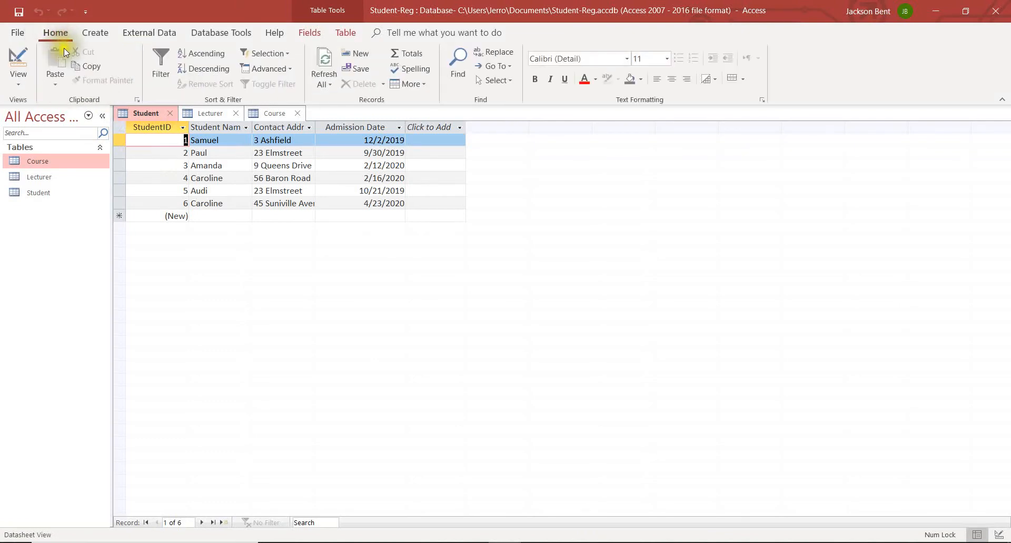
click(19, 35)
click(26, 40)
click(102, 33)
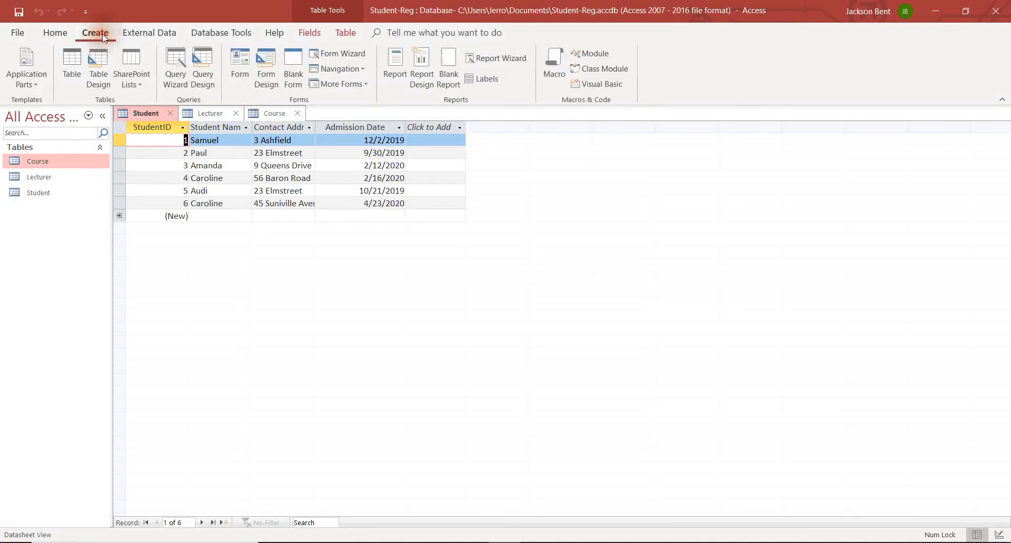
click(70, 61)
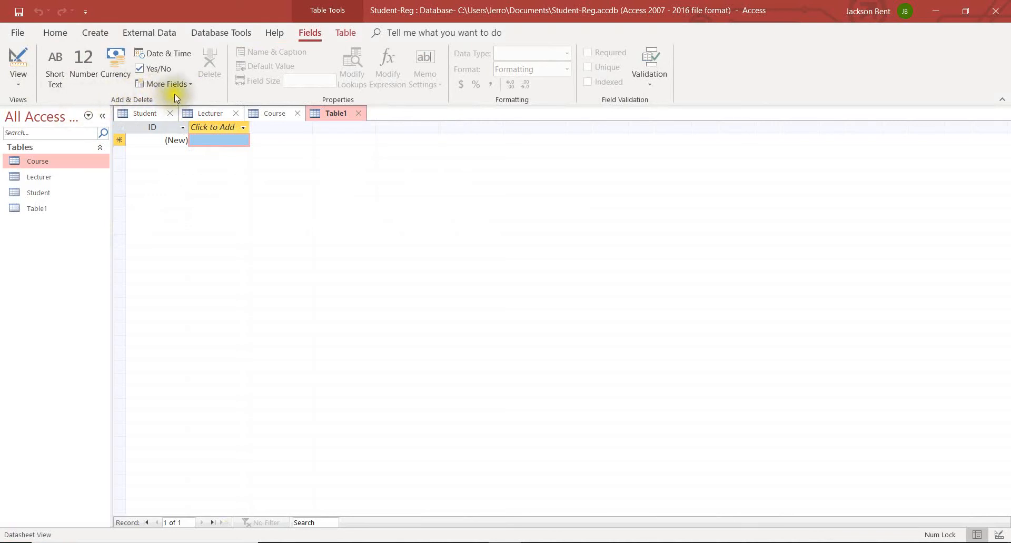
Step: Create a second blank table and discard it without saving
click(99, 33)
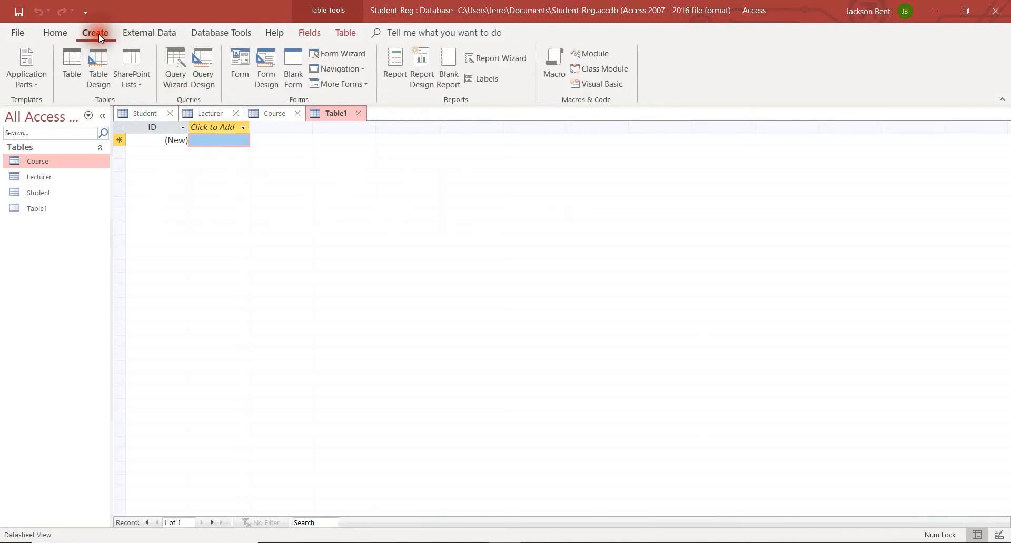
click(76, 65)
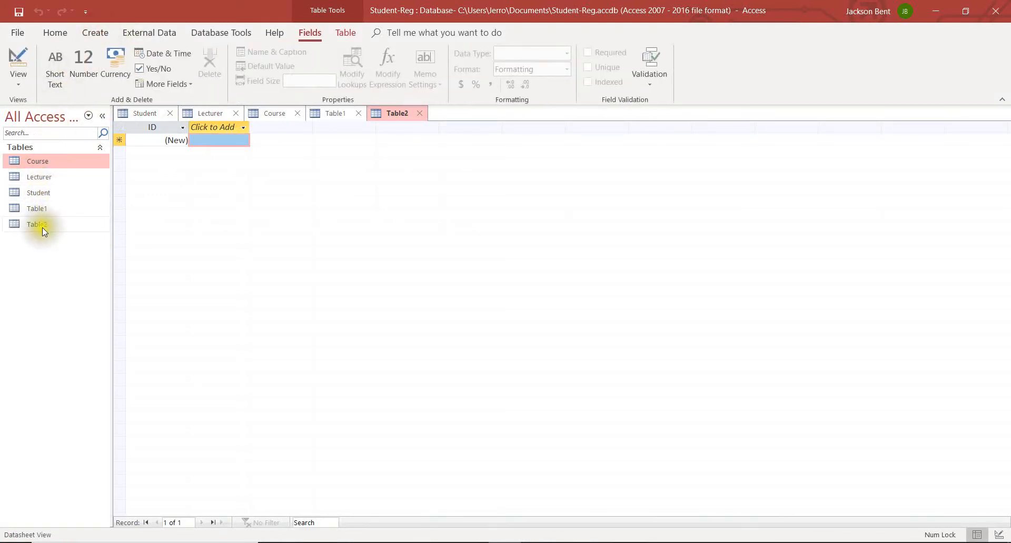
right_click(42, 228)
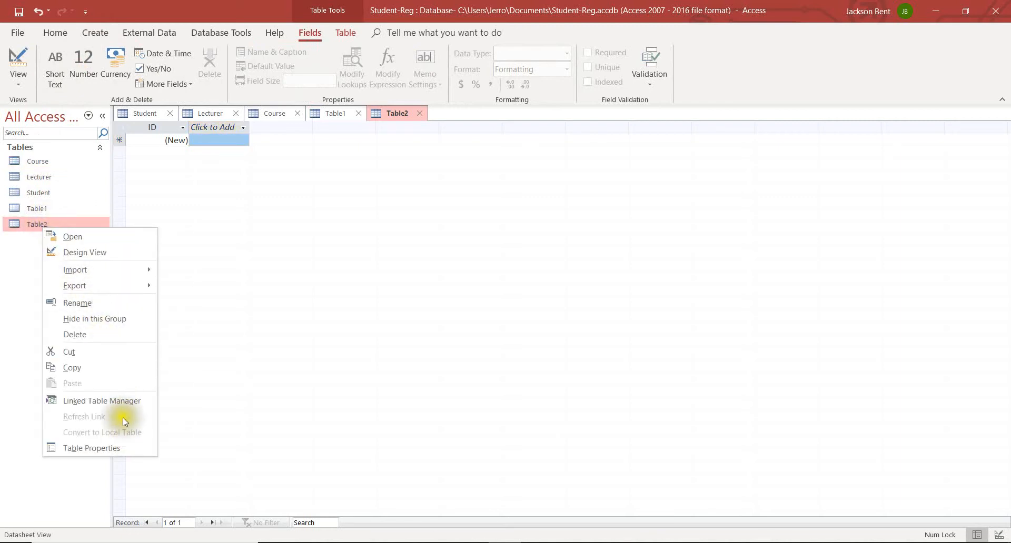
click(118, 335)
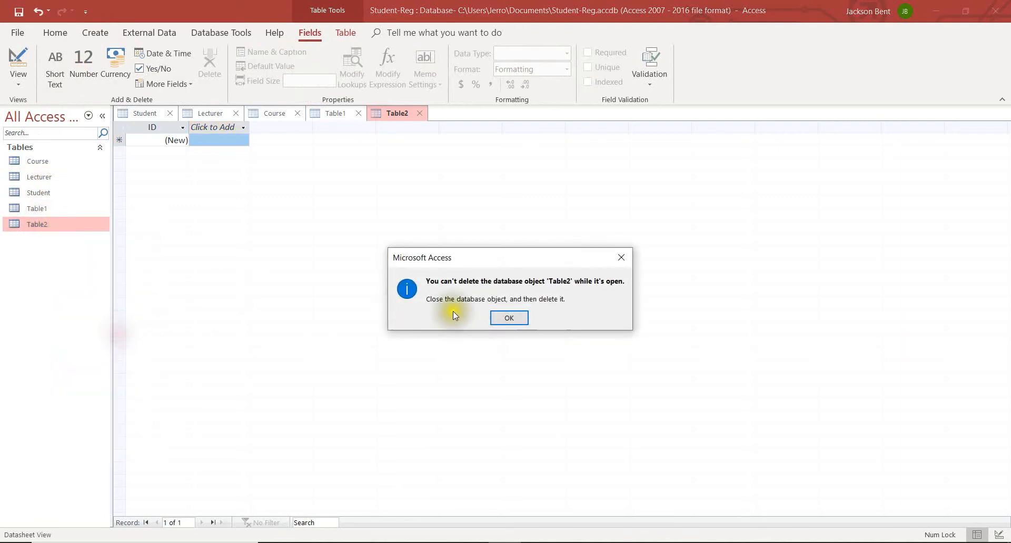
click(506, 318)
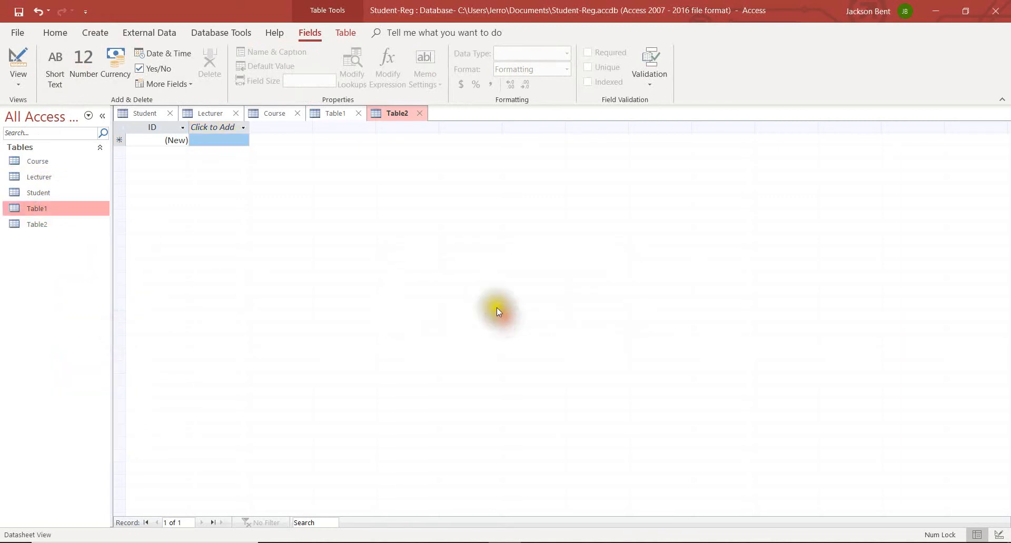
click(416, 113)
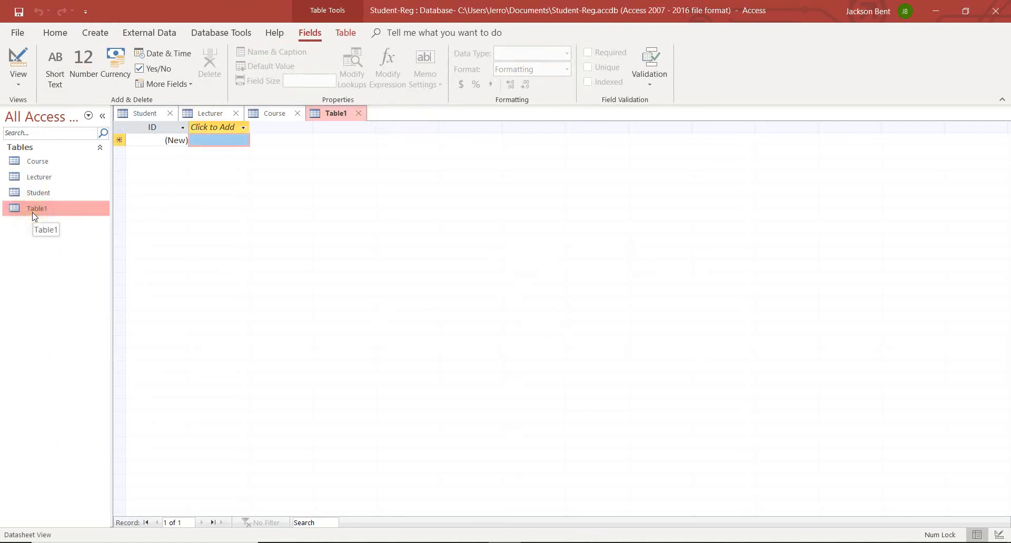
Step: Save the new blank table under the name Full Registration Table
right_click(333, 113)
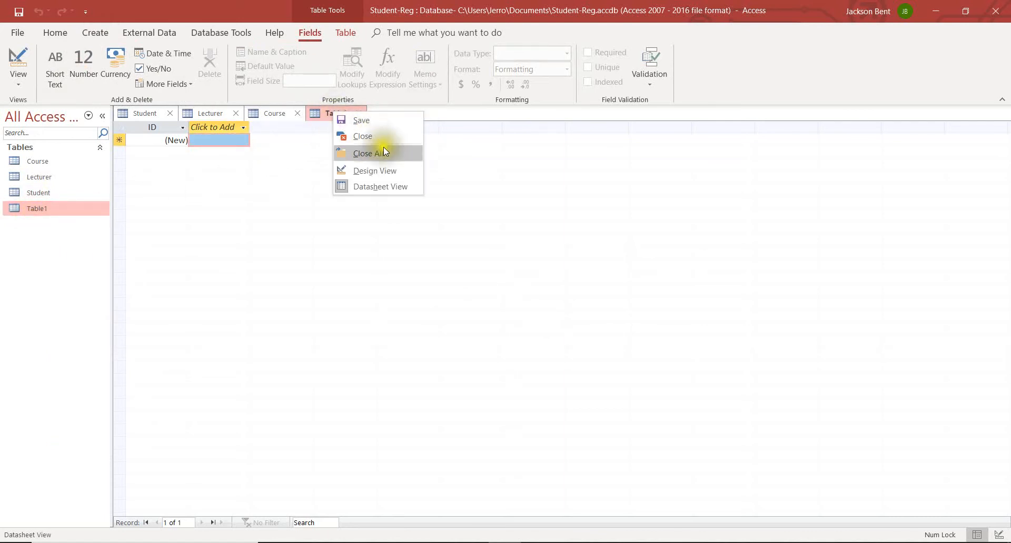
click(376, 125)
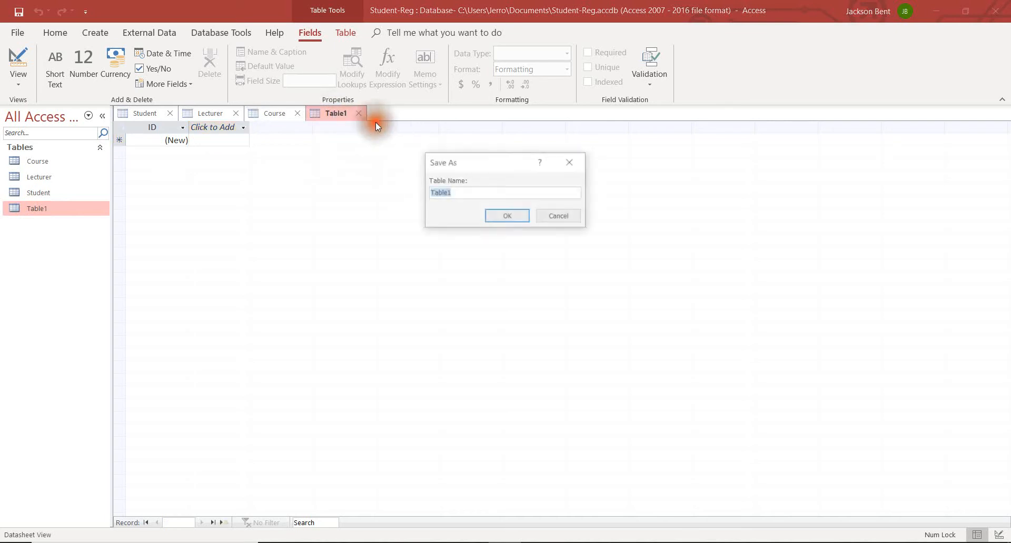
text(Fu)
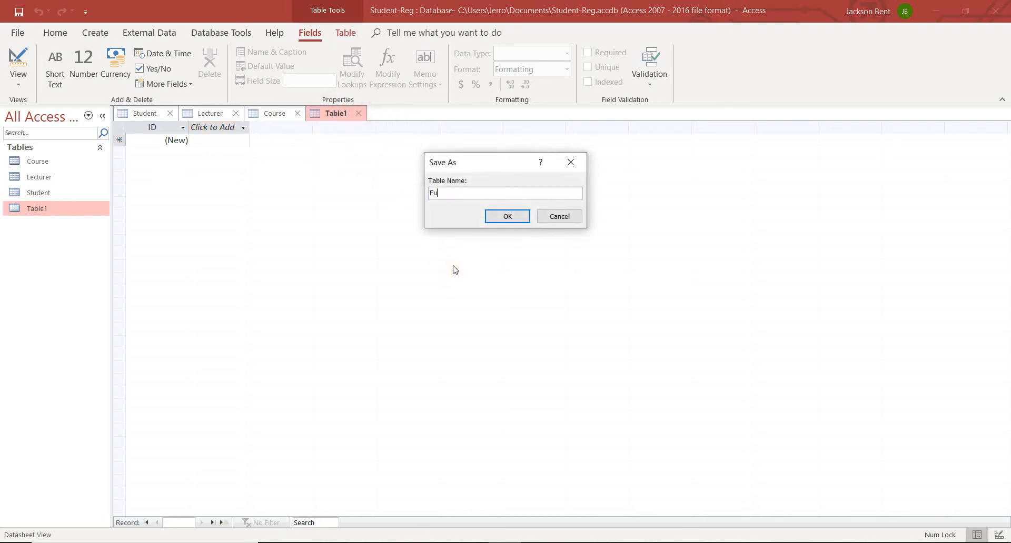
text(ll Registration Table)
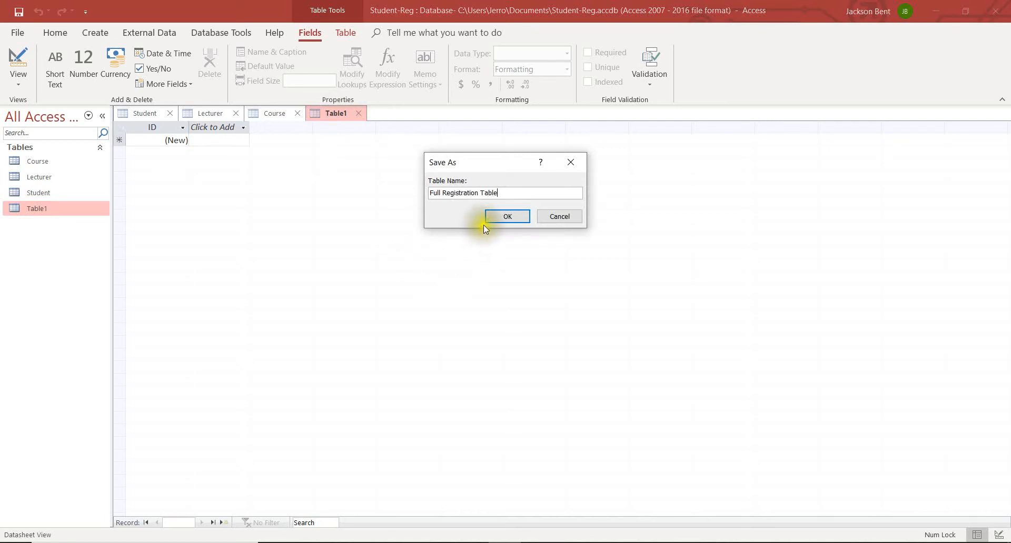
click(498, 216)
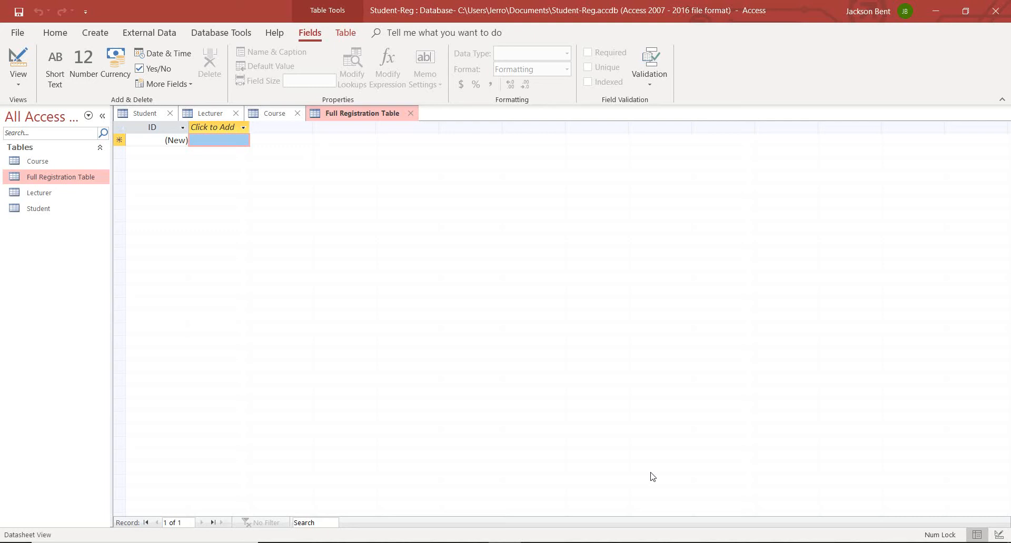
Step: Open the Full Registration Table in Design View and rename its ID field as Full StudentID
click(678, 476)
click(451, 326)
right_click(347, 113)
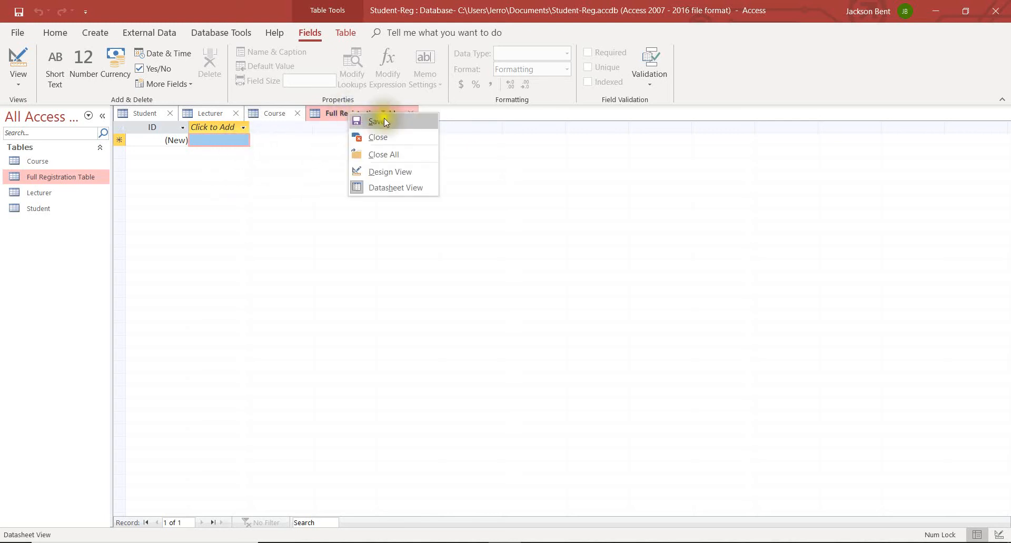
click(395, 174)
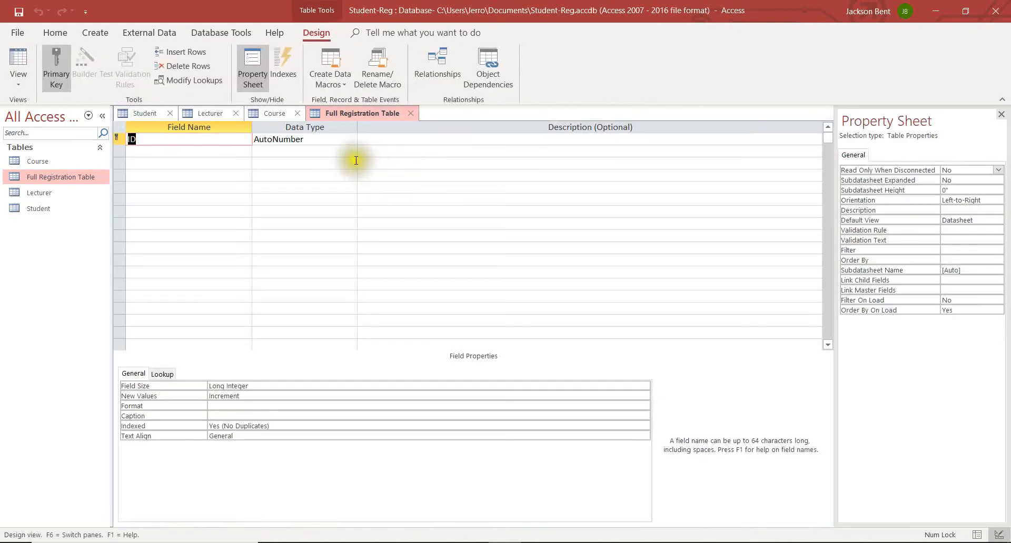
click(130, 141)
text(Full)
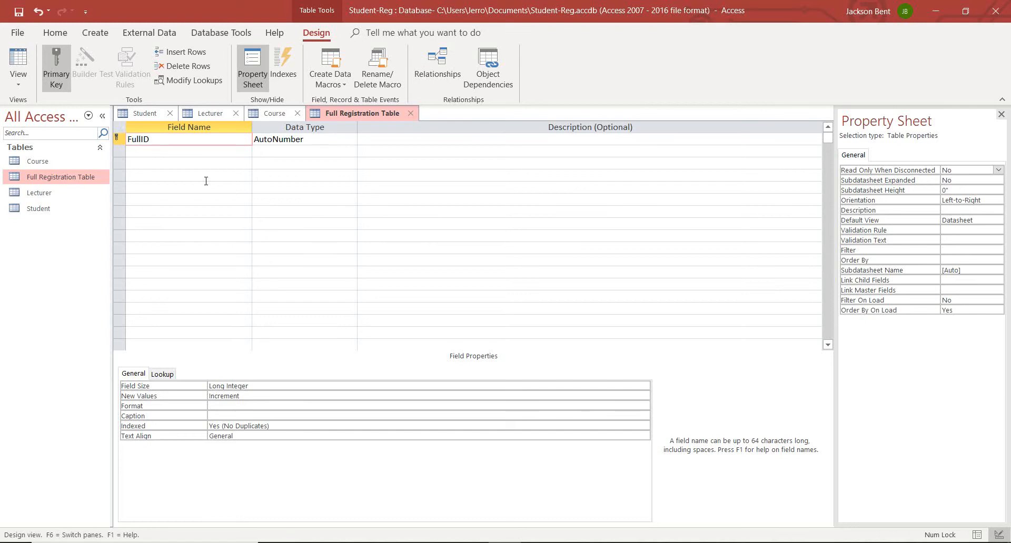
text( Student)
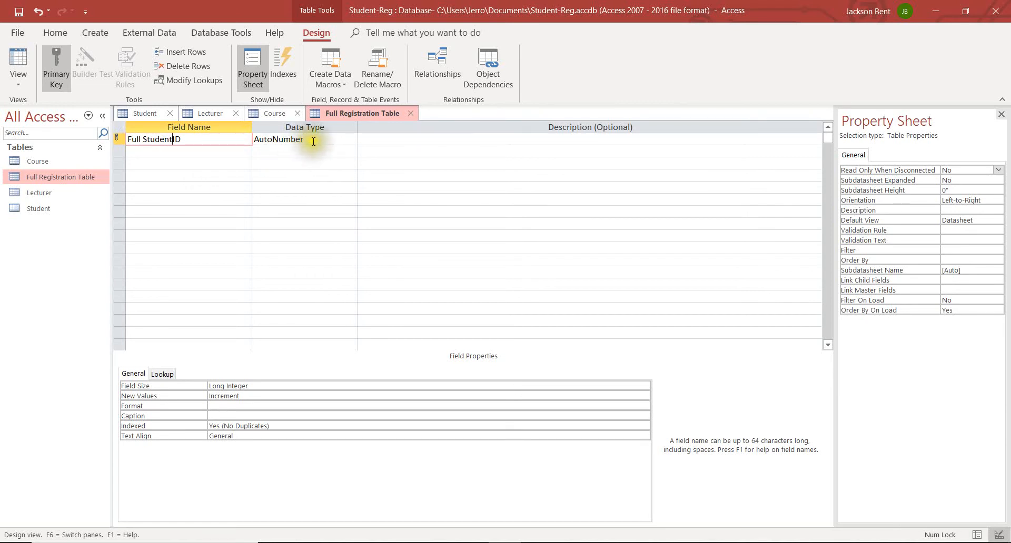
Step: Add the fields Student Name and Gender below Full StudentID in the table design
click(227, 152)
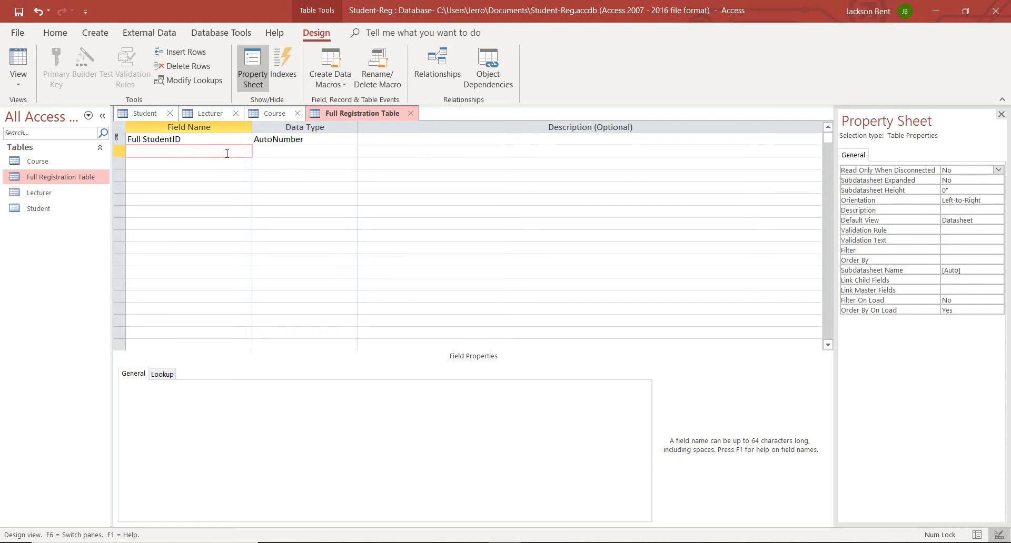
click(227, 153)
text(Studn)
key(BackSpace)
text(ent Name)
click(182, 165)
text(Gender)
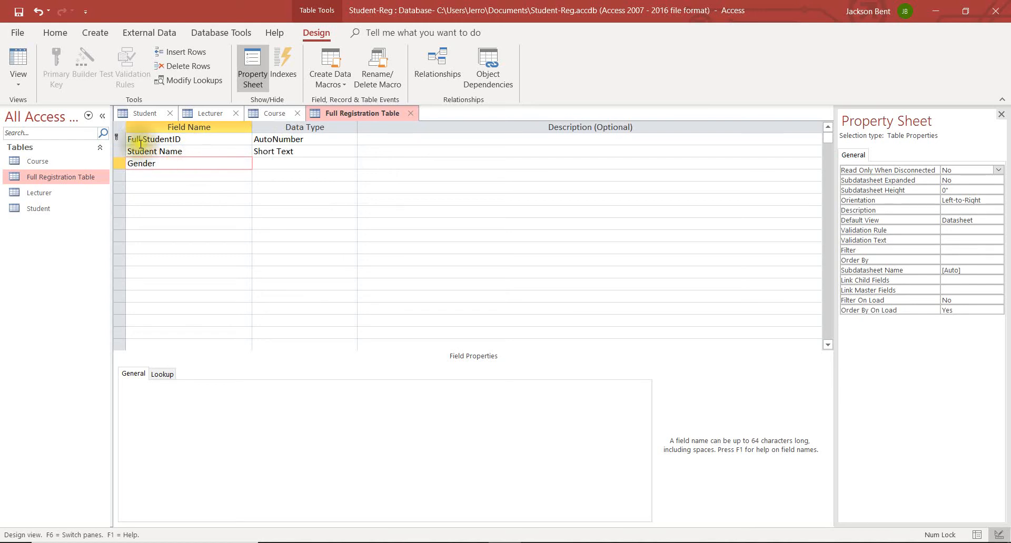
Step: Add the fields Course and Programme Type below Gender in the table design
click(176, 177)
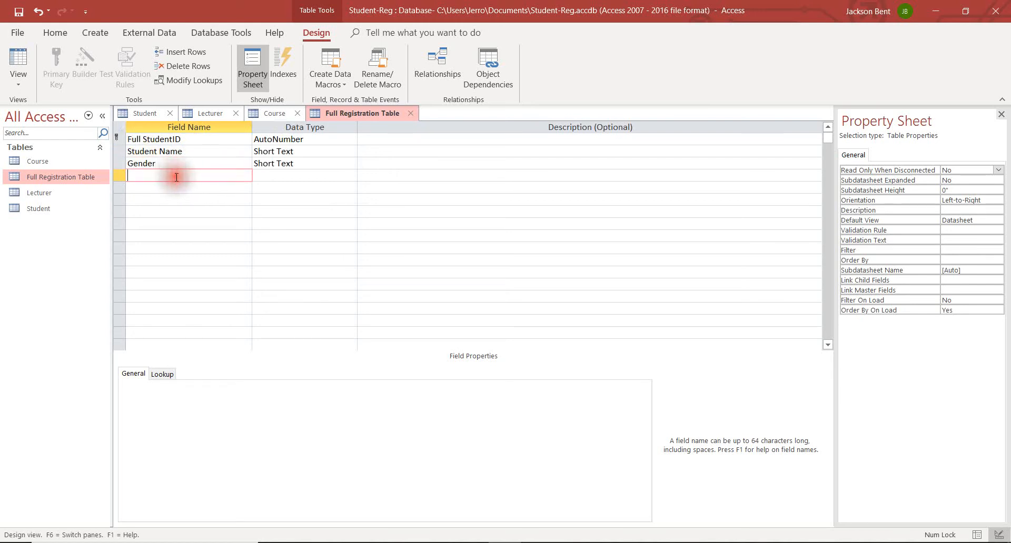
text(Course)
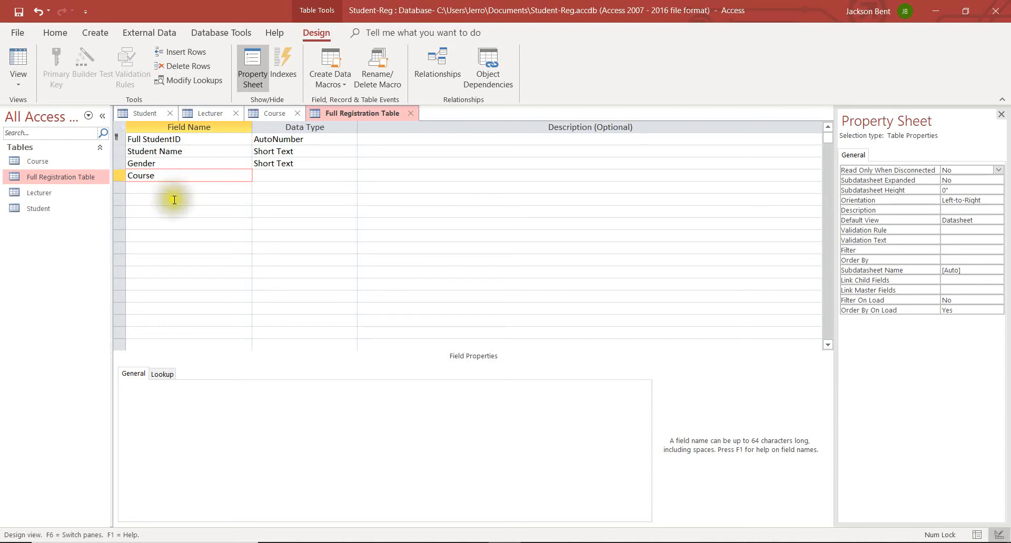
click(180, 189)
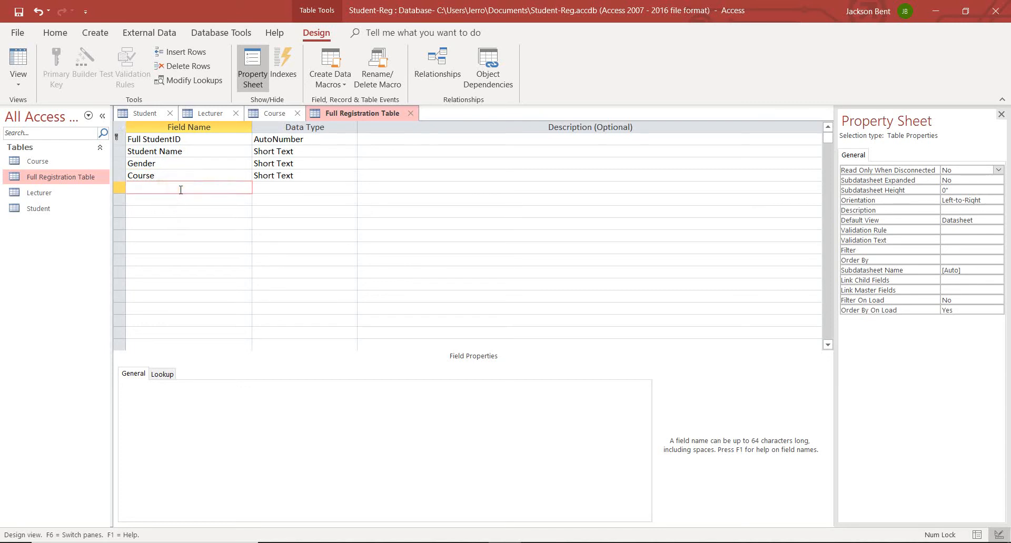
text(Programme Type)
click(213, 203)
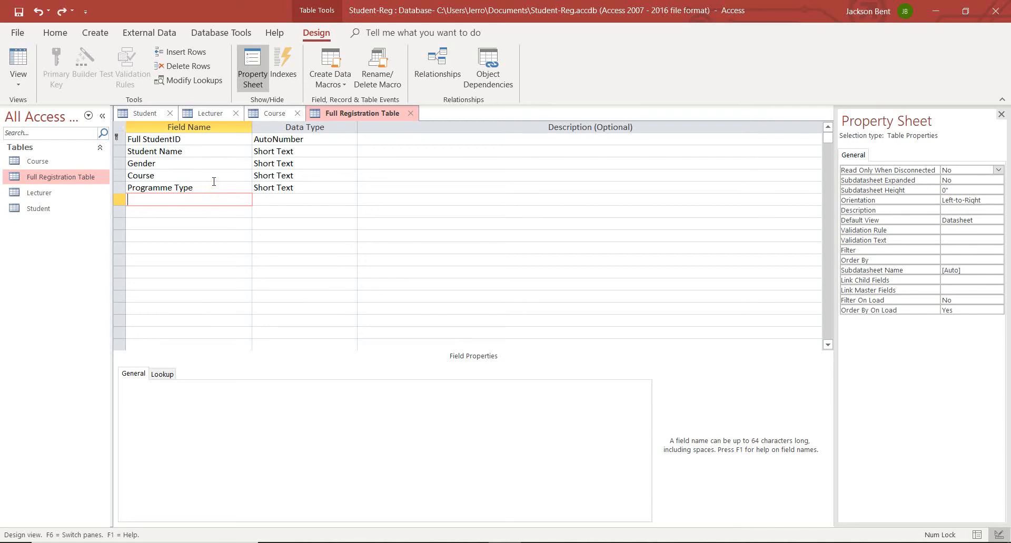
Step: Delete the Student Name, Gender, Course and Programme Type fields, keeping only Full StudentID
click(215, 188)
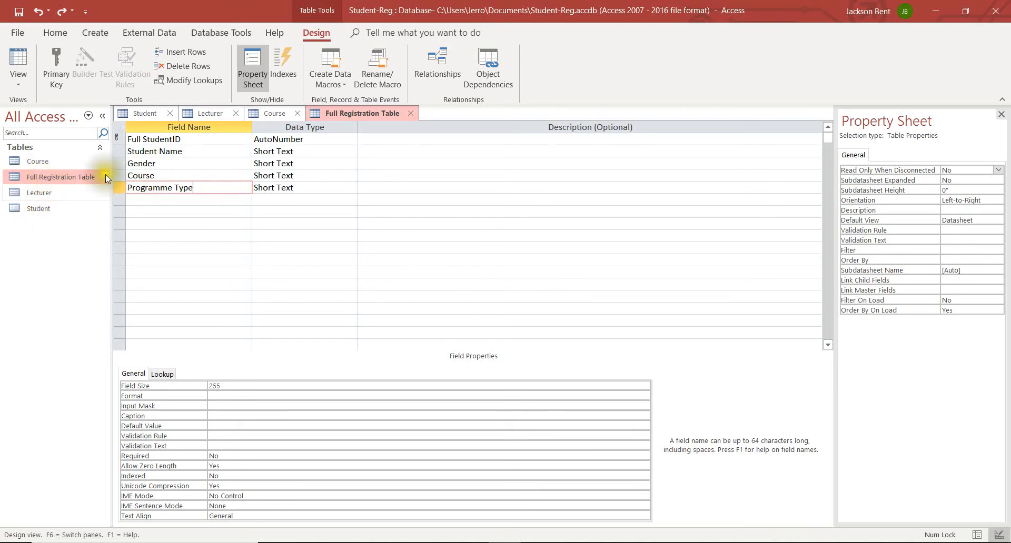
click(168, 152)
click(168, 151)
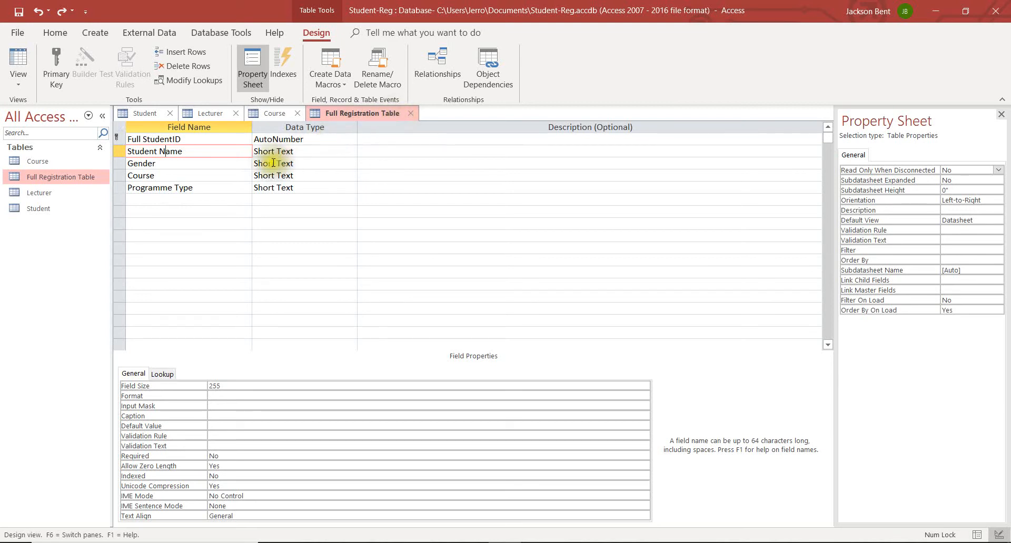
click(121, 185)
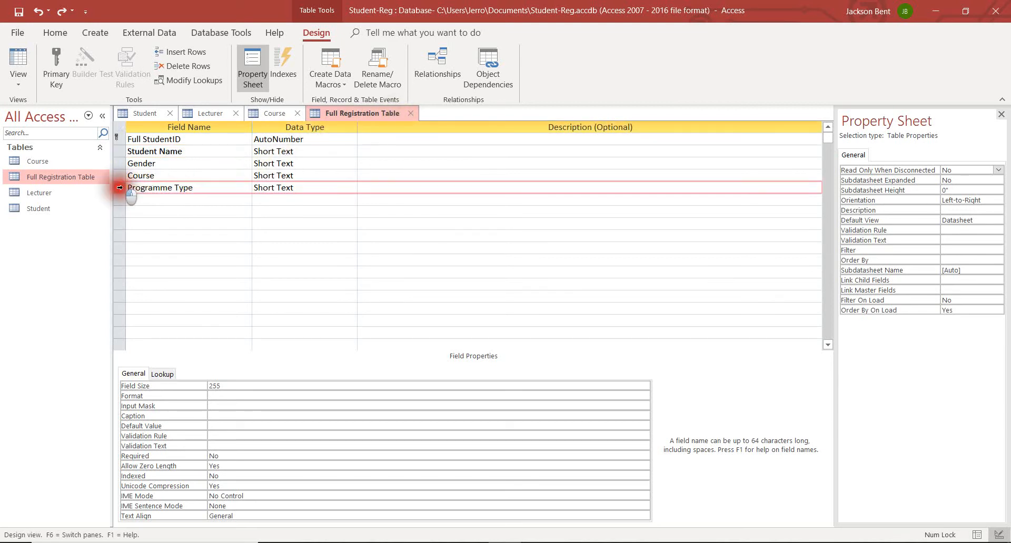
drag(121, 181, 124, 151)
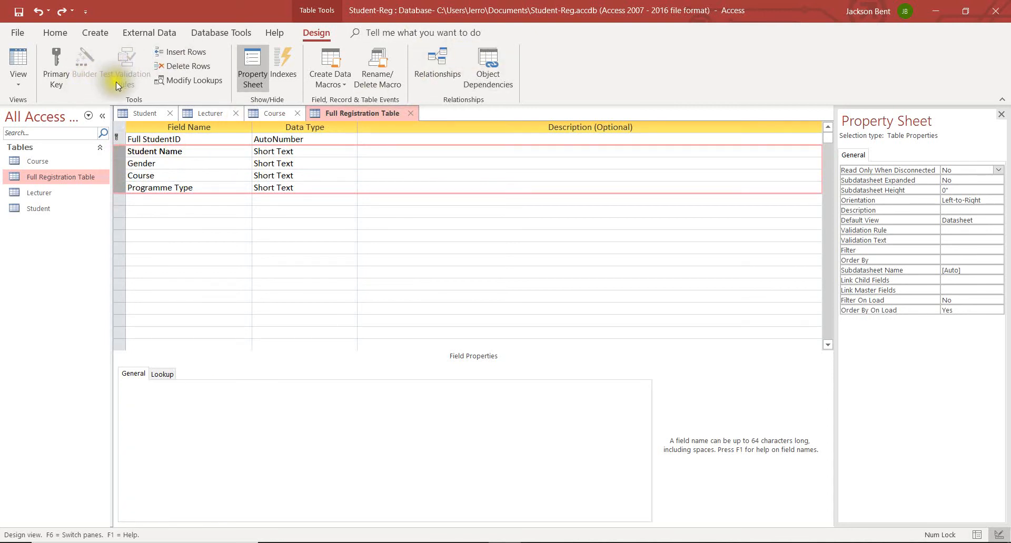
click(175, 66)
click(181, 140)
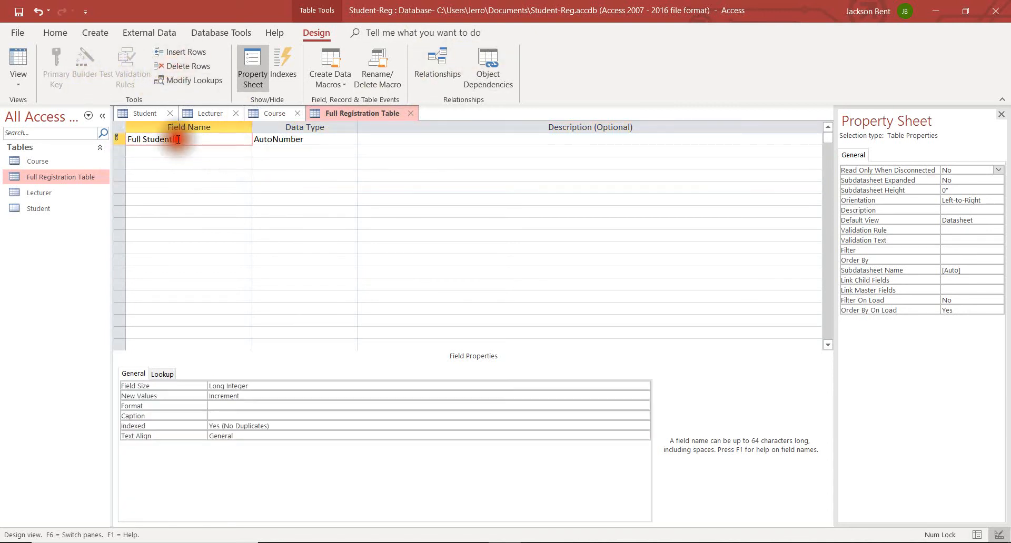
Step: Save the Full Registration Table design and switch the table to Datasheet View
right_click(358, 112)
click(374, 122)
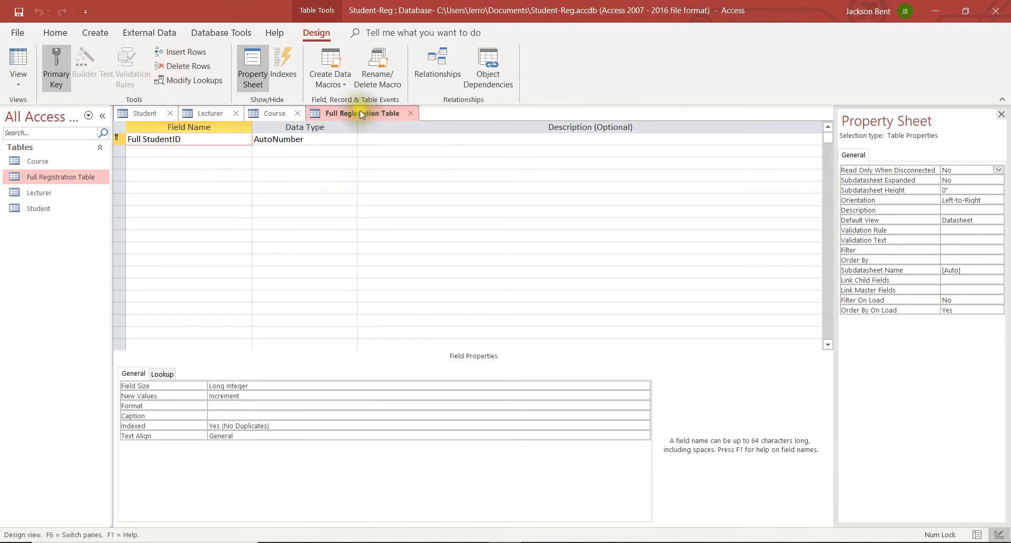
right_click(359, 112)
click(422, 188)
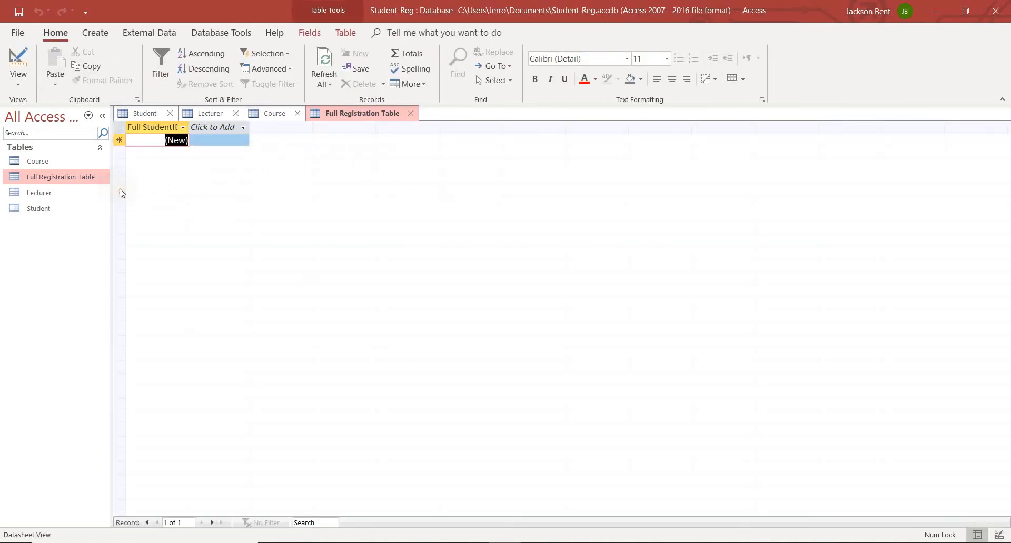
click(68, 185)
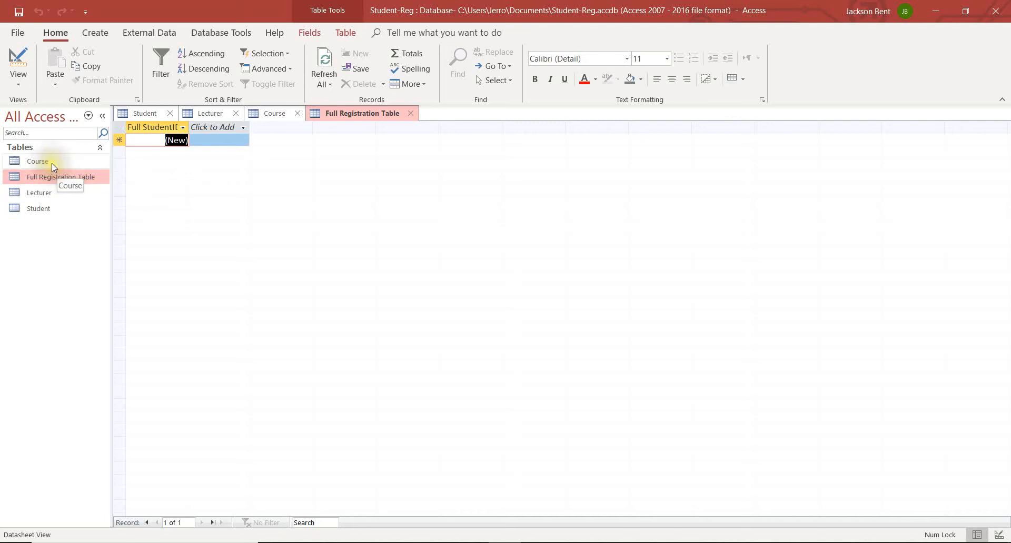
Step: Switch to the Word document and check the Student Name column in the full registration table
click(634, 542)
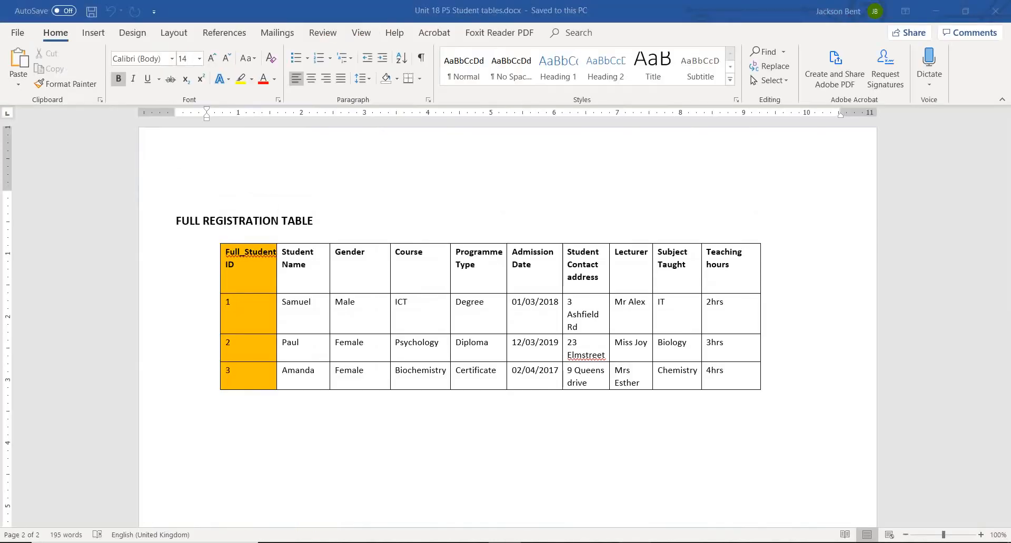
drag(315, 268, 324, 345)
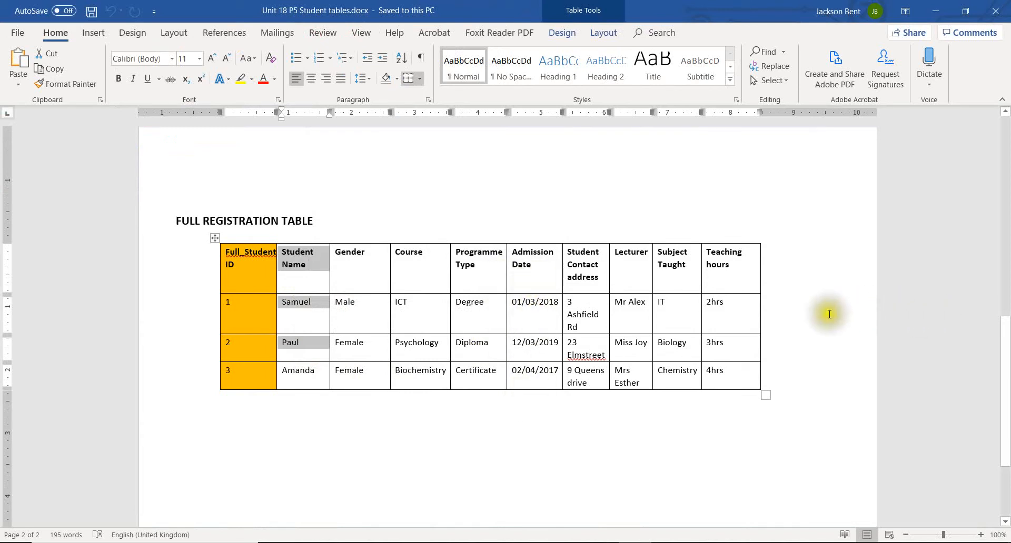
click(313, 285)
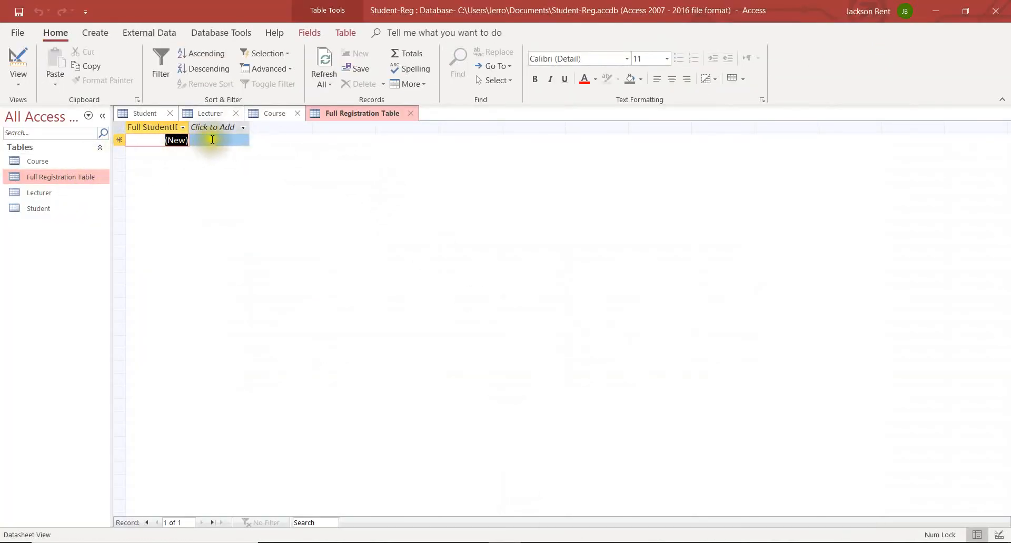
Step: In the Access datasheet, start a lookup field beside Full StudentID that gets its values from the Student table
click(243, 128)
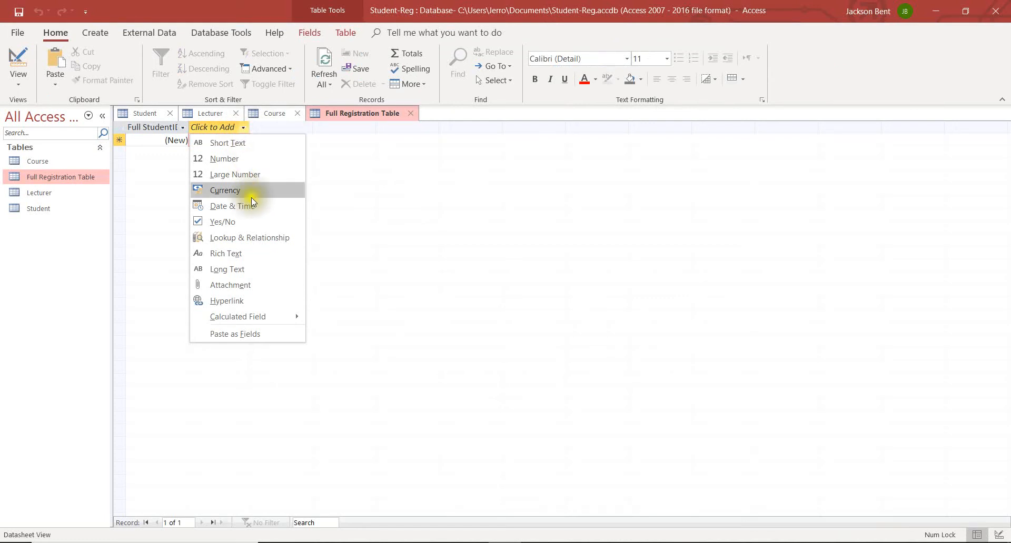
click(258, 239)
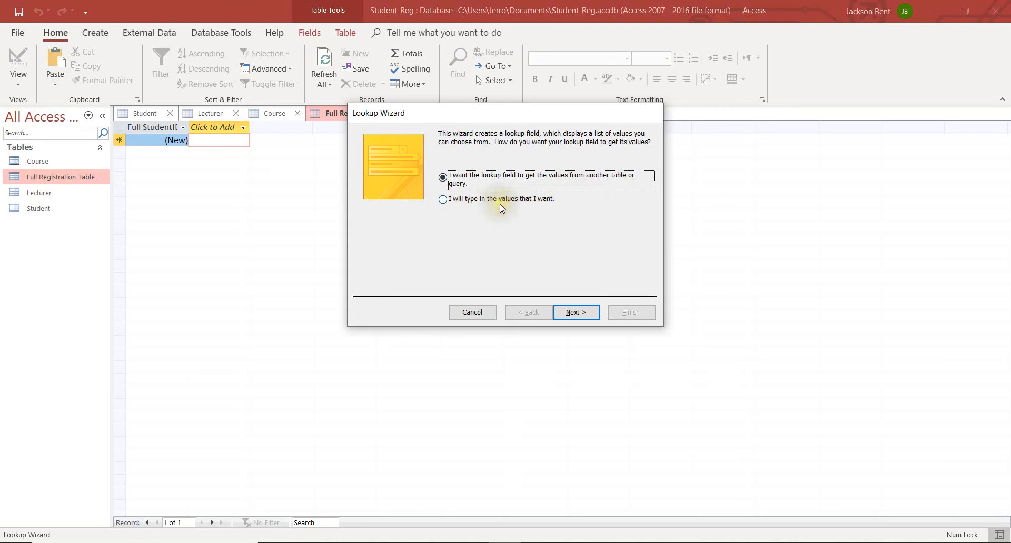
click(574, 312)
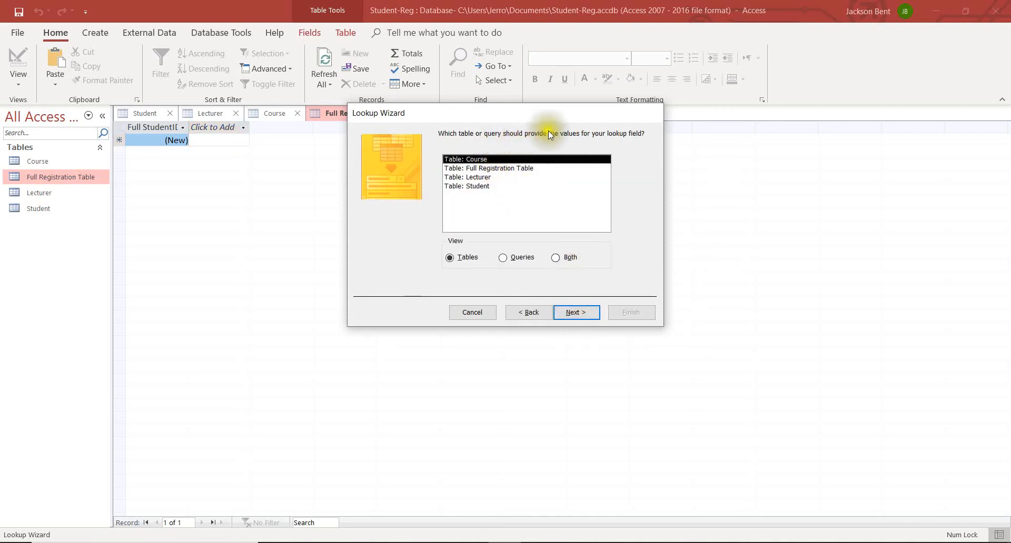
click(484, 187)
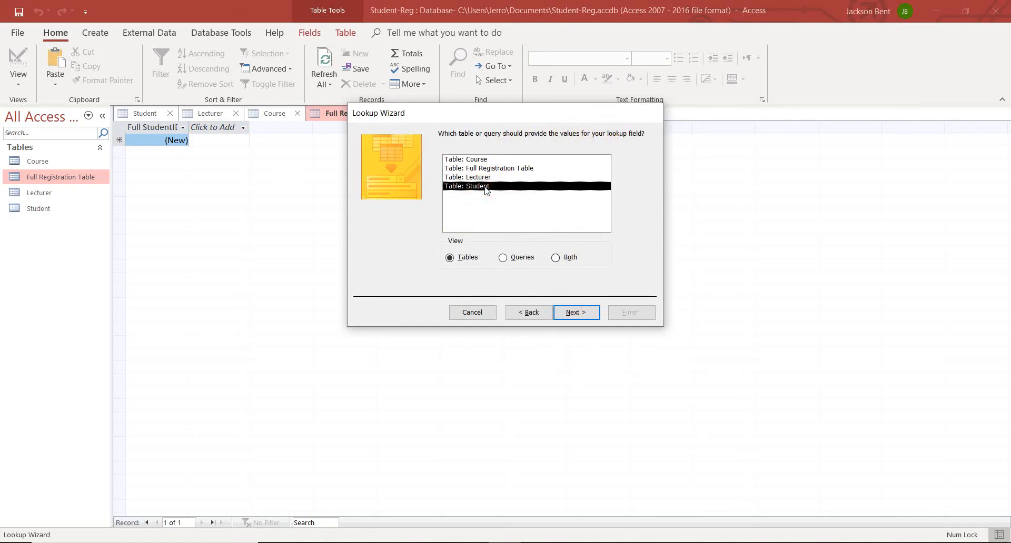
click(569, 311)
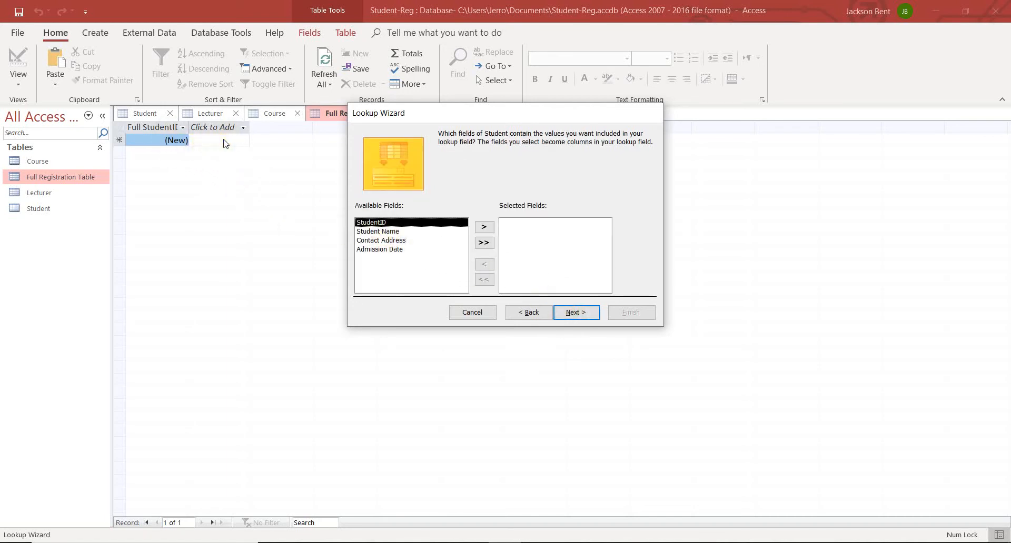
Step: Check the Student Name column in the Word document and include only that field in the Access lookup
click(635, 542)
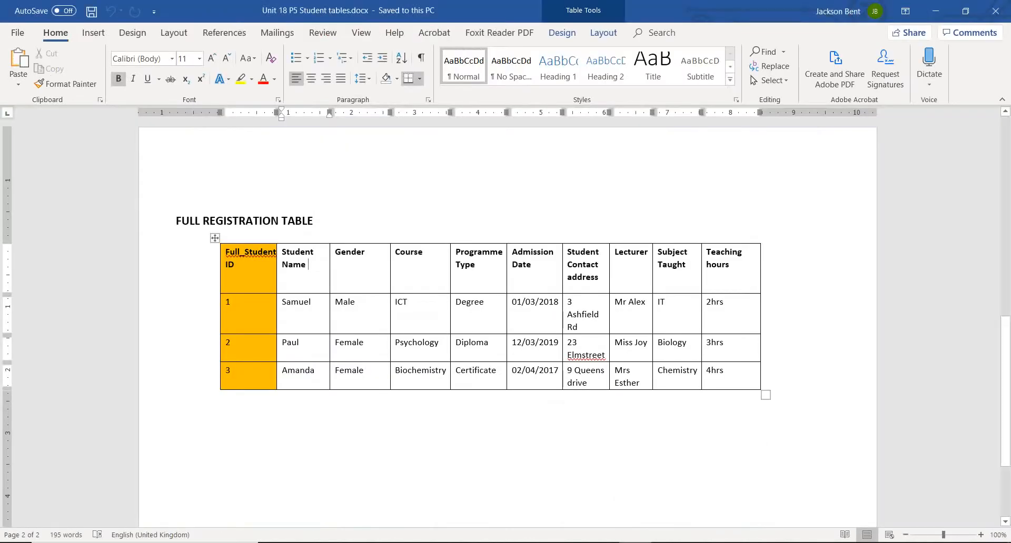
drag(291, 258, 312, 376)
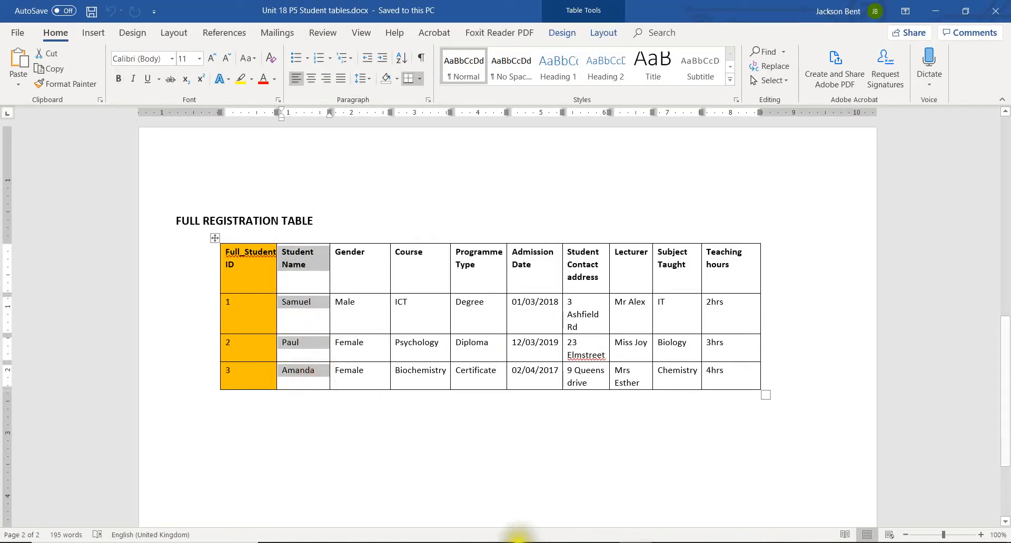
click(517, 537)
click(392, 232)
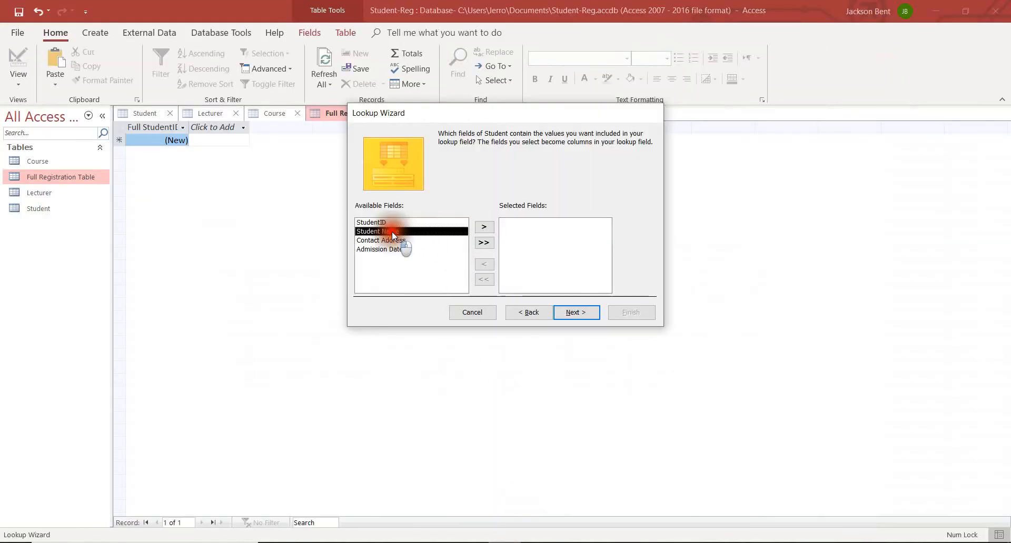
click(484, 227)
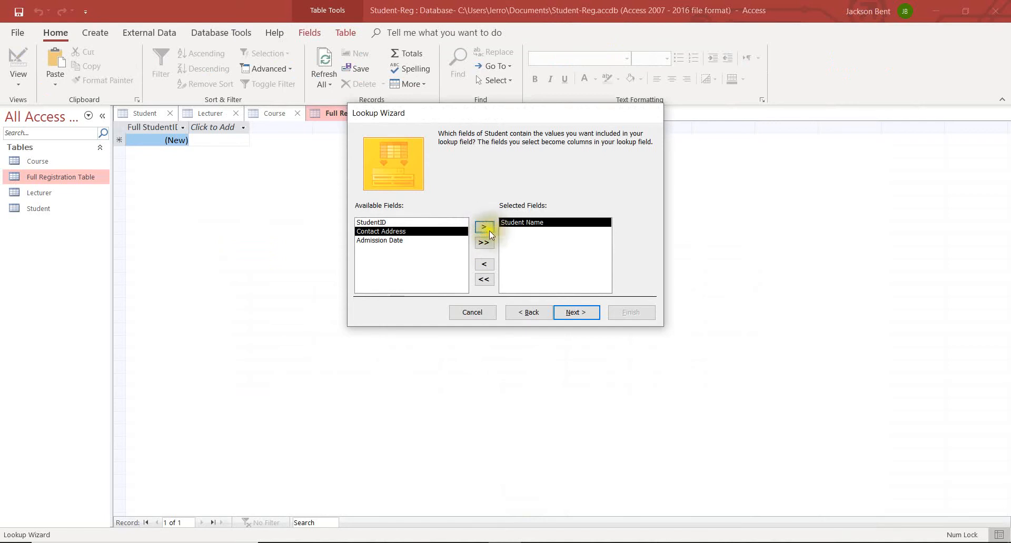
click(581, 311)
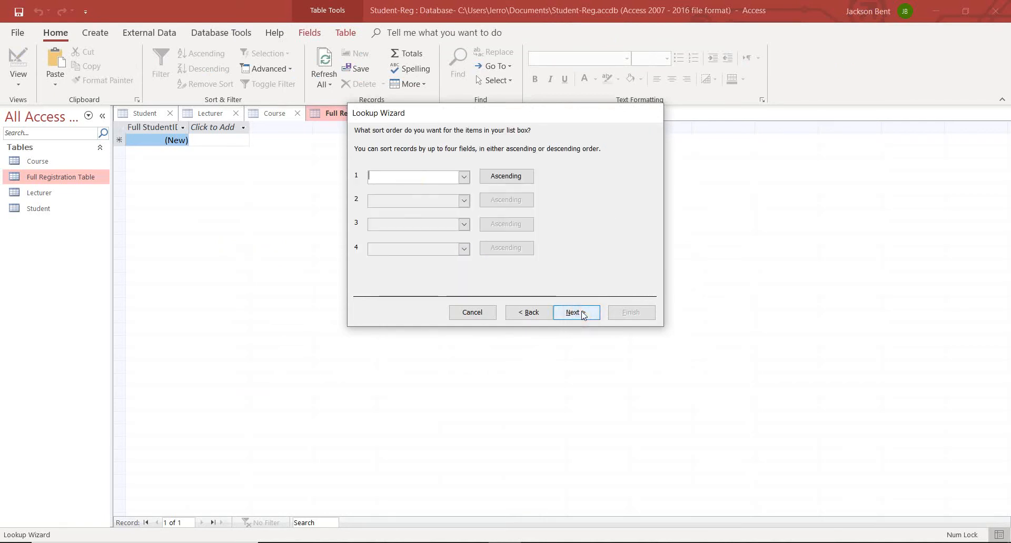
Step: Leave the lookup list unsorted and preview the key column, keeping it hidden
click(581, 312)
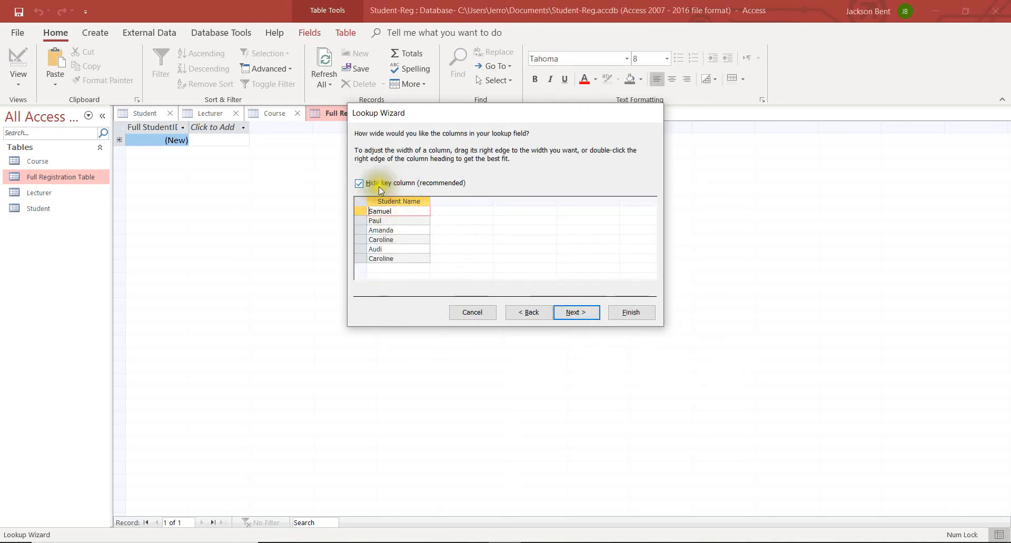
click(360, 183)
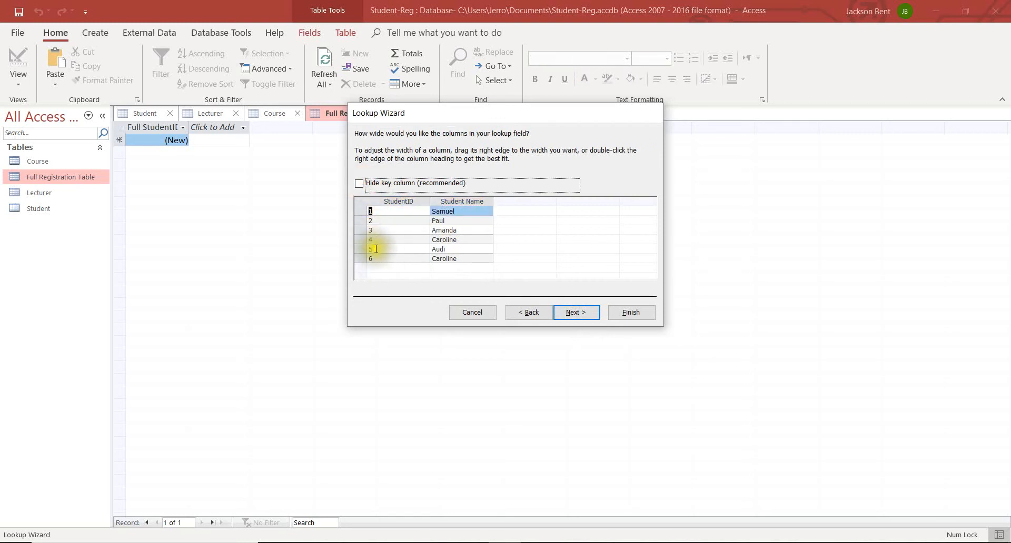
click(360, 184)
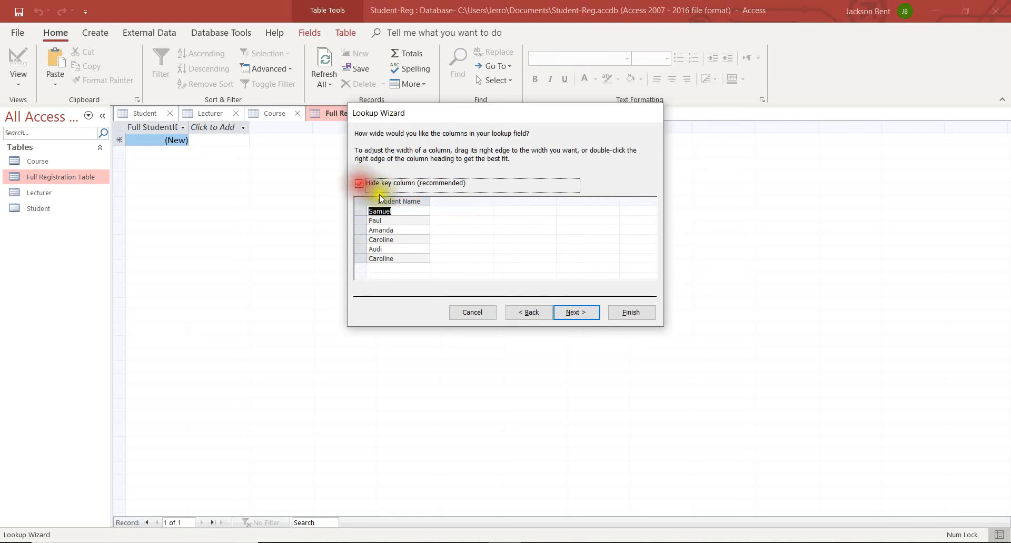
click(575, 312)
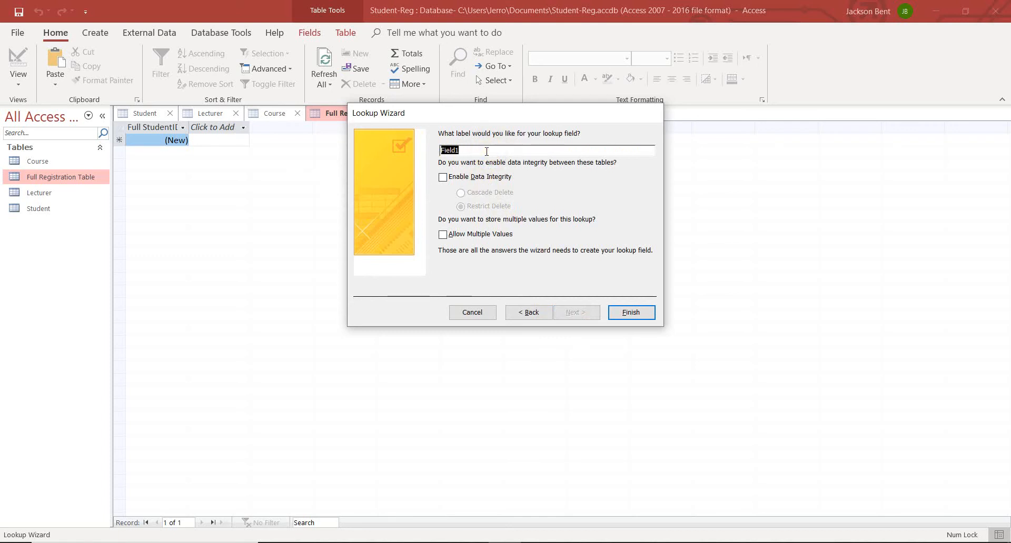
Step: Try to create the lookup field labelled Student Name with data integrity enabled and Cascade Delete
text(Student Name)
click(443, 178)
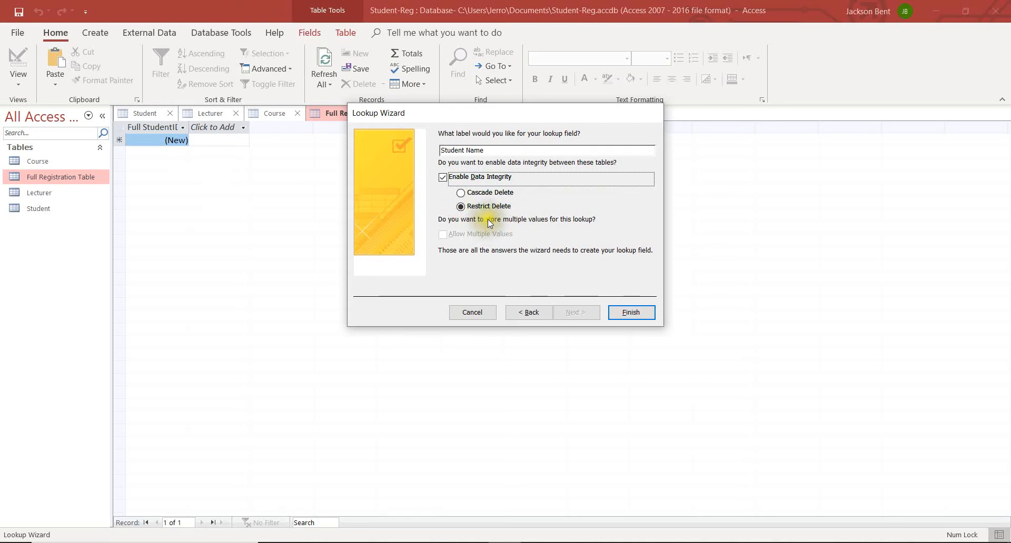
click(462, 195)
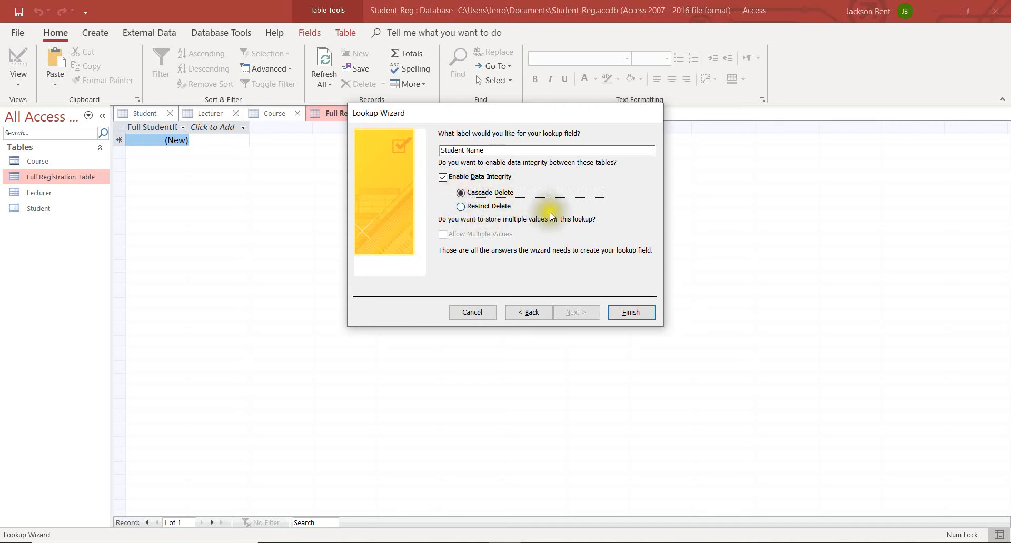
click(631, 313)
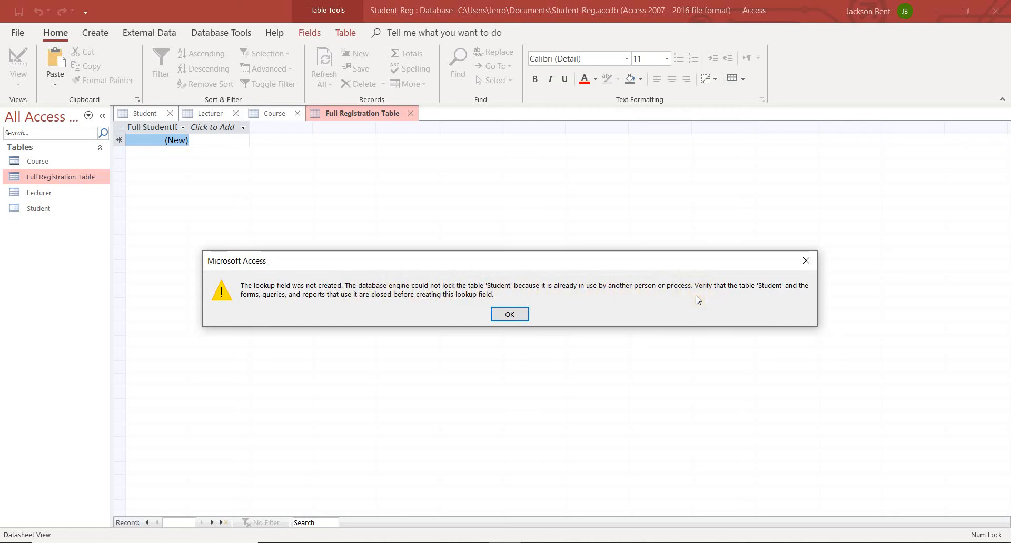
click(509, 314)
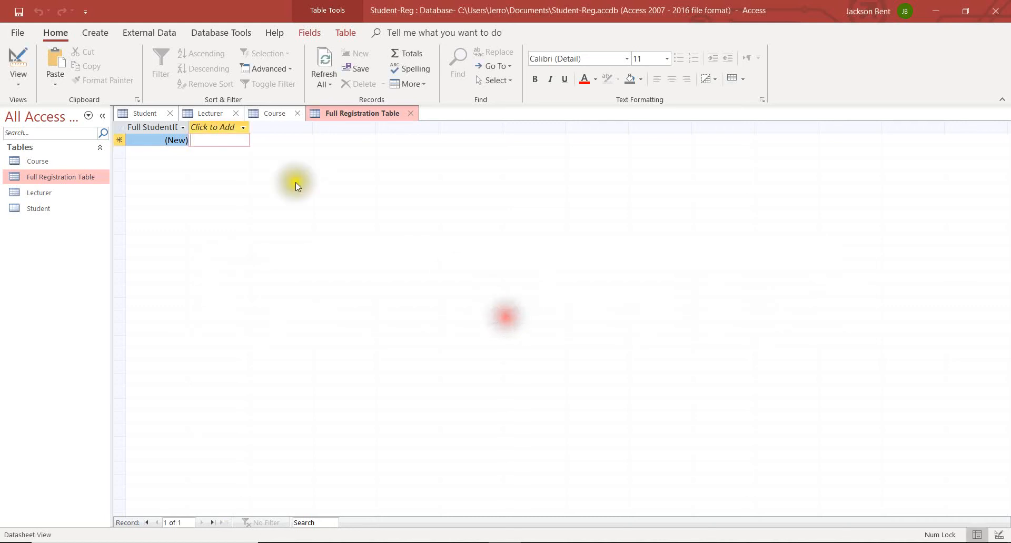
Step: Close the open Student and Lecturer tables
click(157, 114)
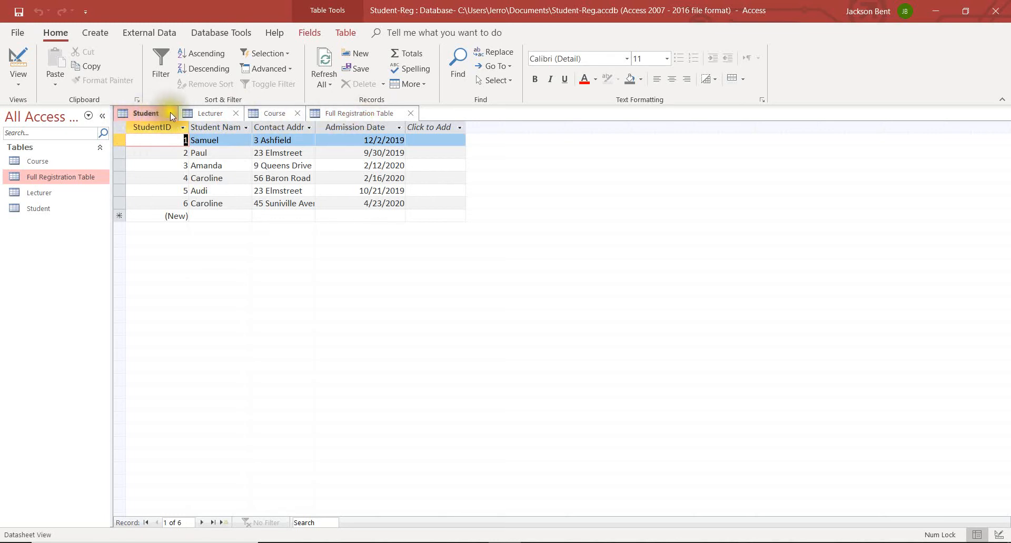
click(170, 113)
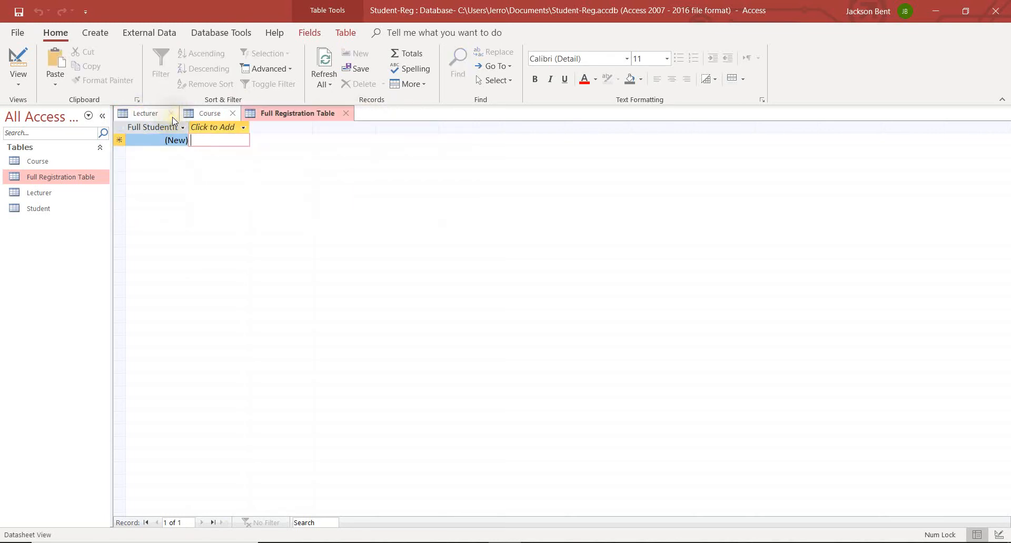
click(170, 113)
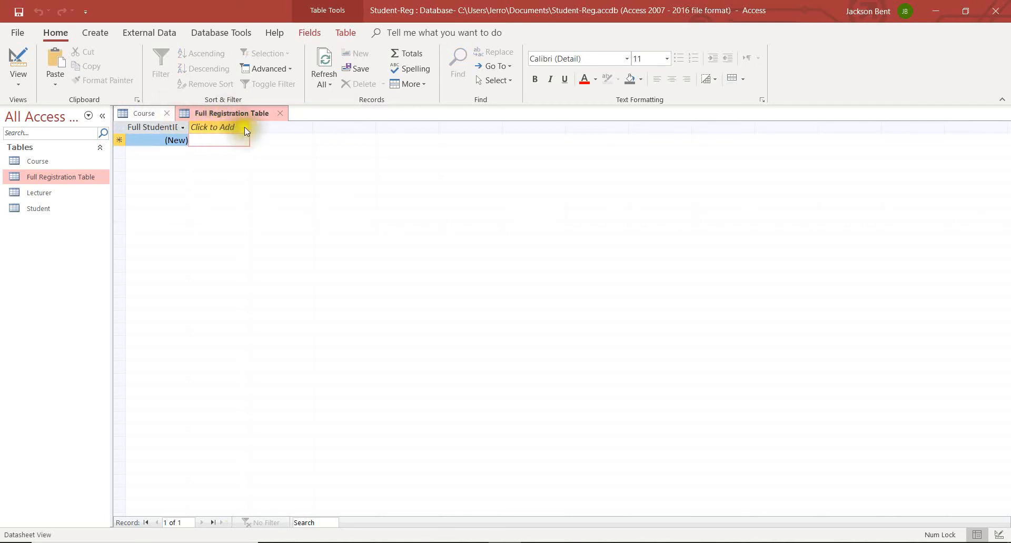
Step: Start a new lookup field in the Full Registration Table that takes its values from the Student table
click(244, 128)
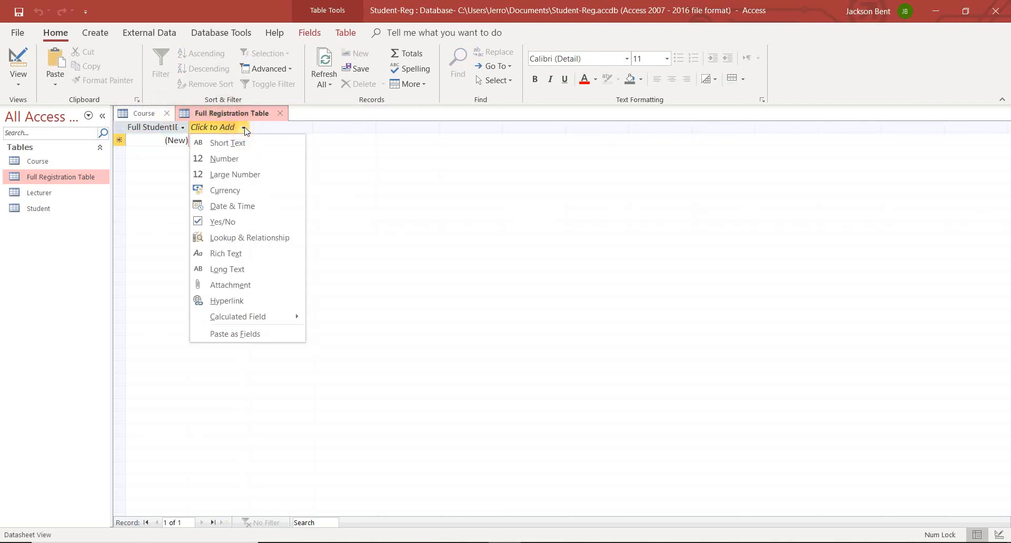
click(260, 238)
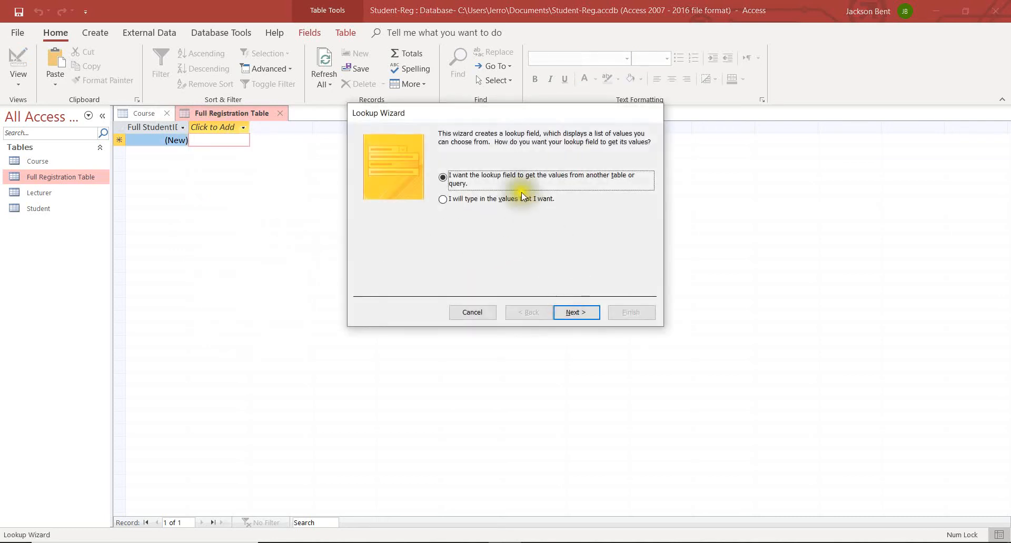
click(572, 313)
click(483, 187)
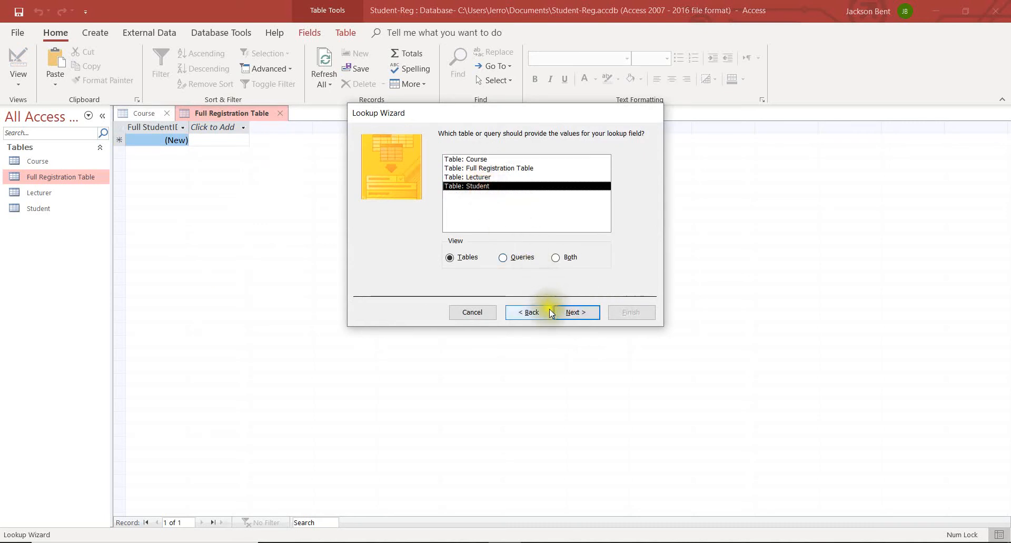
click(570, 312)
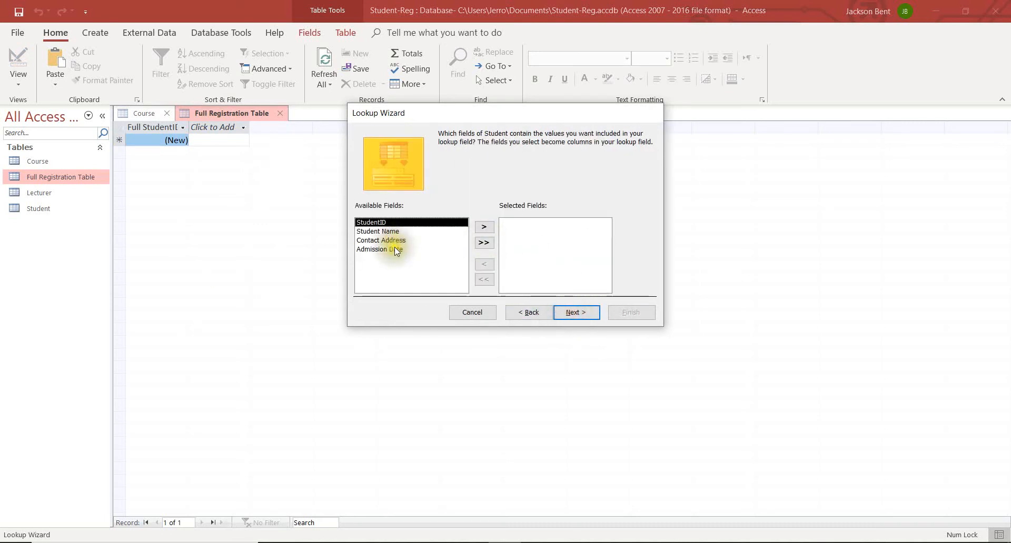
Step: Include only the Student Name field in the lookup, without sorting and with the key column hidden
click(396, 232)
click(484, 227)
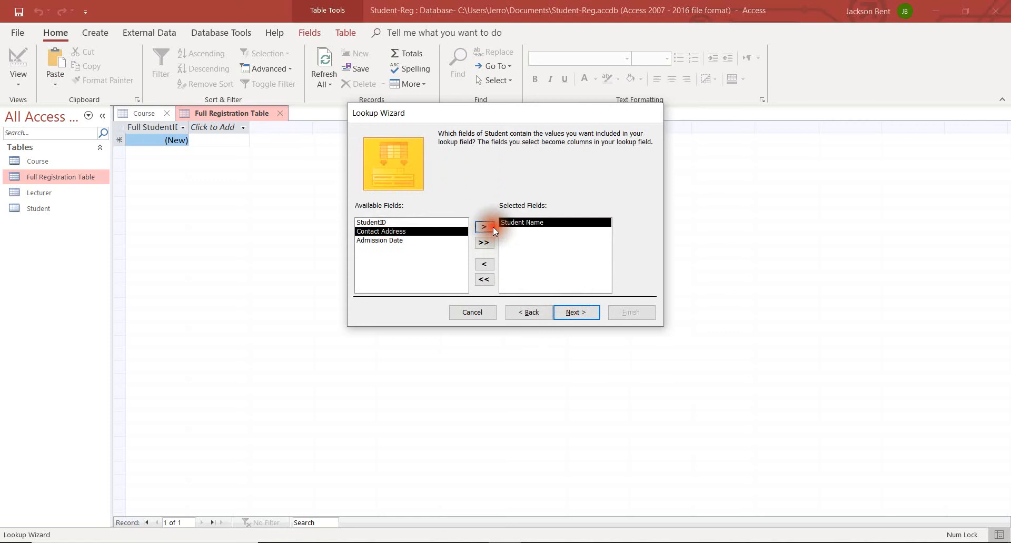
click(573, 314)
click(577, 312)
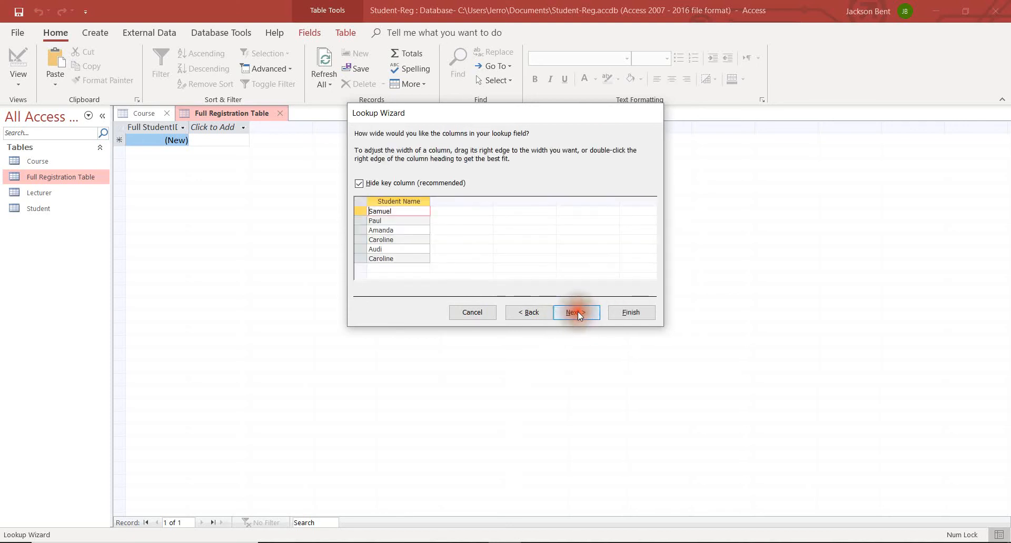
click(577, 312)
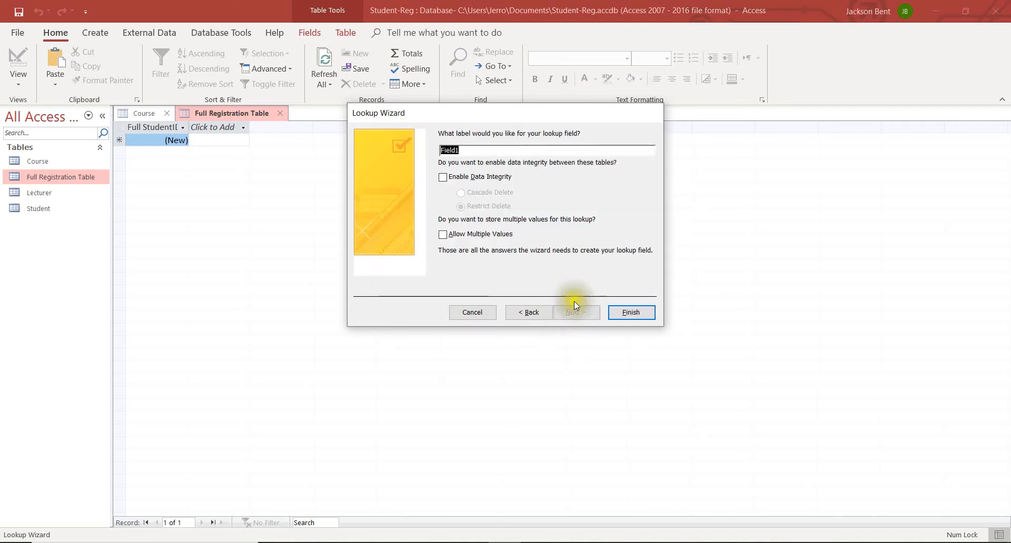
Step: Label the lookup field Student Name, enable data integrity with Cascade Delete, and create the field
text(St)
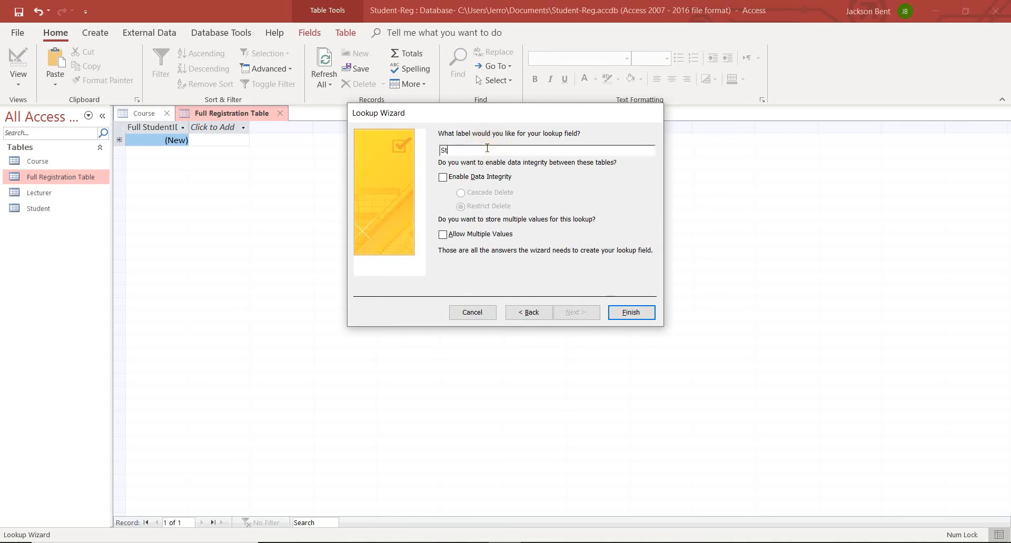
text(udent Name)
click(473, 177)
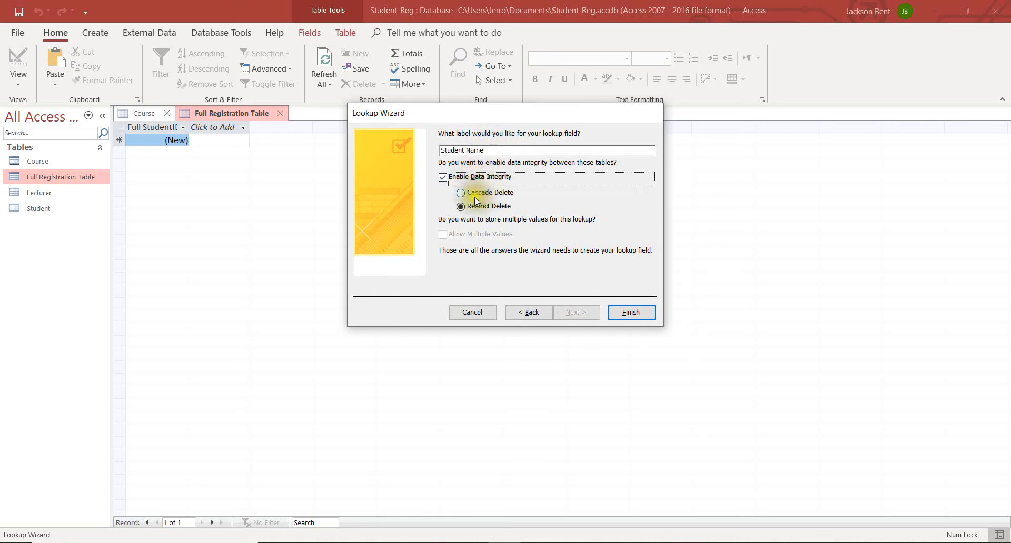
click(467, 193)
click(631, 313)
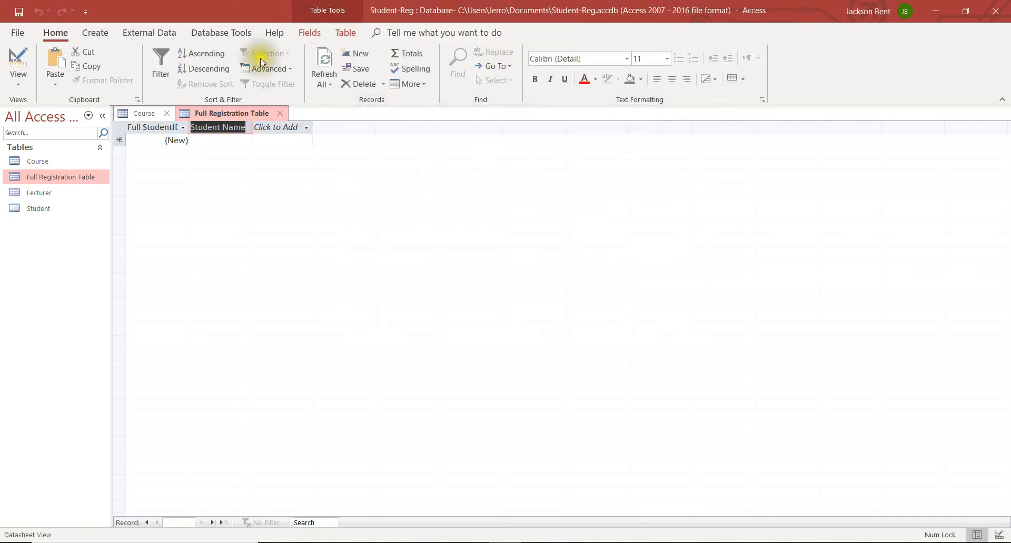
click(223, 140)
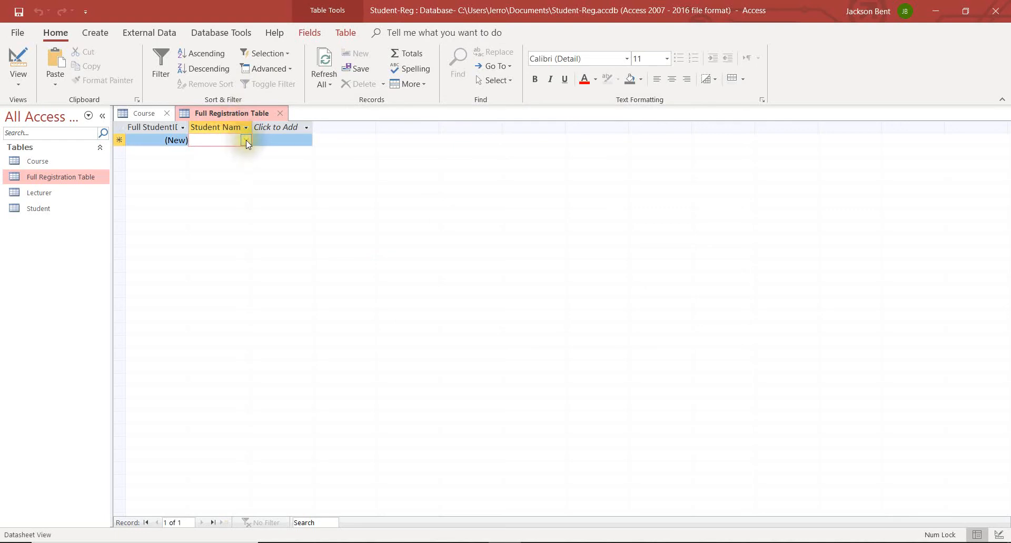
Step: Check the choices in the new Student Name lookup, and review the Gender column of the registration table in the Word document
click(245, 140)
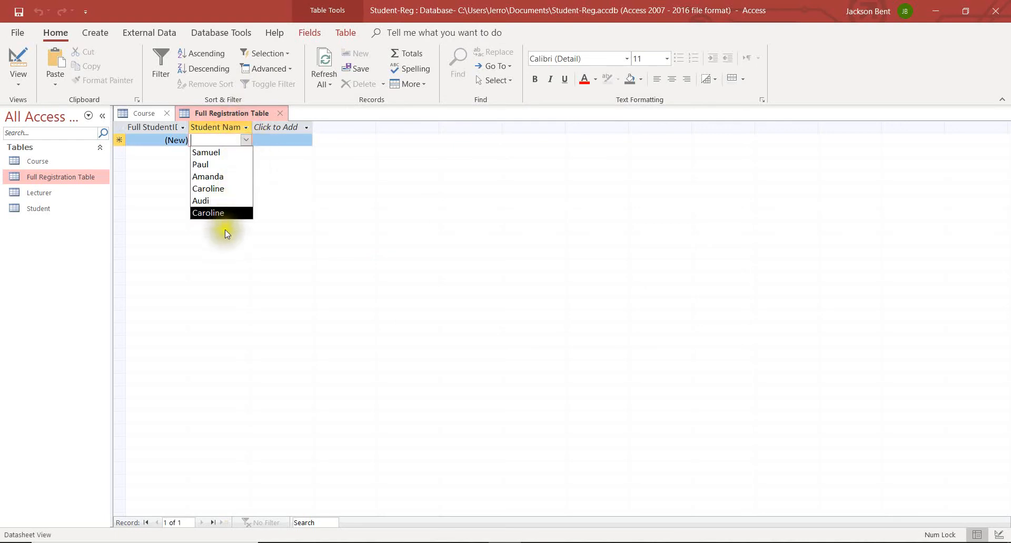
click(217, 127)
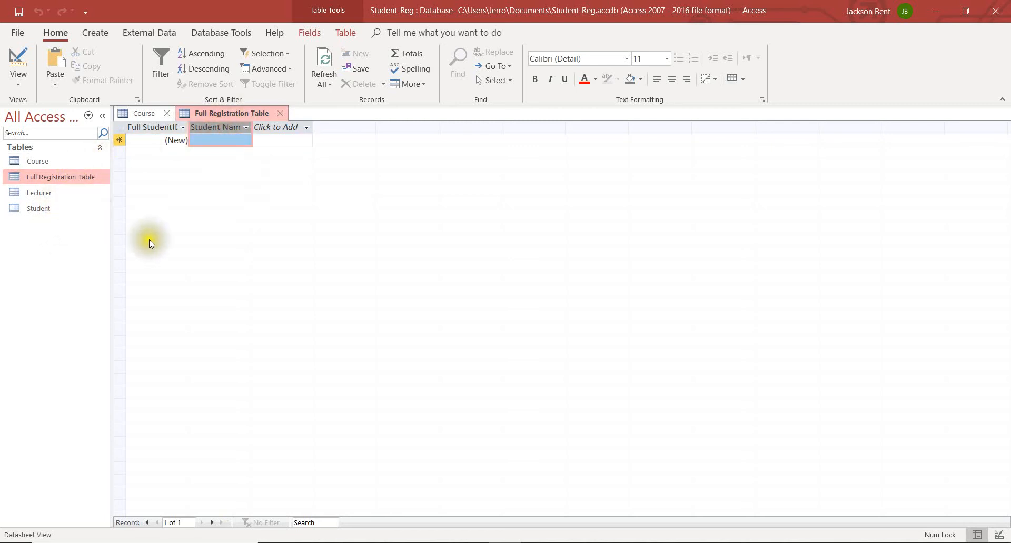
click(638, 541)
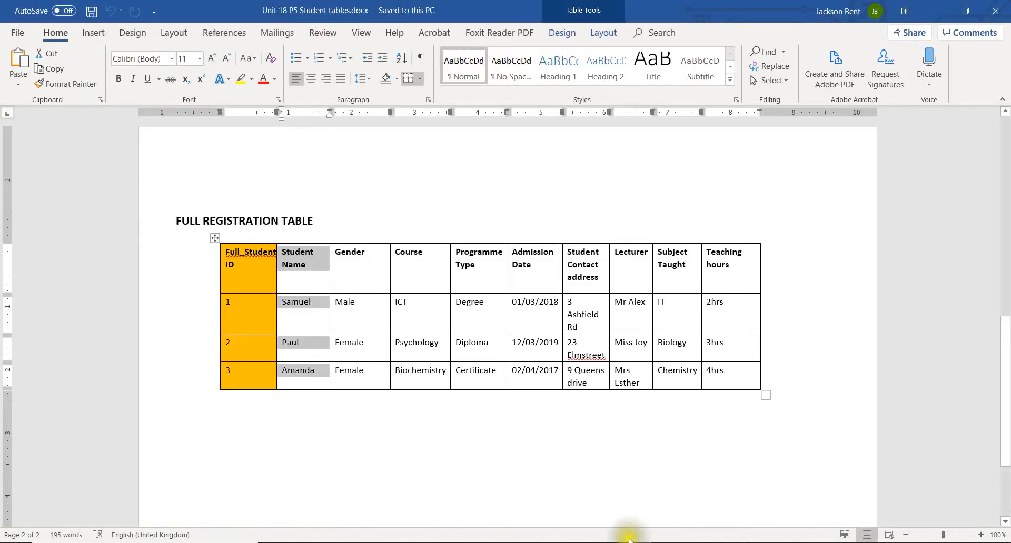
click(354, 292)
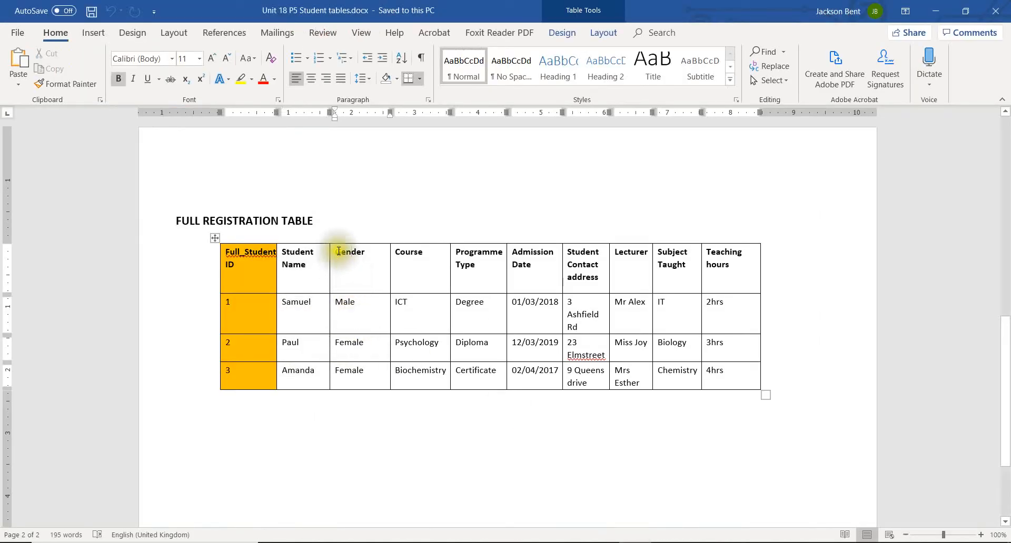
drag(334, 248, 361, 305)
click(357, 327)
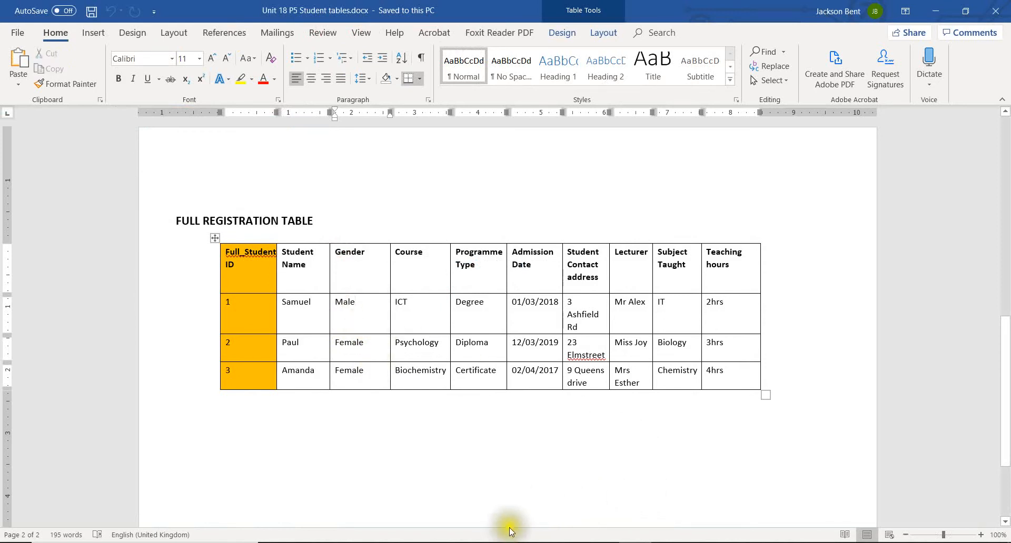
key(alt+Tab)
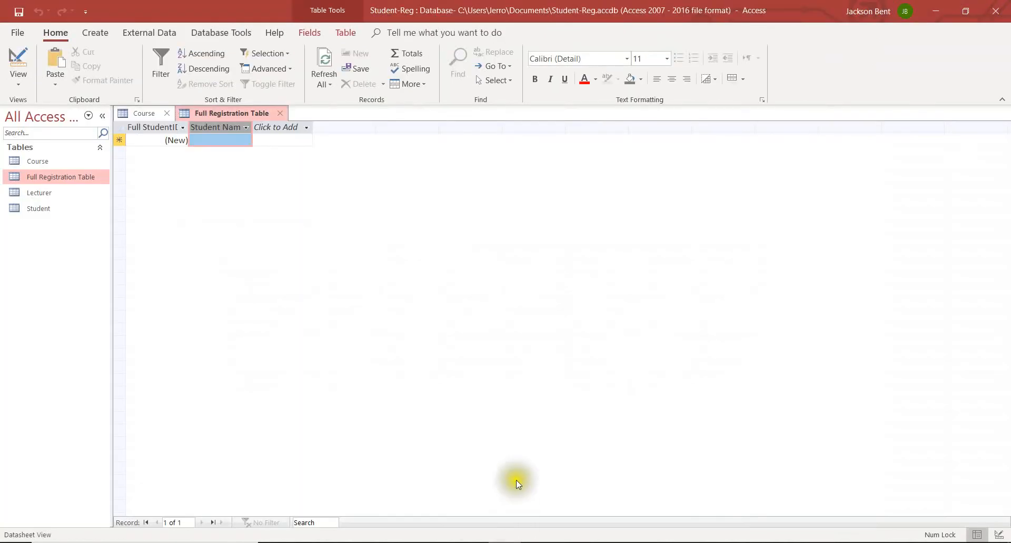
Step: Start another lookup field in the Full Registration Table, set to use a list of typed-in values
click(292, 128)
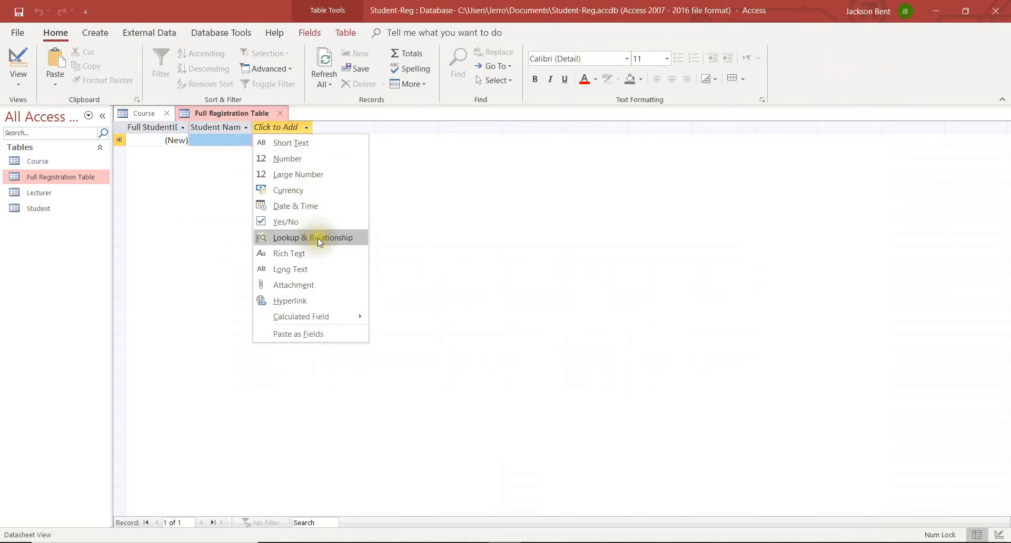
click(337, 130)
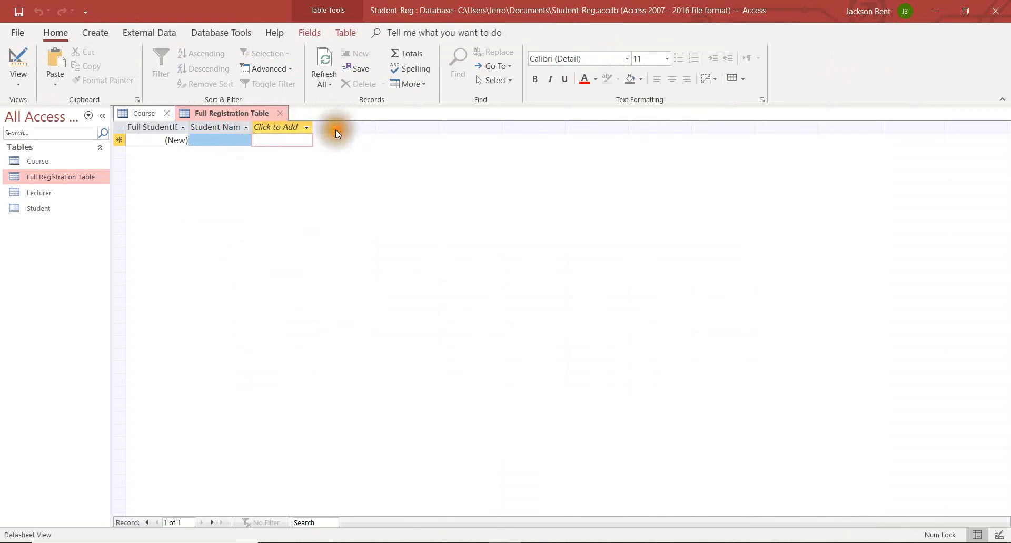
click(305, 130)
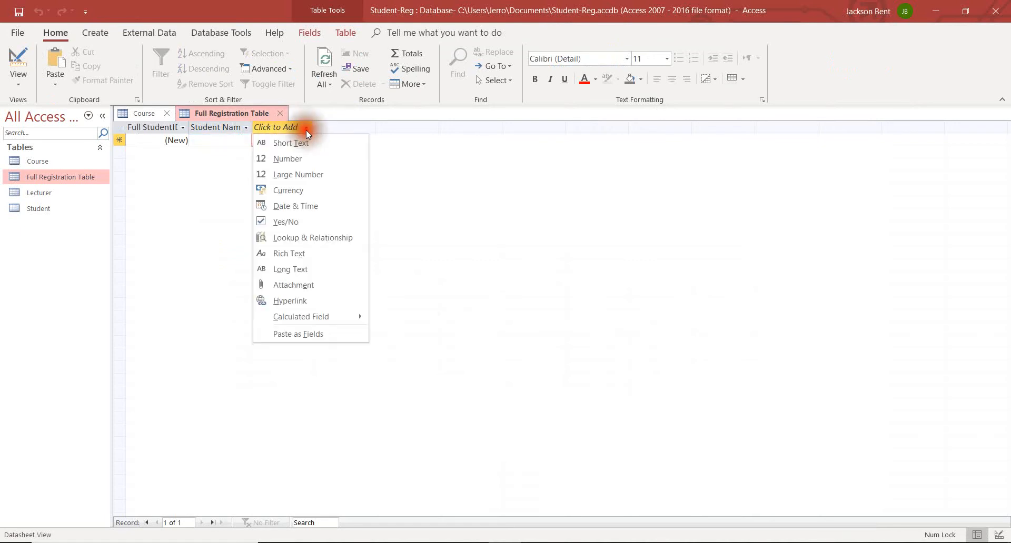
click(322, 236)
click(465, 185)
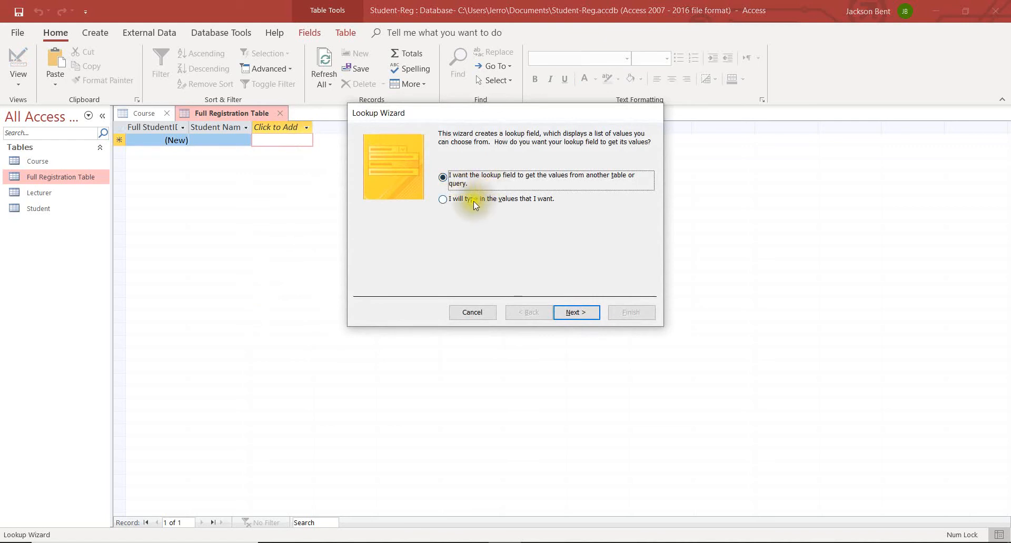
click(482, 201)
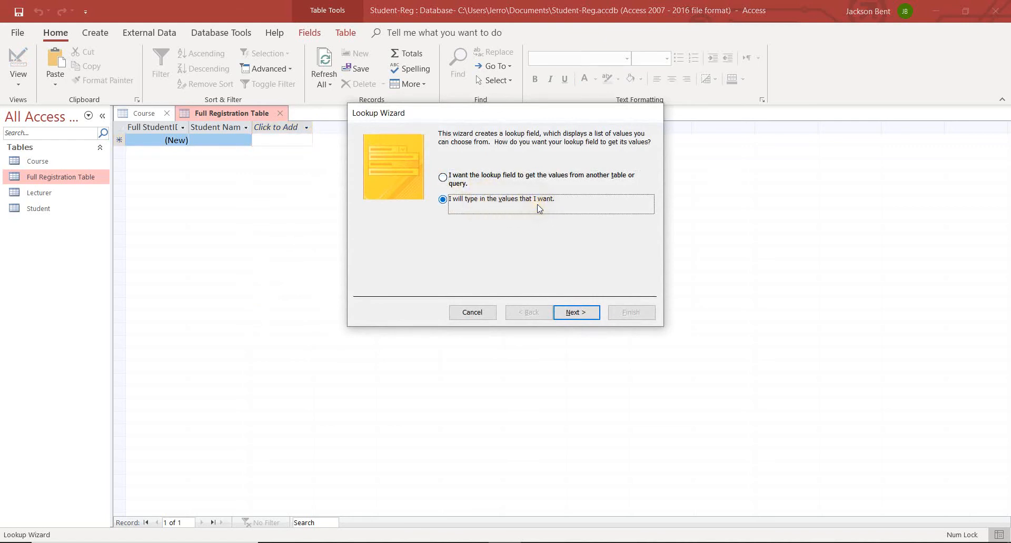
click(590, 314)
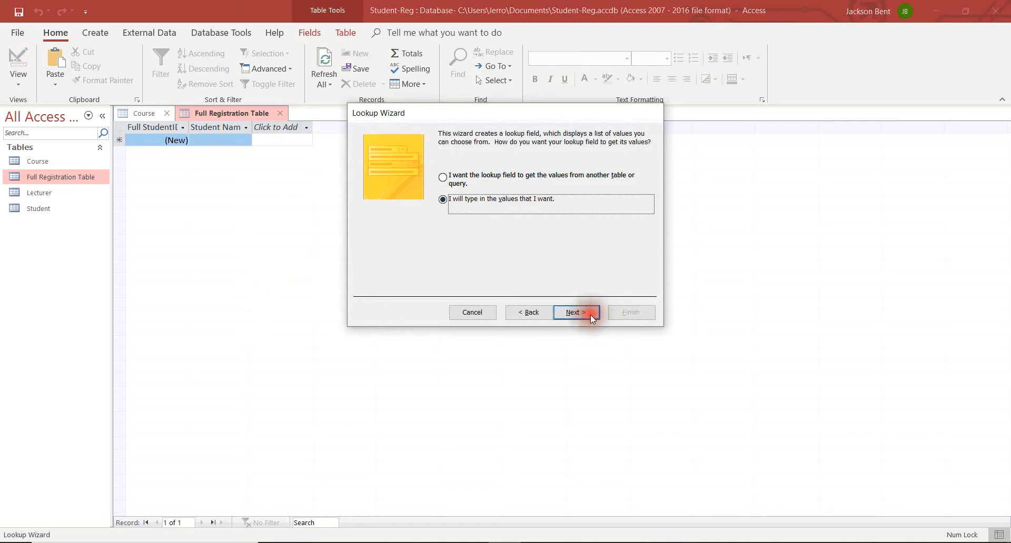
Step: Enter Male and Female as the values of the lookup list
click(416, 212)
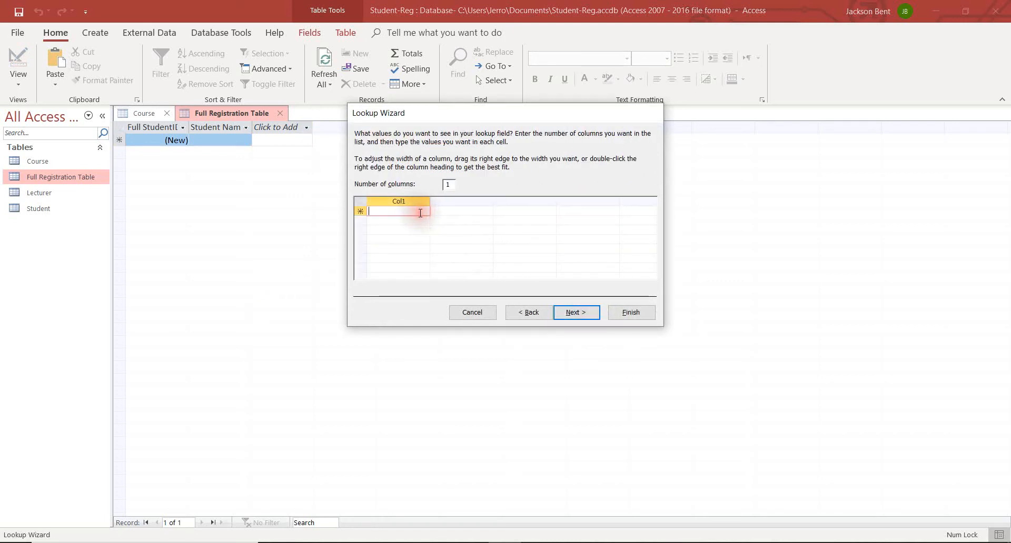
text(Male)
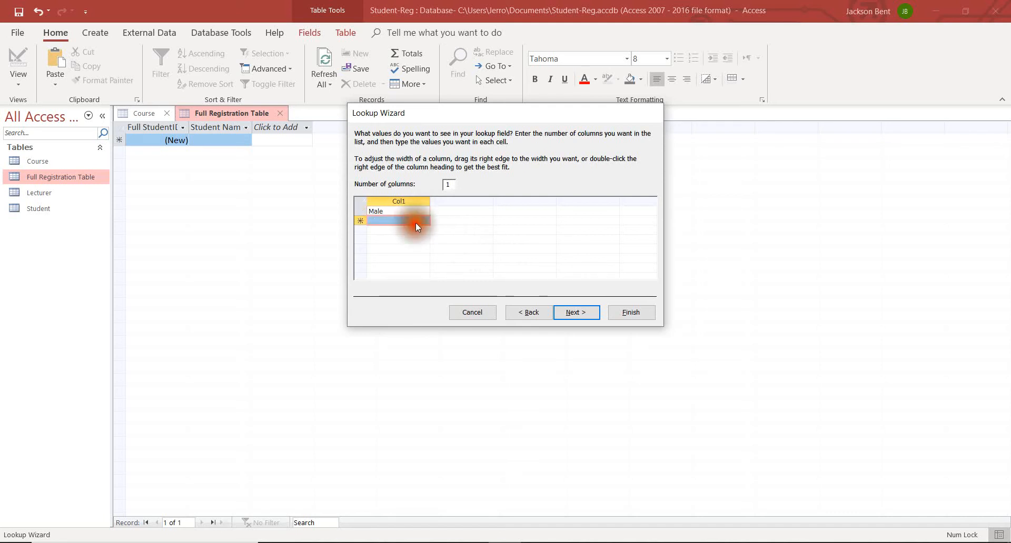
click(416, 221)
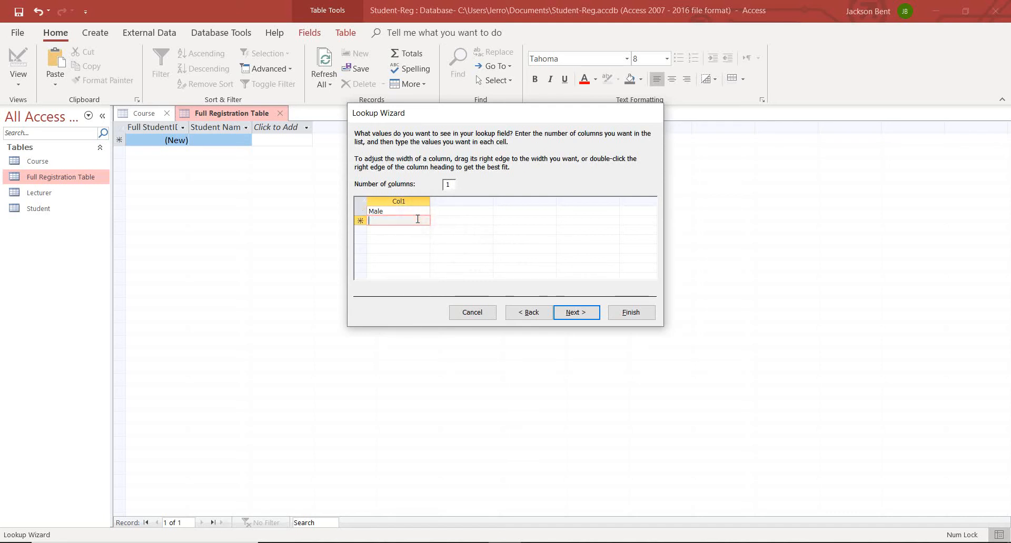
text(Female)
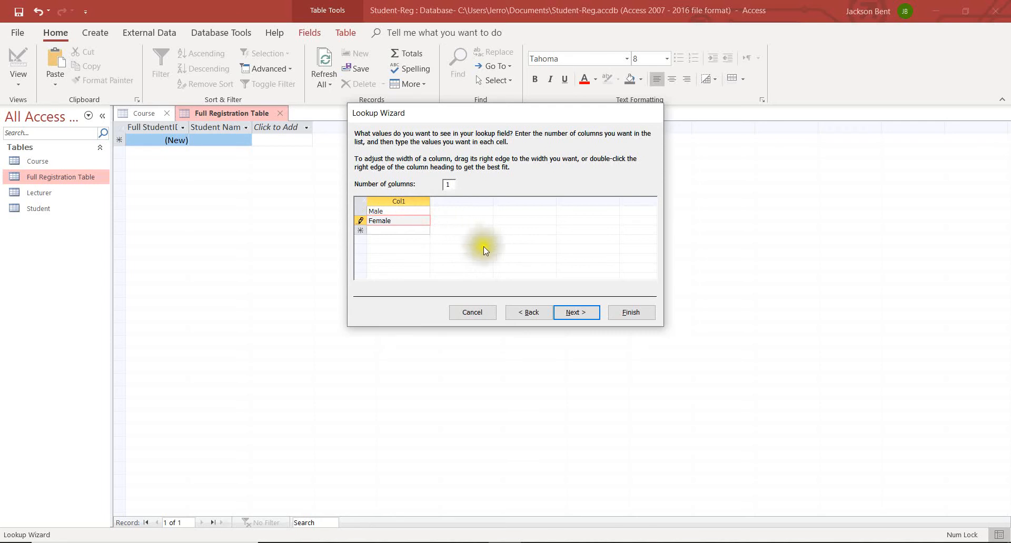
Step: Label the lookup field Gender, limit entries to the list, and create the field
click(574, 312)
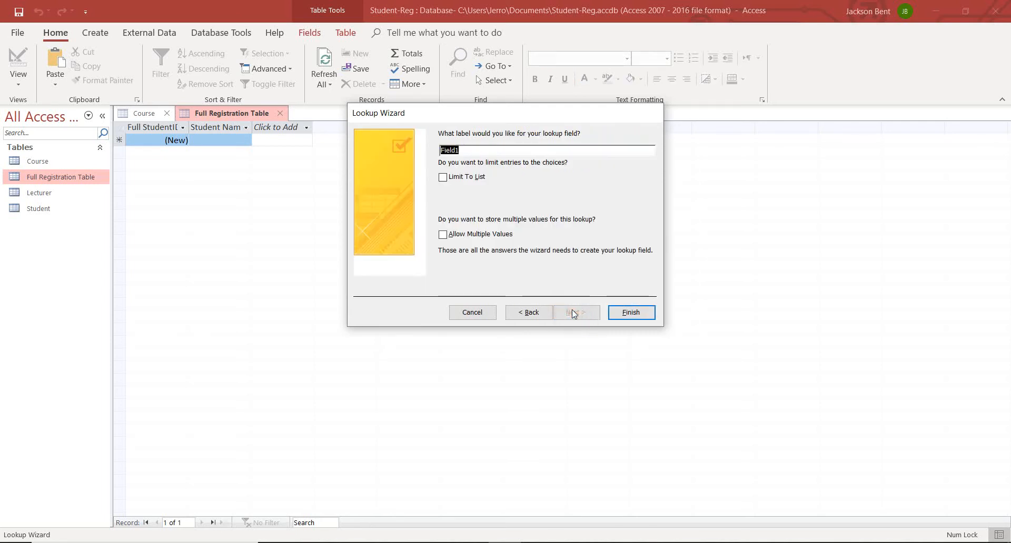
text(Gender)
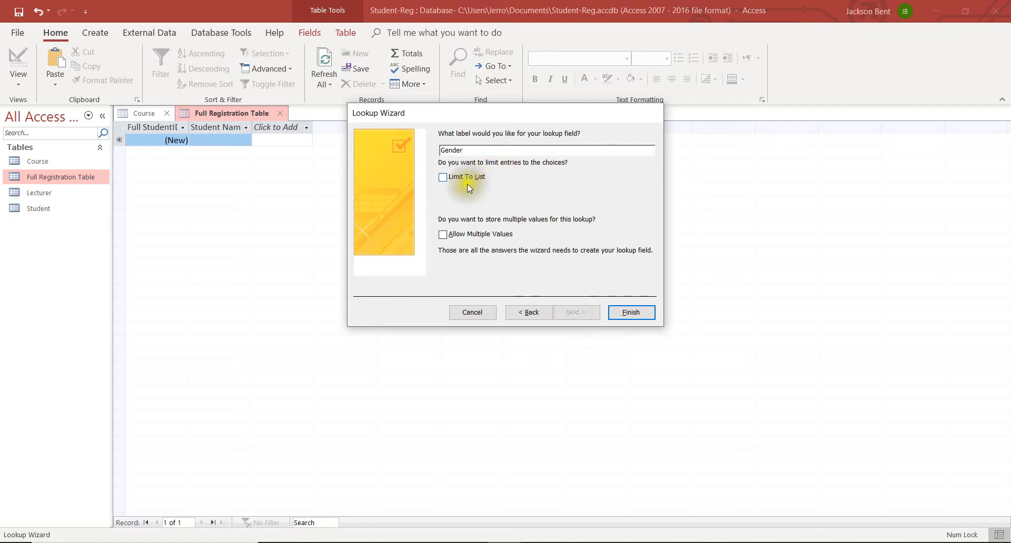
click(446, 176)
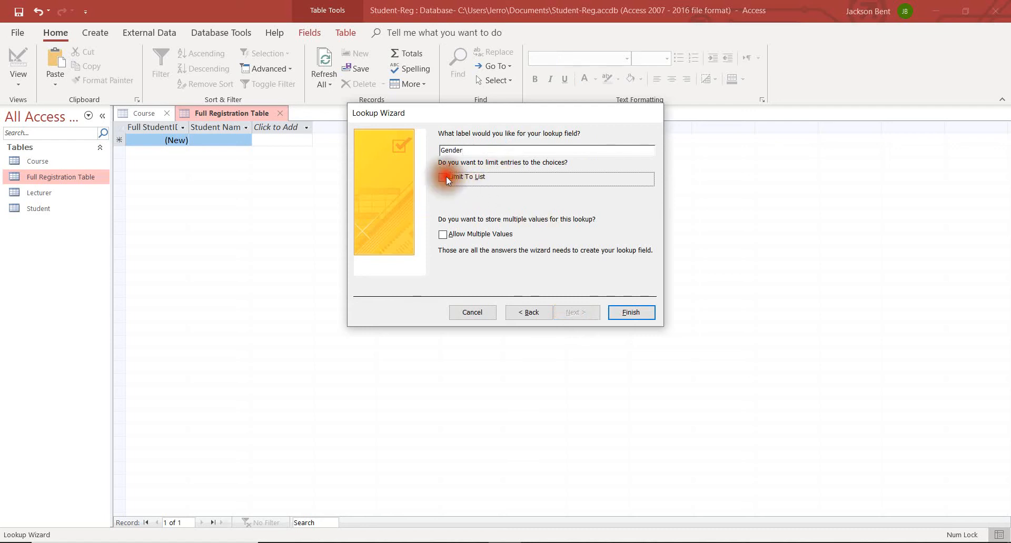
click(629, 313)
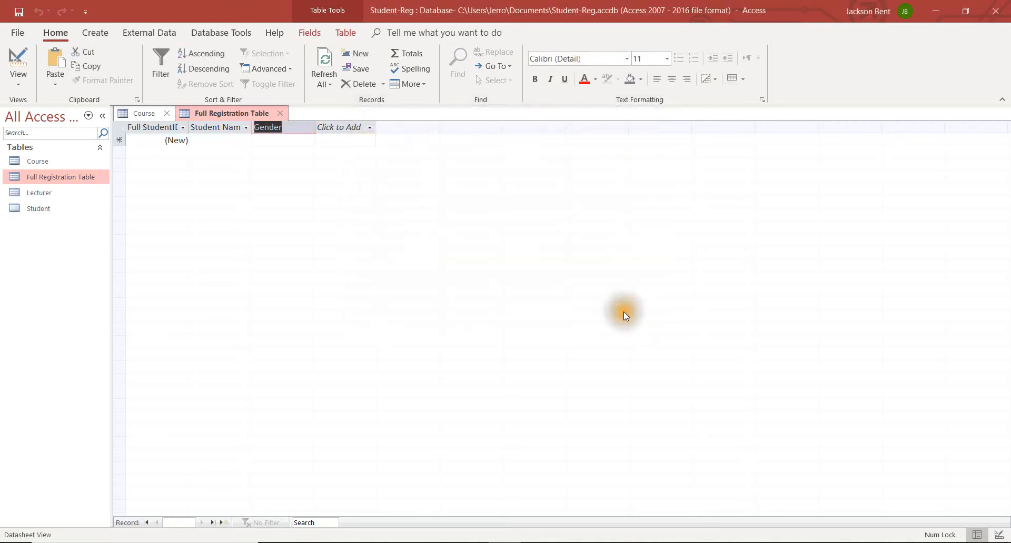
Step: Test the Gender list by choosing Male in a new record, and clear the chosen value
click(264, 141)
click(309, 141)
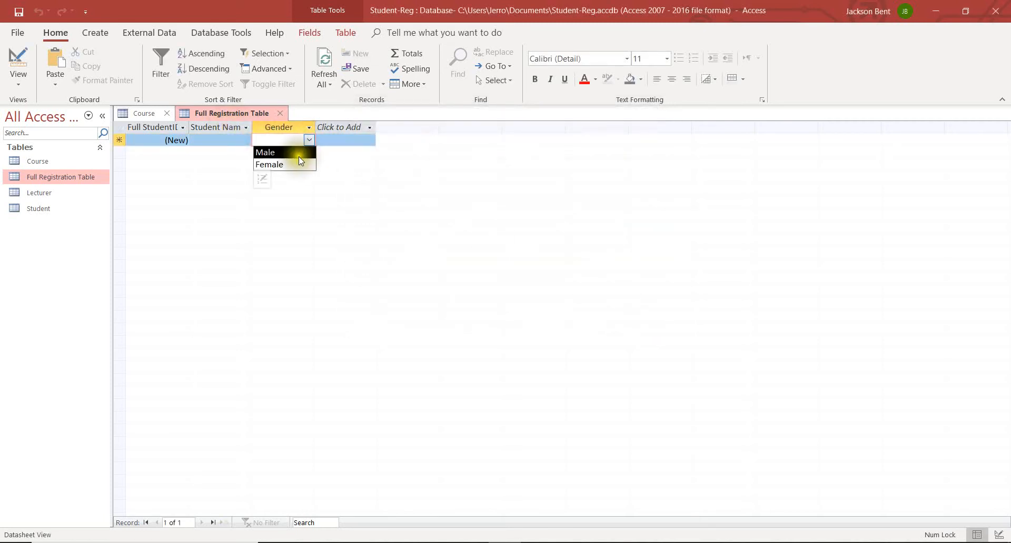
click(299, 155)
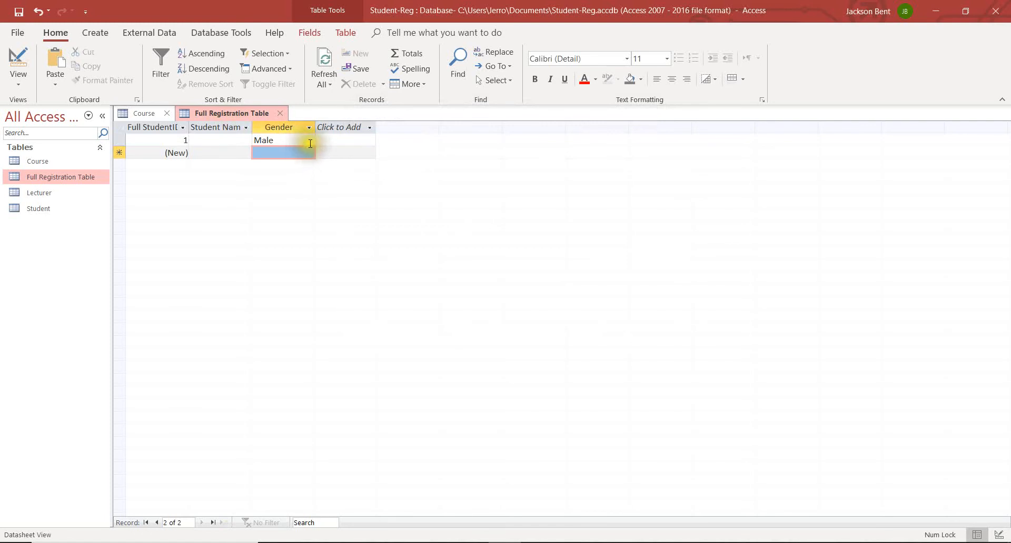
click(307, 140)
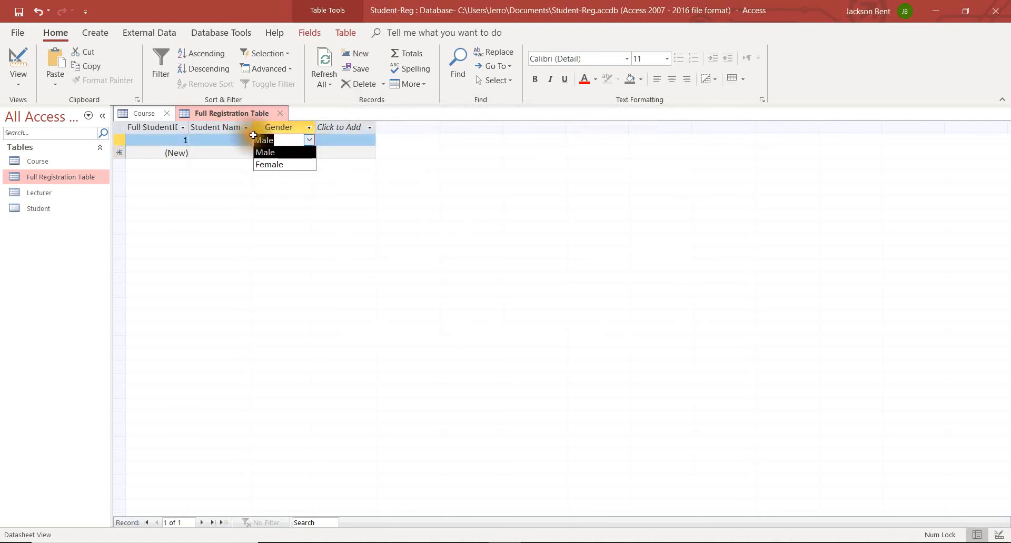
key(BackSpace)
Step: Try to enter trhh, a value outside the list, as the Gender of the first record
click(330, 127)
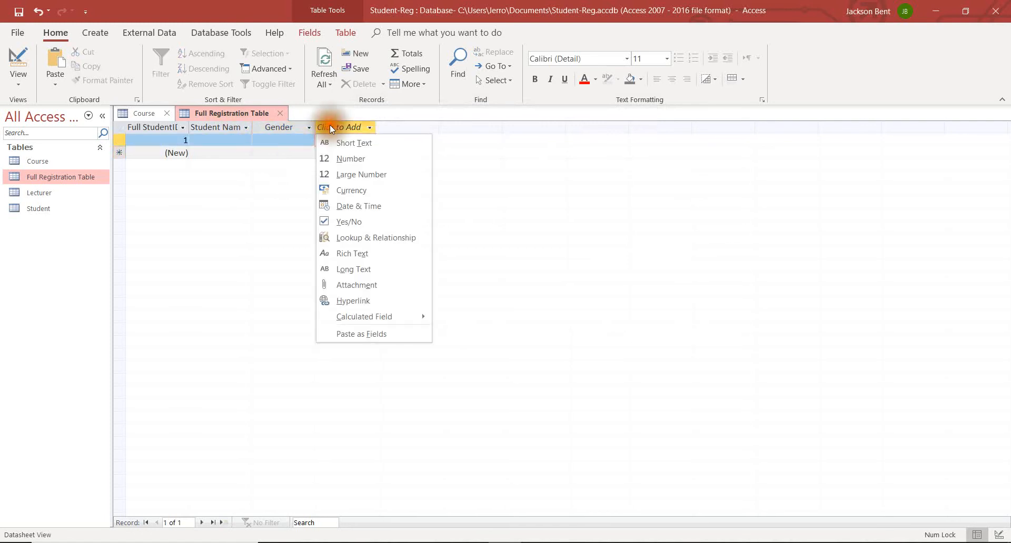
click(293, 141)
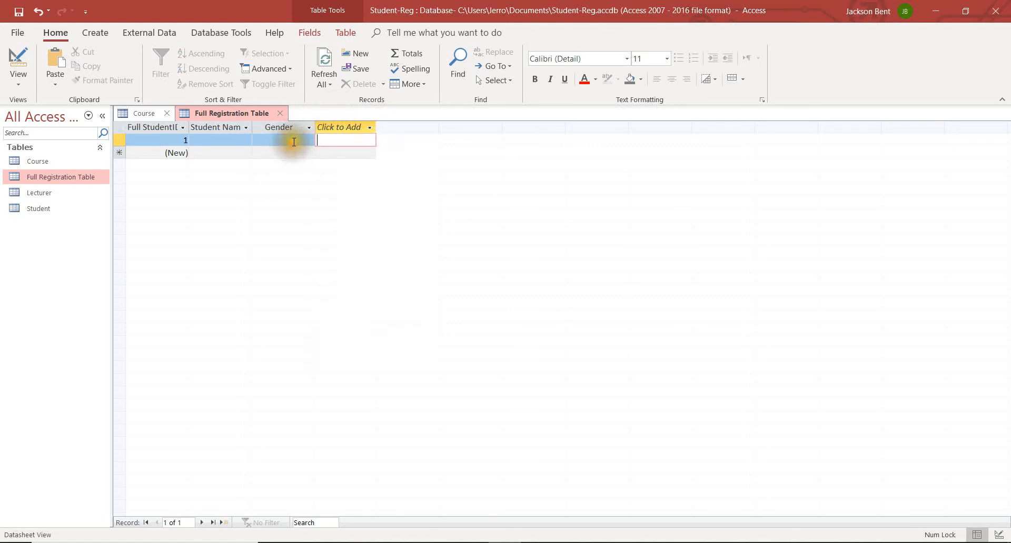
click(293, 140)
text(trhh)
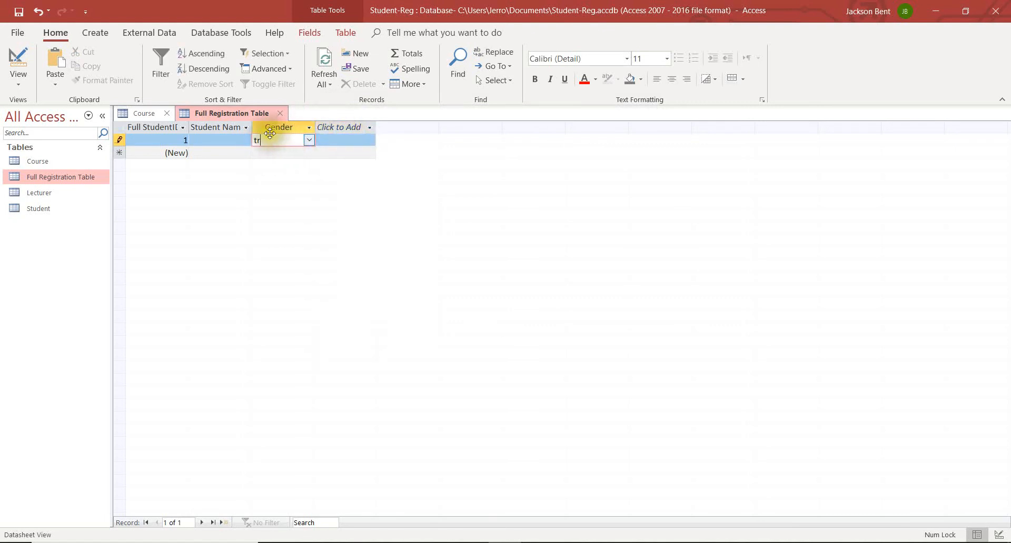
click(295, 158)
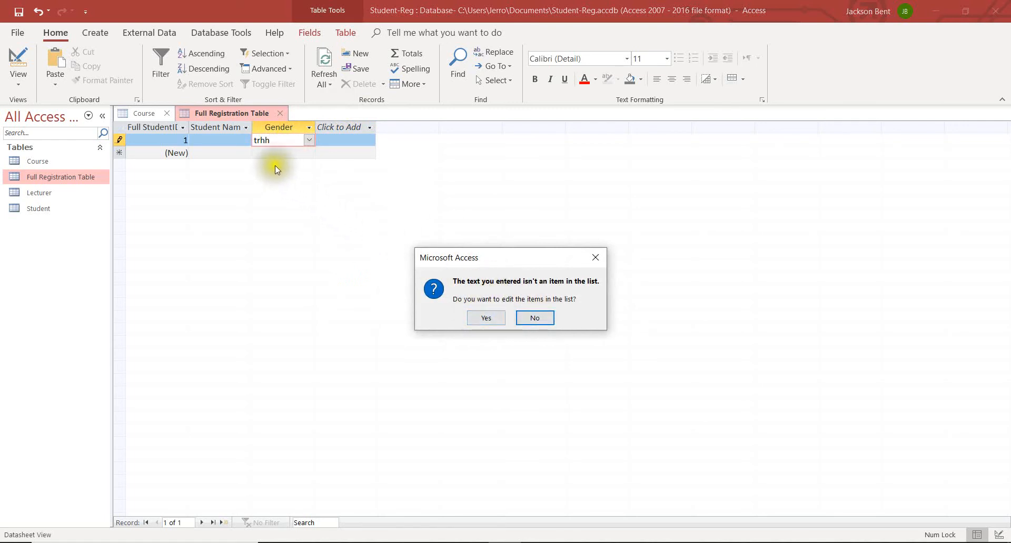
Step: Remove trhh from the editable list items, cancel the list edit, and clear the Gender value of the first record
click(486, 318)
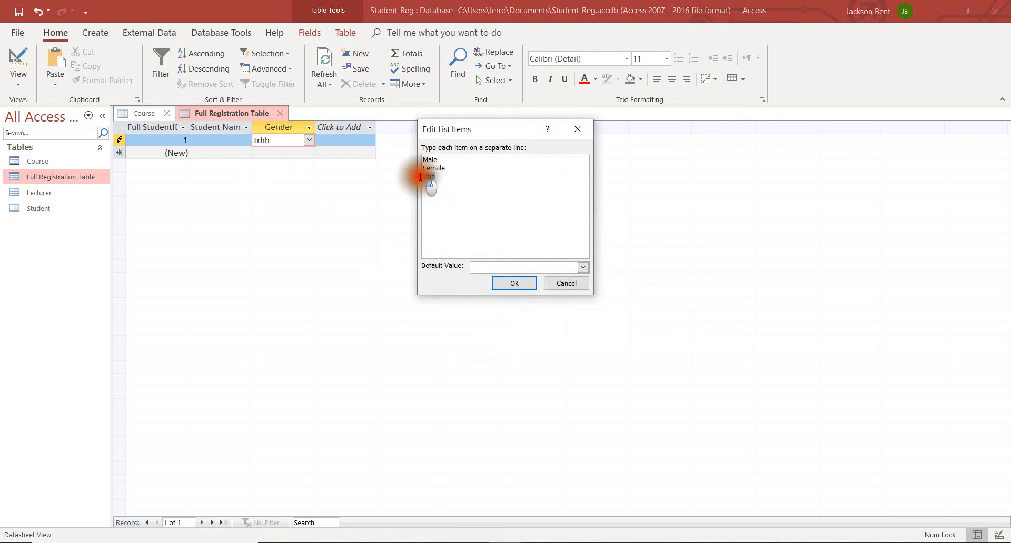
key(BackSpace)
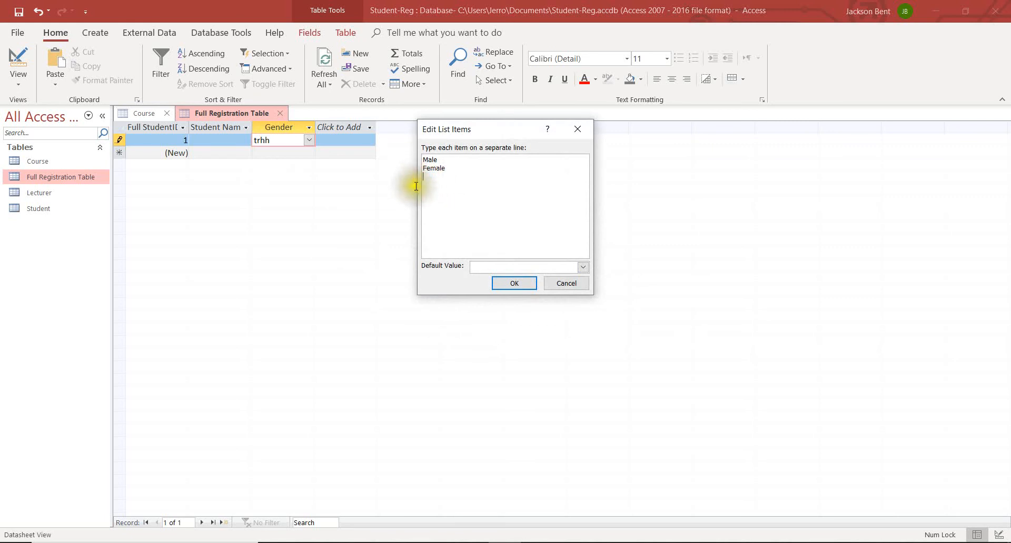
click(564, 285)
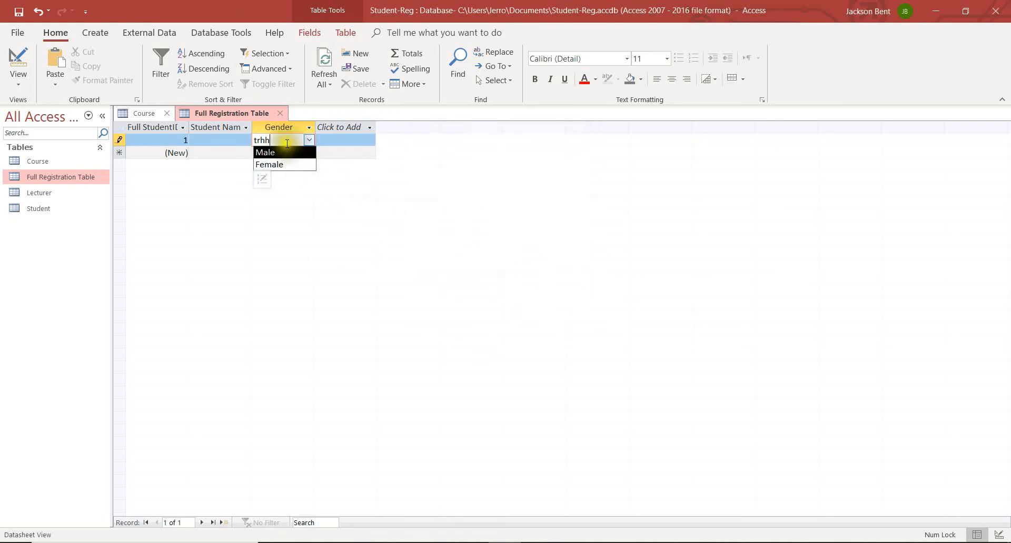
drag(285, 140, 242, 138)
key(BackSpace)
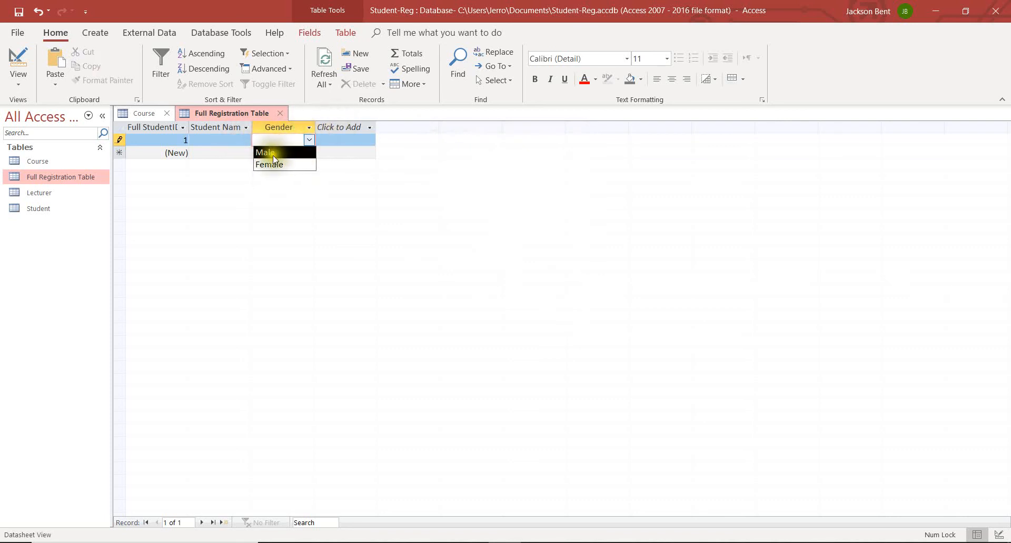
click(346, 128)
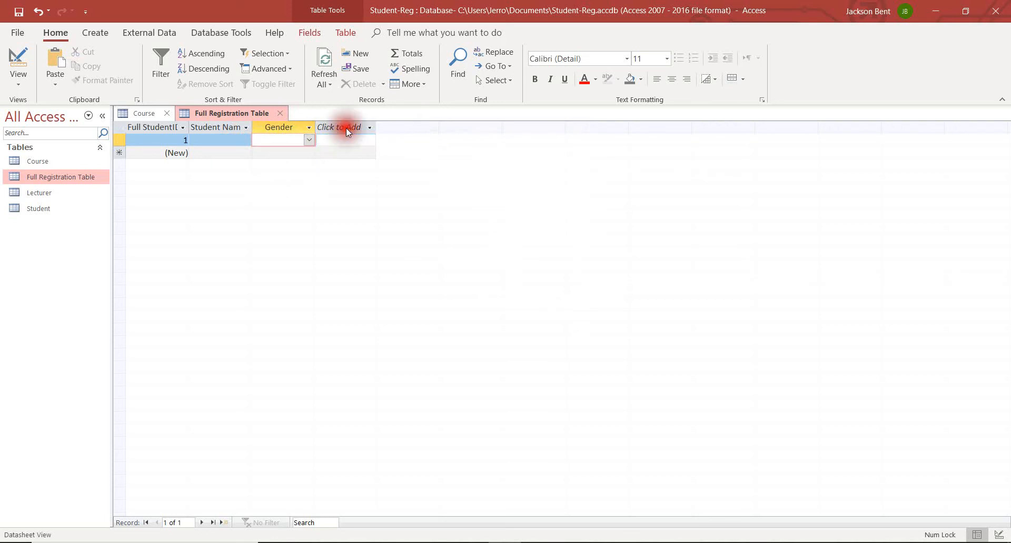
click(292, 132)
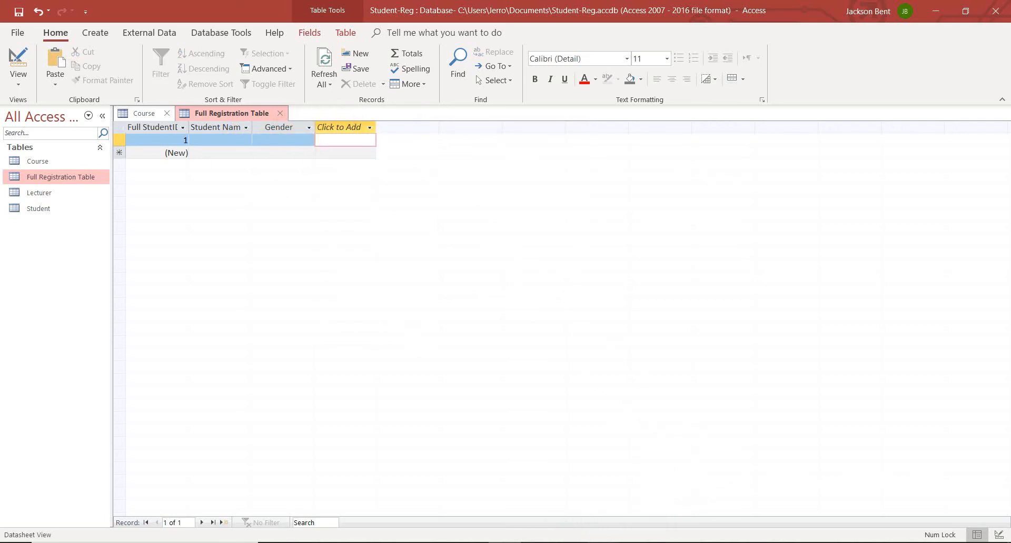
Step: Switch to the Word document and review the Student Name, Gender and Course columns of the full registration table
click(636, 542)
drag(293, 265, 287, 374)
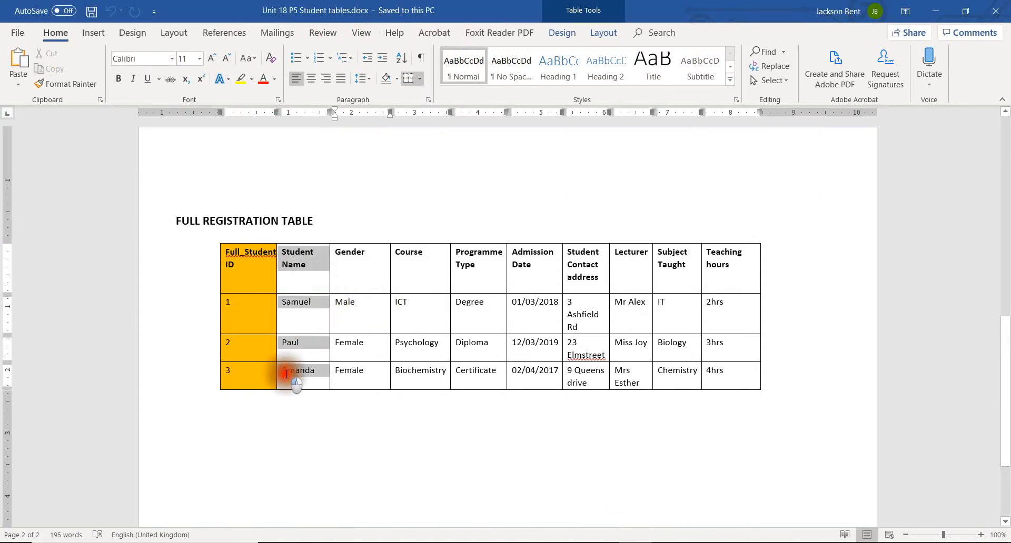
click(343, 262)
click(436, 258)
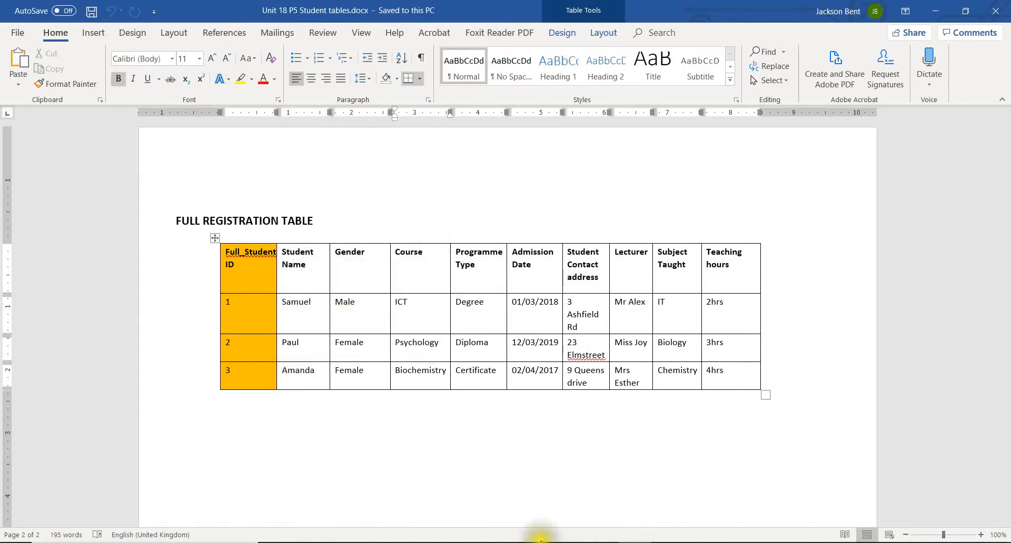
Step: Switch back to Access and close the open Course table
click(509, 542)
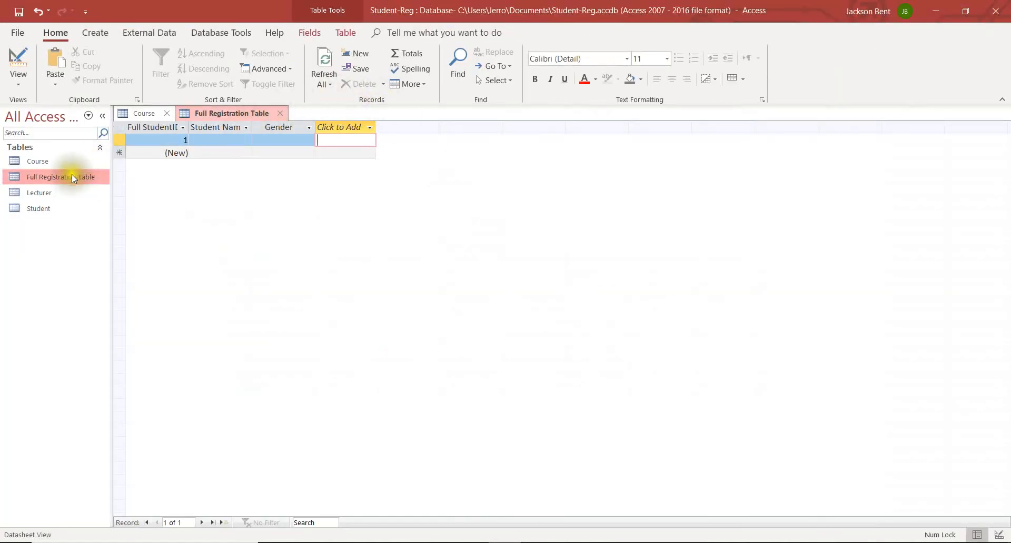
click(131, 114)
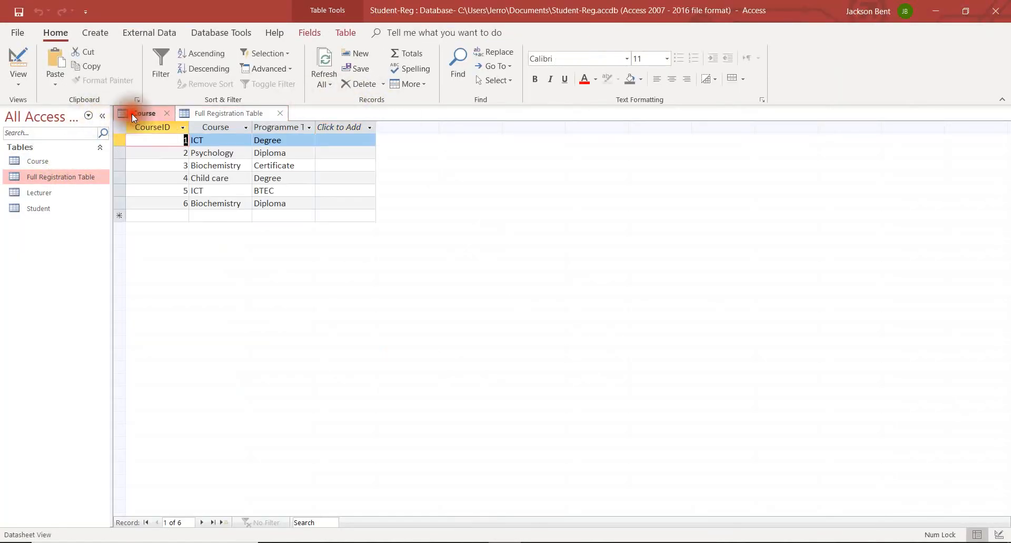
right_click(141, 113)
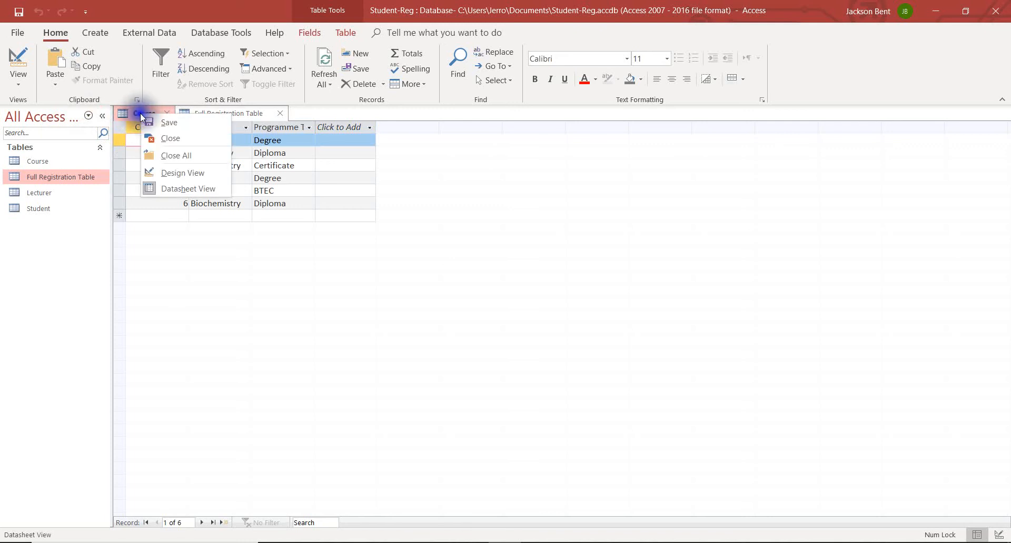
Step: Open the Course table in Design view and try to change the CourseID data type to AutoNumber
click(209, 174)
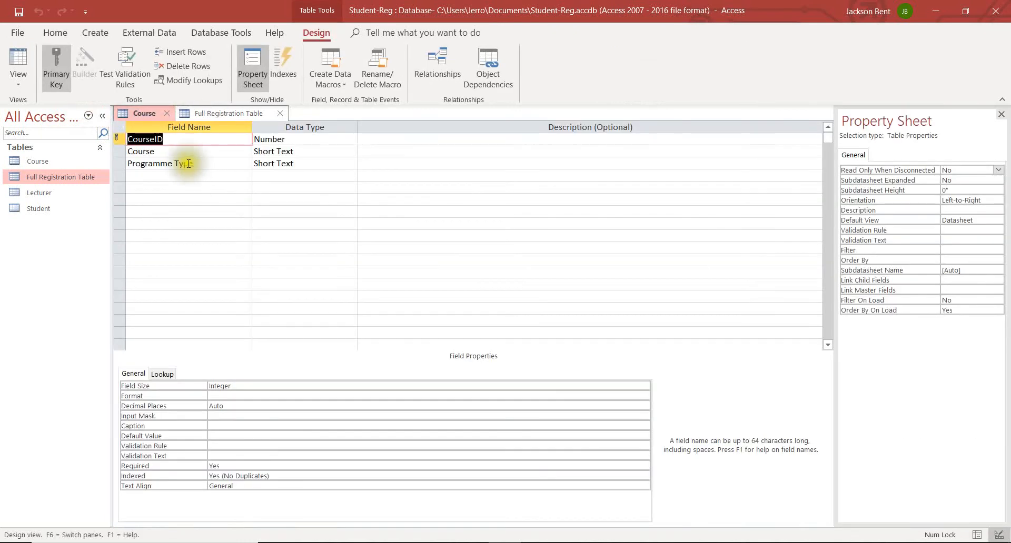
click(275, 139)
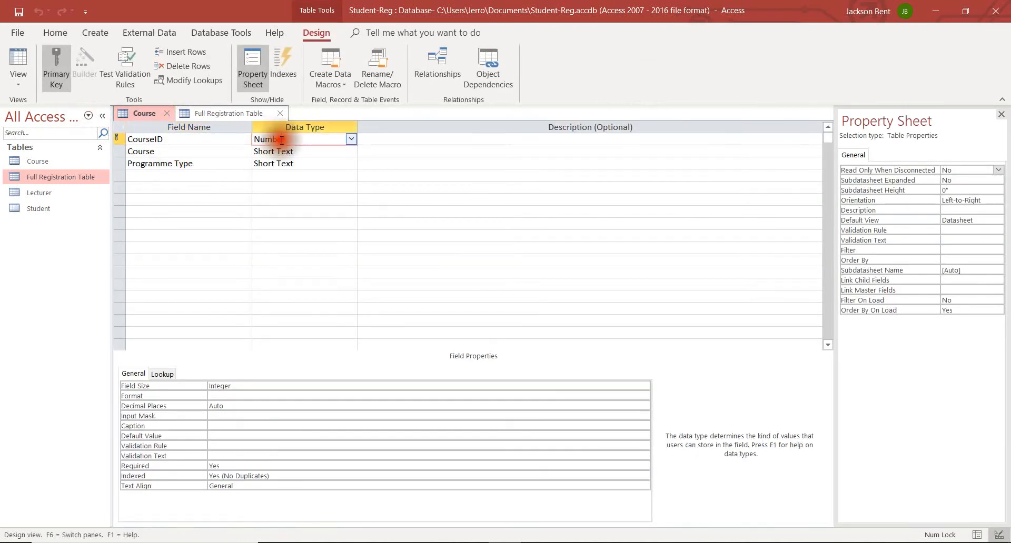
click(351, 139)
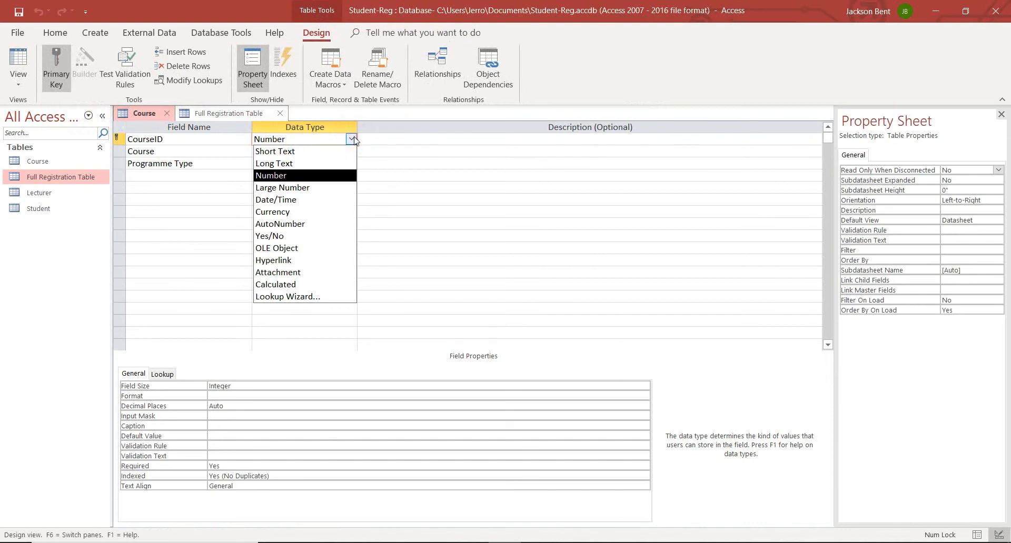
click(311, 227)
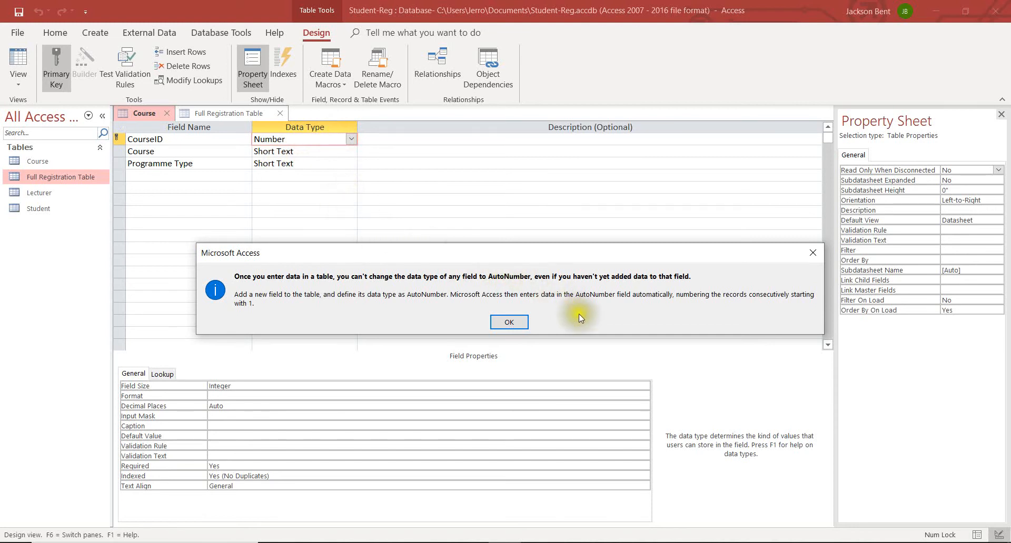
click(509, 322)
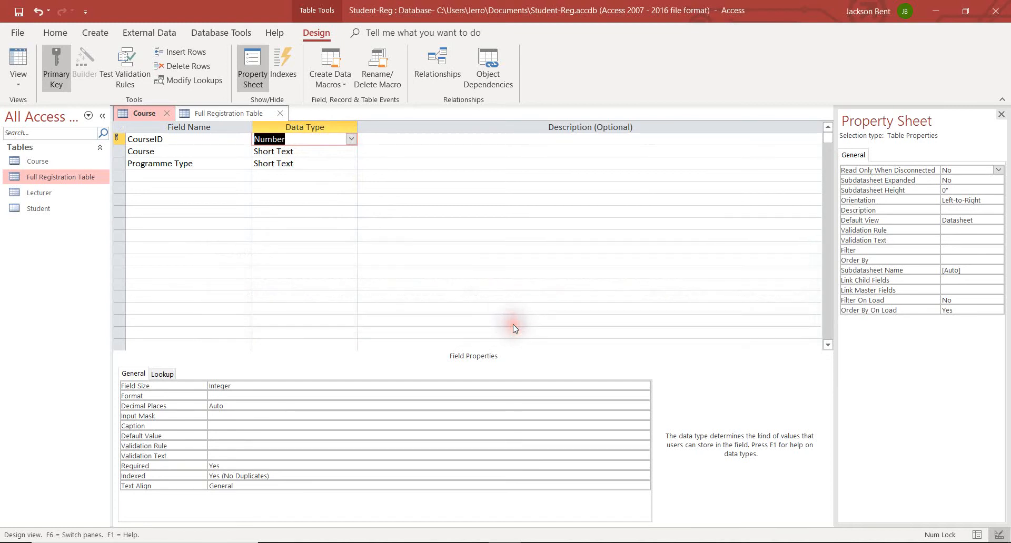
Step: Insert a blank field row above CourseID in the Course table
click(171, 141)
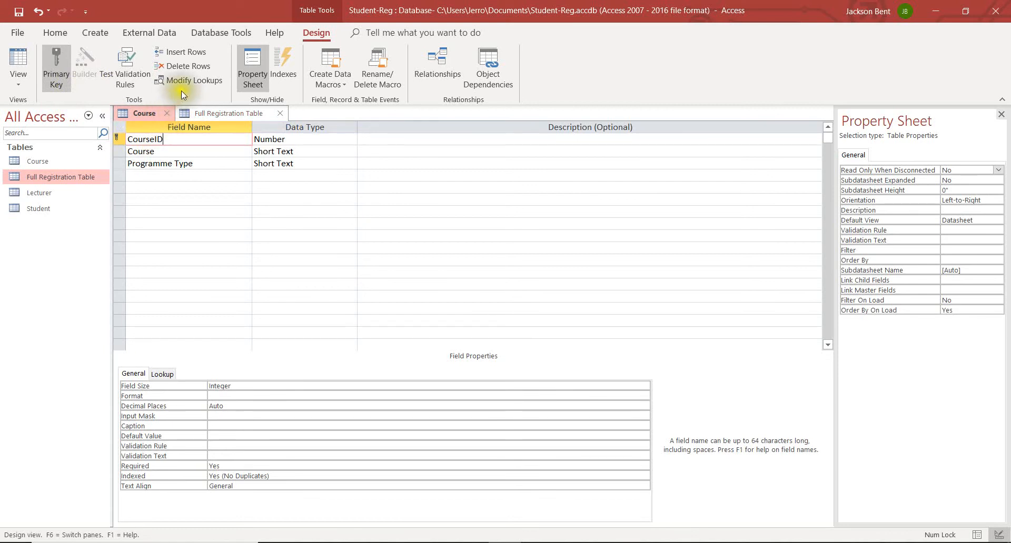
click(194, 53)
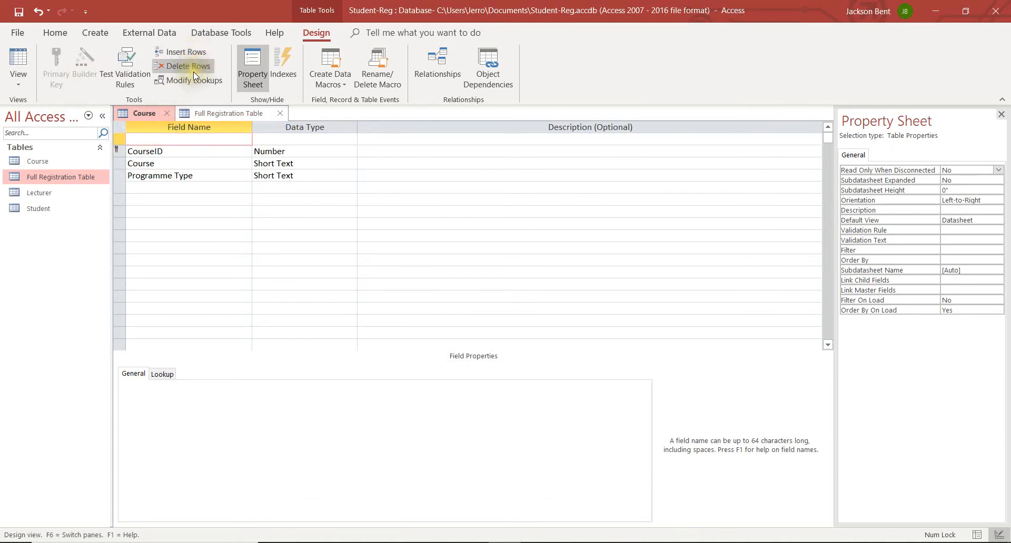
click(184, 138)
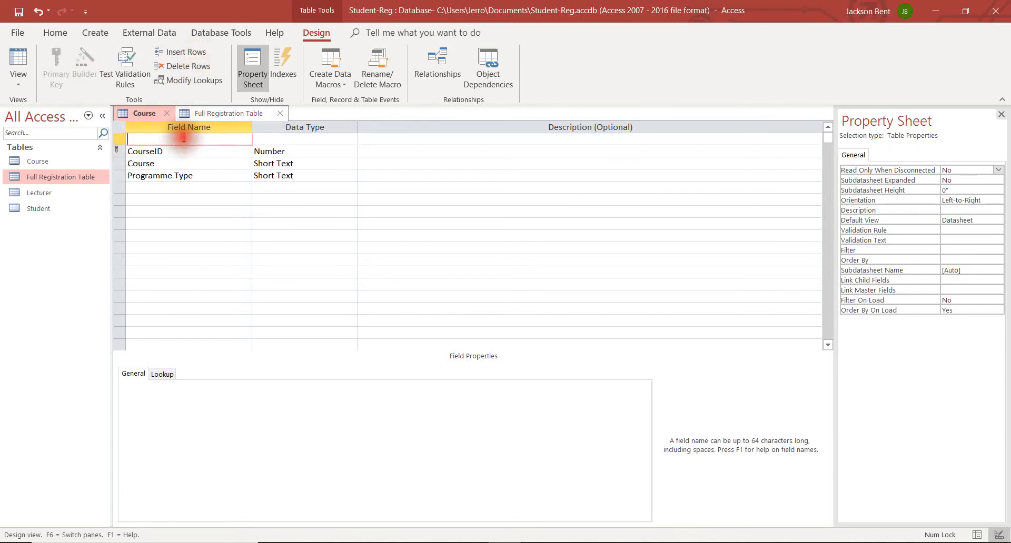
click(121, 150)
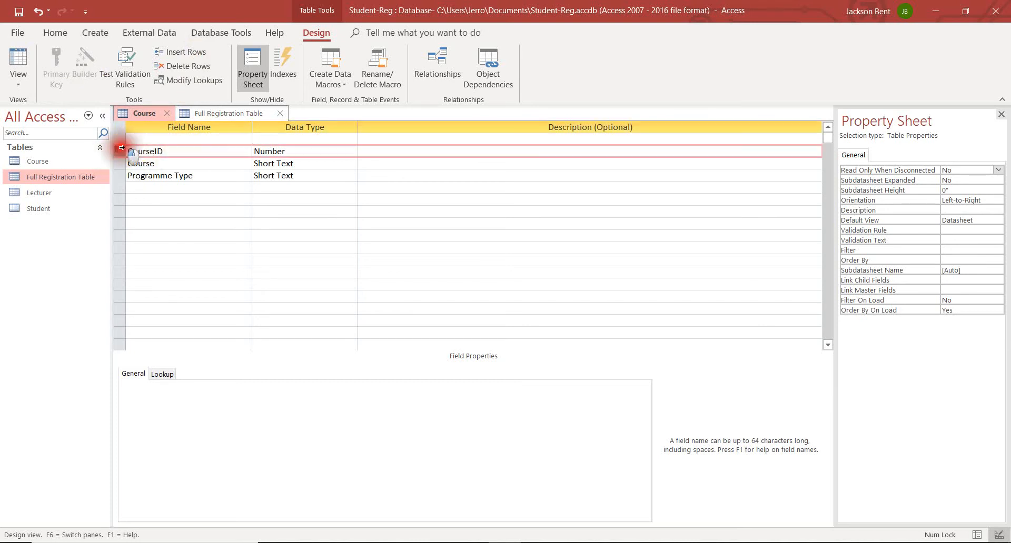
click(189, 67)
click(475, 318)
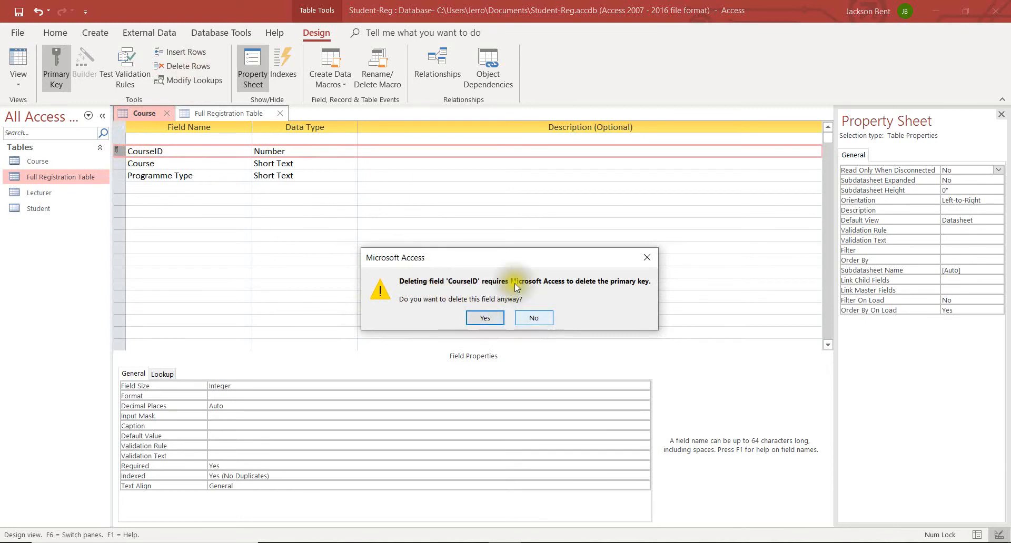
click(532, 318)
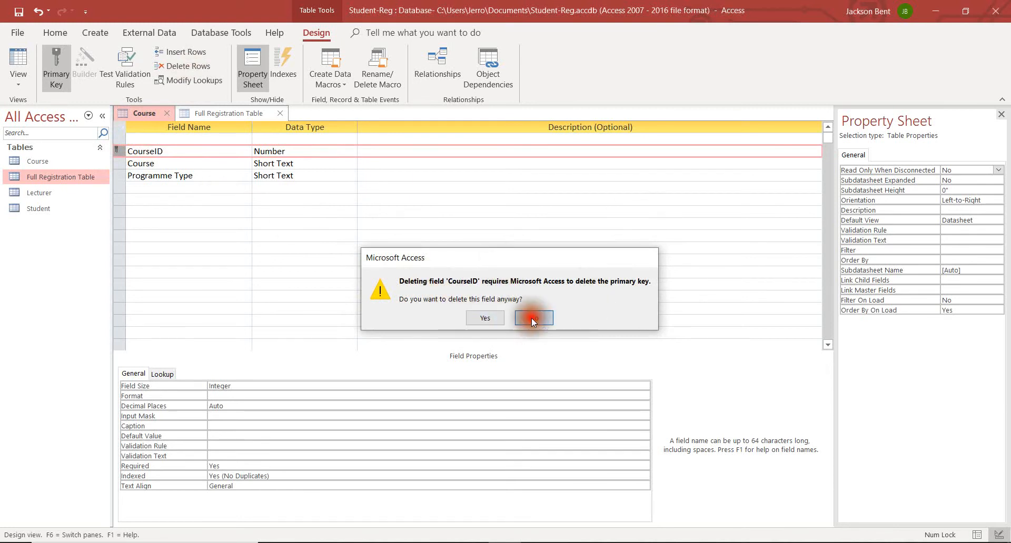
Step: Define the blank row as an AutoNumber field named Course_ID and make it the primary key
click(175, 139)
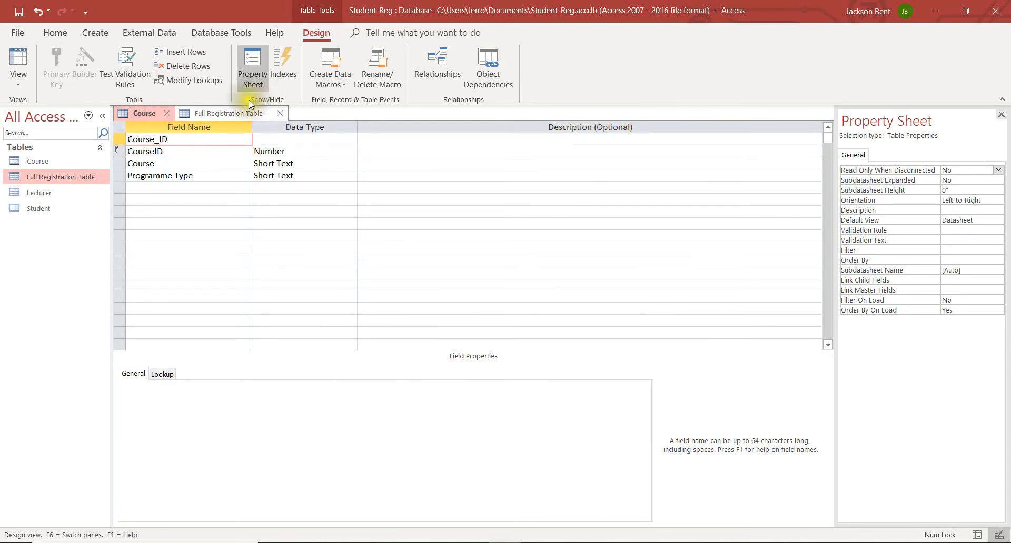
click(303, 139)
click(350, 139)
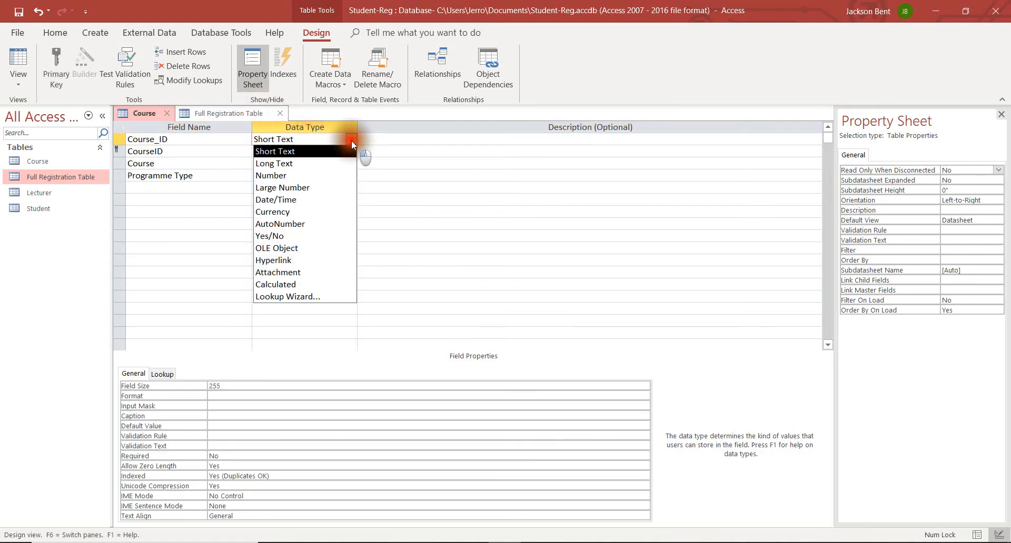
click(317, 224)
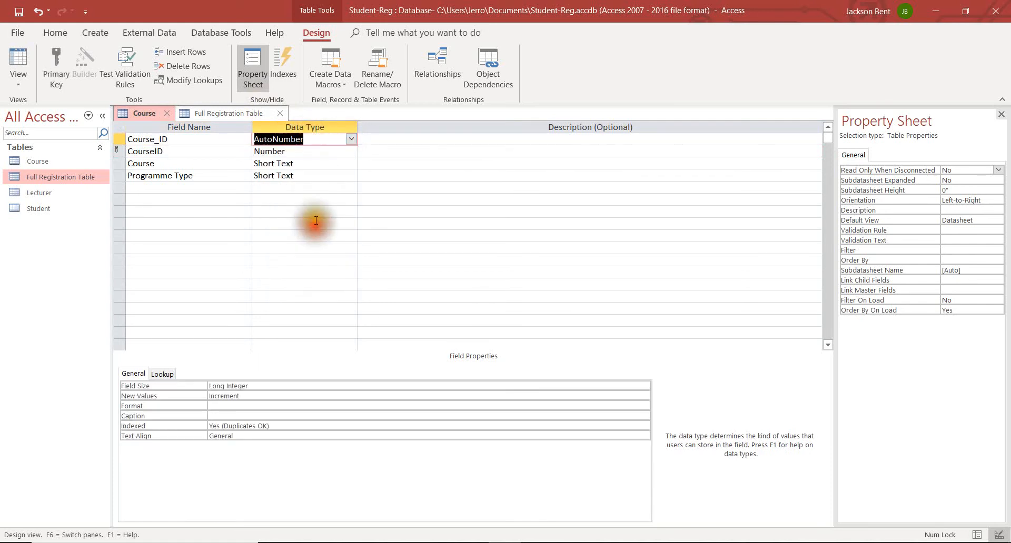
click(121, 139)
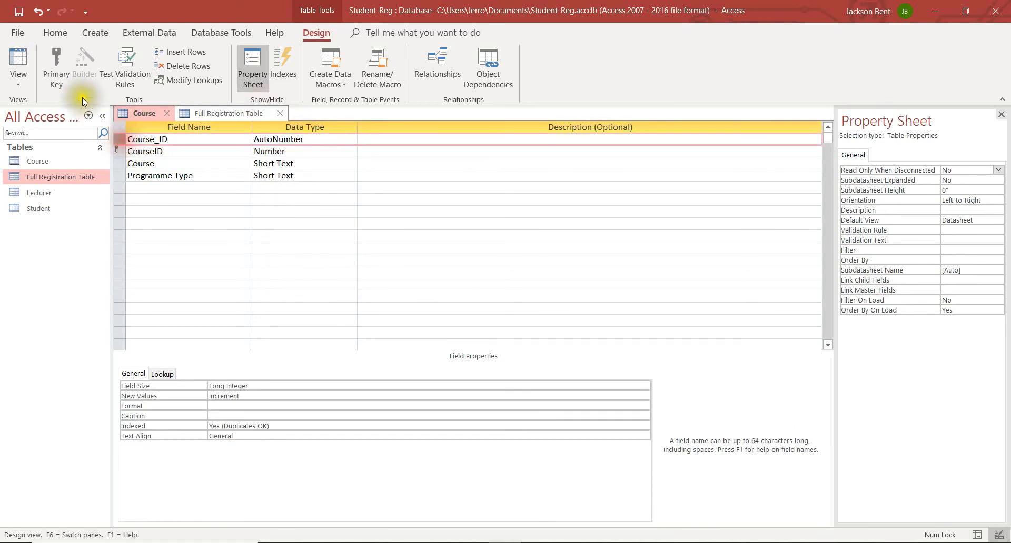
click(55, 68)
Step: Permanently delete the old Number field CourseID from the Course table
click(120, 152)
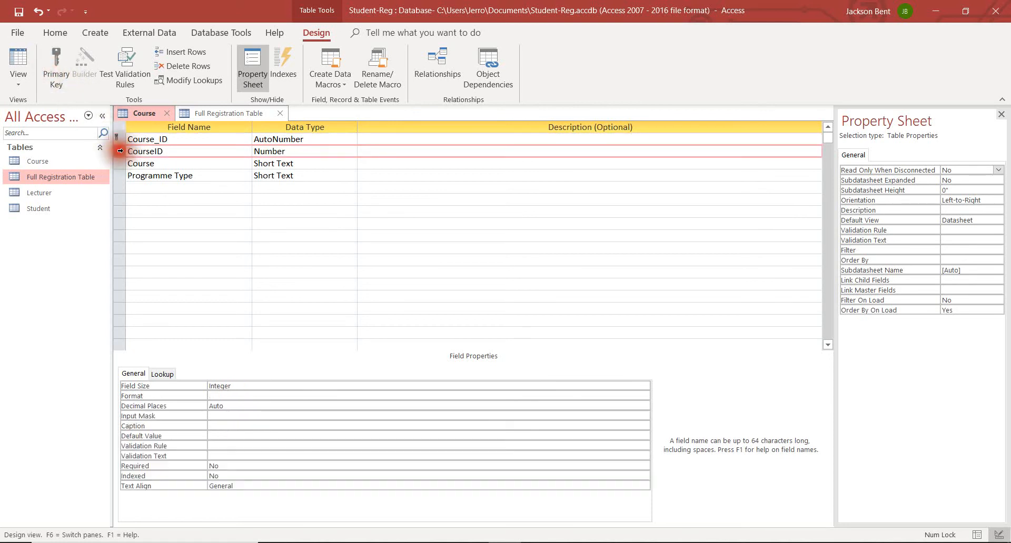
click(169, 66)
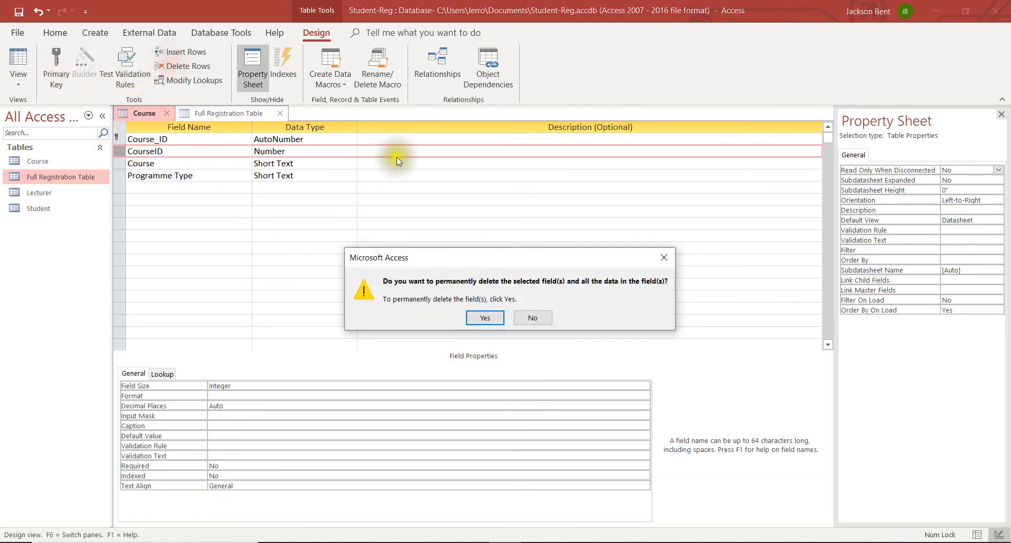
click(483, 316)
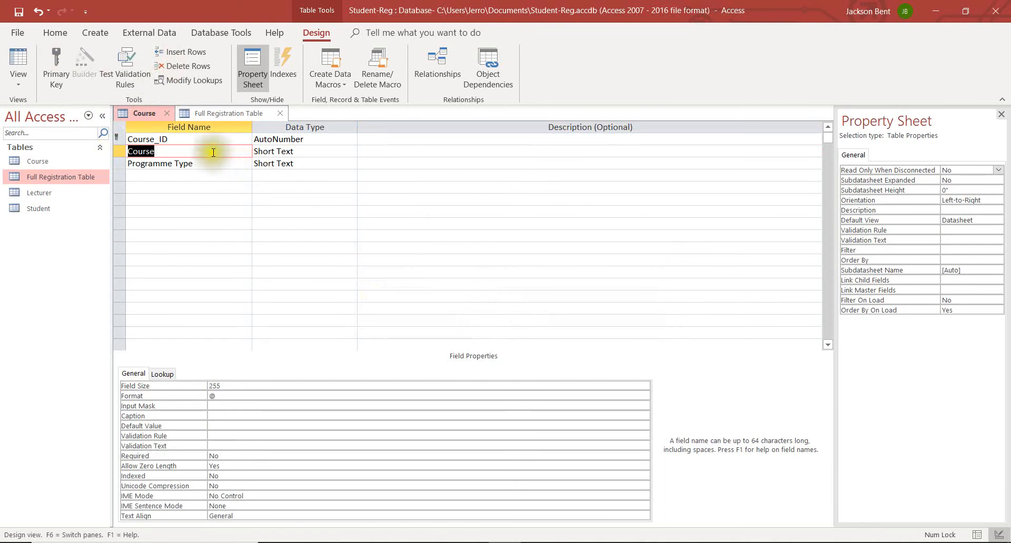
Step: Rename the Course_ID field as CourseID
click(163, 140)
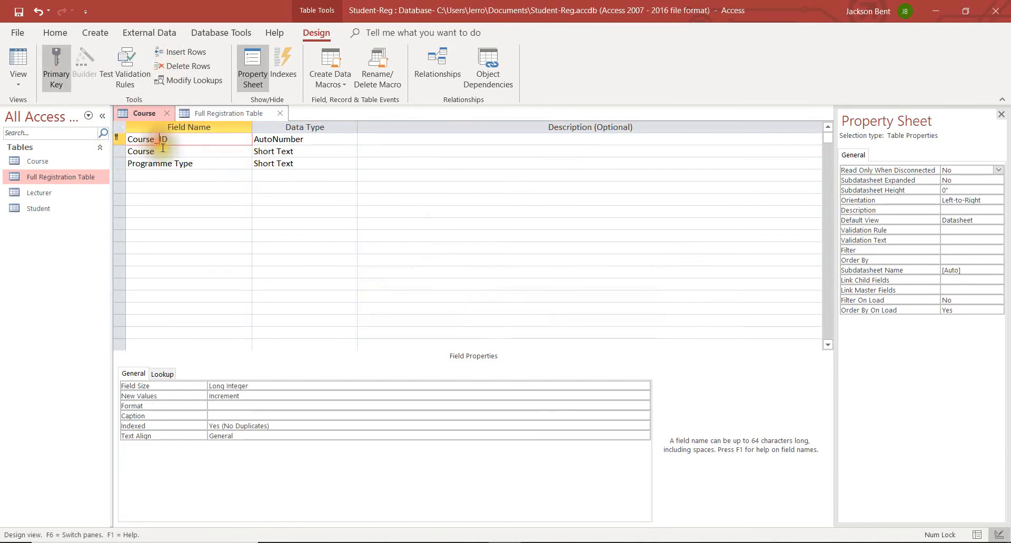
click(182, 152)
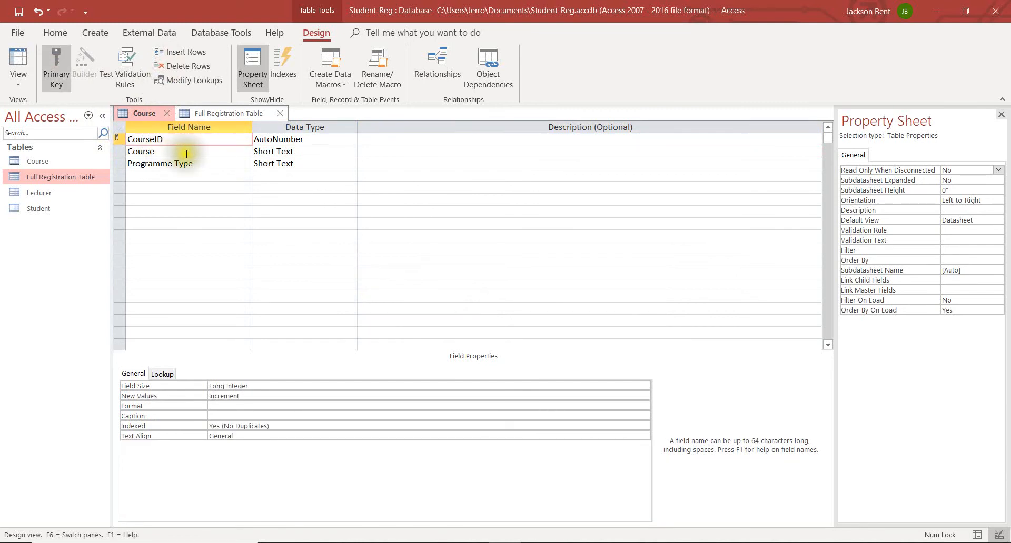
click(288, 139)
Step: Insert a second CourseID field above Course with the AutoNumber data type and try to save the table
click(160, 147)
click(160, 148)
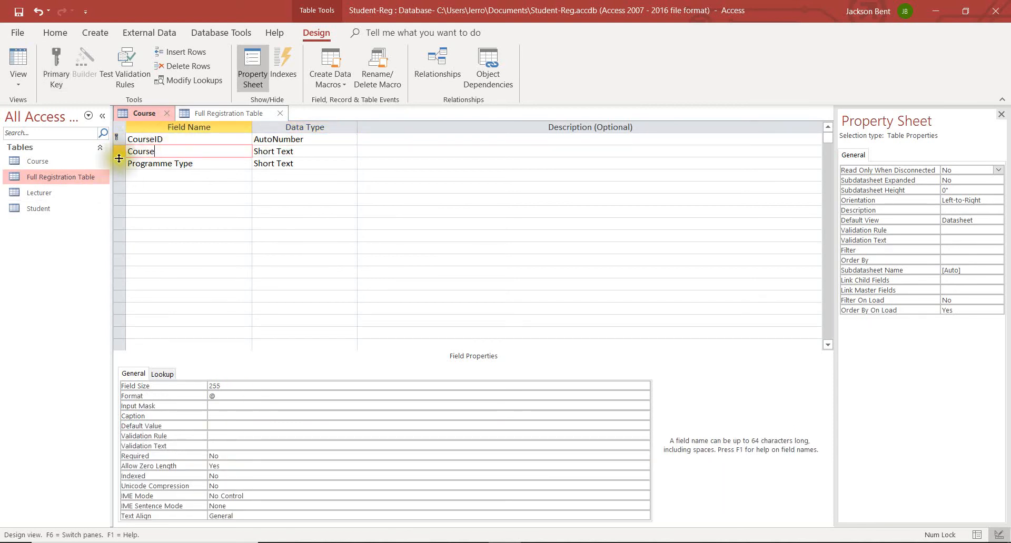
click(189, 51)
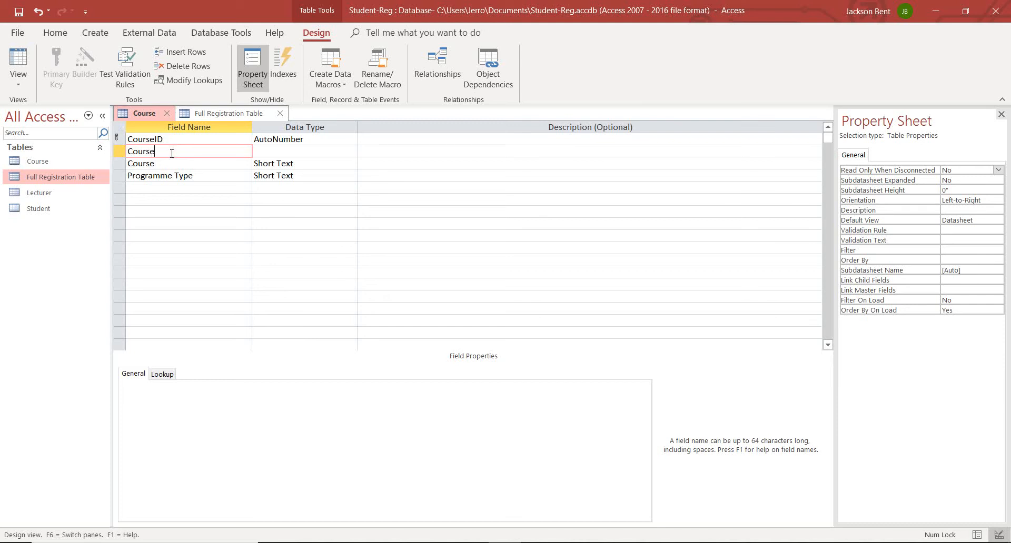
click(279, 152)
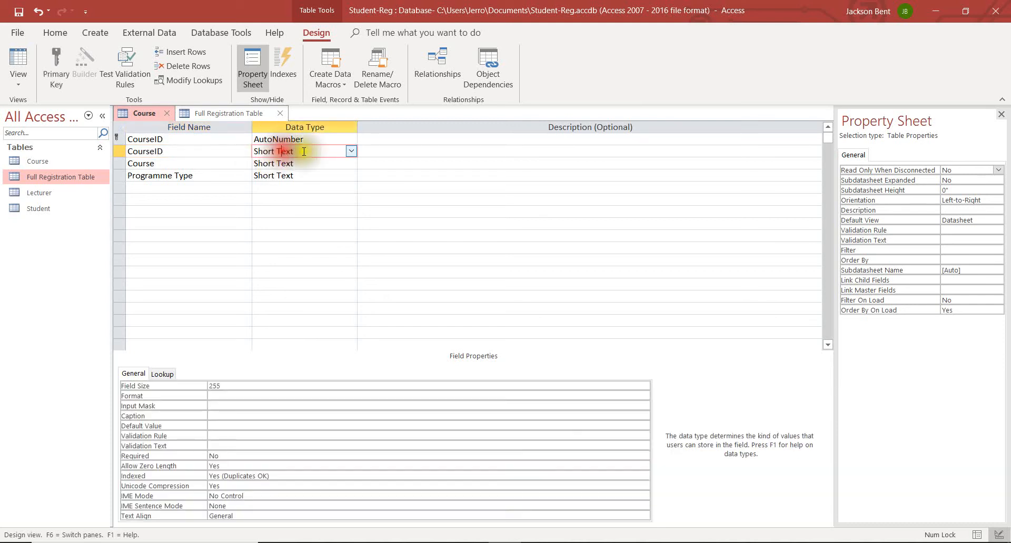
click(351, 151)
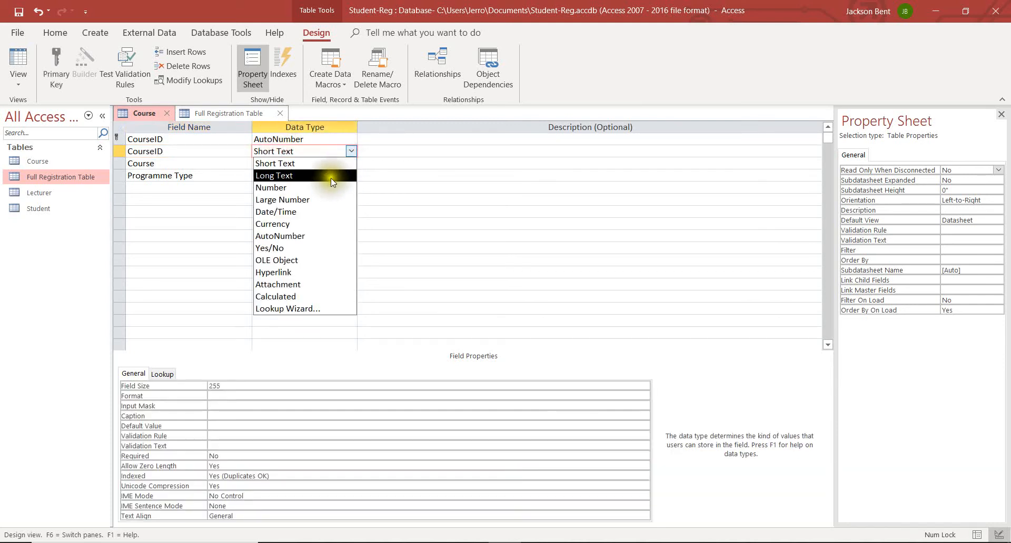
click(313, 235)
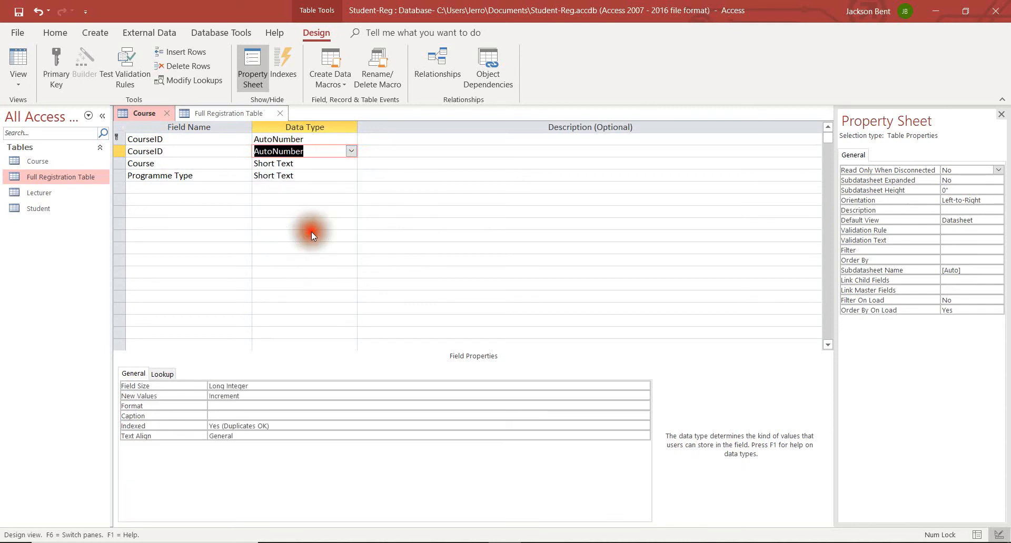
key(ctrl+s)
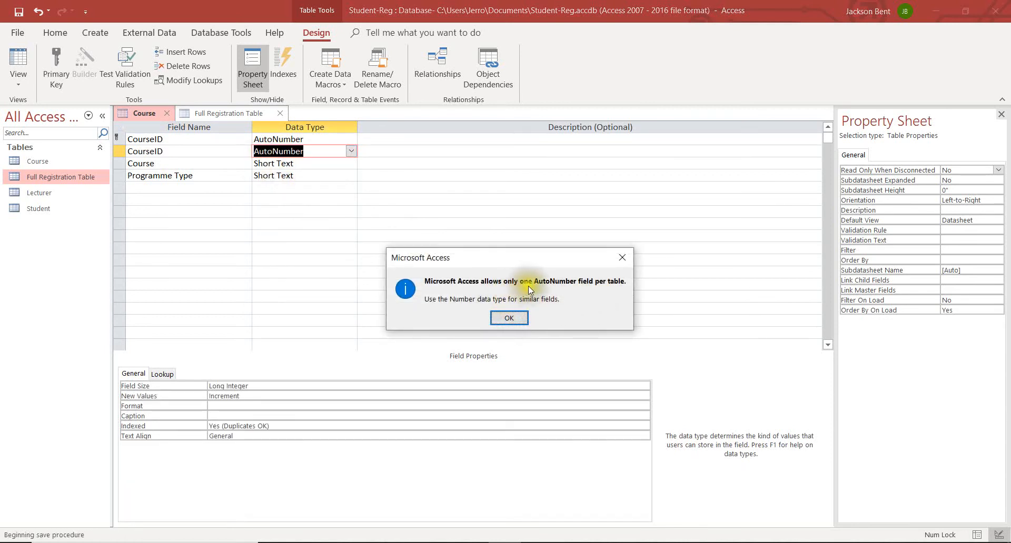
click(519, 317)
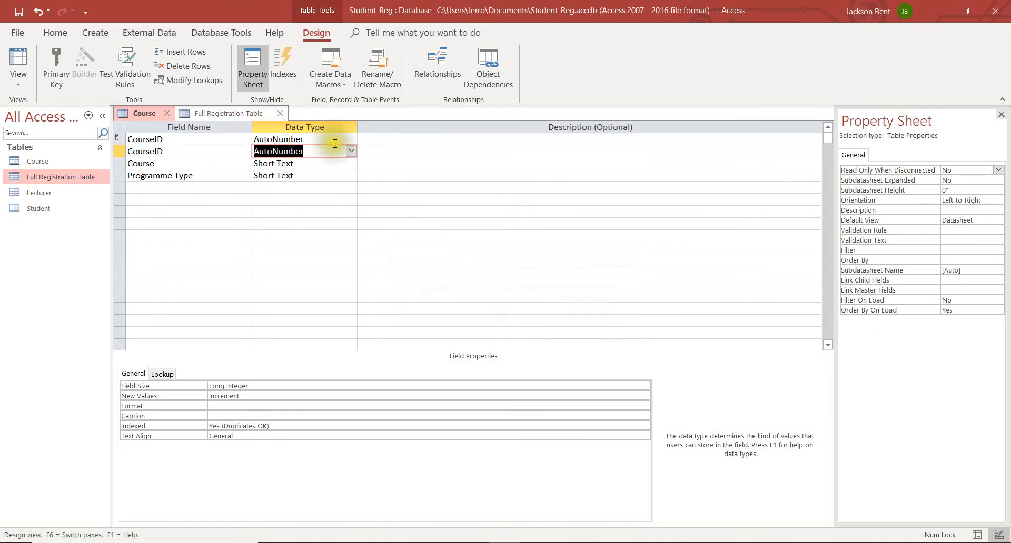
Step: Set the second CourseID field's data type to Number and try to save the table again
click(351, 151)
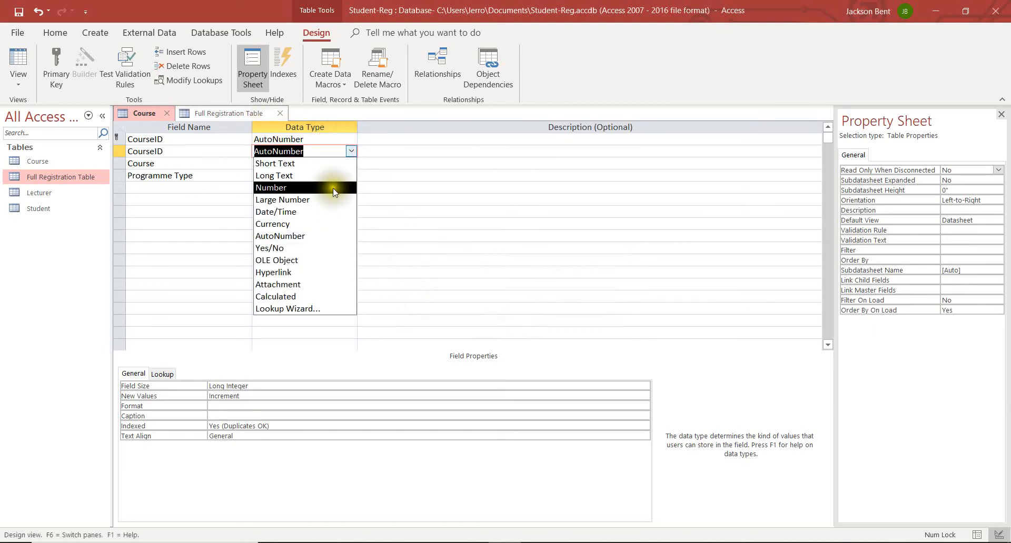
click(347, 187)
click(216, 150)
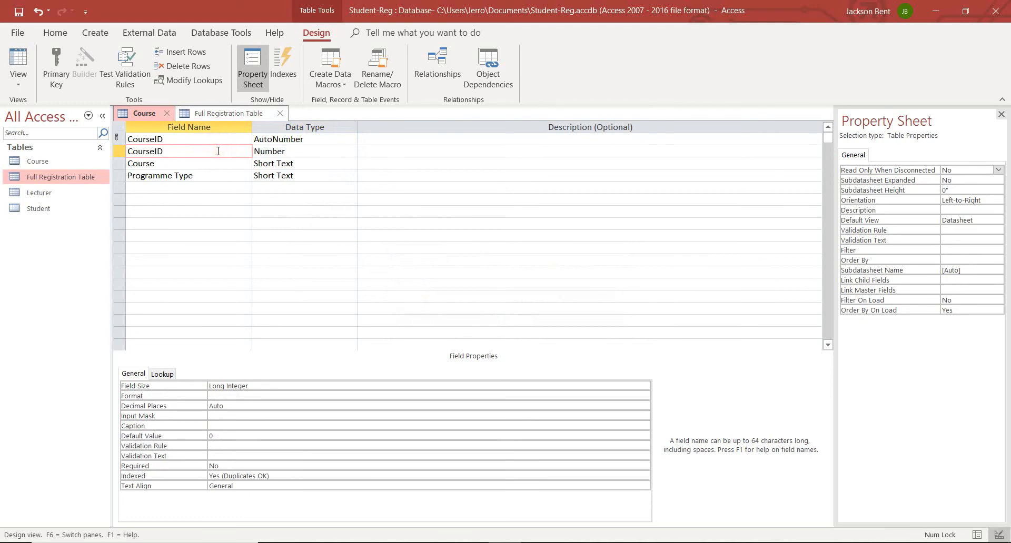
key(ctrl+s)
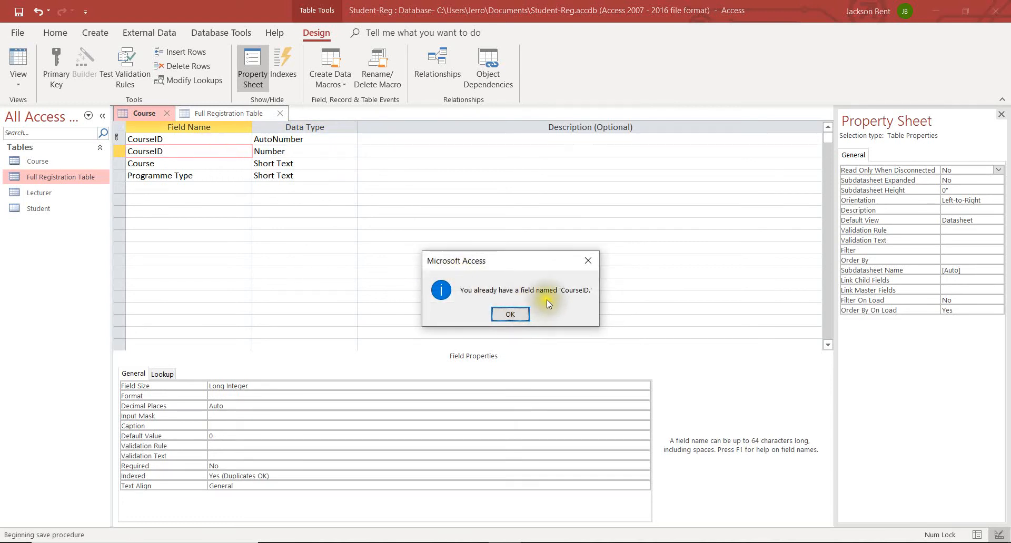
drag(504, 261, 309, 210)
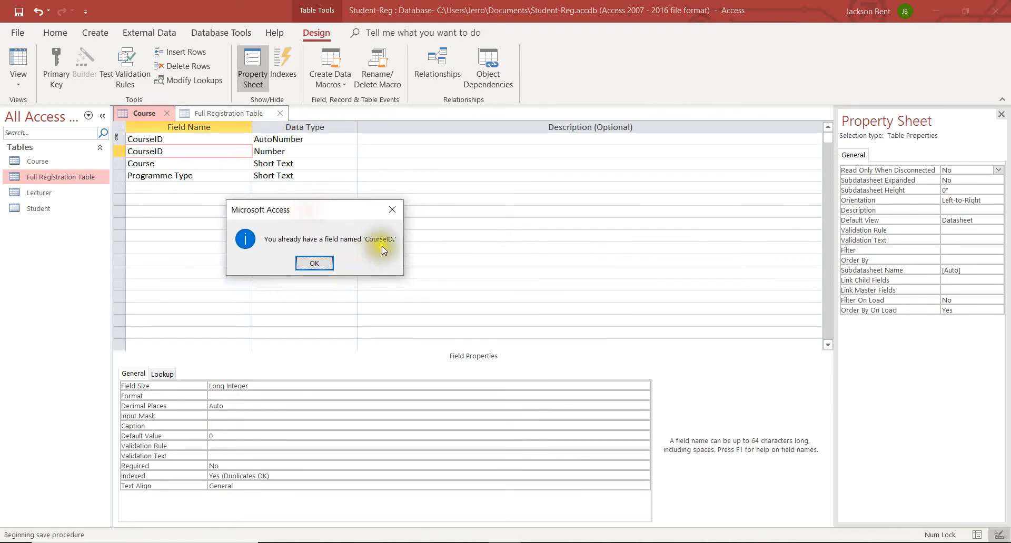
click(314, 265)
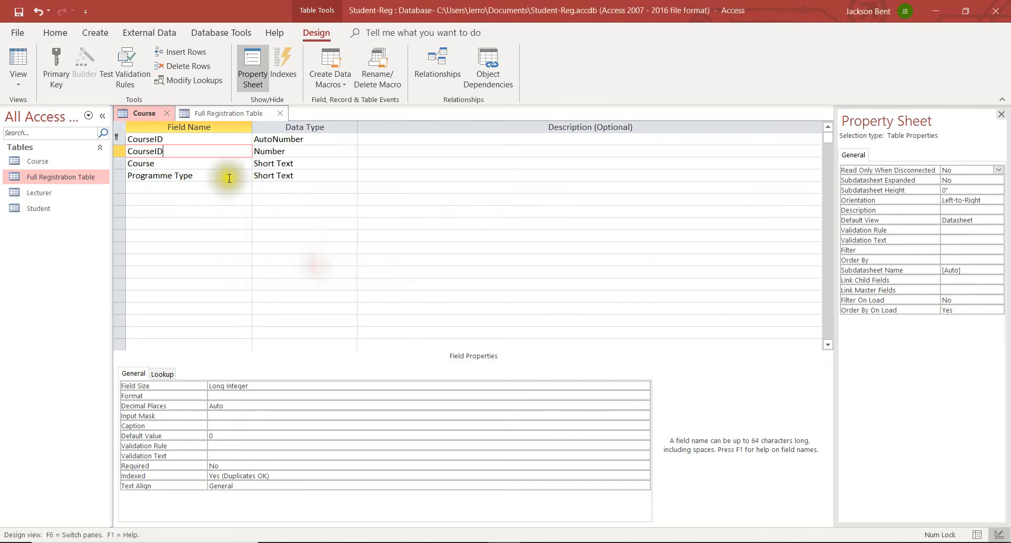
Step: Delete the duplicate Number field CourseID along with its indexes
click(116, 152)
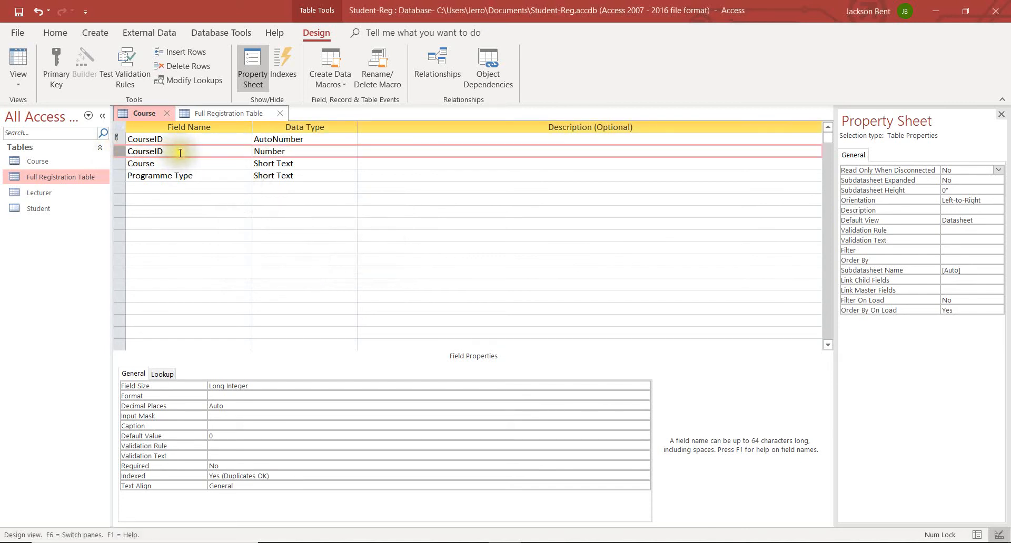
click(158, 67)
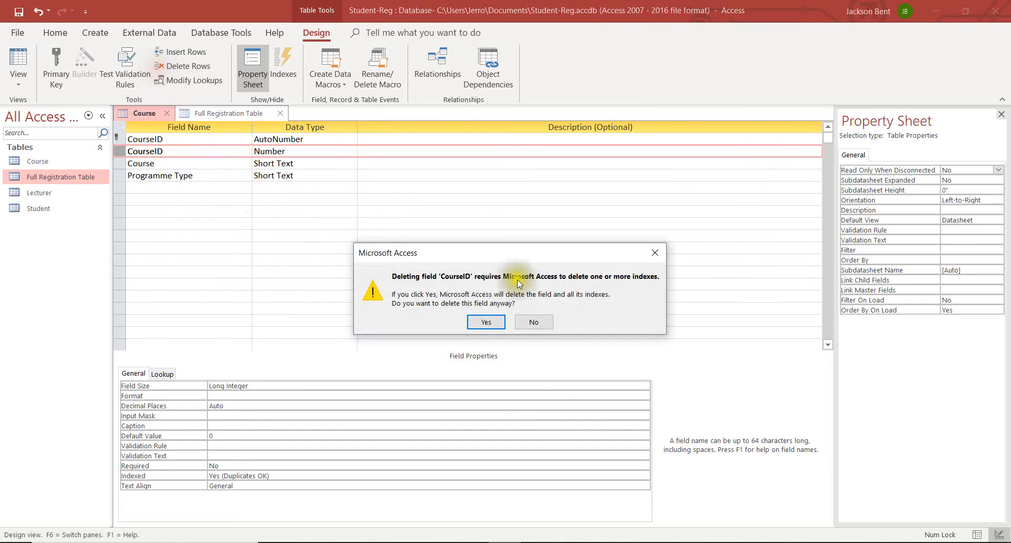
click(480, 322)
click(178, 140)
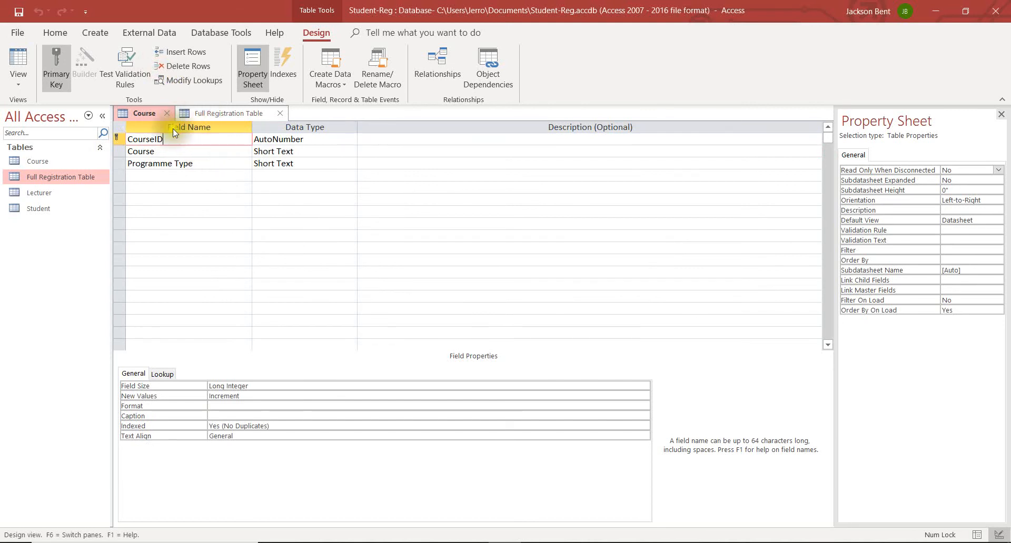
Step: Show the Course table in Datasheet View, compare it with the Full Registration Table, and close the Course table
right_click(139, 112)
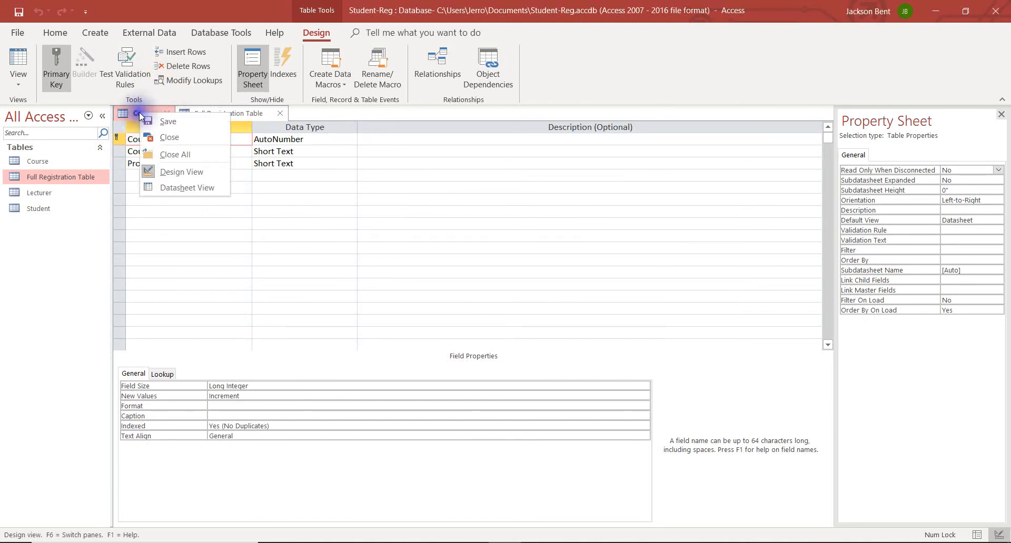
click(188, 187)
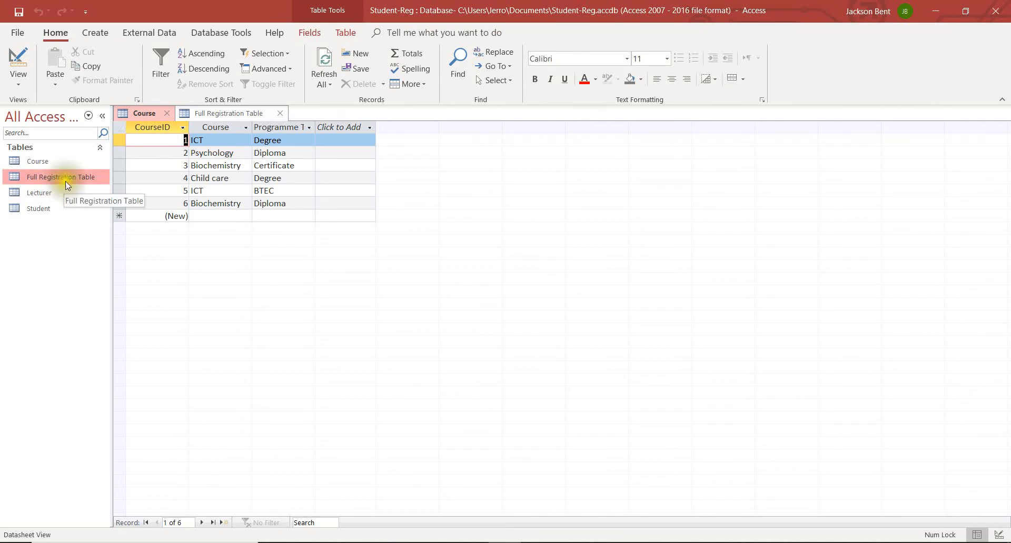
click(219, 114)
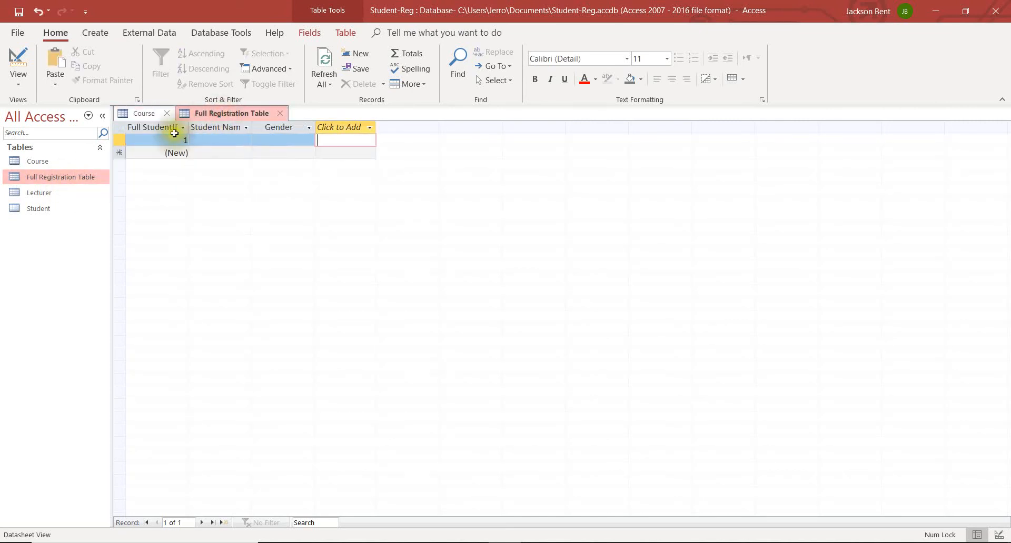
click(138, 116)
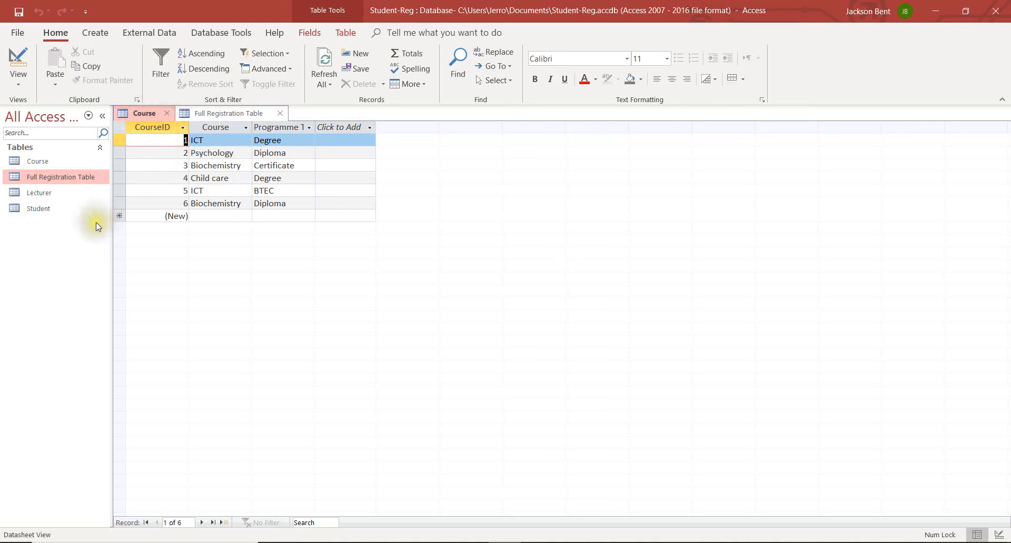
click(167, 113)
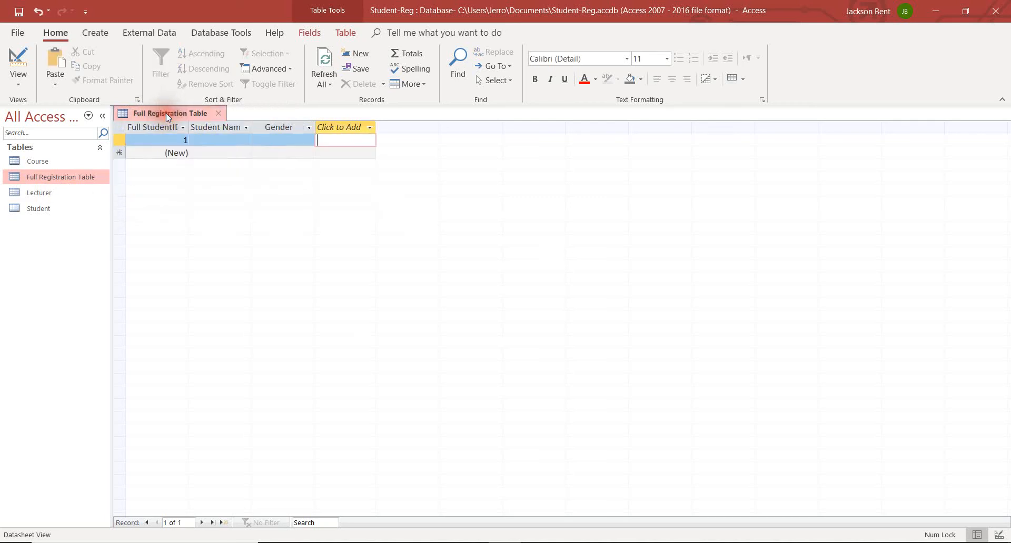
Step: Start a Lookup & Relationship field after Gender in the Full Registration Table that takes its values from the Course table
click(371, 127)
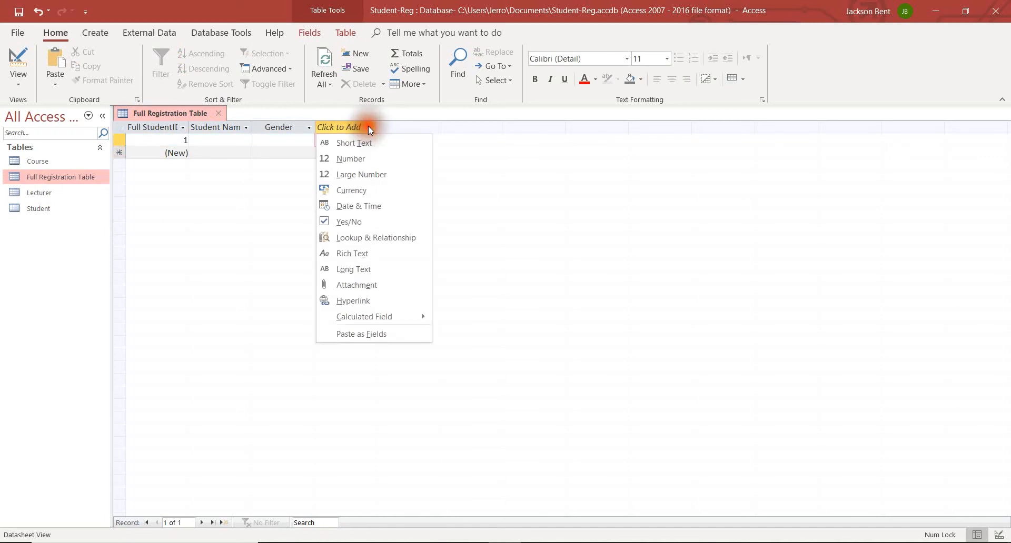
click(405, 237)
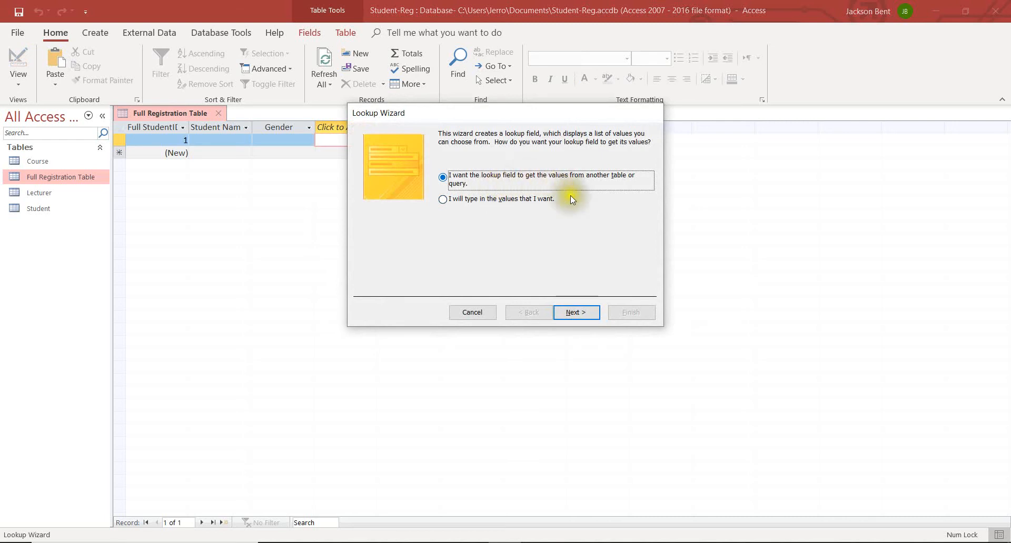
click(584, 314)
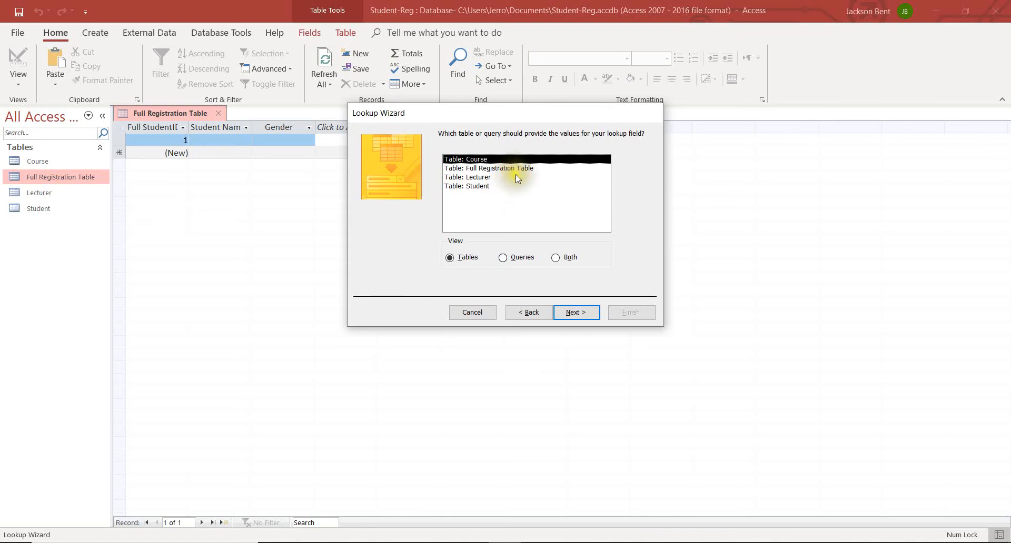
click(566, 313)
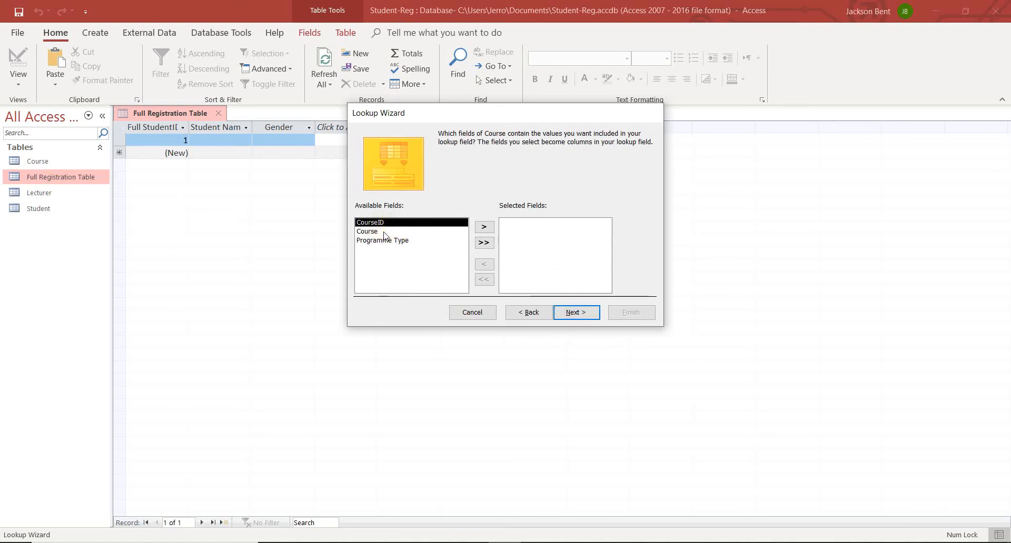
Step: Check the Course column in the Word registration table, and include only the Course field in the Access lookup, unsorted with the key column hidden
click(636, 542)
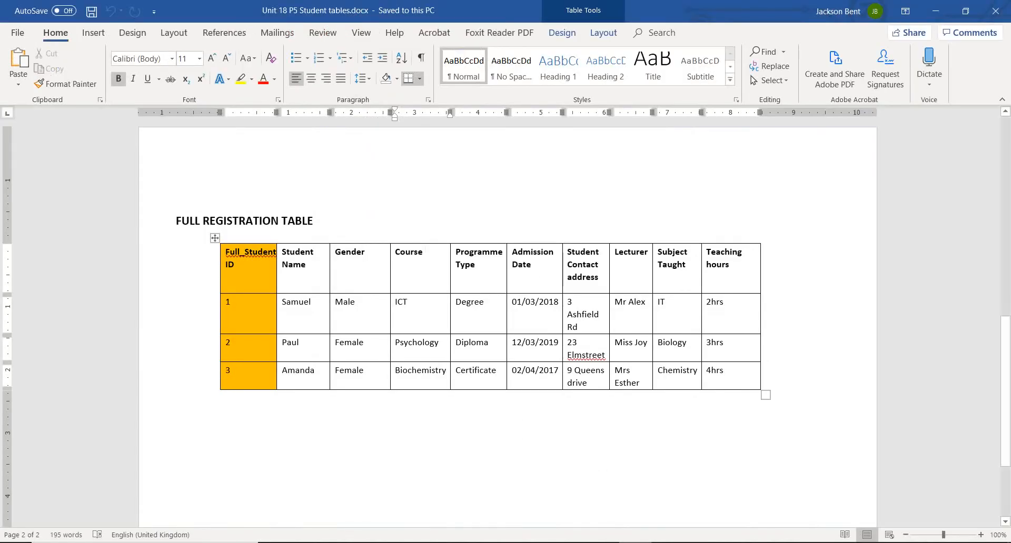
drag(409, 266, 432, 378)
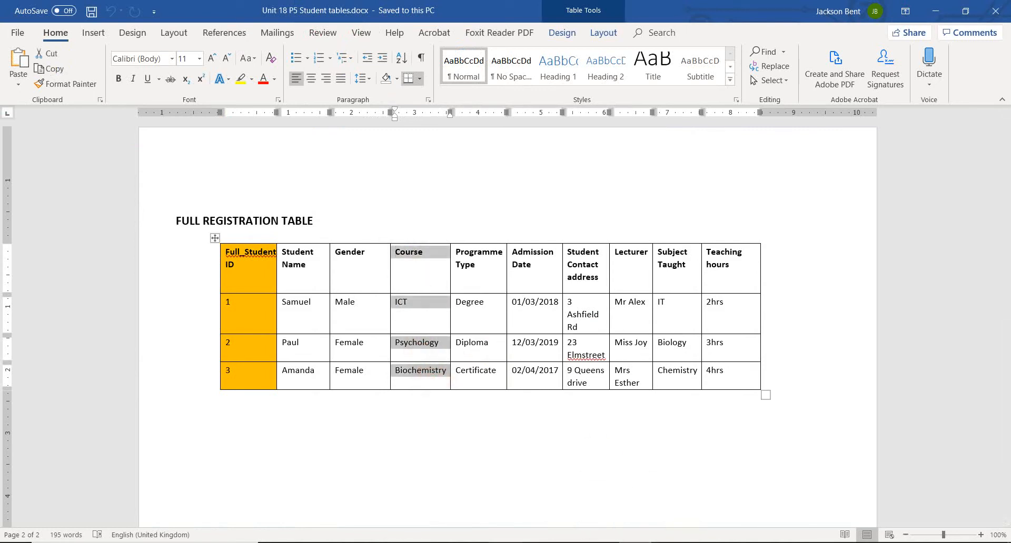
click(504, 542)
click(374, 232)
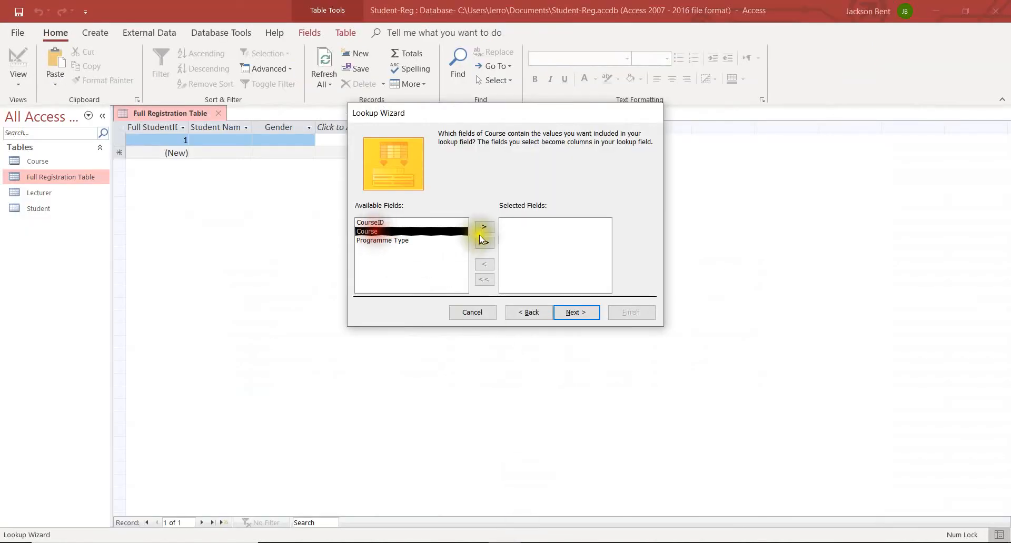
click(482, 228)
click(579, 314)
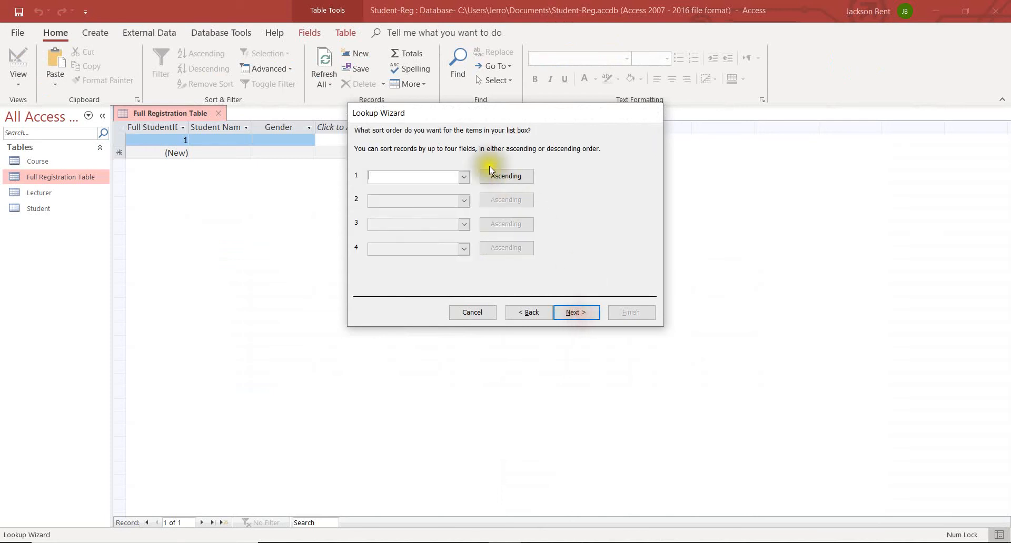
click(577, 311)
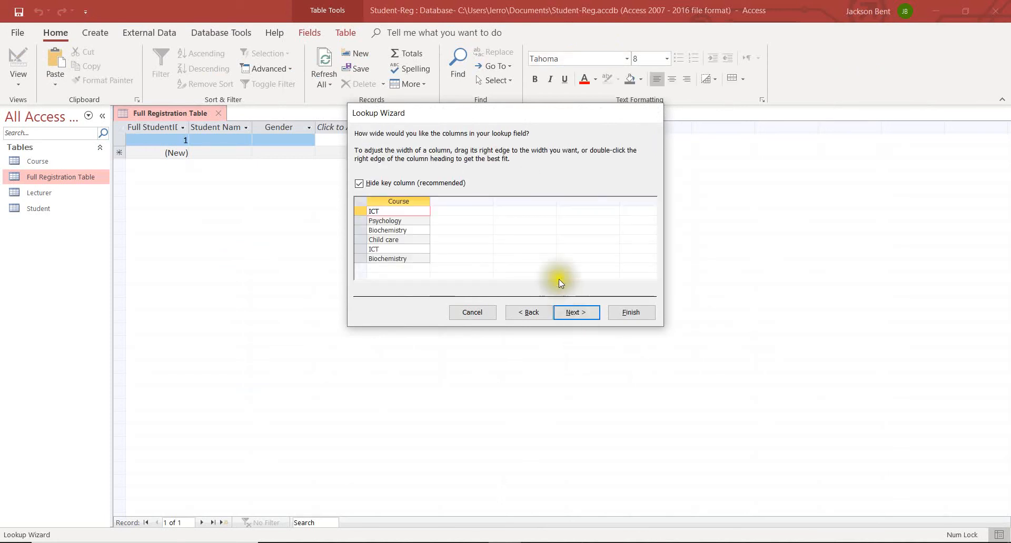
click(576, 312)
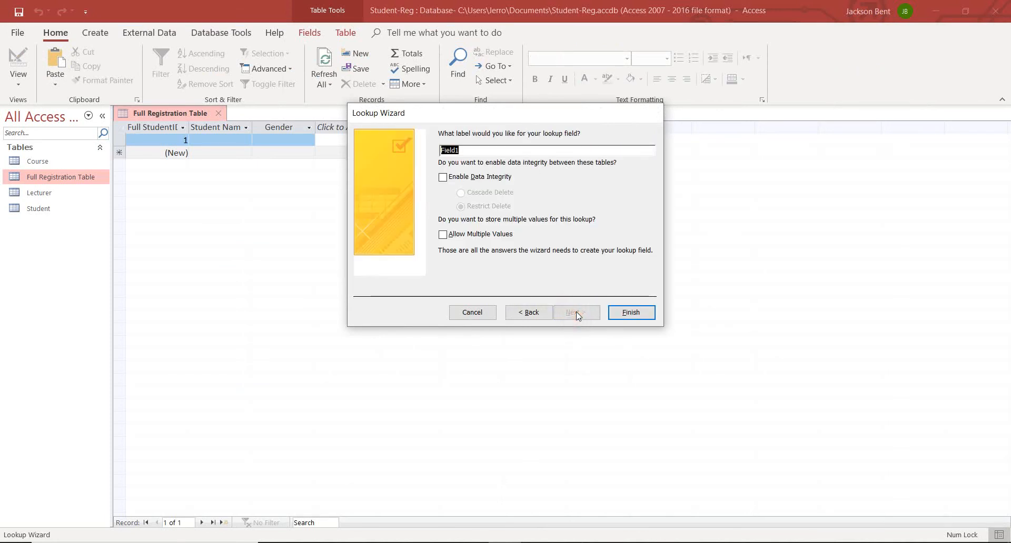
Step: Label the lookup field Course, enable data integrity with Cascade Delete, and finish the wizard
text(Course)
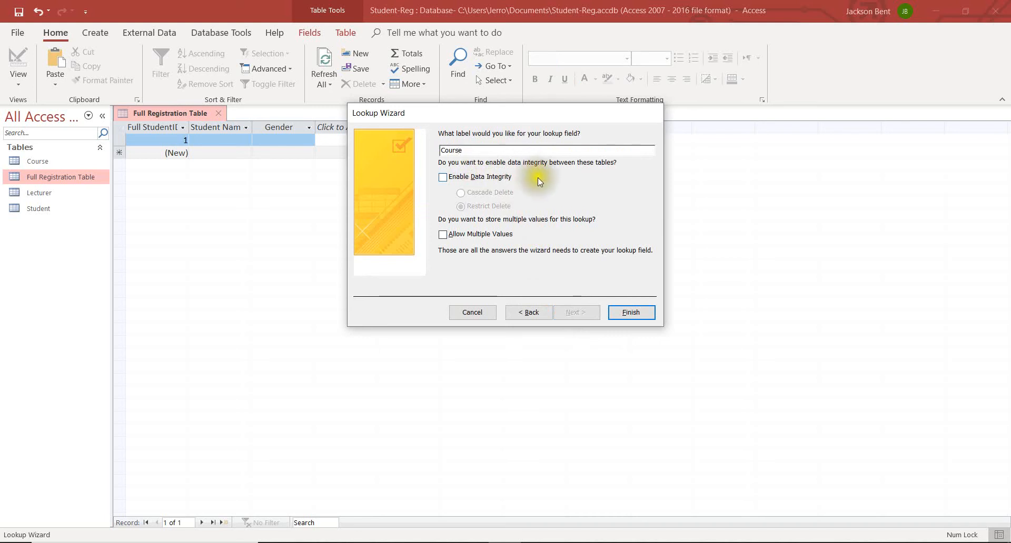
click(631, 311)
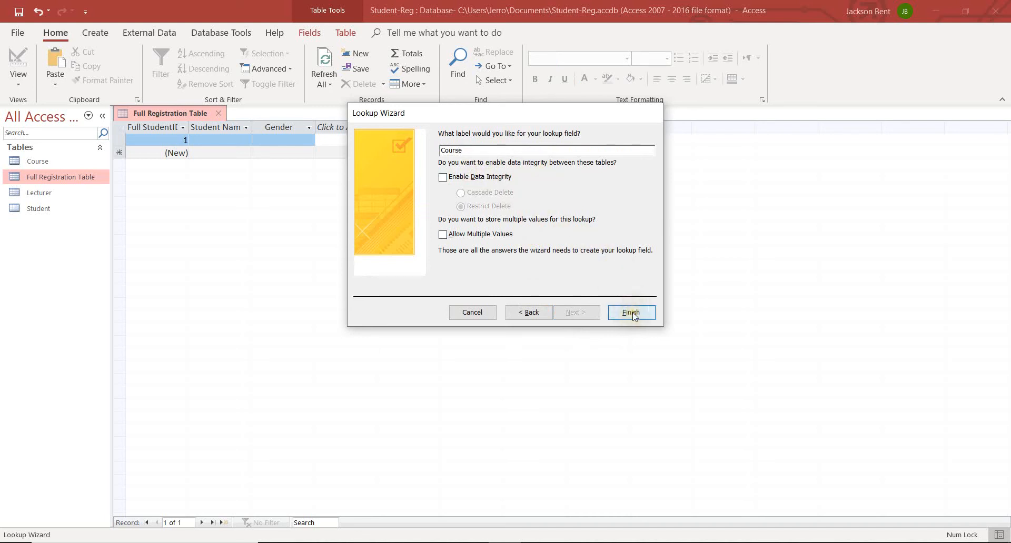
click(443, 178)
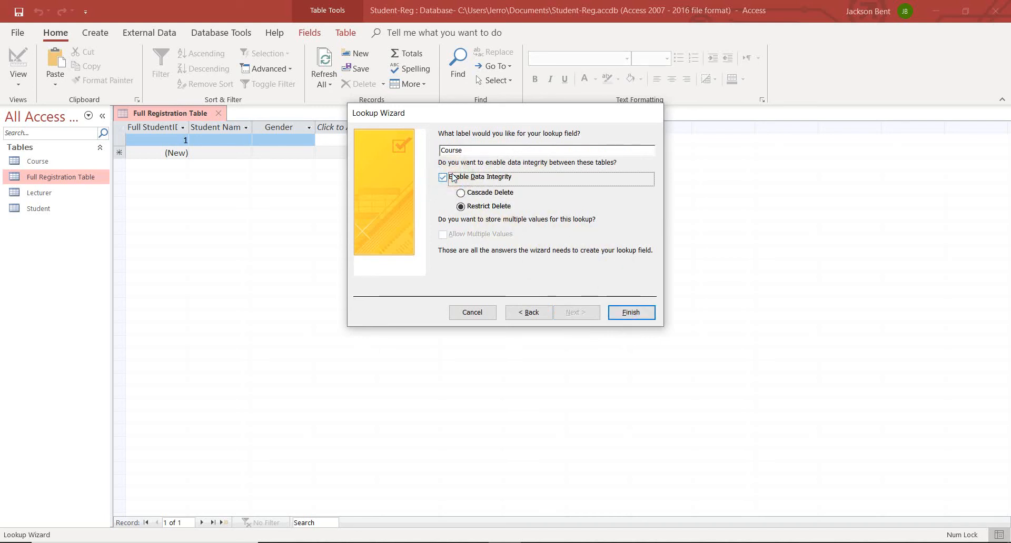
click(469, 192)
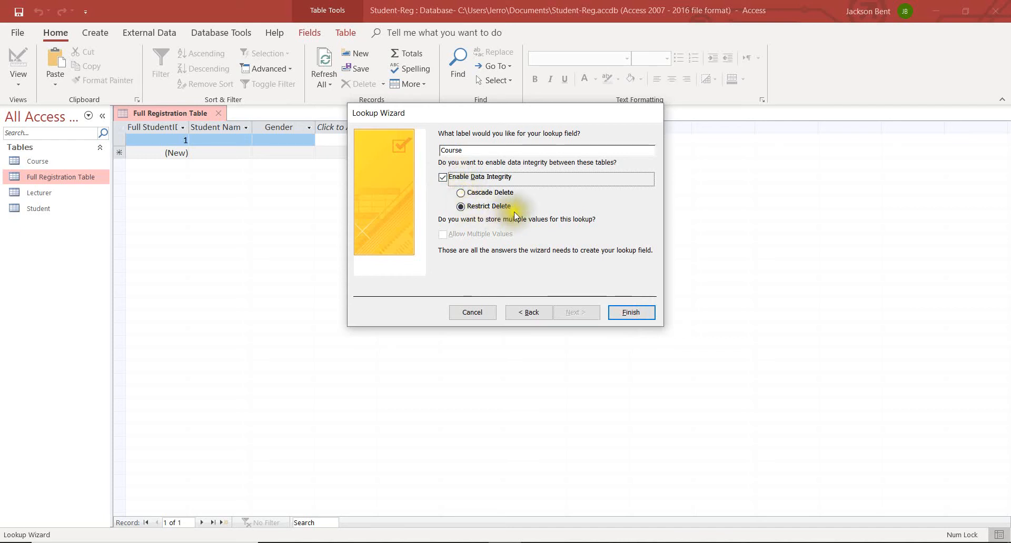
click(486, 192)
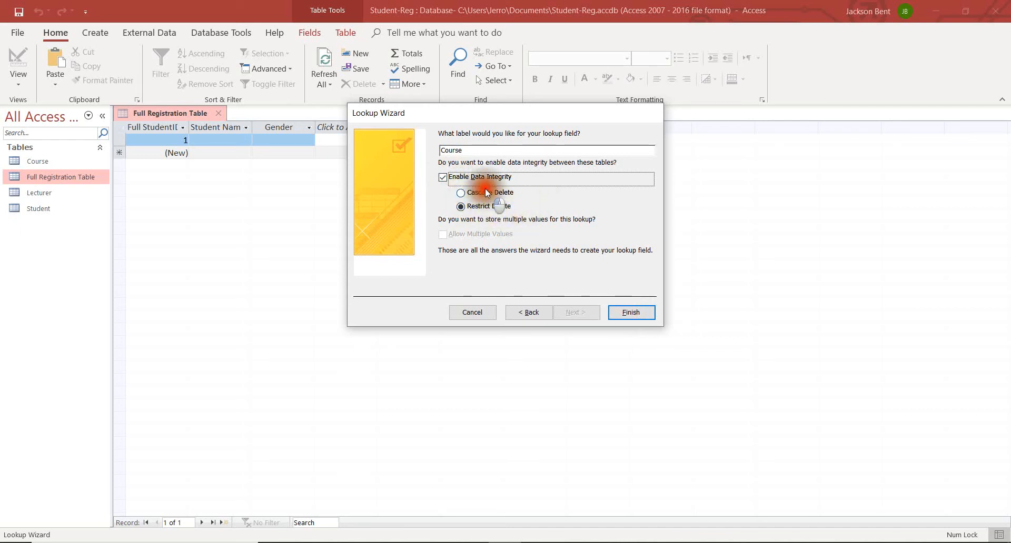
drag(544, 112, 657, 128)
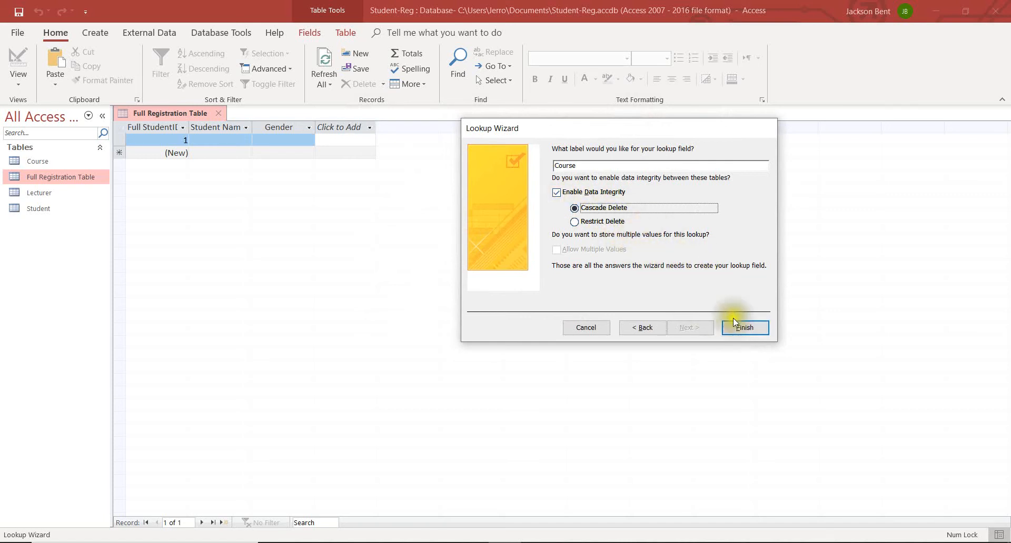
click(742, 328)
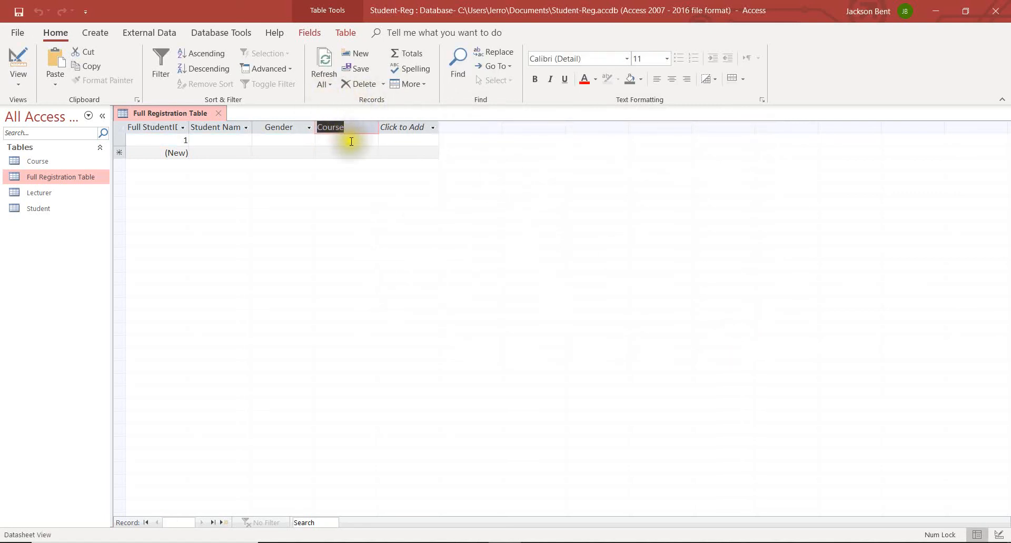
Step: Check the Course choices offered in the first record and save the Full Registration Table
click(369, 140)
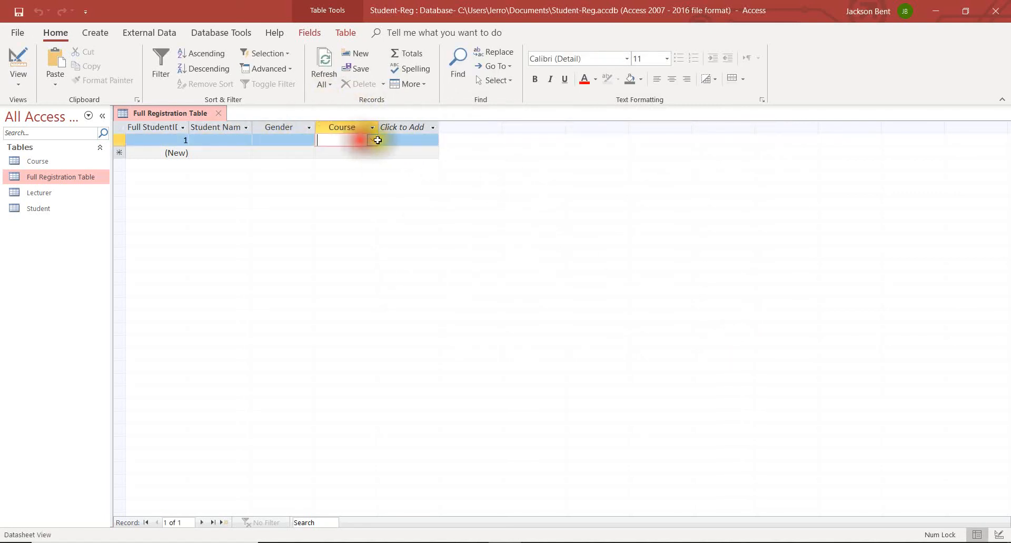
click(372, 140)
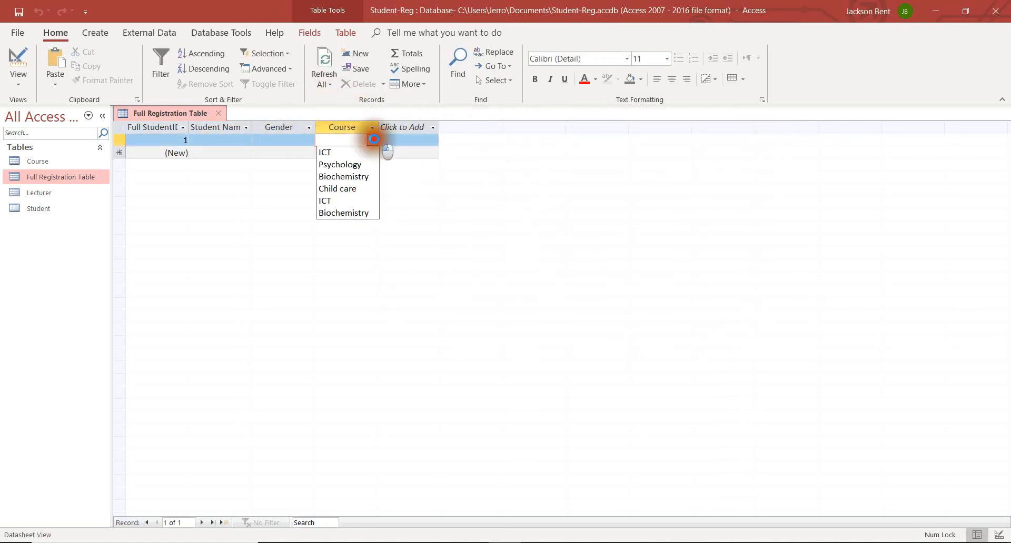
click(339, 128)
right_click(181, 112)
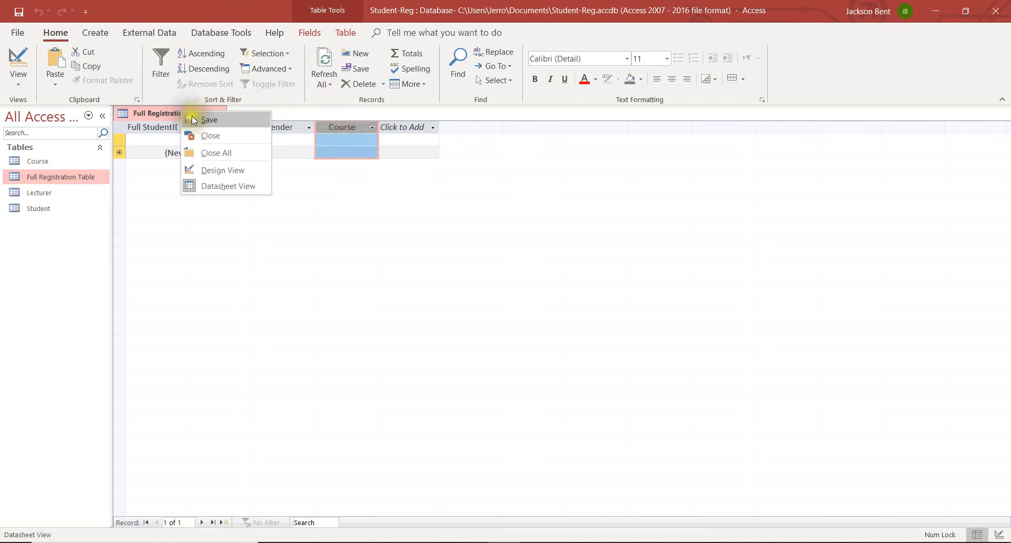
click(192, 116)
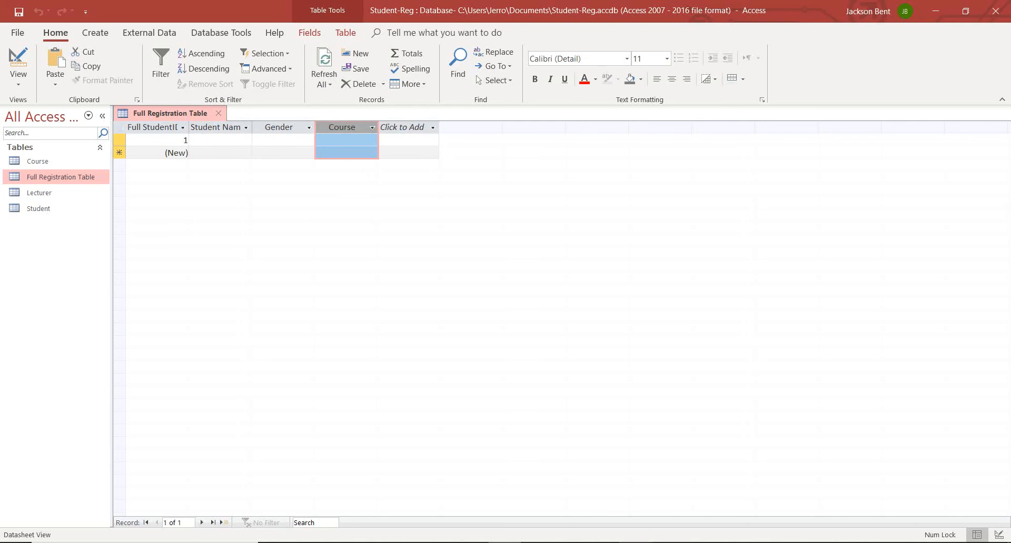
Step: Switch to the Word document and examine the columns from Programme Type onwards in the full registration table, and return to Access
click(635, 542)
drag(467, 256, 712, 276)
click(481, 308)
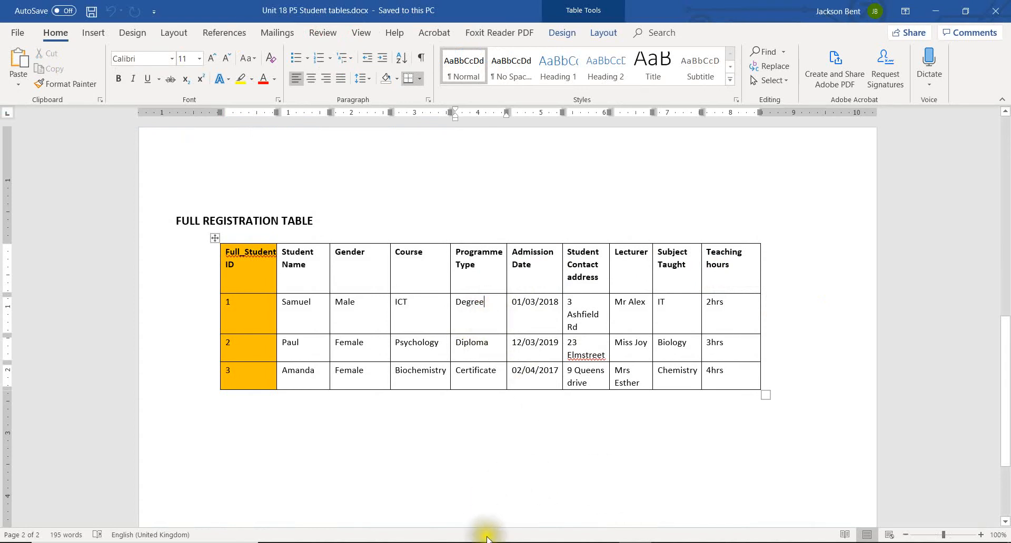
click(506, 542)
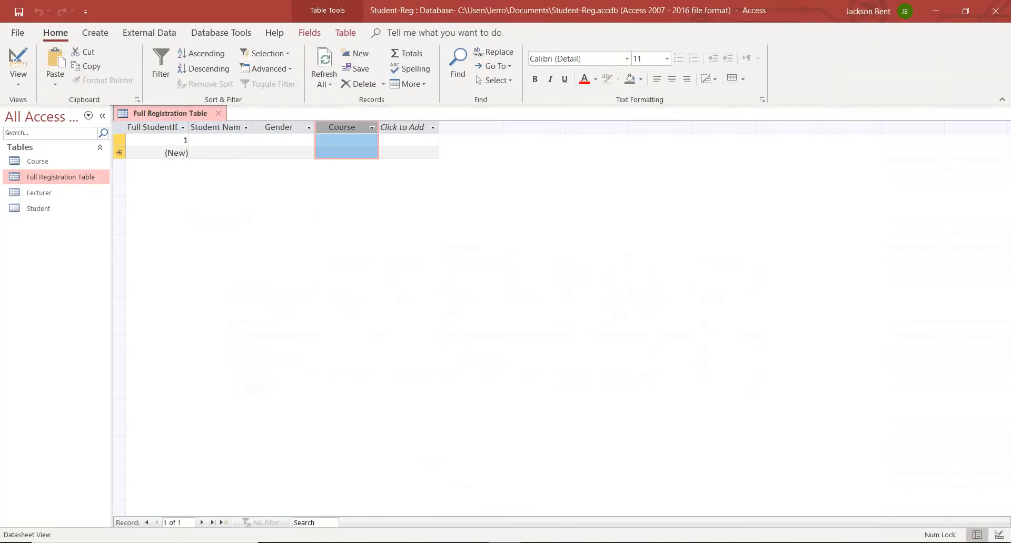
Step: Start a lookup field after Course, check the Programme Type column in the Word table, and choose to type in the lookup values in Access
click(409, 127)
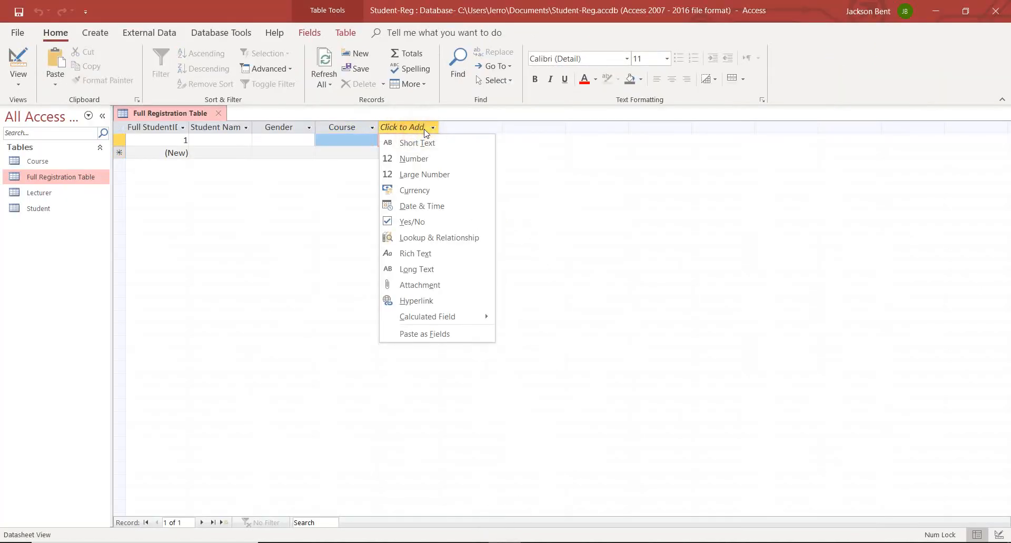
click(469, 238)
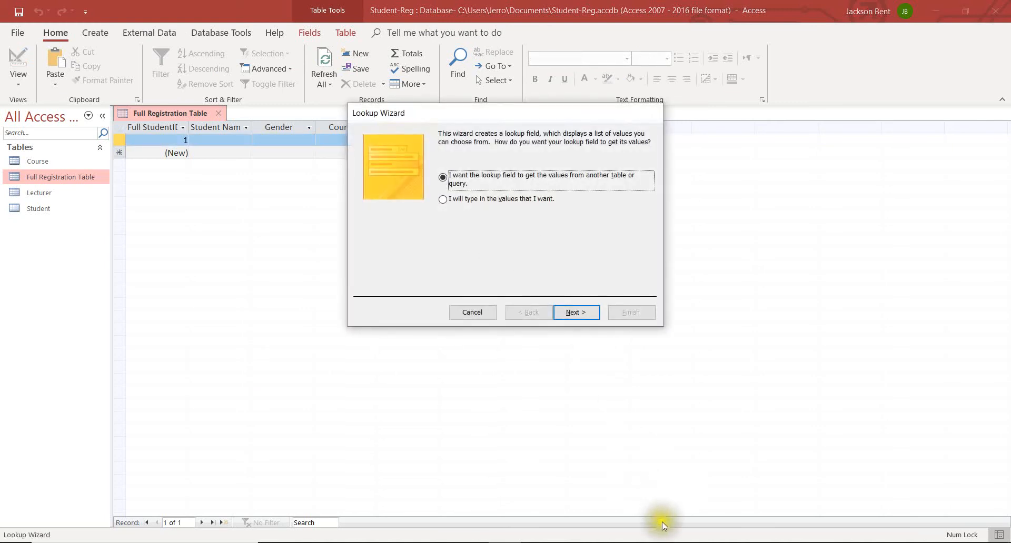
click(634, 542)
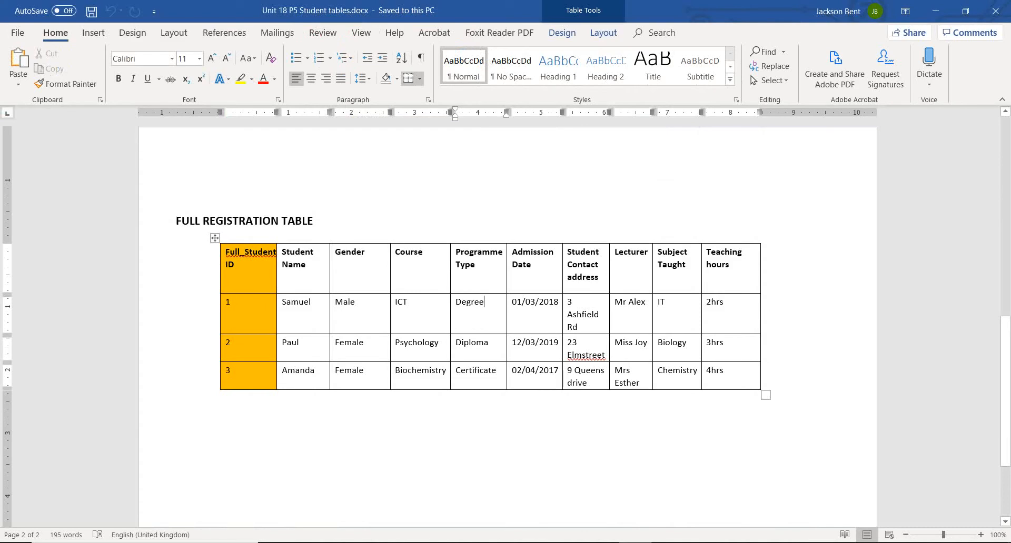
key(alt+Tab)
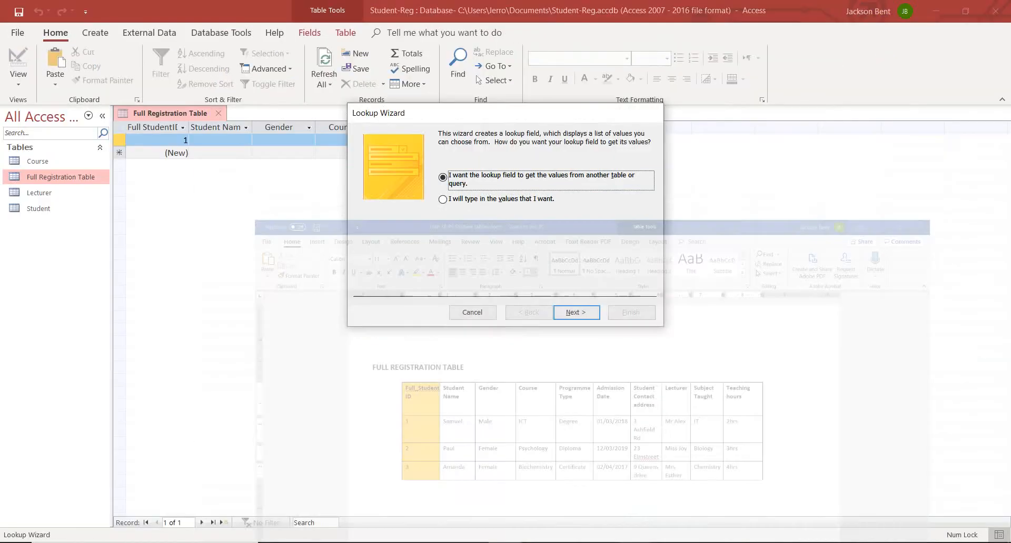
click(472, 198)
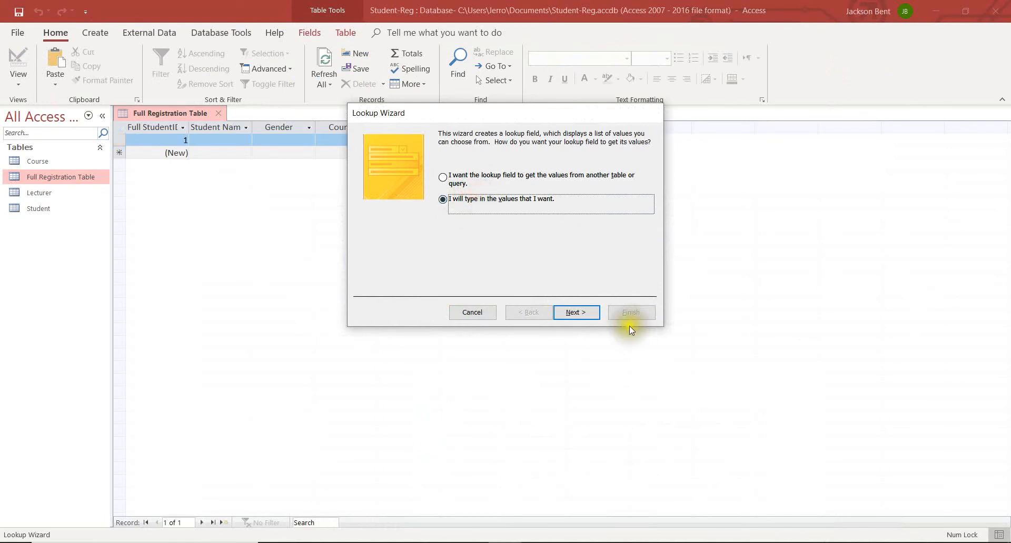
click(571, 313)
Step: Enter Diploma, Degree and Certificate as the values of the single-column lookup list
click(409, 212)
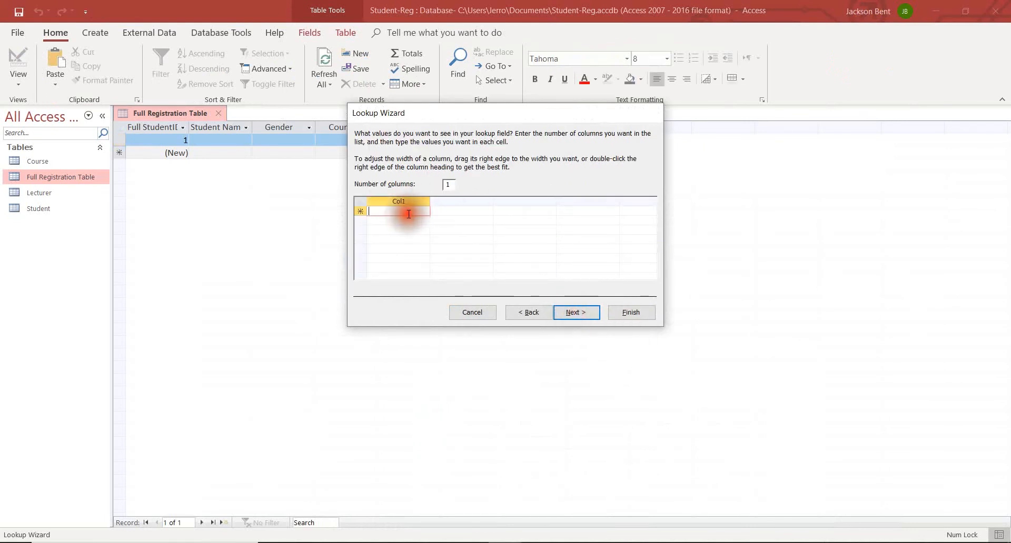
text(Di)
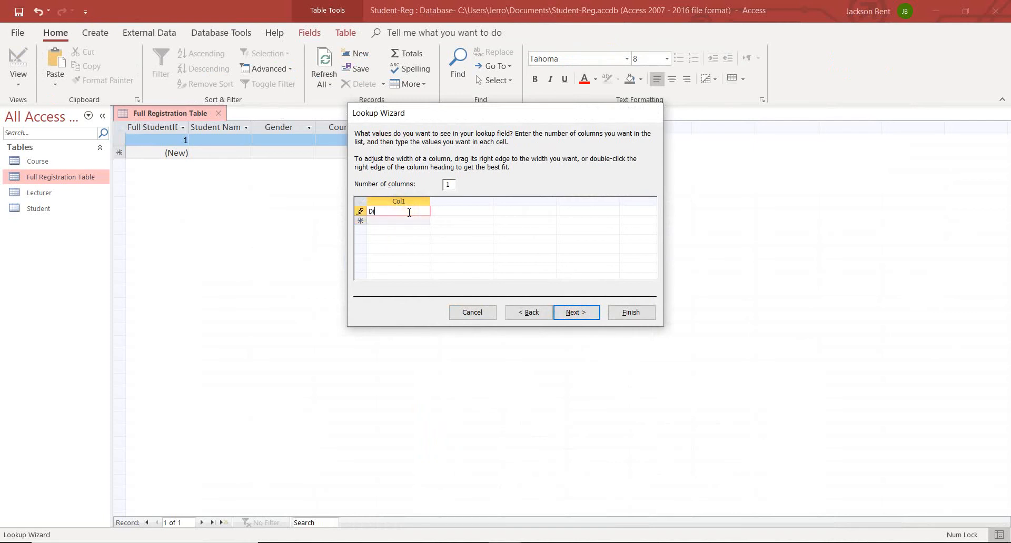
text(ploma)
click(406, 221)
text(Degr)
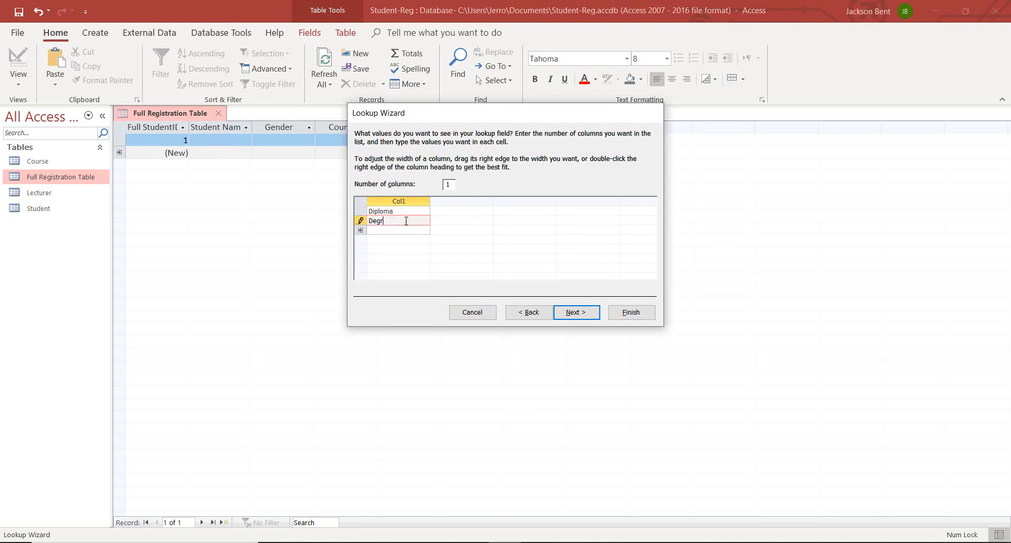
text(ee)
click(408, 230)
text(Certif)
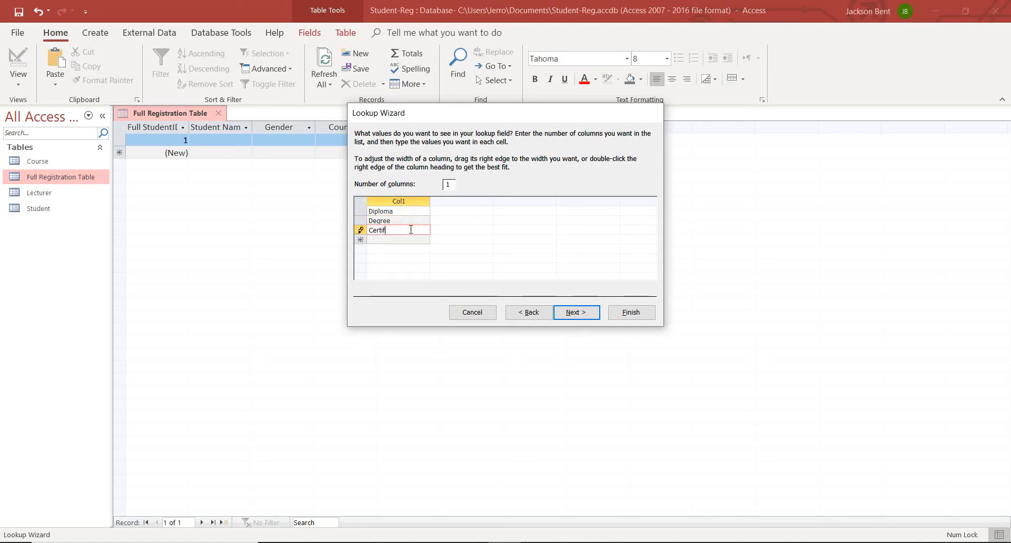
text(icate)
click(569, 311)
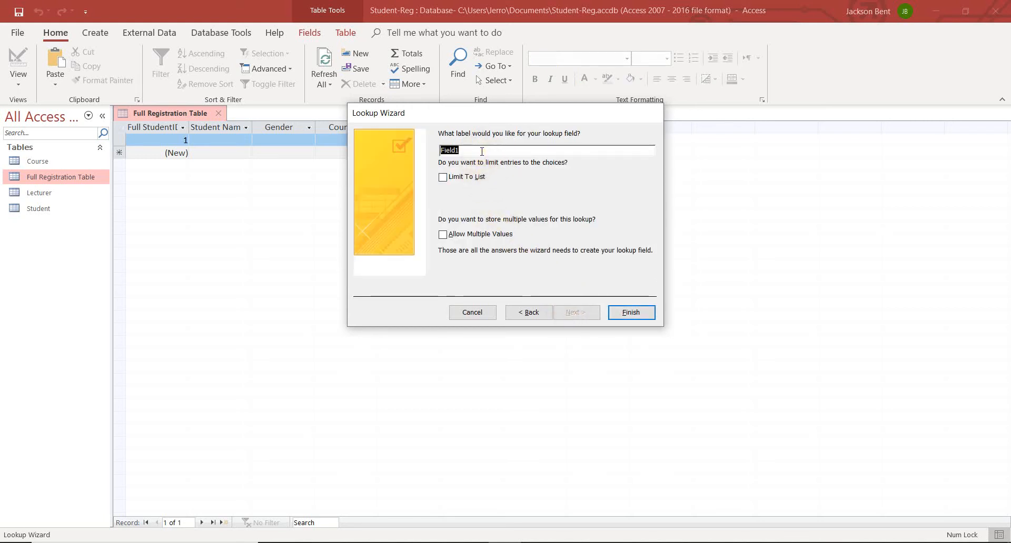
Step: Label the lookup field Programme Type, limit entries to the list, and finish the wizard
text(Program)
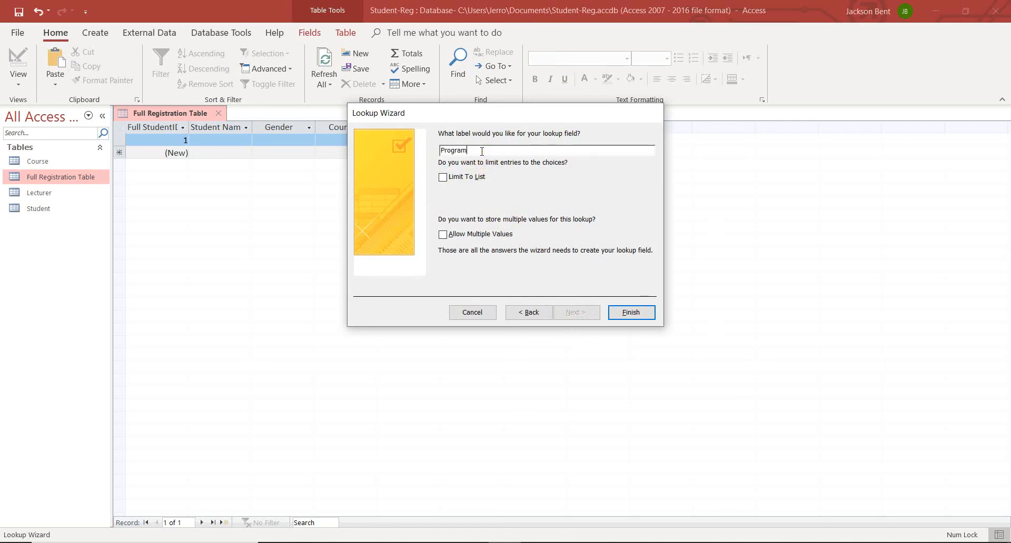
text(meType)
click(475, 174)
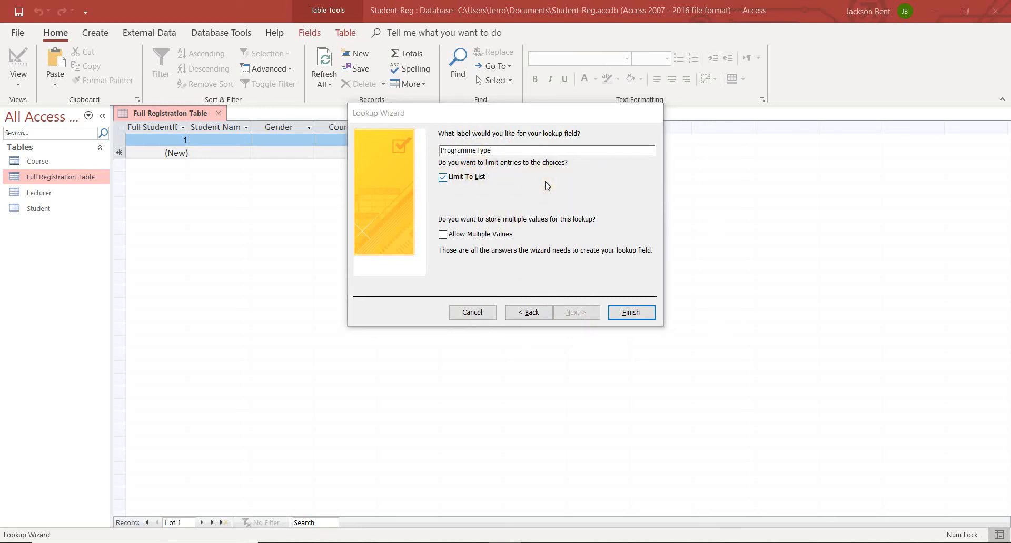
click(480, 150)
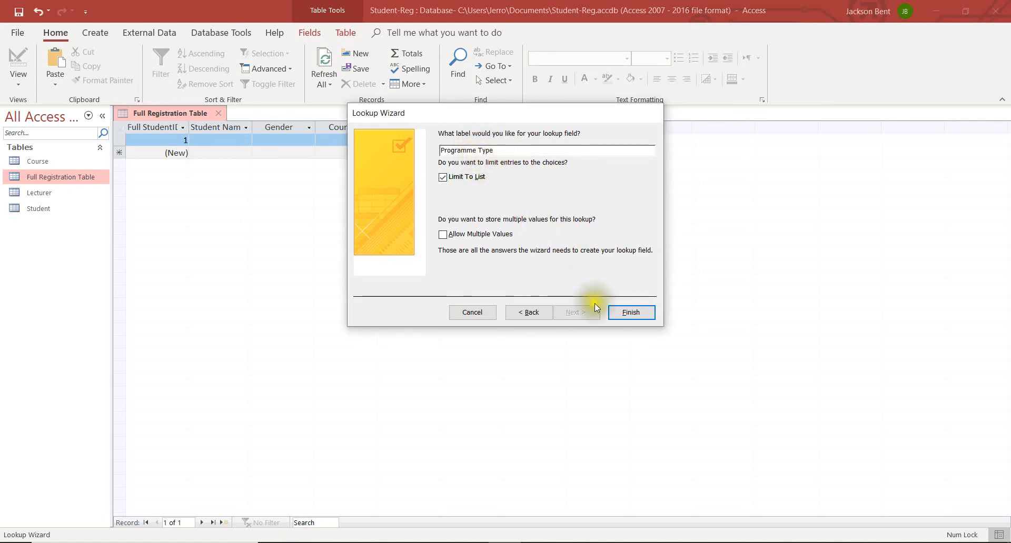
click(626, 313)
Step: Check the Programme Type choices offered in the first record, and select the Programme Type column
click(431, 143)
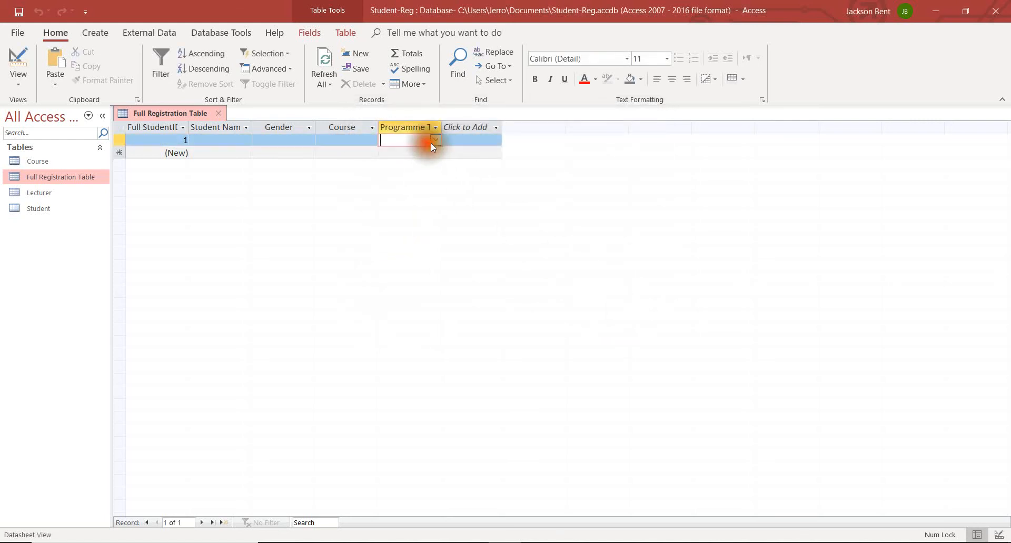
click(435, 140)
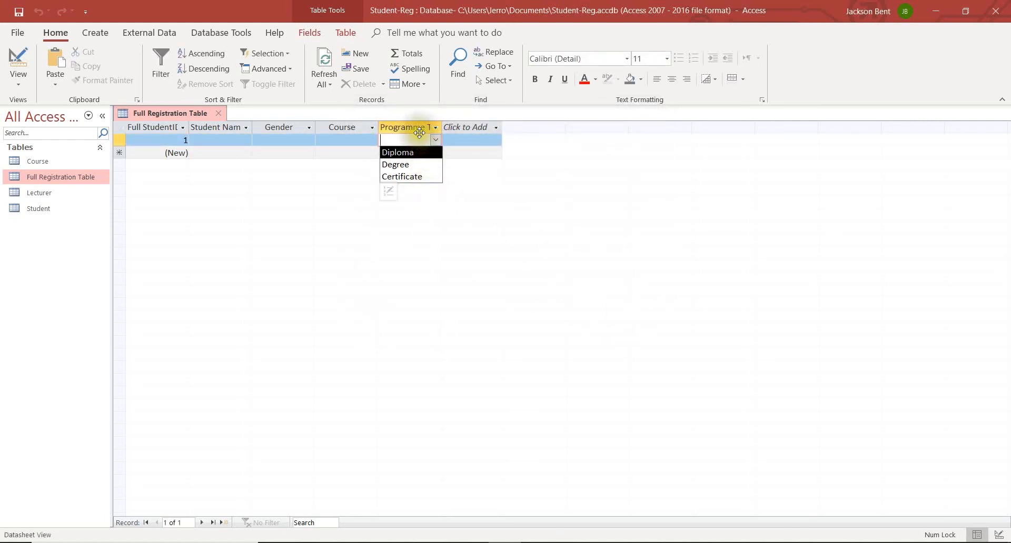
click(426, 129)
Step: Check which column follows Programme Type in the Word table, and review the available field types and the Student table's Admission Date column in Access
click(645, 542)
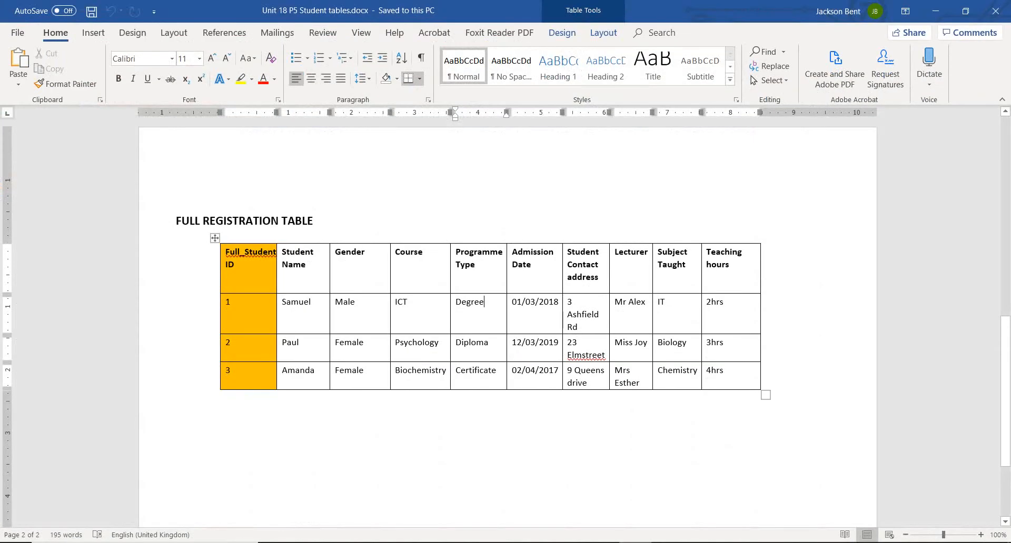
key(alt+Tab)
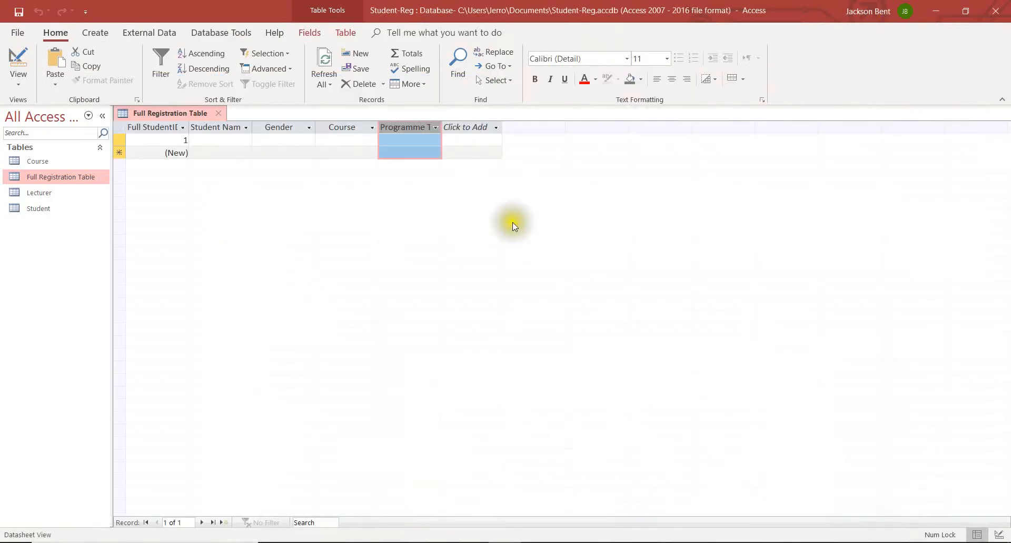
click(488, 127)
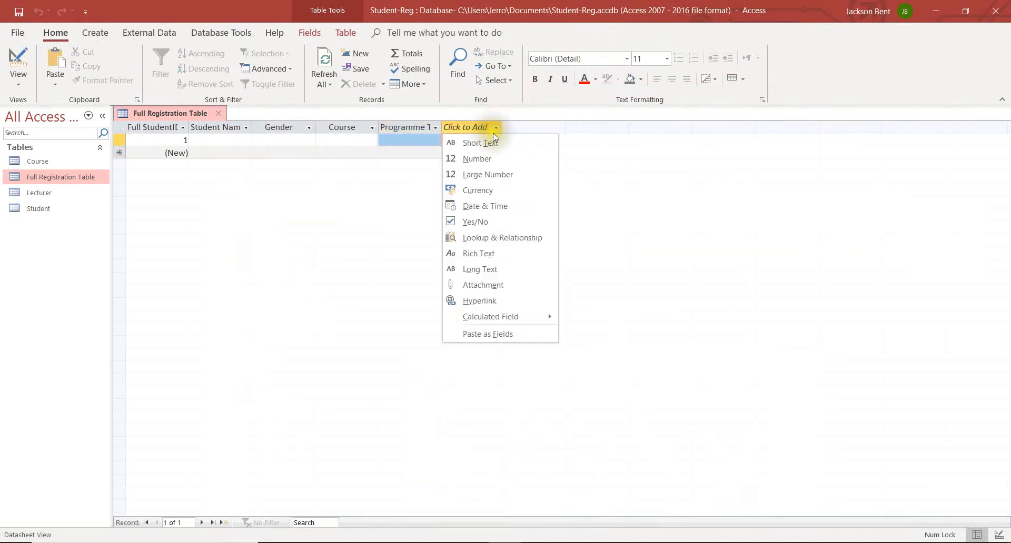
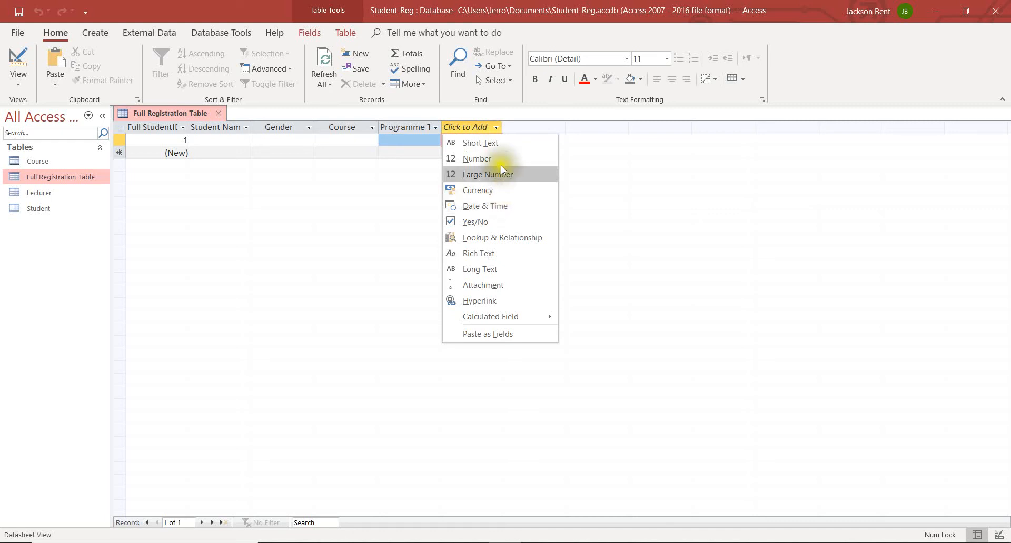
click(472, 130)
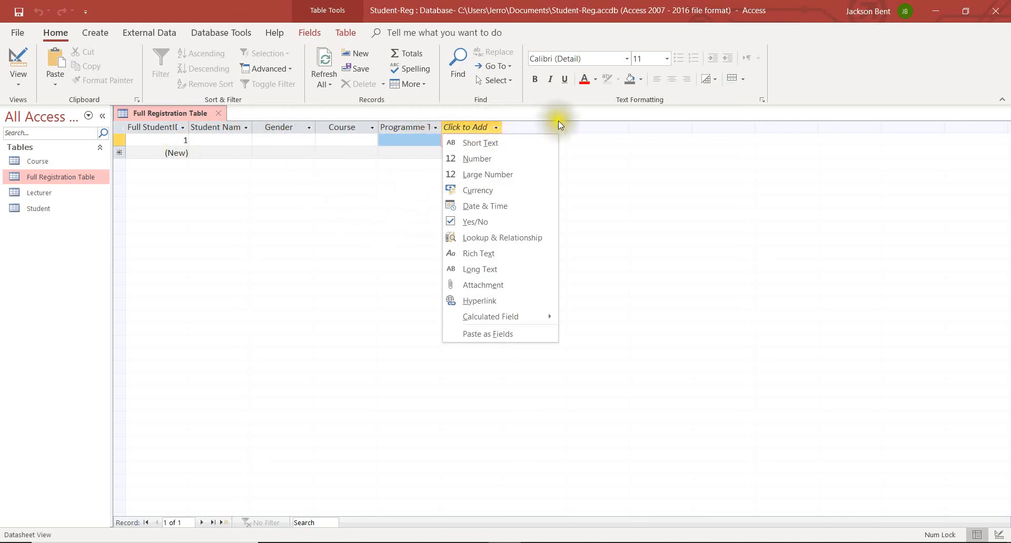
click(511, 125)
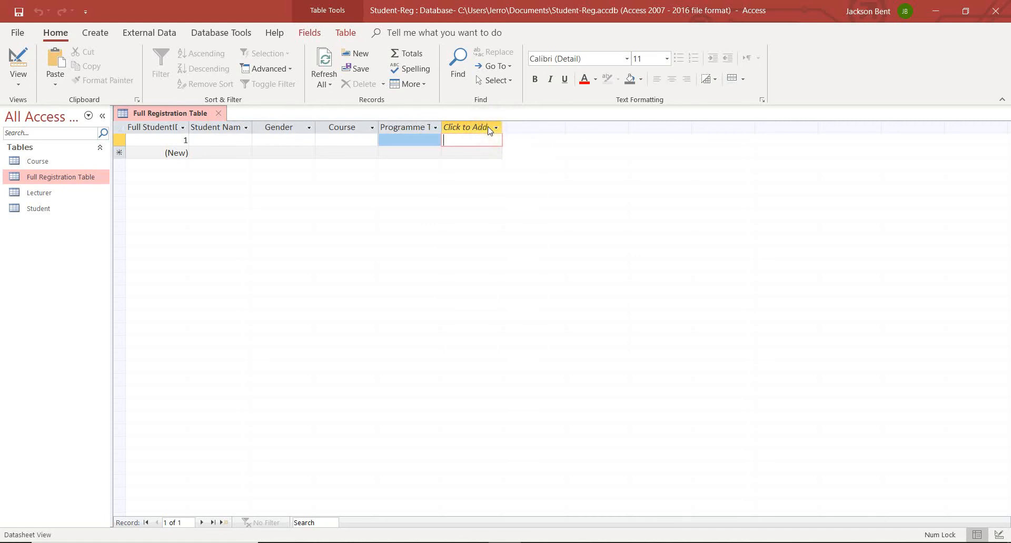
double_click(44, 207)
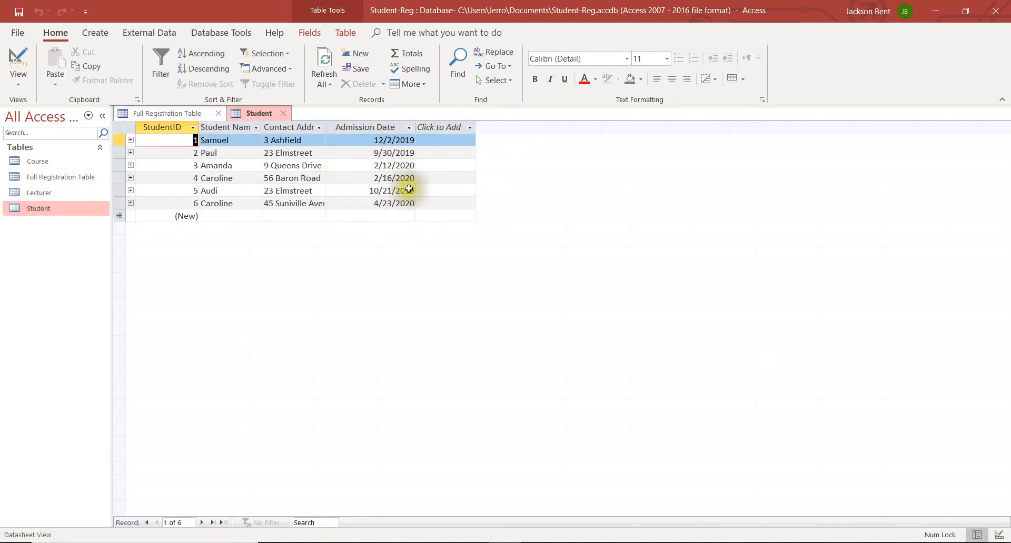
click(282, 114)
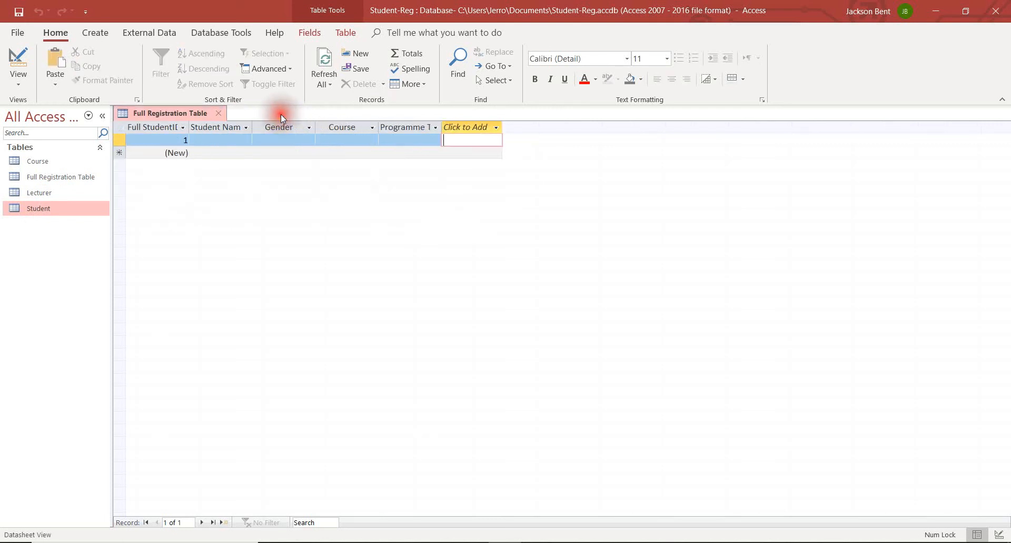
Step: Start a lookup field after Programme Type that gets its values from the Student table
click(497, 128)
click(523, 238)
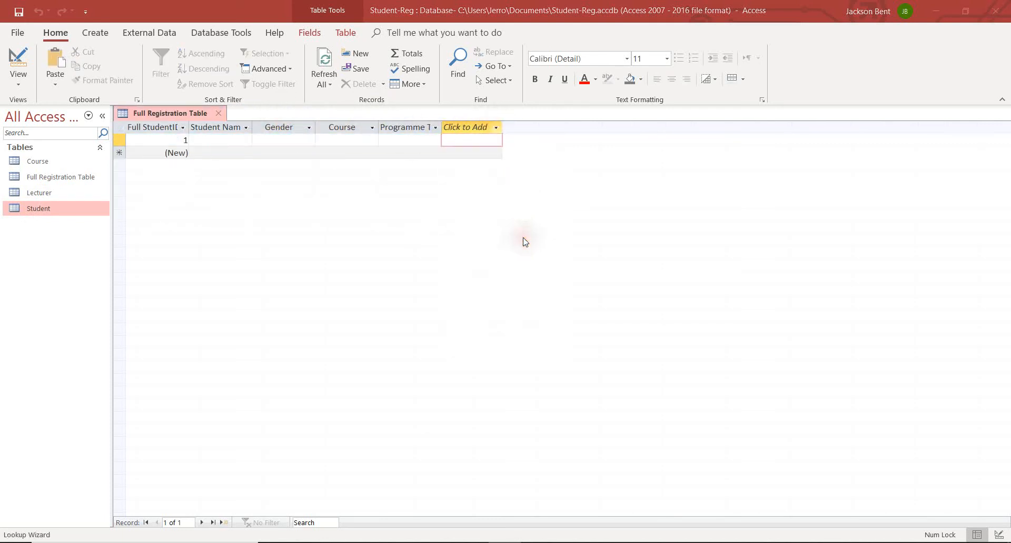
click(571, 309)
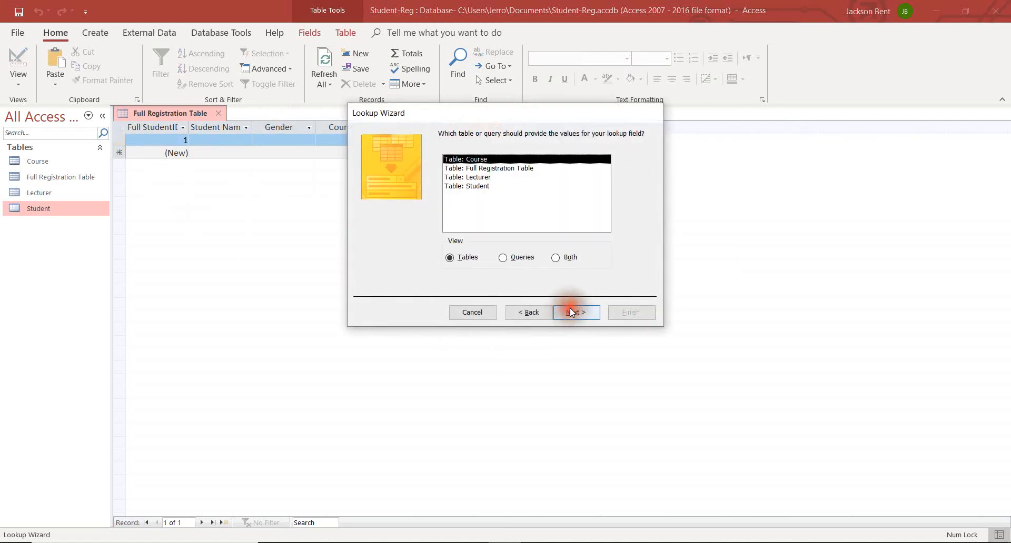
click(476, 187)
click(569, 312)
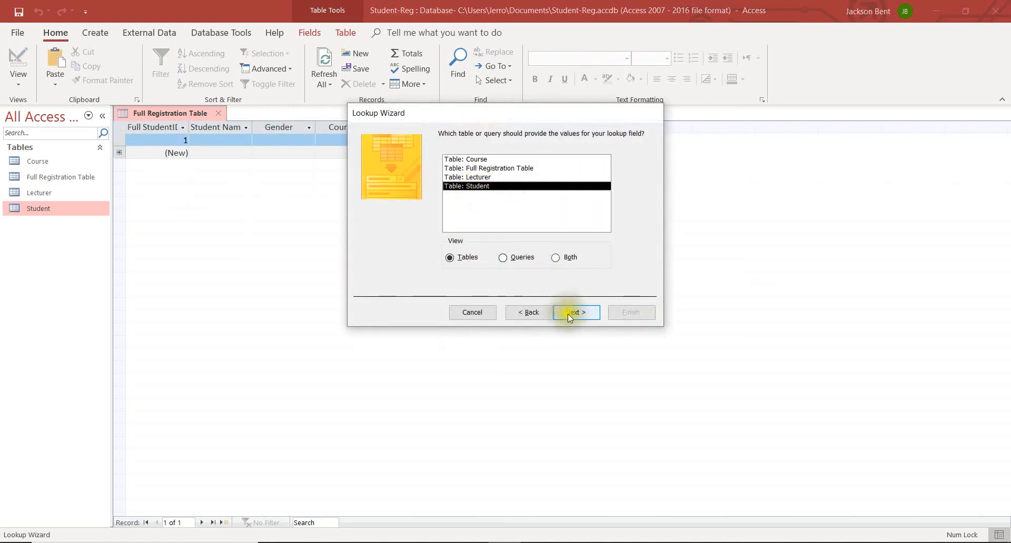
Step: Include only the Admission Date field in the lookup, unsorted and with the key column hidden
click(403, 249)
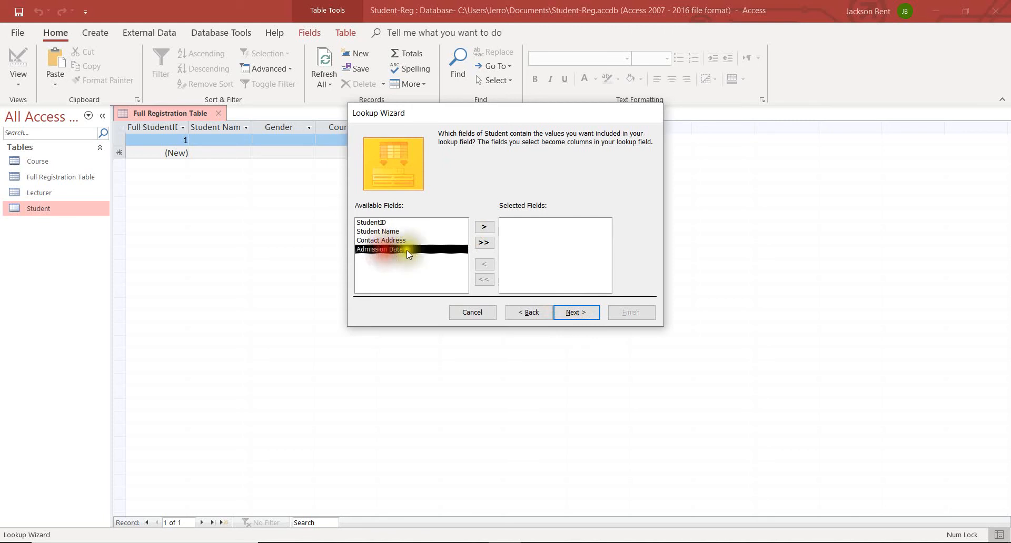
click(482, 228)
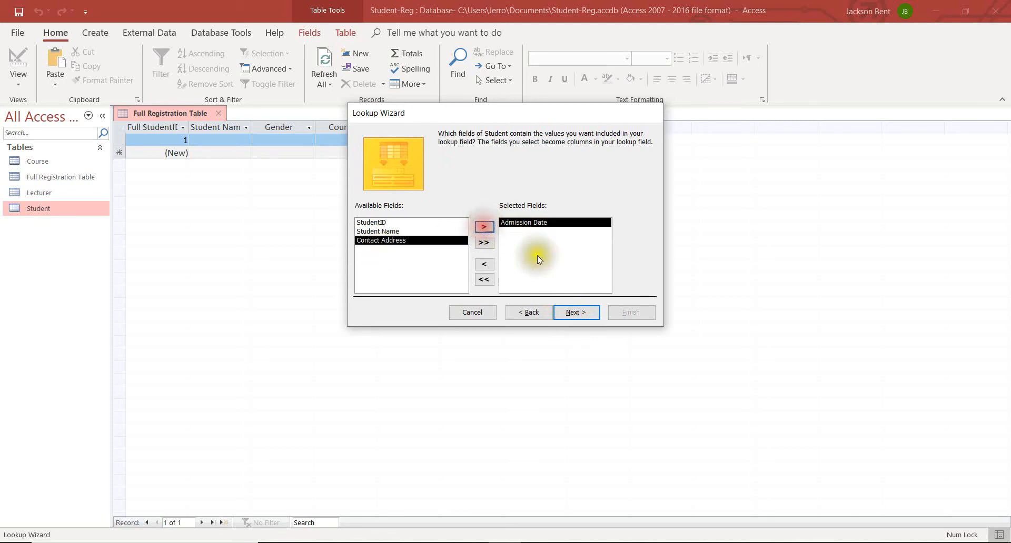
click(574, 311)
click(573, 311)
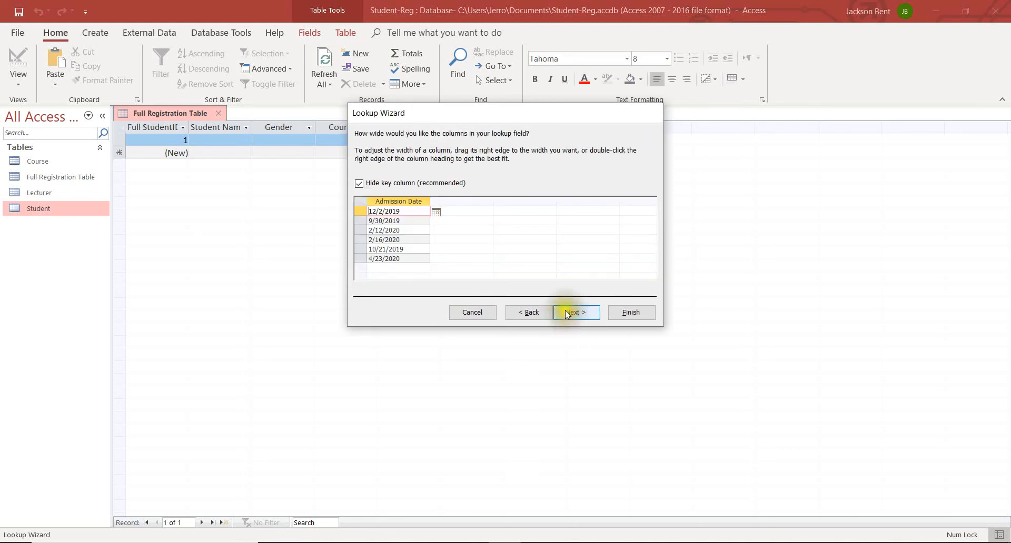
click(572, 317)
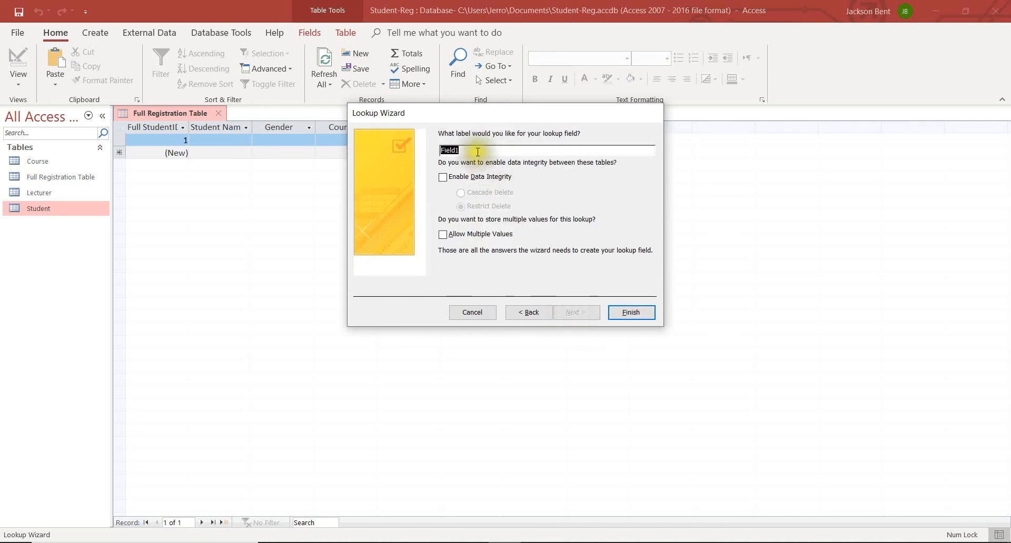
Step: Label the lookup field Admission Date, enable data integrity with Cascade Delete, and finish the wizard
text(Admission Date)
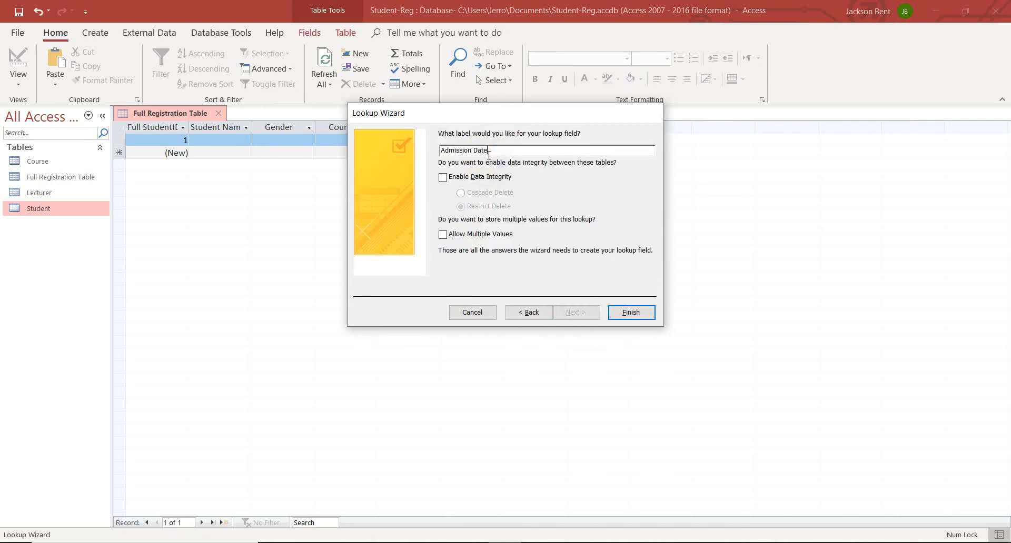
click(491, 177)
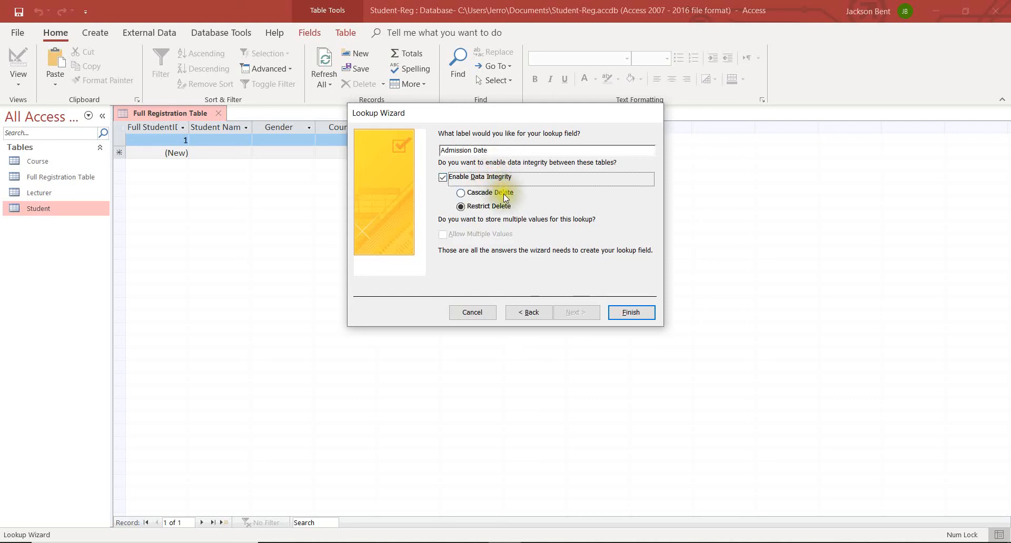
click(503, 192)
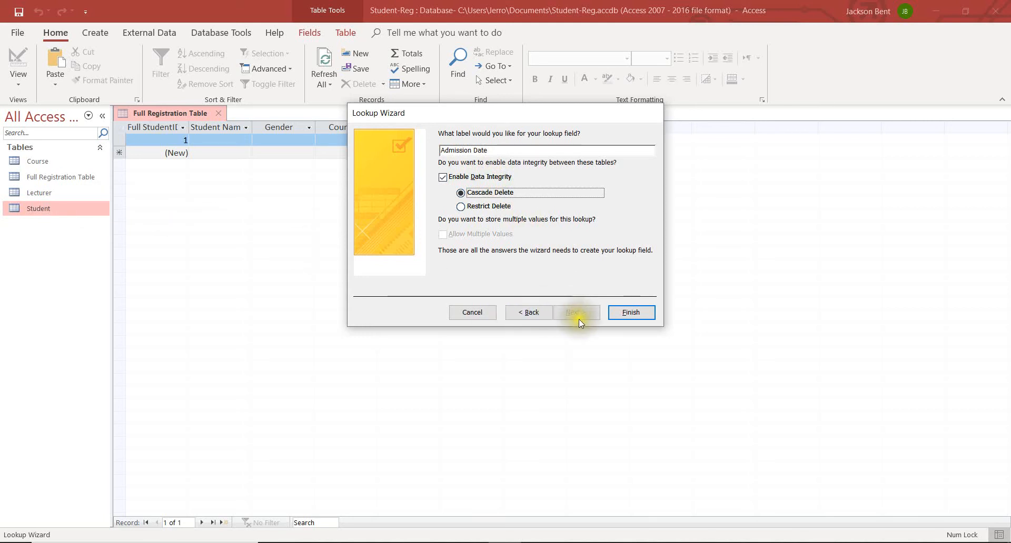
click(625, 312)
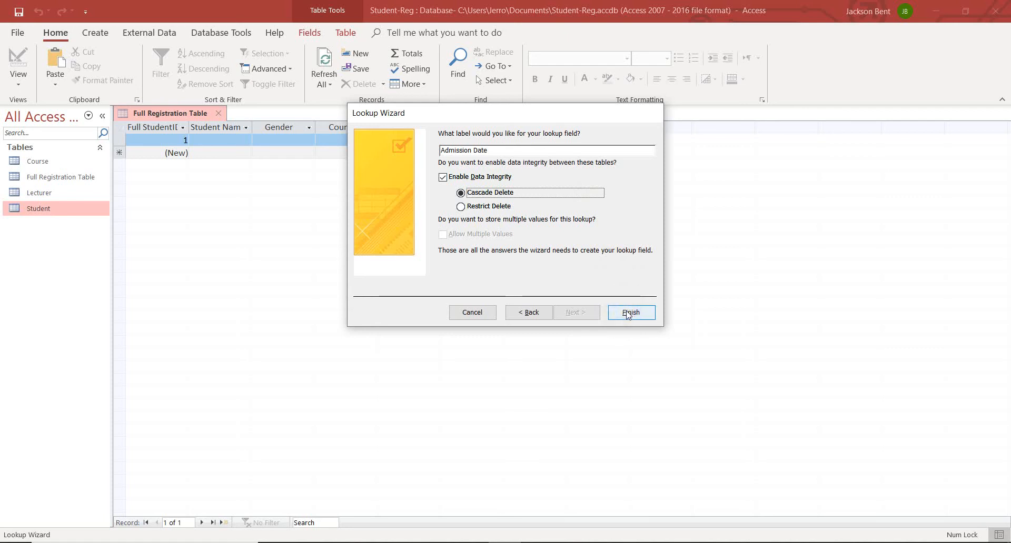
click(627, 312)
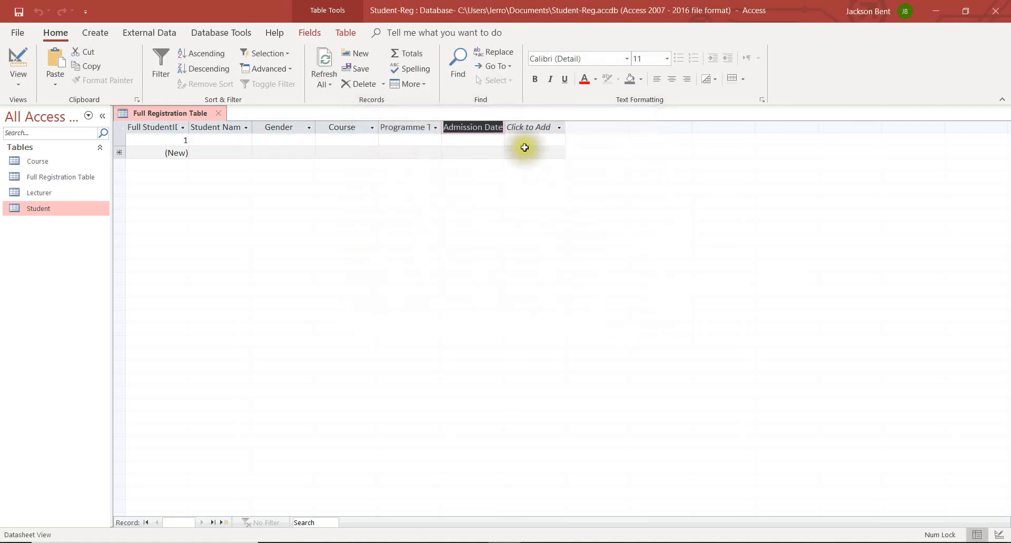
Step: Check the dates offered by the Admission Date lookup in the first record
click(498, 141)
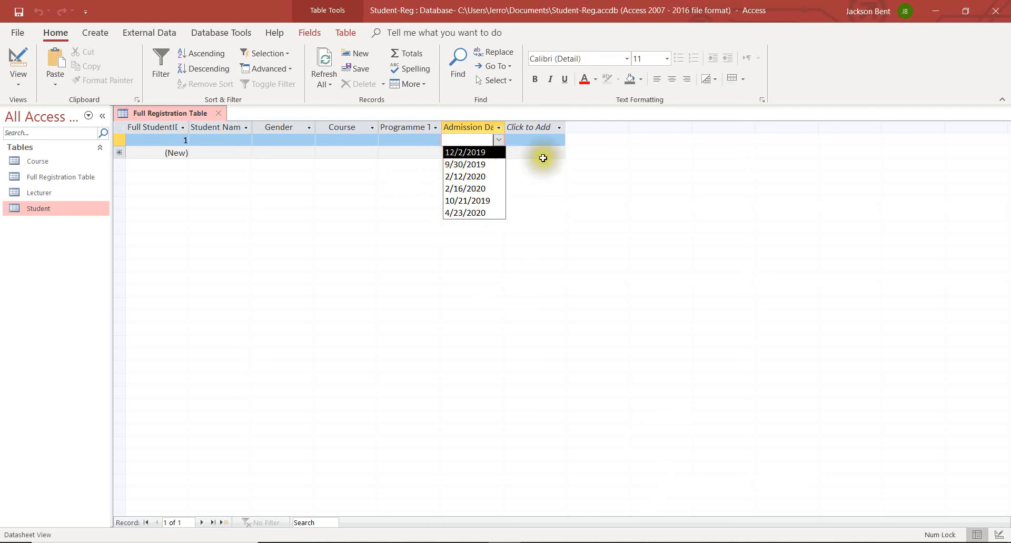
click(519, 141)
click(478, 138)
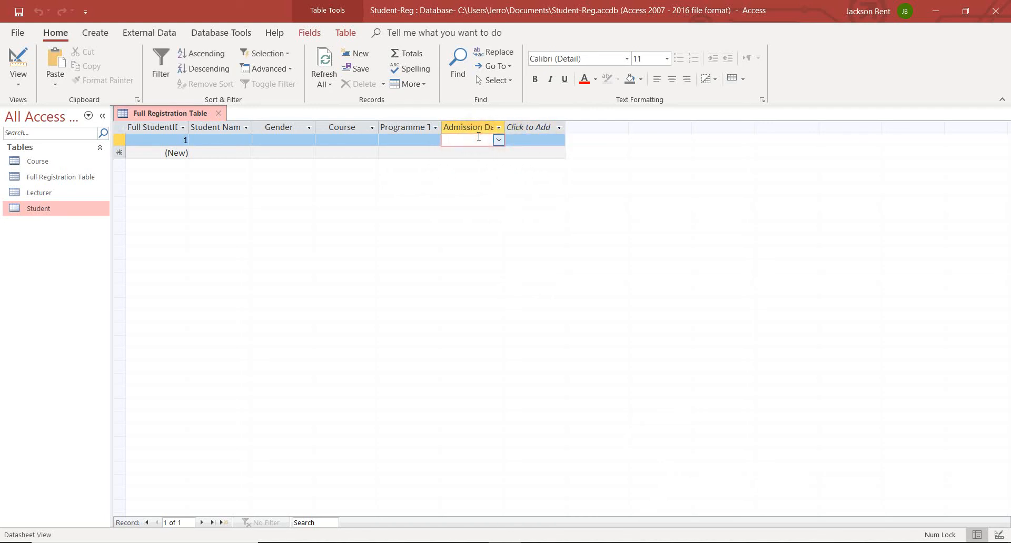
click(499, 140)
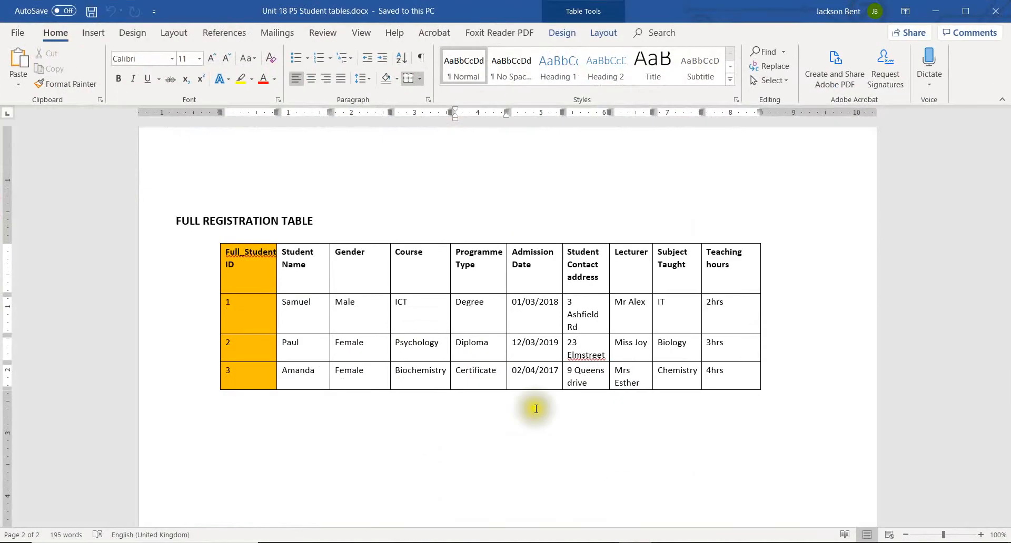
Step: Switch to the Word document and compare the source tables with the Full Registration Table to identify the column after Admission Date
scroll(535, 409, up, 8)
scroll(411, 329, up, 3)
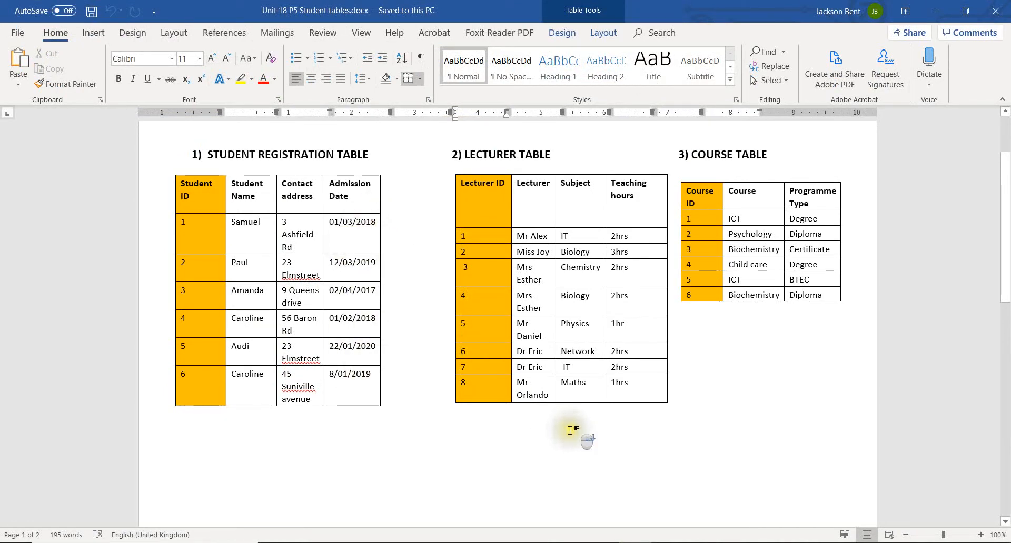
scroll(574, 435, down, 10)
scroll(596, 455, down, 1)
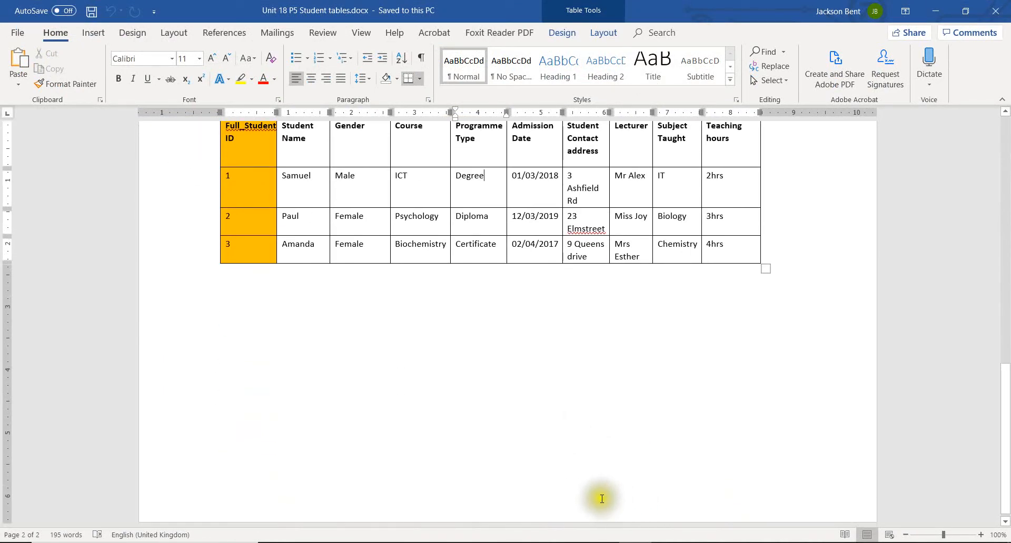
click(506, 542)
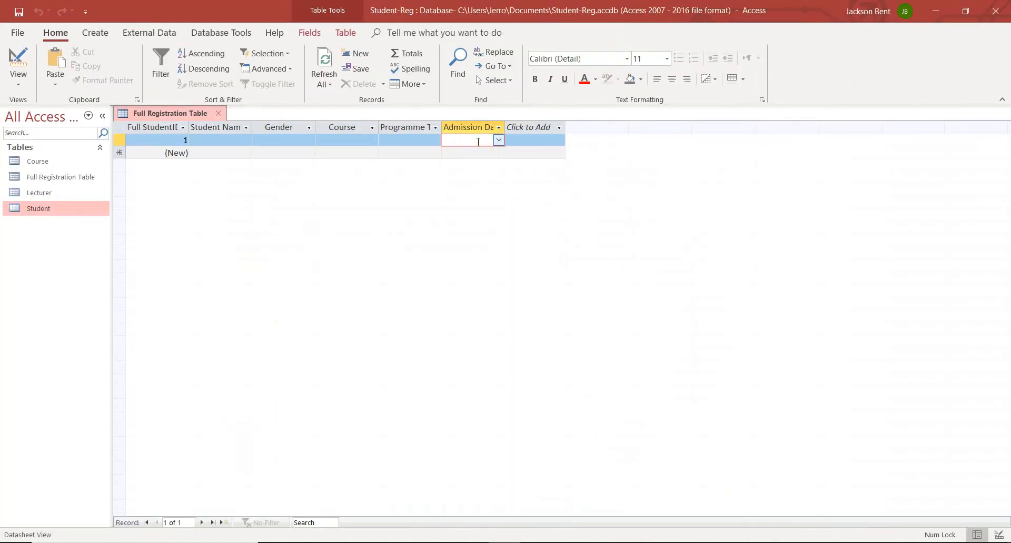
click(539, 140)
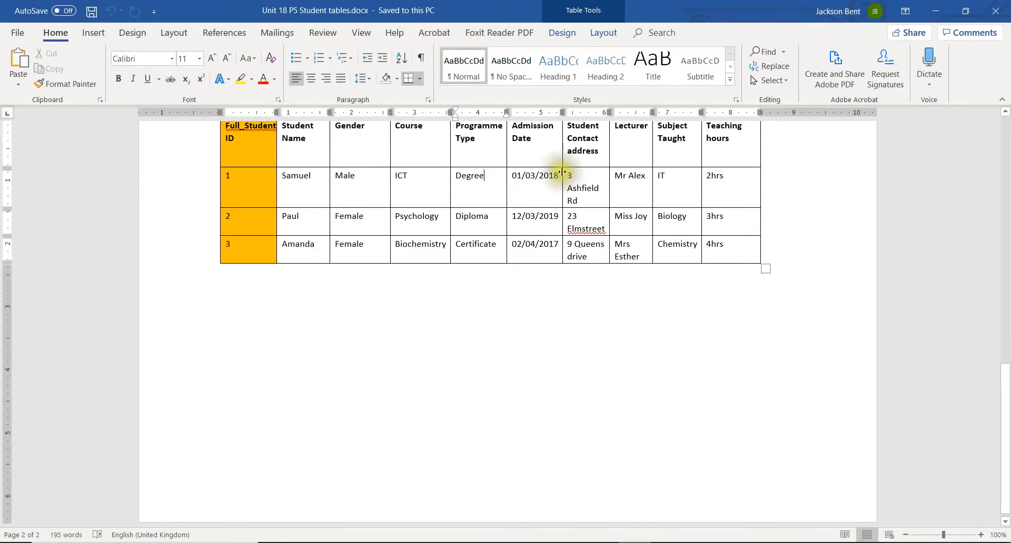
scroll(566, 274, up, 3)
click(591, 256)
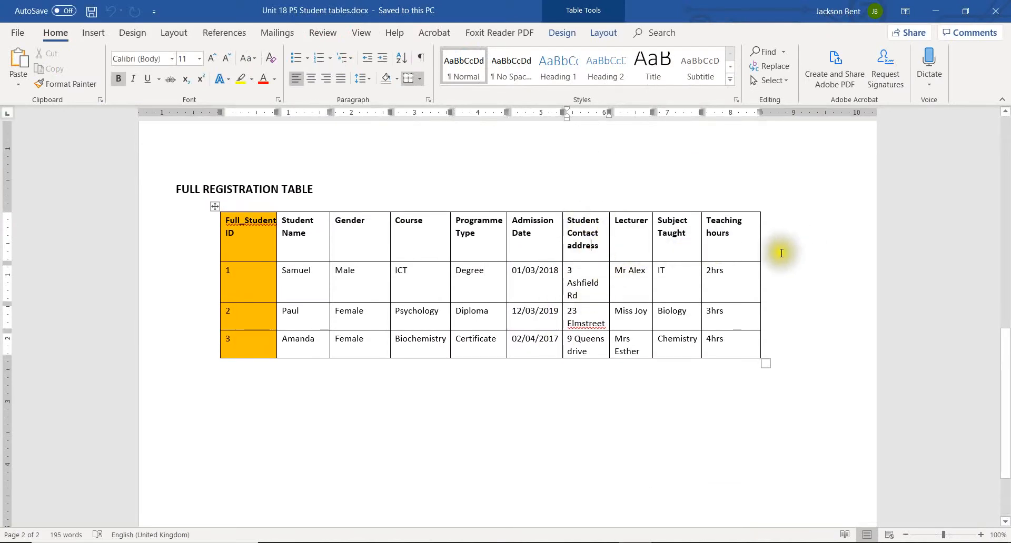
click(506, 542)
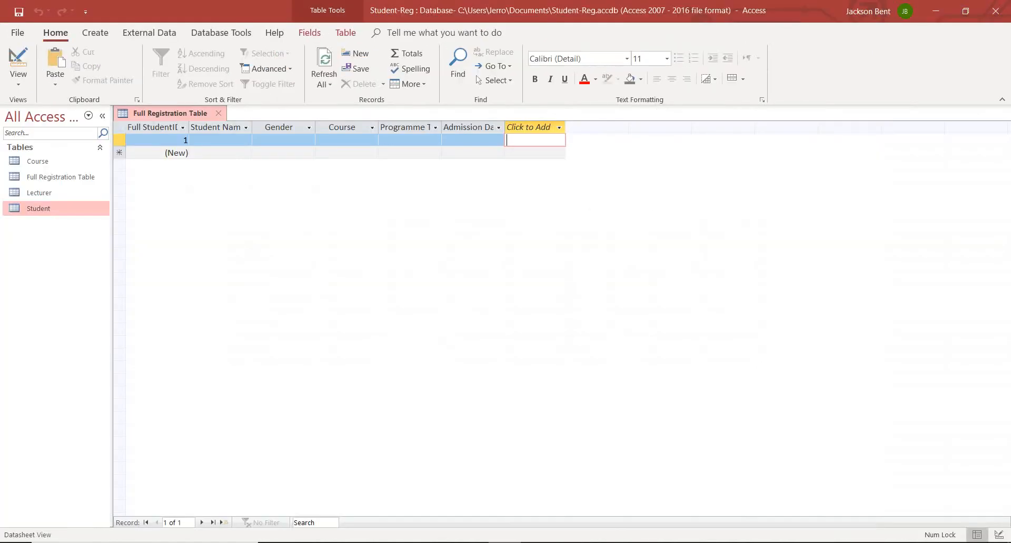
Step: Start a lookup field after Admission Date that gets its values from the Student table
click(561, 127)
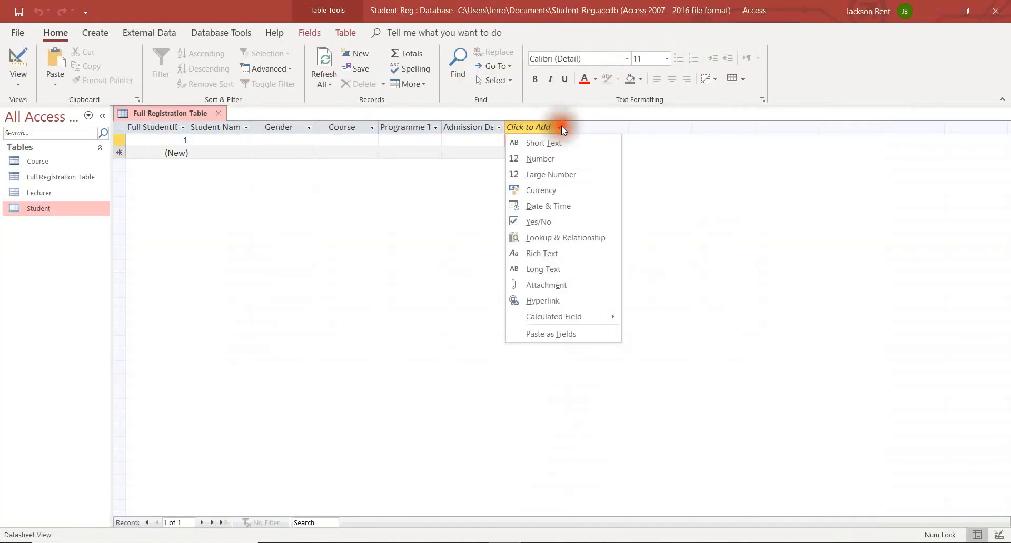
click(558, 239)
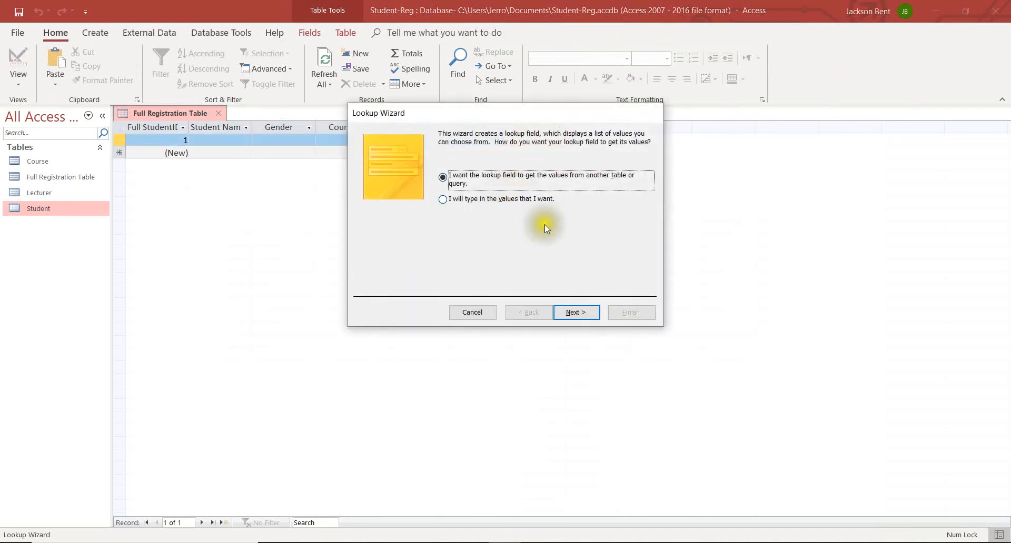
click(577, 313)
click(481, 186)
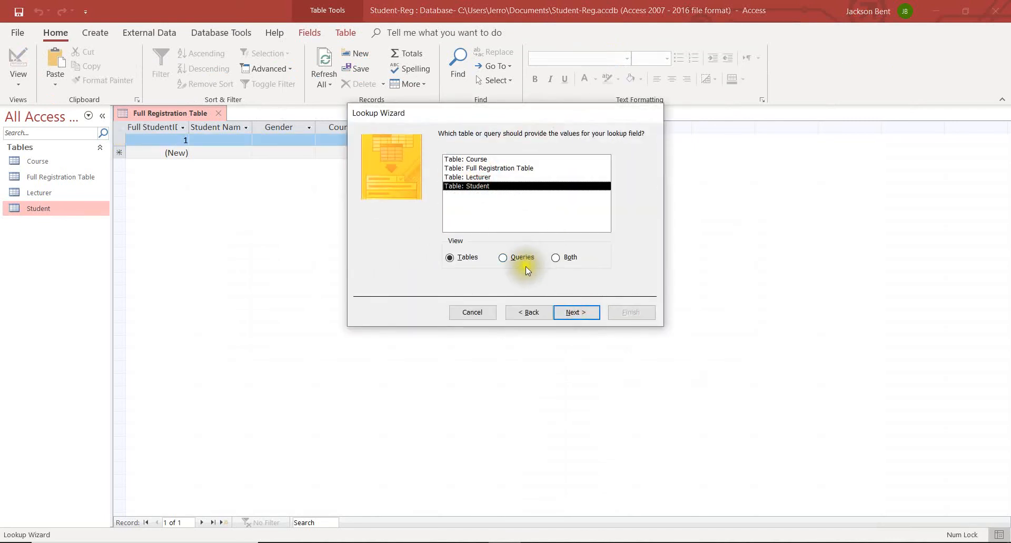
click(573, 313)
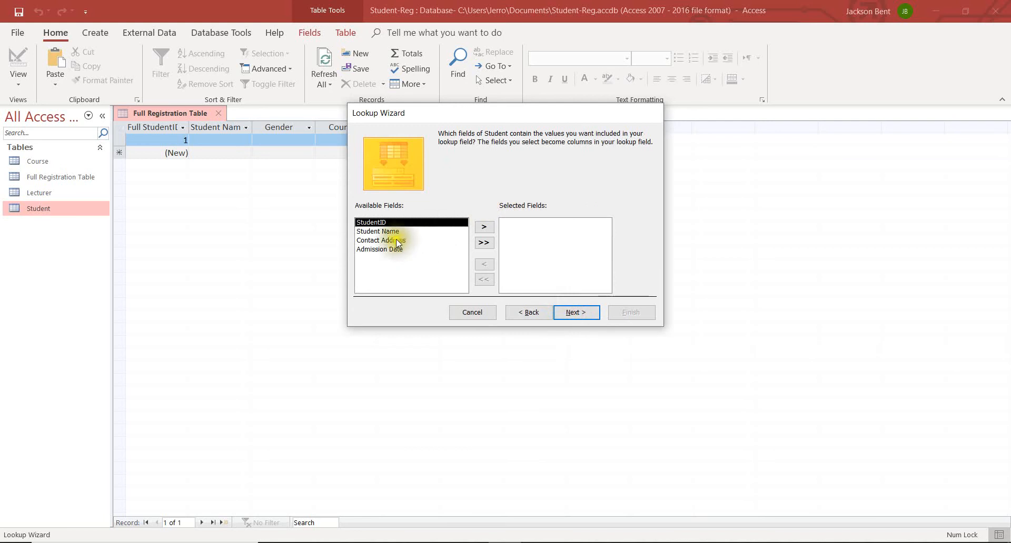
Step: Include only the Contact Address field in the lookup, unsorted and with the key column hidden
click(382, 240)
click(484, 226)
click(573, 318)
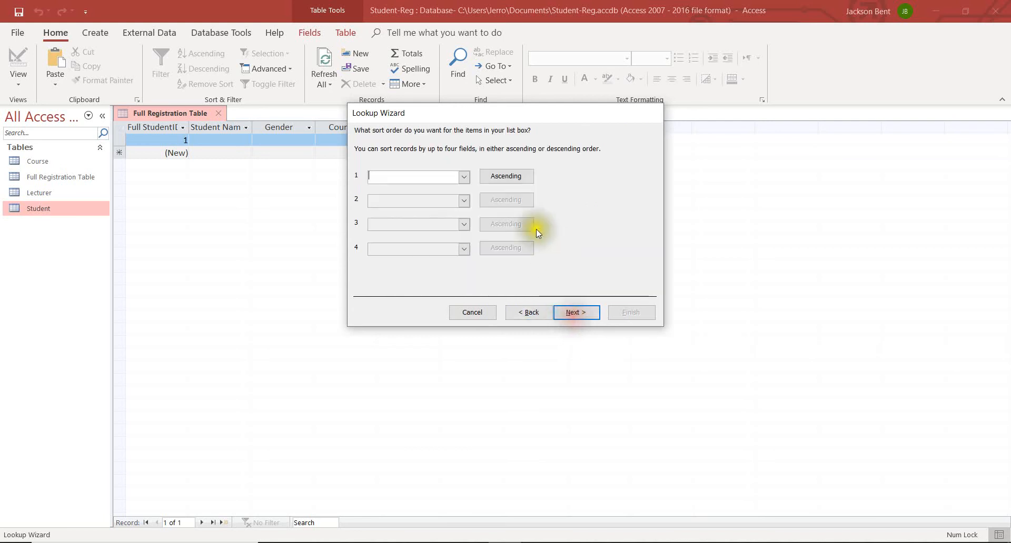
click(583, 315)
click(582, 316)
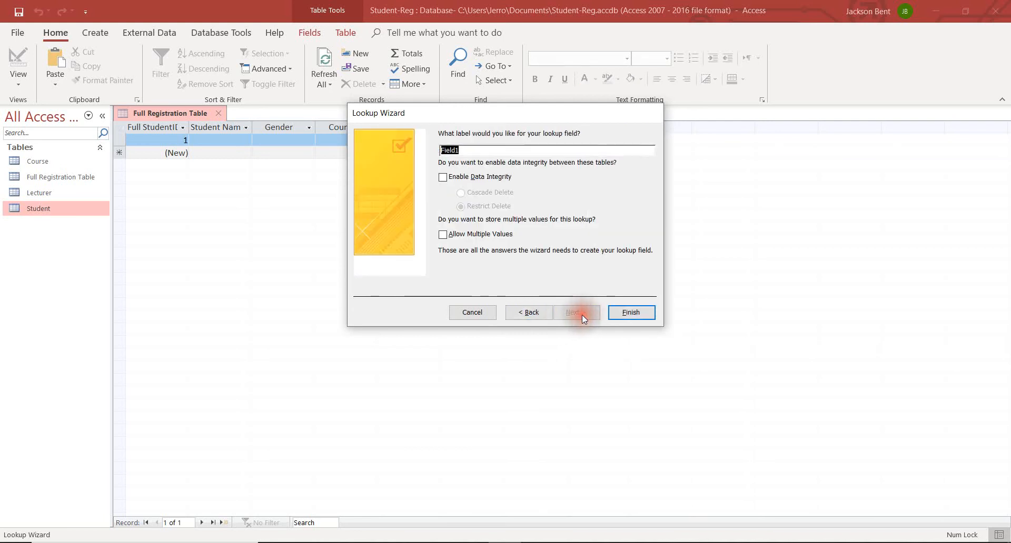
Step: Label the lookup field Student Address, leave data integrity disabled, and finish the wizard
text(Student Address)
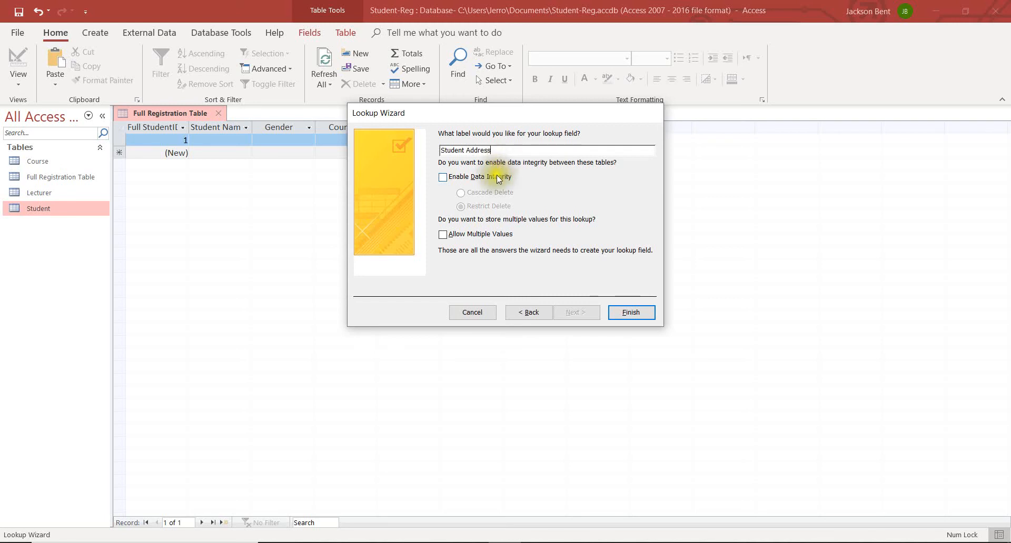
click(496, 176)
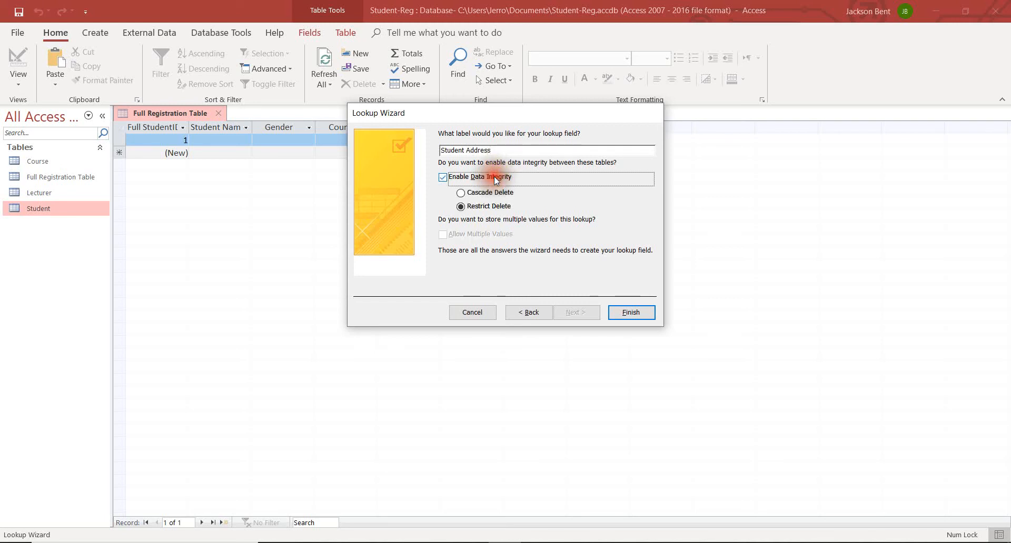
click(443, 179)
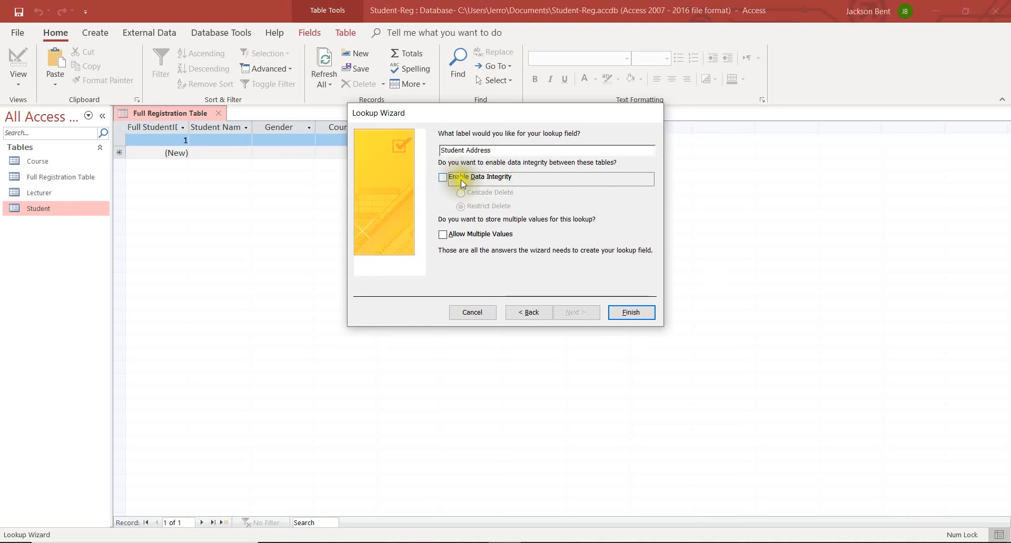
click(625, 311)
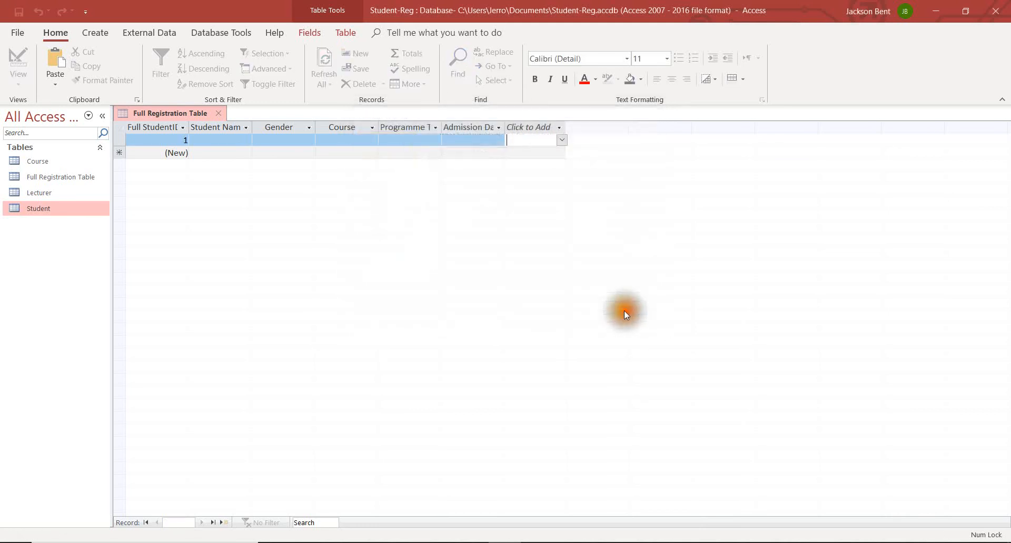
Step: Check the choices in the Student Address lookup and which column follows the contact address in the Word table
click(550, 140)
click(562, 140)
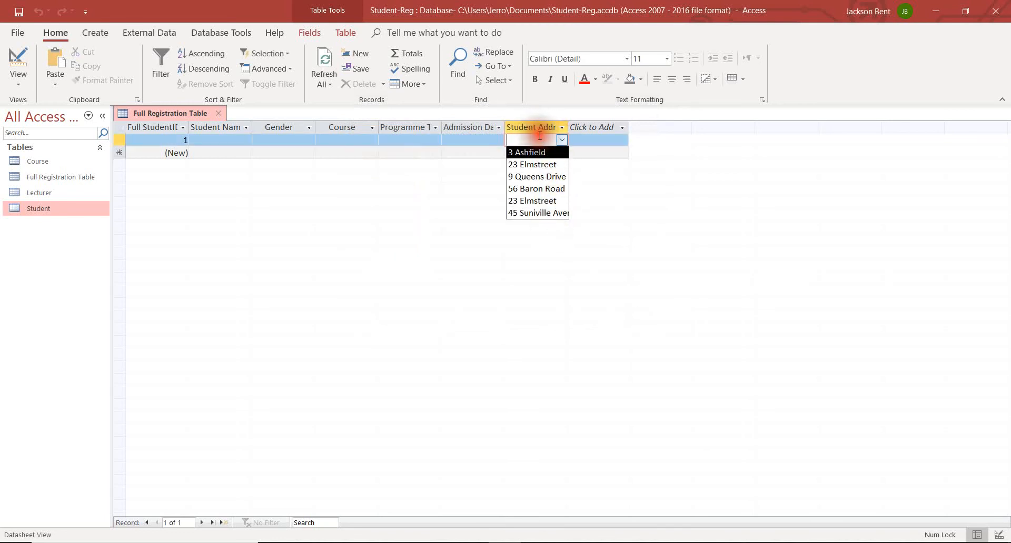
click(546, 127)
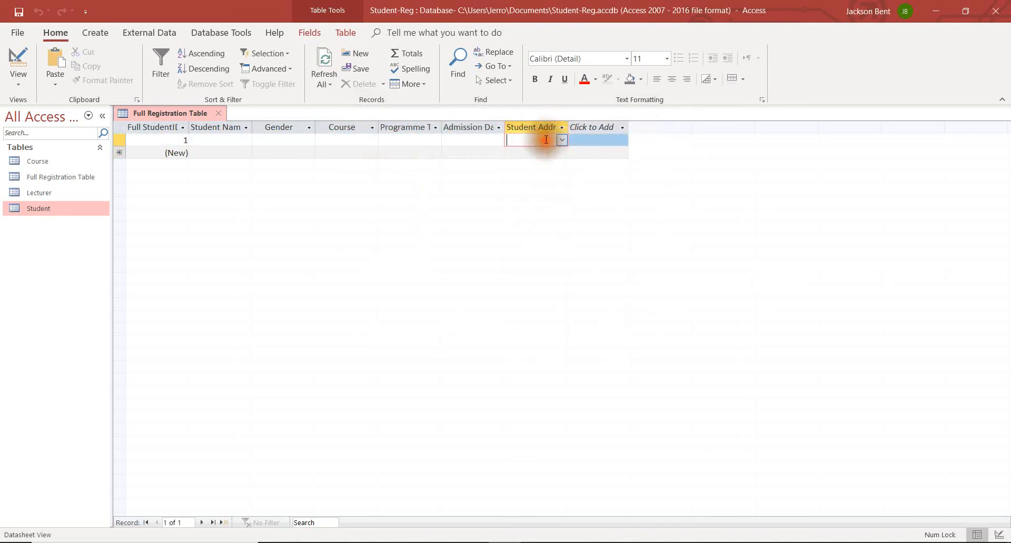
click(589, 128)
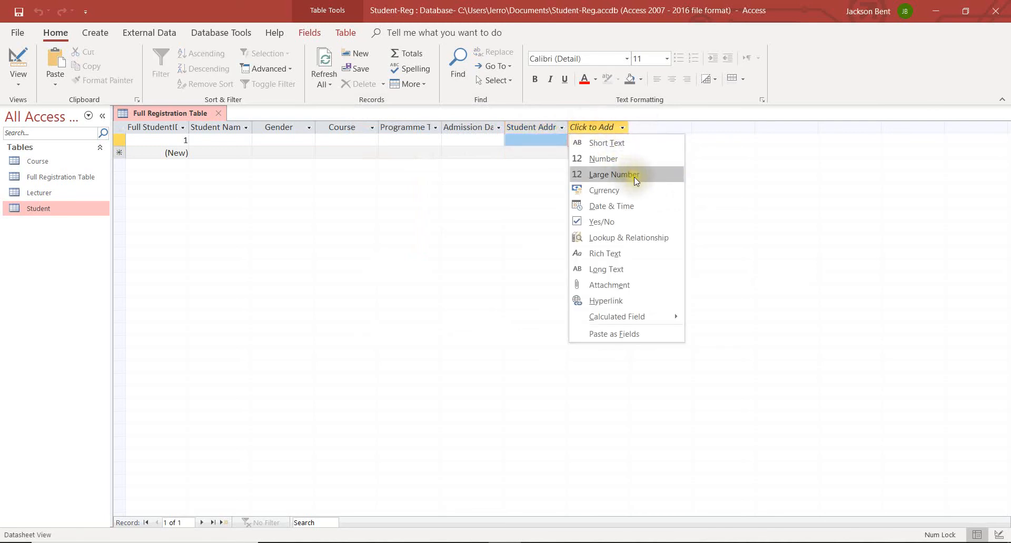
click(638, 542)
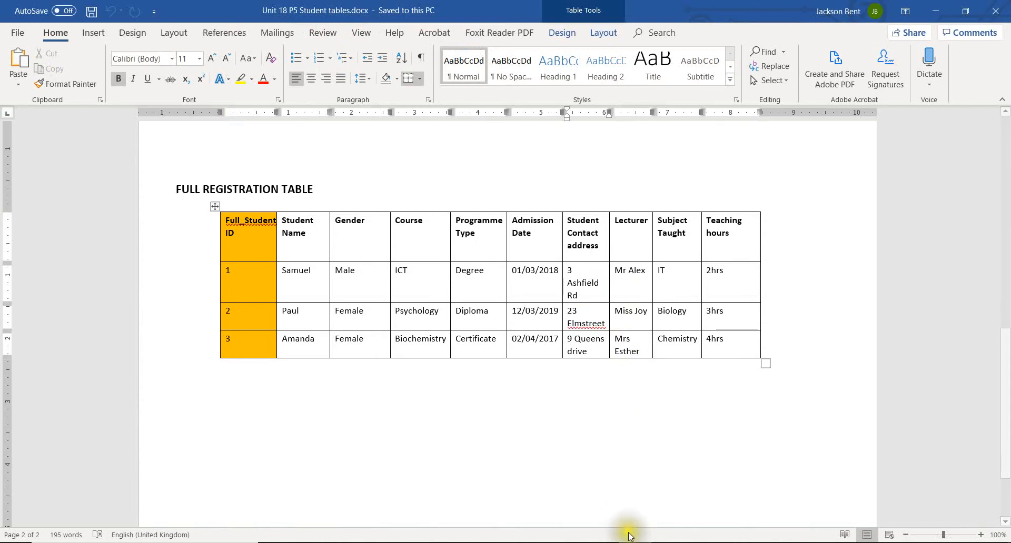
click(504, 542)
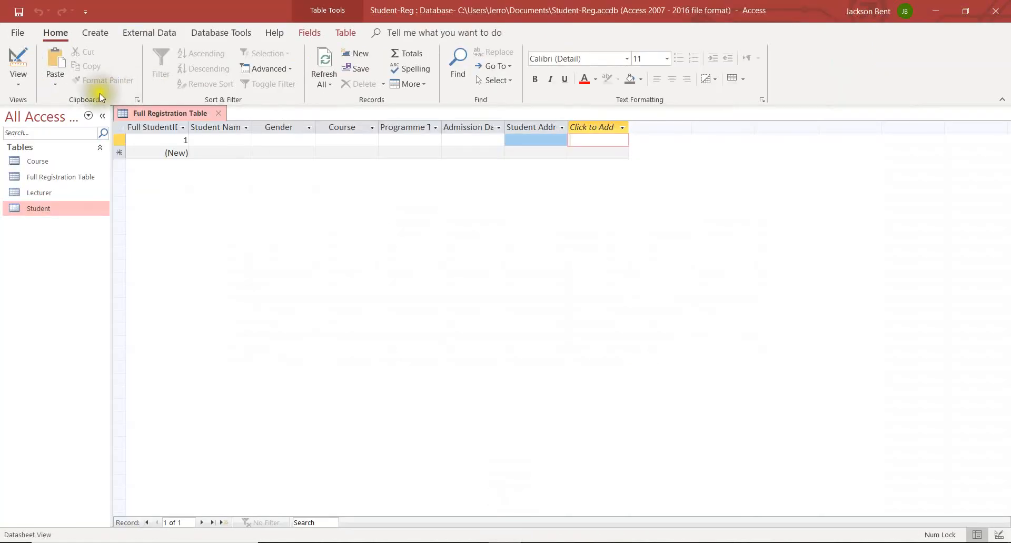
Step: Start a lookup field after Student Address that gets its values from the Lecturer table
click(622, 128)
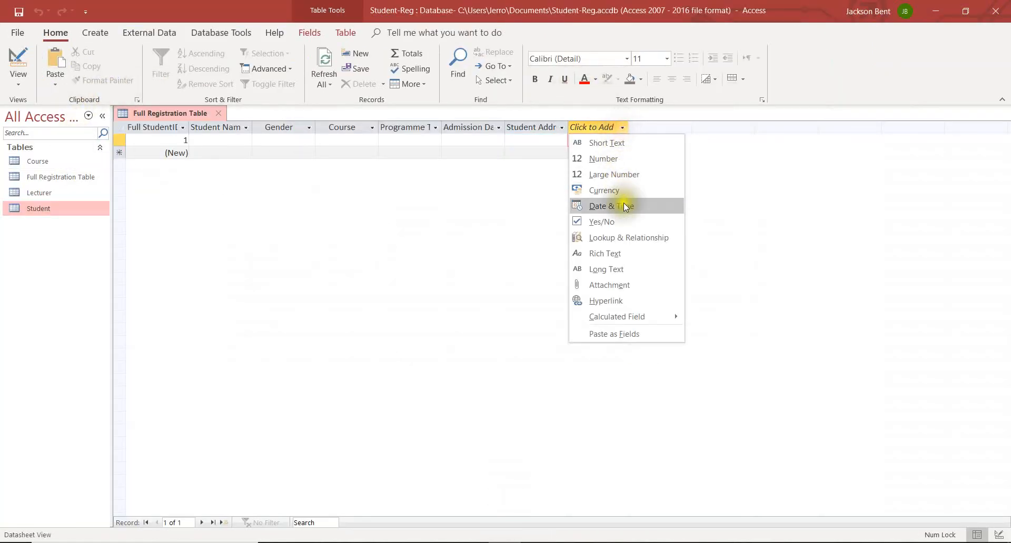
click(633, 238)
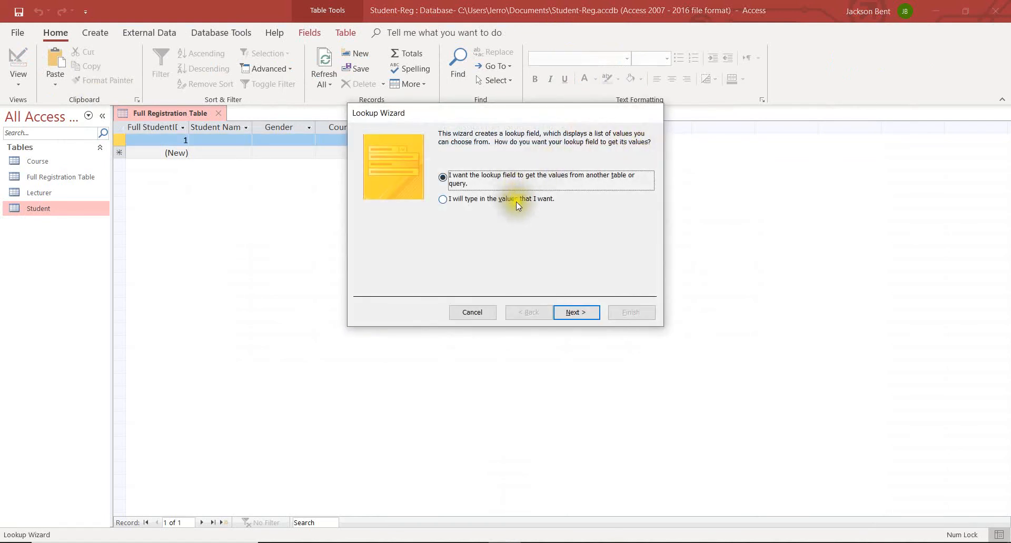
click(567, 303)
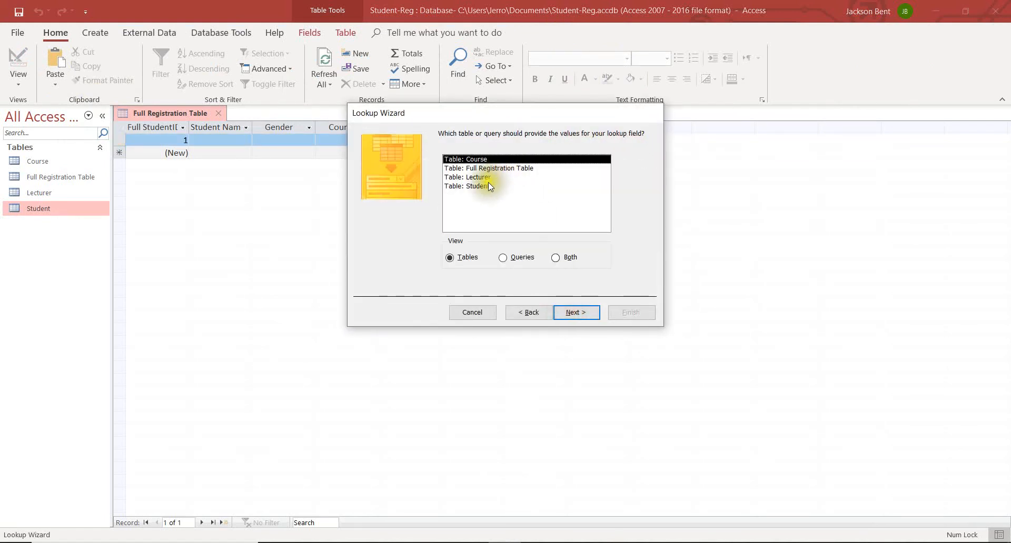
click(485, 177)
click(575, 312)
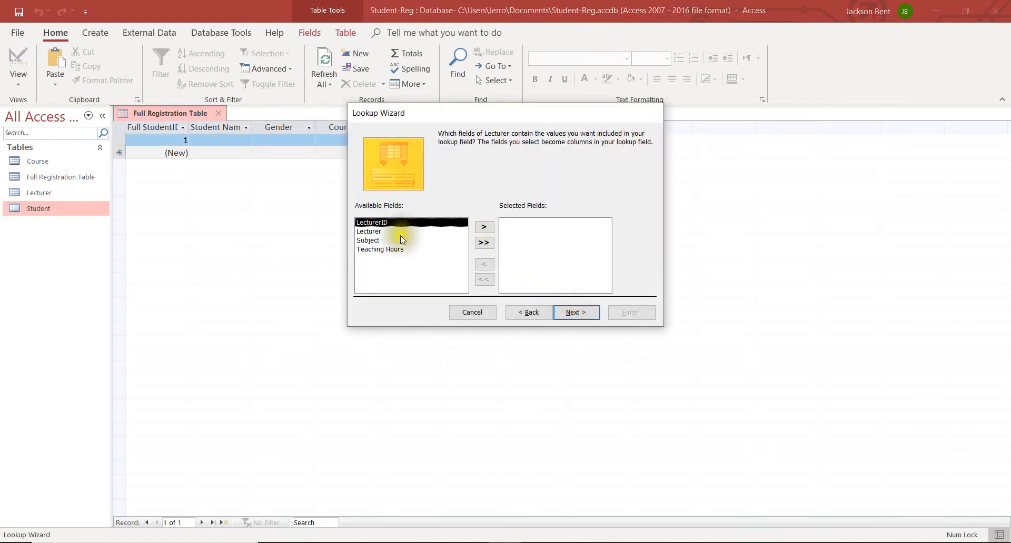
Step: Include only the Lecturer field in the lookup, unsorted and with the key column hidden
click(383, 231)
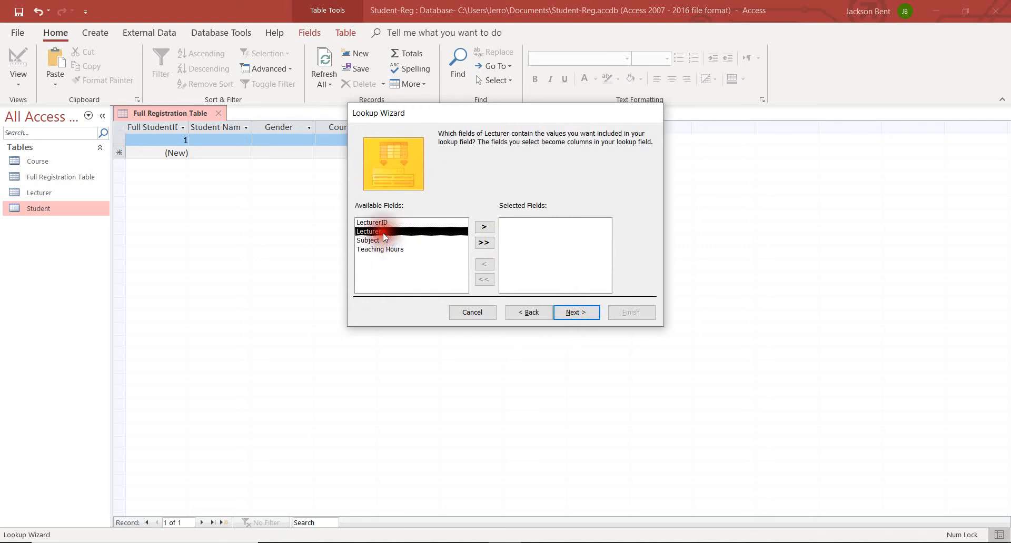
click(484, 227)
click(580, 313)
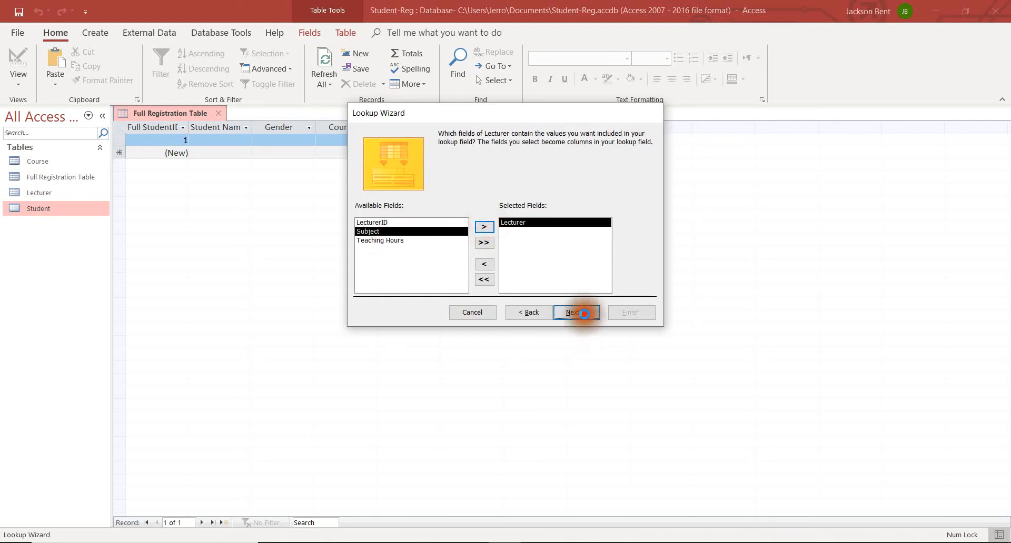
click(583, 312)
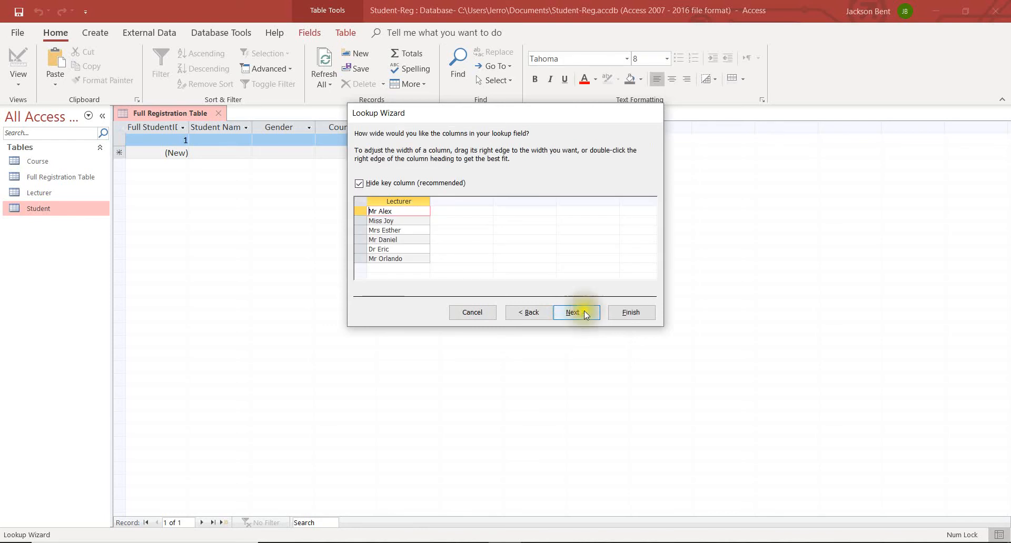
click(582, 312)
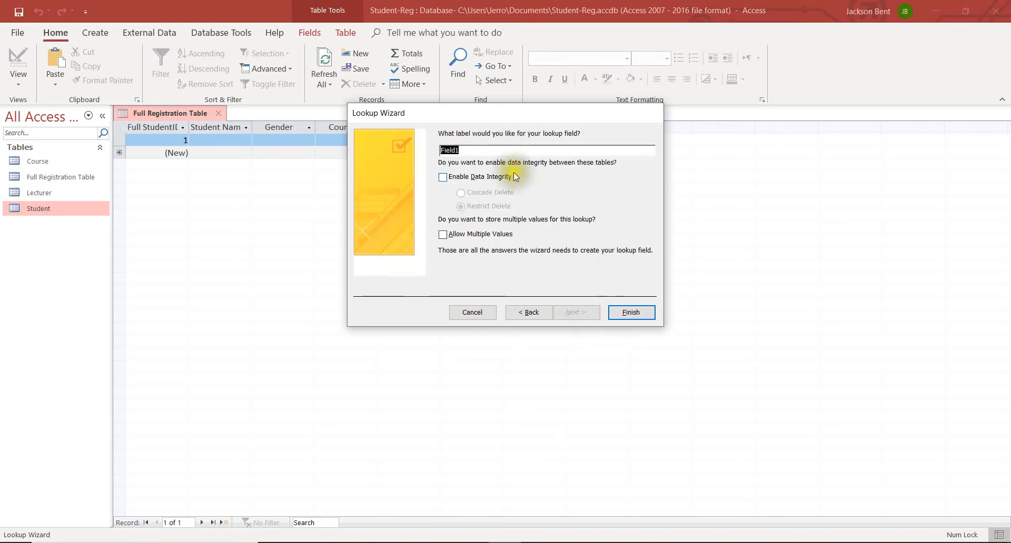
Step: Label the lookup field Lecturer, leave data integrity disabled, and finish the wizard
text(Lect)
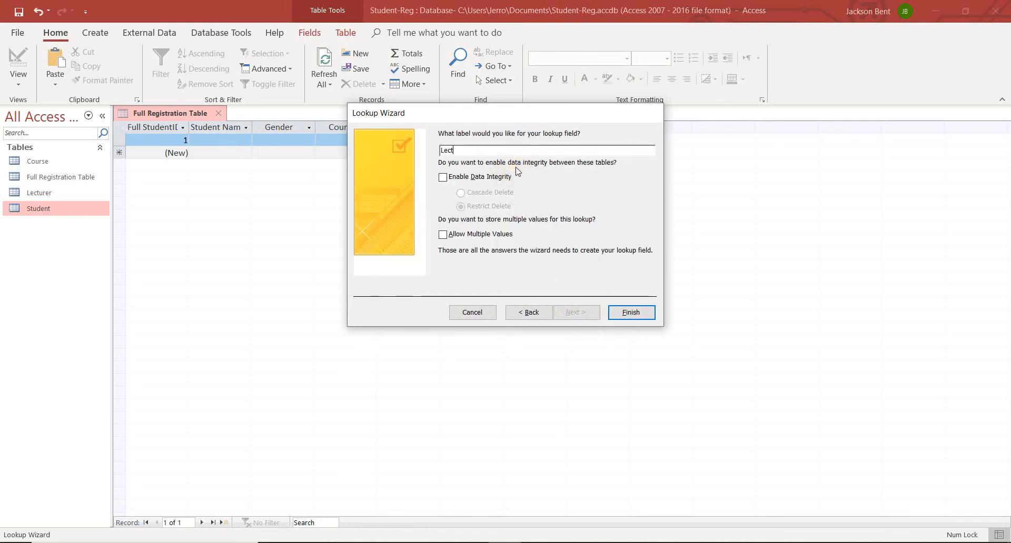
text(urer)
key(BackSpace)
click(510, 177)
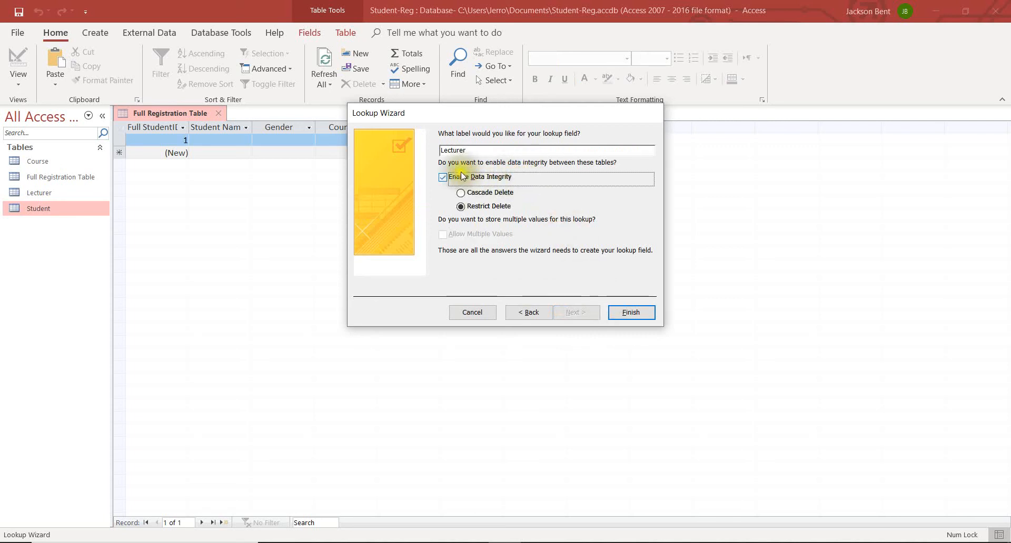
click(443, 179)
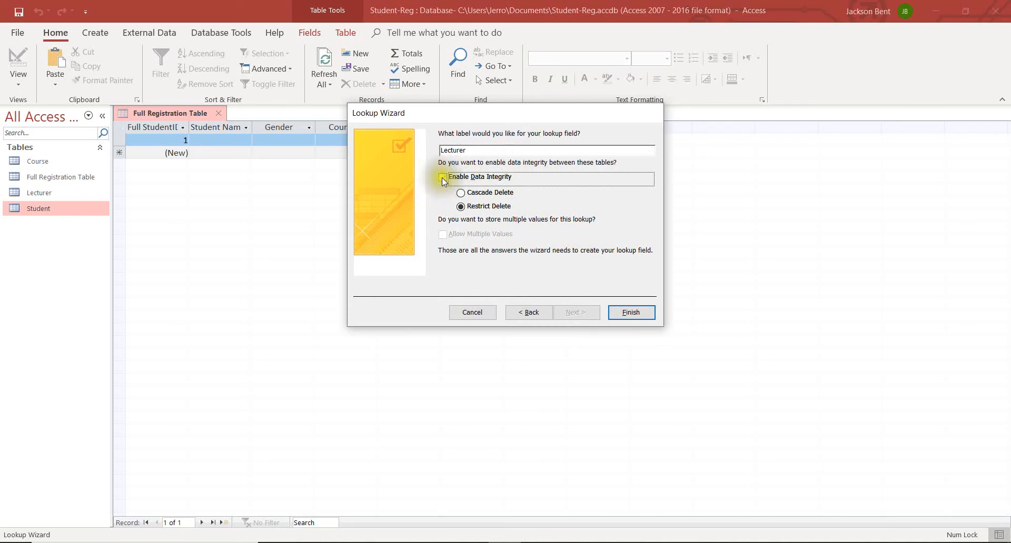
drag(485, 110, 471, 175)
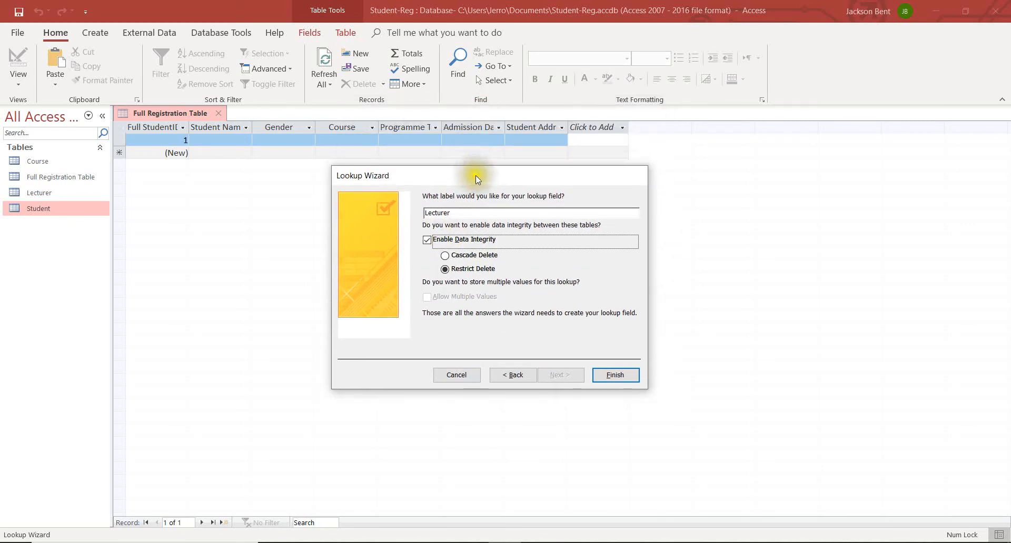
click(426, 240)
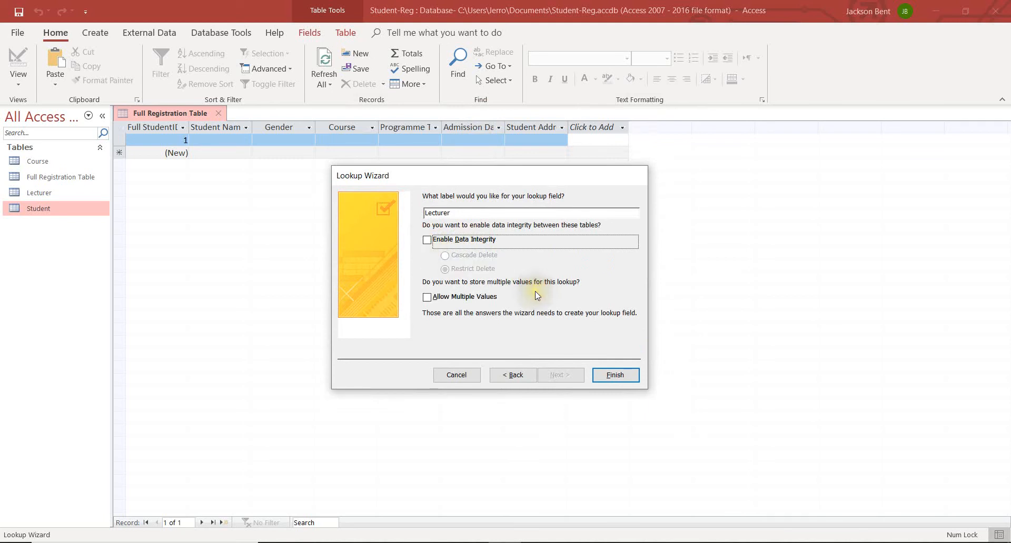
click(616, 376)
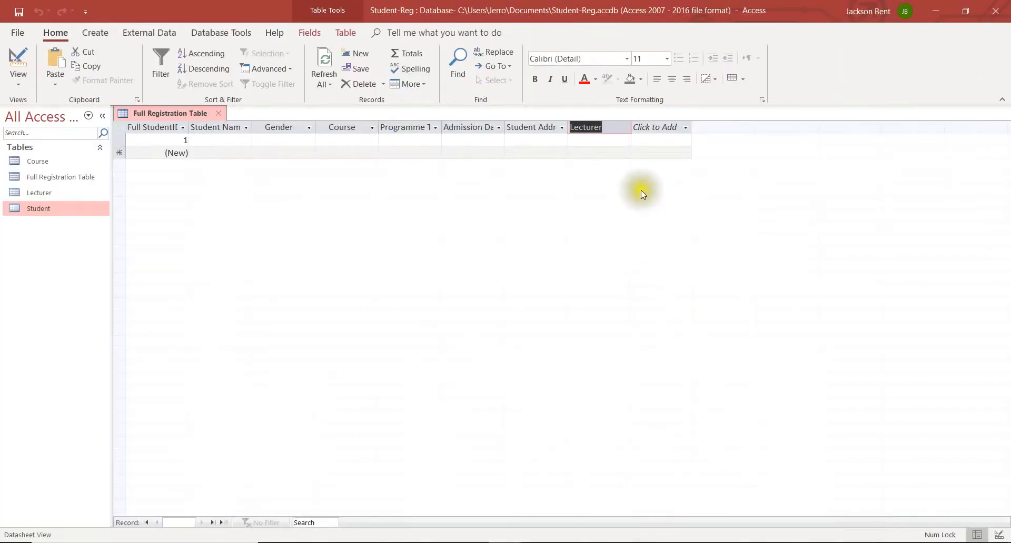
Step: Start a lookup field after Lecturer that gets its values from the Lecturer table
click(658, 128)
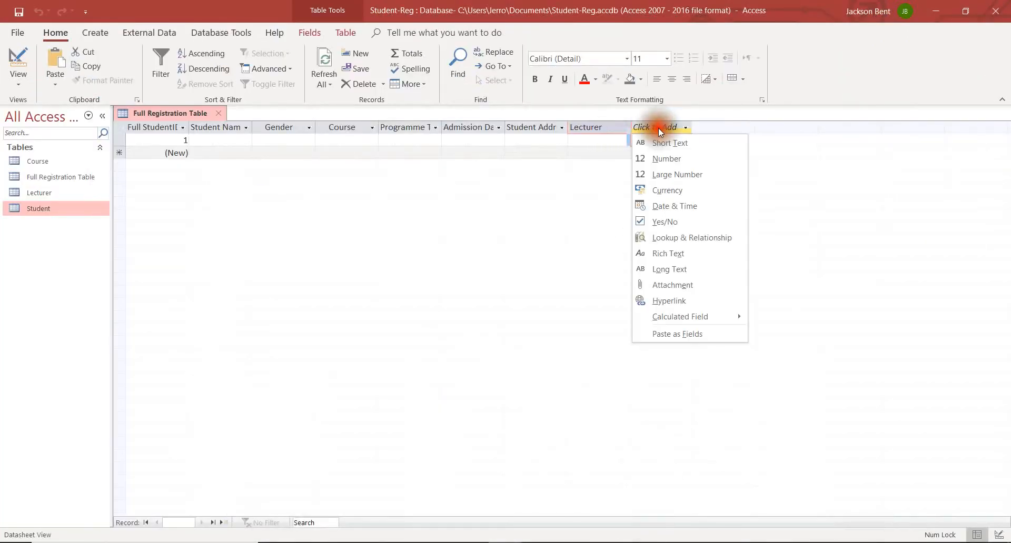
click(718, 238)
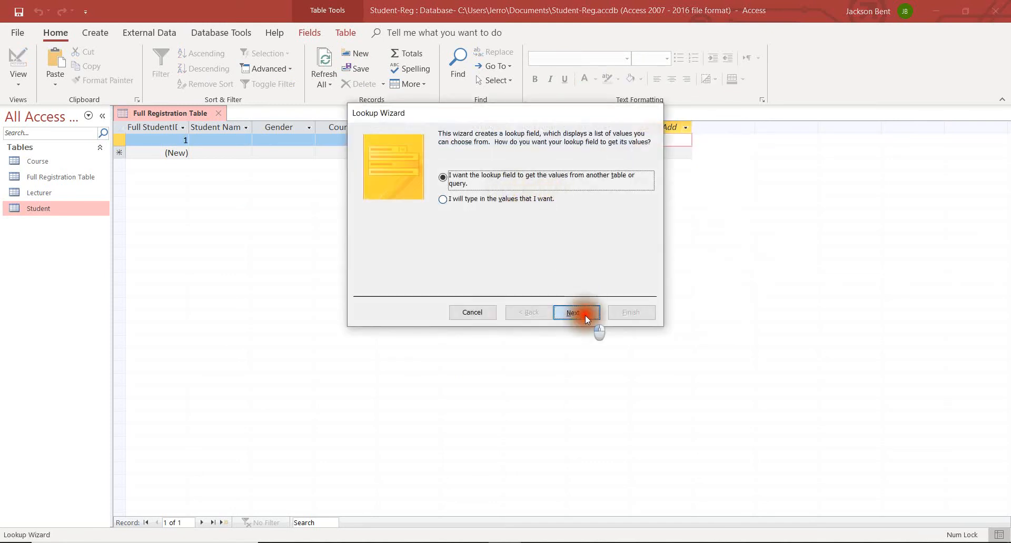
click(585, 315)
click(490, 178)
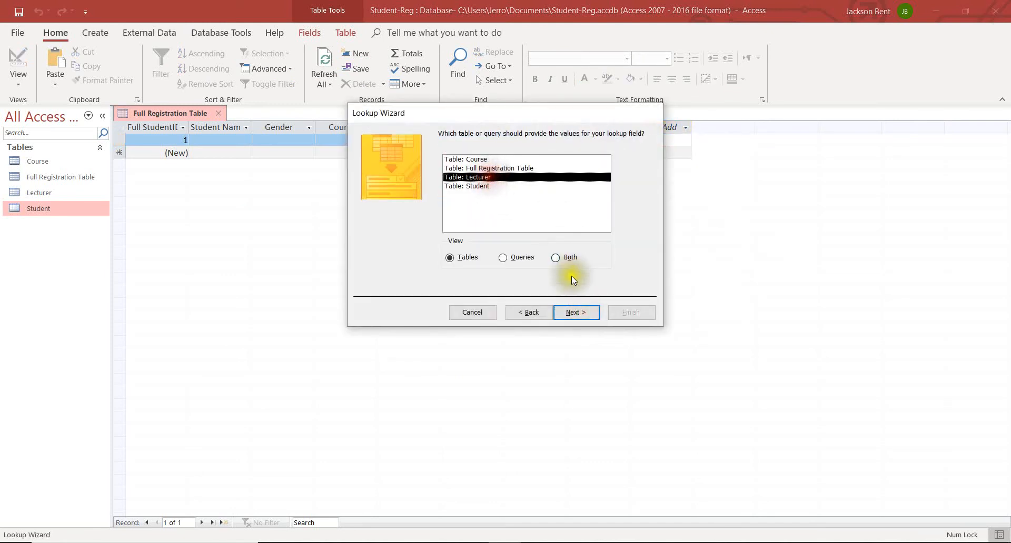
click(574, 314)
Step: Include only the Subject field in the lookup, unsorted and with the key column hidden
click(396, 240)
click(485, 228)
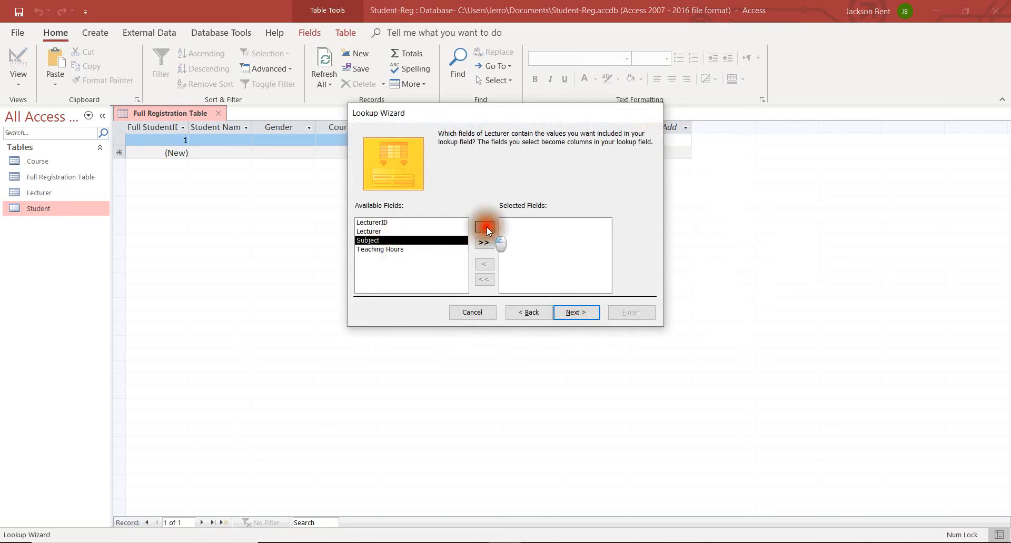
click(582, 313)
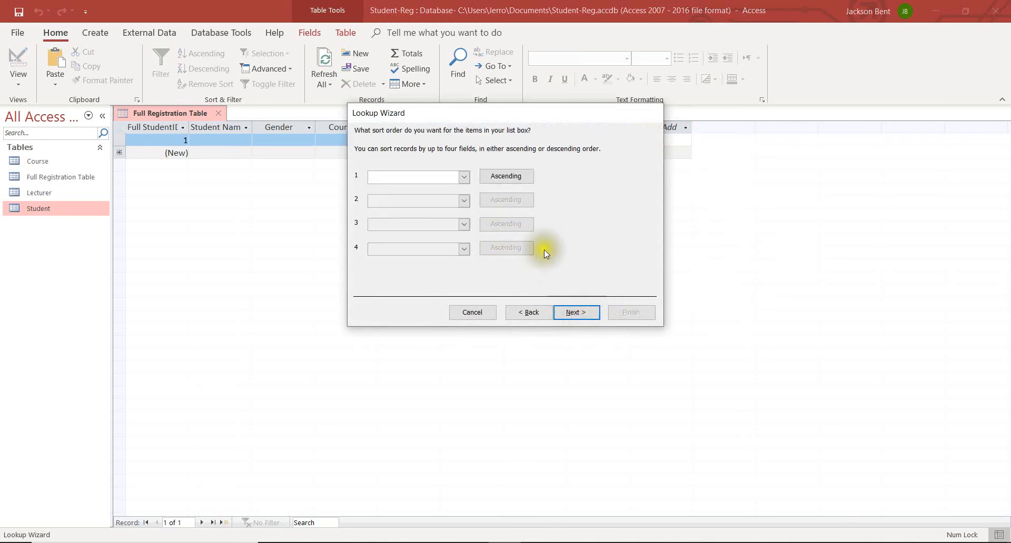
click(558, 309)
click(563, 308)
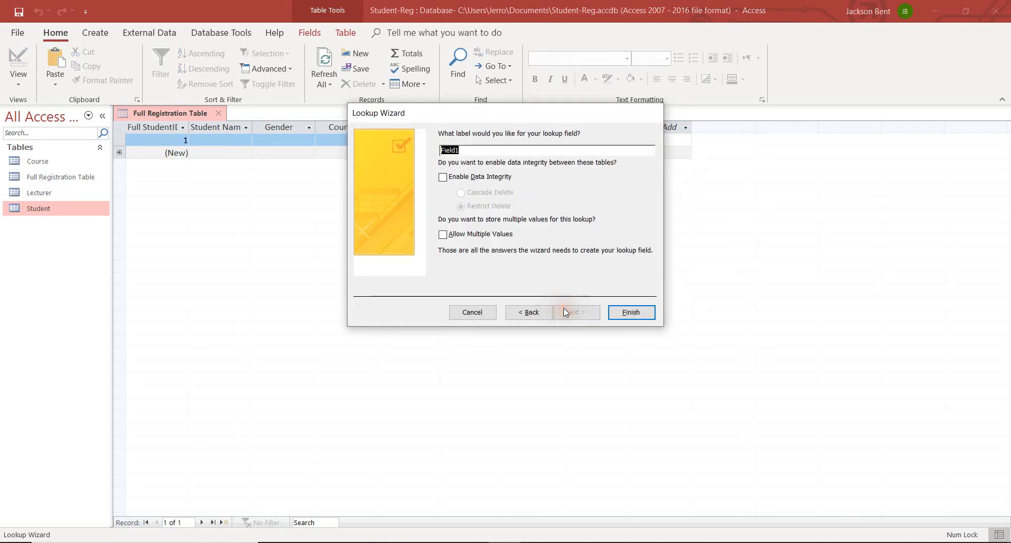
Step: Label the lookup field Subject Taught, enable data integrity with Cascade Delete, and finish the wizard
text(Subject Ta)
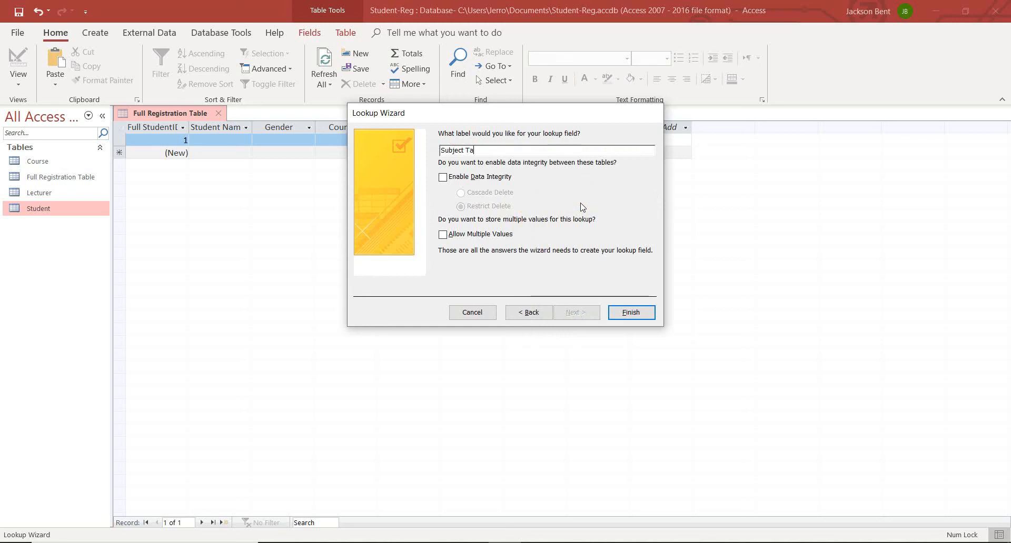
text(ught)
click(493, 179)
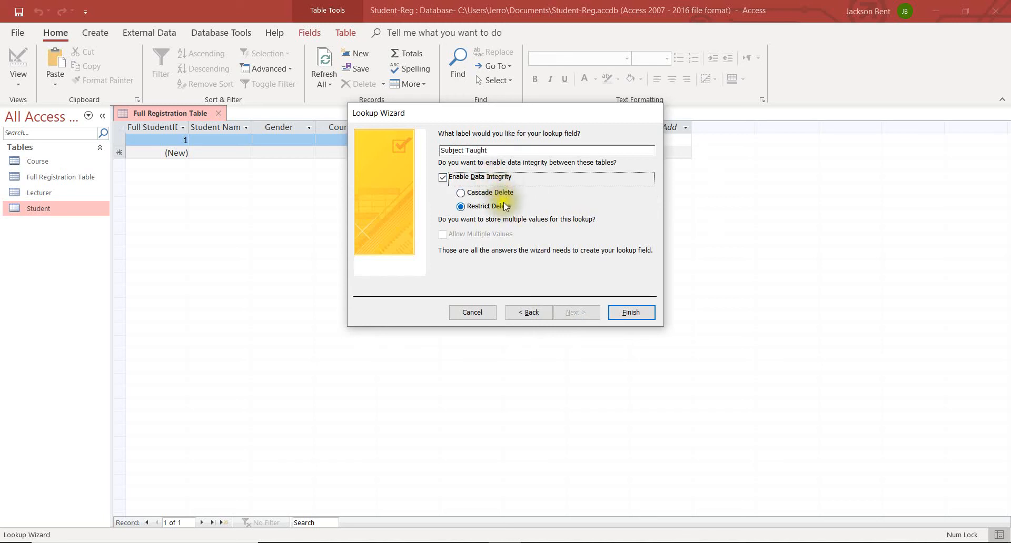
click(499, 193)
click(631, 313)
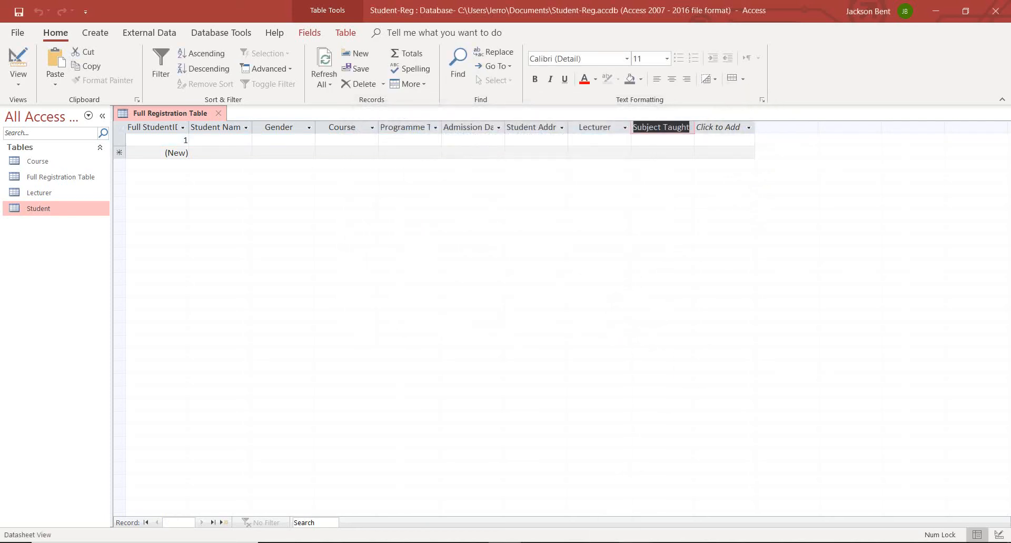
Step: Check the next column in the Word design, and start a lookup field after Subject Taught that draws on the Lecturer table
key(alt+Tab)
key(alt+Tab)
click(744, 124)
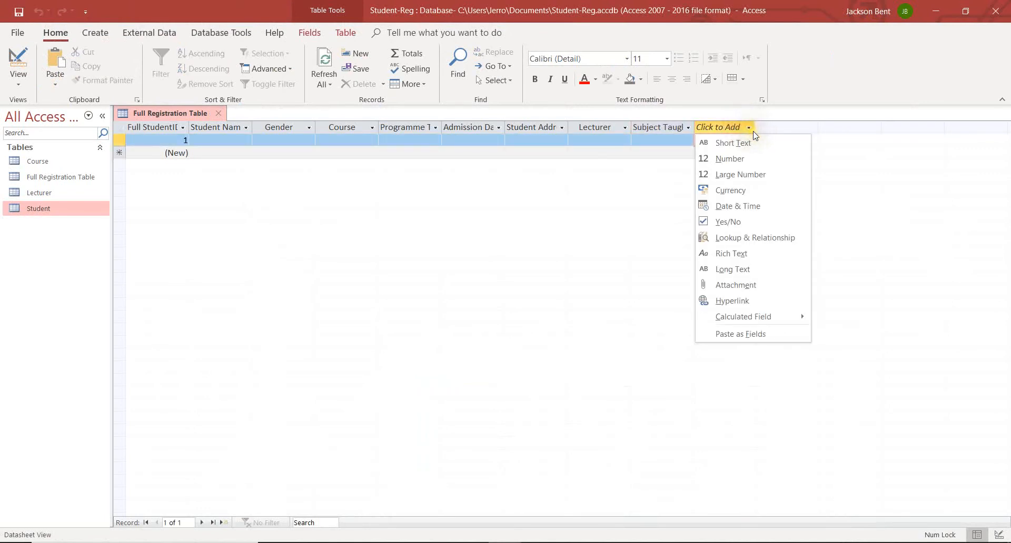
click(772, 234)
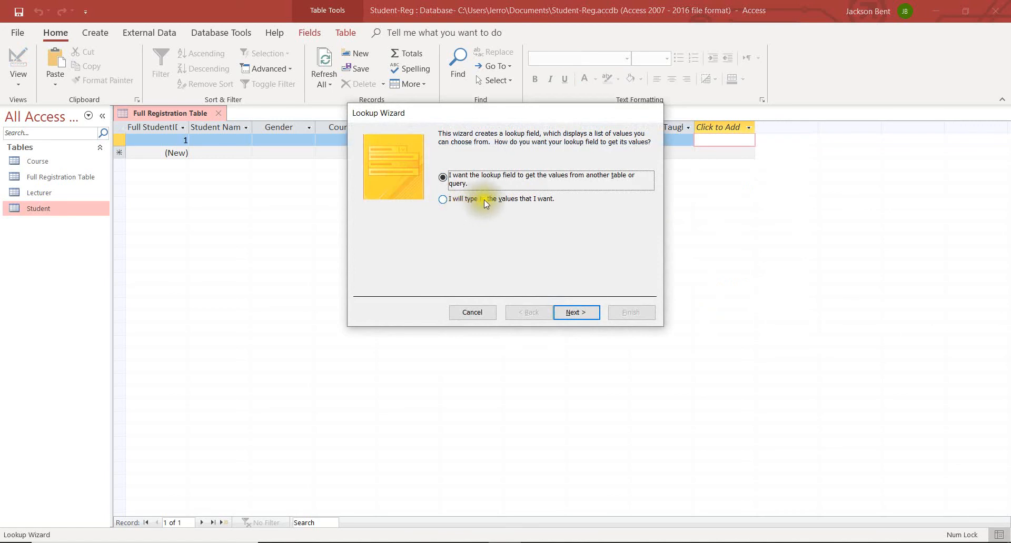
click(573, 308)
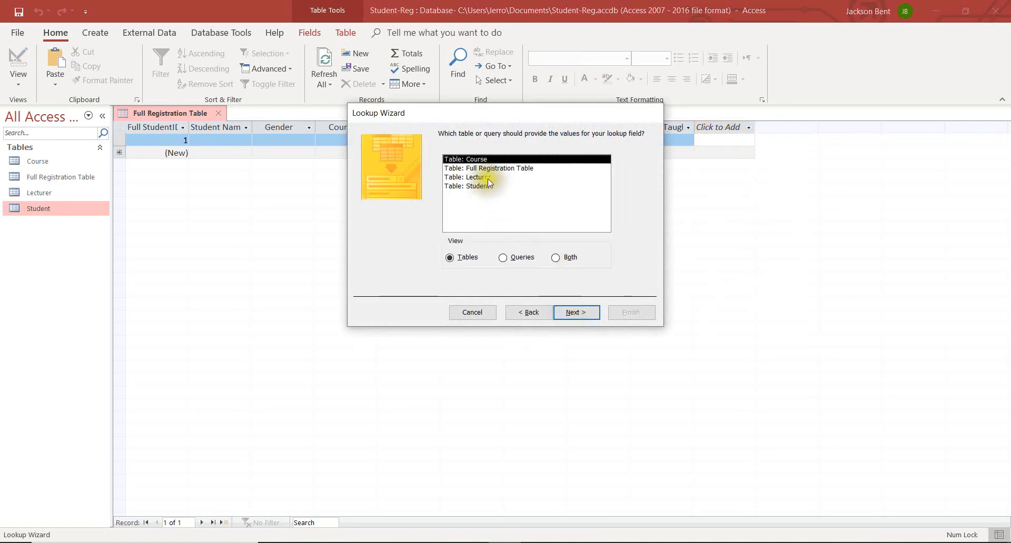
click(489, 181)
click(568, 314)
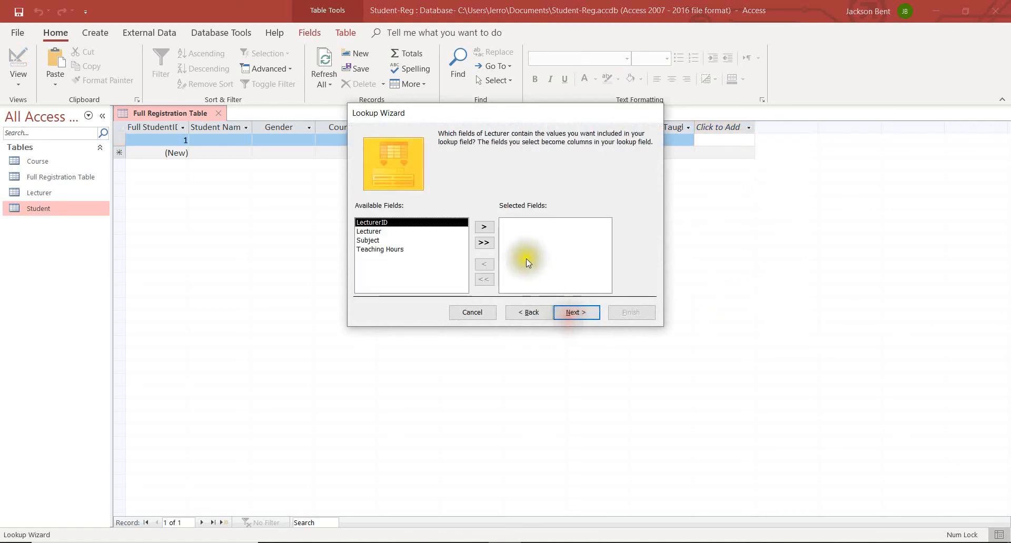
Step: Include only the Teaching Hours field in the lookup, unsorted and with the key column hidden
click(380, 250)
click(484, 227)
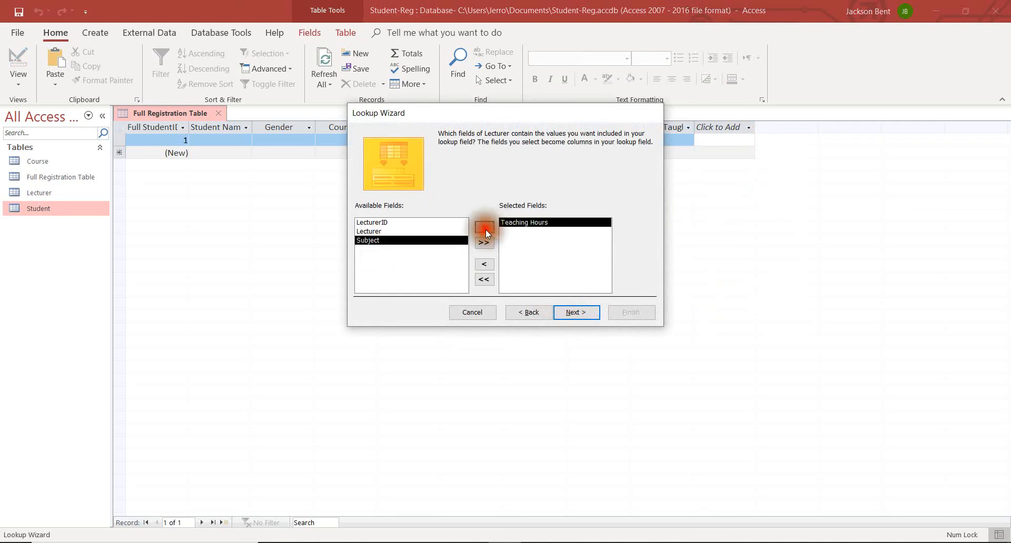
click(577, 312)
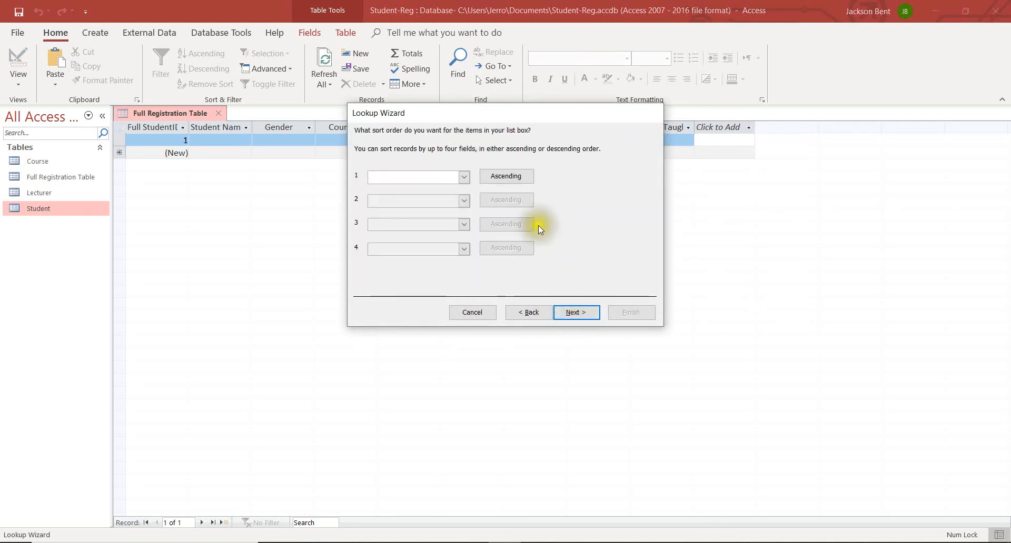
click(582, 312)
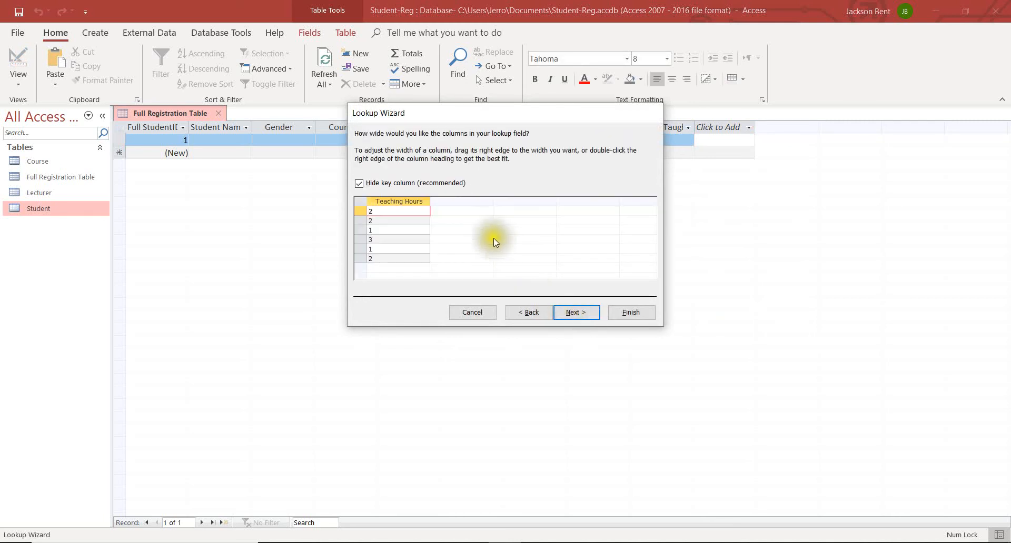
click(580, 313)
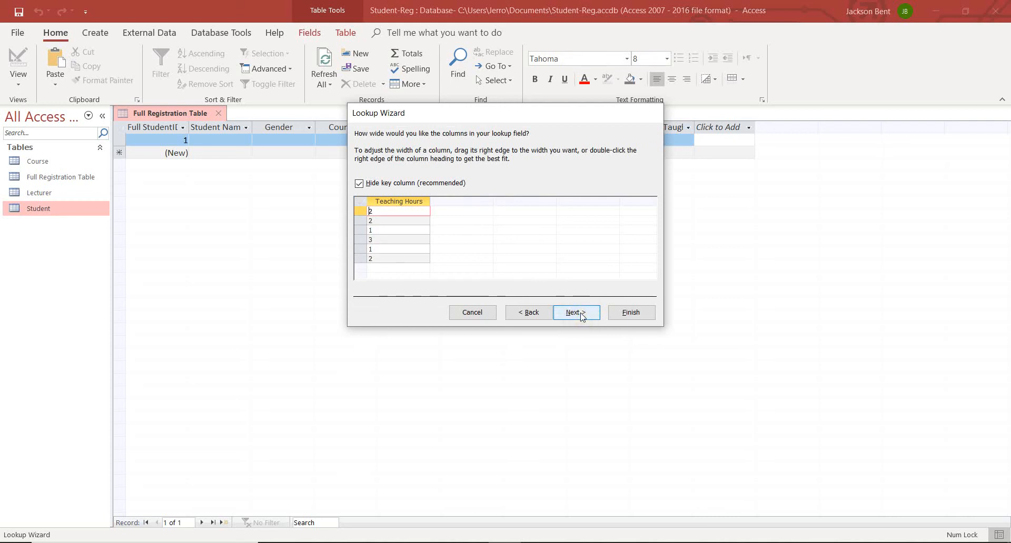
click(581, 316)
click(583, 316)
click(582, 314)
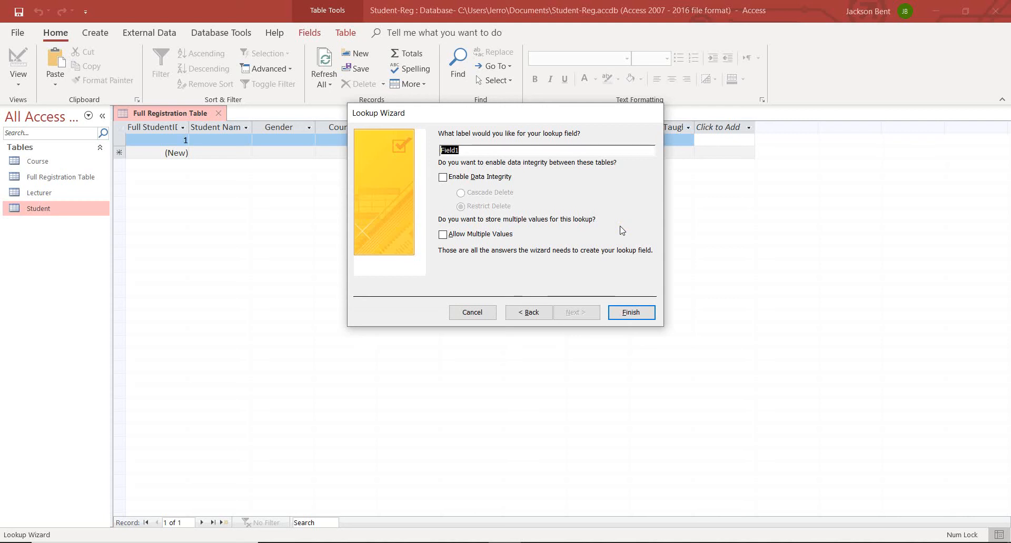
Step: Label the lookup field Teaching Hours, enable data integrity with Cascade Delete, and finish the wizard
text(Teaching Hours)
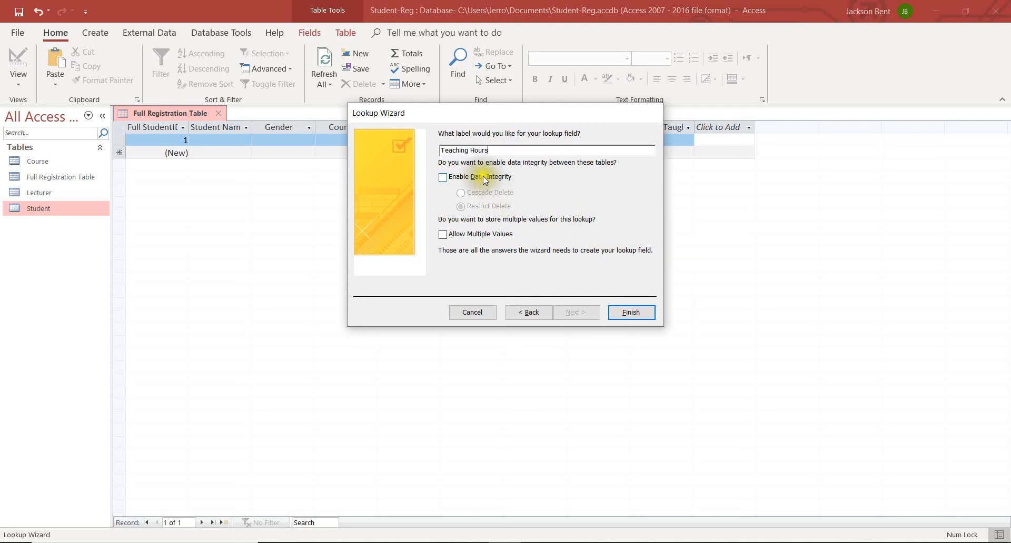
click(497, 177)
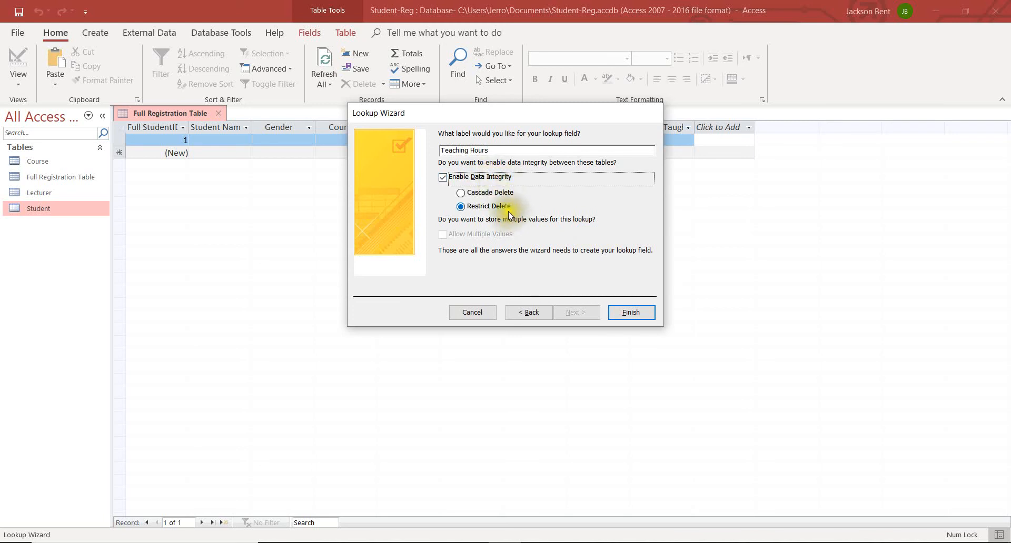
click(487, 193)
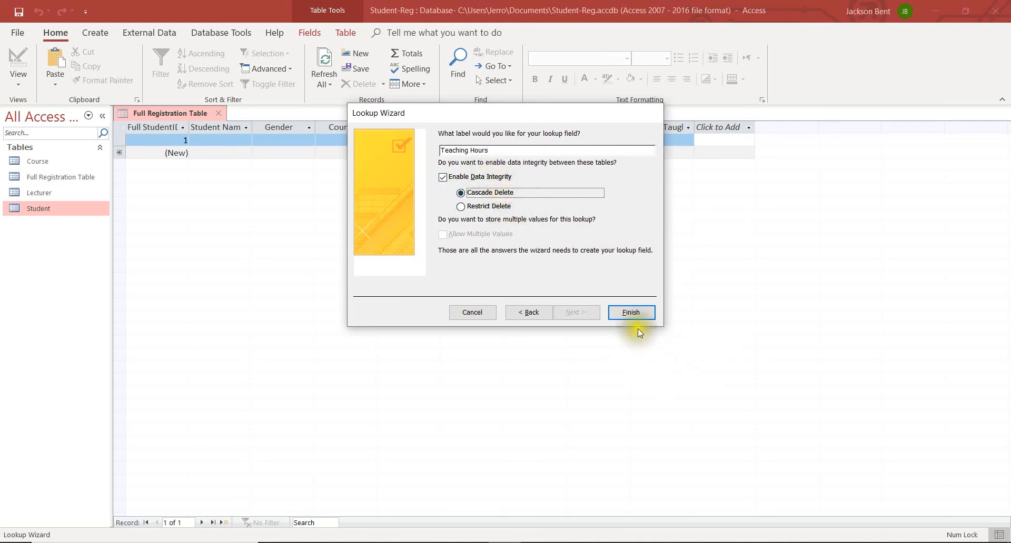
click(634, 313)
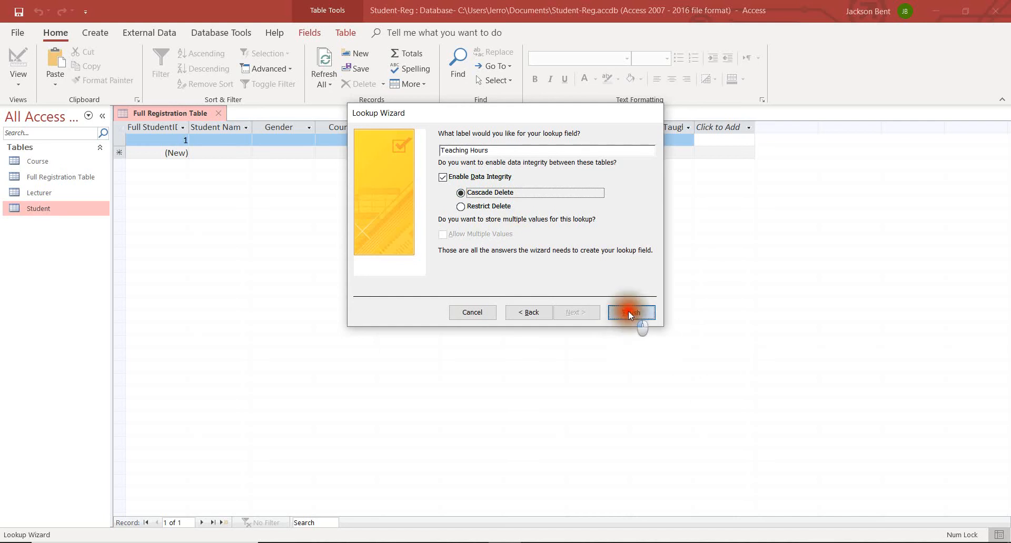
Step: Switch to Word and review the column headings and sample records of the Full Registration Table design
click(662, 405)
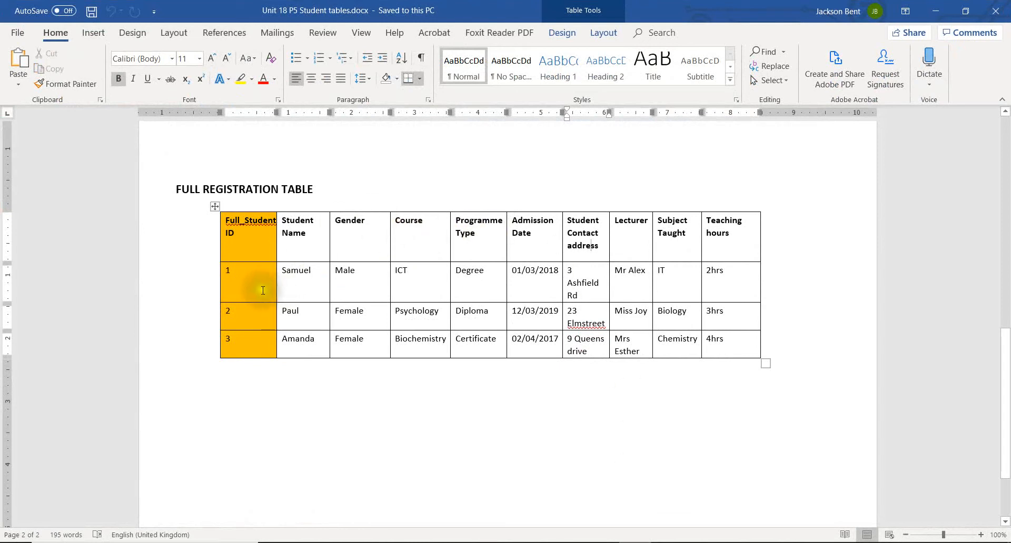
drag(263, 287, 726, 337)
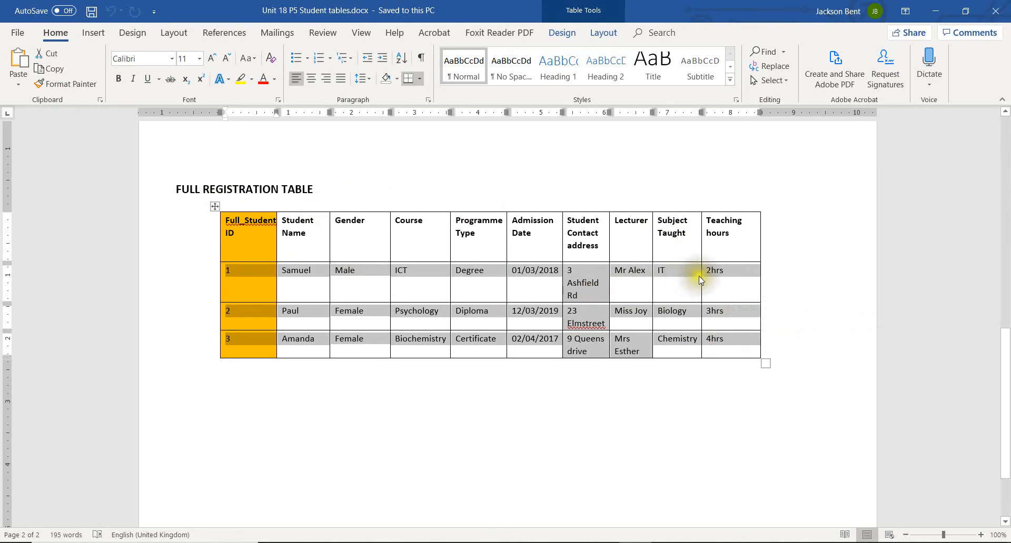
drag(718, 250, 266, 230)
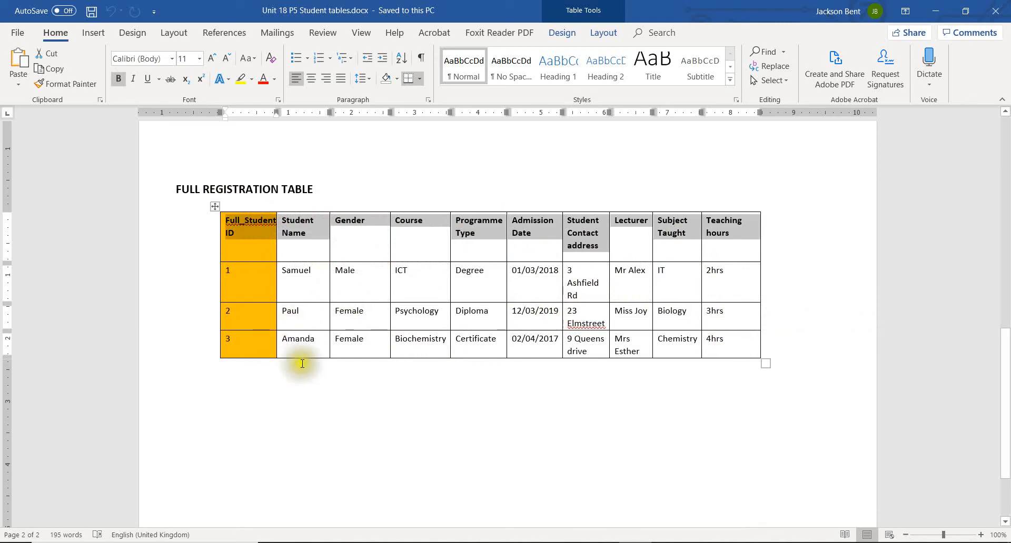
drag(282, 287, 722, 339)
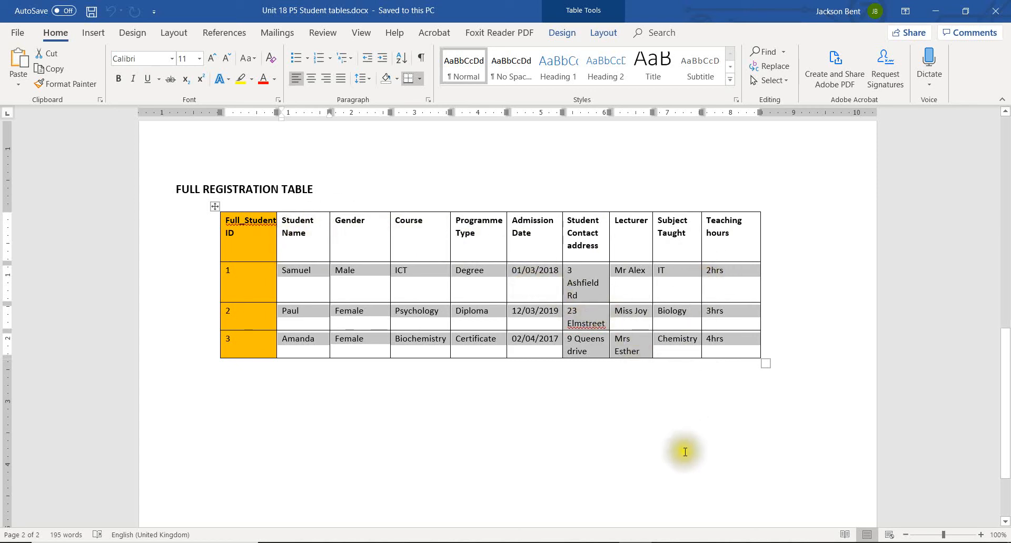
Step: Switch back to Access and save the Full Registration Table
click(518, 538)
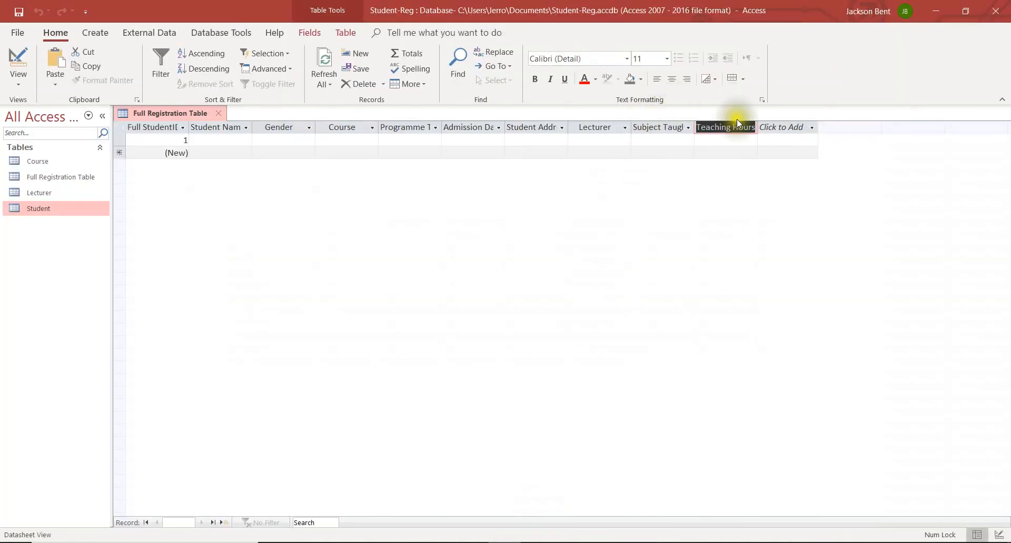
right_click(182, 115)
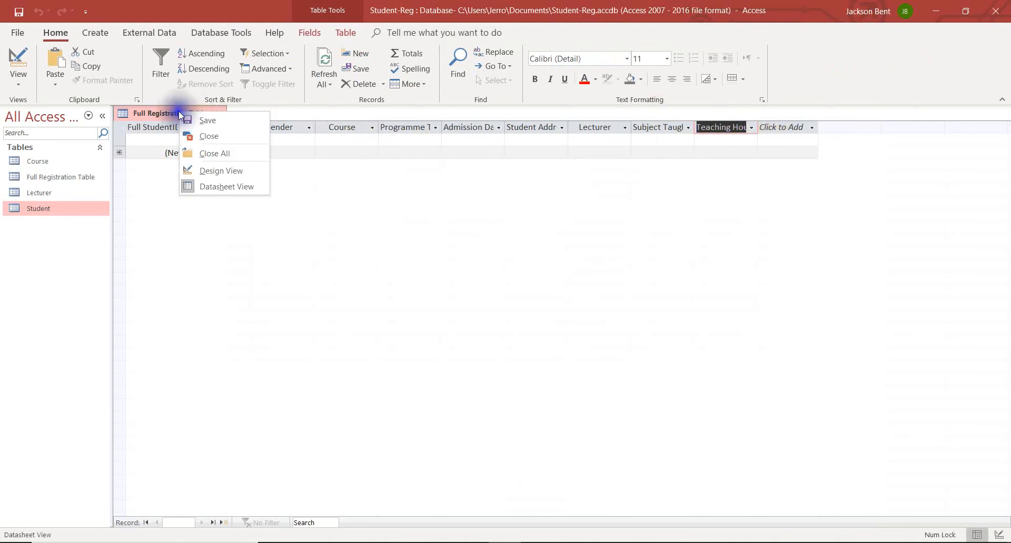
click(211, 127)
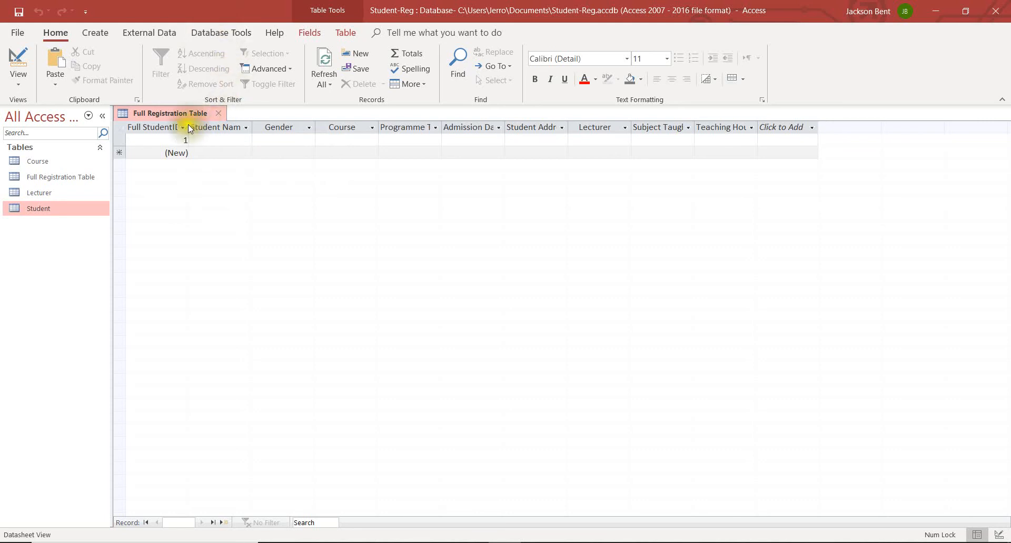
Step: Open the Full Registration Table in Design View and set the Gender field's validation rule to "Male" or "Female"
right_click(169, 115)
click(219, 173)
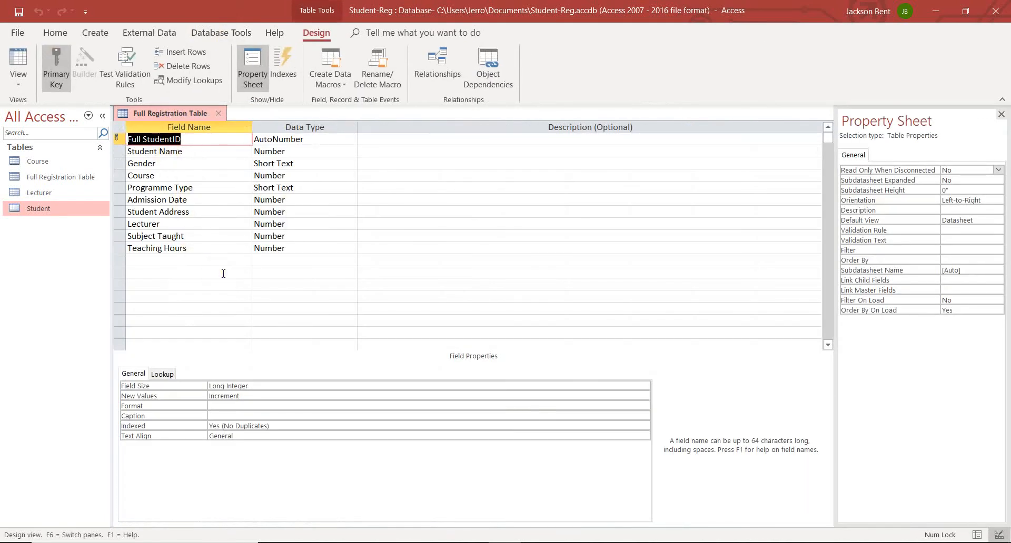
click(283, 162)
click(226, 164)
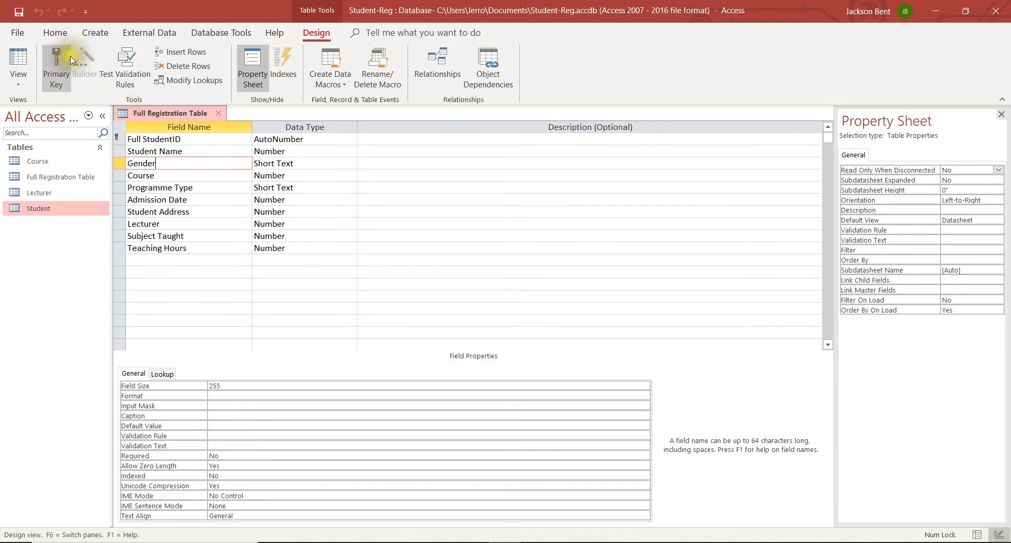
click(240, 435)
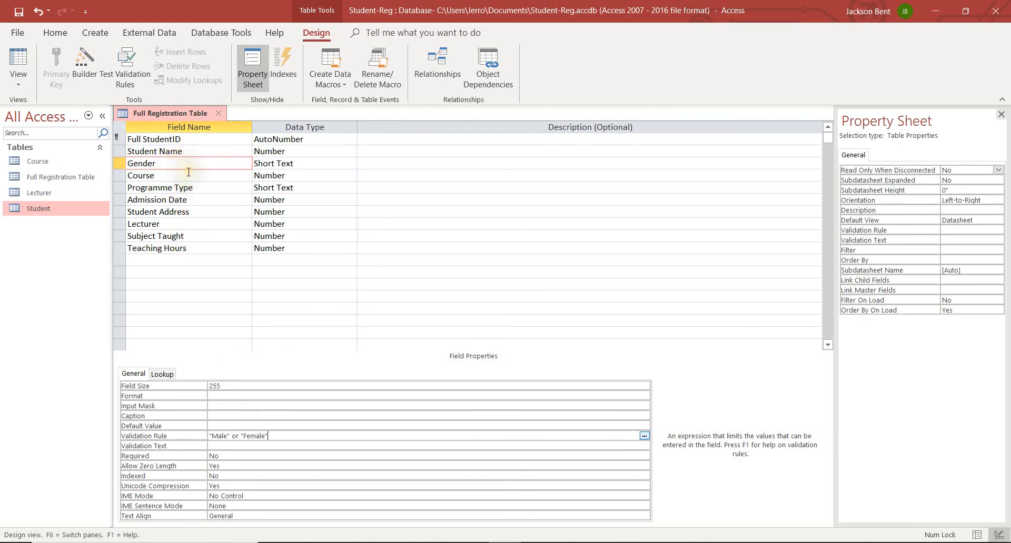
Step: Save the table, test the existing data against the new Gender rule, keep the rule, and recheck it
key(ctrl+s)
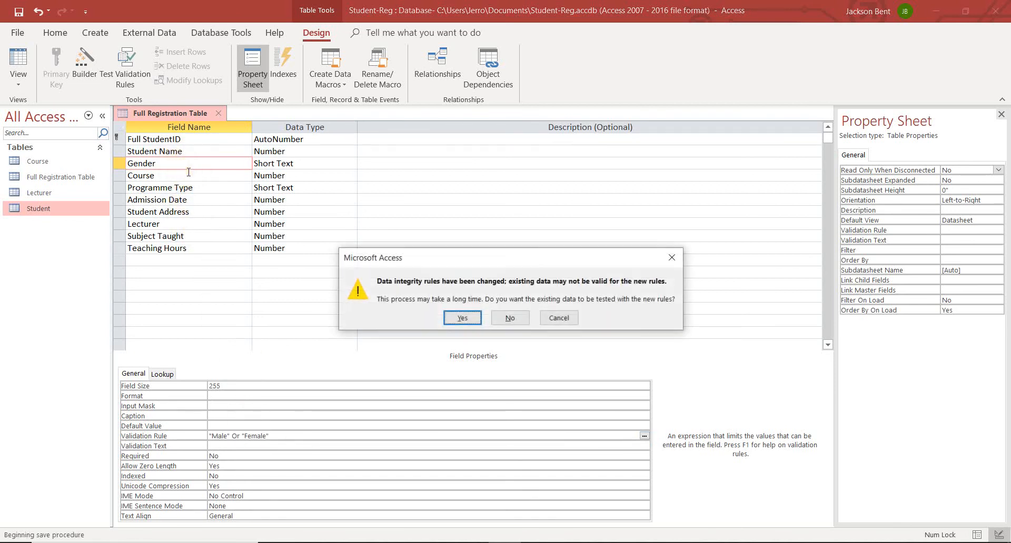
click(460, 317)
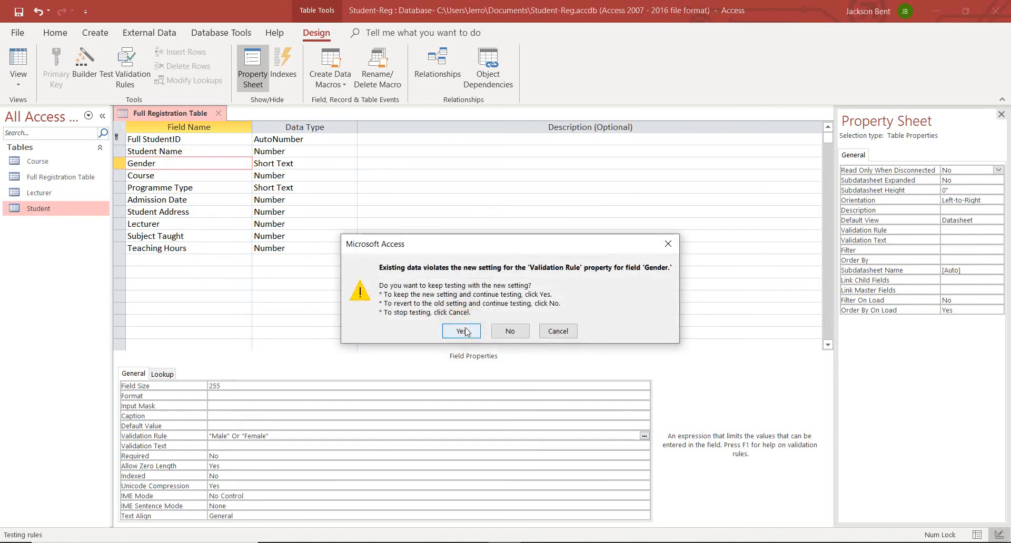
click(464, 330)
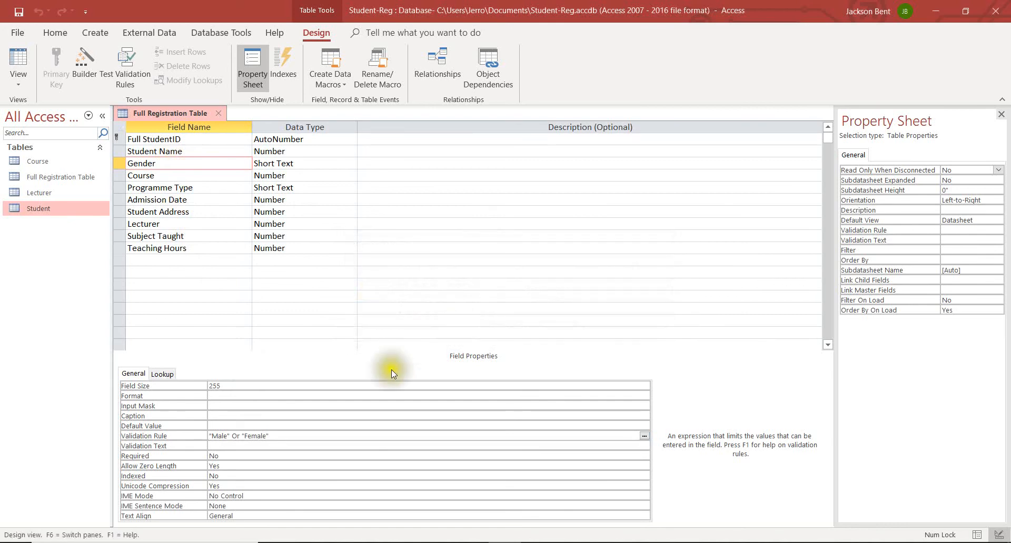
click(286, 437)
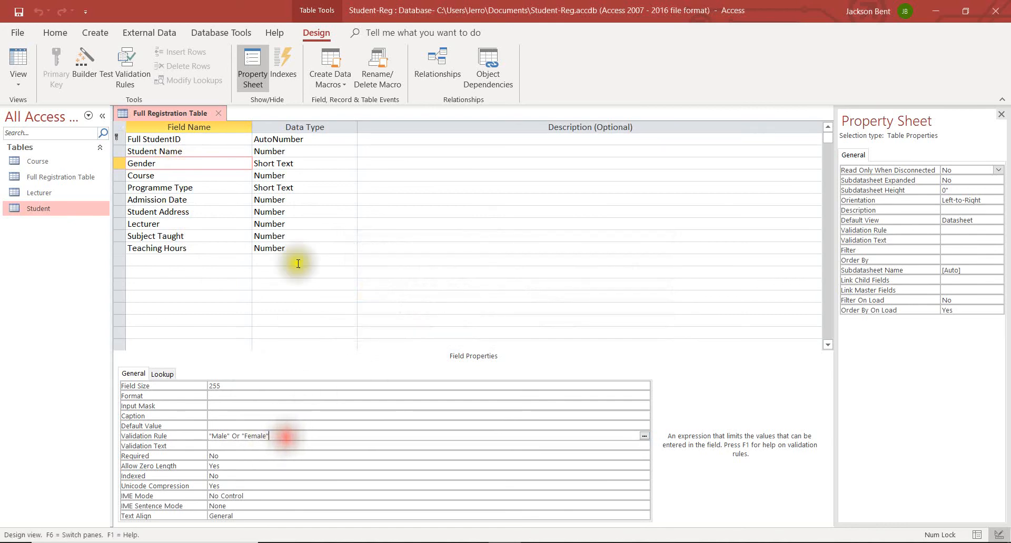
right_click(222, 163)
click(197, 166)
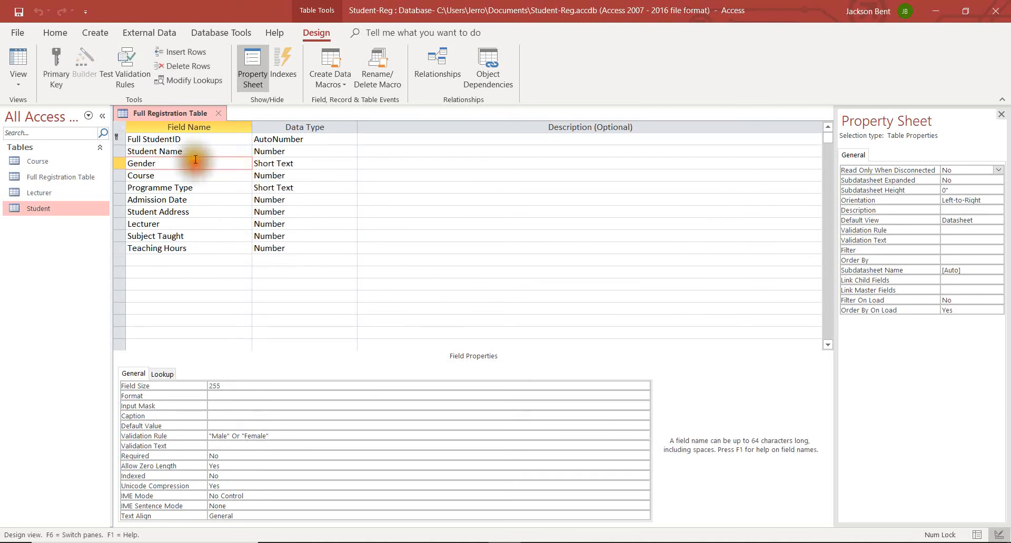
Step: Switch to Datasheet View and choose Male as the Gender of the first record
right_click(175, 131)
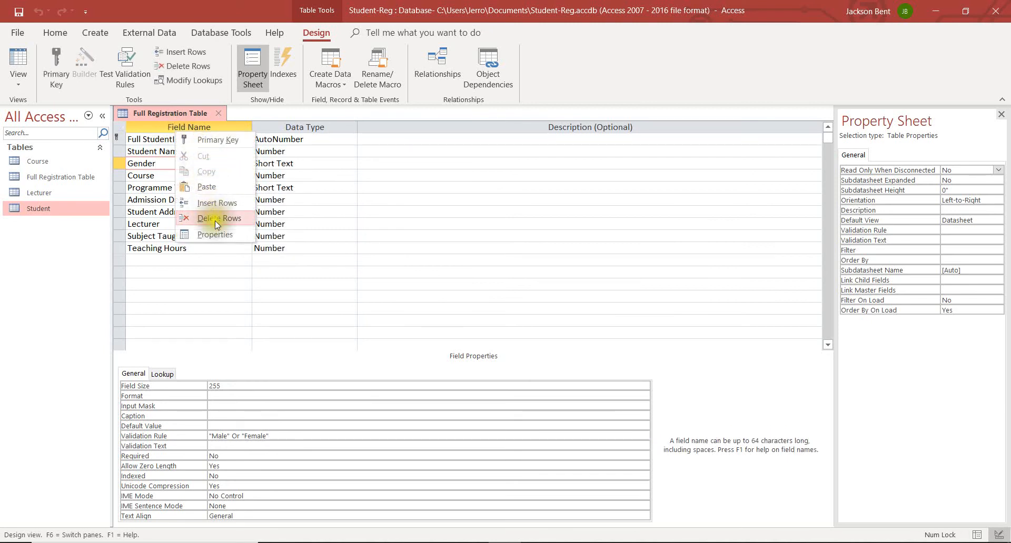
click(165, 128)
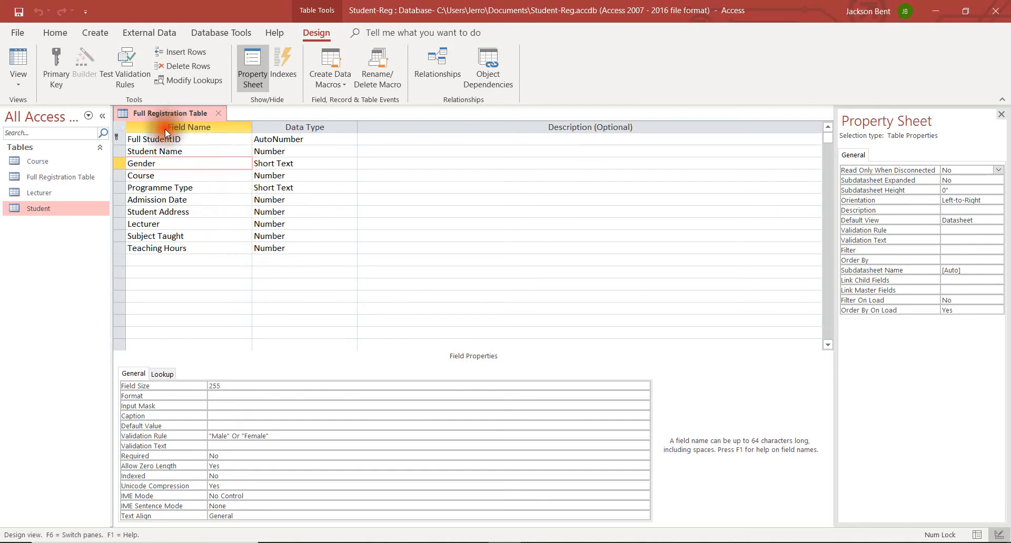
right_click(148, 120)
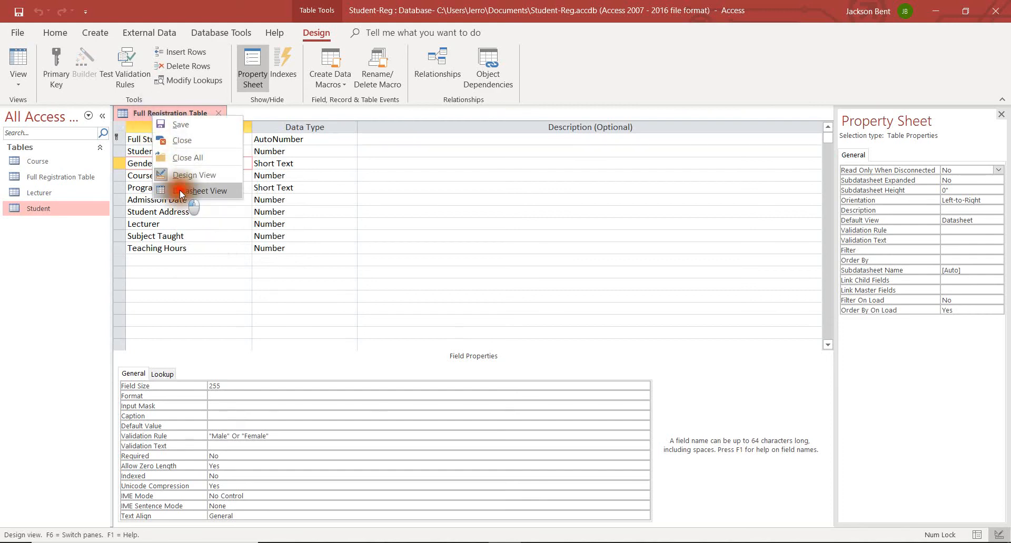
click(182, 191)
click(306, 140)
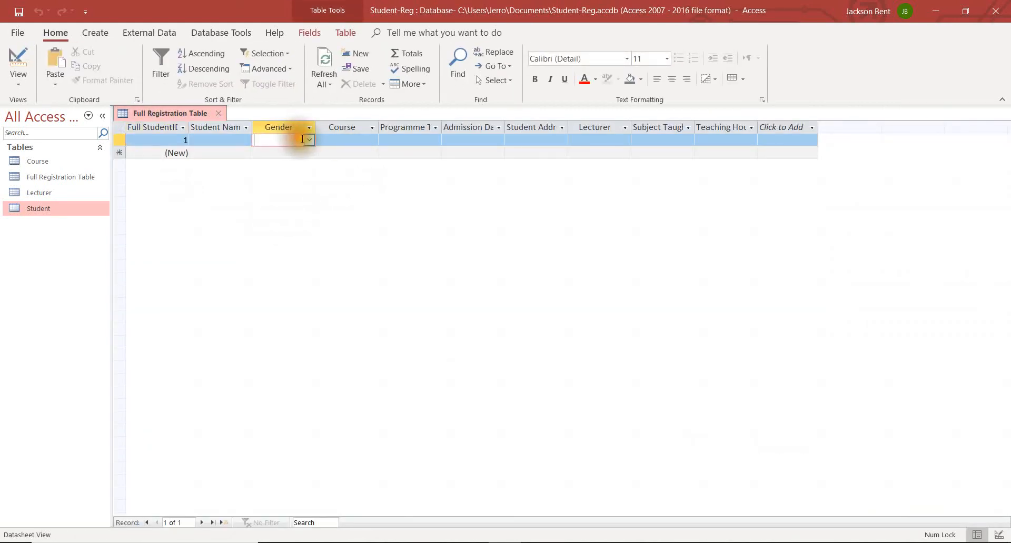
click(311, 140)
click(280, 151)
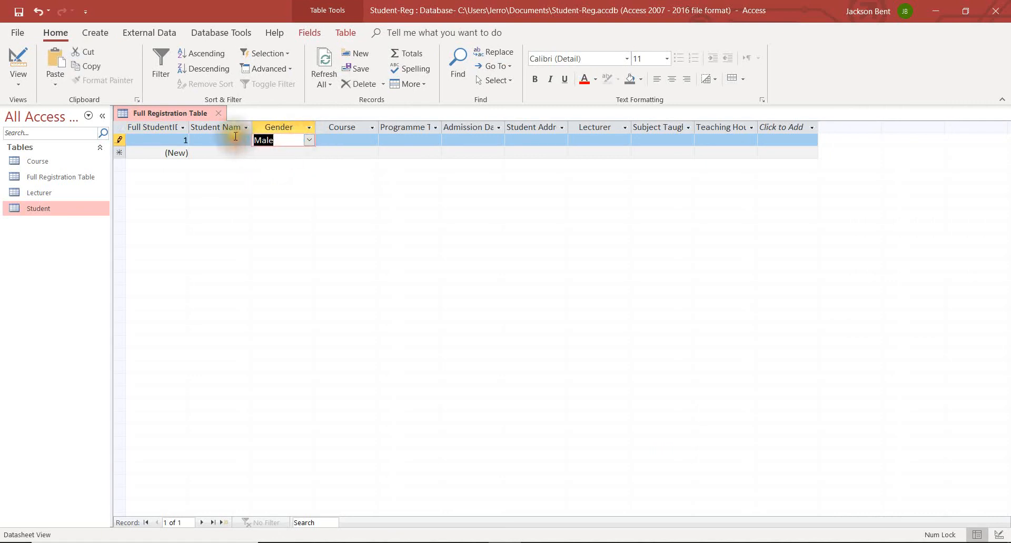
Step: Test the Gender field by entering hhj, decline editing the list items, and clear the entry
text(hhj)
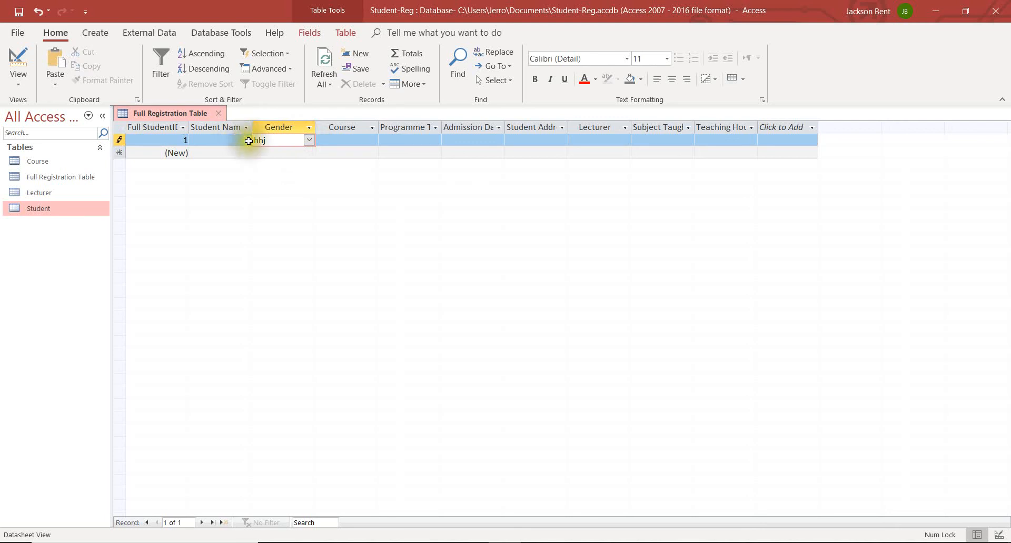
click(280, 154)
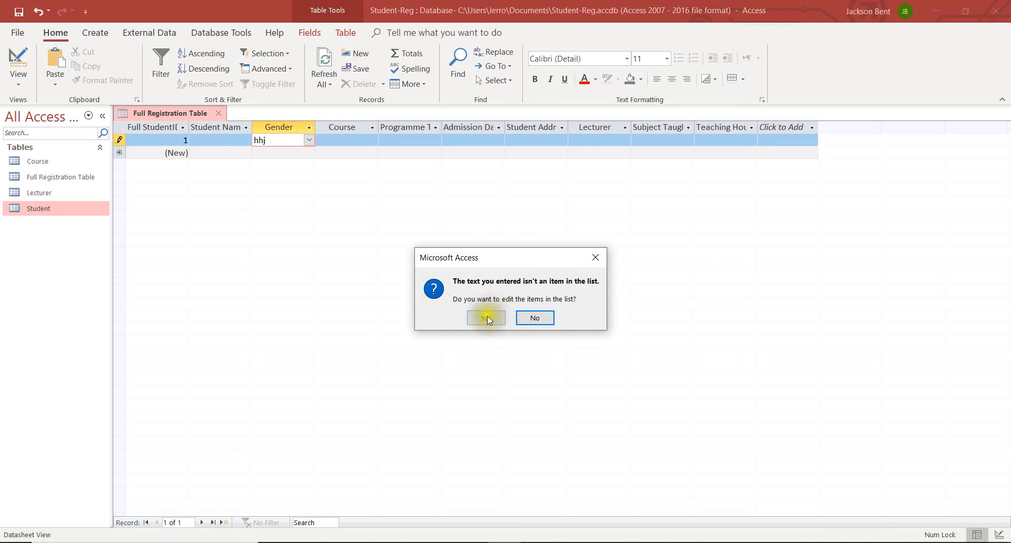
click(536, 319)
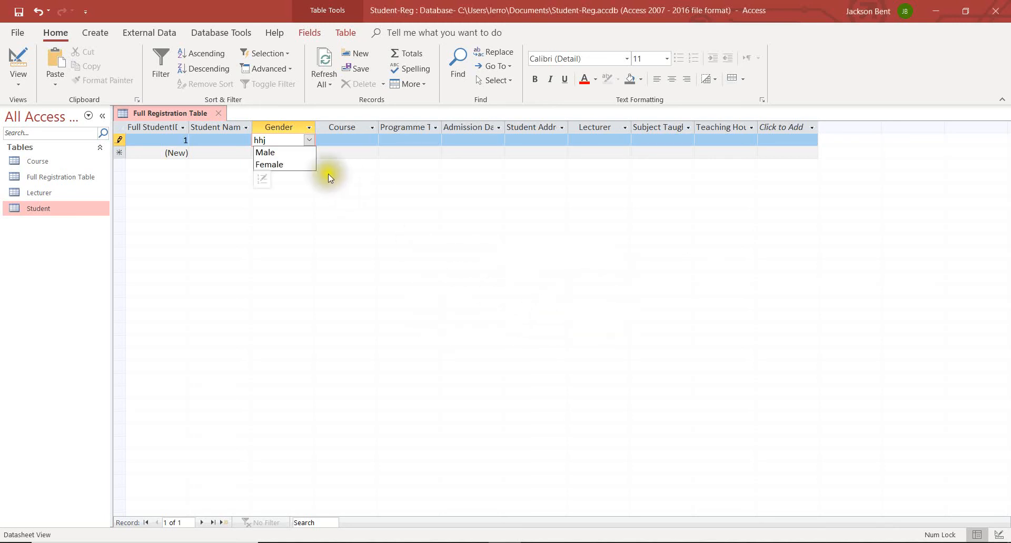
drag(270, 139, 232, 136)
key(BackSpace)
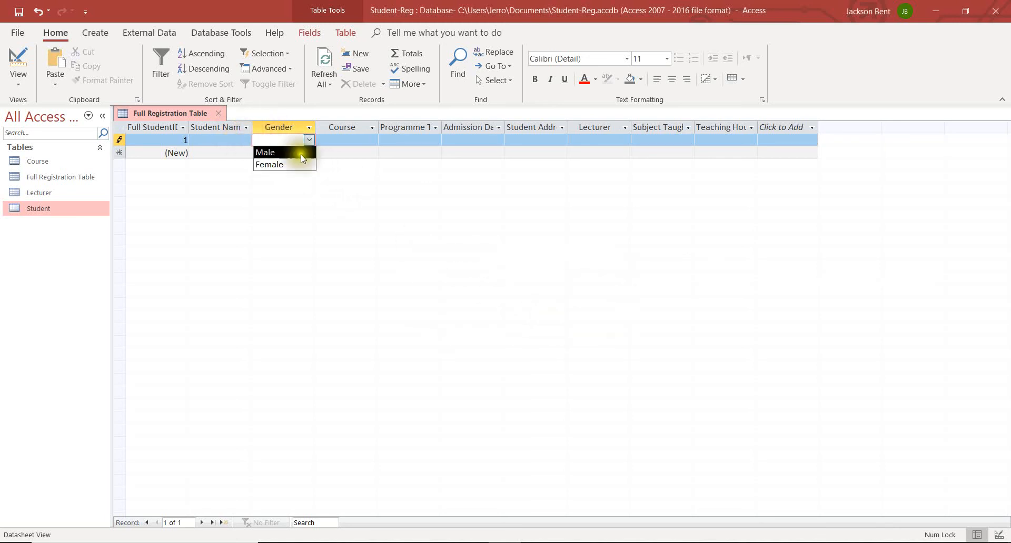
click(526, 140)
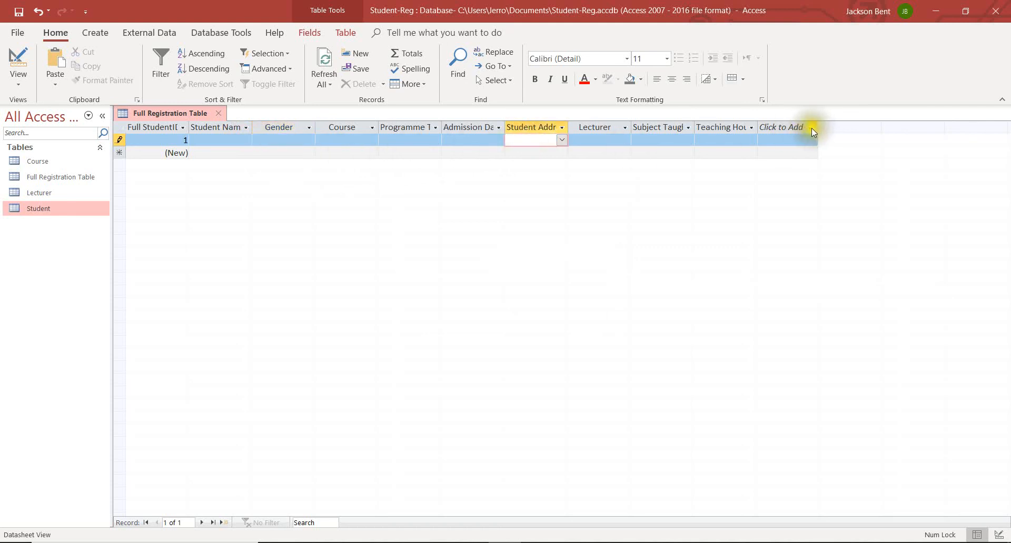
Step: Return to Design View, try to add a Short Text field named Gender below Teaching Hours, and save the table
click(810, 128)
click(726, 134)
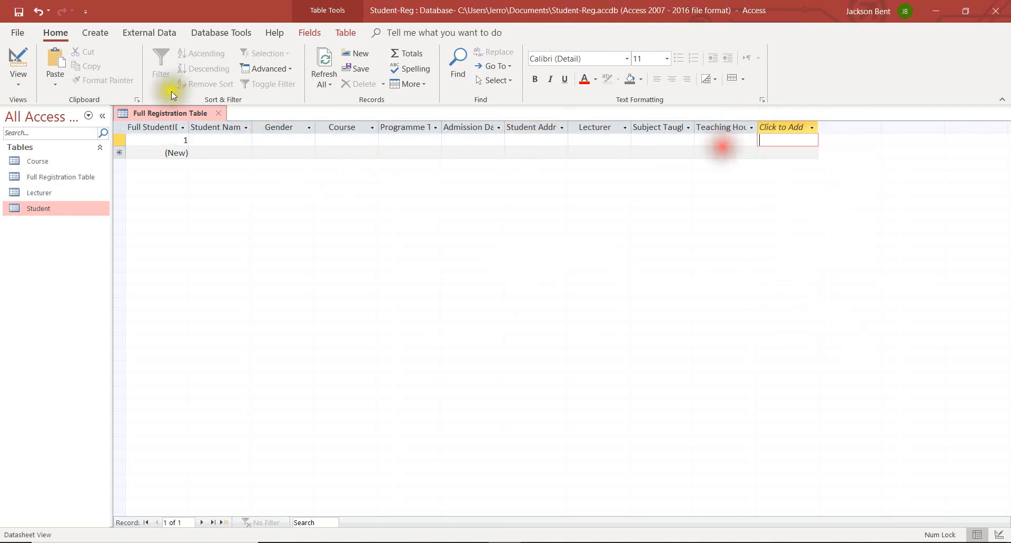
right_click(147, 113)
click(197, 177)
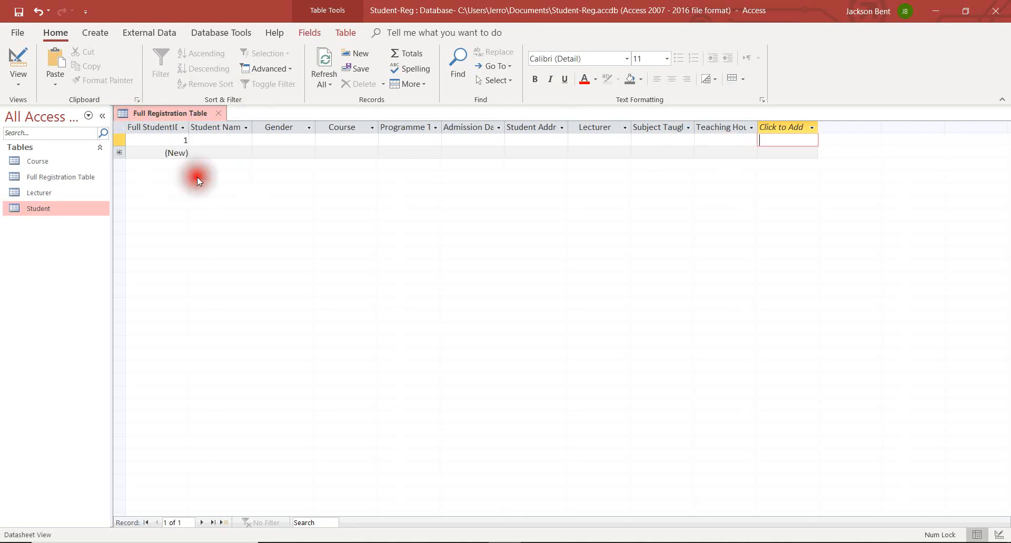
click(167, 260)
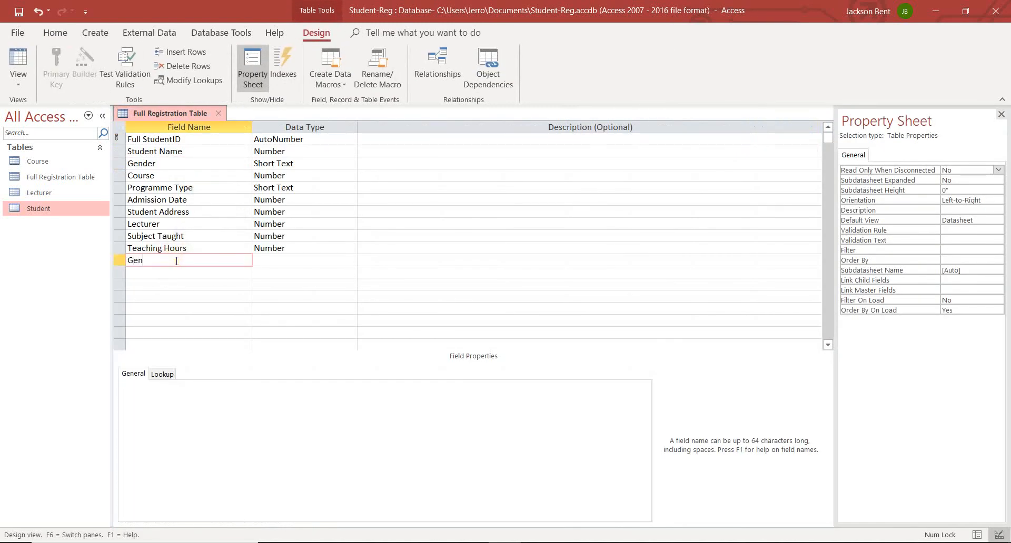
text(Gender)
click(260, 258)
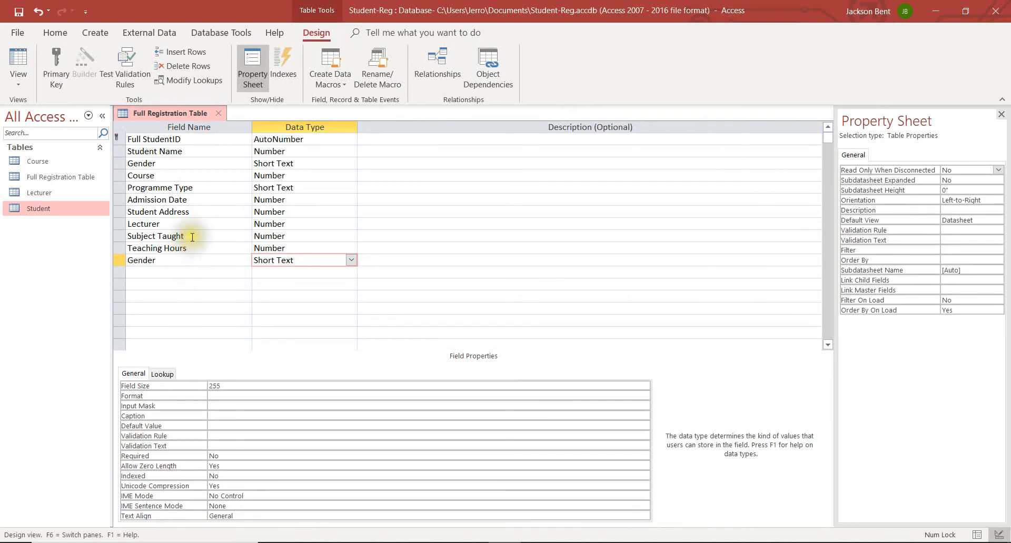
key(ctrl+s)
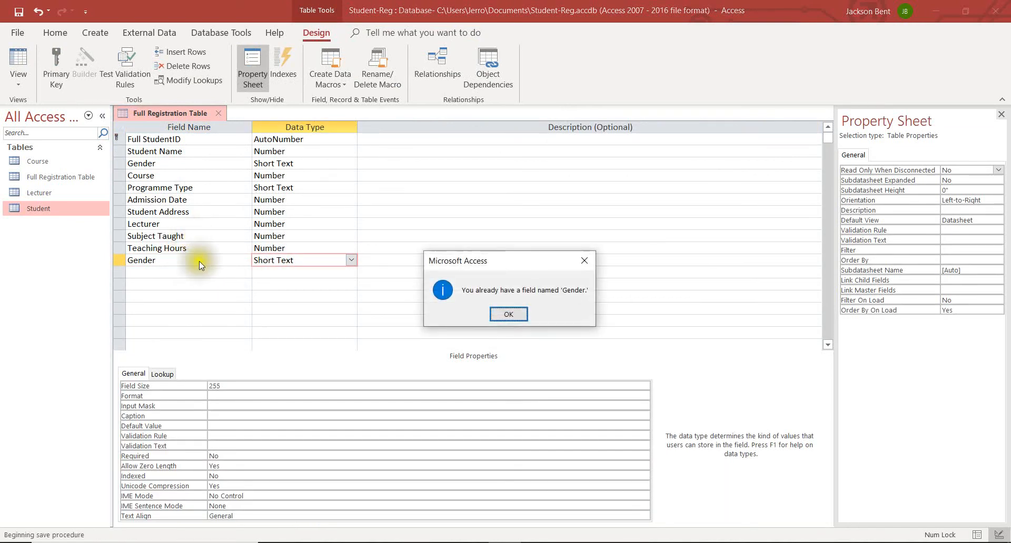
click(514, 316)
Step: Rename the new field GenderExample and set its validation rule to "Male" or "Female"
click(170, 258)
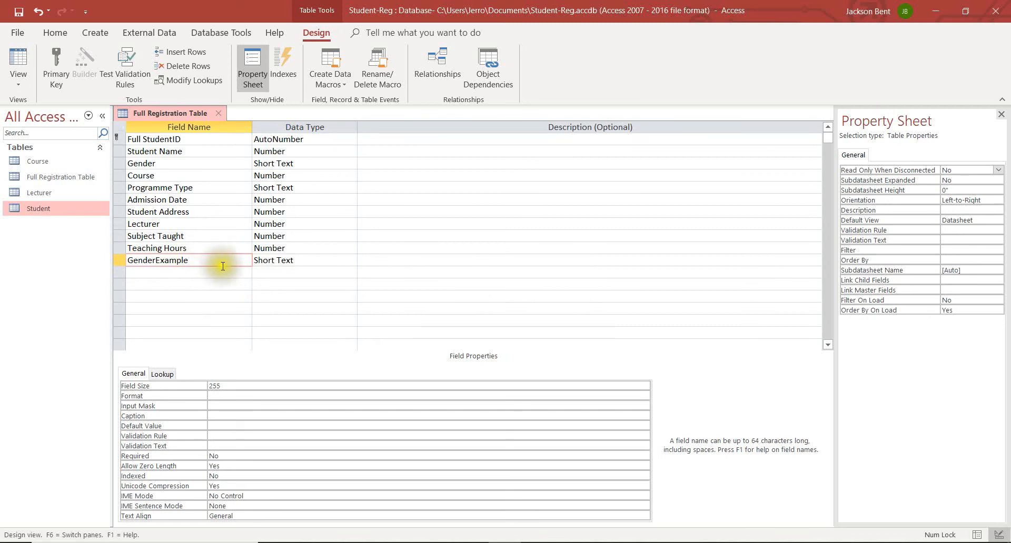
click(271, 260)
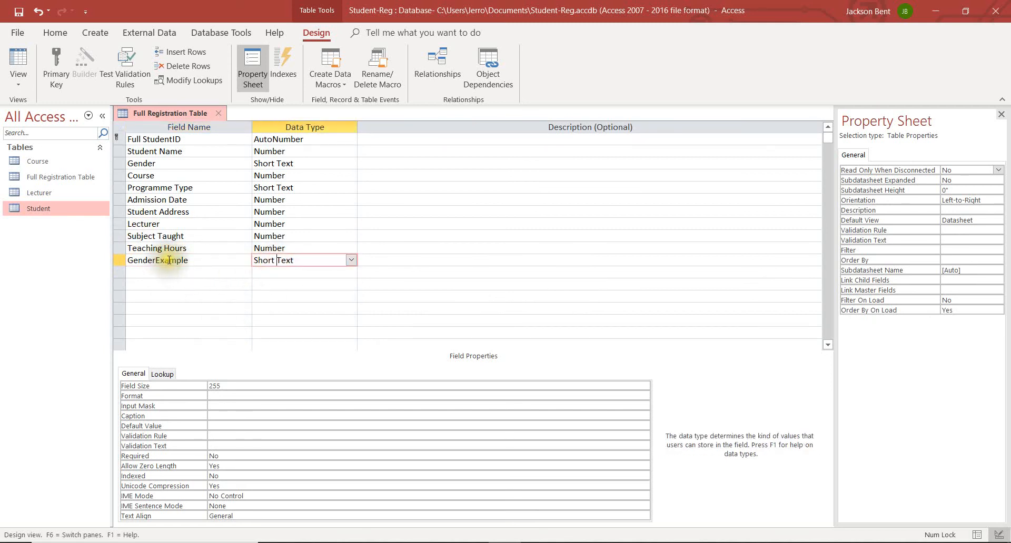
click(233, 435)
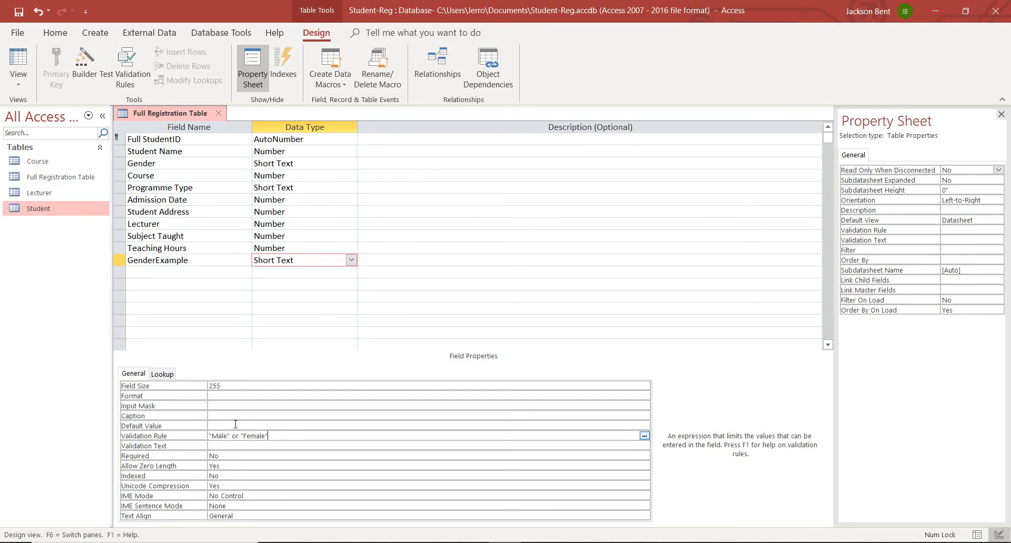
Step: Save the table, test the existing data against the GenderExample rule, and keep the new setting
key(ctrl+s)
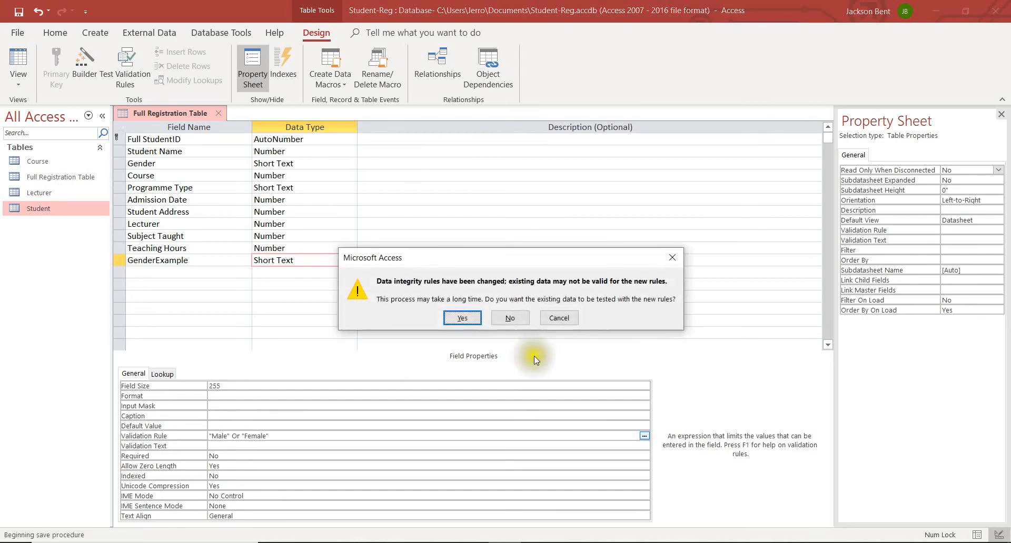
click(460, 314)
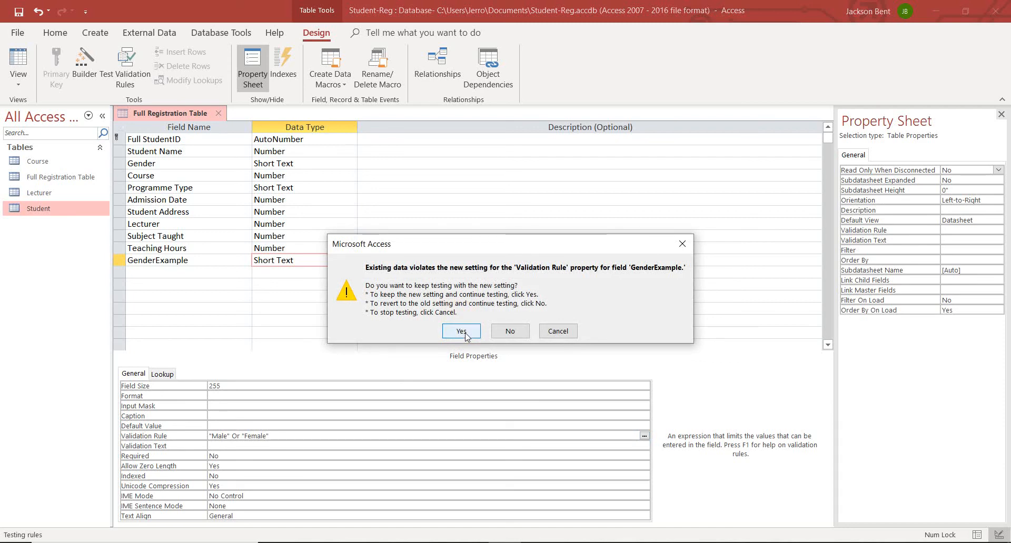
click(461, 332)
click(462, 332)
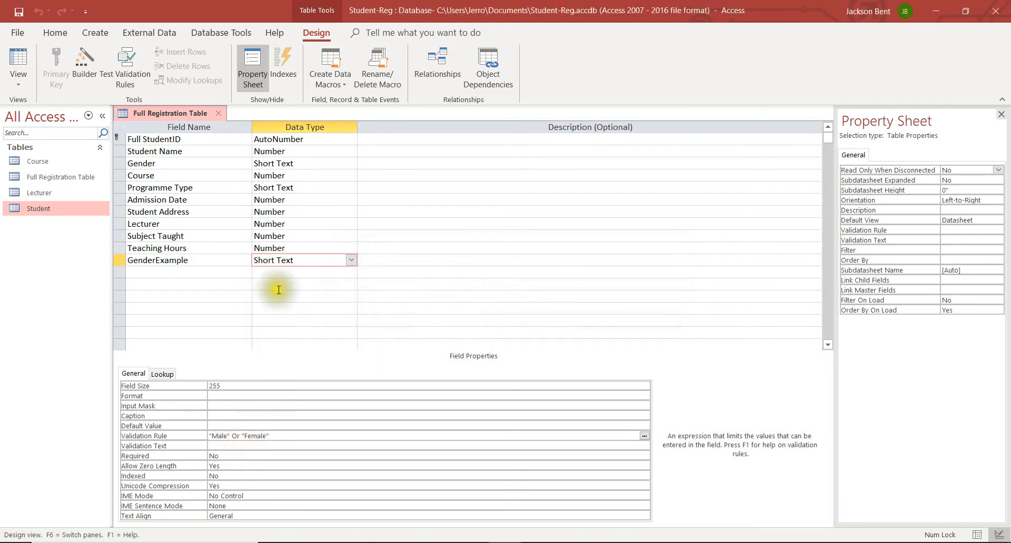
Step: Compare the validation rules of the Gender and GenderExample fields, and switch the table back to Datasheet View
click(178, 168)
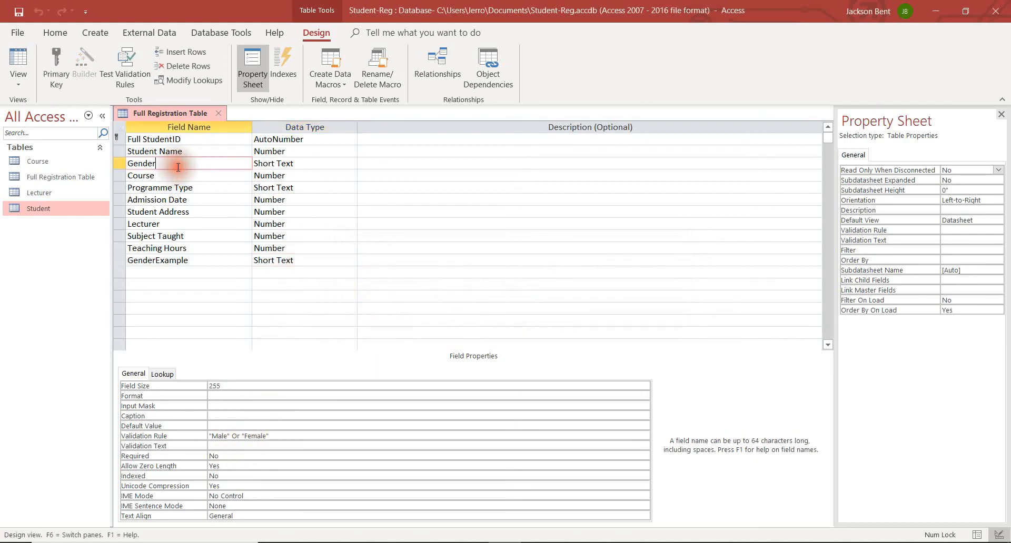
click(286, 436)
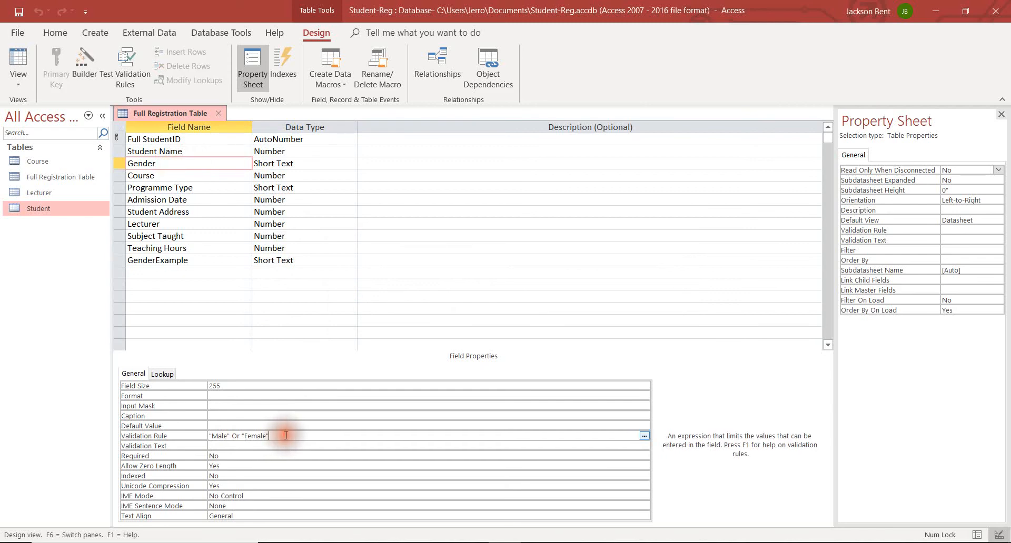
click(182, 261)
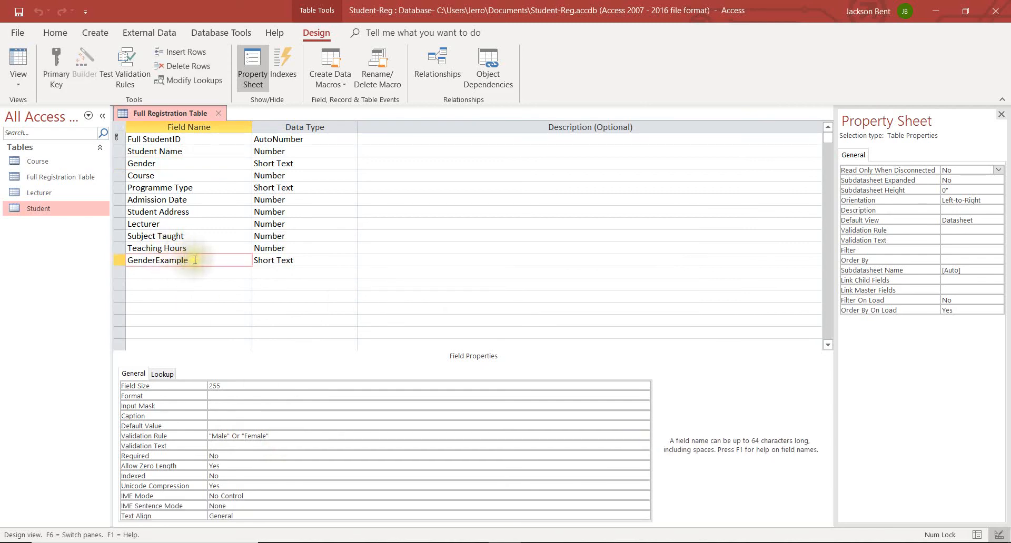
click(184, 161)
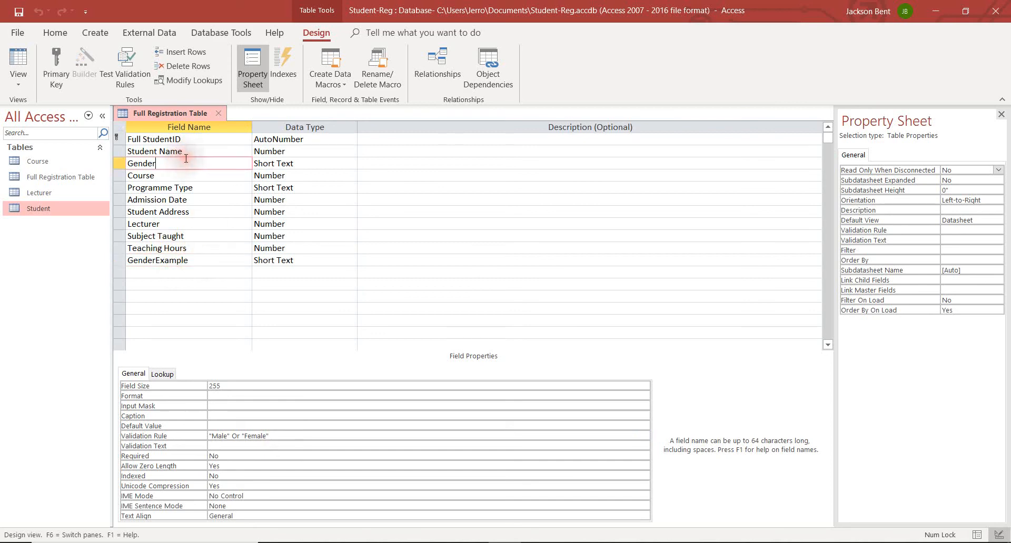
right_click(199, 109)
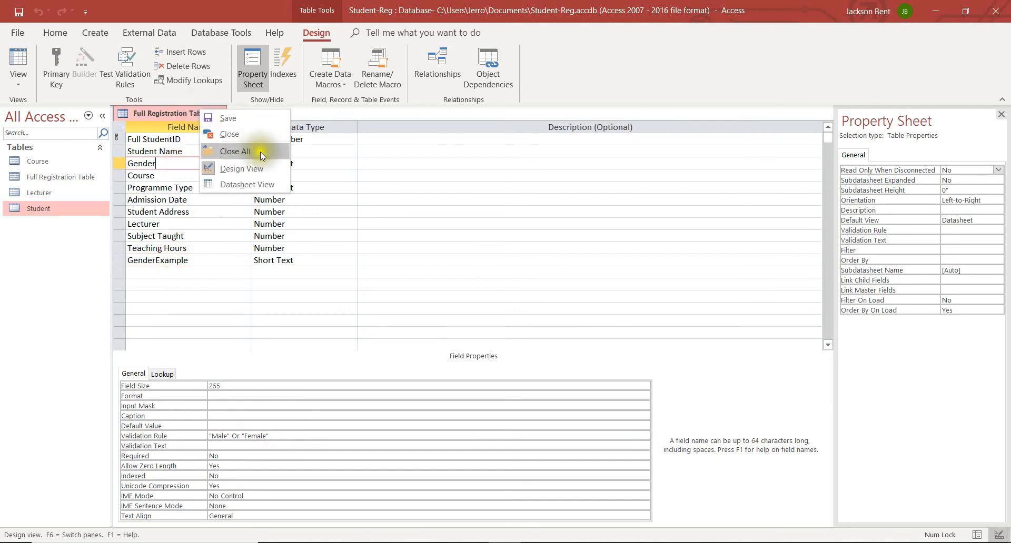
click(261, 179)
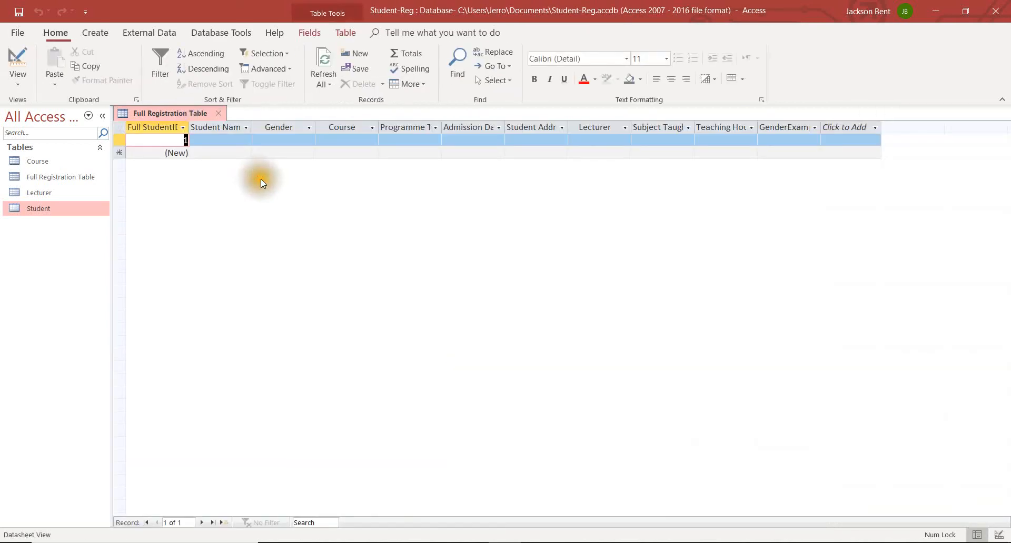
Step: Widen the GenderExample column to show its full name, and try to enter boy in the first record's GenderExample field
click(293, 140)
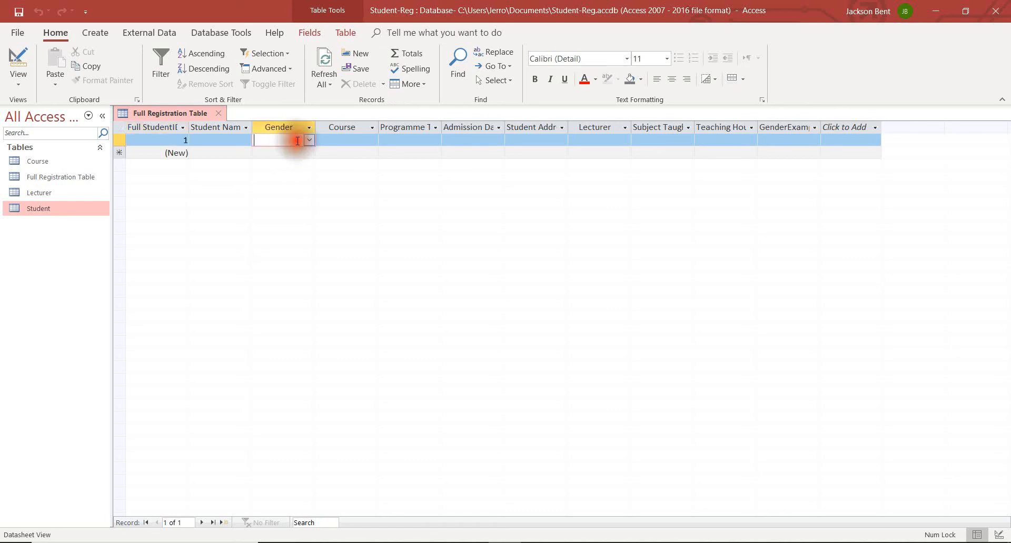
click(793, 140)
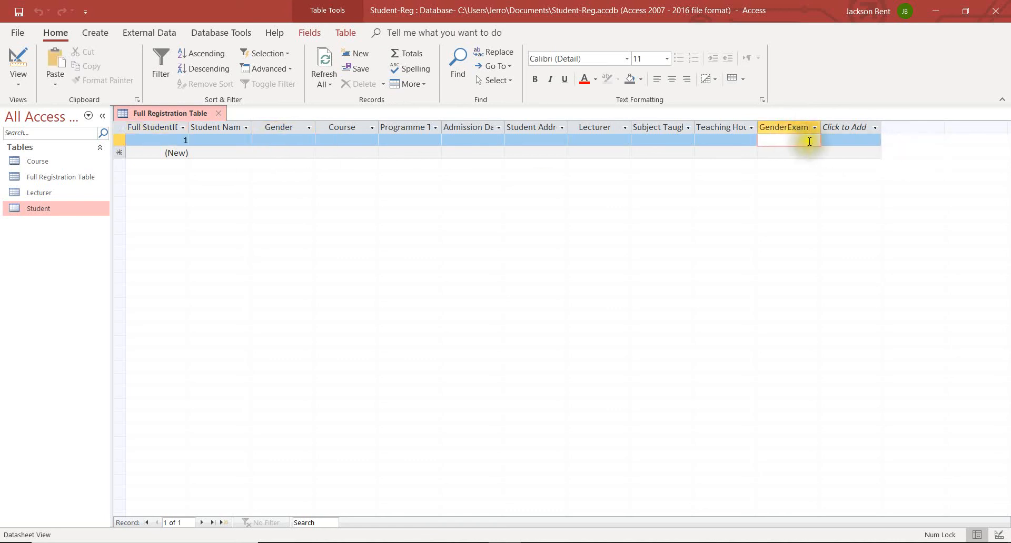
drag(820, 126, 848, 127)
click(804, 137)
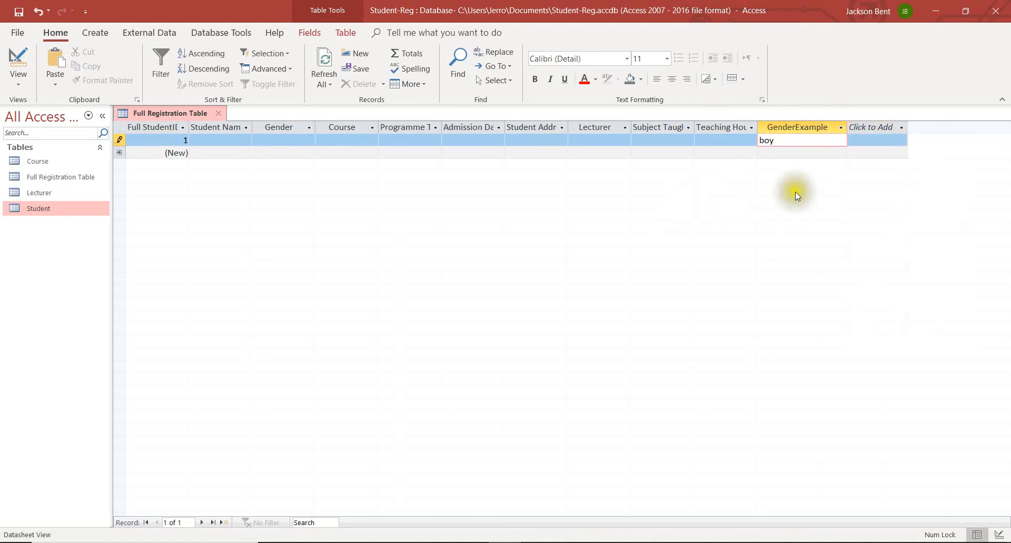
click(796, 152)
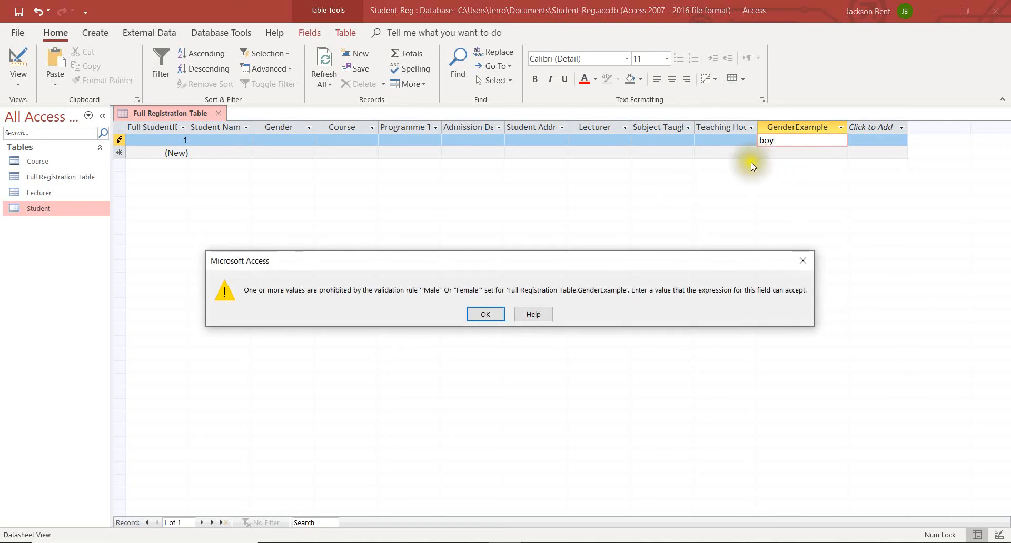
drag(537, 263, 568, 180)
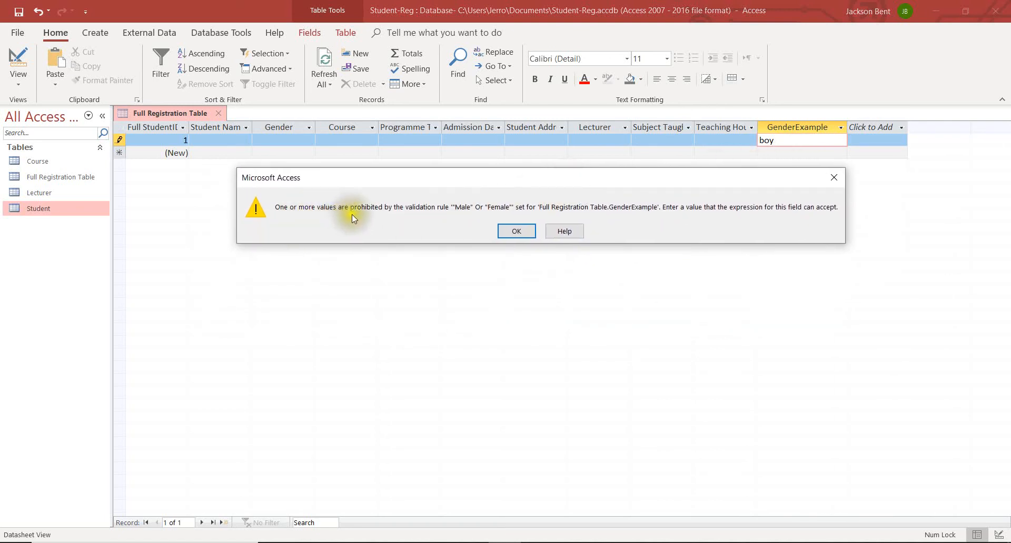
click(516, 231)
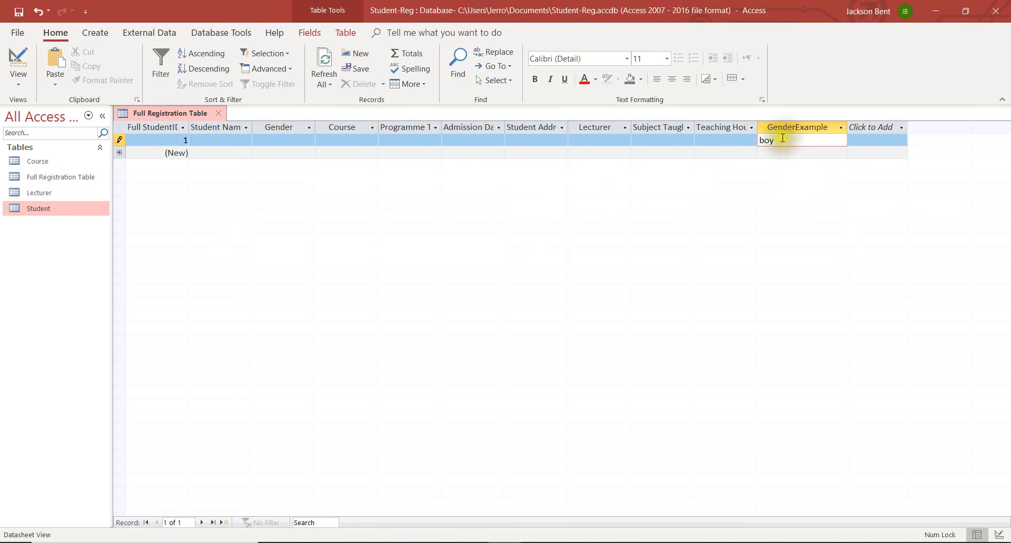
Step: Replace the first record's GenderExample entry with Male and commit it
drag(777, 140, 754, 134)
key(BackSpace)
text(Male)
click(668, 177)
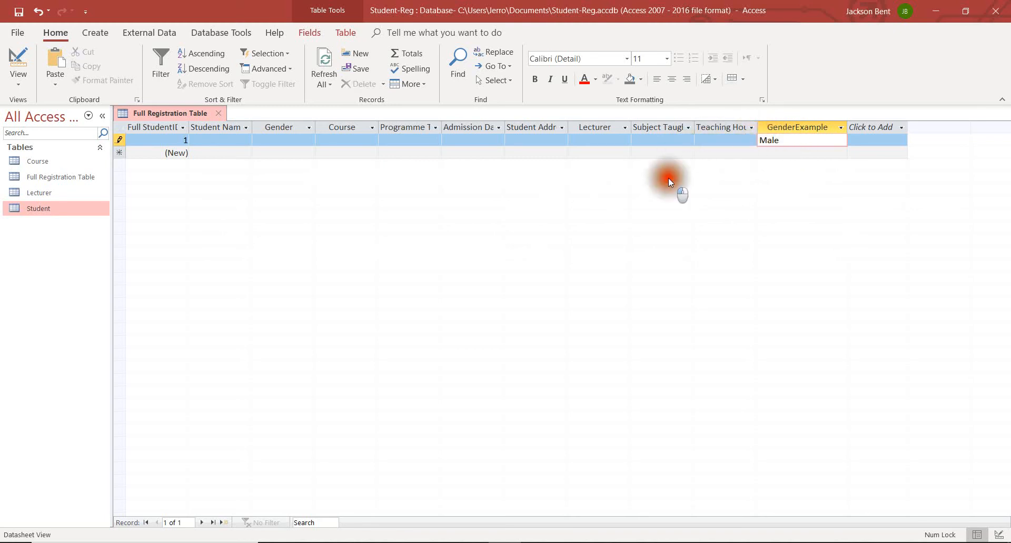
click(599, 140)
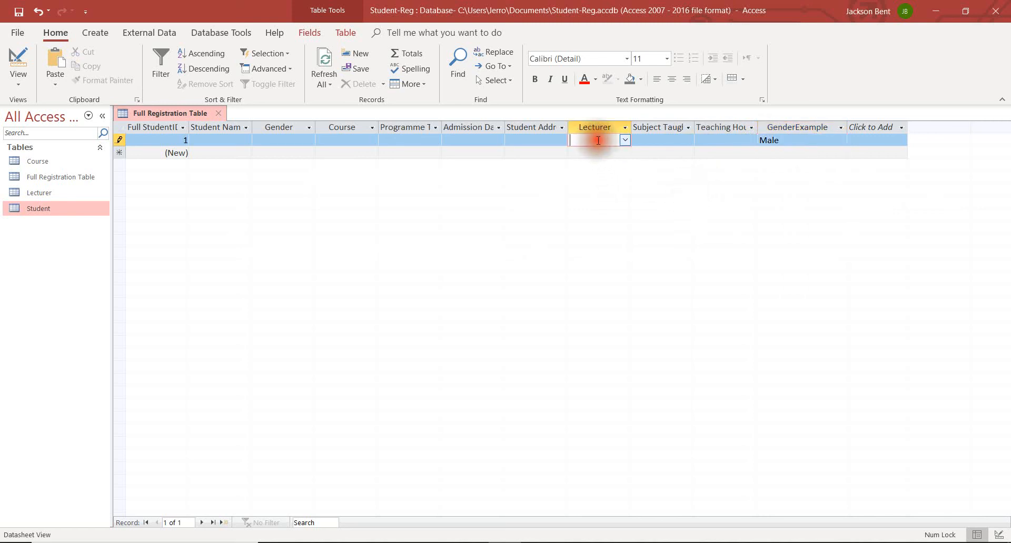
click(807, 133)
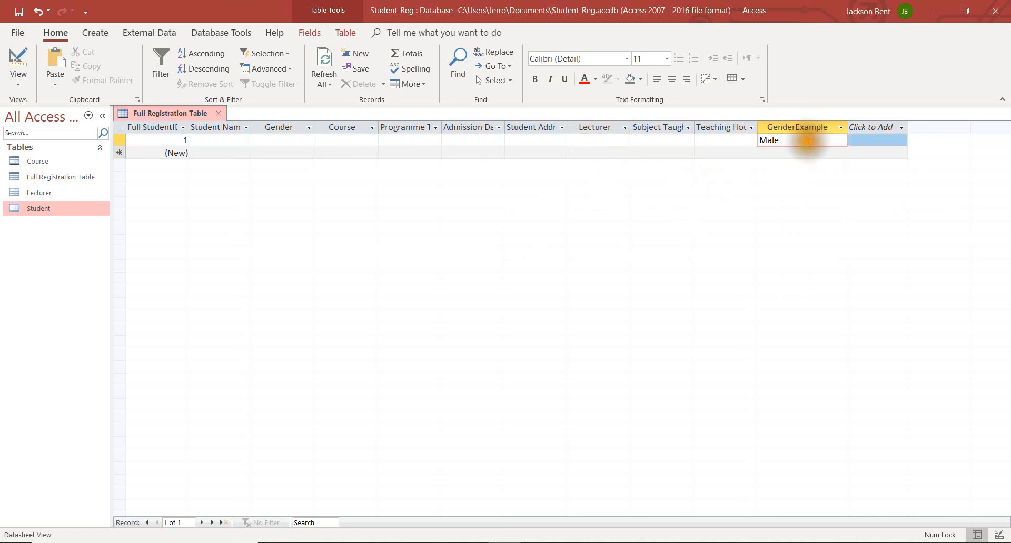
Step: Change the first record's GenderExample value to Female and commit it
click(780, 141)
key(Left)
key(Left)
key(Left)
key(Left)
key(Left)
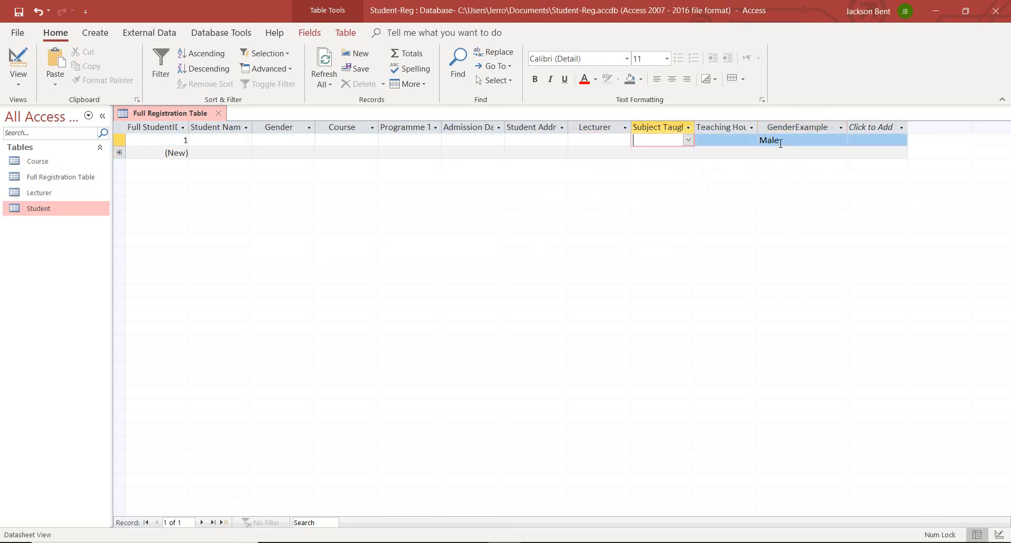
click(769, 141)
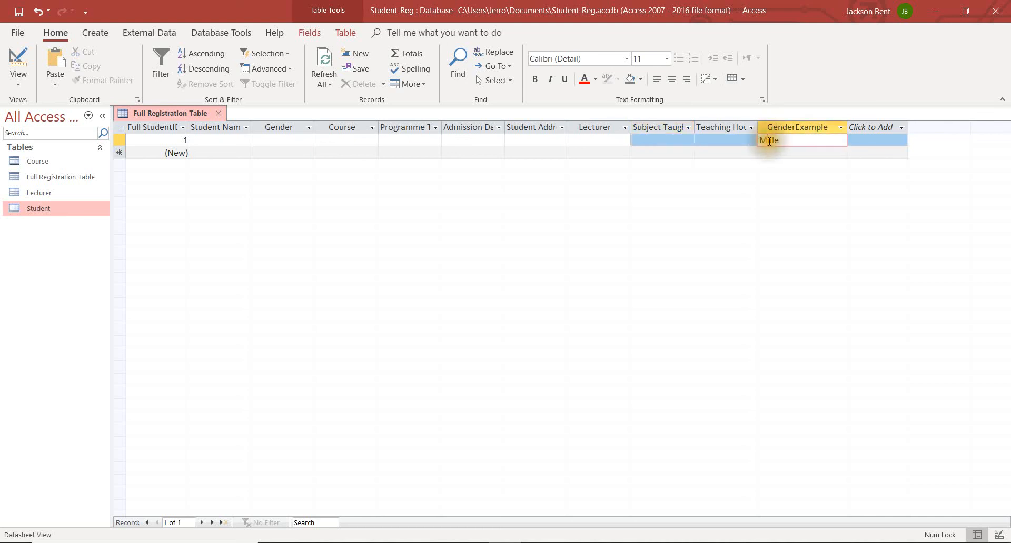
key(BackSpace)
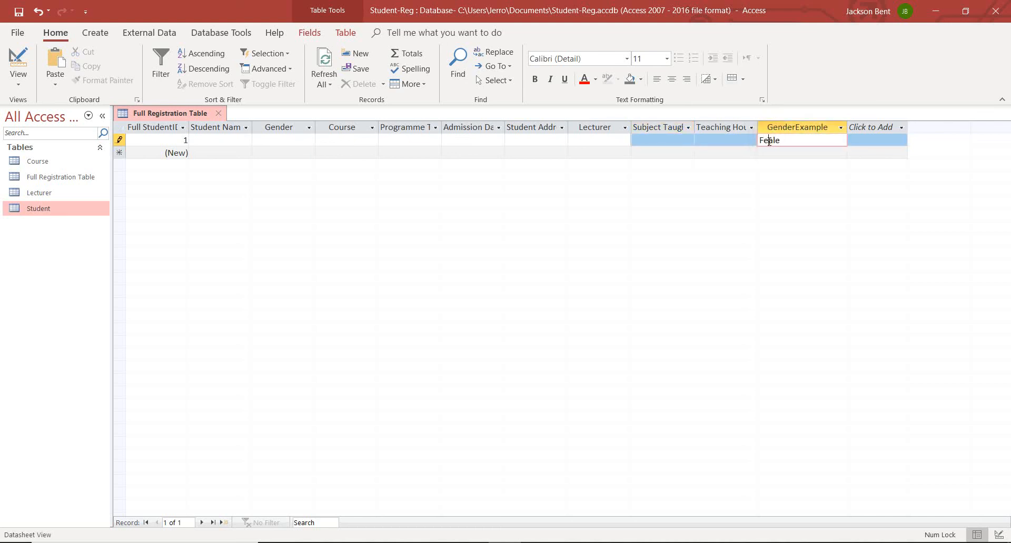
click(719, 153)
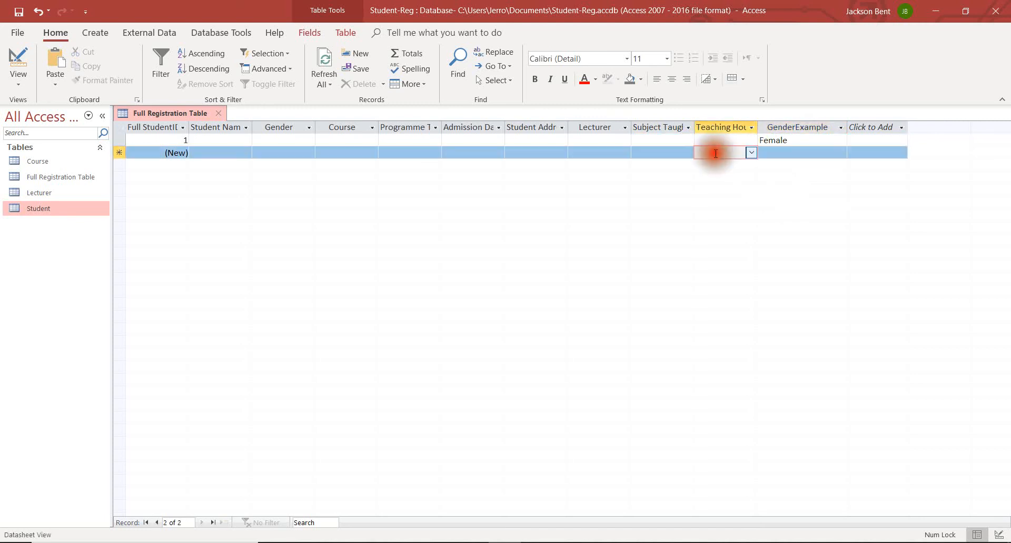
Step: Clear the GenderExample value from the first record
click(760, 143)
click(775, 140)
drag(785, 140, 752, 130)
key(ctrl+x)
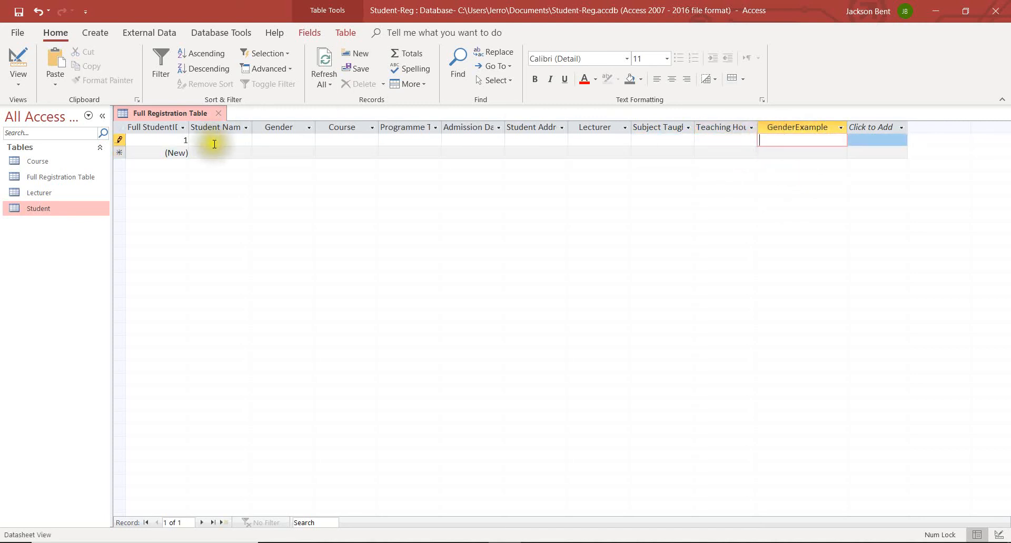
Step: Enter dddd in the first record's Gender field and add it to the Gender list items
click(281, 140)
click(308, 140)
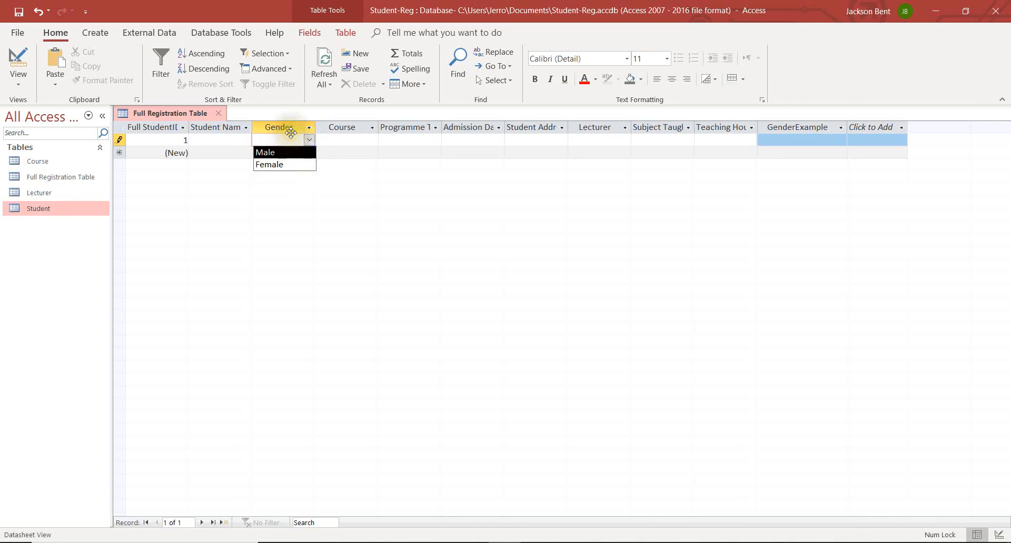
text(dddd)
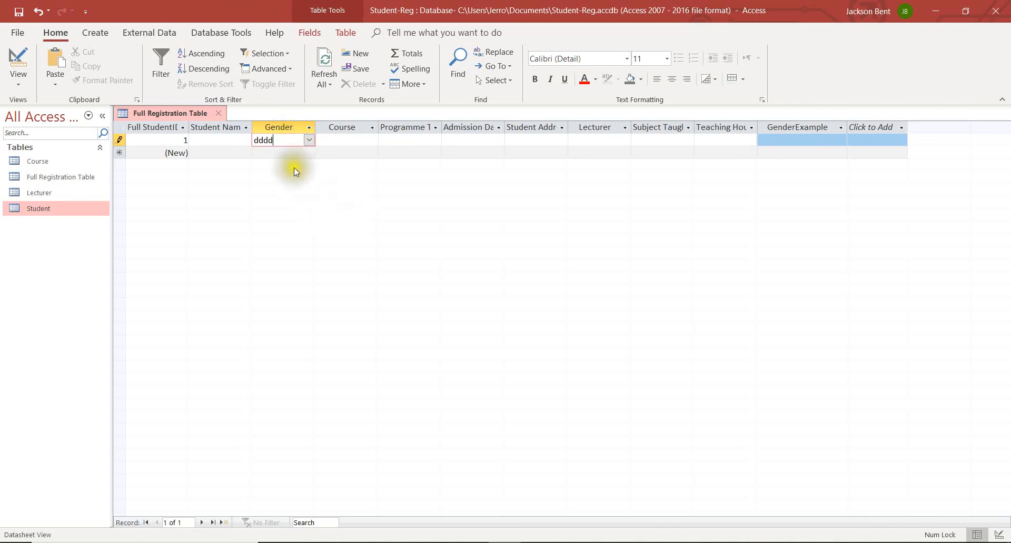
click(342, 149)
click(480, 317)
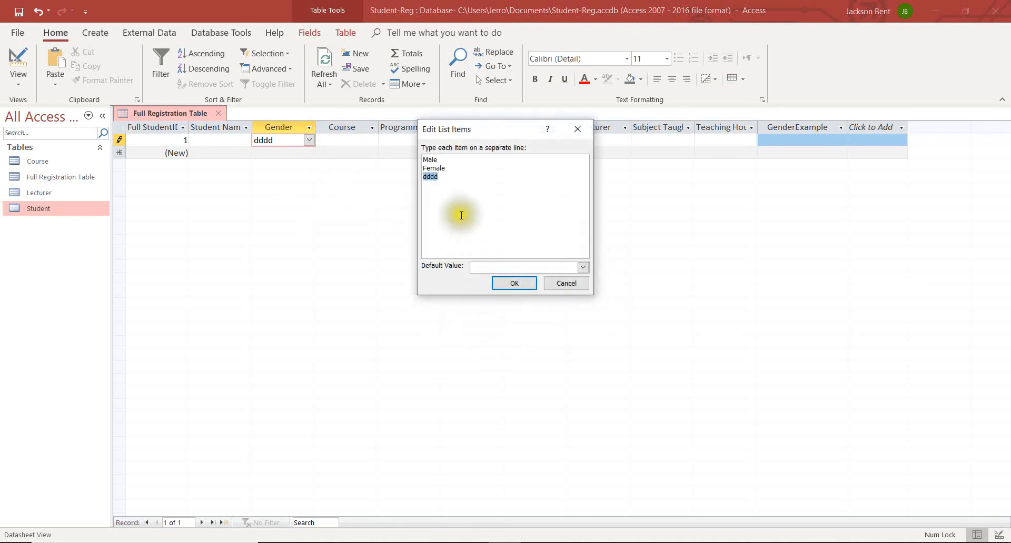
click(526, 282)
Step: Try to commit dddd as the first record's Gender value, and discard the entry
click(275, 178)
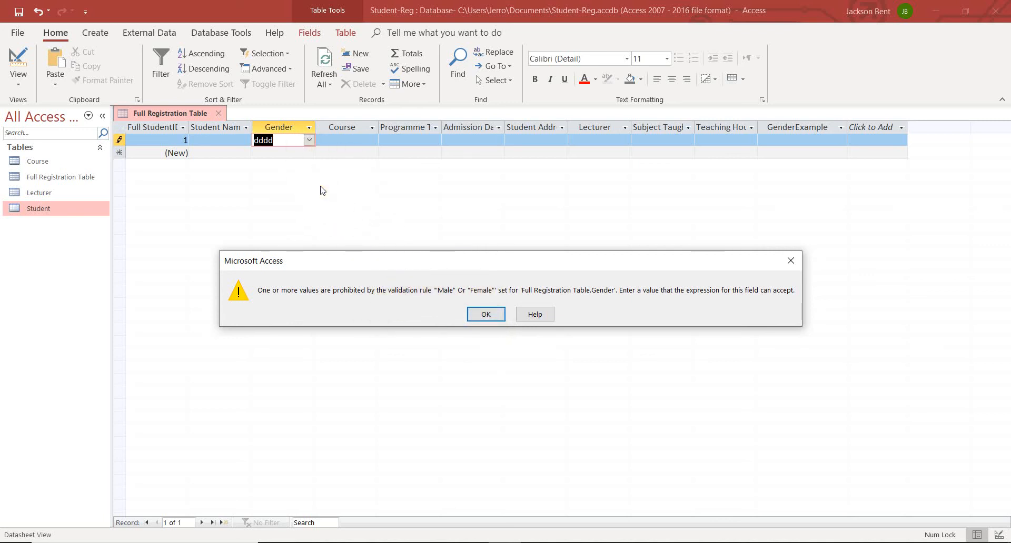
click(480, 315)
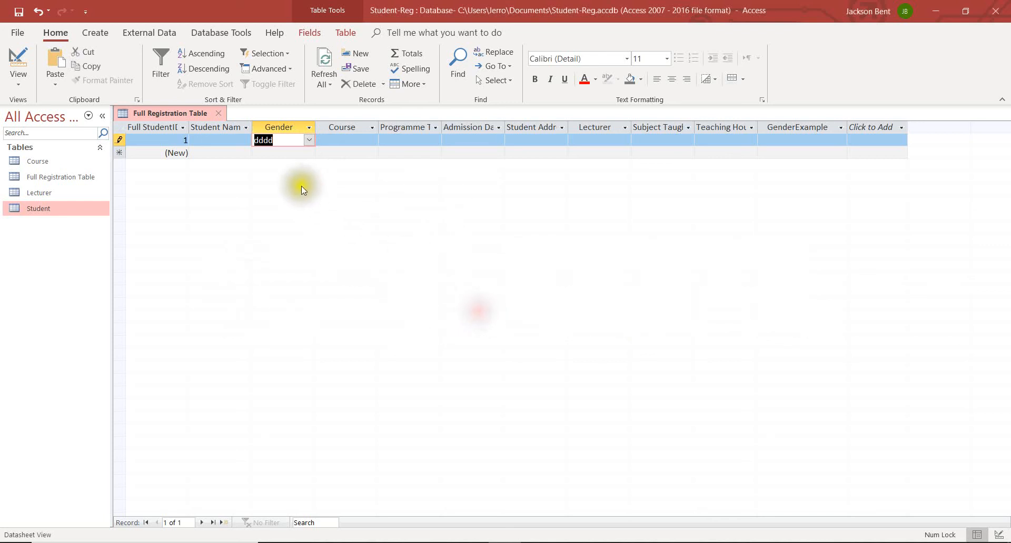
click(309, 140)
click(487, 314)
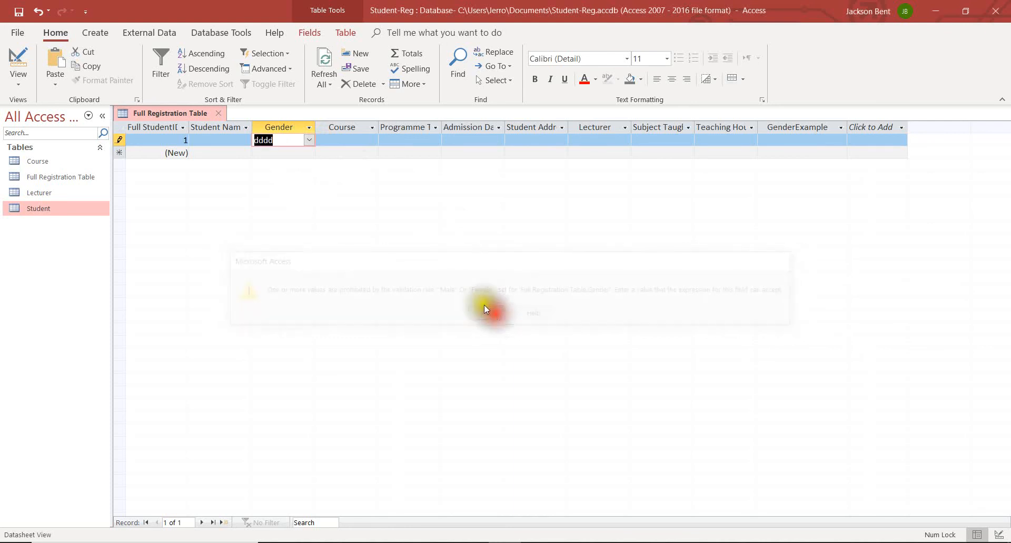
key(Escape)
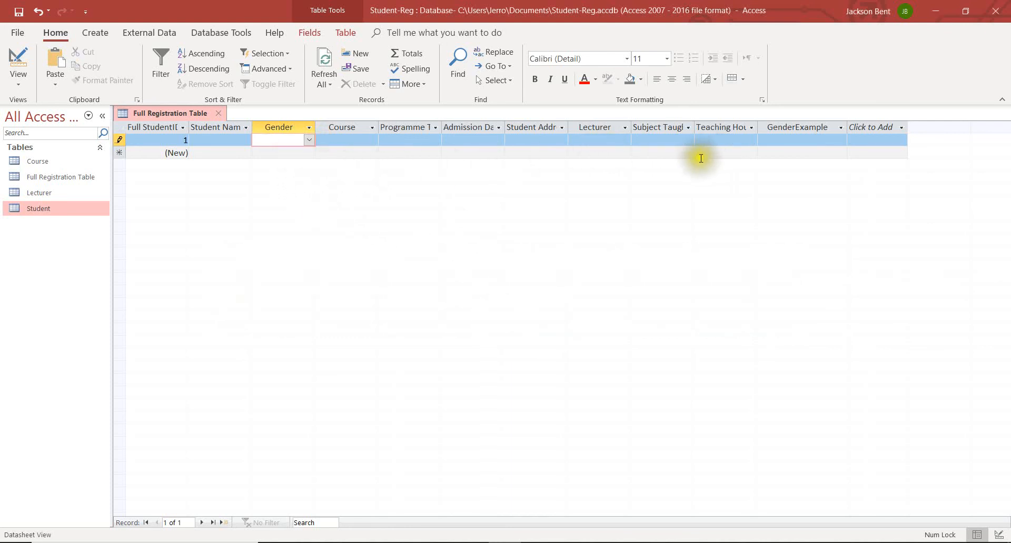
click(358, 145)
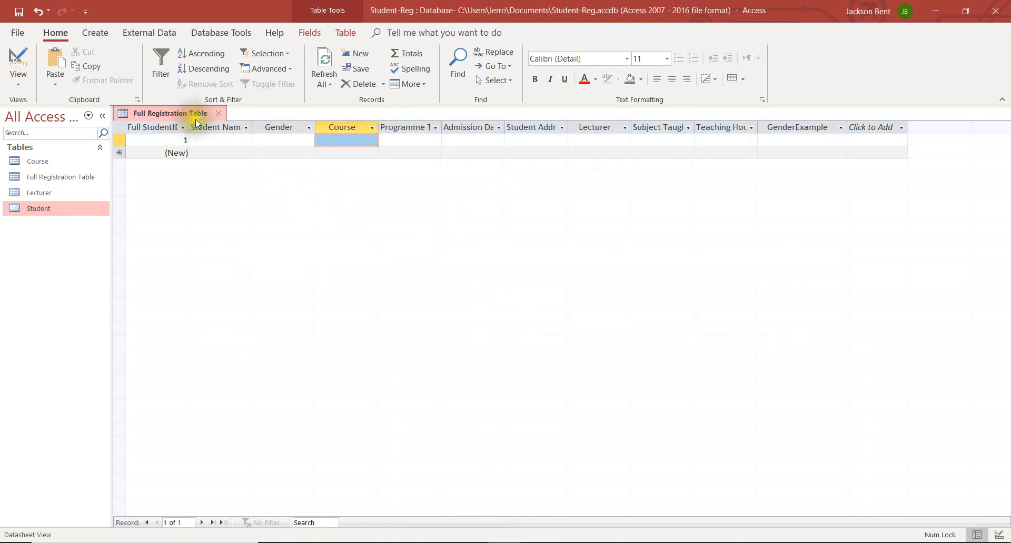
Step: In Design View, set the Gender field's validation text to "Please you can only enter Male or Female"
right_click(173, 114)
click(183, 126)
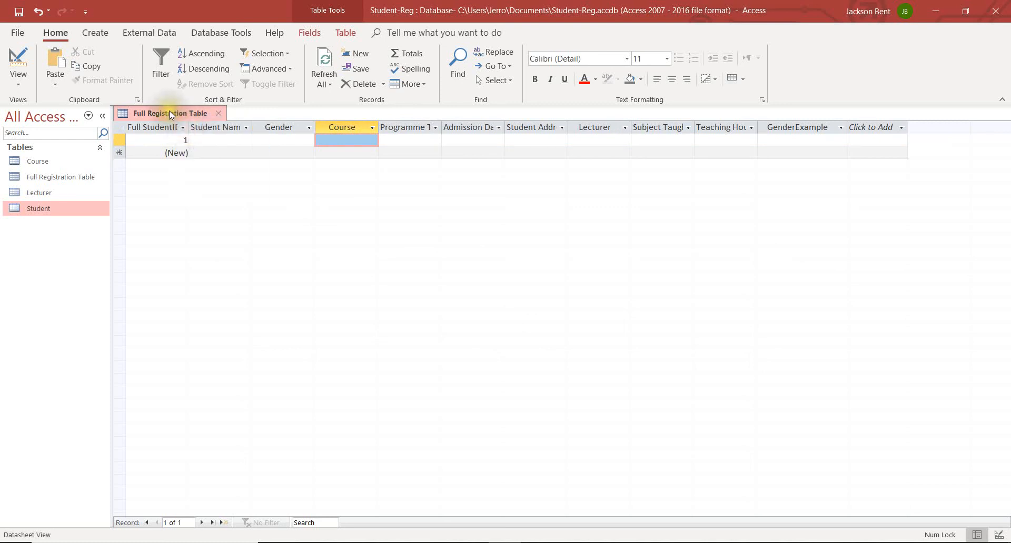
right_click(169, 110)
click(206, 172)
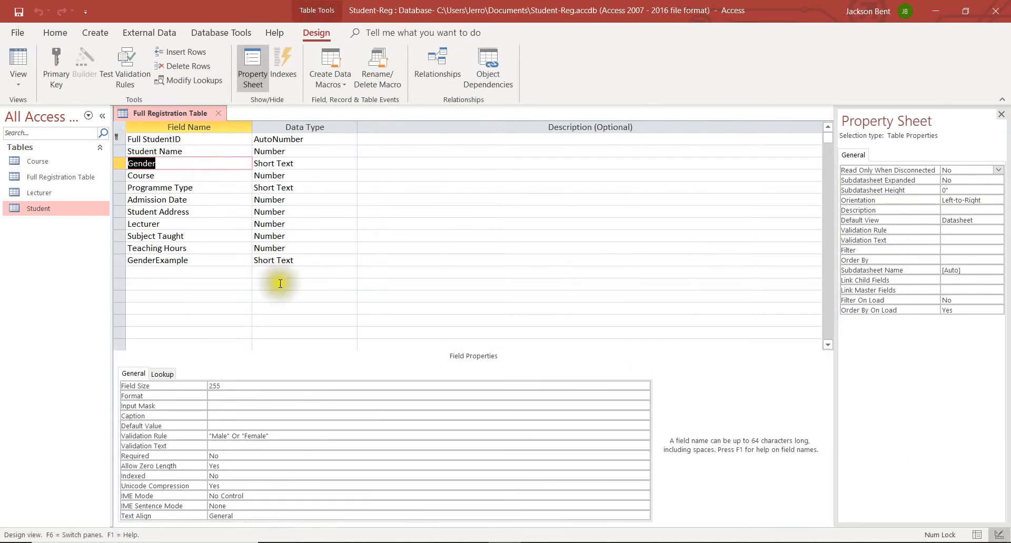
click(243, 449)
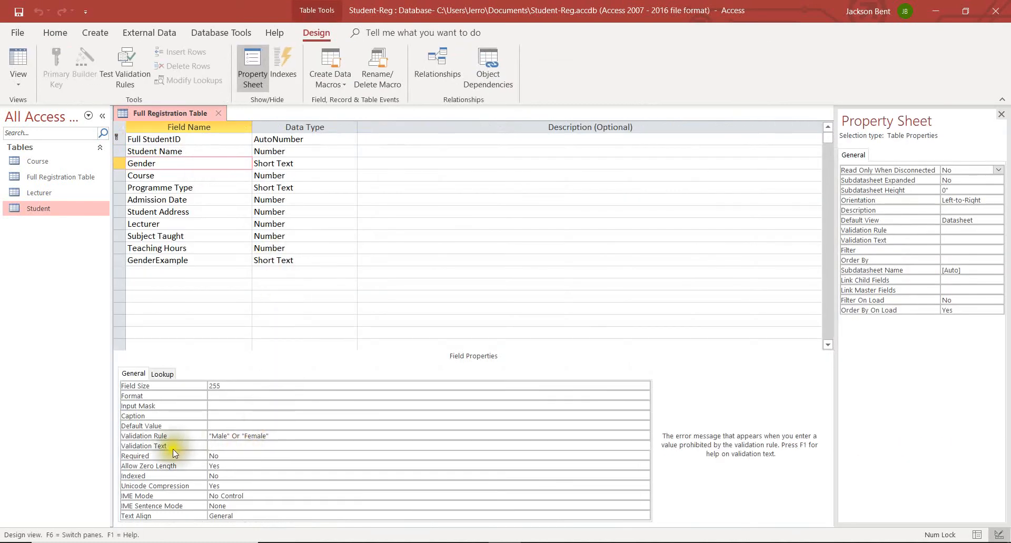
click(250, 448)
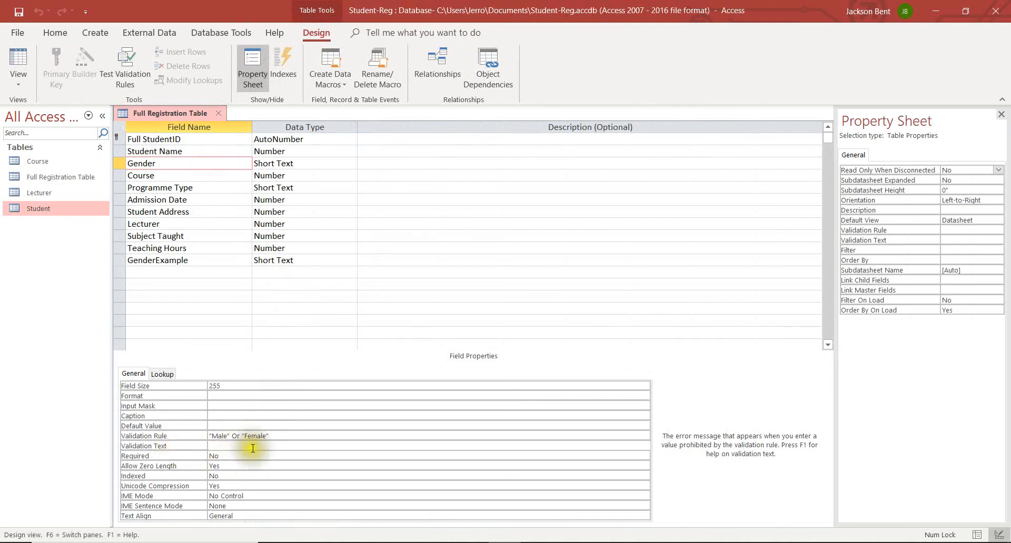
click(253, 448)
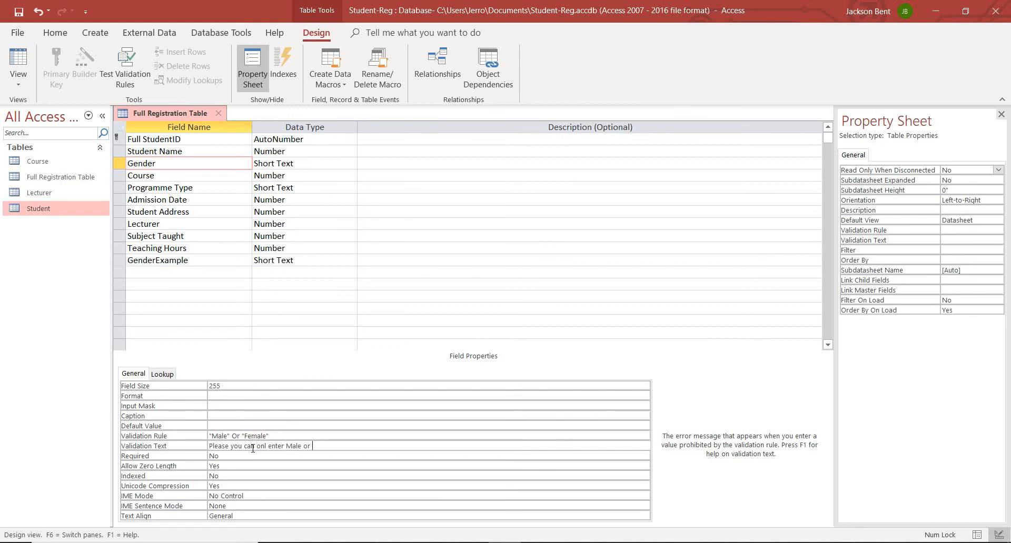
click(263, 451)
click(347, 445)
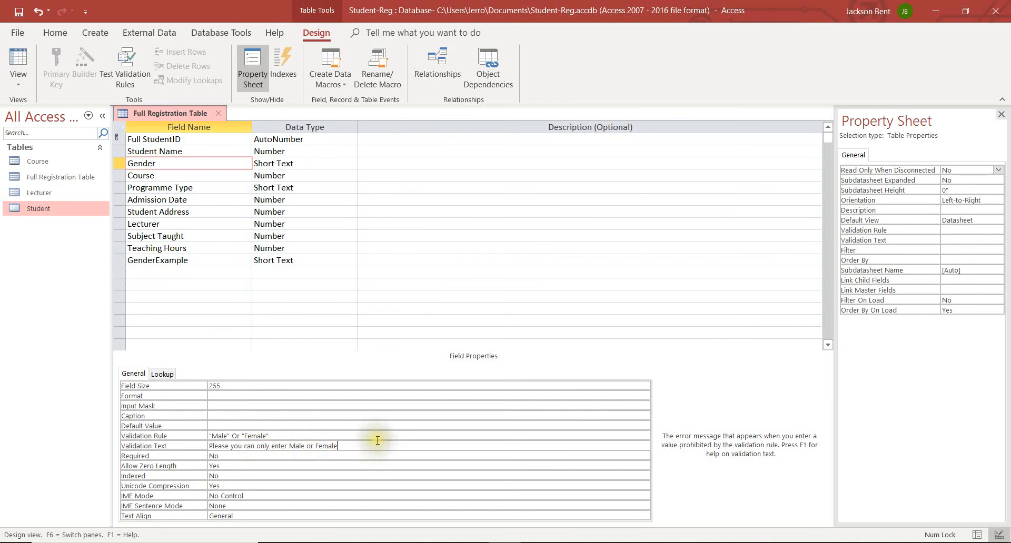
Step: Save the Full Registration Table and switch it to Datasheet View
key(ctrl+s)
right_click(185, 112)
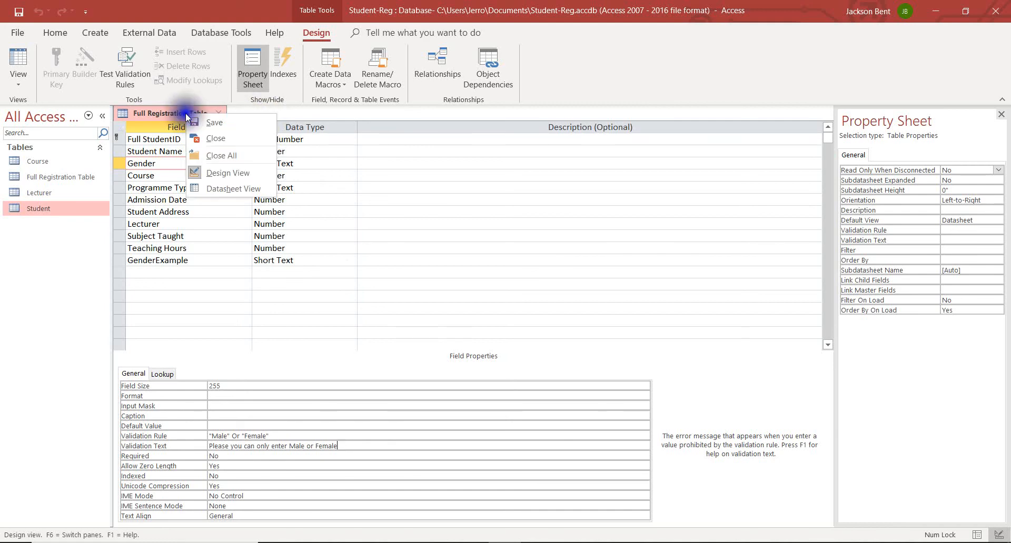
right_click(191, 118)
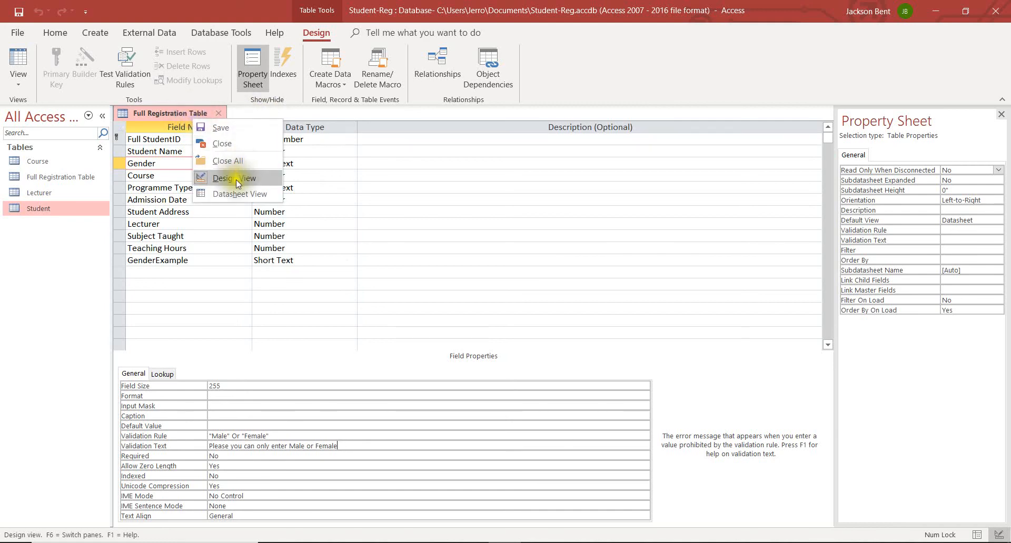
click(235, 194)
Step: Test the Gender validation text by choosing dddd for the first record, and clear the rejected entry
click(294, 140)
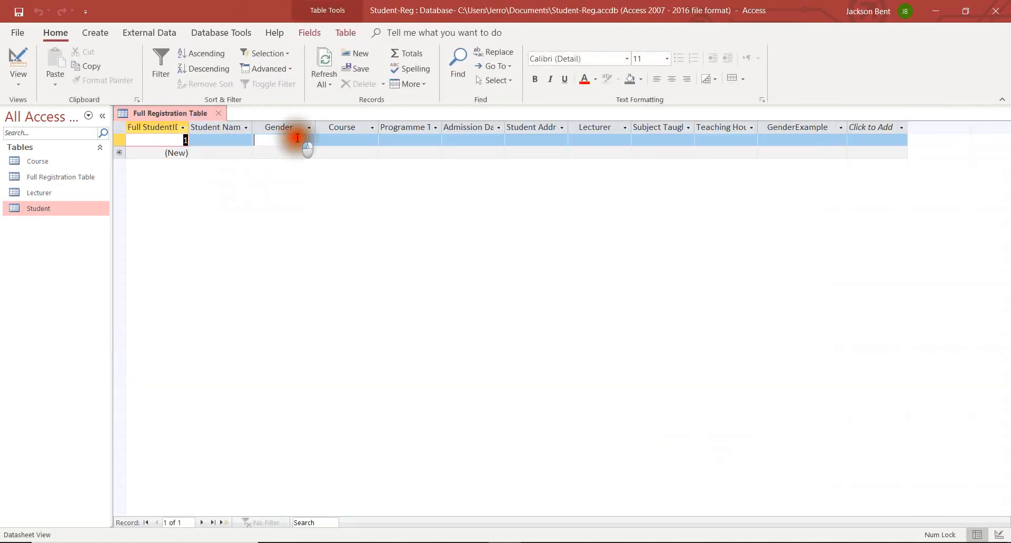
click(309, 140)
click(295, 175)
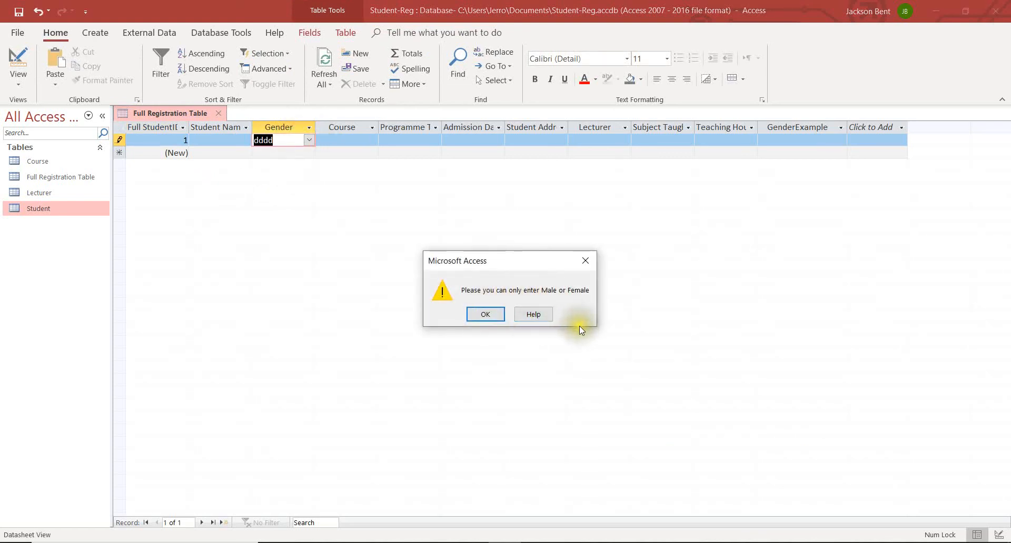
drag(479, 261, 393, 239)
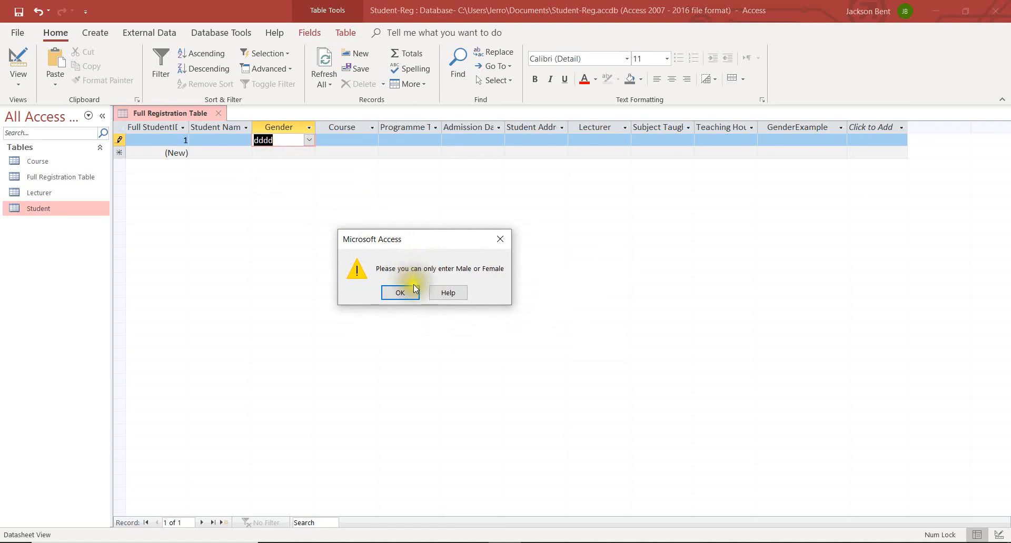
click(400, 293)
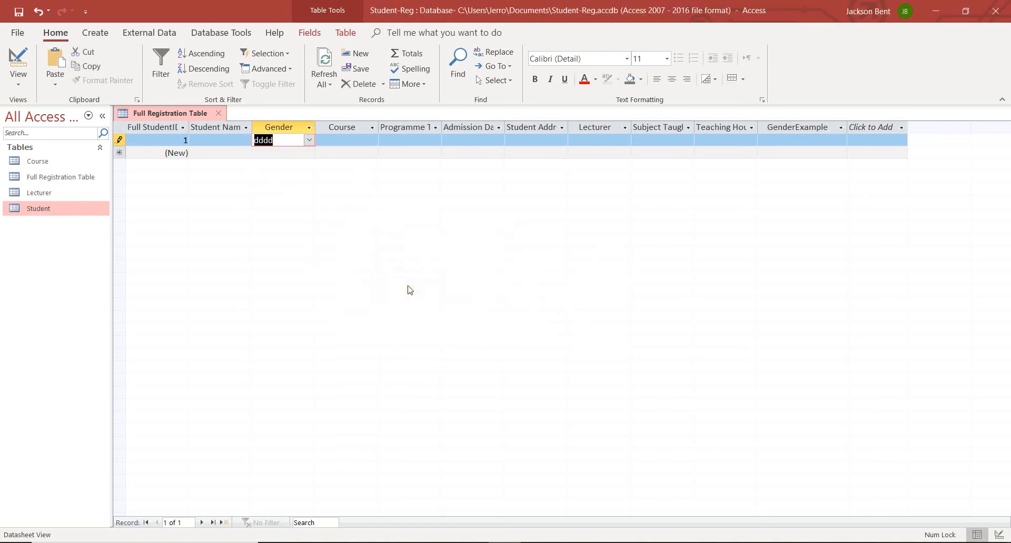
key(BackSpace)
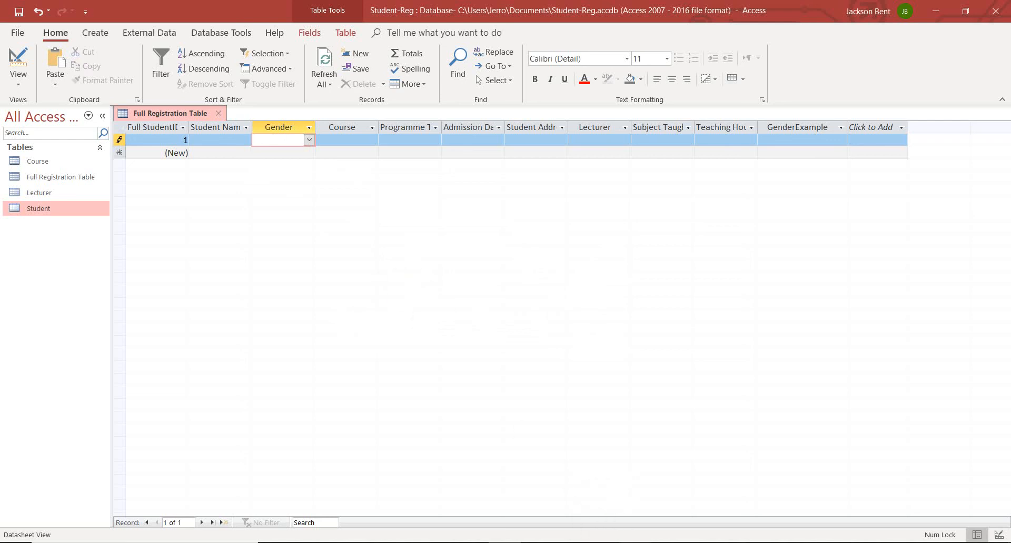
Step: Read the validation rule and table relationship requirements of Task 4 in the assignment brief PDF
key(alt+Tab)
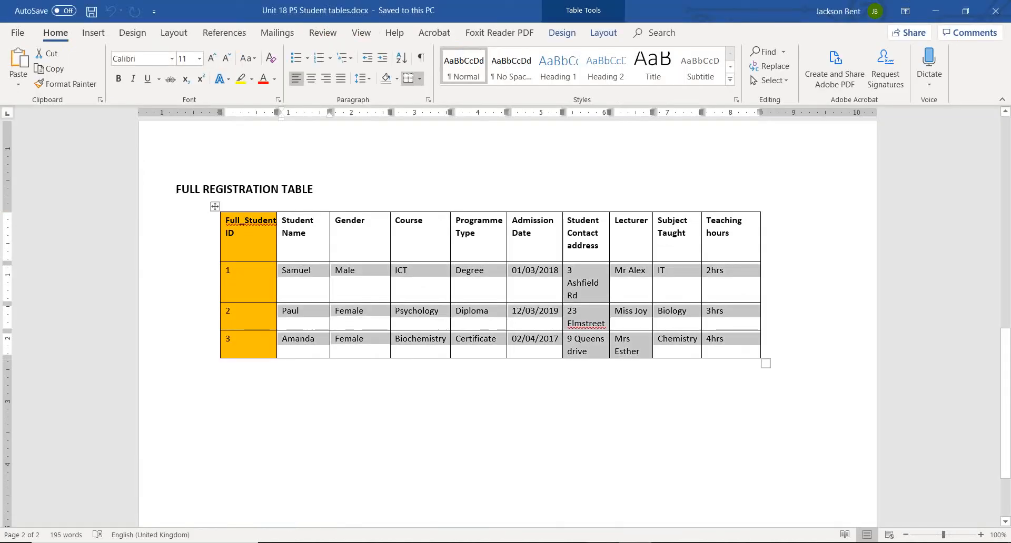
key(alt+Tab)
scroll(466, 445, up, 6)
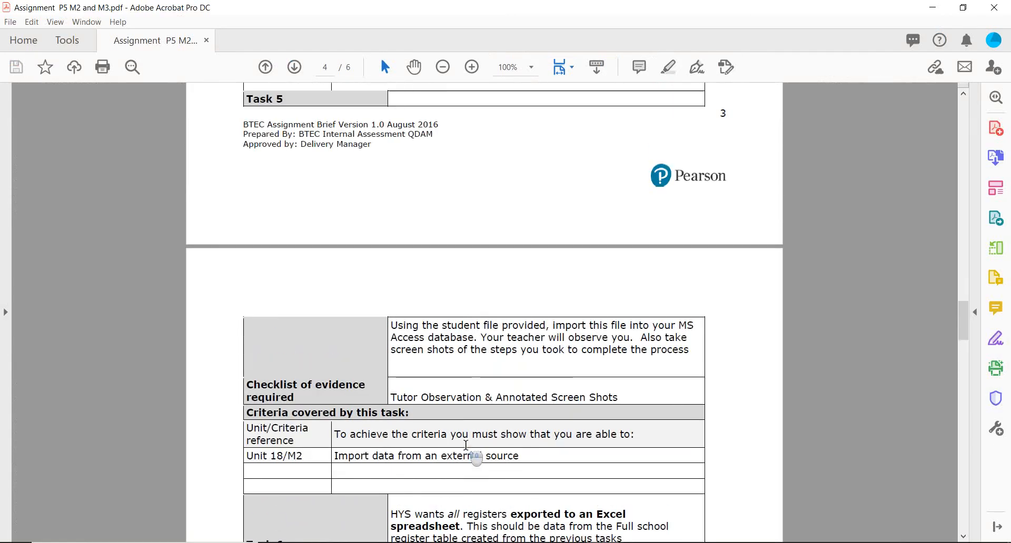
scroll(465, 445, down, 3)
scroll(465, 445, up, 10)
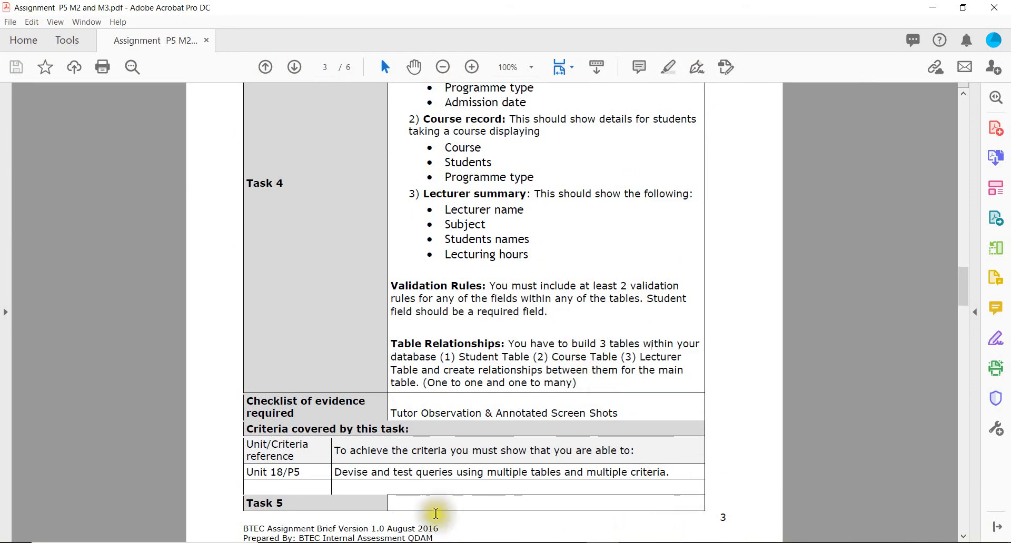
Step: Return to the Student-Reg database in Access and view the Programme Type choices for the first record
key(alt+Tab)
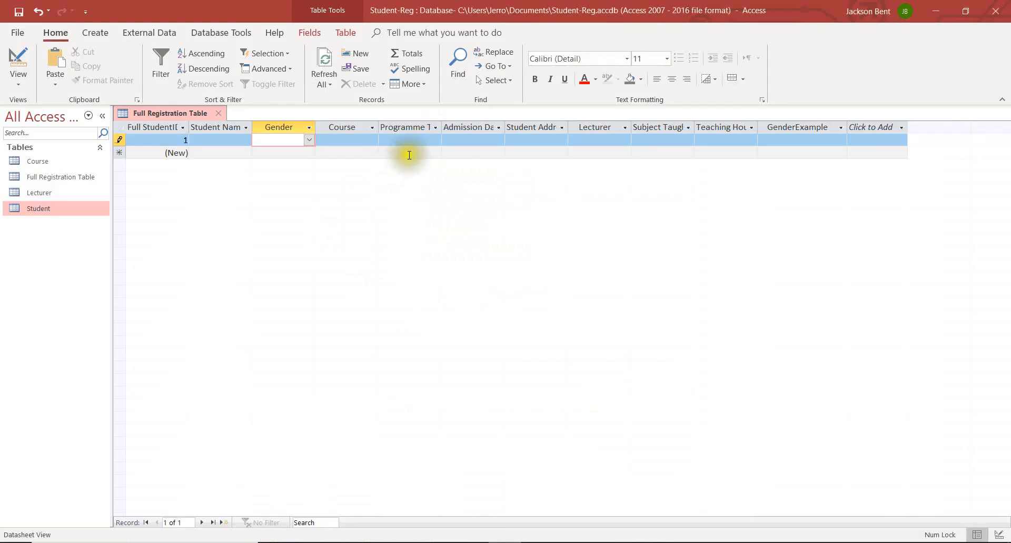
click(433, 139)
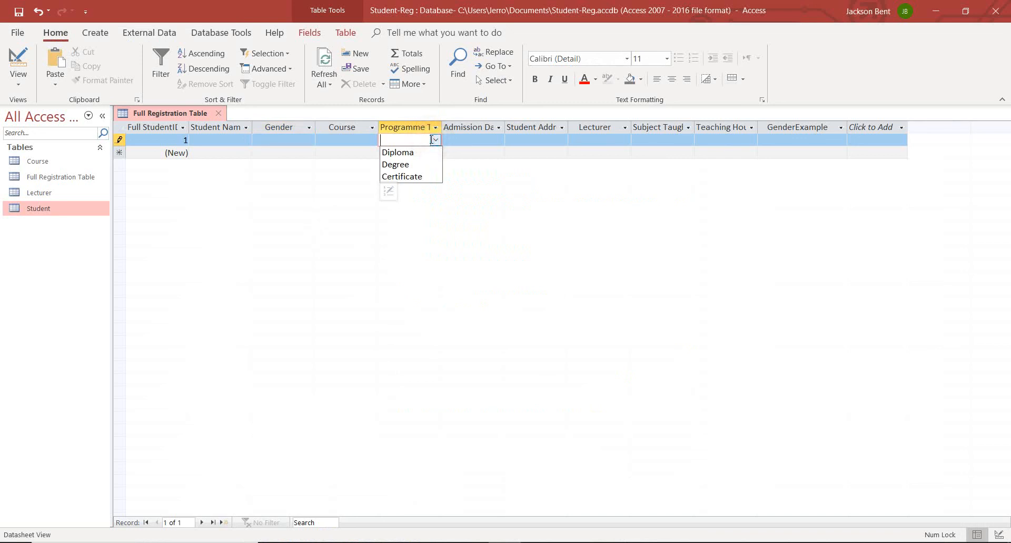
click(349, 138)
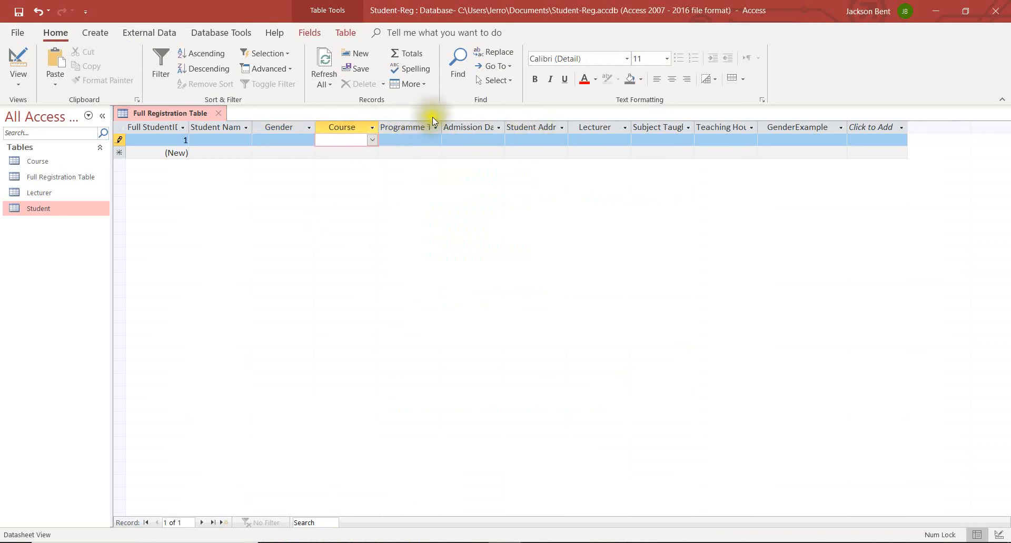
Step: In Design View, delete the GenderExample field from the Full Registration Table and save the table
right_click(185, 109)
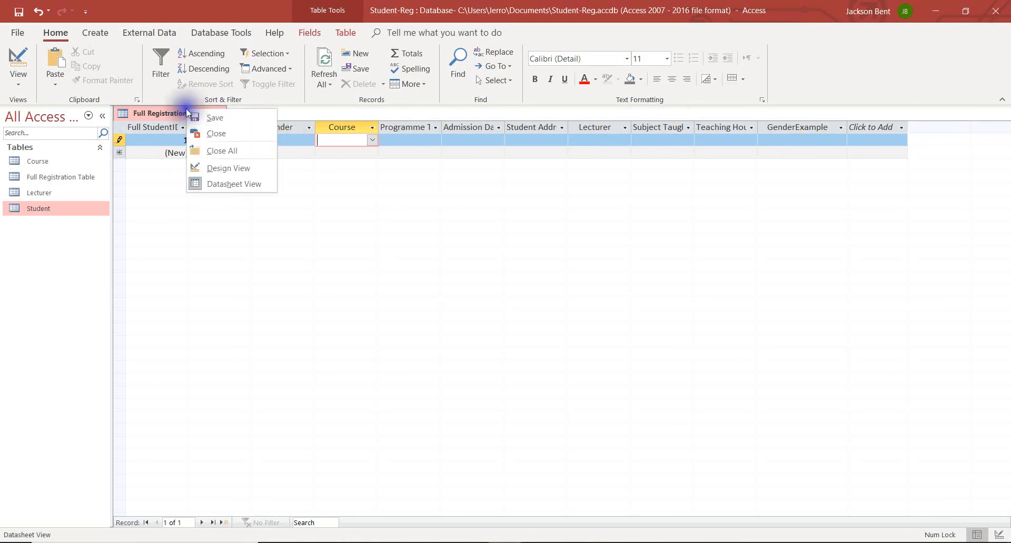
click(239, 168)
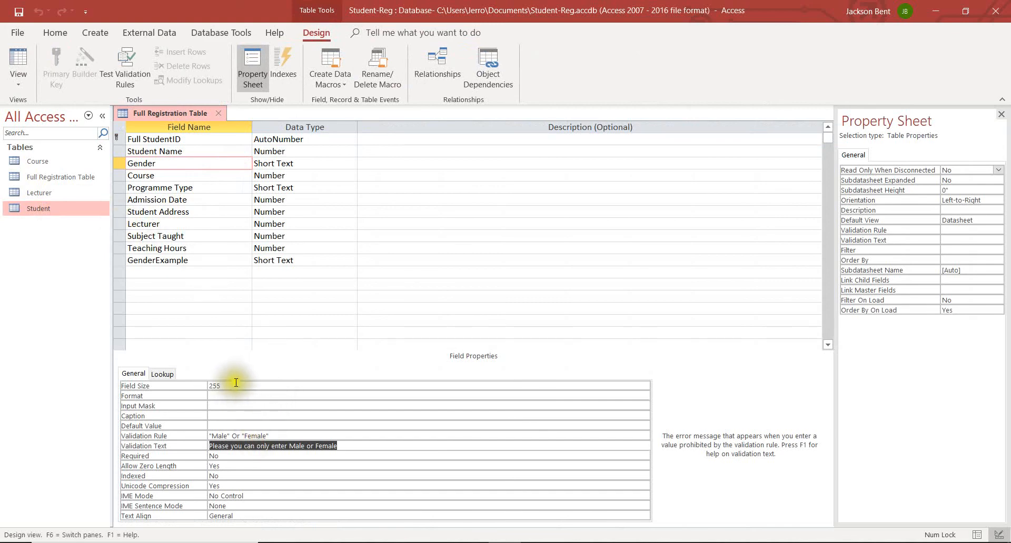
click(120, 260)
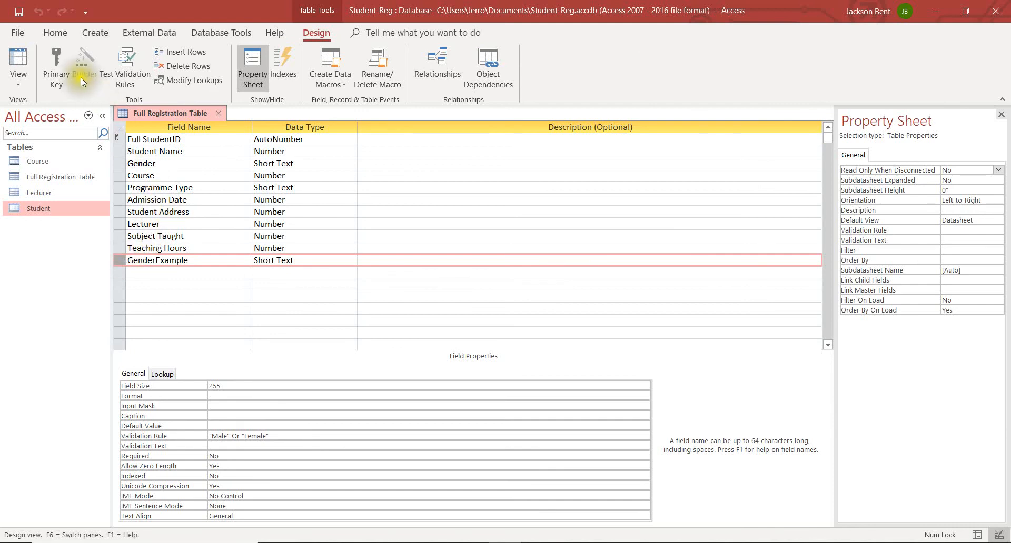
click(160, 67)
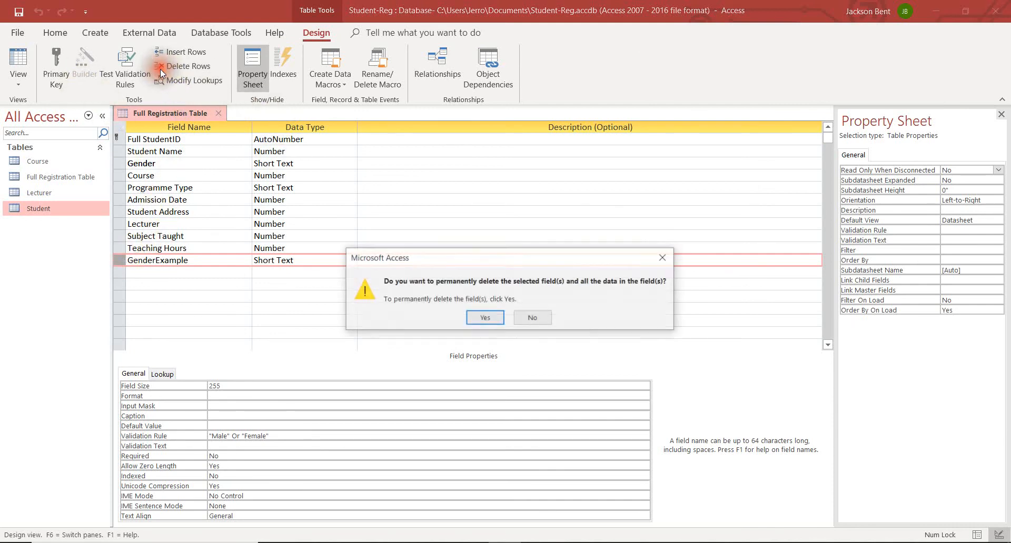
click(485, 318)
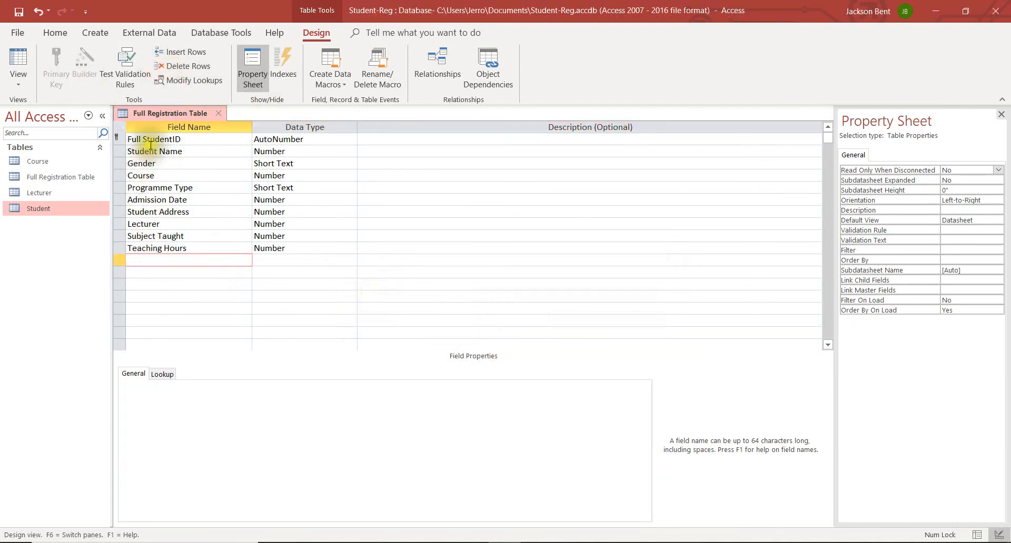
right_click(182, 114)
click(210, 120)
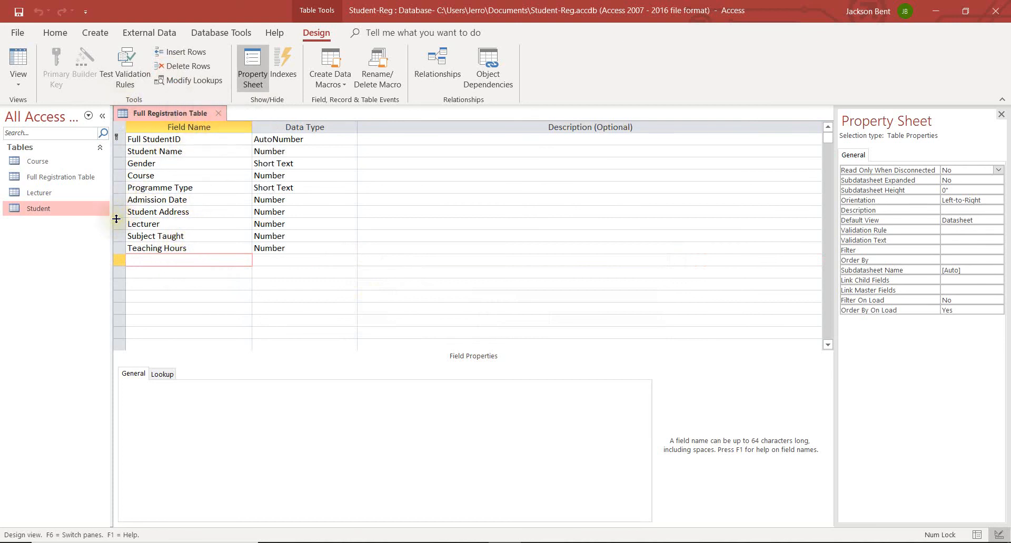
Step: Open the database's relationships diagram
click(41, 165)
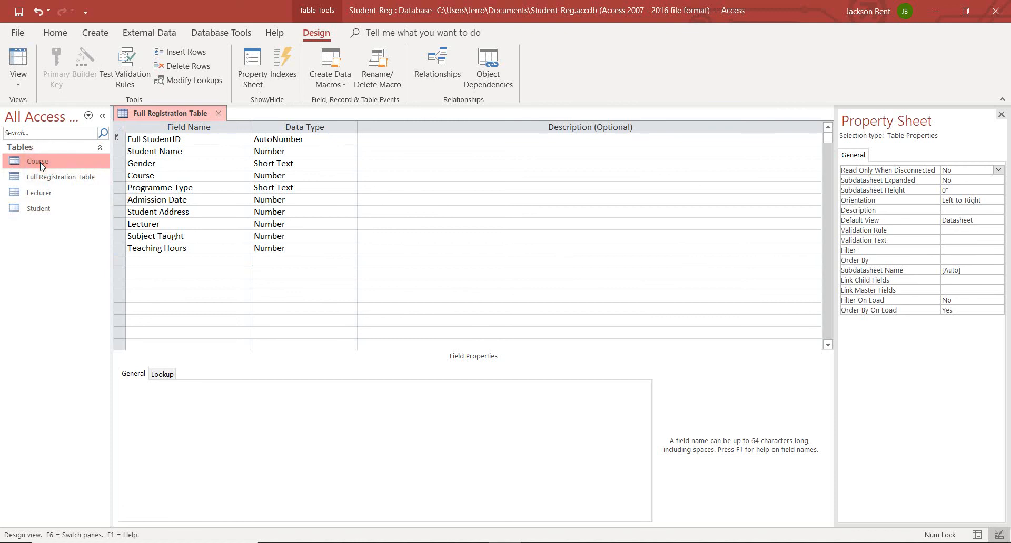
click(201, 33)
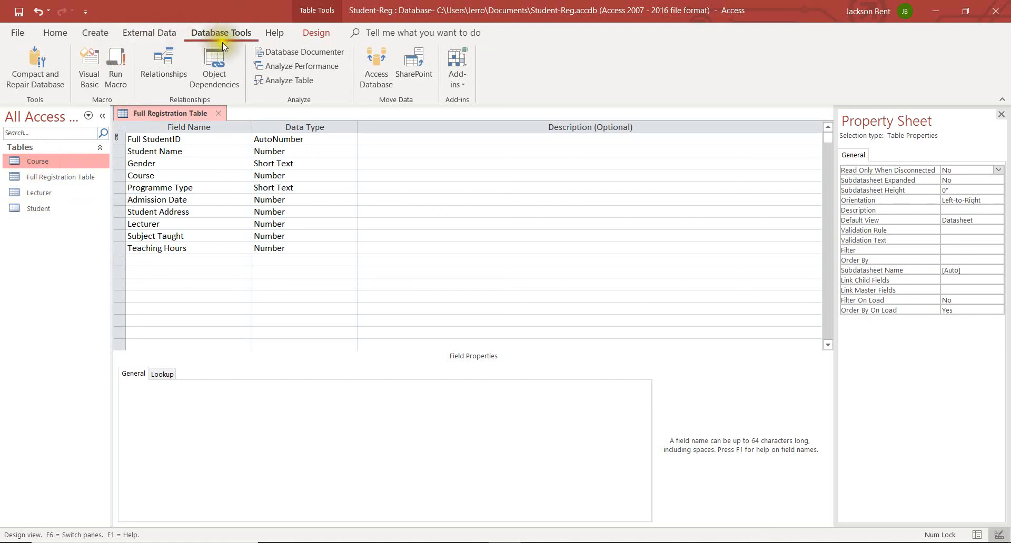
click(158, 55)
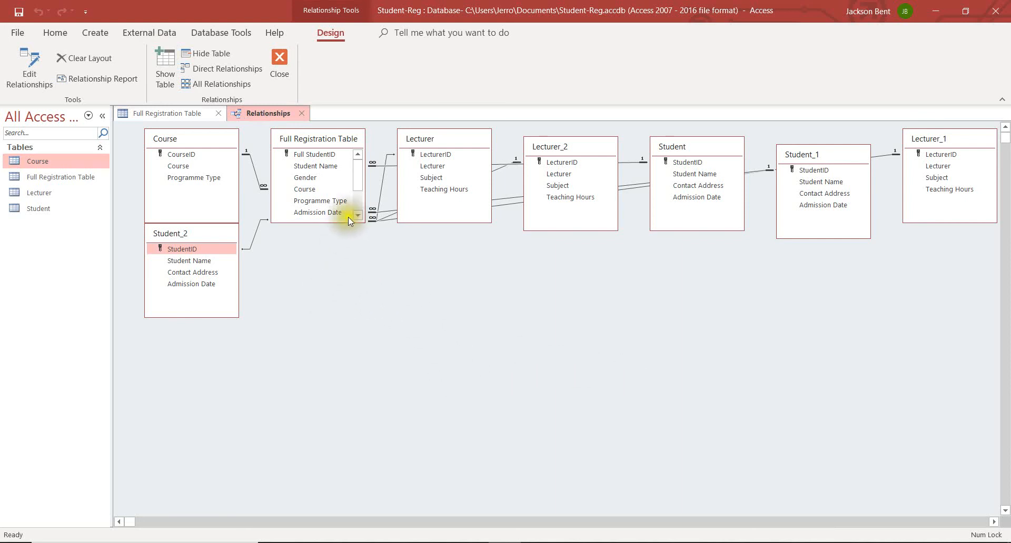
Step: Spread out the diagram, moving Student_2 below Course, Full Registration Table toward the centre, and Lecturer and Lecturer_2 below and right of it
drag(222, 236, 207, 299)
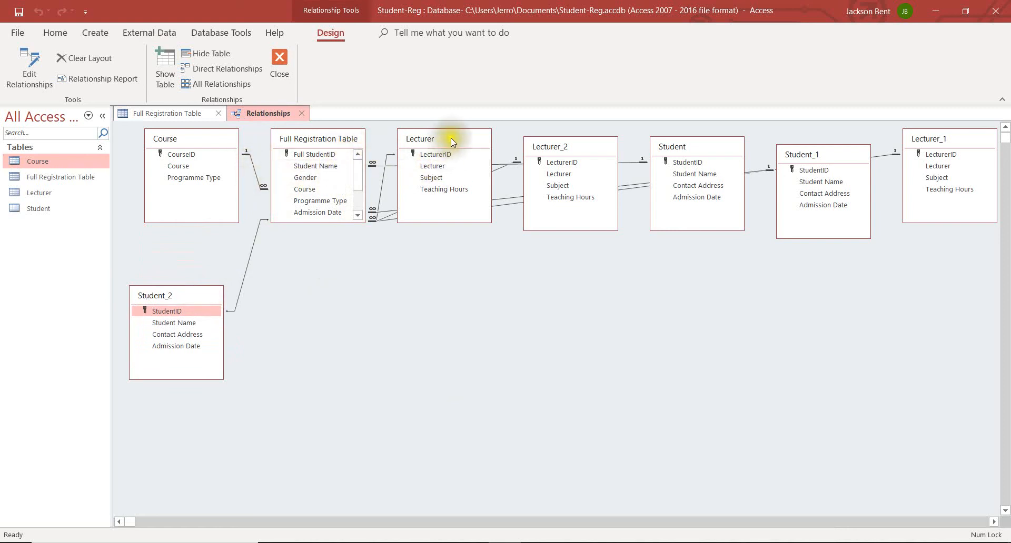
drag(450, 141, 441, 340)
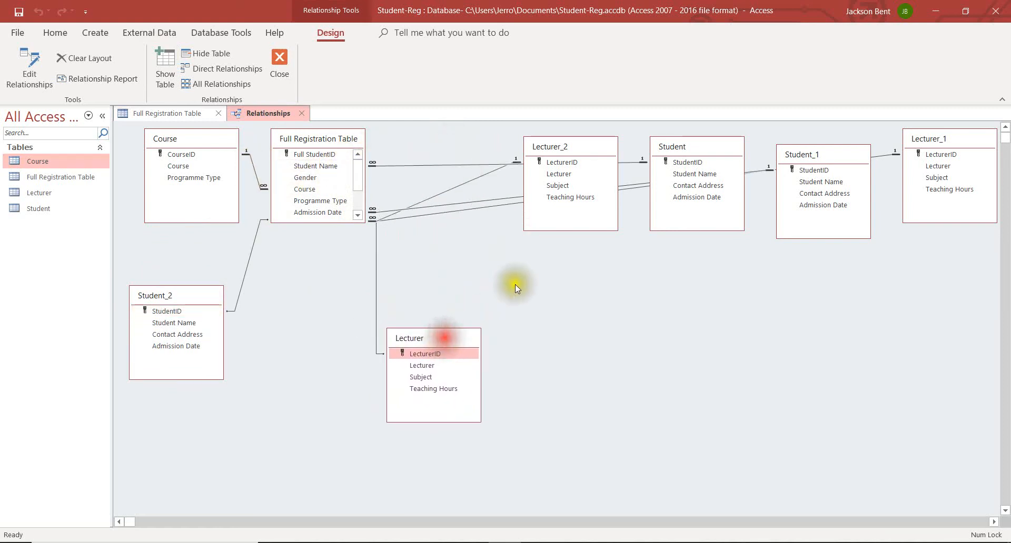
drag(333, 138, 381, 203)
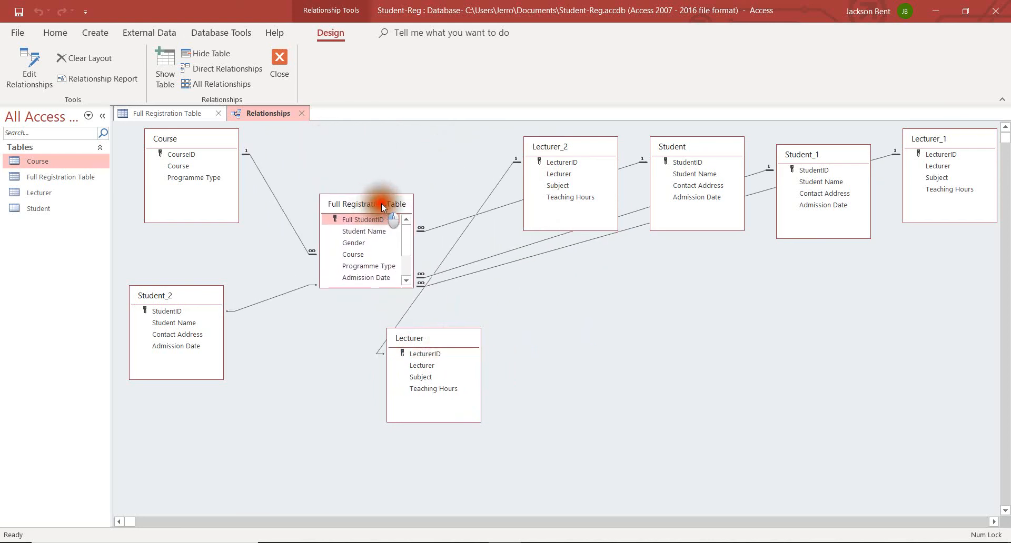
drag(450, 339, 581, 380)
drag(567, 147, 483, 440)
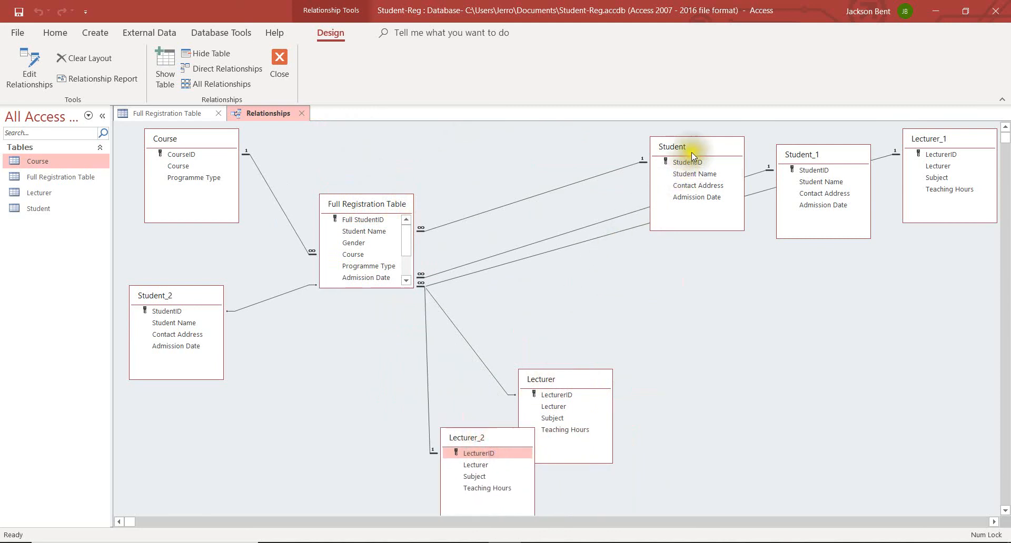
Step: Bring Student, Student_1 and Lecturer_1 closer to Full Registration Table, and adjust the positions of Student_2 and Lecturer_2
drag(692, 155, 511, 156)
drag(826, 163, 789, 193)
drag(968, 139, 581, 270)
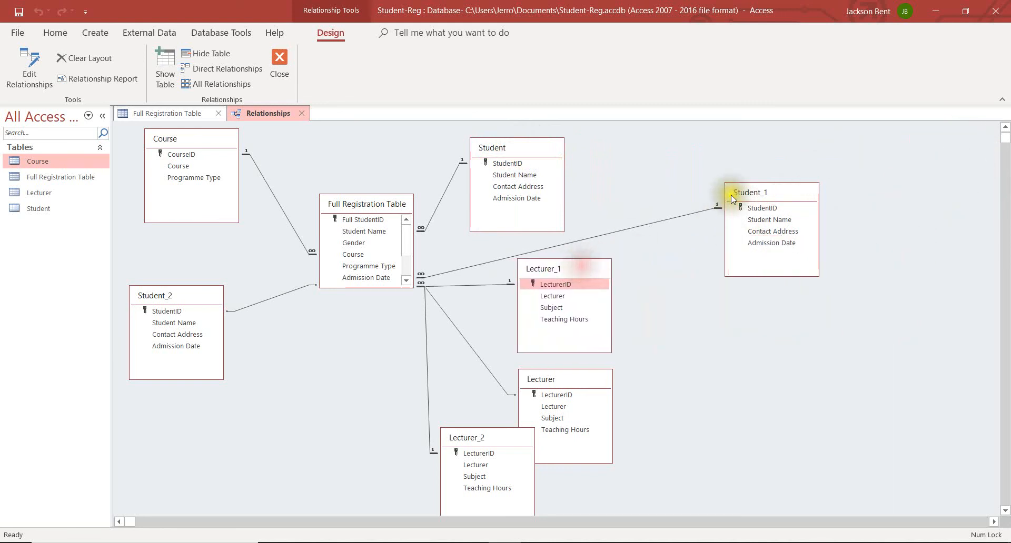
drag(744, 197, 703, 182)
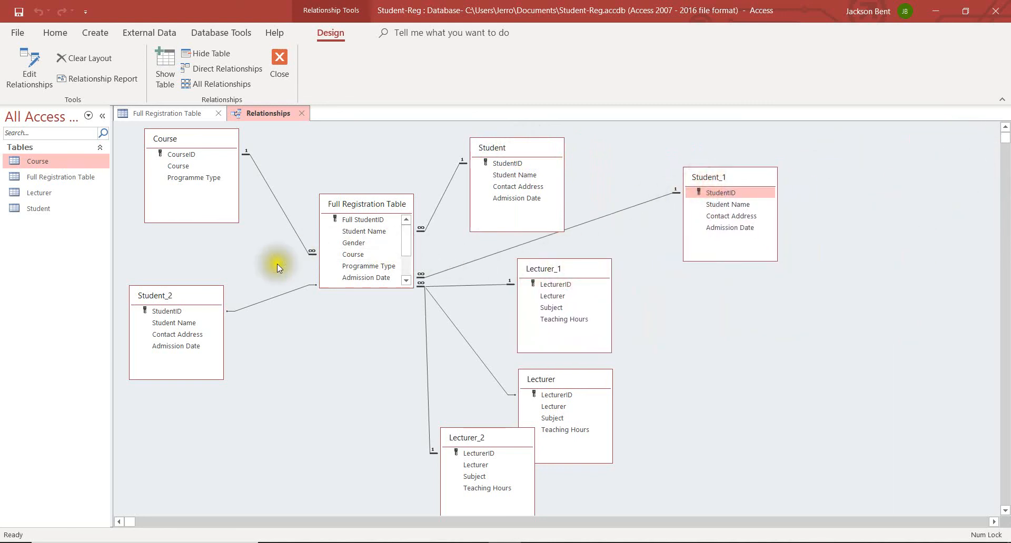
drag(181, 310, 182, 358)
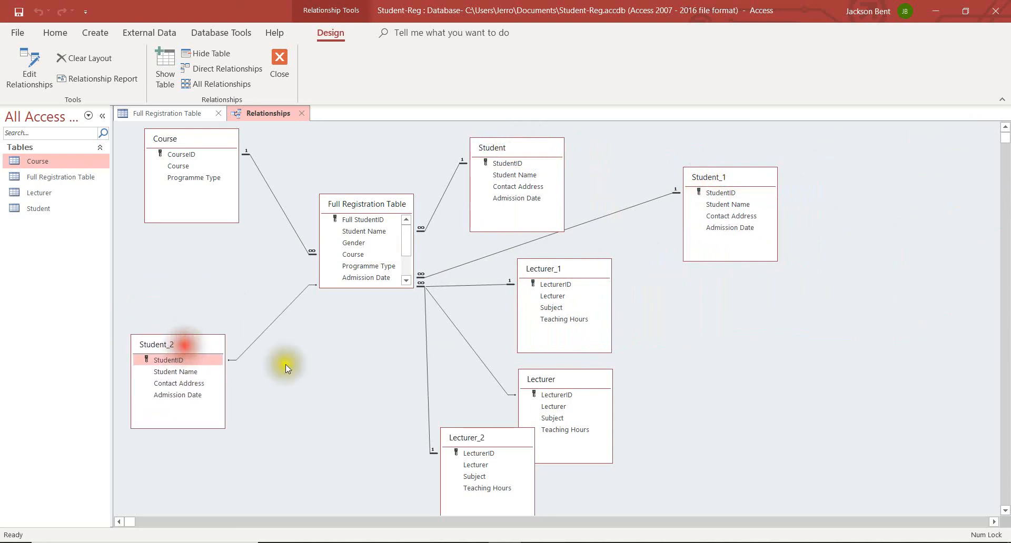
drag(500, 440, 540, 425)
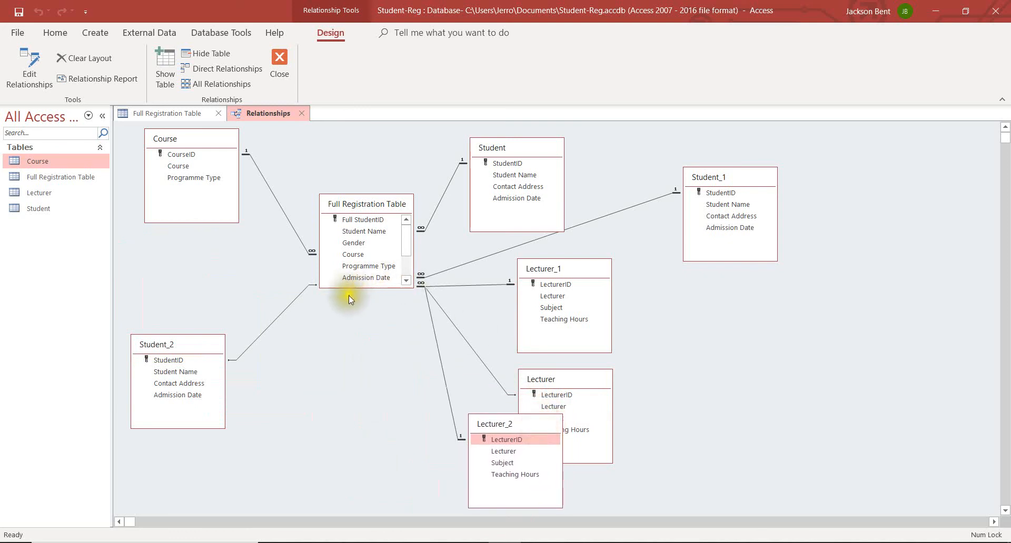
Step: Enlarge the Full Registration Table box to show all its fields, and stack Student_2 and Lecturer_2 beneath Course
drag(350, 288, 357, 368)
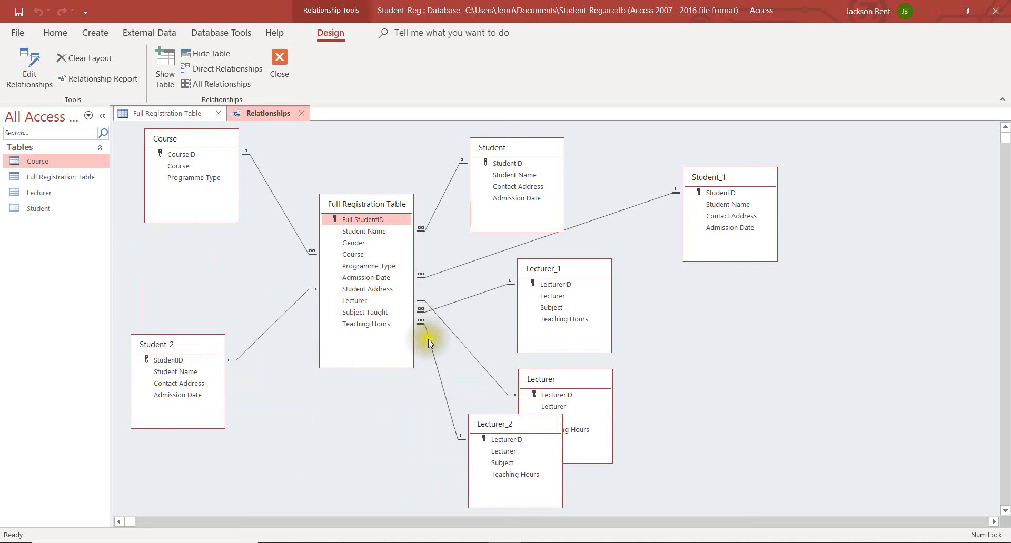
drag(505, 427, 216, 440)
drag(185, 343, 197, 278)
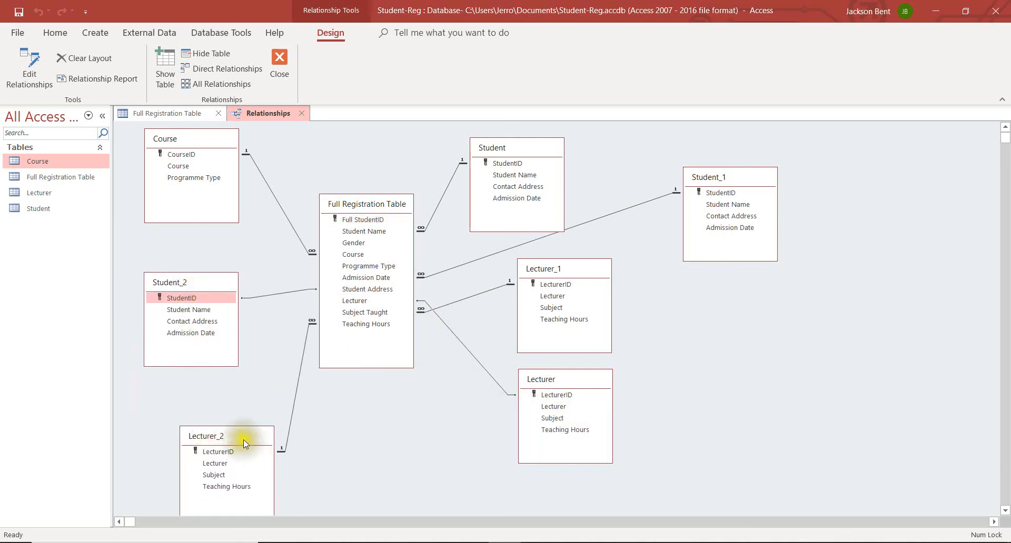
drag(243, 440, 195, 407)
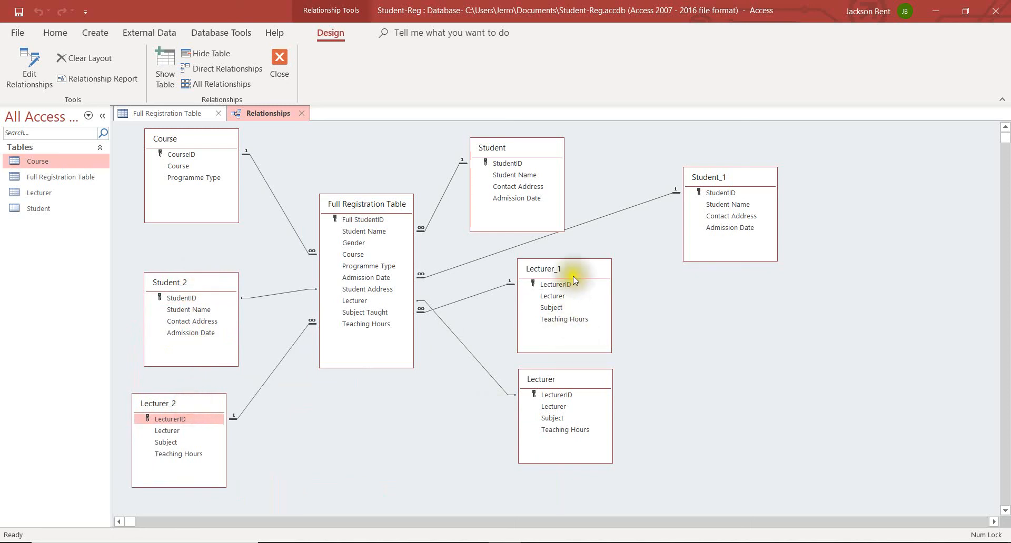
Step: Stack the Lecturer box directly above Lecturer_1, to the lower right of Full Registration Table
drag(573, 276, 472, 414)
drag(575, 374, 542, 279)
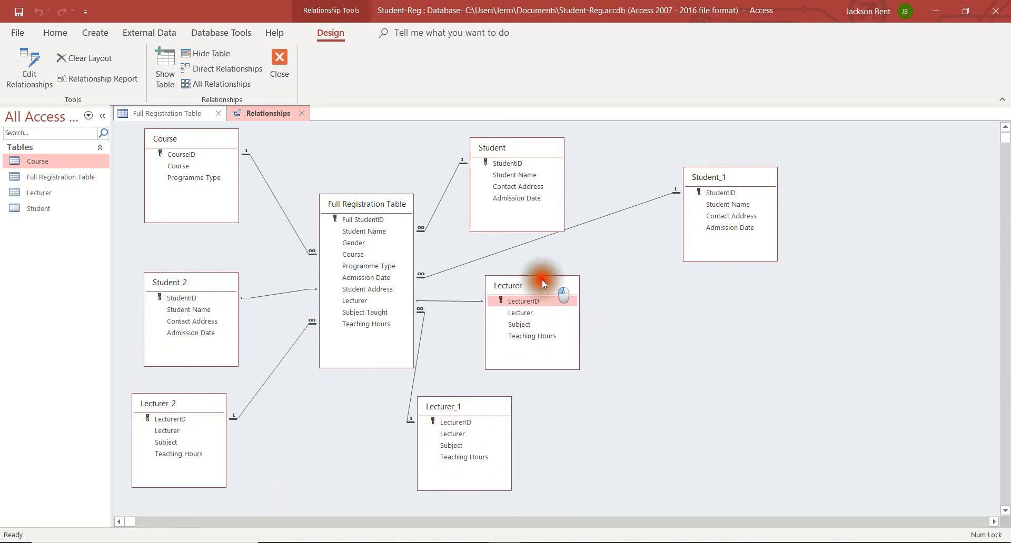
drag(474, 407, 542, 426)
drag(560, 282, 561, 320)
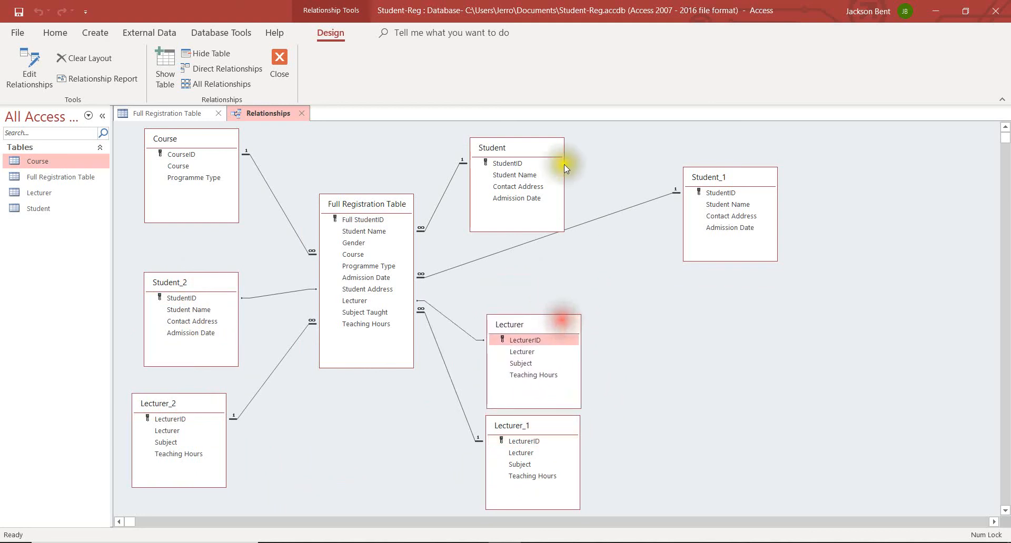
Step: Place Student and Student_1 in one column above the Lecturer box
drag(550, 144, 583, 133)
click(732, 181)
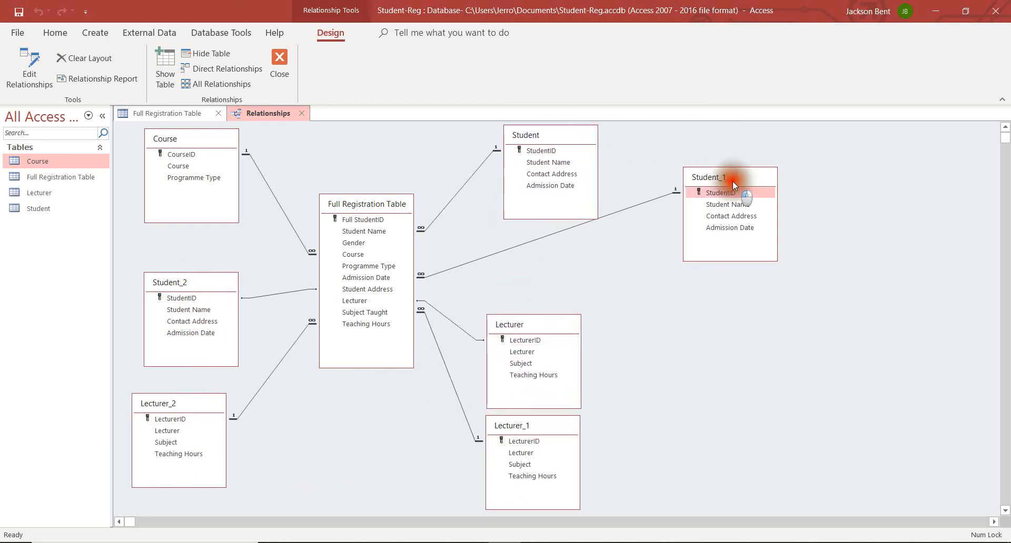
drag(732, 181, 542, 232)
drag(566, 131, 556, 128)
mouse_move(549, 229)
mouse_down()
mouse_move(552, 220)
mouse_move(553, 234)
mouse_up()
Step: Shorten the Lecturer box and align Lecturer, Lecturer_1, Lecturer_2 and Student_2 with their columns
drag(550, 407, 559, 393)
drag(555, 327, 561, 330)
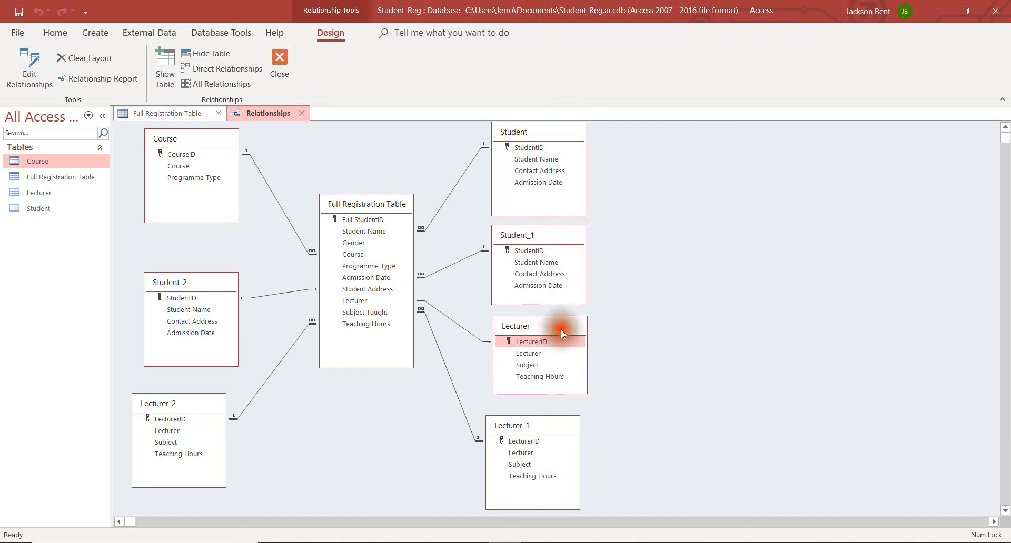
mouse_move(533, 422)
mouse_down()
mouse_move(551, 421)
mouse_move(539, 413)
mouse_up()
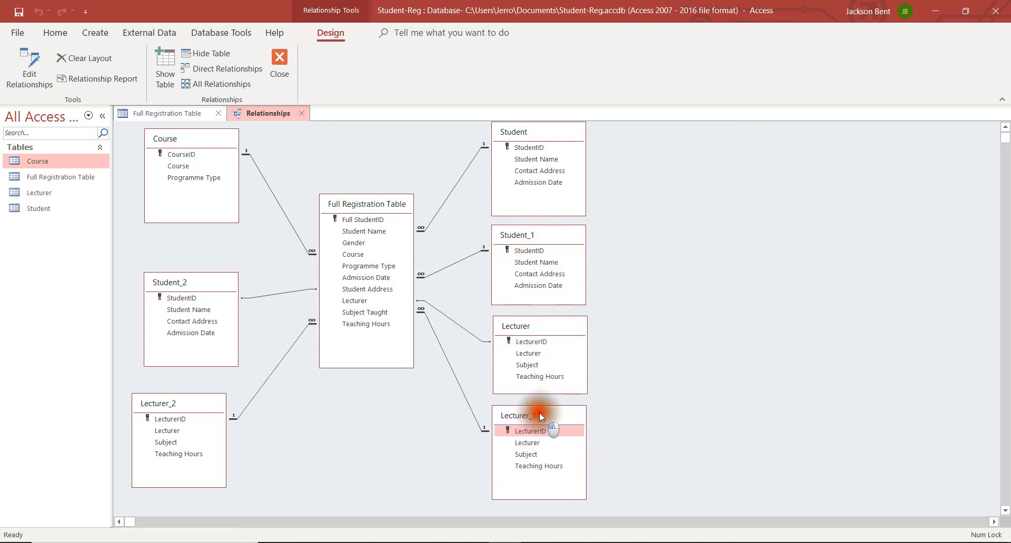
drag(204, 403, 212, 399)
drag(217, 281, 214, 277)
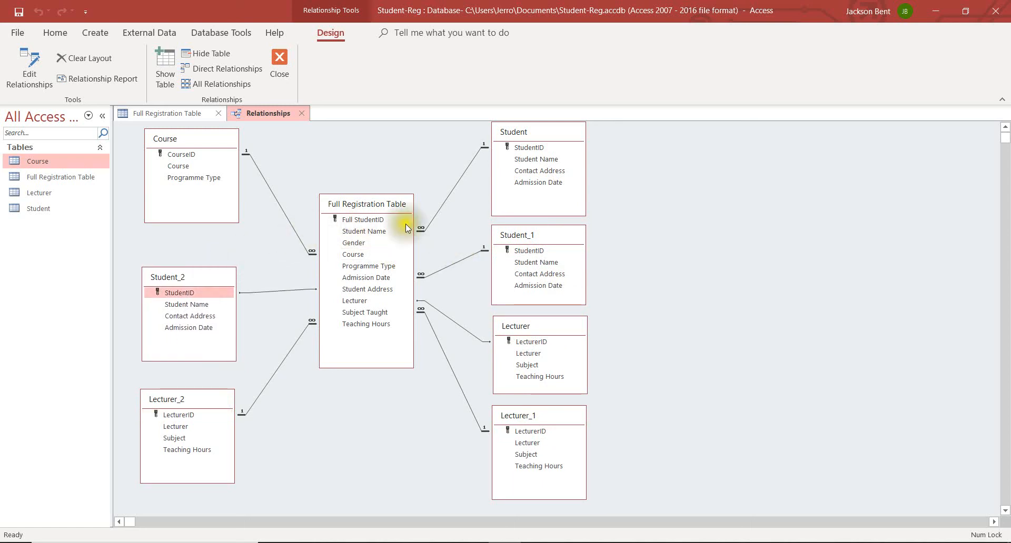
Step: Try to enable Cascade Update Related Fields on the relationship between Student and Full Registration Table
double_click(444, 201)
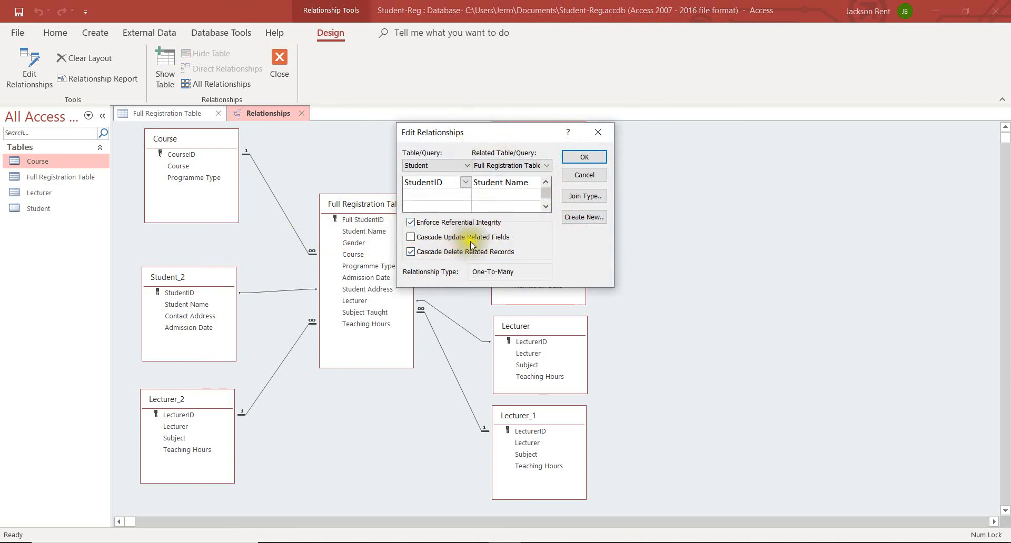
click(413, 239)
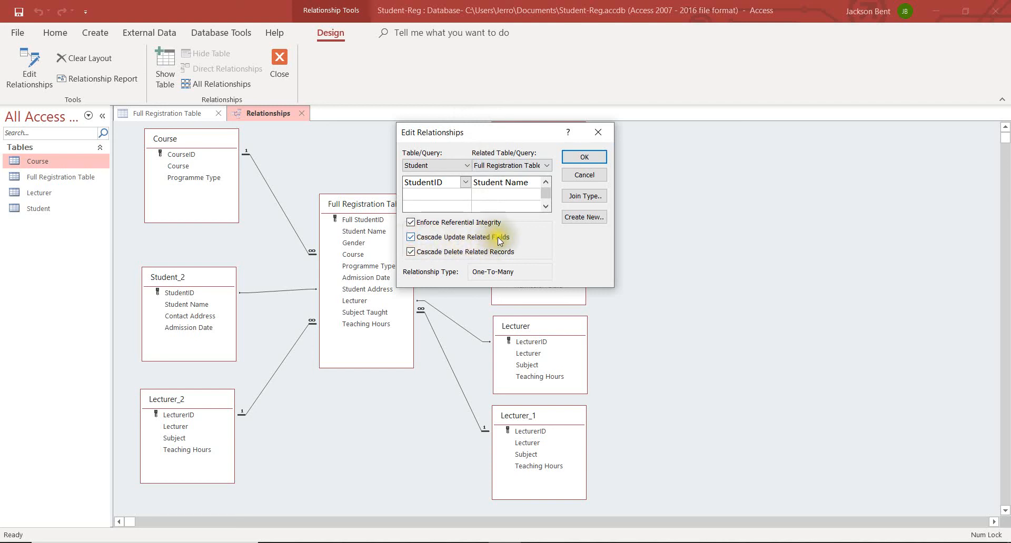
click(585, 157)
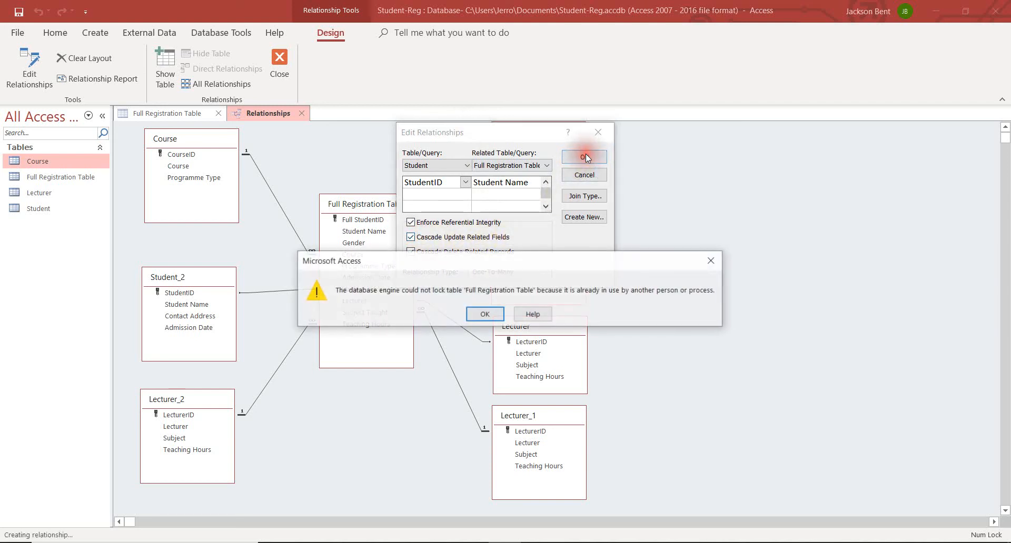
click(485, 314)
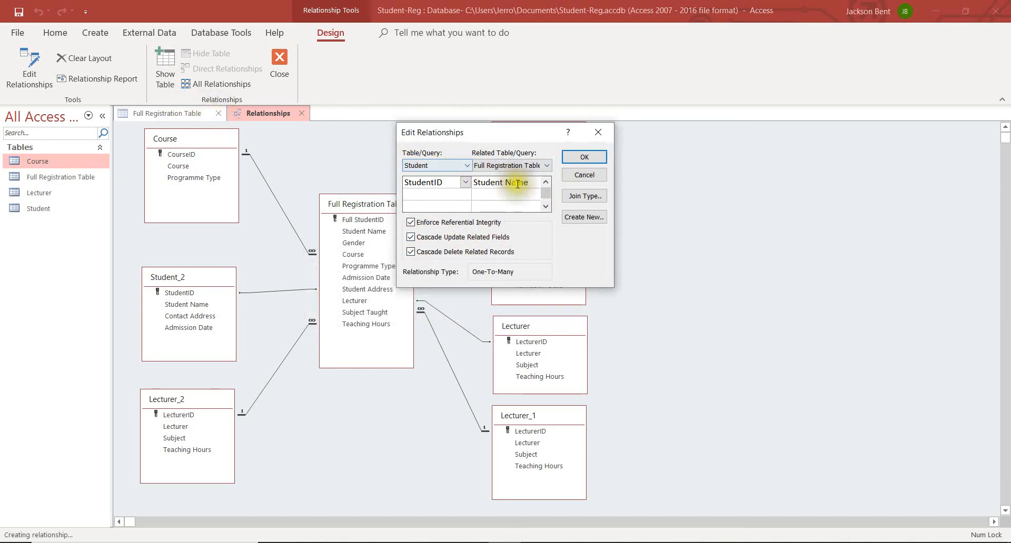
click(584, 176)
Step: Close the open Full Registration Table and review the settings of its relationships with Student and Lecturer
click(217, 114)
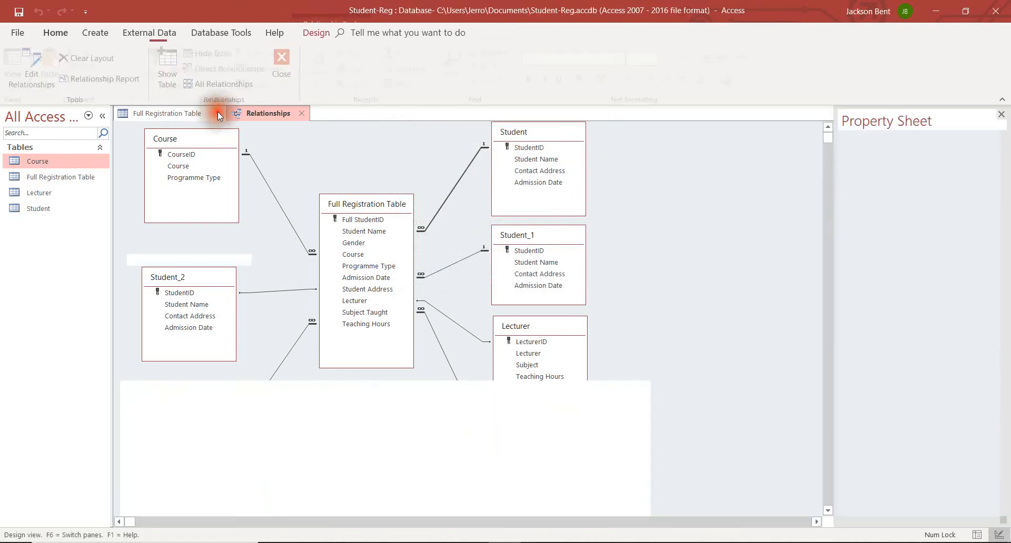
double_click(451, 191)
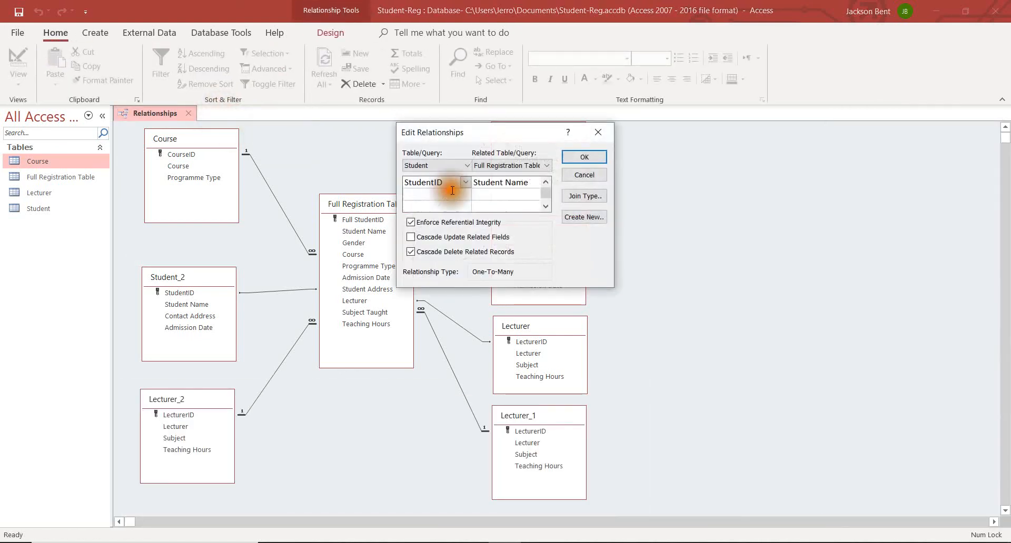
click(584, 157)
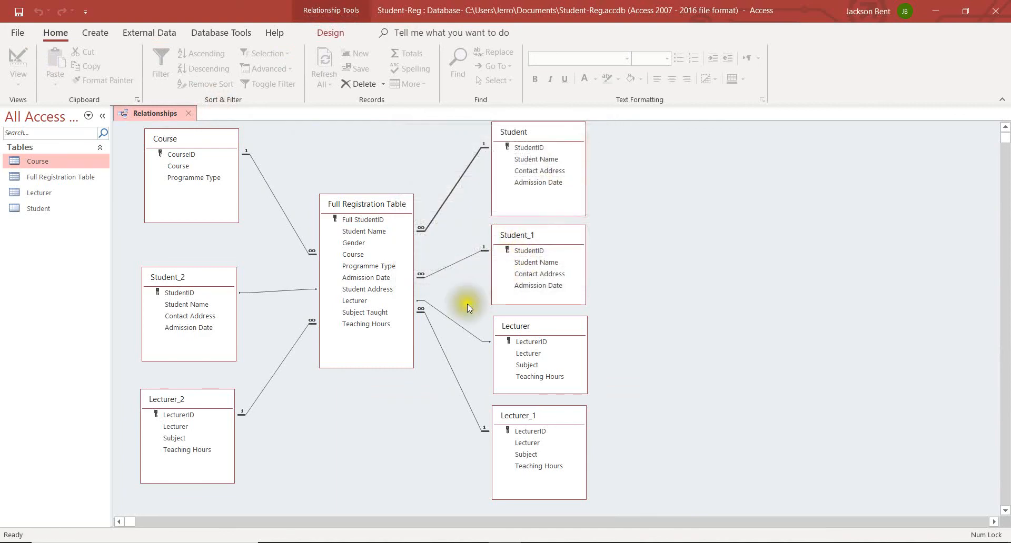
double_click(469, 334)
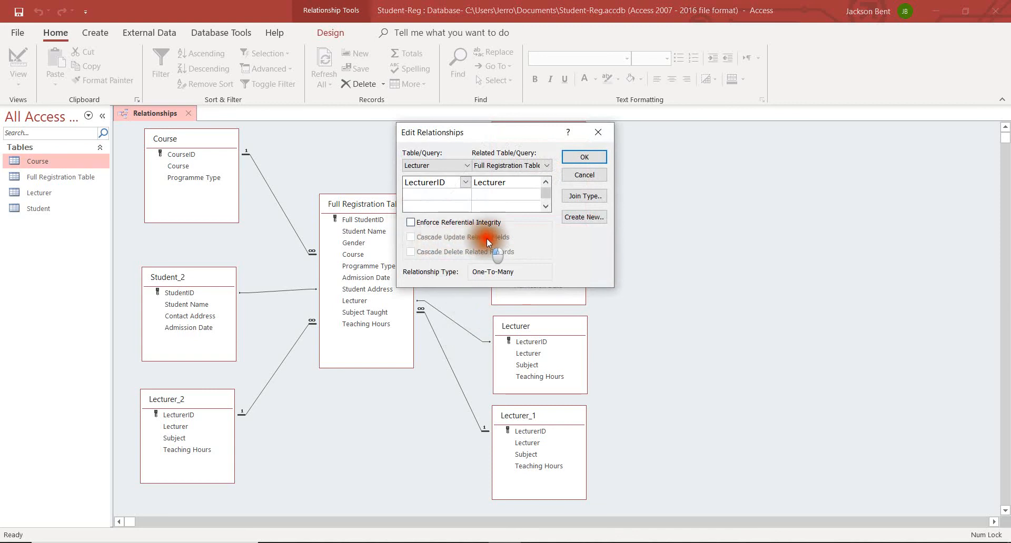
click(596, 151)
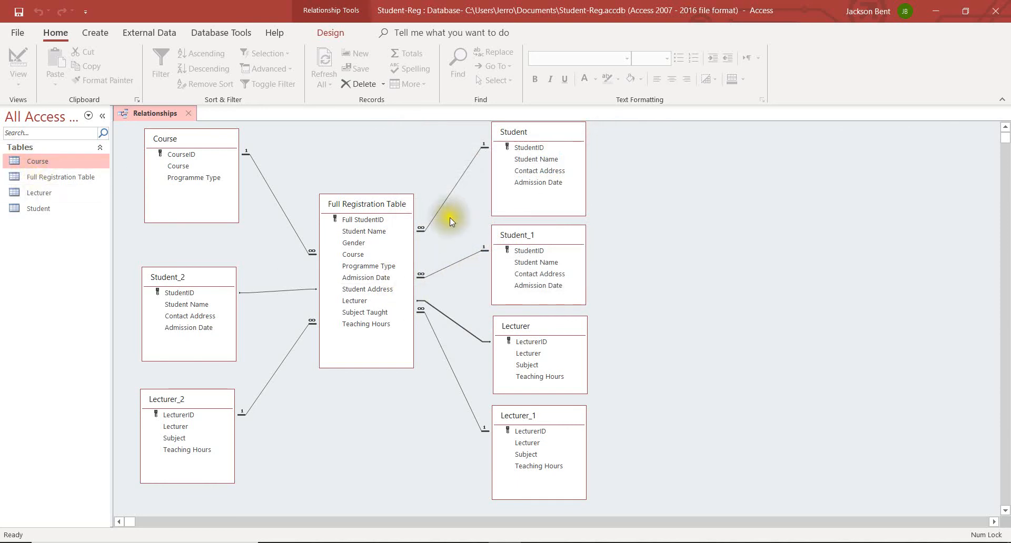
click(623, 262)
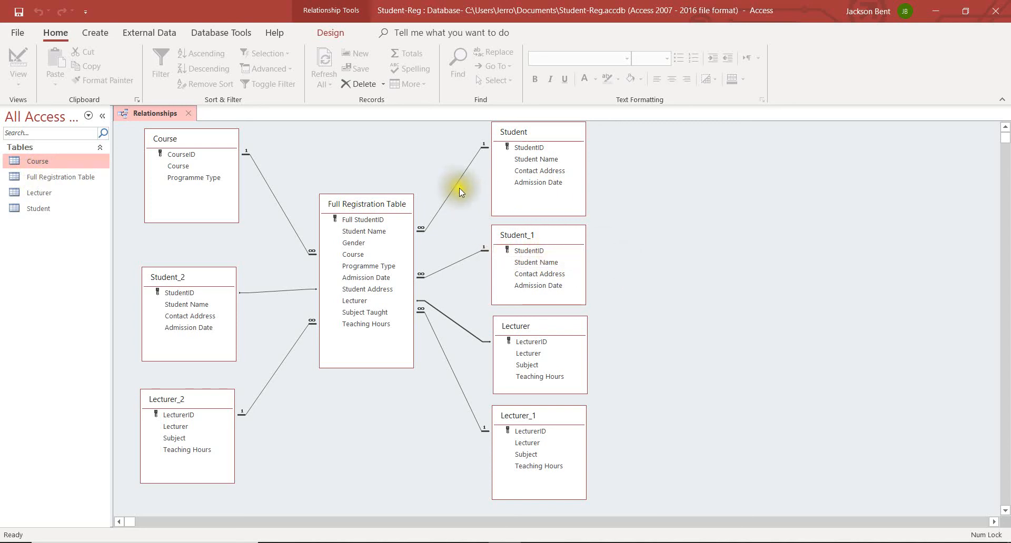
Step: Open Full Registration Table and, in its first record, choose the first listed student name and set Gender to Male
double_click(31, 178)
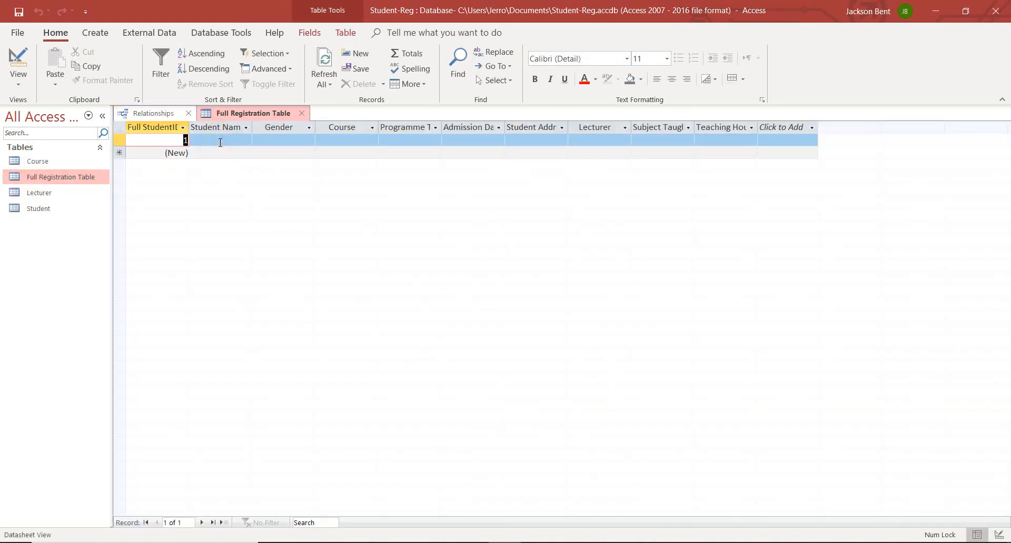
click(239, 141)
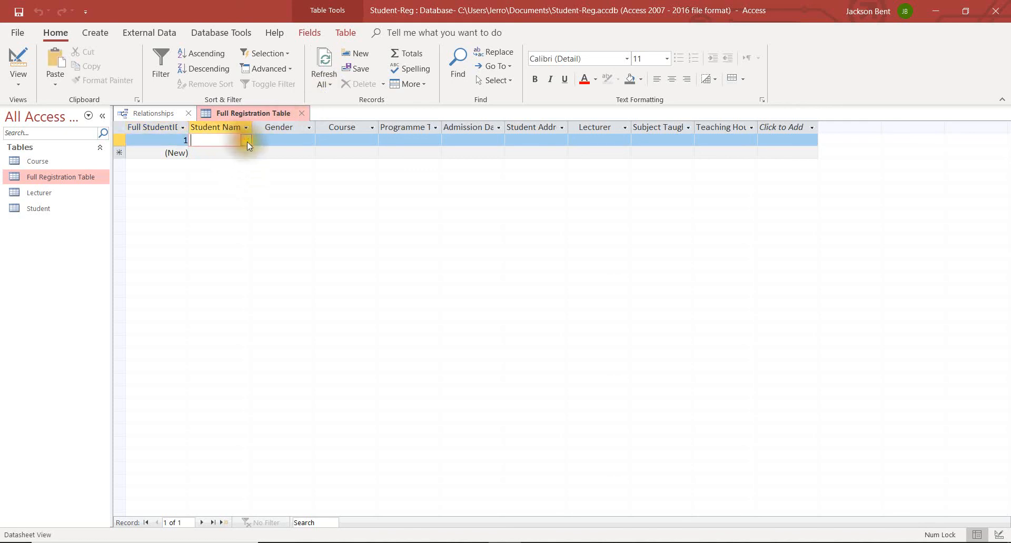
click(246, 140)
click(241, 151)
click(300, 141)
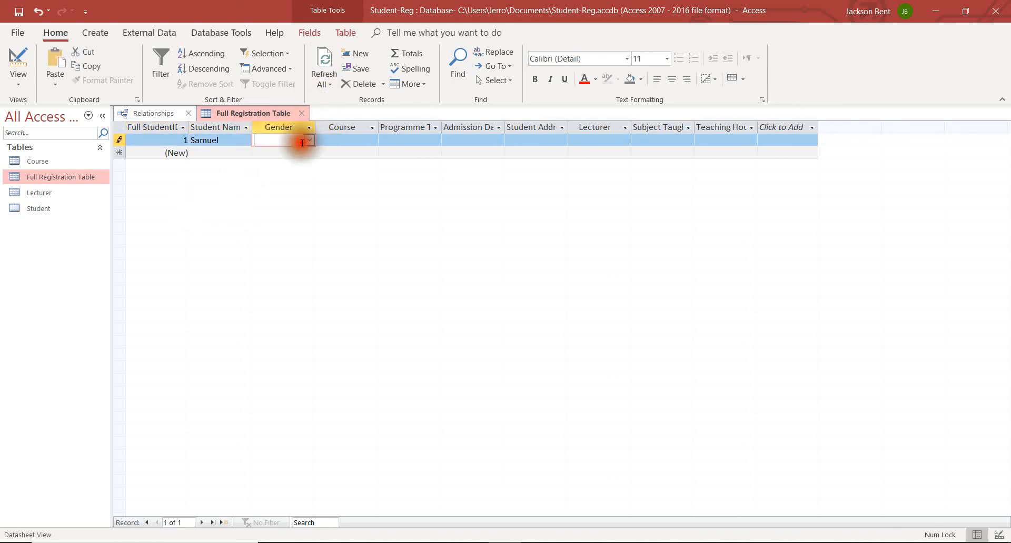
click(308, 140)
click(300, 152)
Step: Set the first record's Course to ICT and its Programme Type to Diploma
click(334, 140)
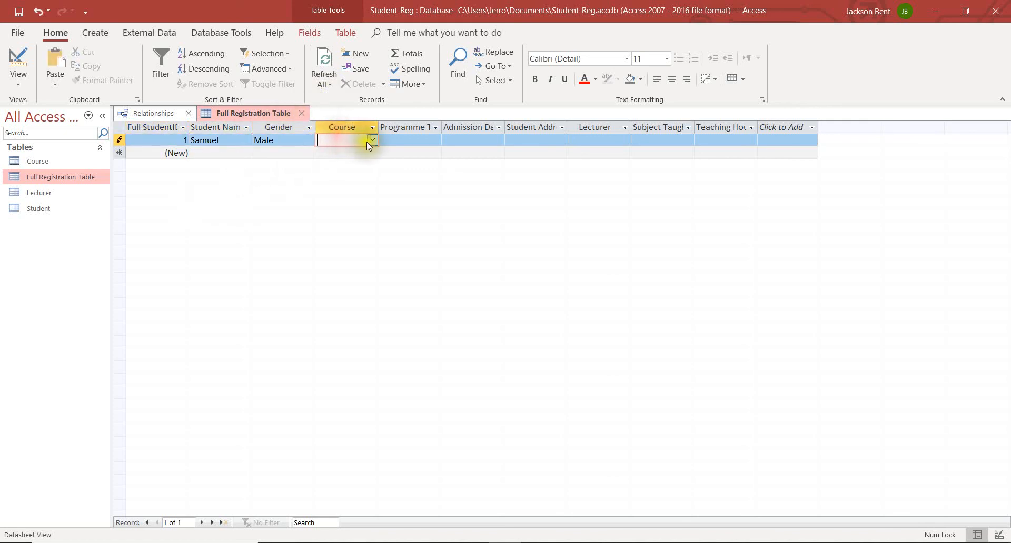
click(372, 140)
click(366, 157)
click(411, 145)
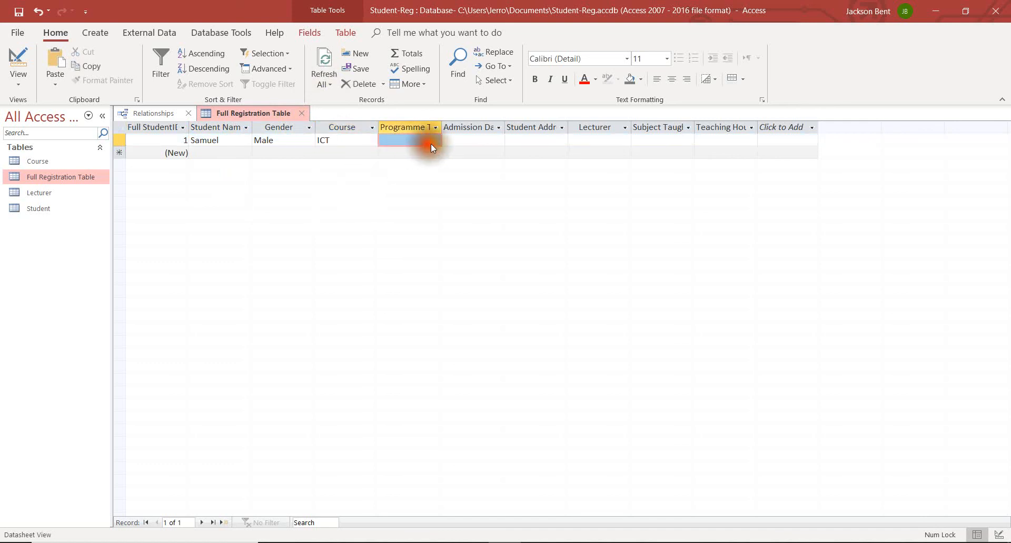
click(435, 140)
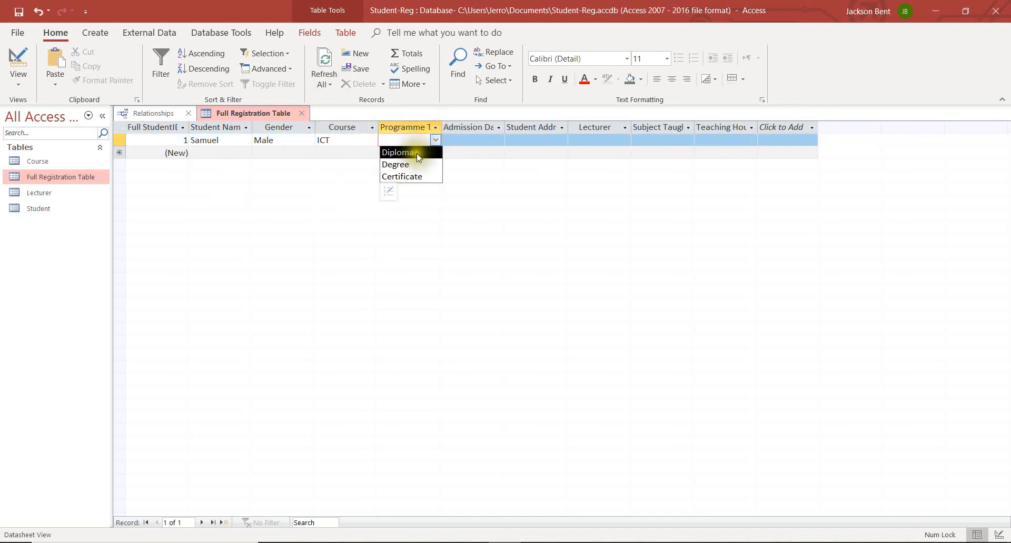
click(416, 154)
click(435, 128)
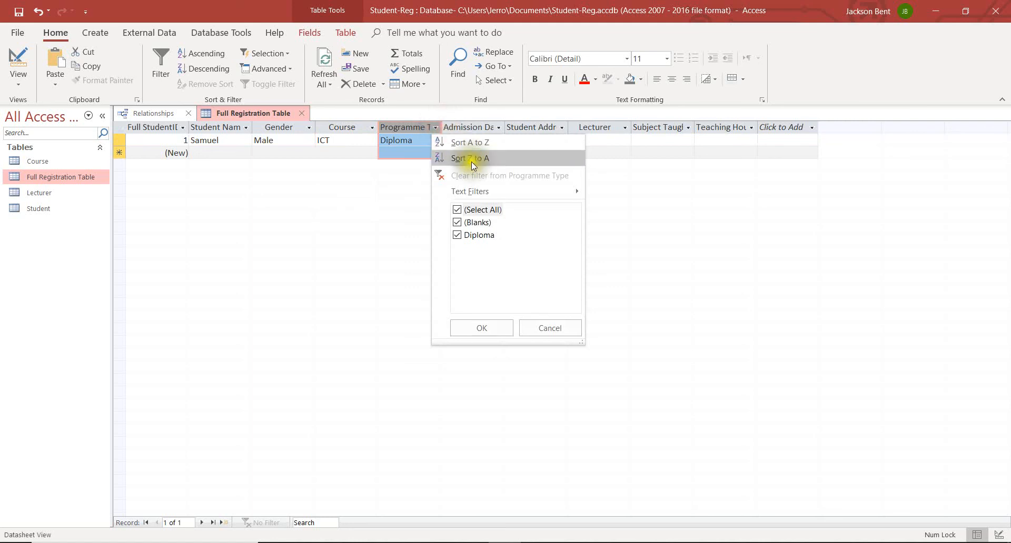
click(632, 200)
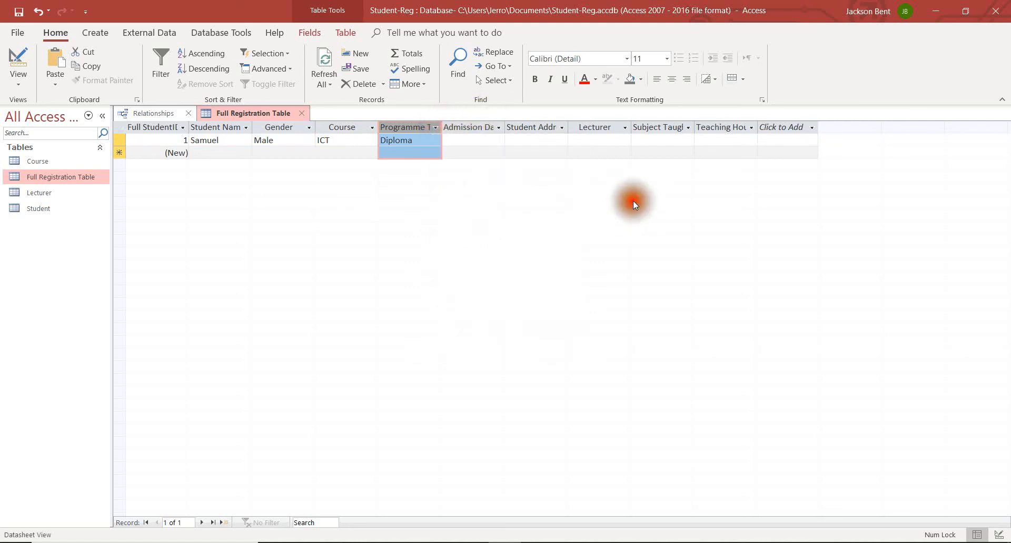
Step: Set the first record's Admission Date to 2/12/2020
click(493, 141)
click(498, 140)
click(495, 169)
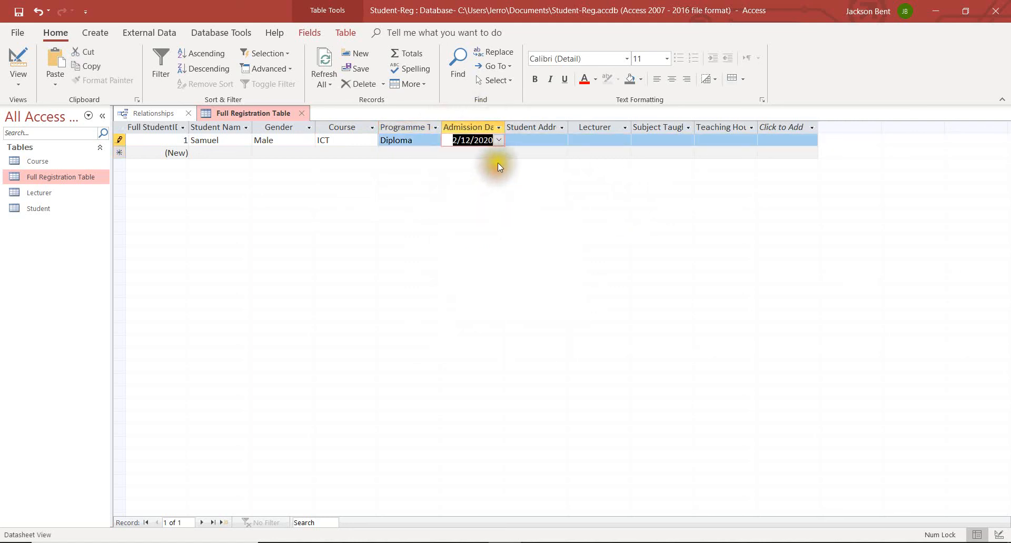
Step: Choose the first listed address as the first record's Student Address and widen that column
click(526, 139)
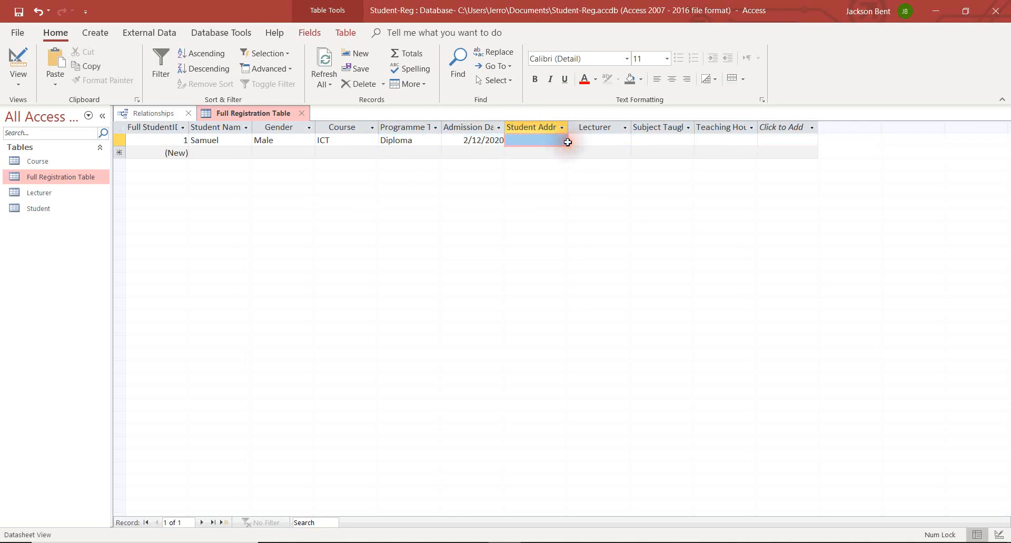
click(561, 141)
click(545, 153)
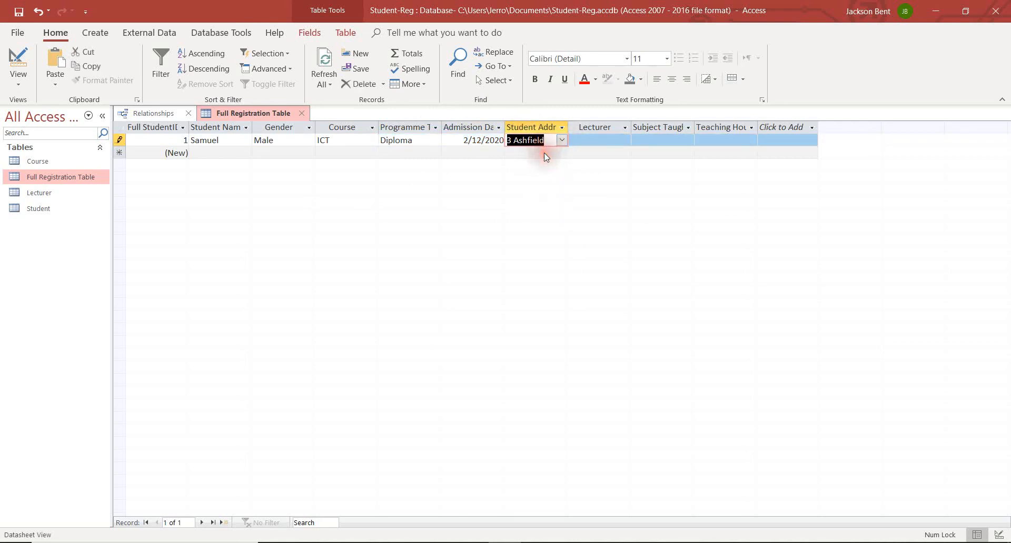
drag(579, 127, 619, 127)
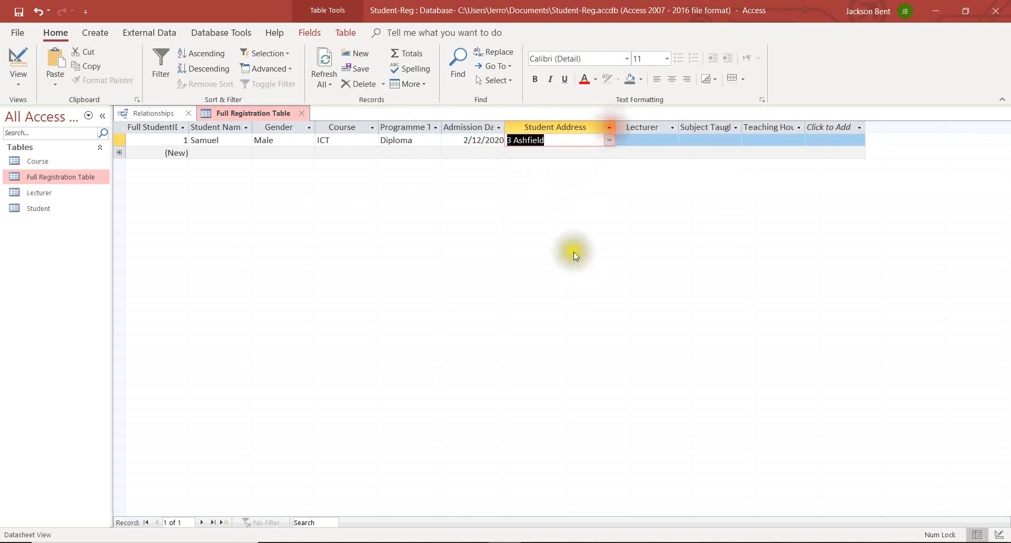
Step: Switch to the Word document Unit 18 P5 Student tables, check the contact addresses in its Student Registration Table, and return to the Access database
click(617, 542)
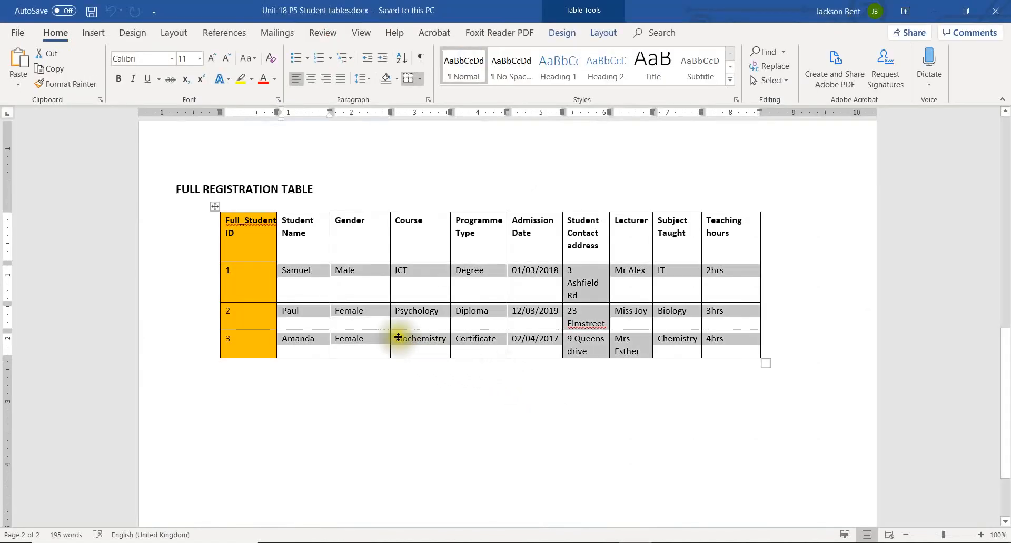
click(339, 266)
scroll(405, 274, up, 7)
scroll(401, 263, up, 4)
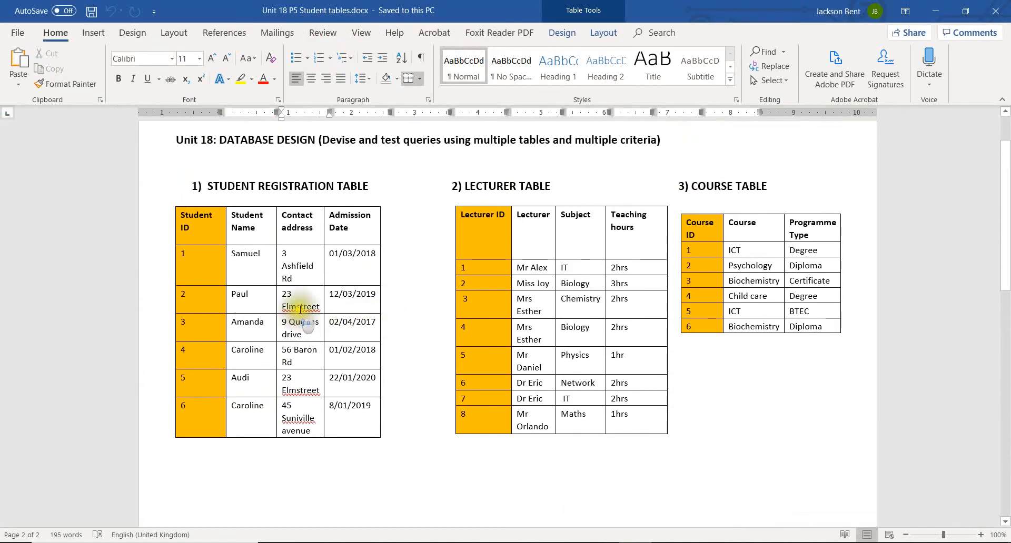
click(300, 266)
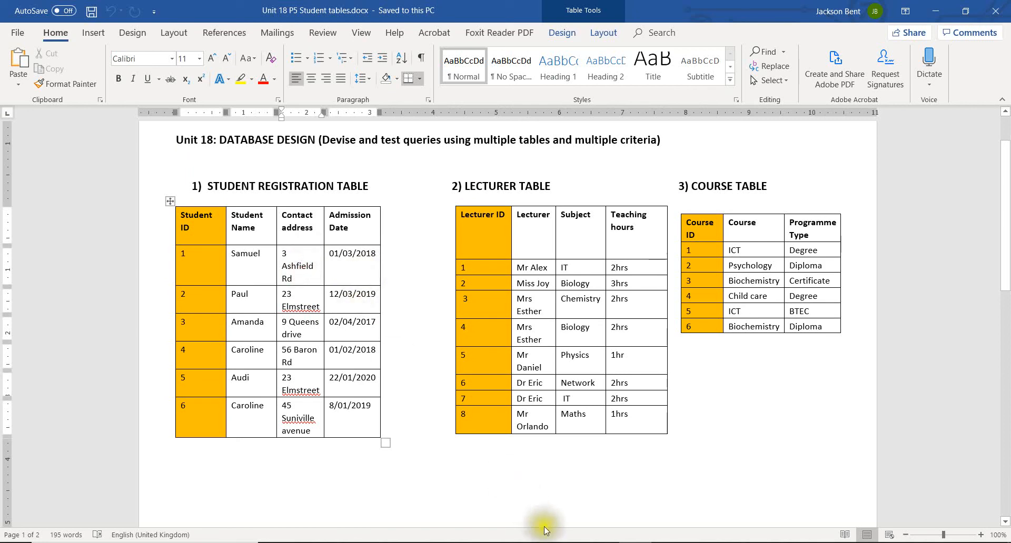
click(549, 542)
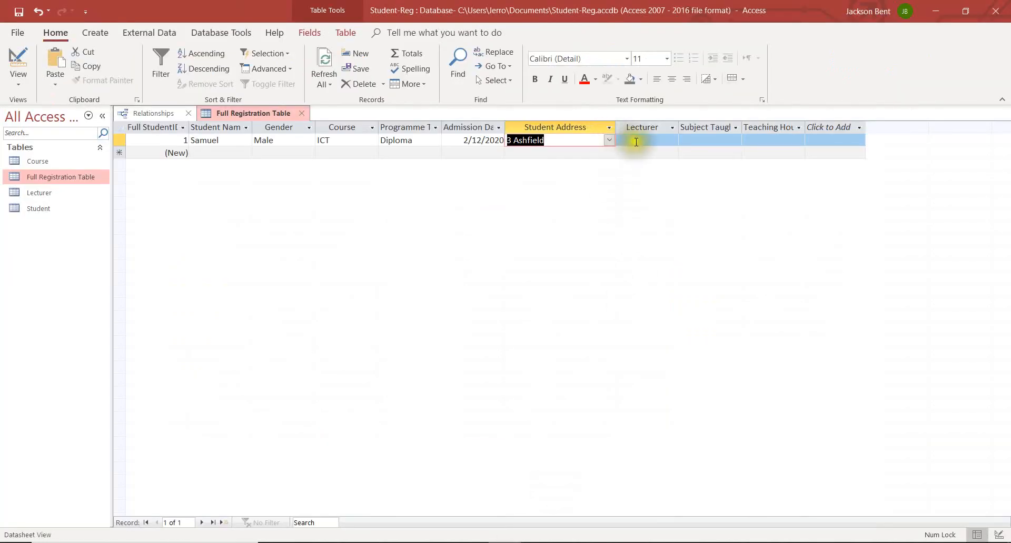
Step: Choose the first listed lecturer for the first record and set its Subject Taught to IT
click(652, 141)
click(674, 141)
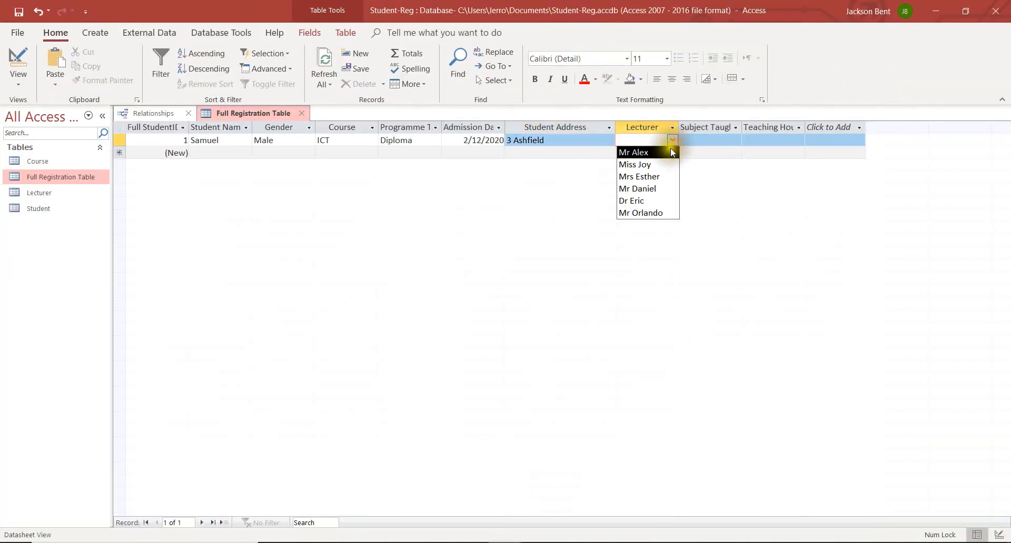
click(671, 149)
click(703, 140)
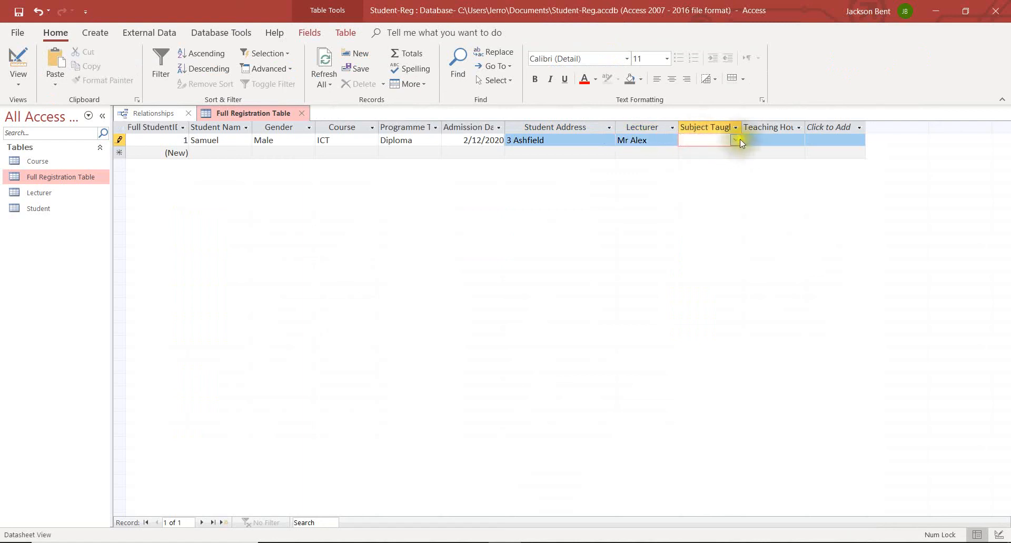
click(734, 140)
click(729, 150)
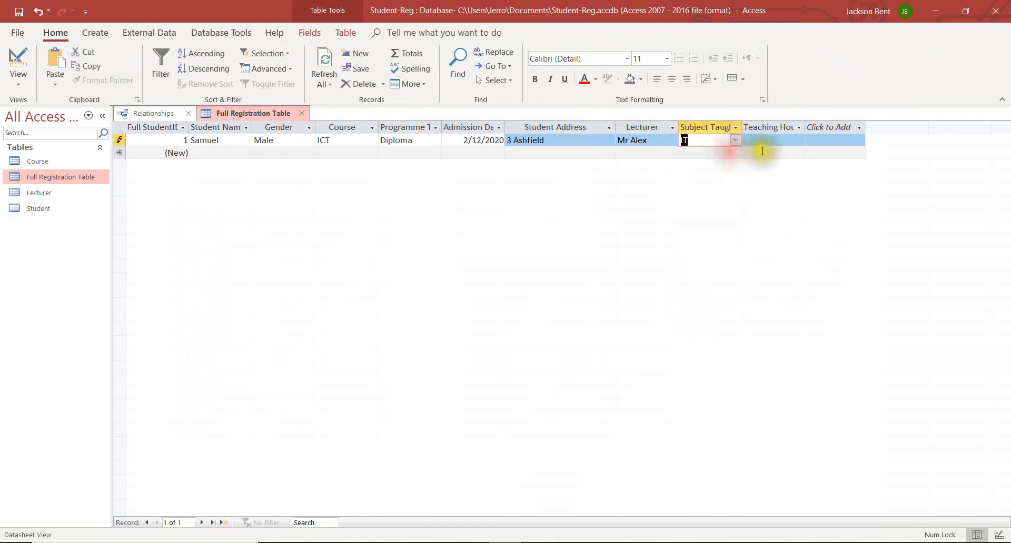
Step: Set the first record's Teaching Hours to 2, using the second listed entry
click(769, 140)
click(797, 140)
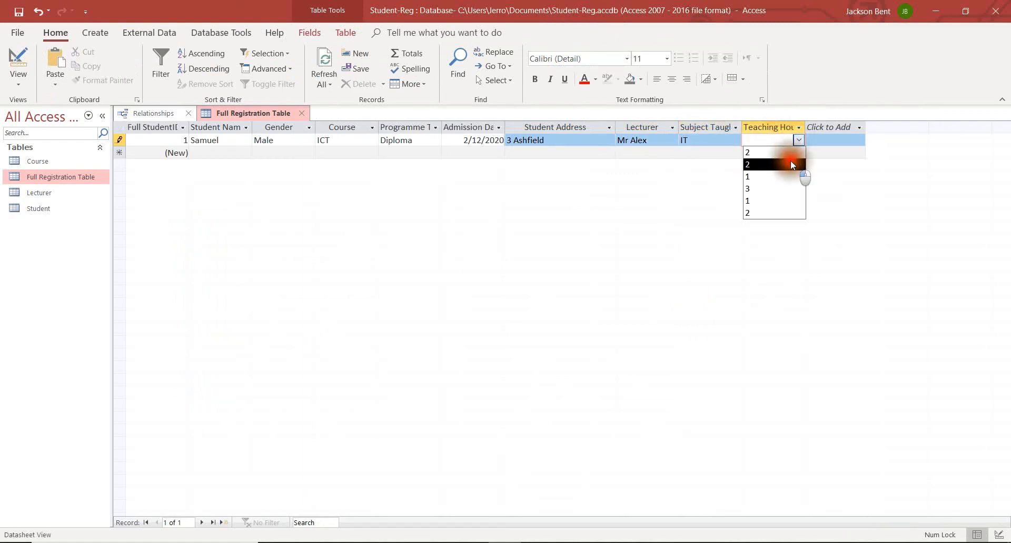
click(791, 165)
Step: Add a second record with the second listed student name and set its Gender to Male
click(231, 153)
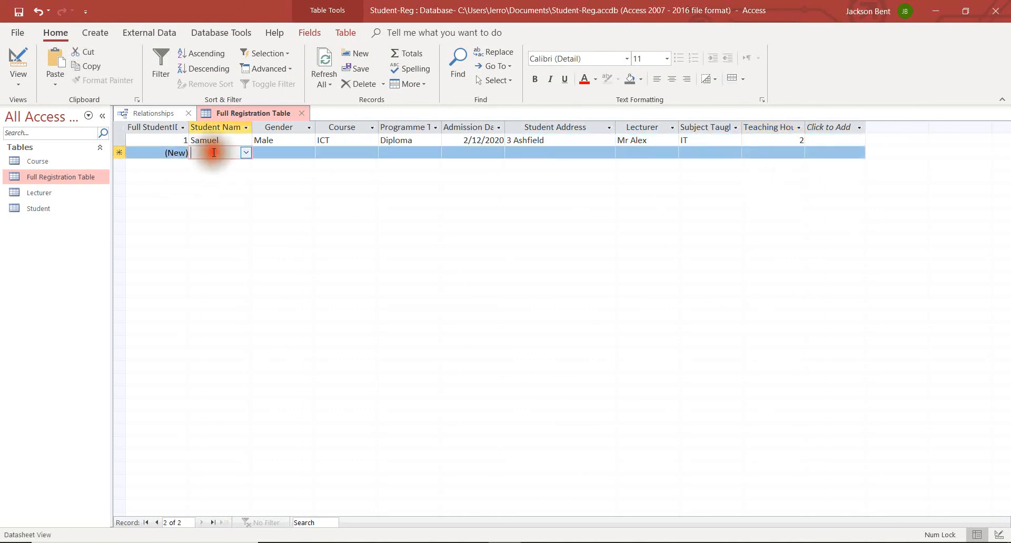
click(245, 153)
click(238, 178)
click(303, 156)
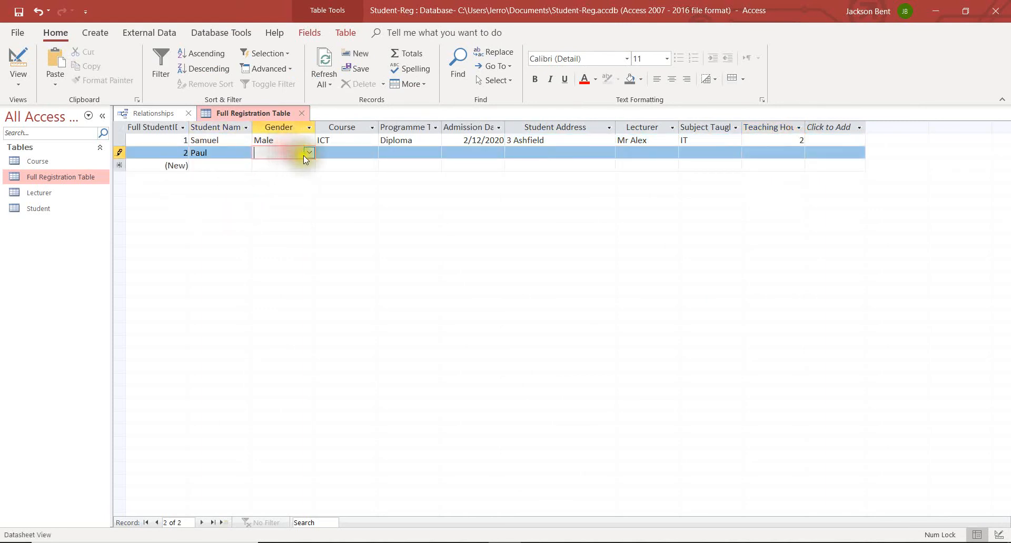
click(301, 176)
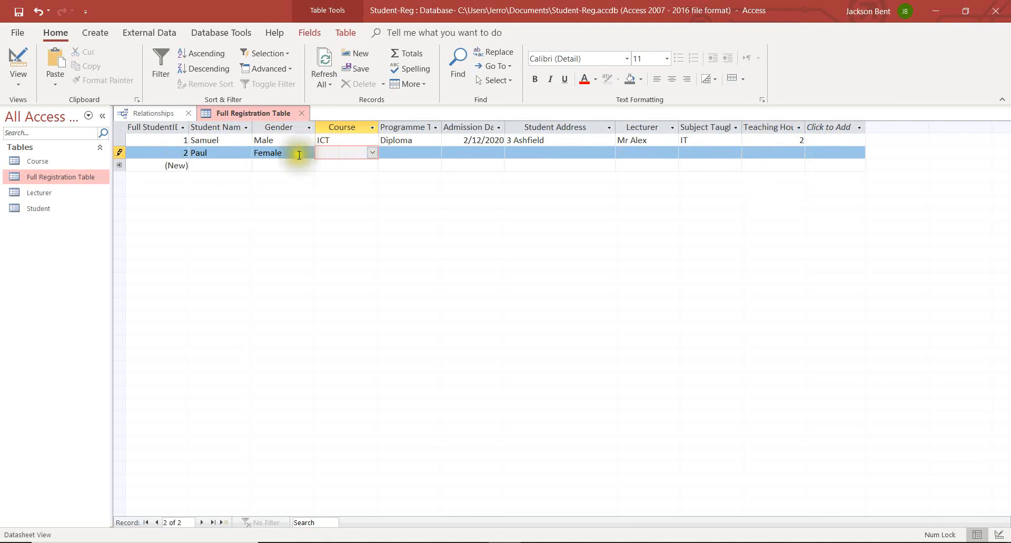
click(302, 152)
click(288, 166)
Step: Set the second record's Course to Psychology
key(Tab)
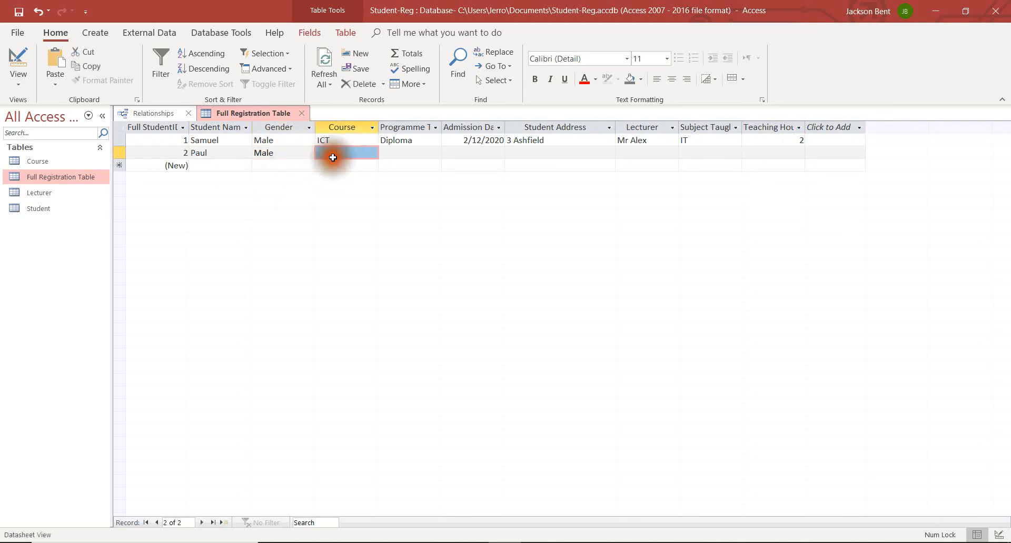
click(374, 152)
click(348, 177)
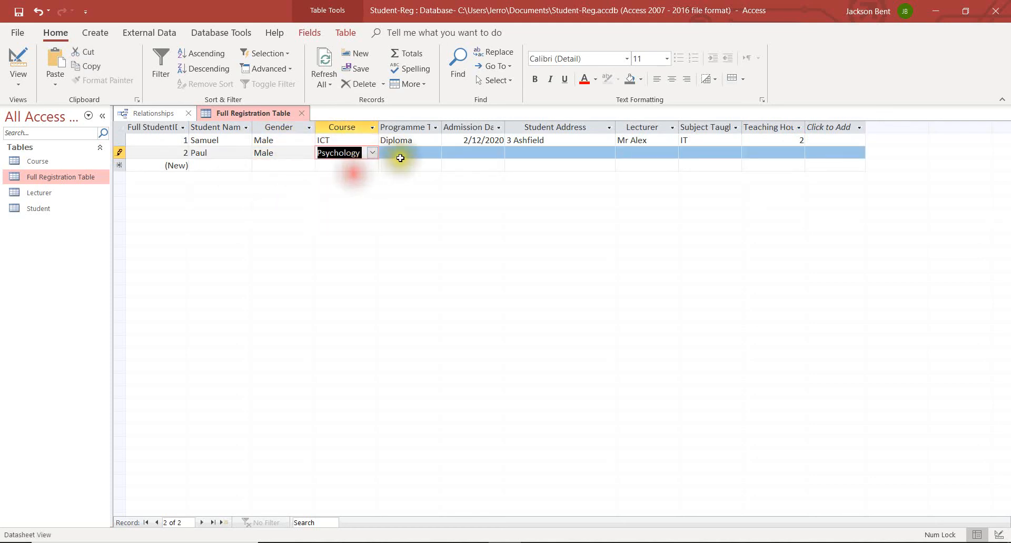
Step: Set the second record's Programme Type to Degree and its Admission Date to 12/2/2019
click(406, 153)
click(435, 152)
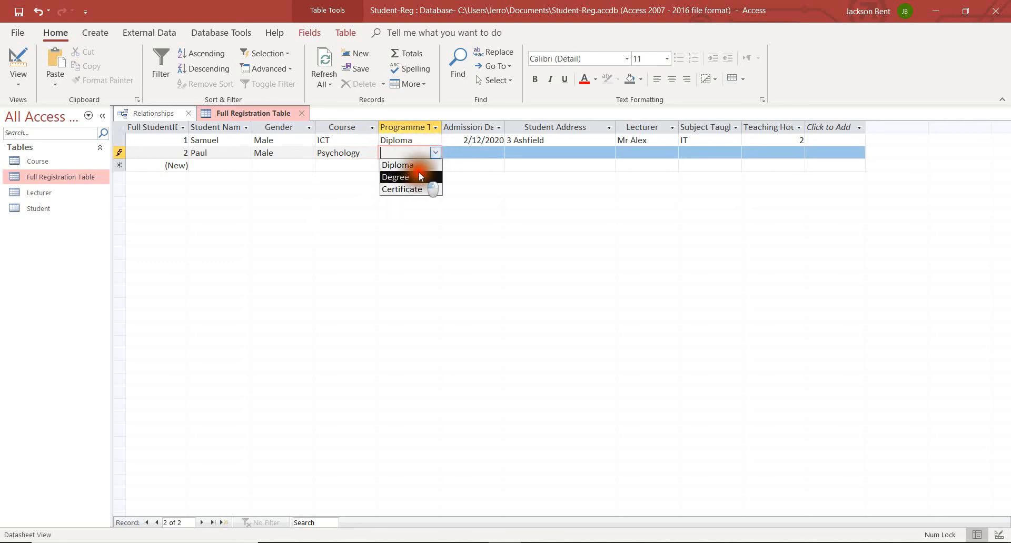
click(420, 177)
click(469, 153)
click(498, 153)
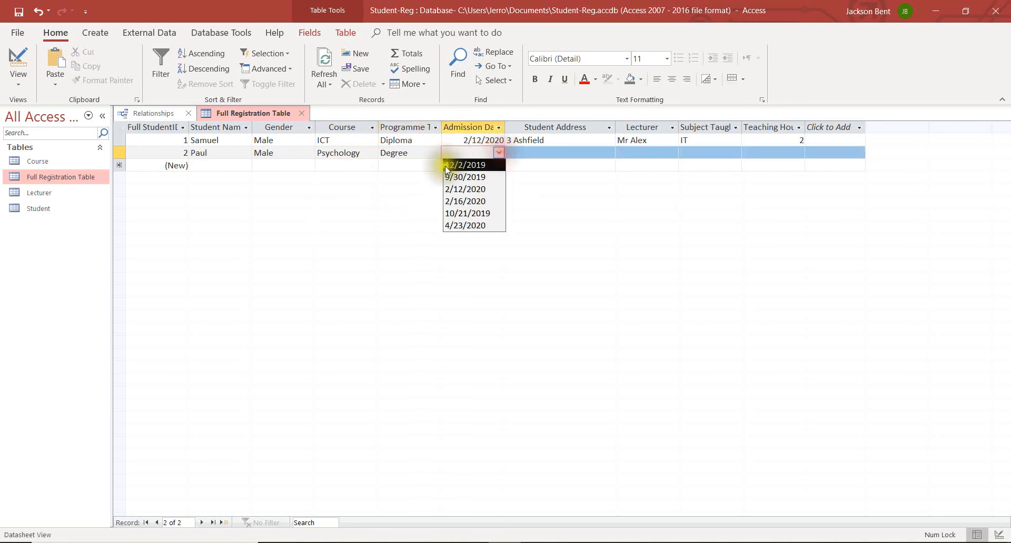
click(458, 165)
Step: Choose the second listed student address and the second listed lecturer for the second record
click(558, 153)
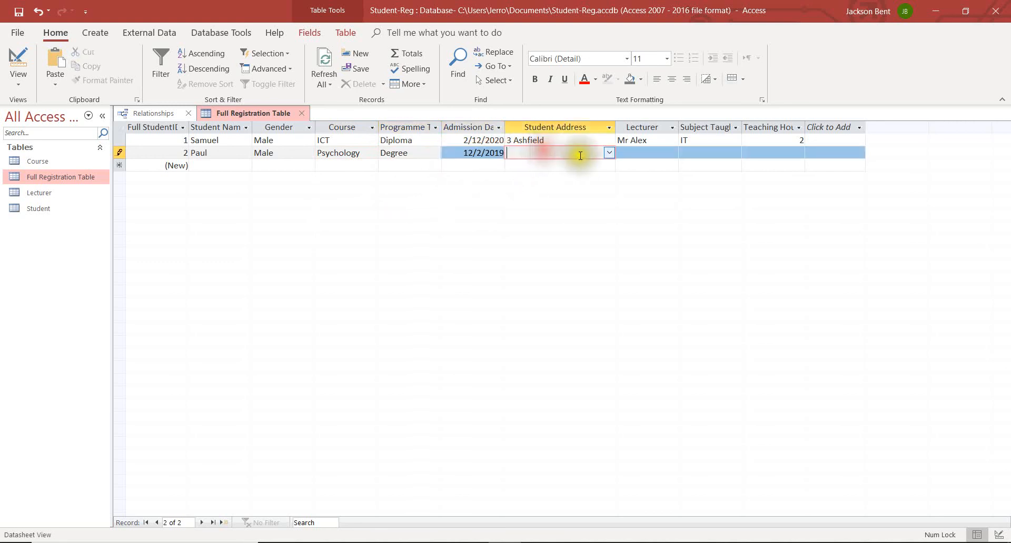
click(609, 152)
click(606, 165)
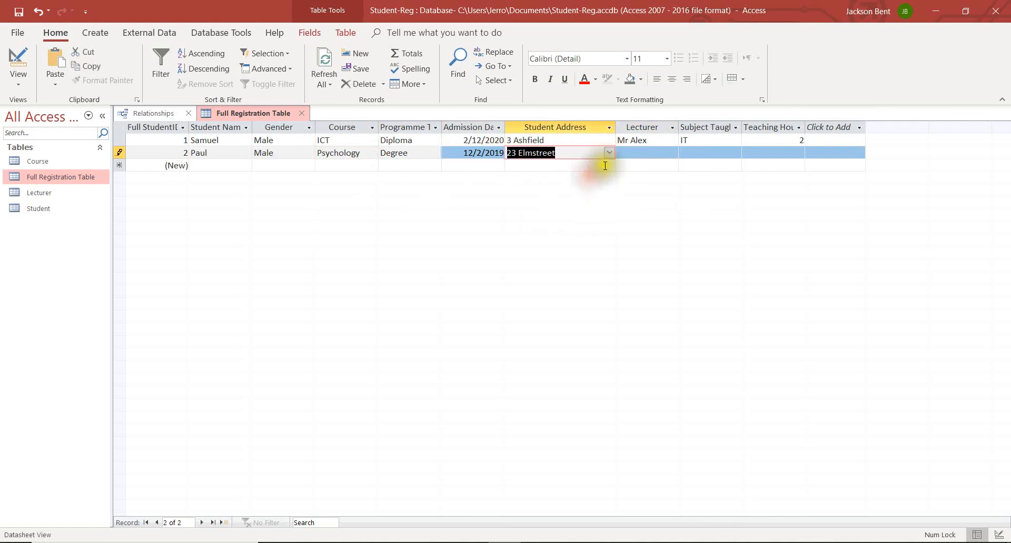
click(640, 153)
click(669, 152)
click(669, 153)
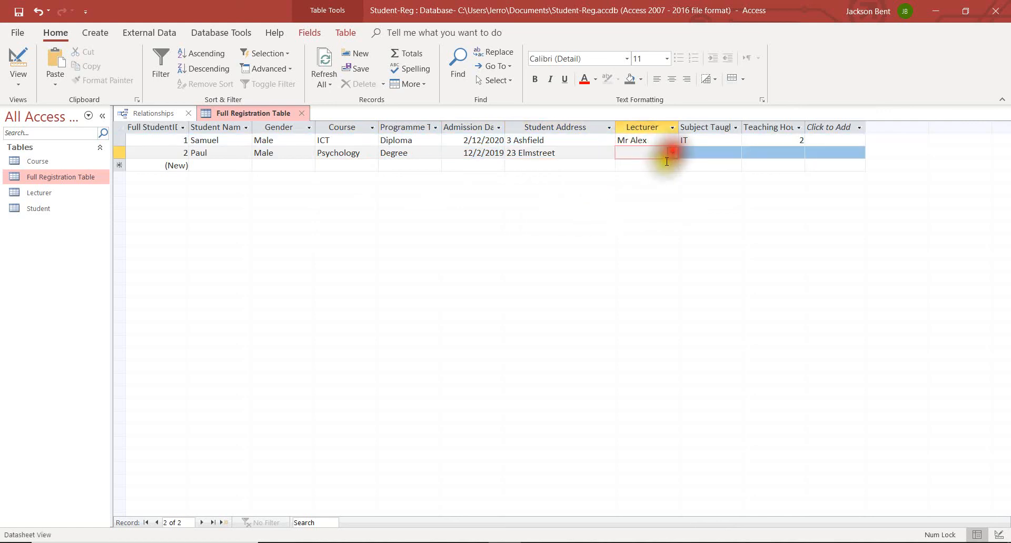
click(672, 153)
click(662, 171)
Step: Set the second record's Subject Taught to Biology and its Teaching Hours to 1
click(700, 153)
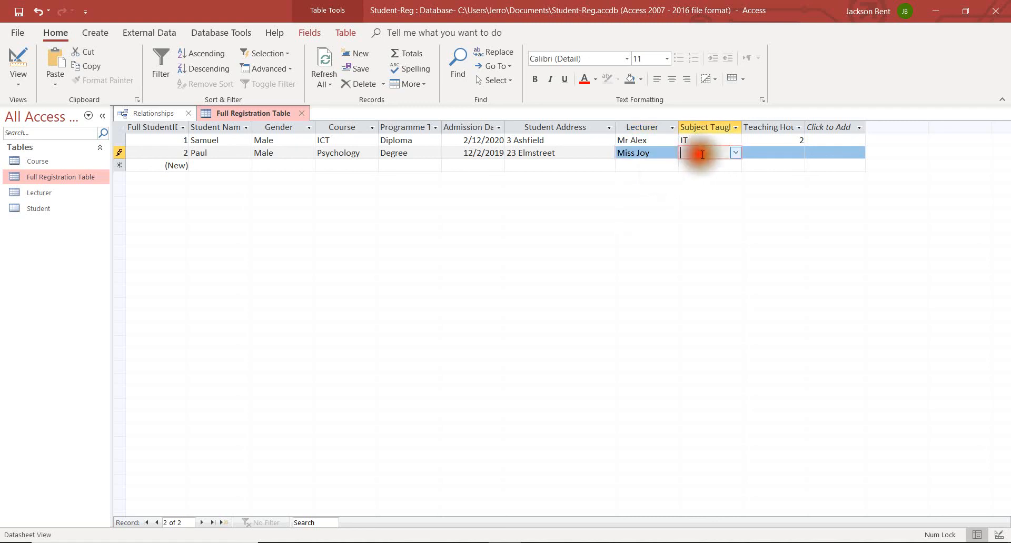
click(735, 152)
click(711, 175)
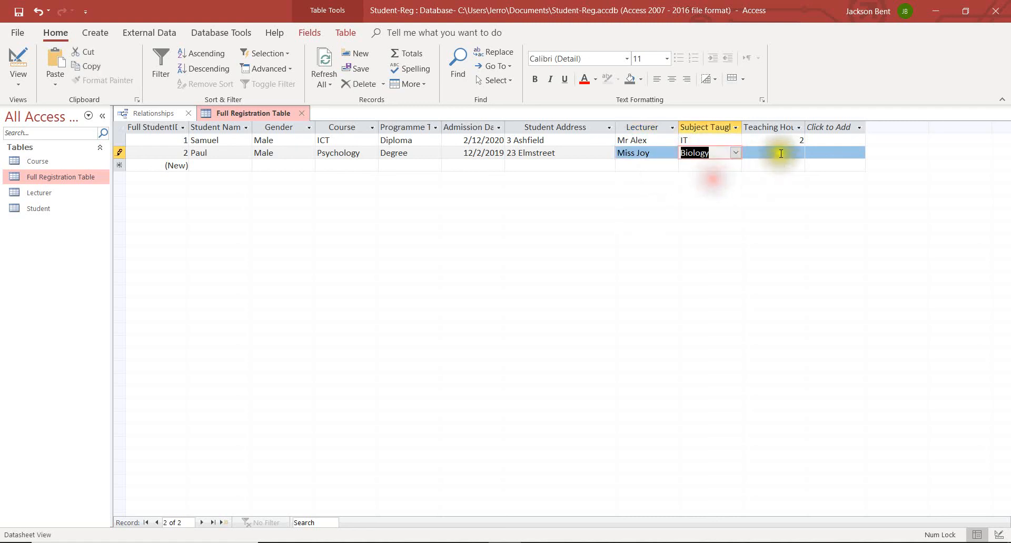
click(779, 153)
click(799, 153)
click(789, 174)
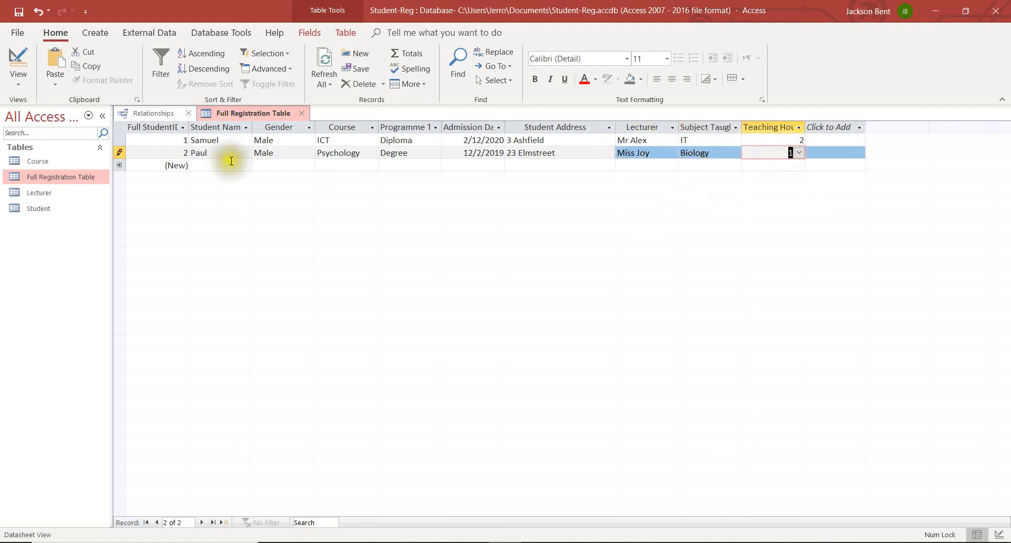
Step: Add a third record with the third listed student name and set its Gender to Female
click(210, 165)
click(246, 165)
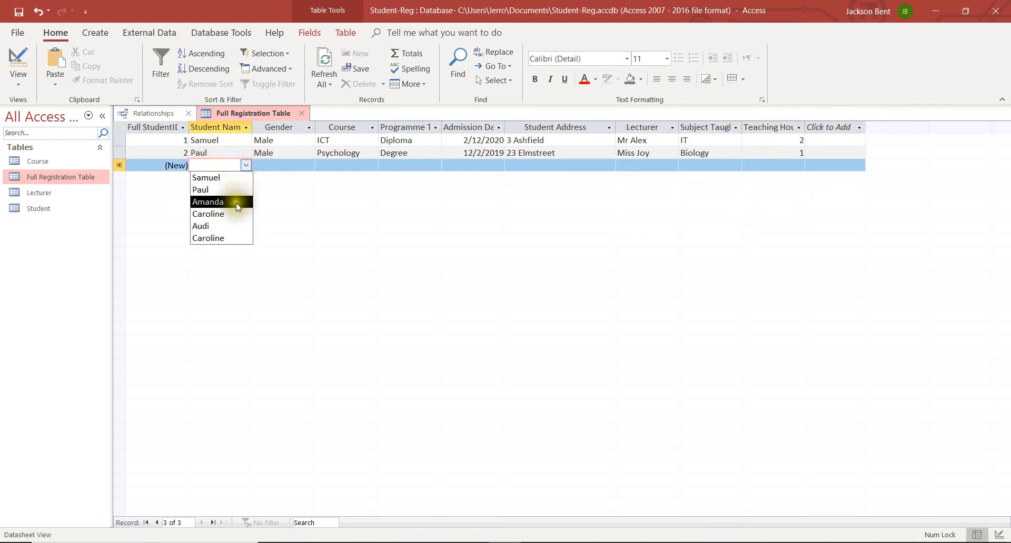
click(237, 202)
click(297, 166)
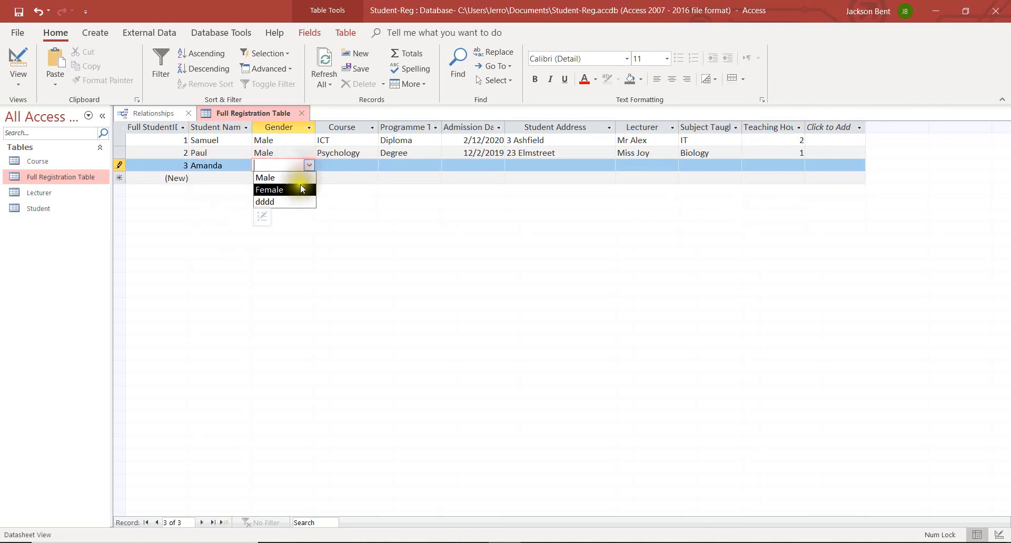
click(303, 189)
Step: Set the third record's Course to Biochemistry and its Programme Type to Certificate
click(333, 166)
click(372, 165)
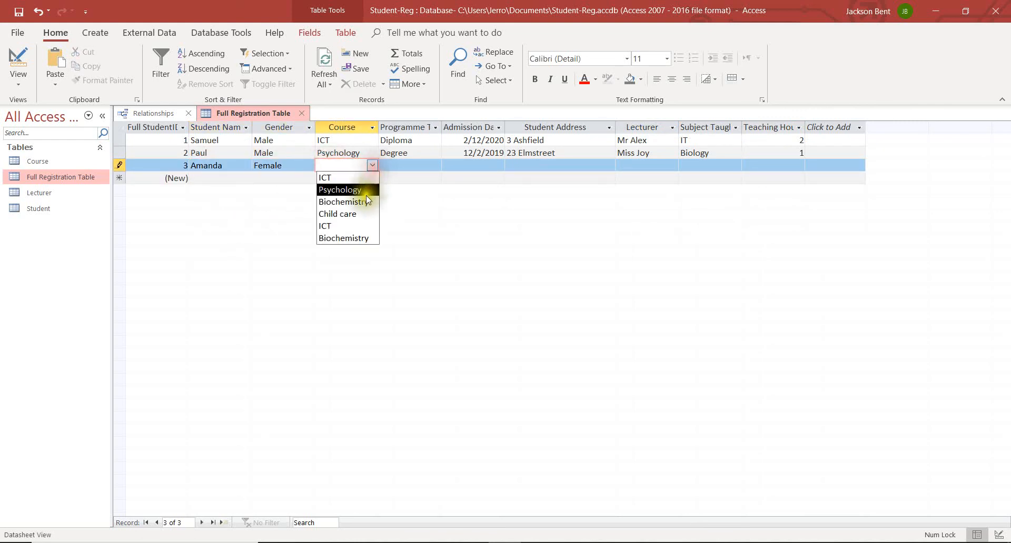
click(365, 200)
click(416, 165)
click(436, 166)
click(424, 198)
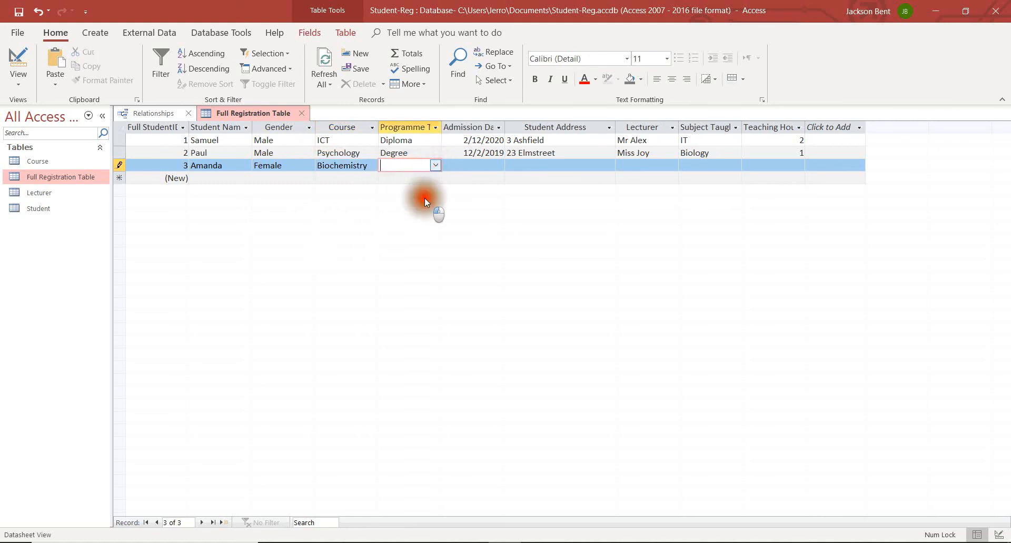
Step: Set the third record's Admission Date to 2/16/2020 and choose the fourth listed student address
click(476, 165)
click(498, 165)
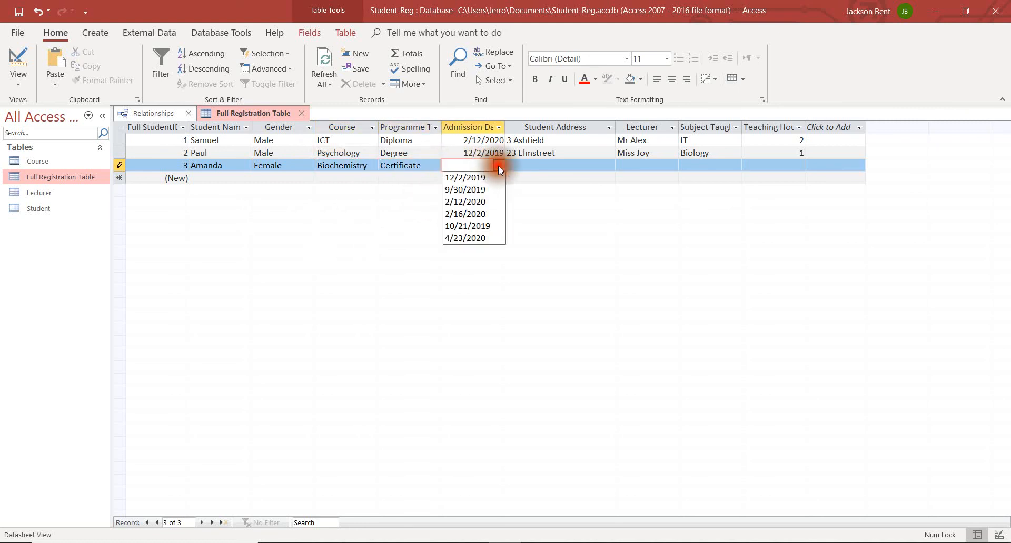
click(477, 214)
click(532, 164)
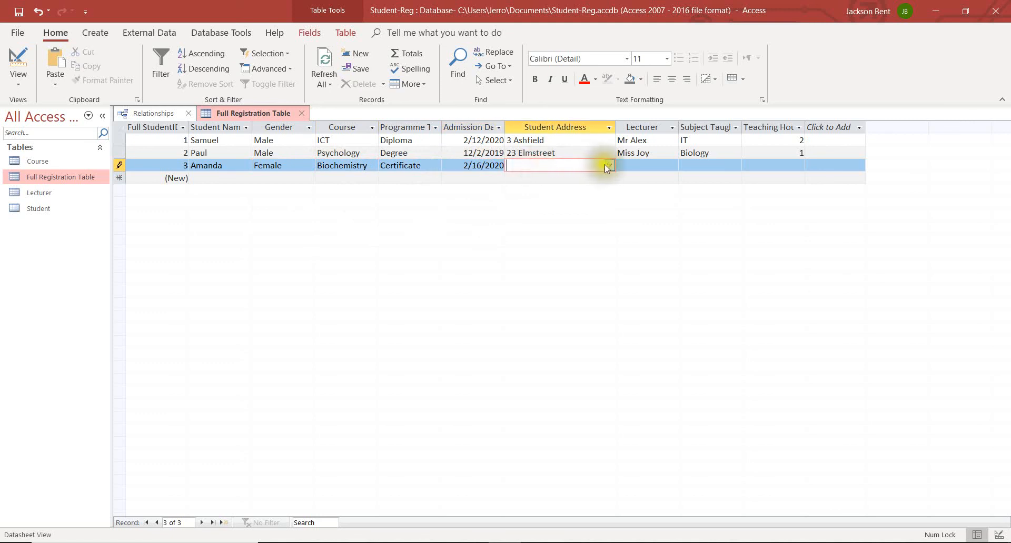
click(608, 166)
click(604, 214)
Step: Choose the third listed lecturer for the third record and set its Subject Taught to Chemistry
click(666, 166)
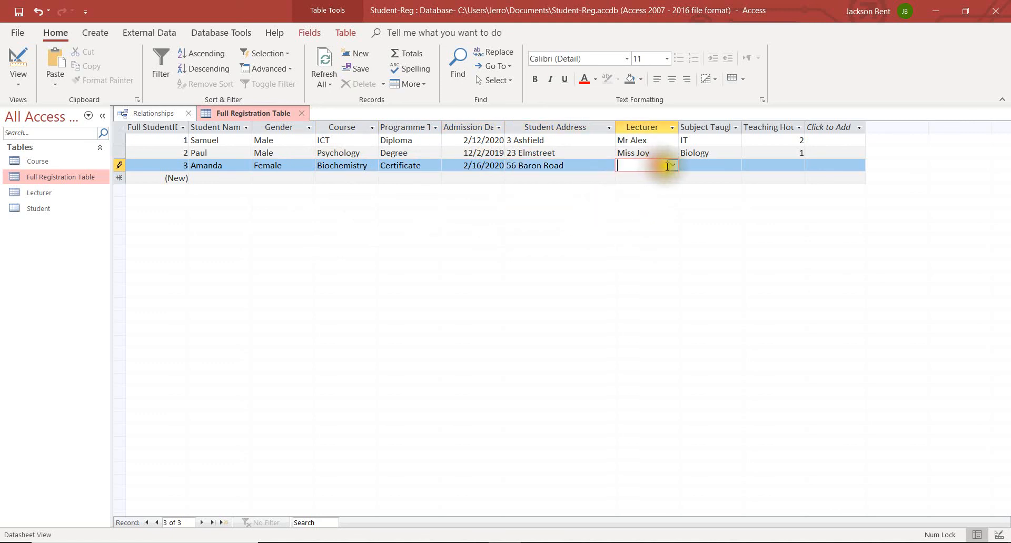
click(669, 166)
click(665, 203)
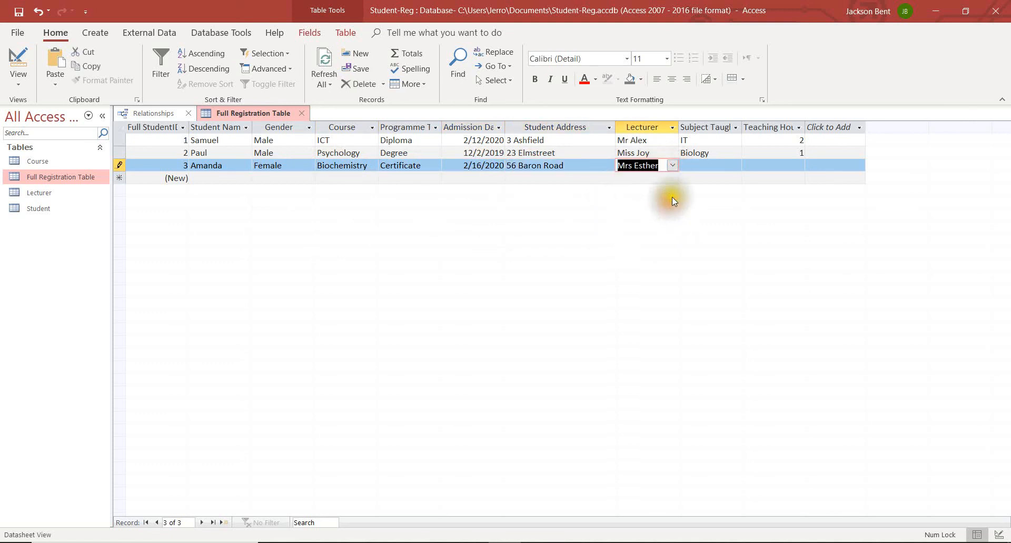
click(718, 168)
click(735, 165)
click(729, 202)
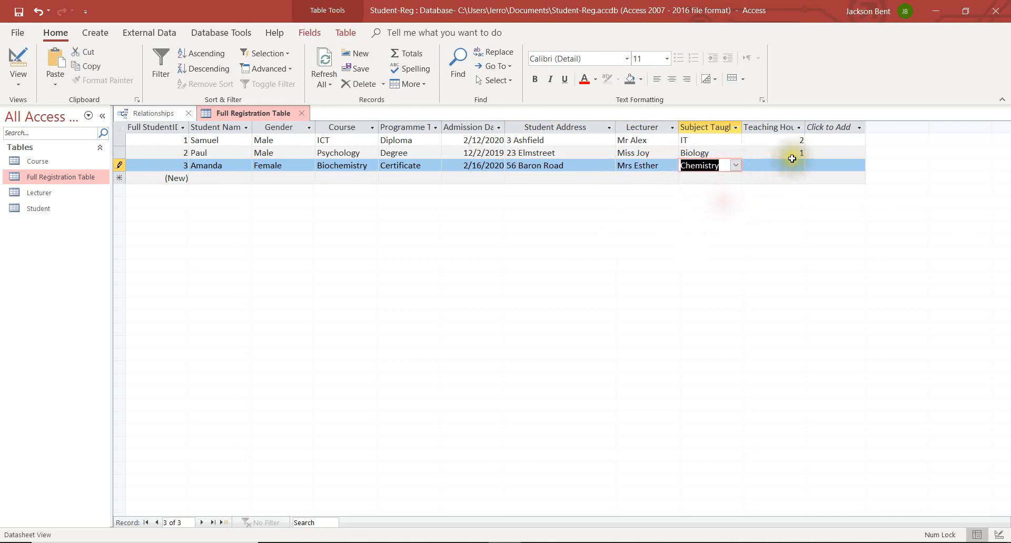
Step: Set the third record's Teaching Hours to 3
click(792, 164)
click(798, 166)
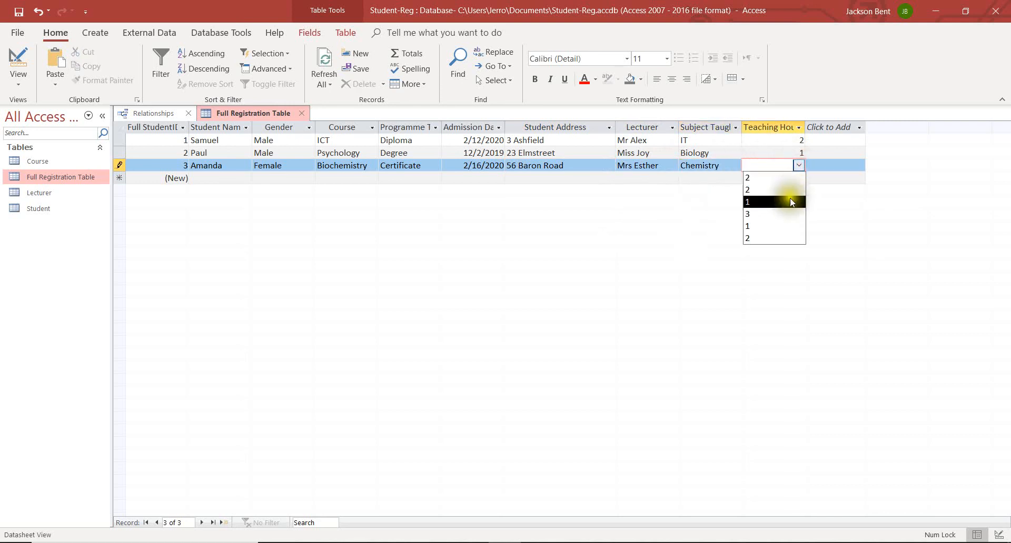
click(789, 213)
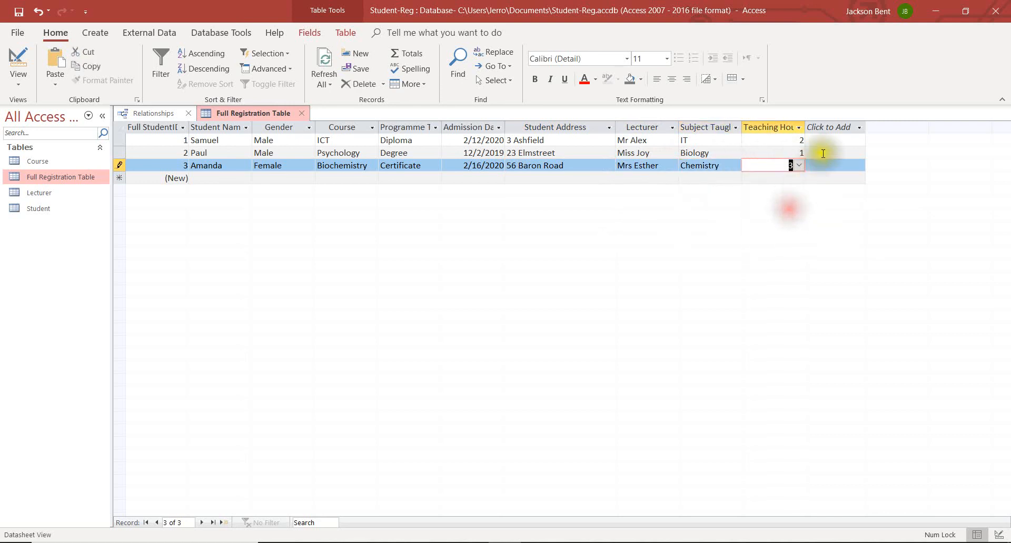
Step: Add a fourth record with the fourth listed student name and set its Gender to Female
click(240, 178)
click(246, 179)
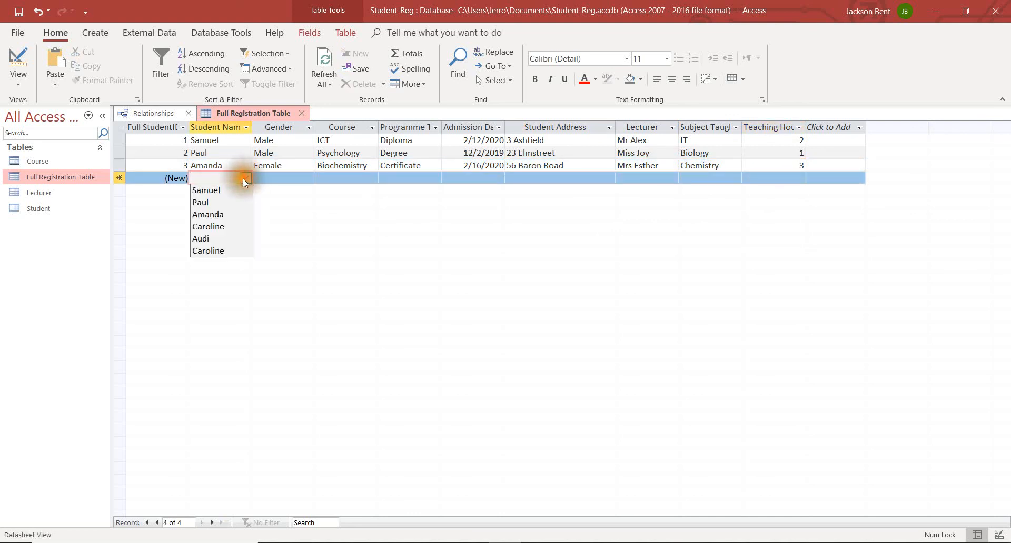
click(243, 227)
click(299, 179)
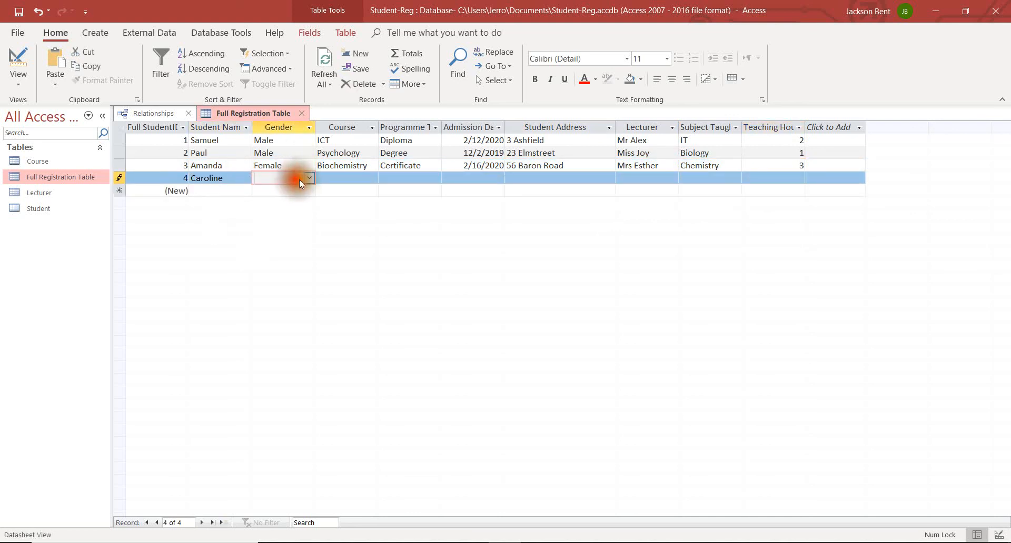
click(309, 178)
click(305, 204)
Step: Set the fourth record's Course to the first listed ICT entry and its Programme Type to Degree
click(349, 180)
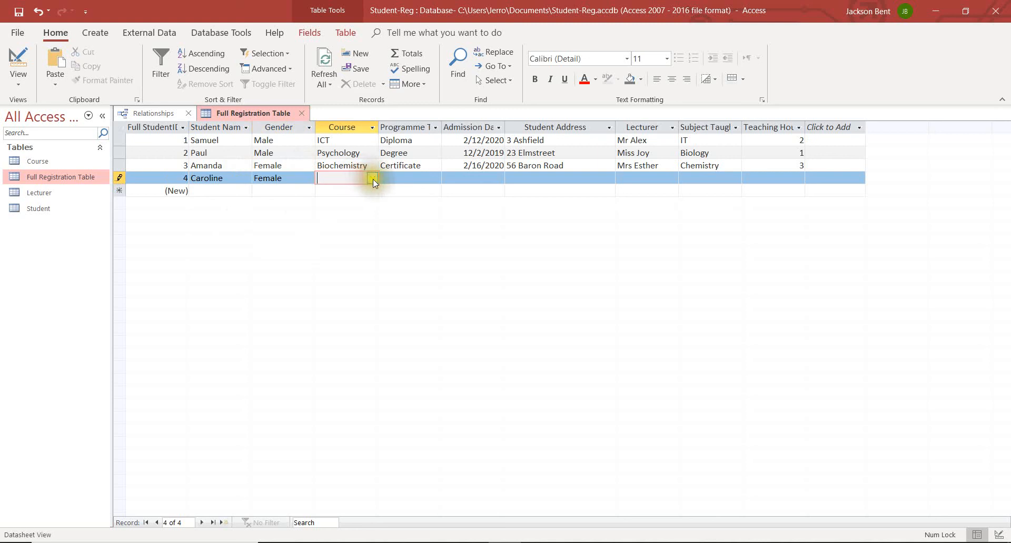
click(373, 179)
click(370, 190)
click(435, 179)
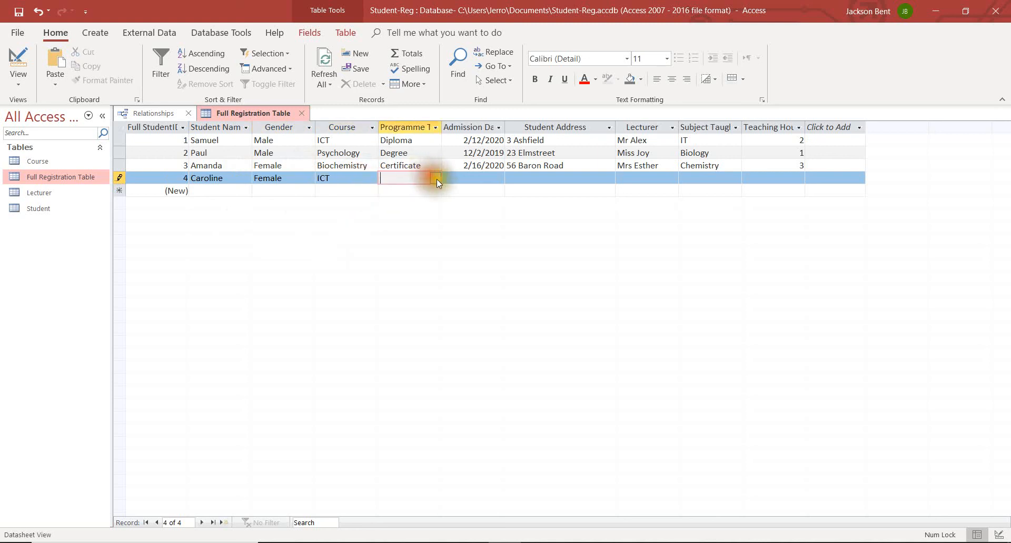
click(437, 177)
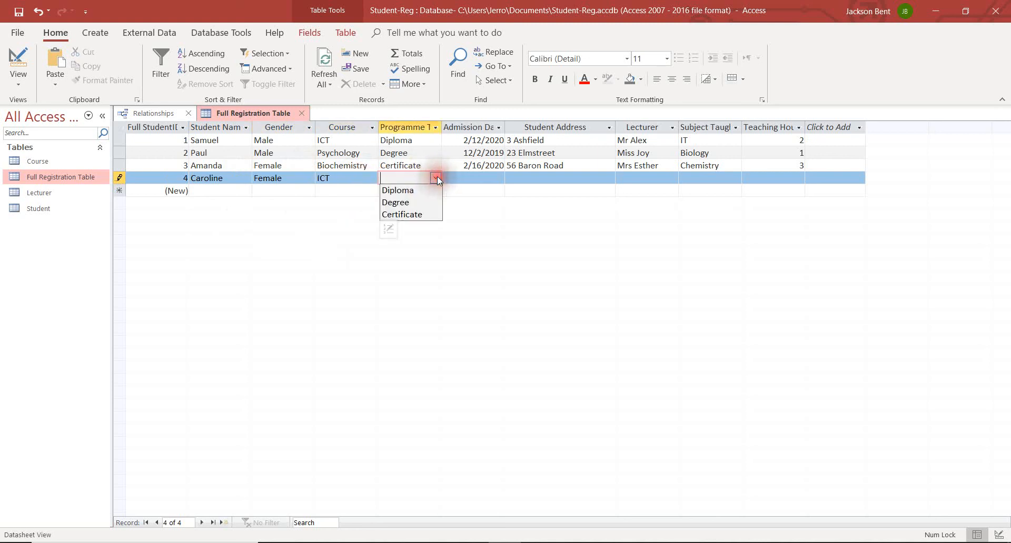
click(439, 205)
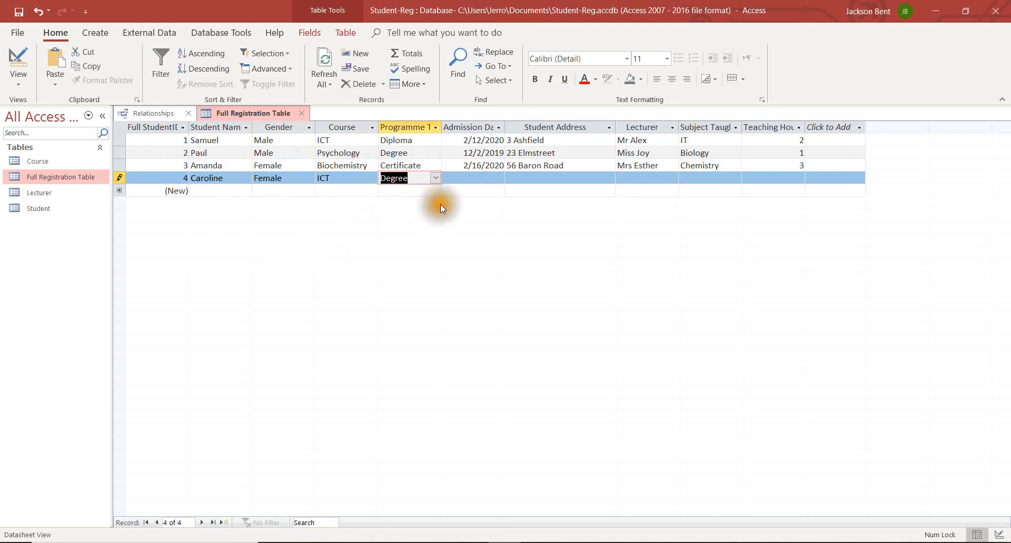
Step: Set the fourth record's Admission Date to 10/21/2019 and choose the fifth listed student address
click(463, 178)
click(497, 179)
click(472, 234)
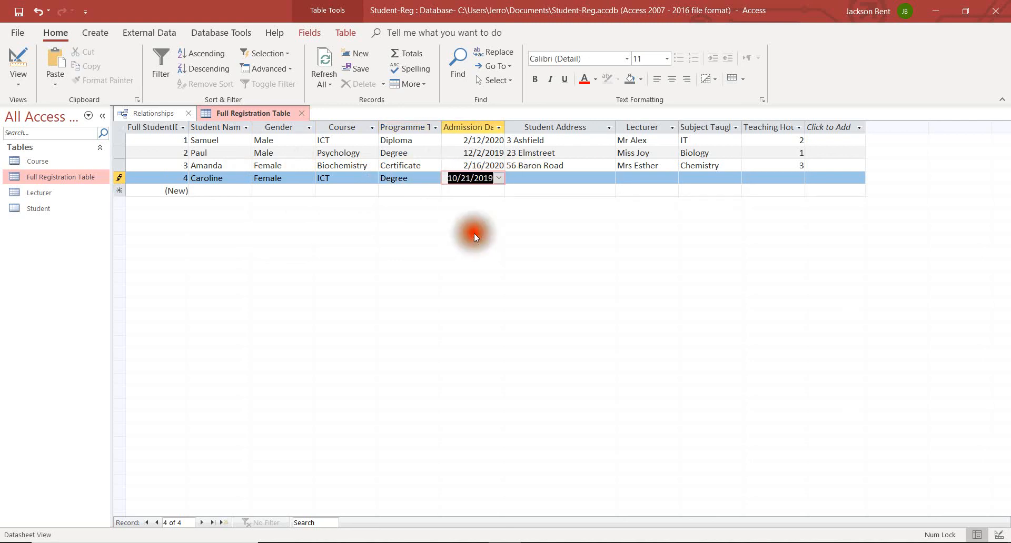
click(536, 178)
click(608, 178)
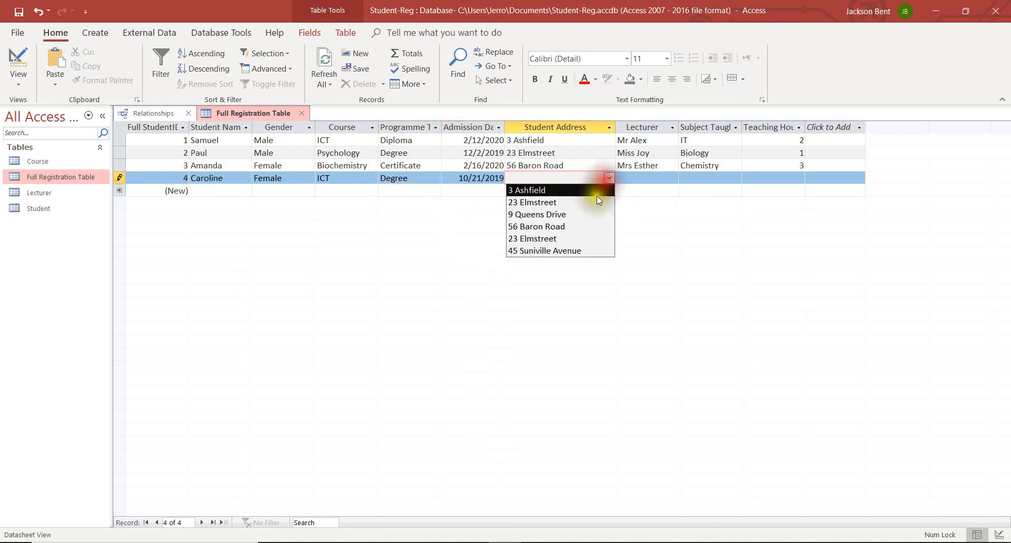
click(584, 239)
Step: Choose the fourth listed lecturer for the fourth record and set its Subject Taught to Network
click(650, 178)
click(671, 178)
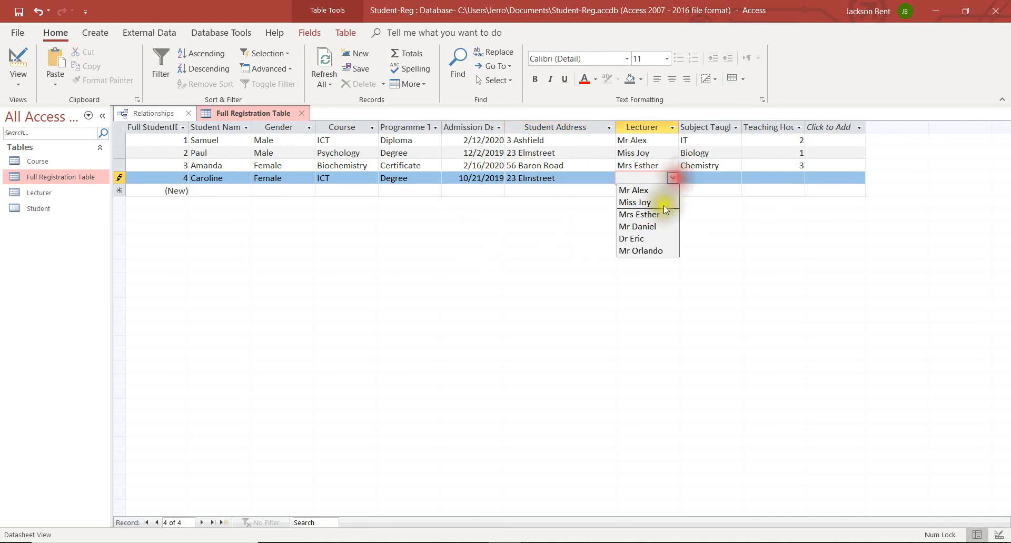
click(653, 227)
click(708, 178)
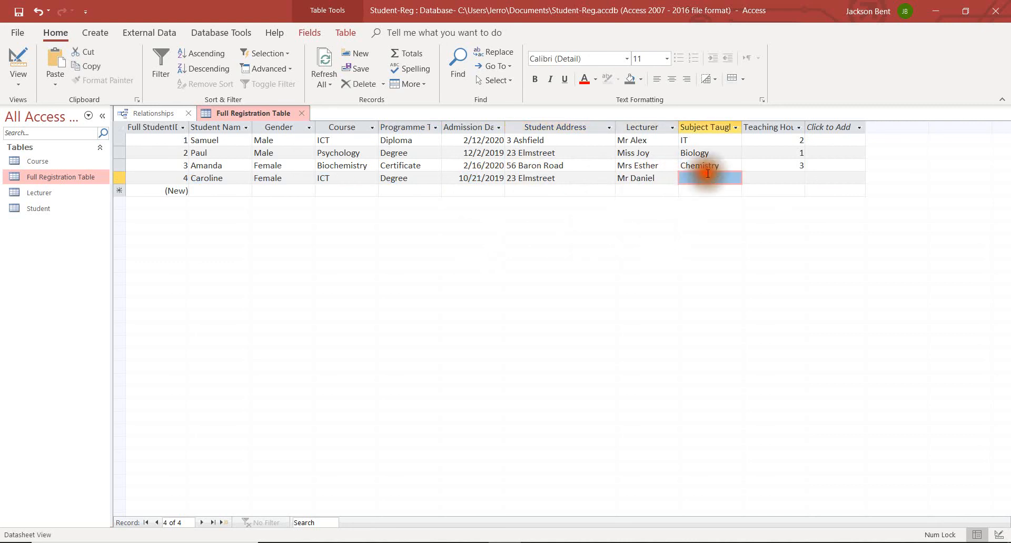
click(737, 178)
click(725, 236)
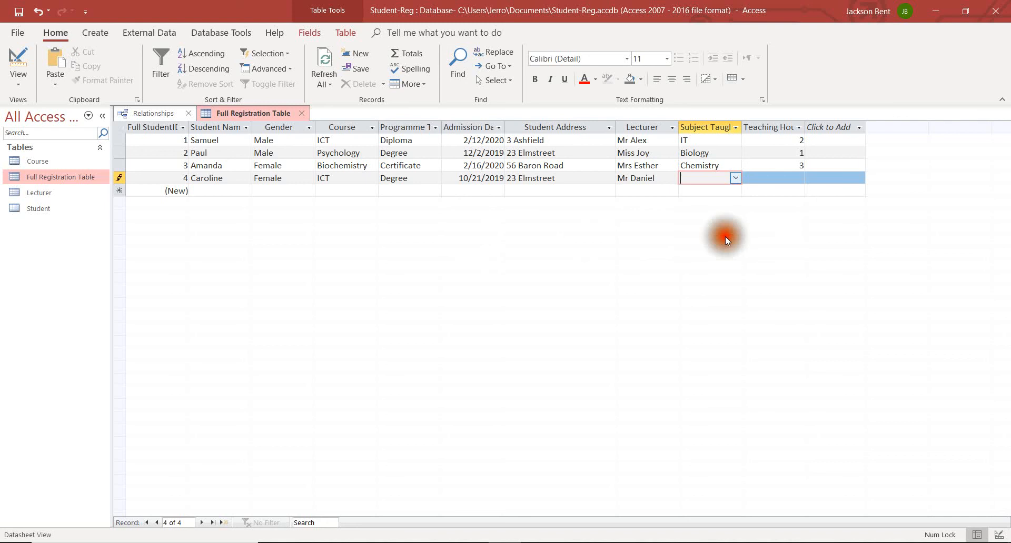
Step: Set the fourth record's Teaching Hours to 1, using the third listed entry
click(803, 177)
click(798, 179)
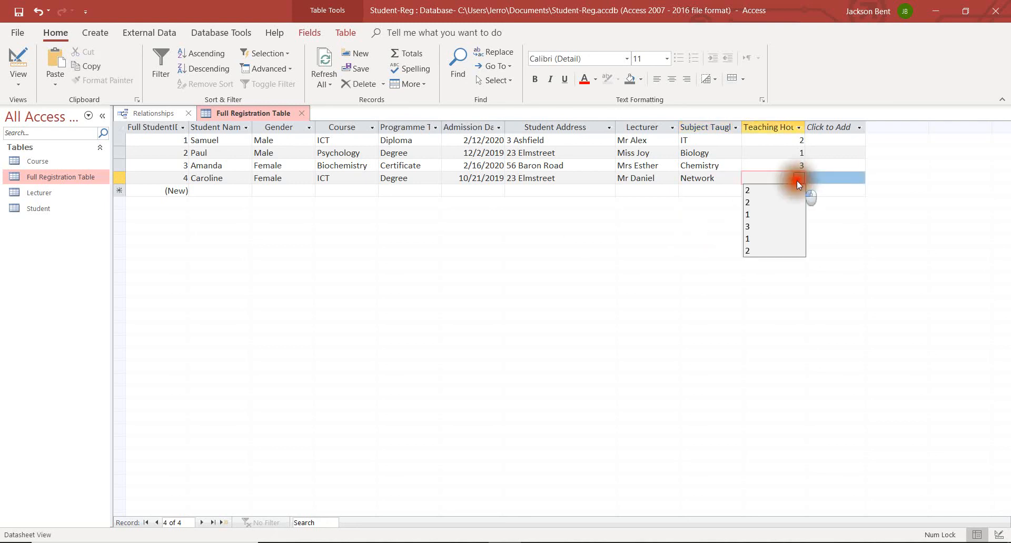
click(782, 213)
Step: Add a fifth record with the fifth listed student name
click(219, 191)
click(245, 191)
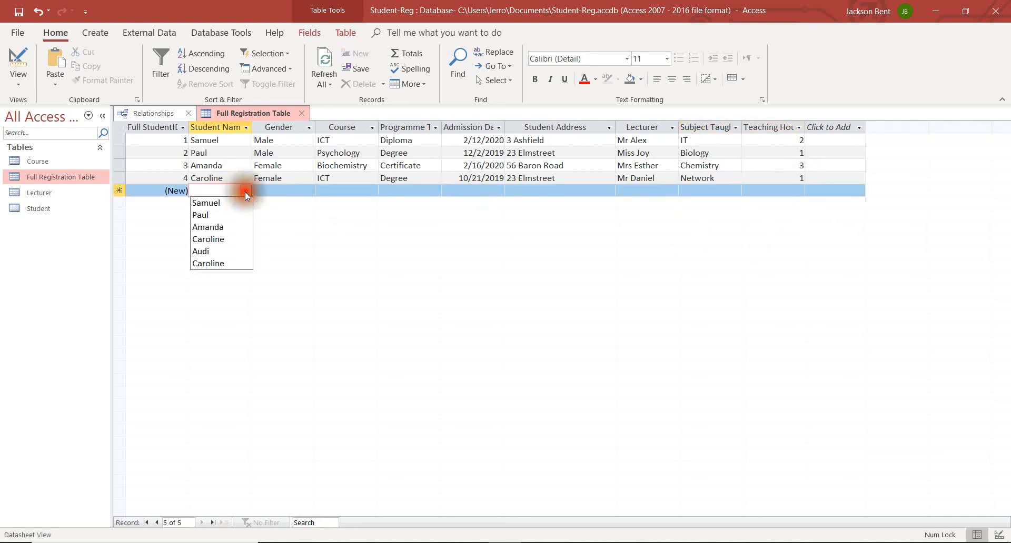
click(227, 253)
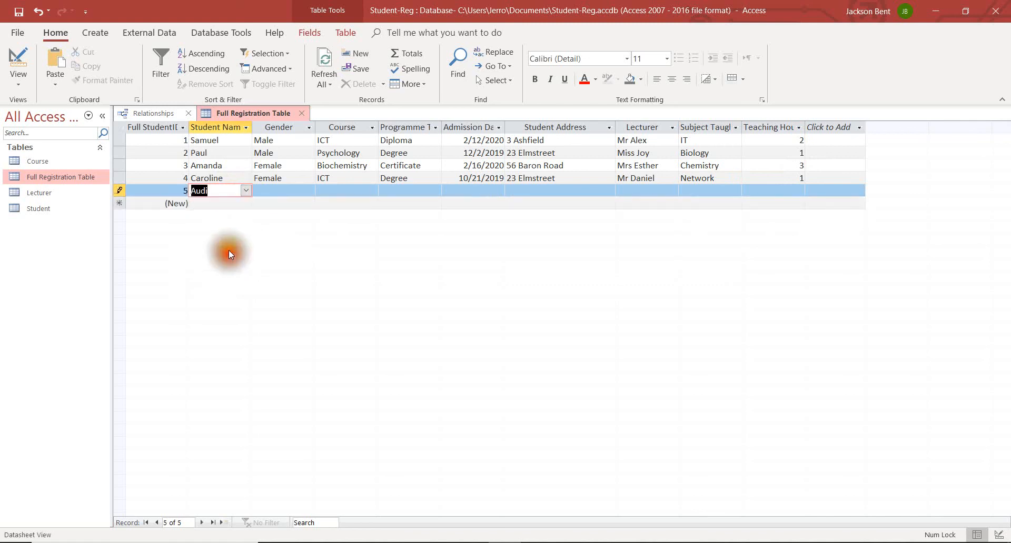
click(224, 176)
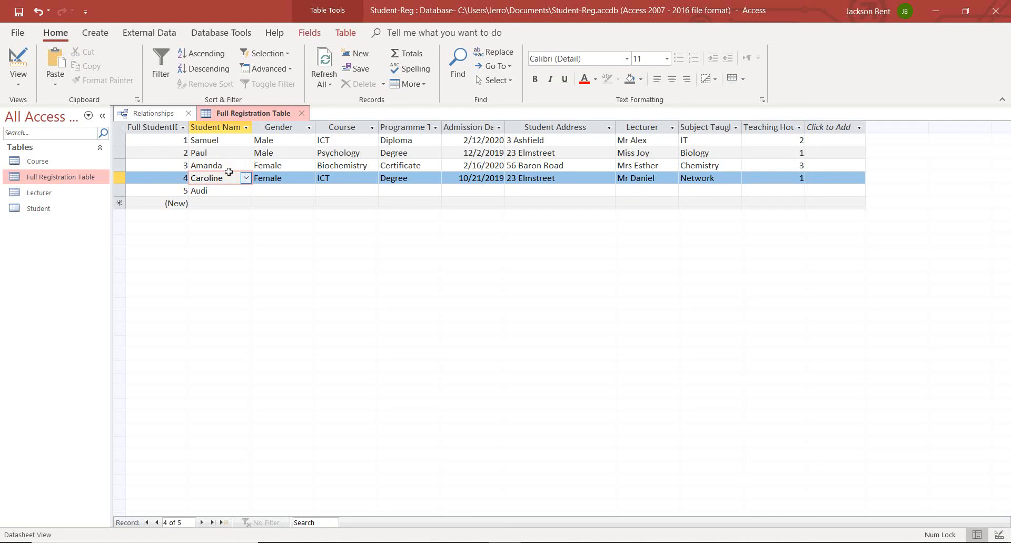
click(260, 177)
click(244, 179)
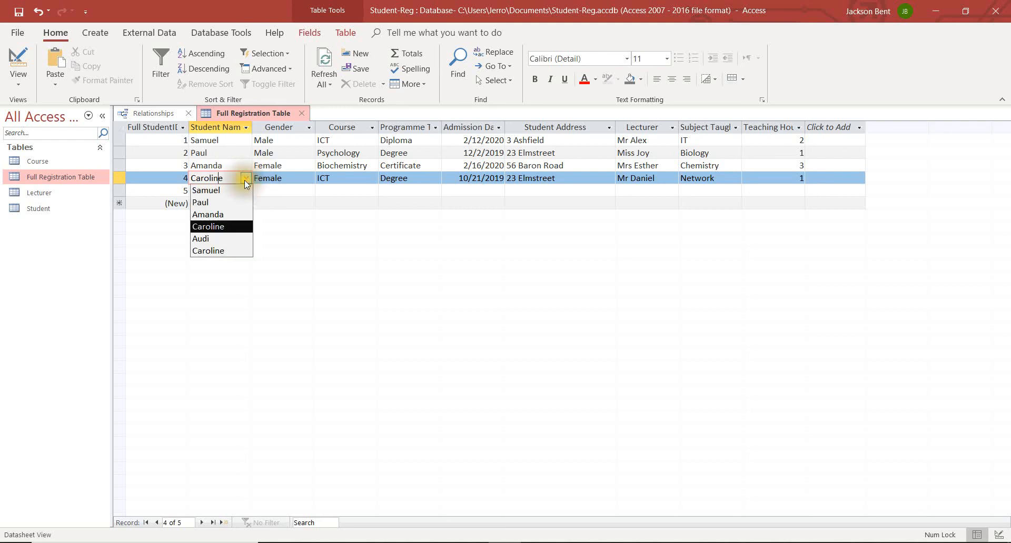
click(249, 179)
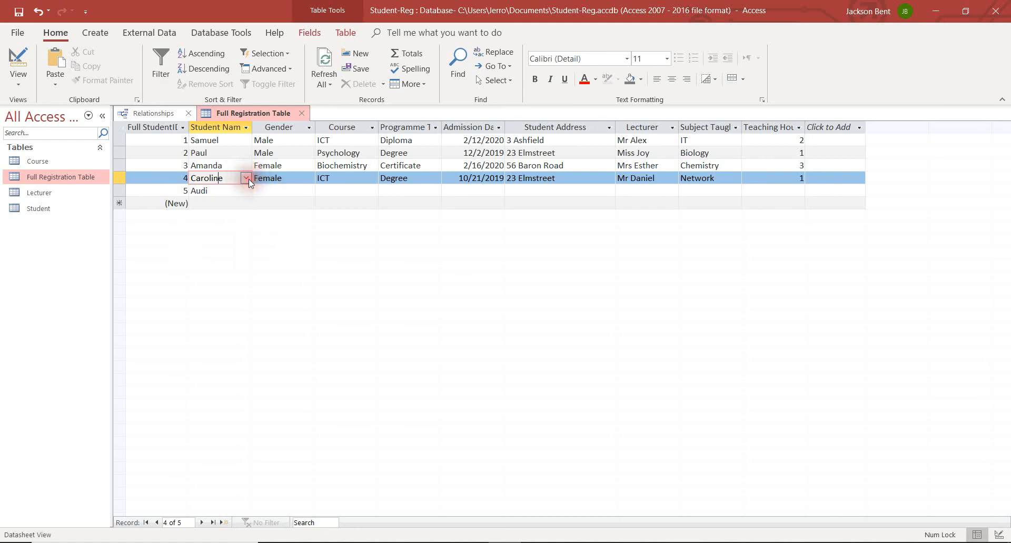
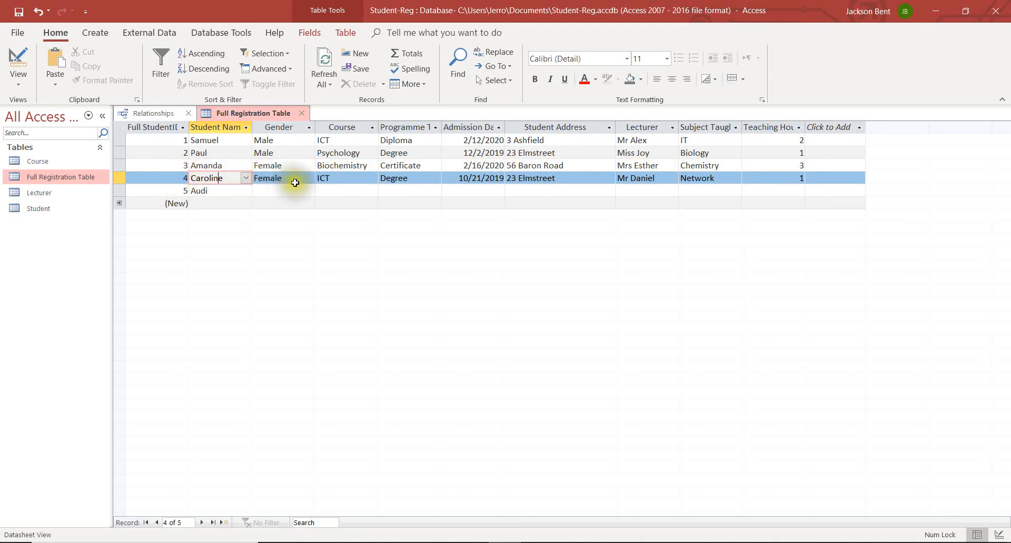
click(363, 178)
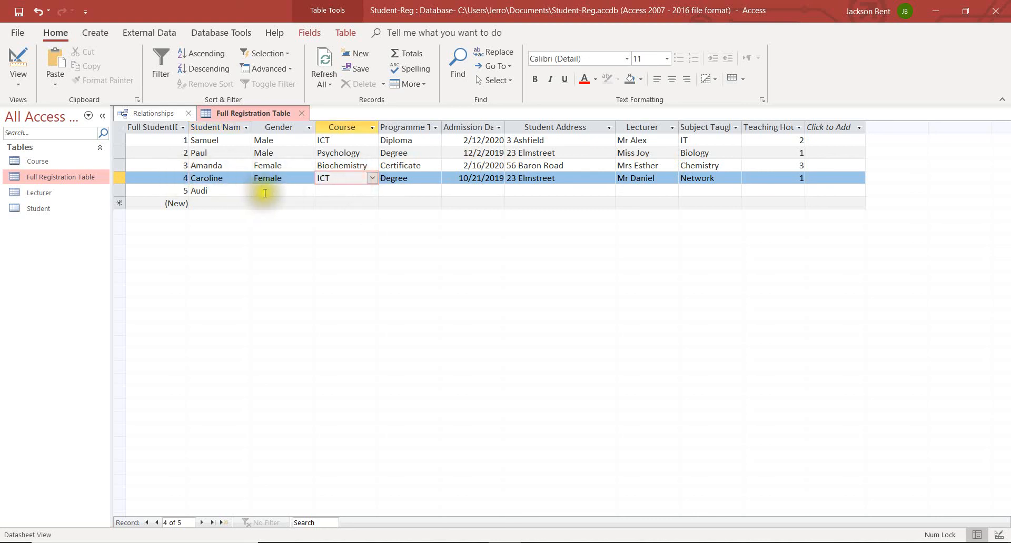
Step: Set the fifth record's Gender to Male and its Course to Psychology
click(282, 191)
click(309, 191)
click(299, 205)
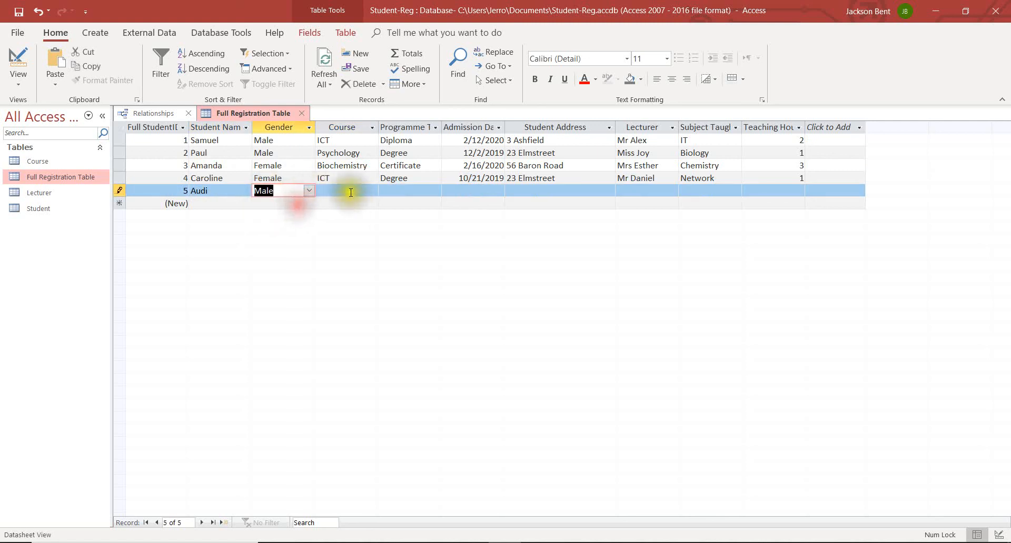
click(363, 190)
click(372, 191)
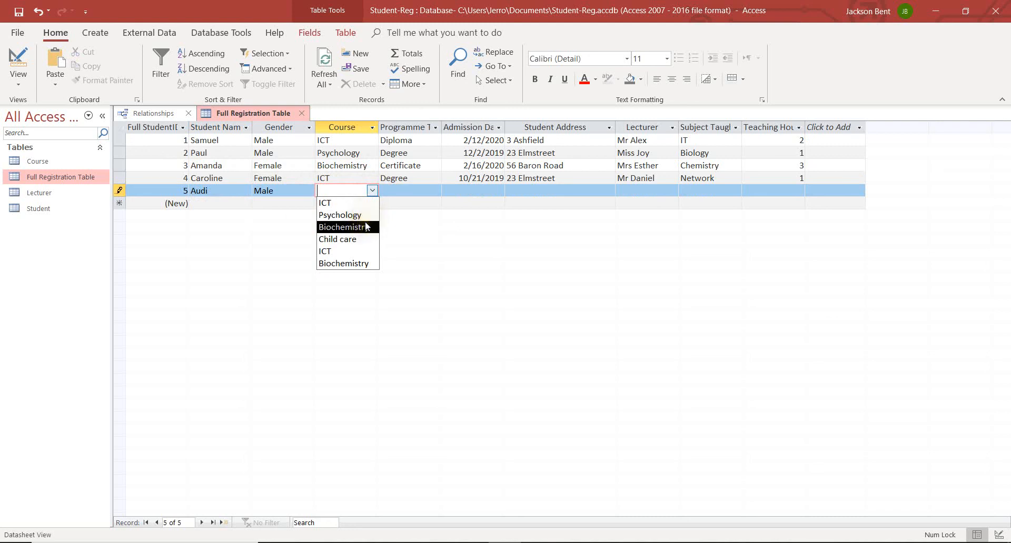
click(366, 217)
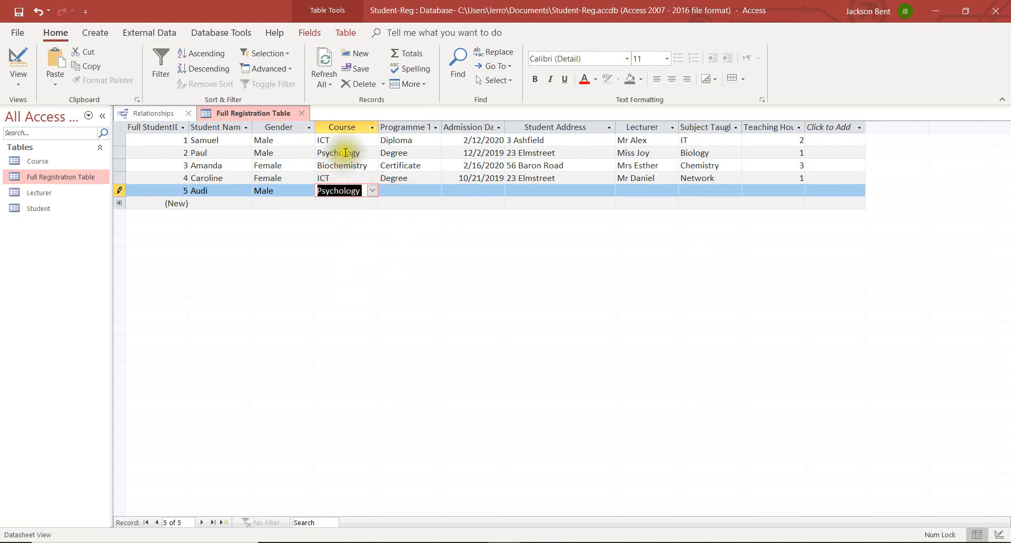
Step: Set the fifth record's Programme Type to Degree and its Admission Date to 10/21/2019
click(427, 188)
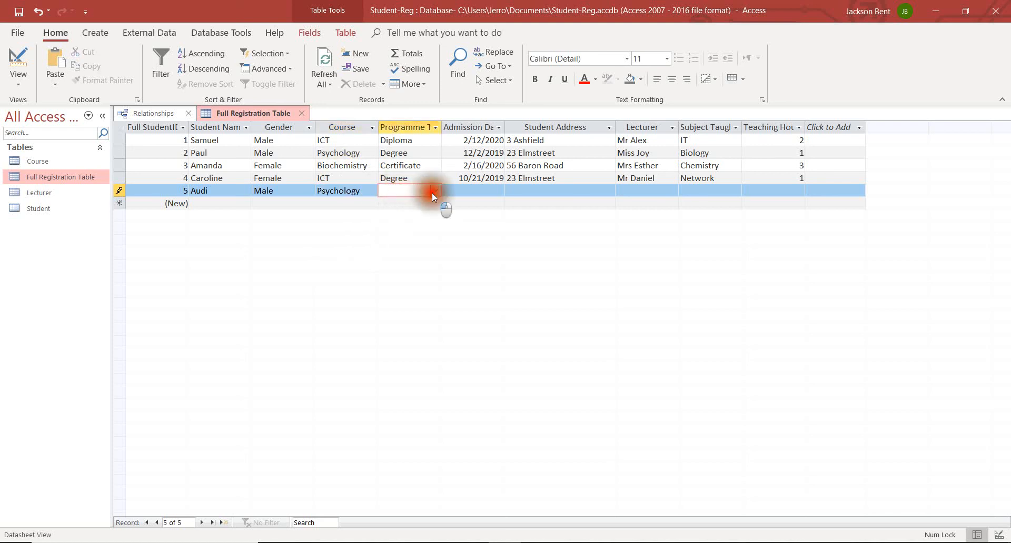
click(434, 191)
click(429, 215)
click(488, 189)
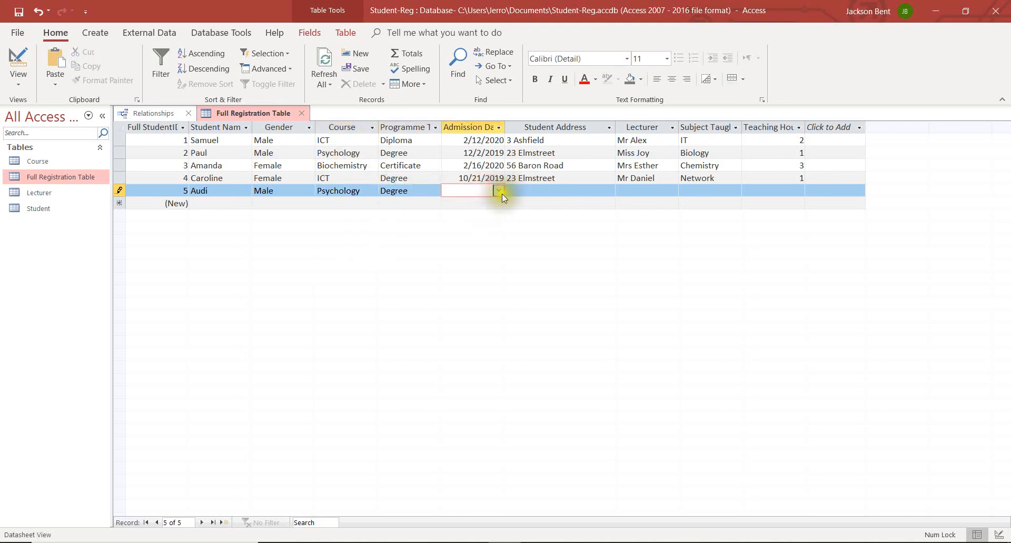
click(499, 191)
click(483, 251)
Step: Choose the sixth listed student address and the second listed lecturer for the fifth record
click(545, 190)
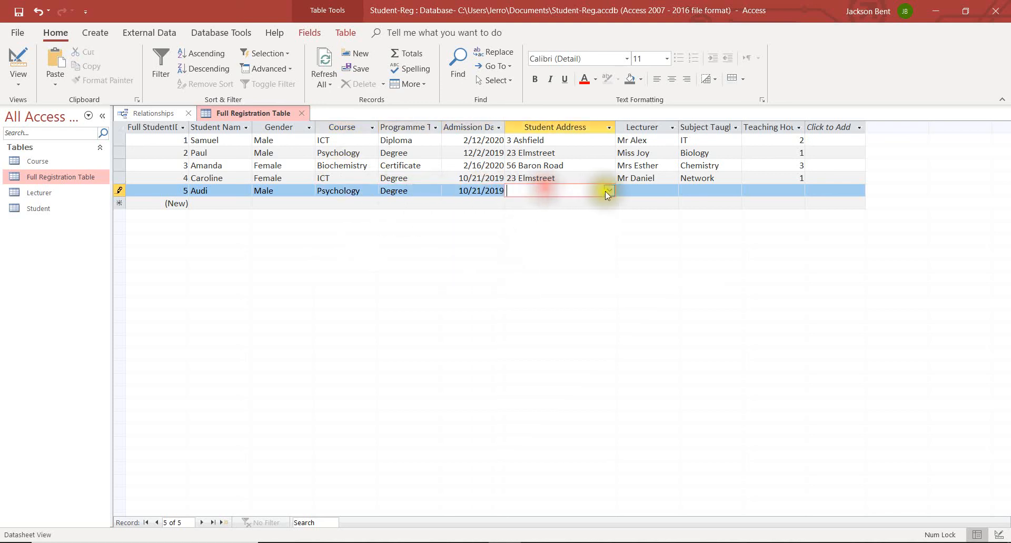
click(609, 190)
click(589, 259)
click(652, 196)
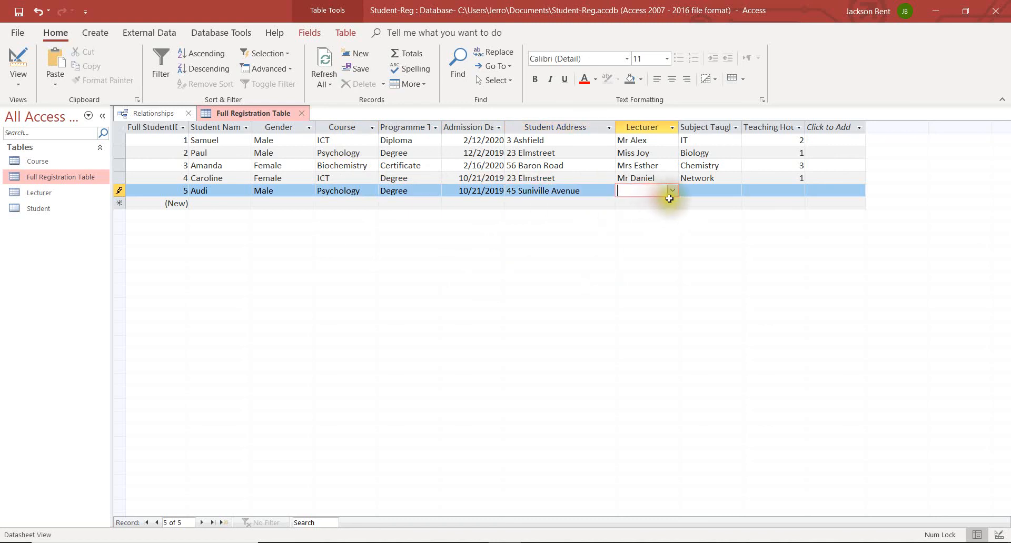
click(672, 191)
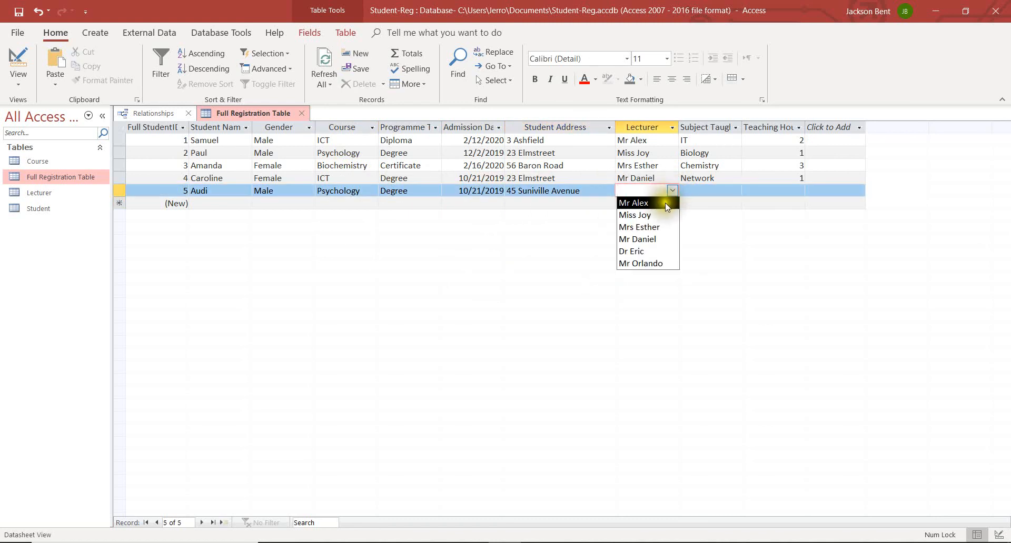
click(662, 211)
Step: Set the fifth record's Subject Taught to Biology and its Teaching Hours to 1, and save the table
click(693, 193)
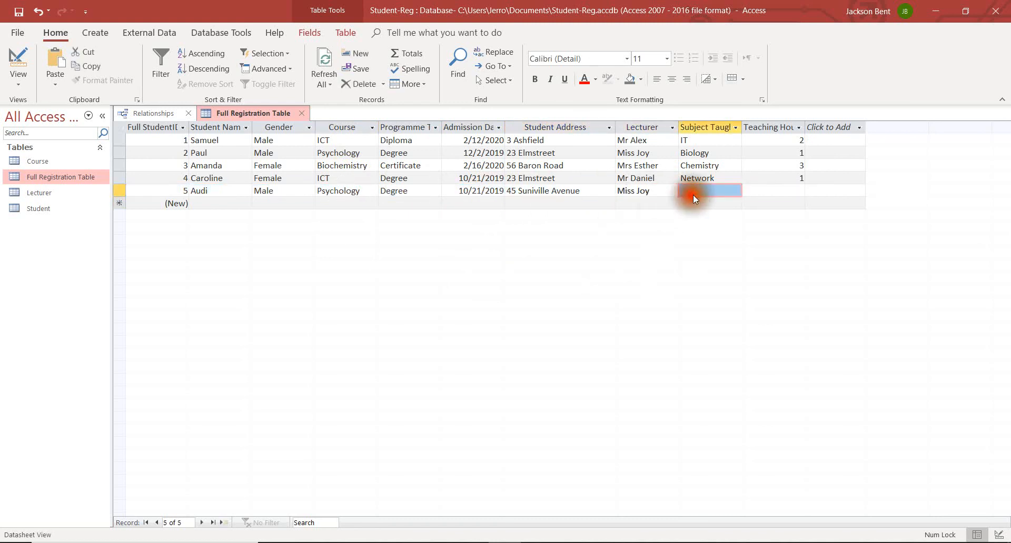
click(735, 191)
click(729, 216)
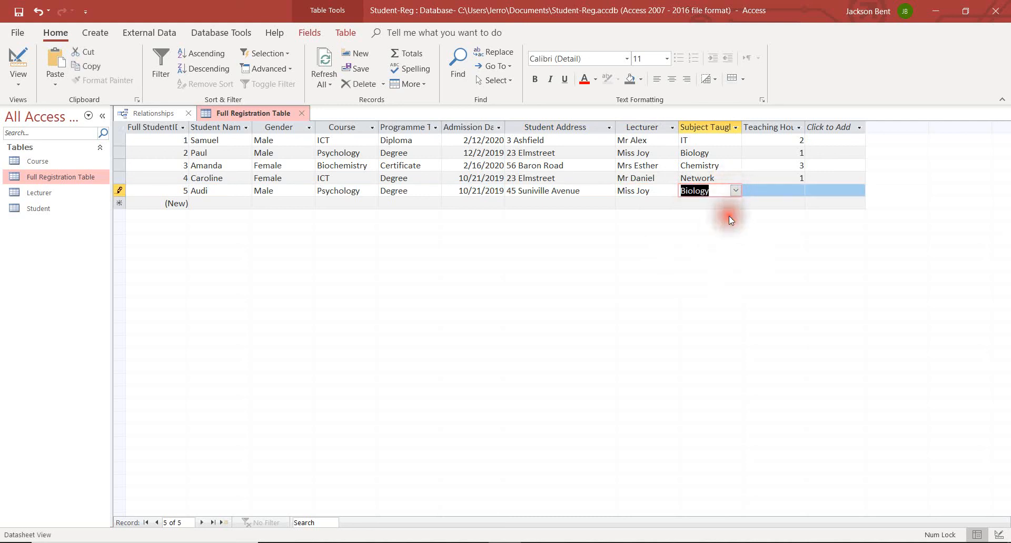
click(798, 190)
click(786, 226)
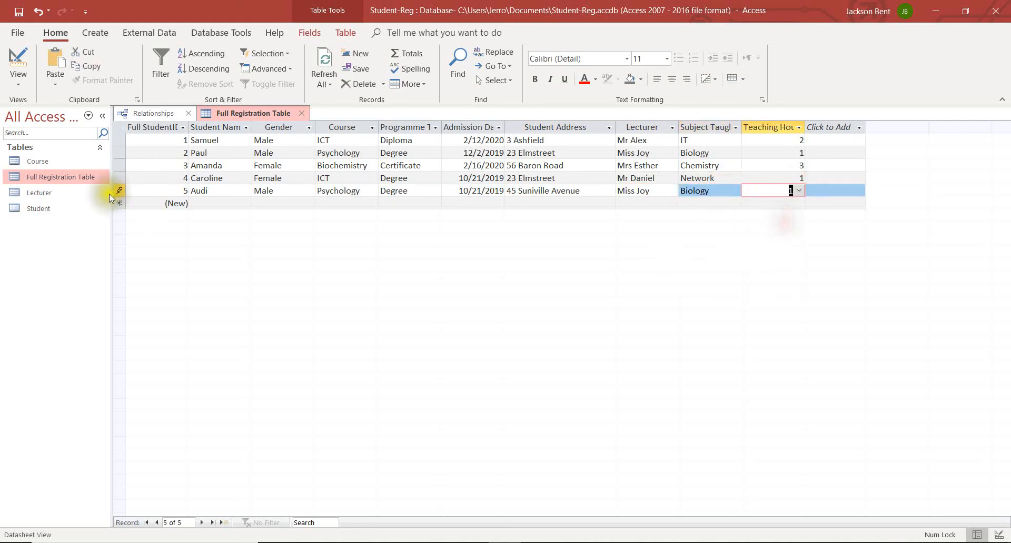
right_click(232, 115)
click(248, 128)
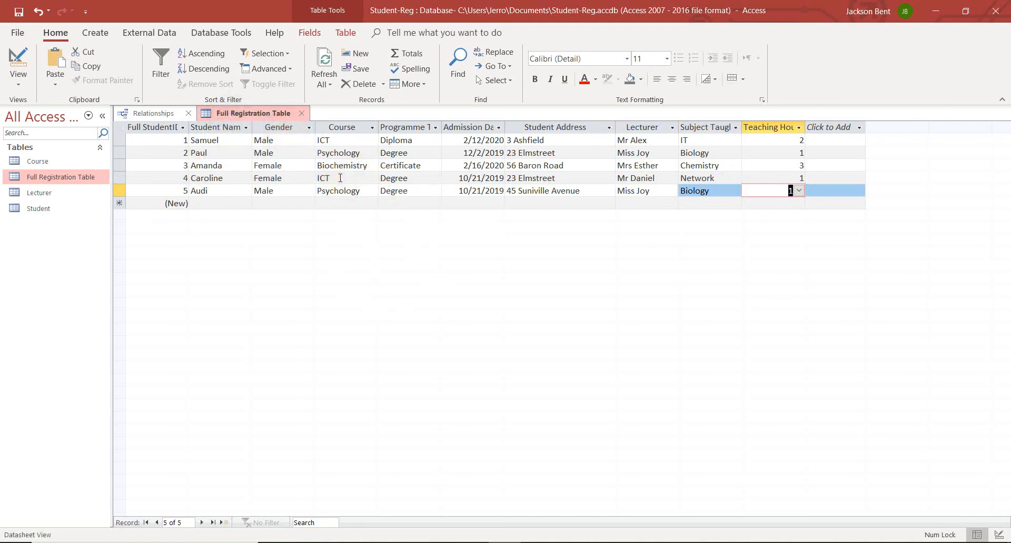
click(790, 152)
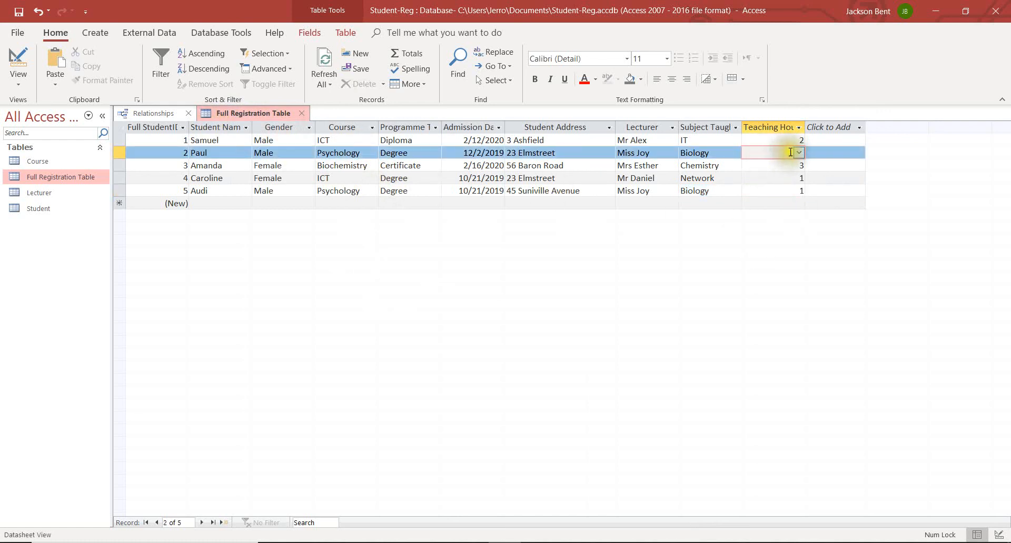
click(794, 165)
click(813, 166)
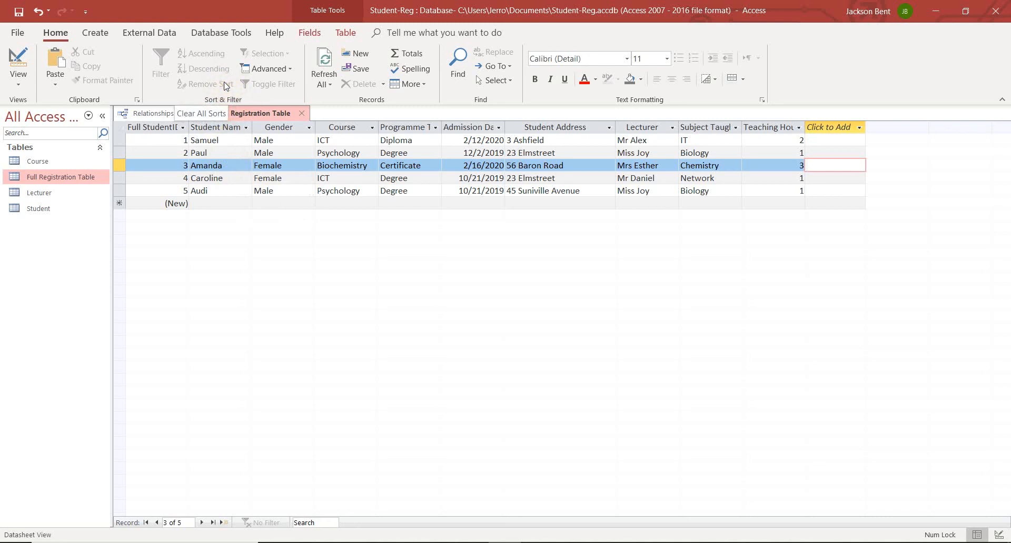
Step: Start an Excel export of the Full Registration Table, with Full Registration Table.xlsx in the 3rd Term resources folder as destination
click(159, 36)
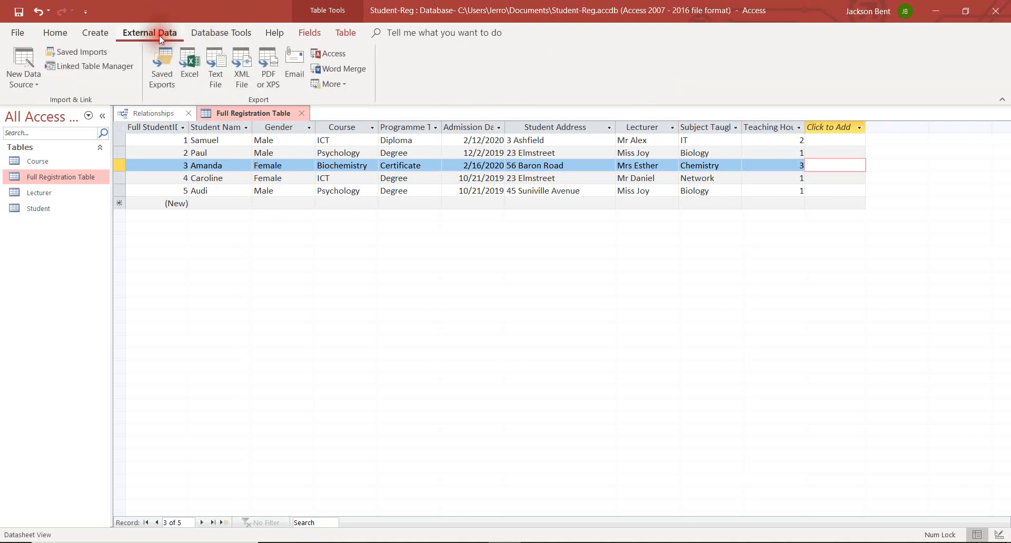
click(188, 65)
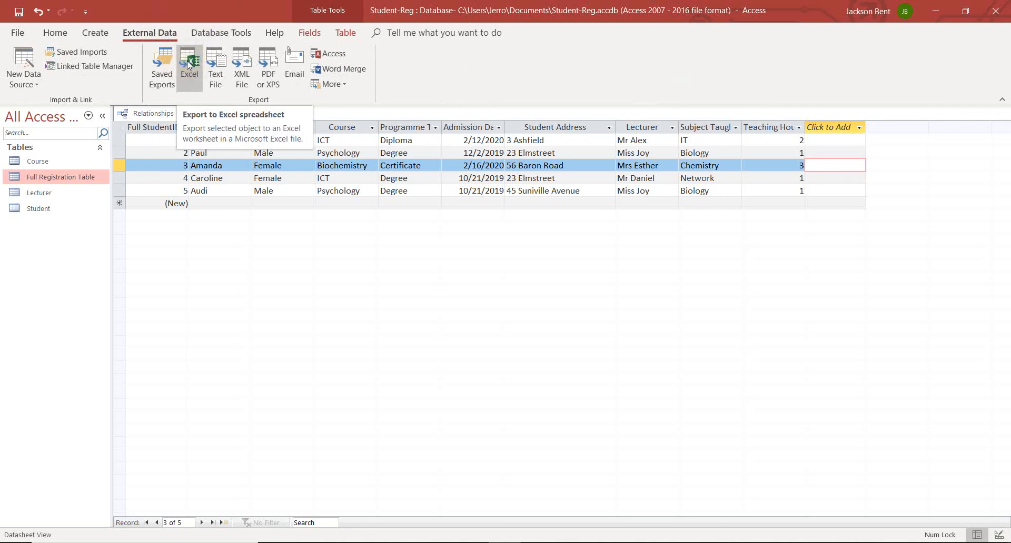
click(189, 64)
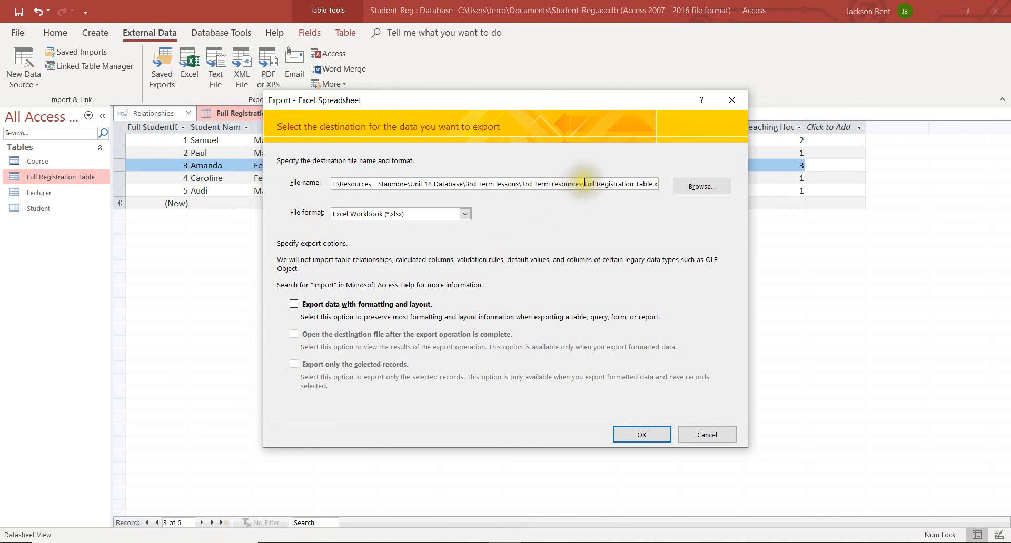
click(681, 188)
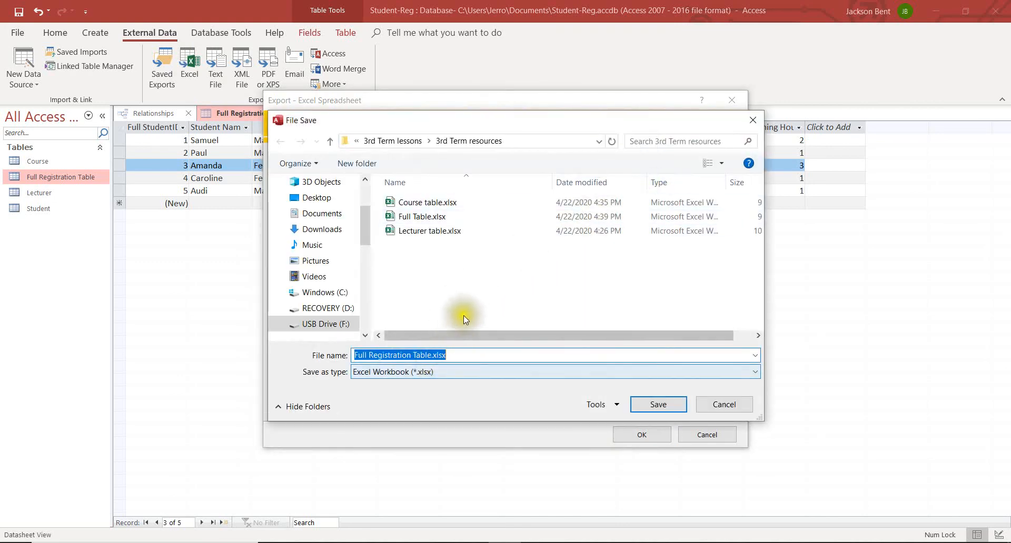
click(656, 404)
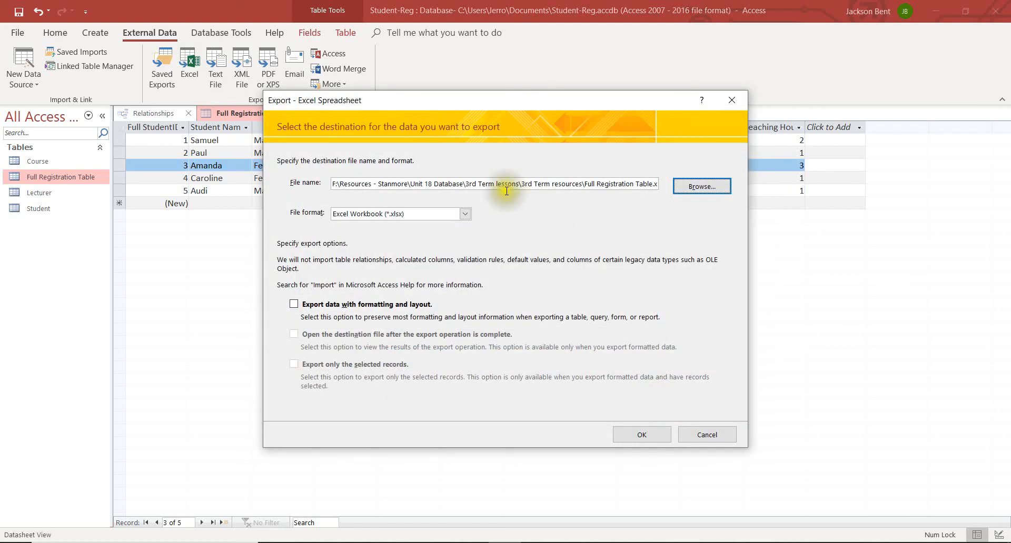
Step: Export the table as Excel Workbook (*.xlsx) with formatting and layout, opening the destination file once the export is complete
click(465, 213)
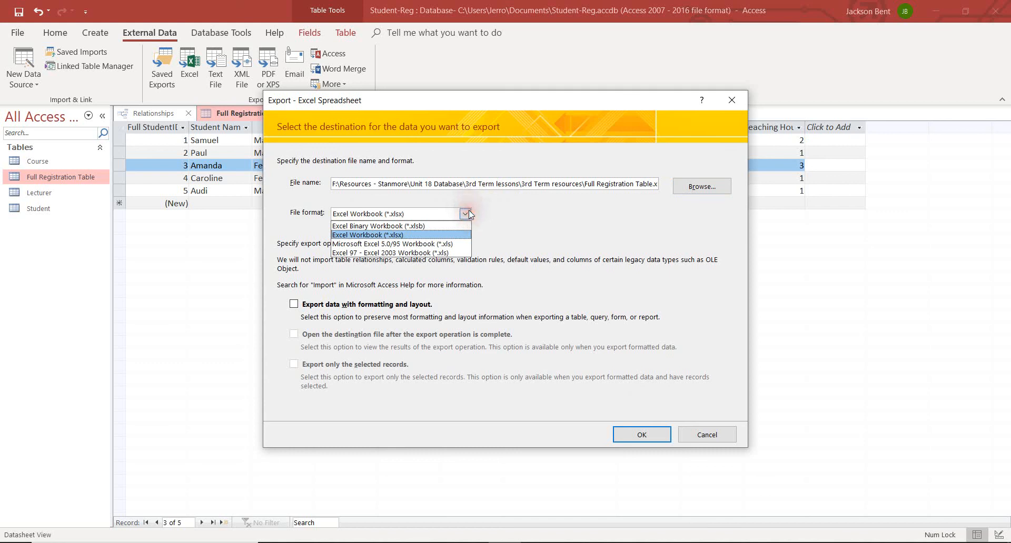
click(443, 235)
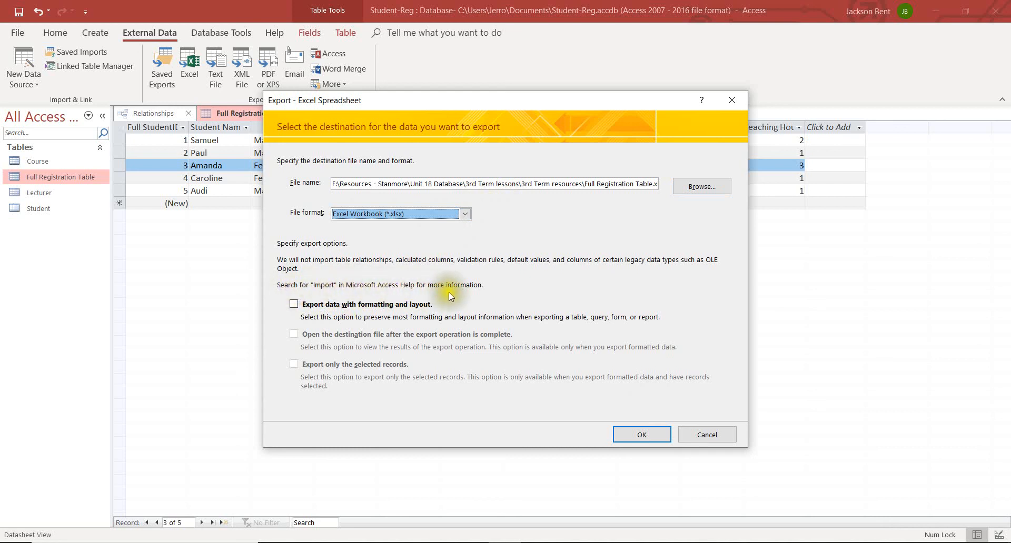
click(293, 303)
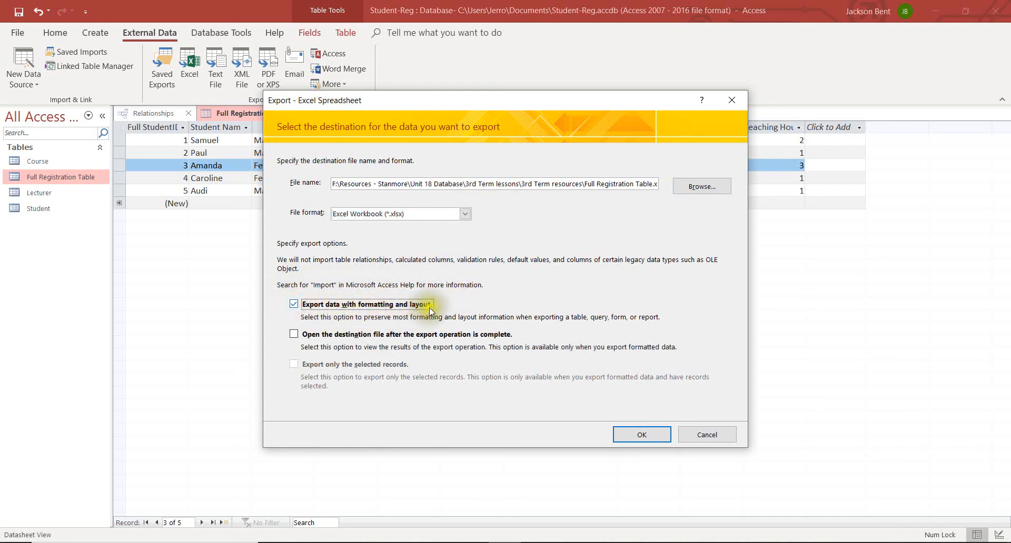
click(294, 335)
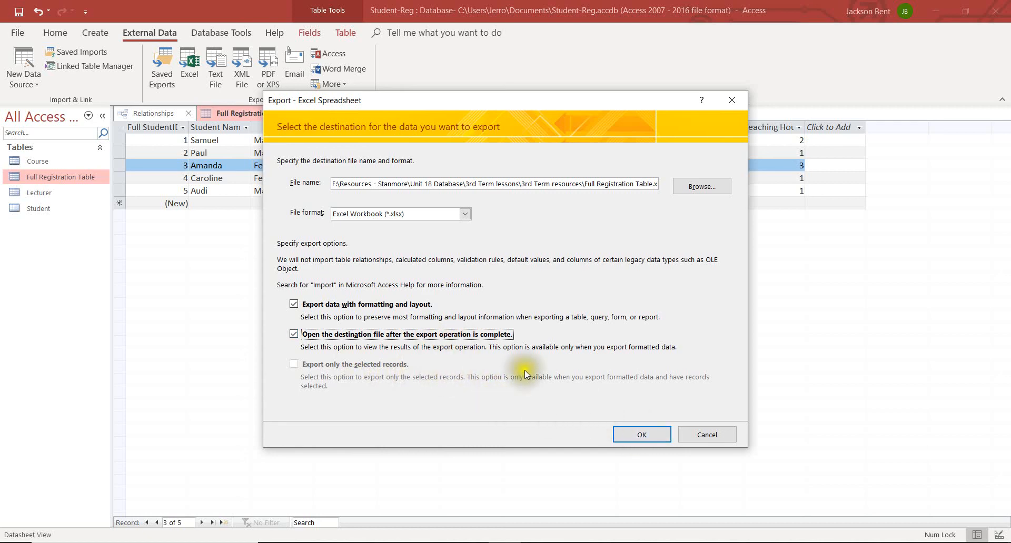
click(646, 435)
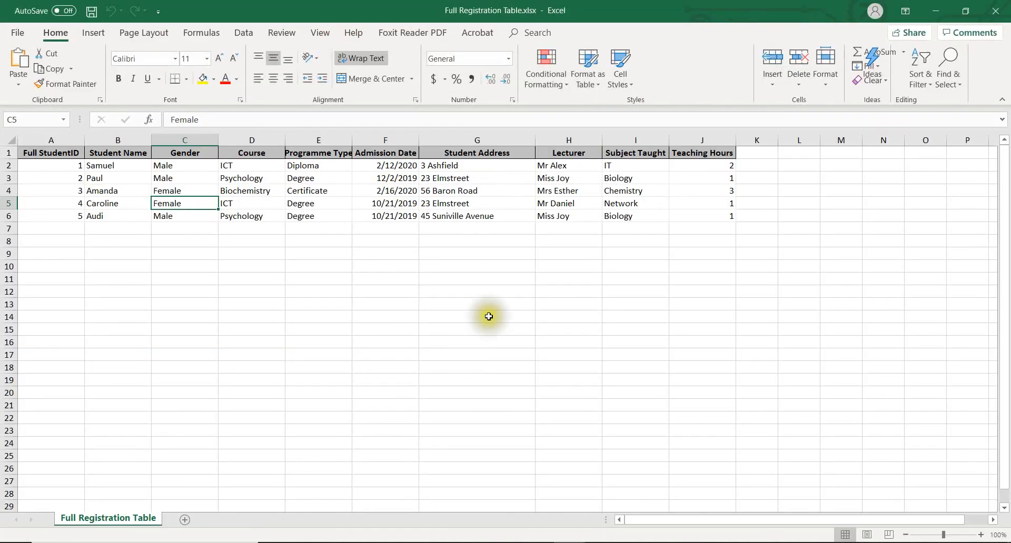
Step: Examine the exported registration headers and records in the Excel workbook
click(41, 178)
drag(39, 157, 529, 217)
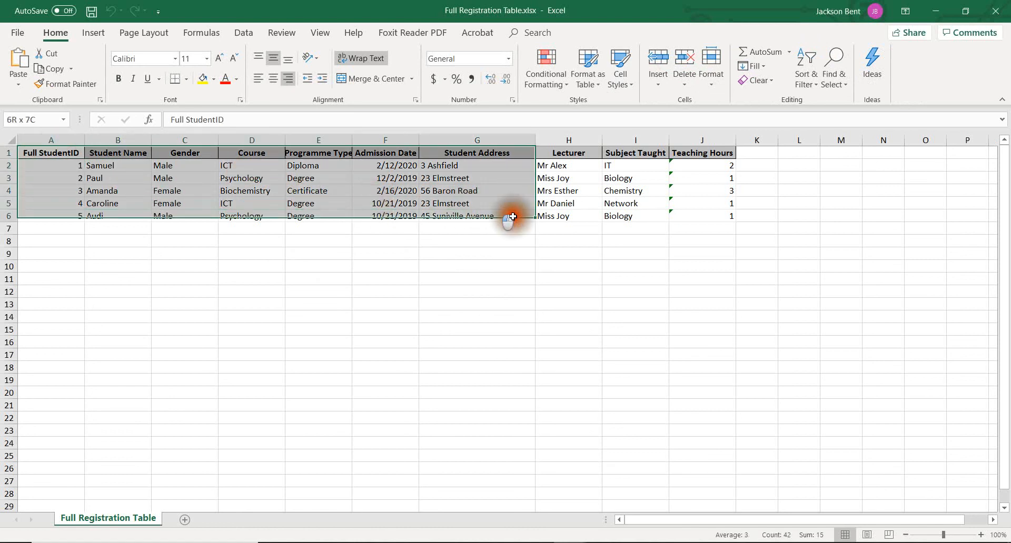
click(539, 227)
click(743, 215)
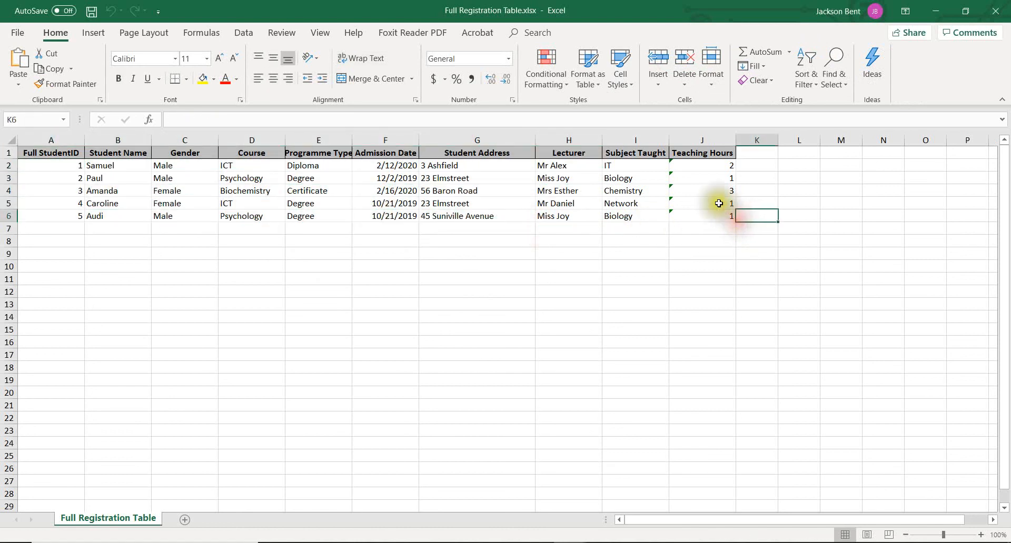
drag(51, 154, 727, 214)
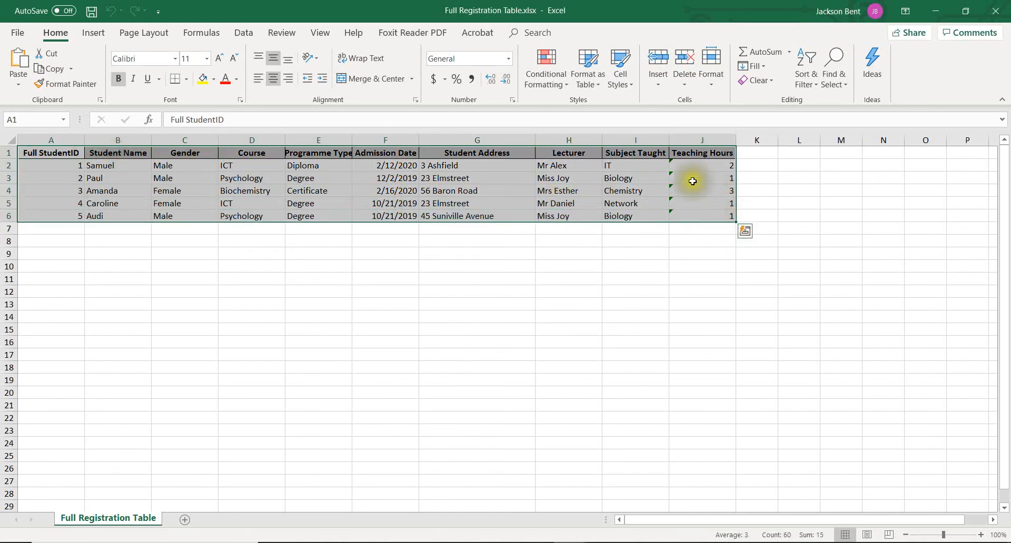
click(194, 227)
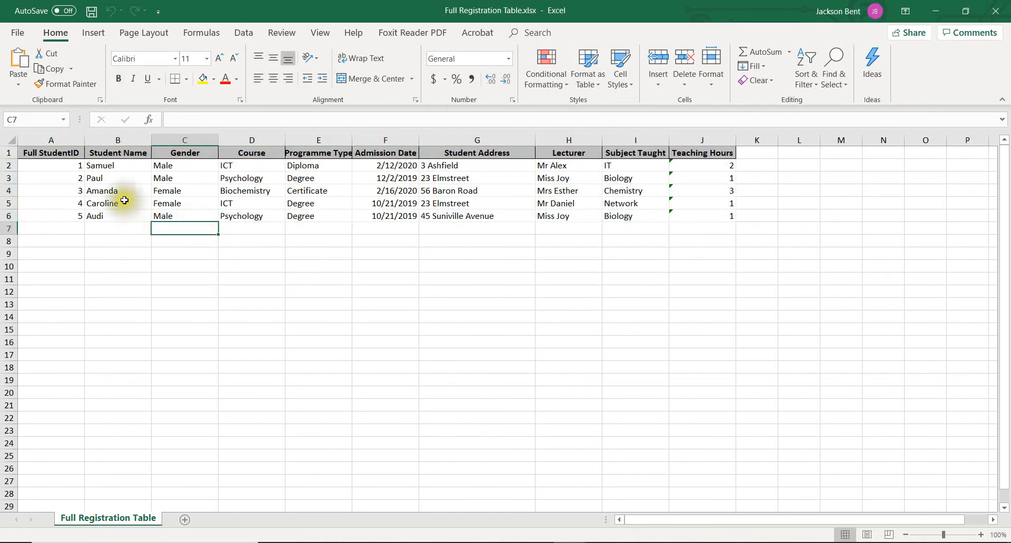
click(651, 205)
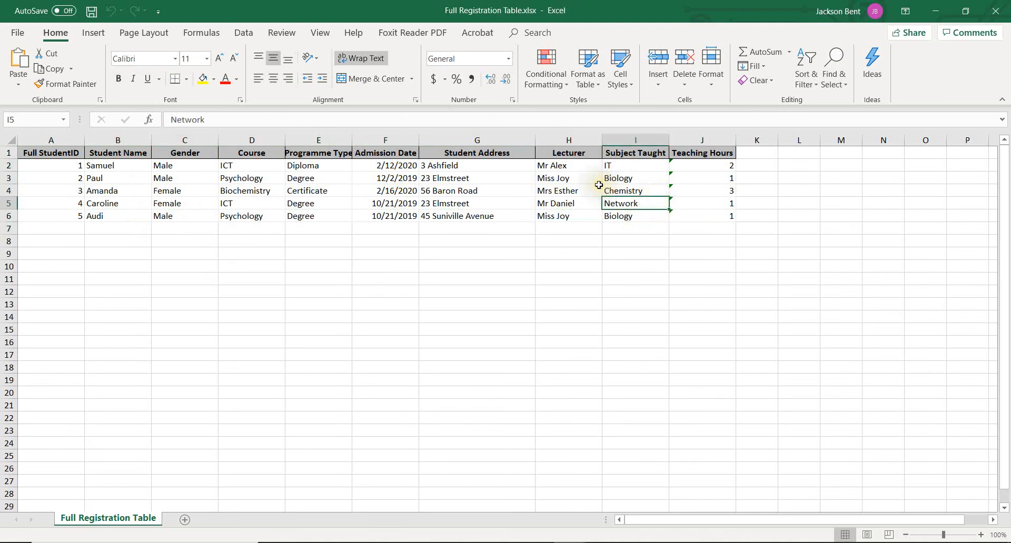
click(581, 188)
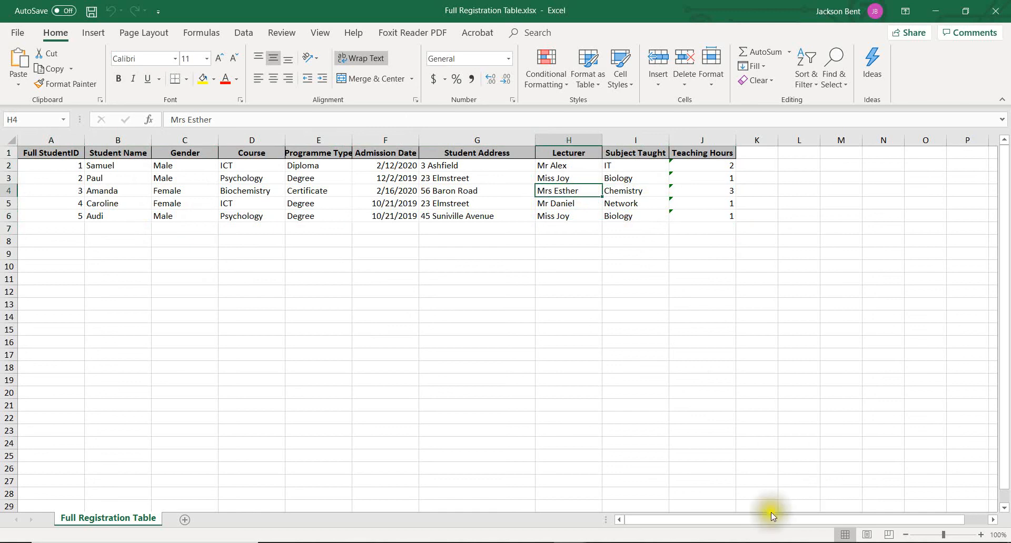
Step: Switch back to Access and finish the Excel export without saving the export steps
click(504, 542)
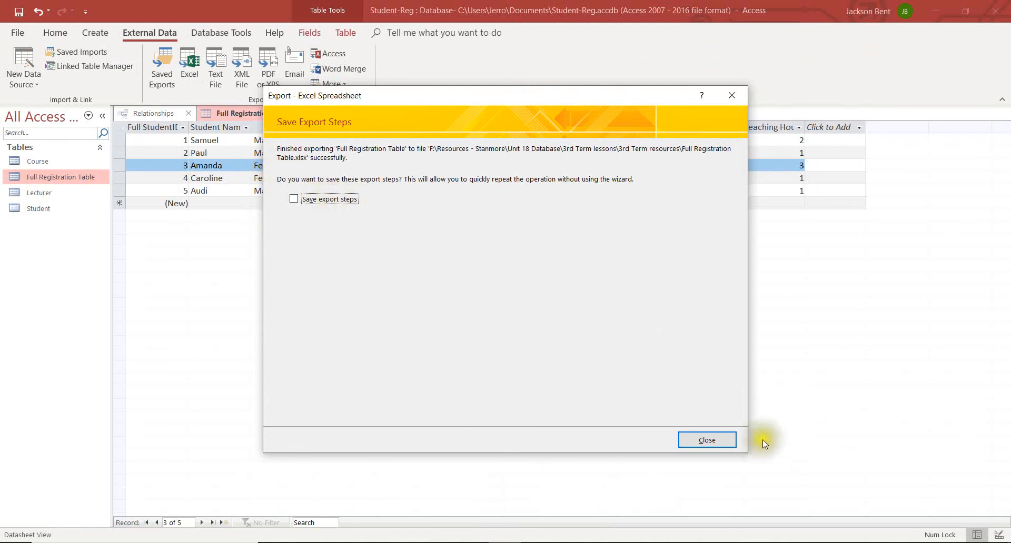
click(727, 440)
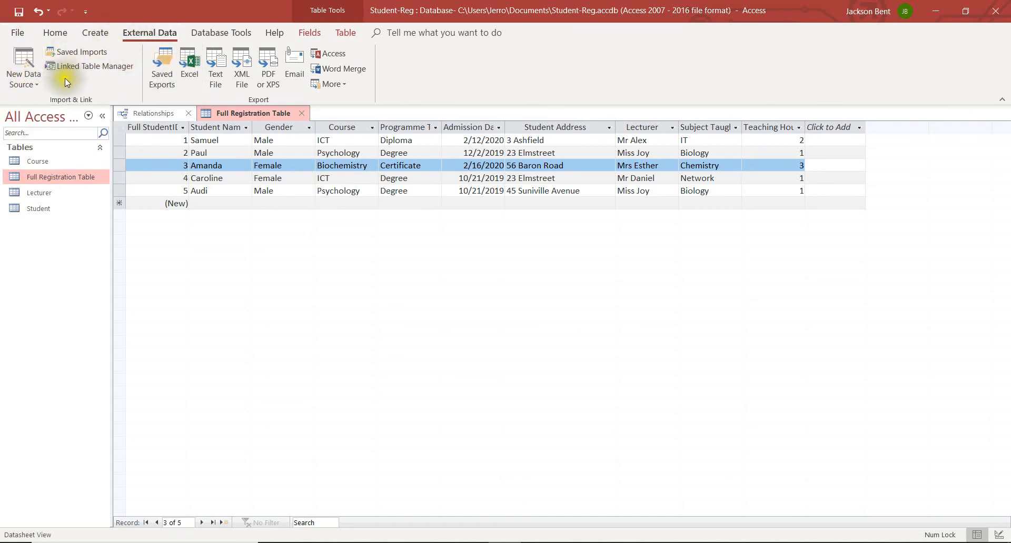
click(33, 80)
mouse_move(43, 110)
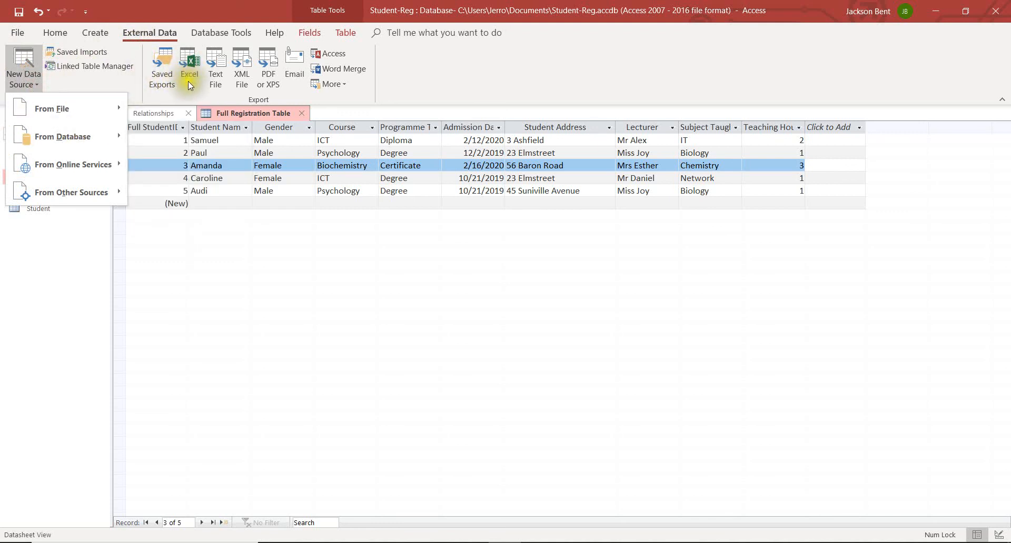
click(189, 74)
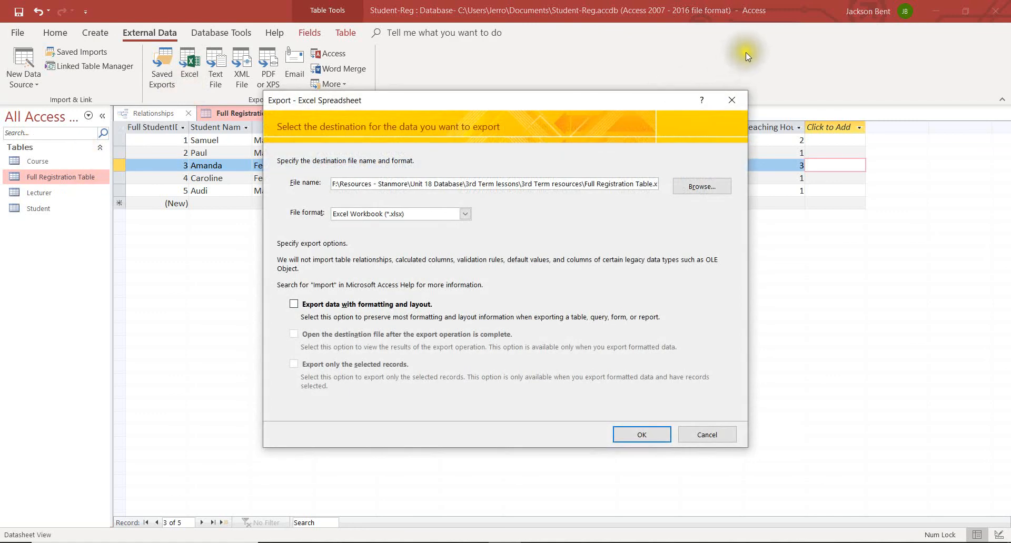
click(731, 100)
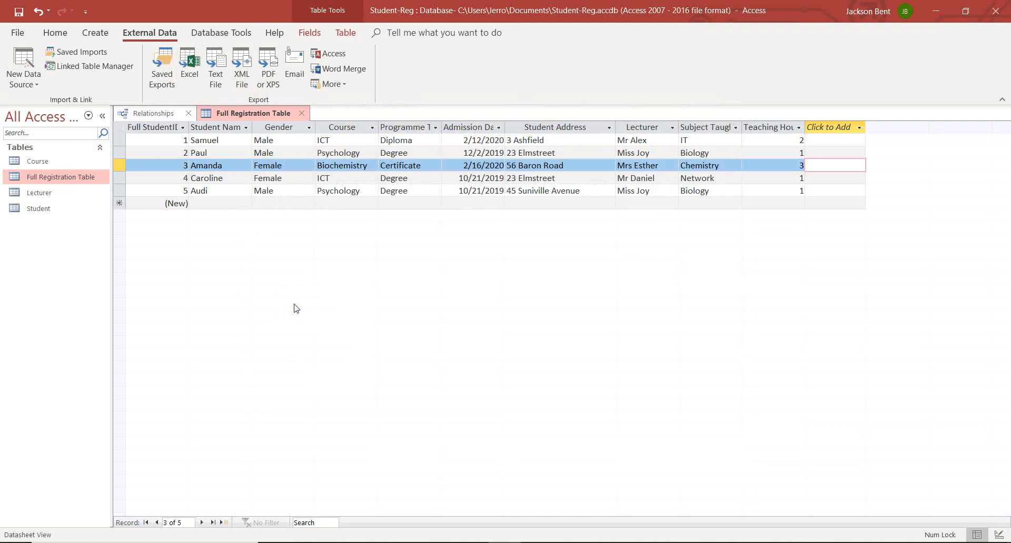
click(265, 262)
click(537, 542)
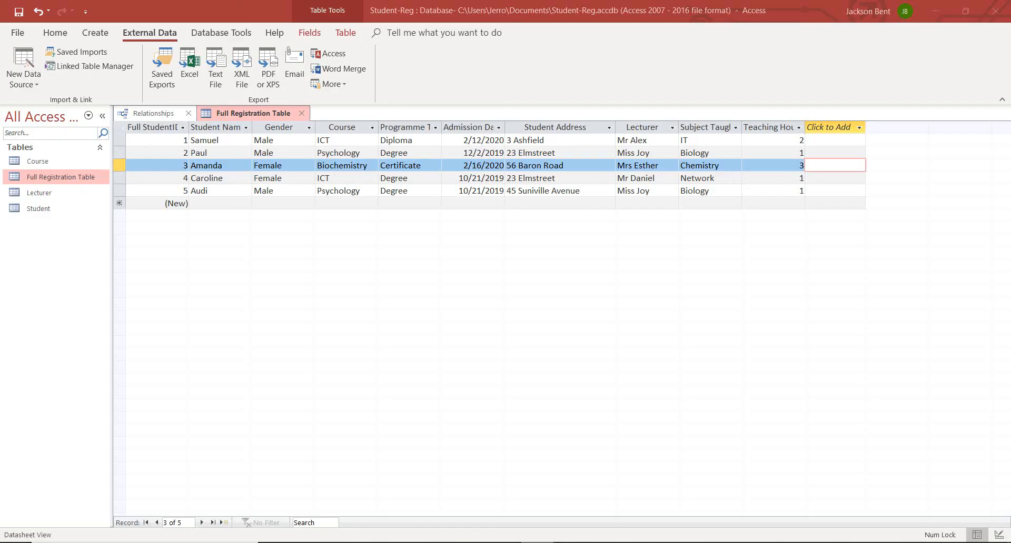